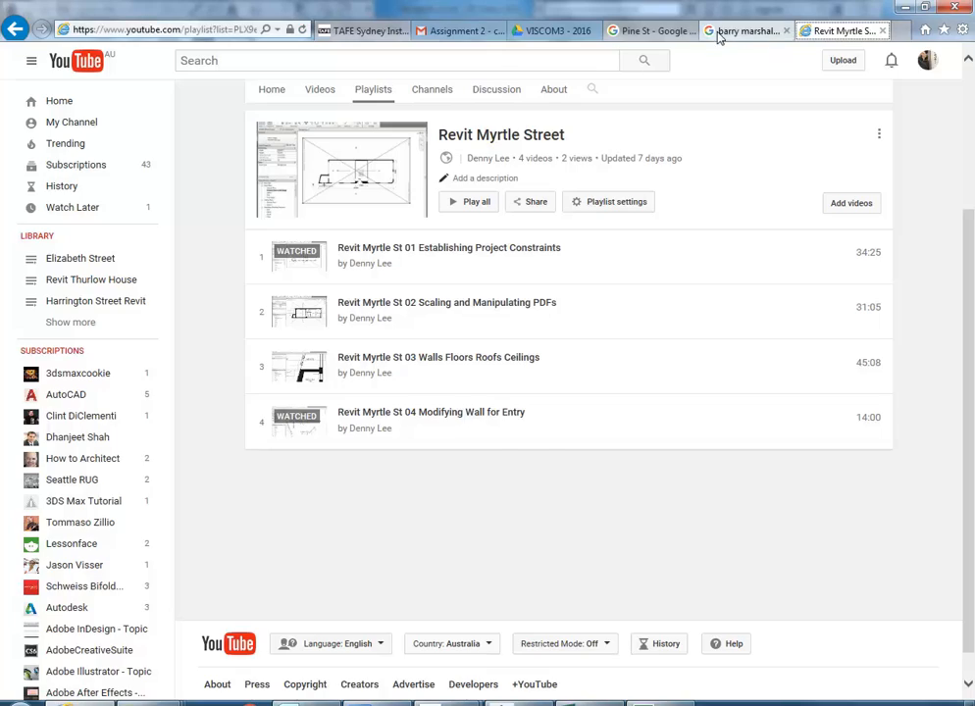
Examine the corner building on Pine St in Google Street View, including its street-level windows and upper storeys
left_click(726, 32)
left_click(633, 33)
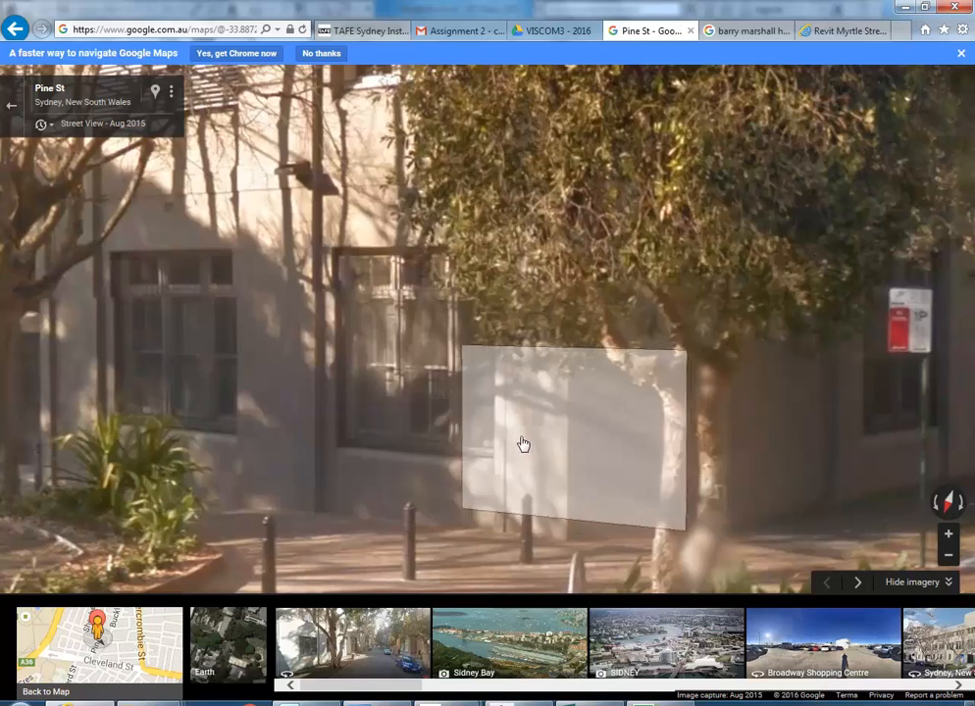
left_click(500, 457)
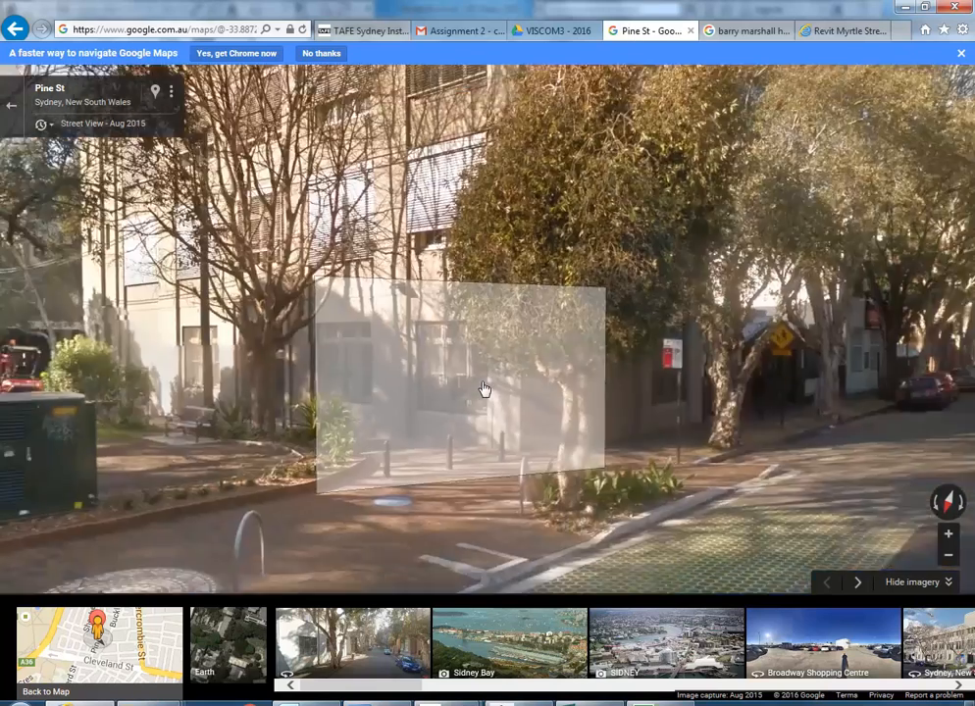
left_click_drag(492, 175, 473, 233)
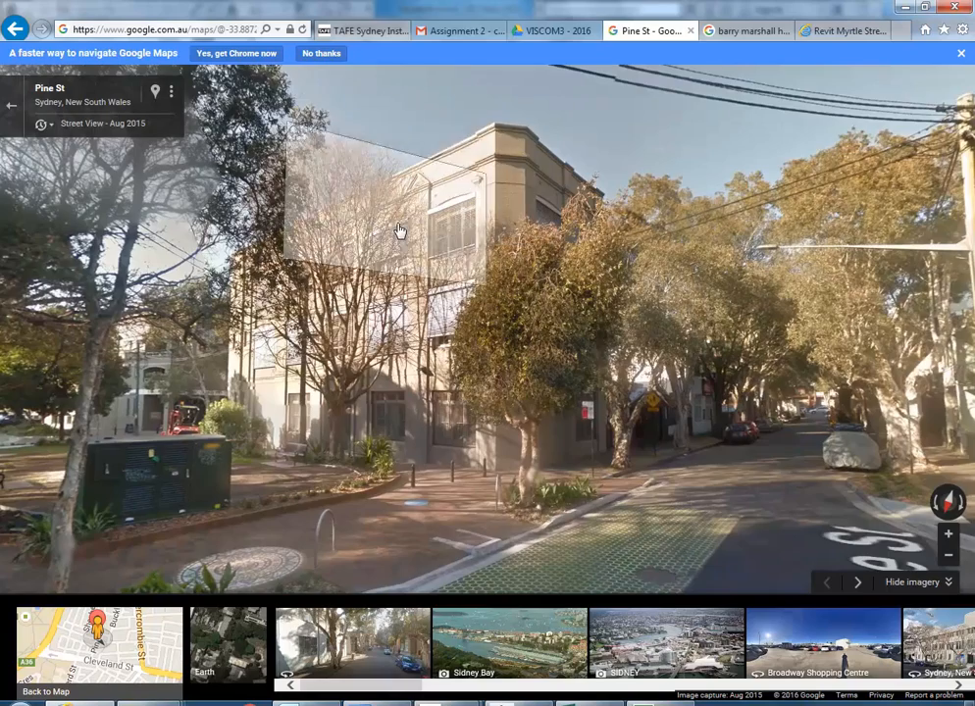
left_click(393, 140)
left_click(464, 393)
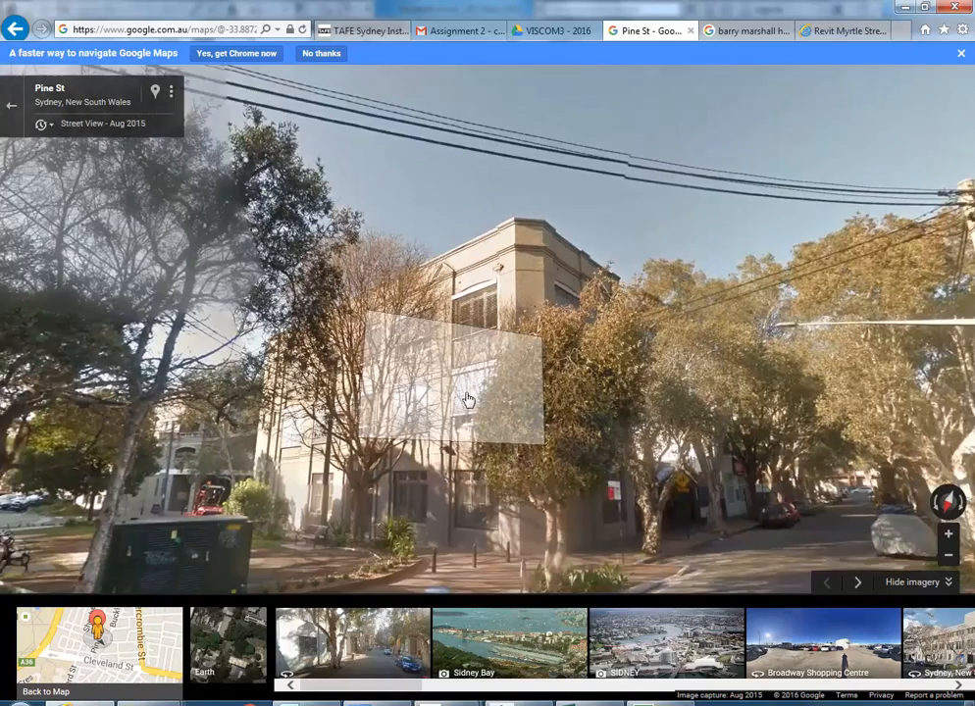
left_click(555, 299)
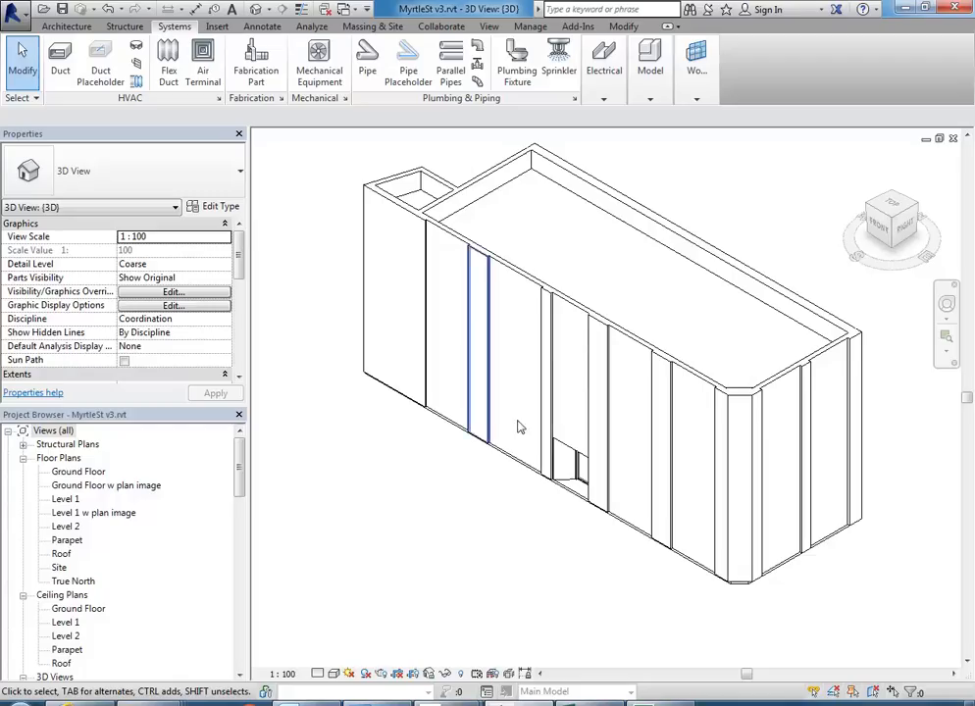
Switch to the MyrtleSt v3.rvt project in Revit and open the Ground Floor plan
middle_click_drag(518, 426, 488, 529)
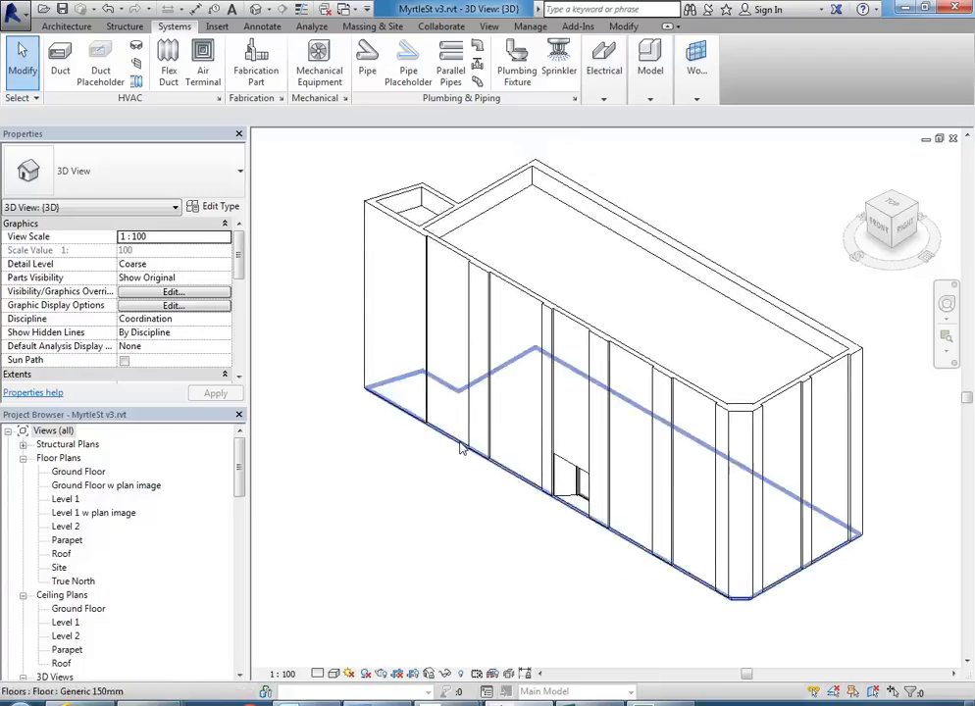
double_click(95, 471)
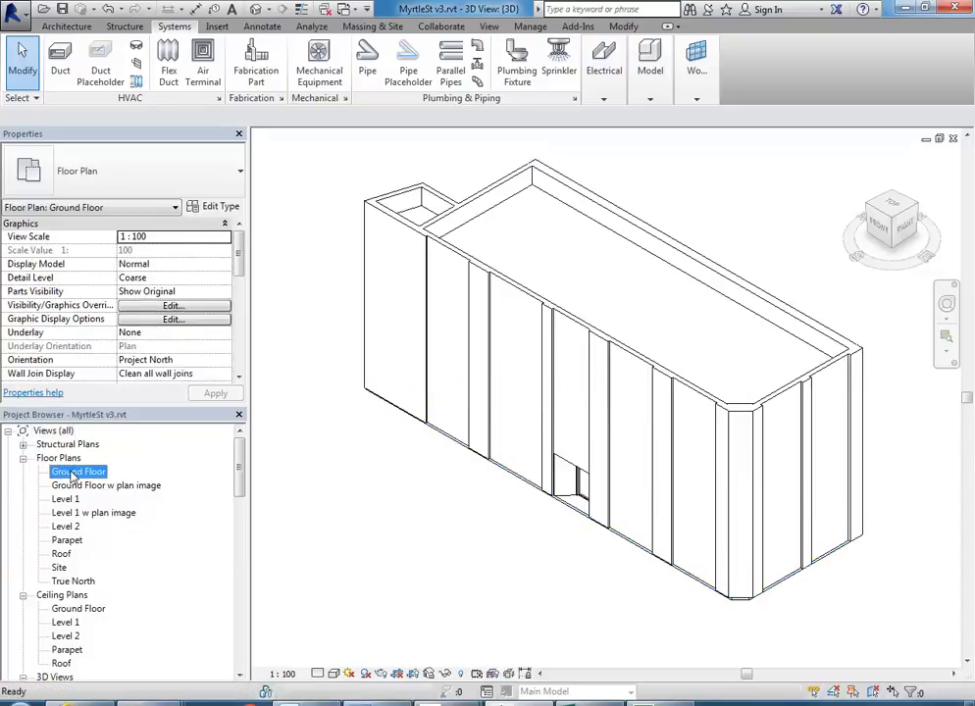
scroll(635, 386, "up", 3)
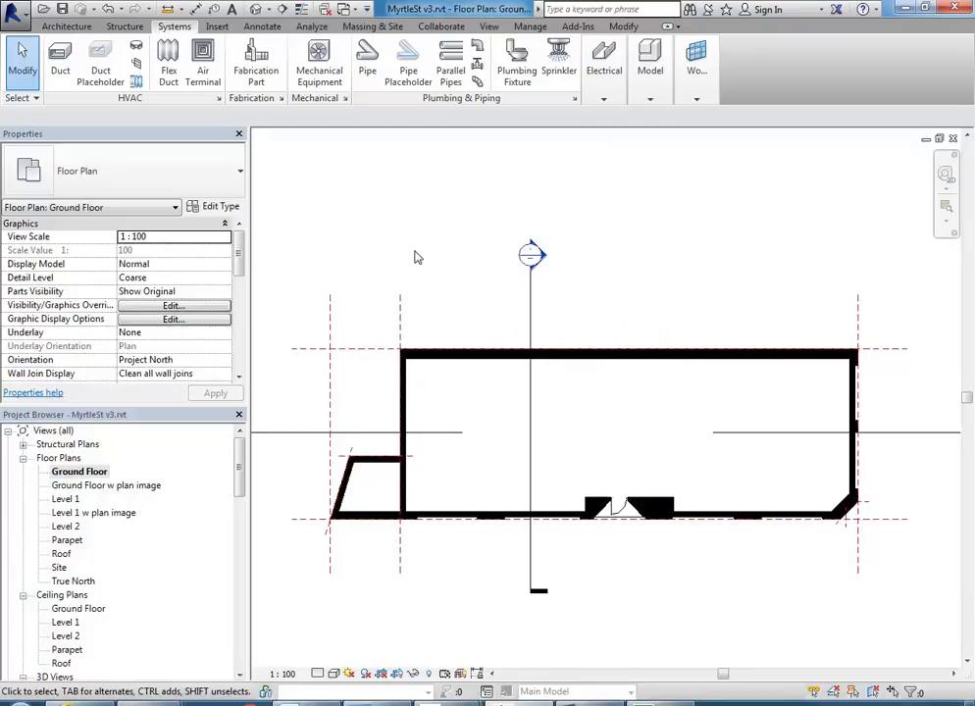
middle_click_drag(416, 257, 391, 245)
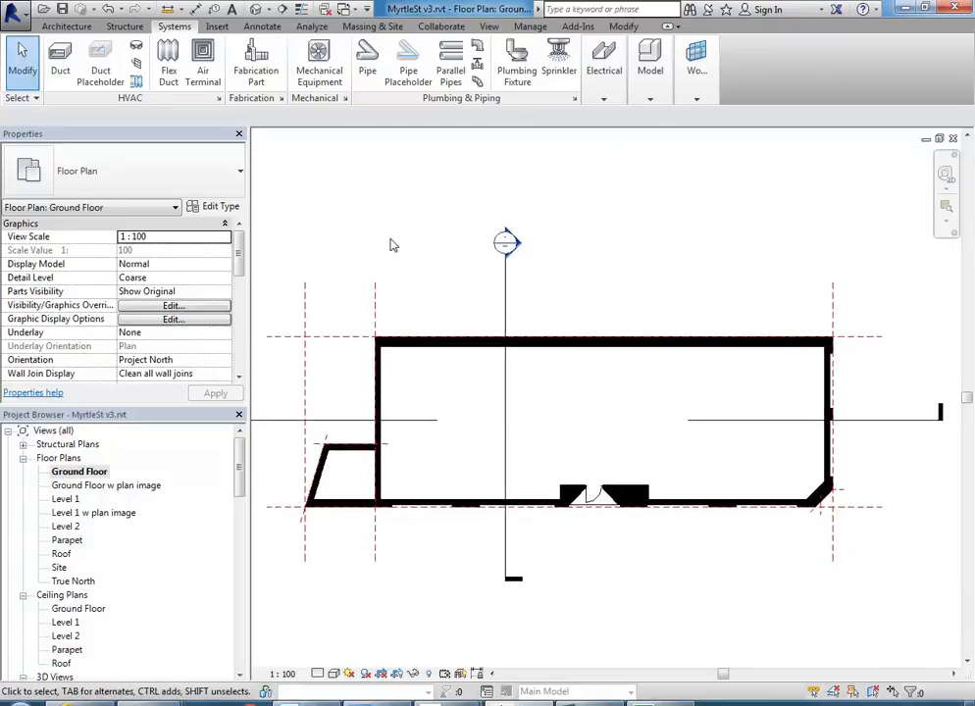
Save the project and create a perspective Camera view looking along the ground-floor room from its west end toward the far end wall
left_click(271, 10)
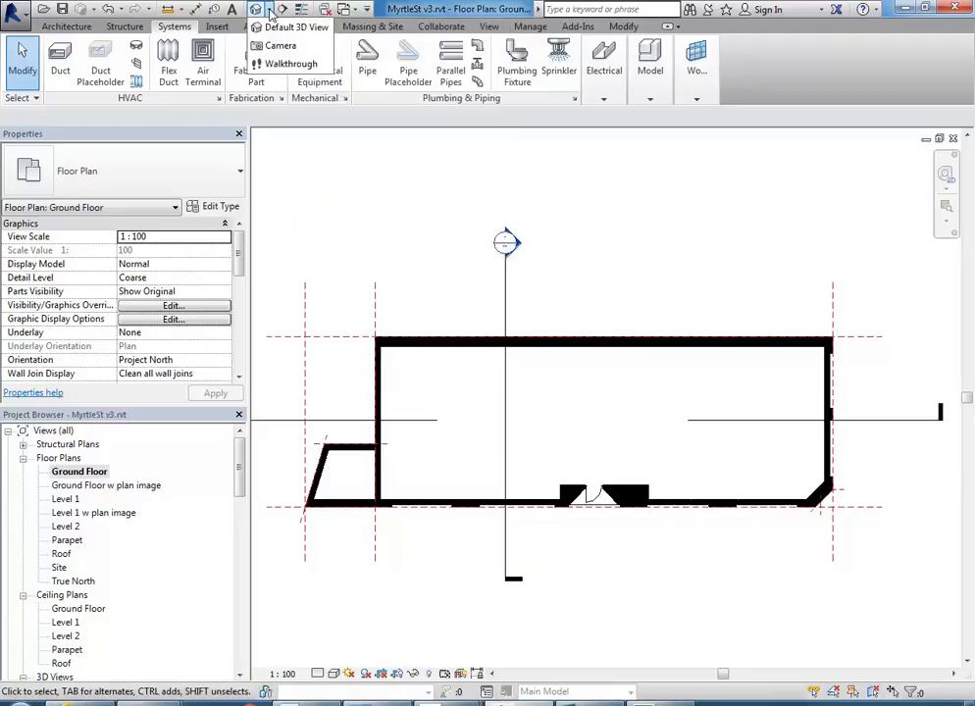
left_click(272, 46)
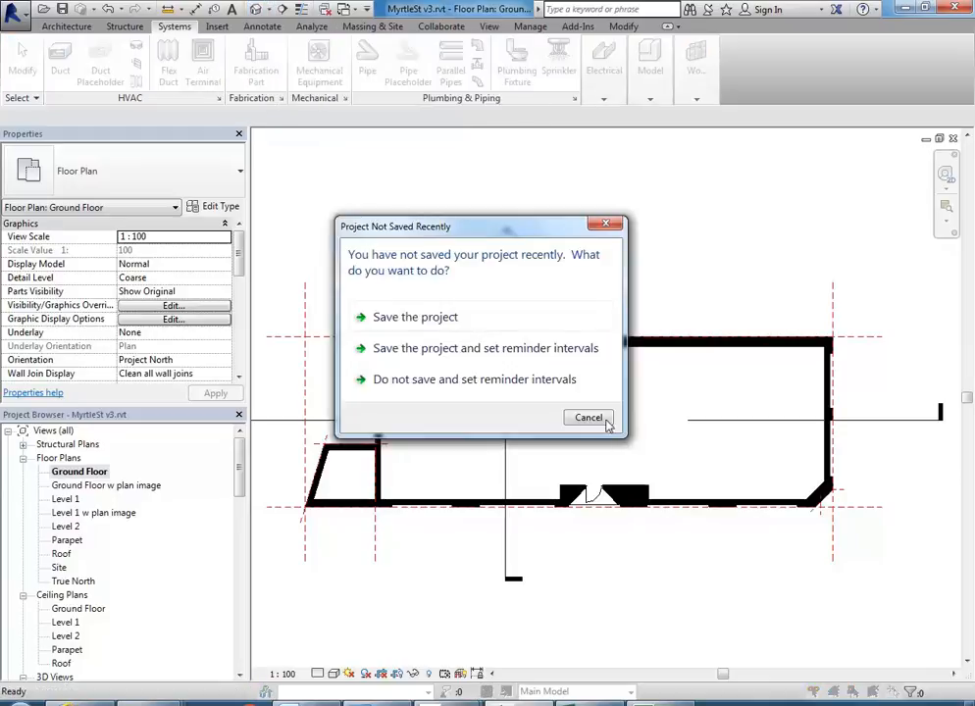
left_click(457, 322)
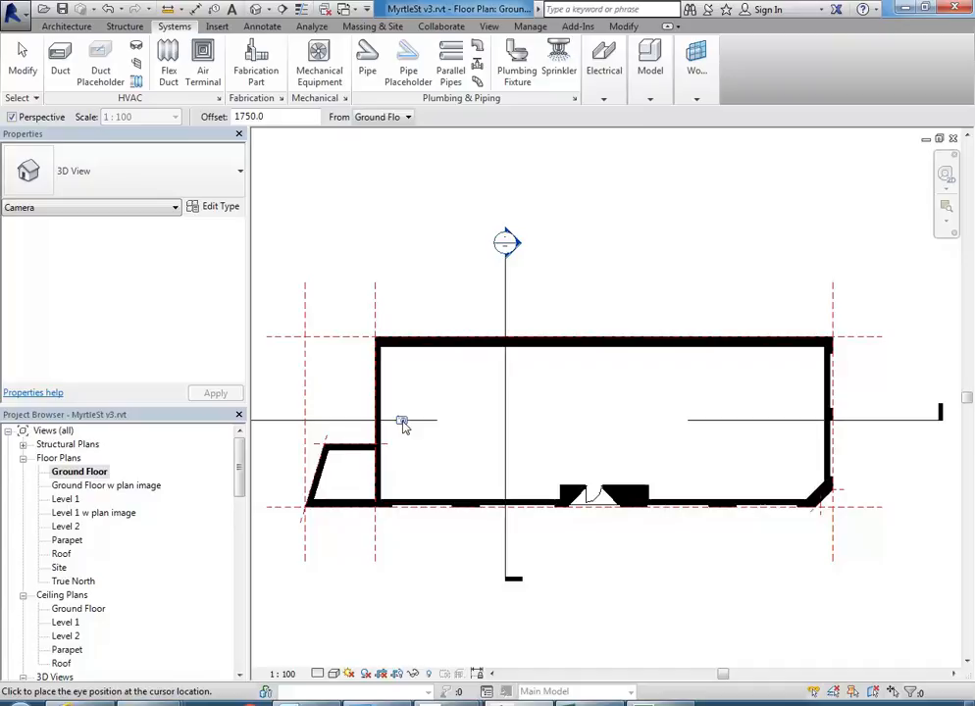
left_click(399, 422)
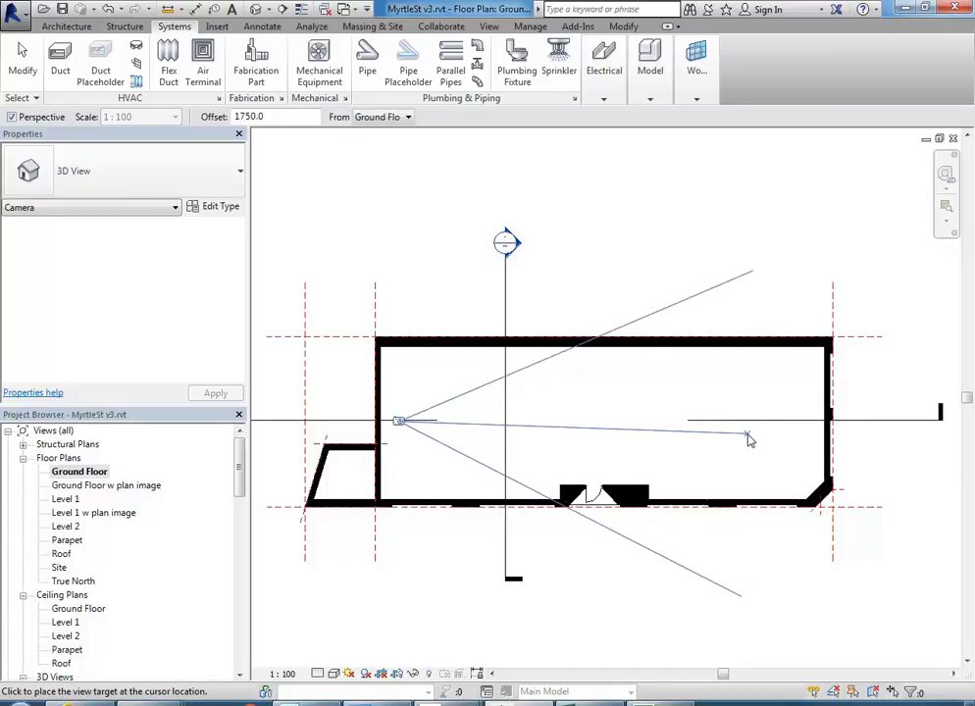
scroll(711, 434, "down", 1)
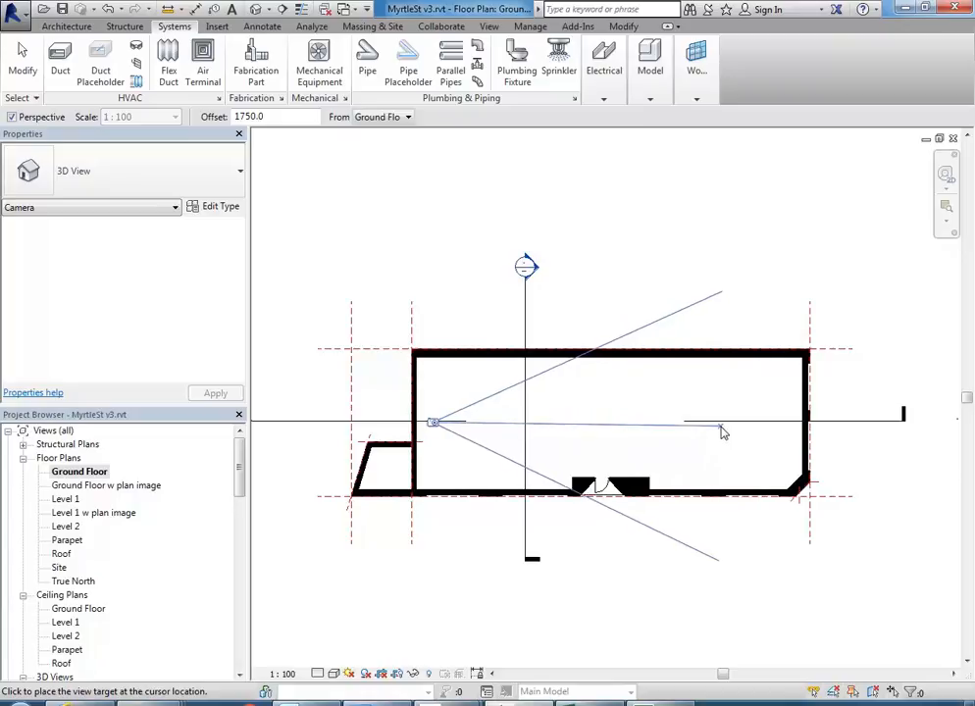
left_click(721, 428)
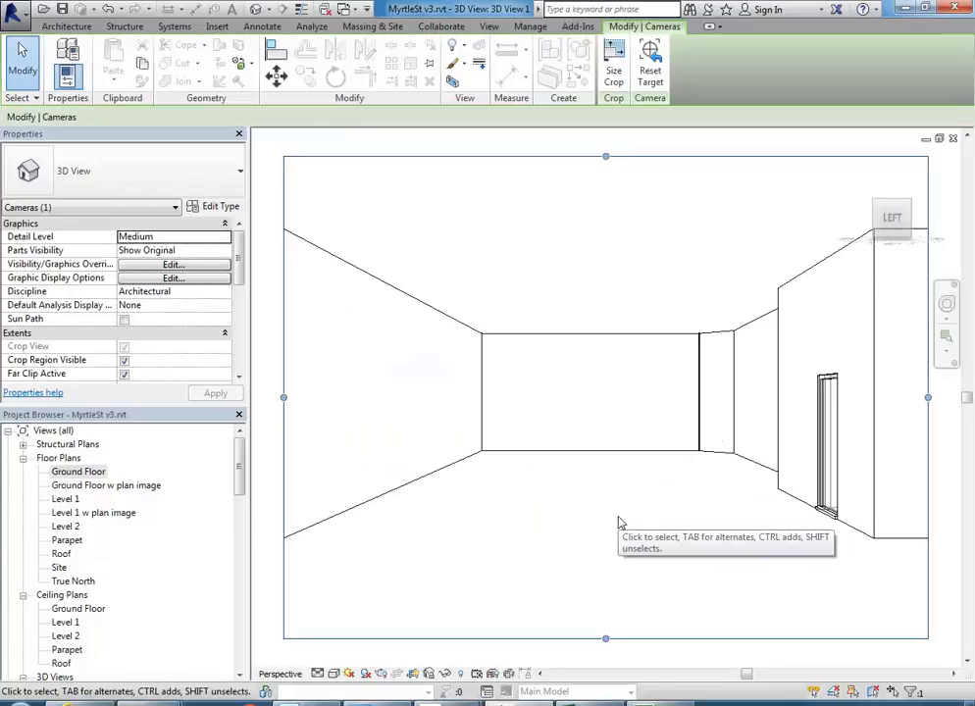
key("Escape")
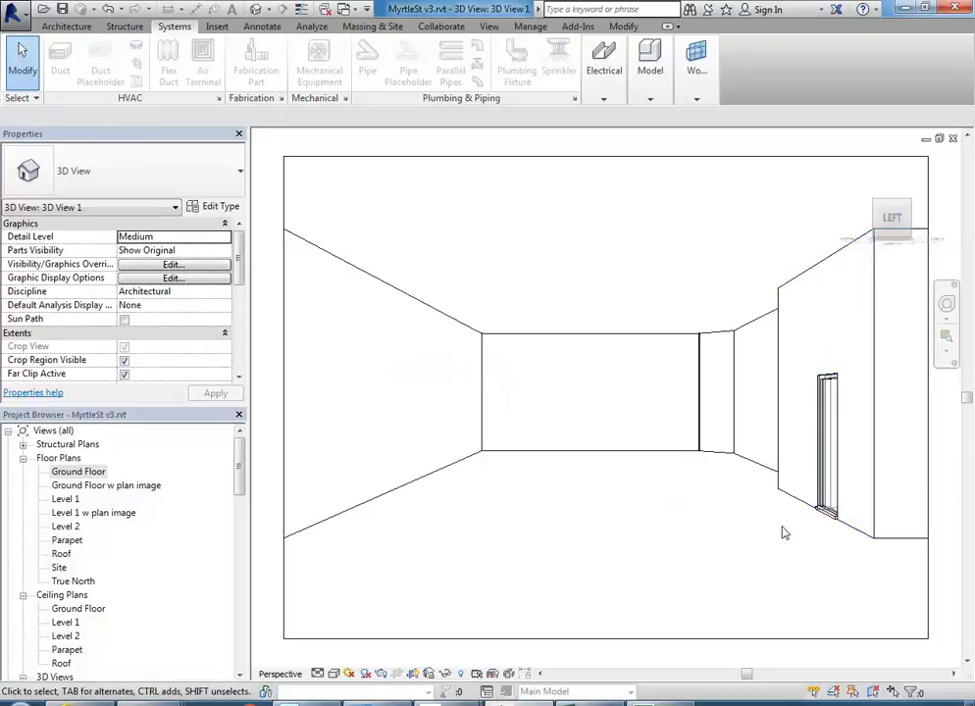
Try to move the angled corner wall within the perspective view
left_click(704, 419)
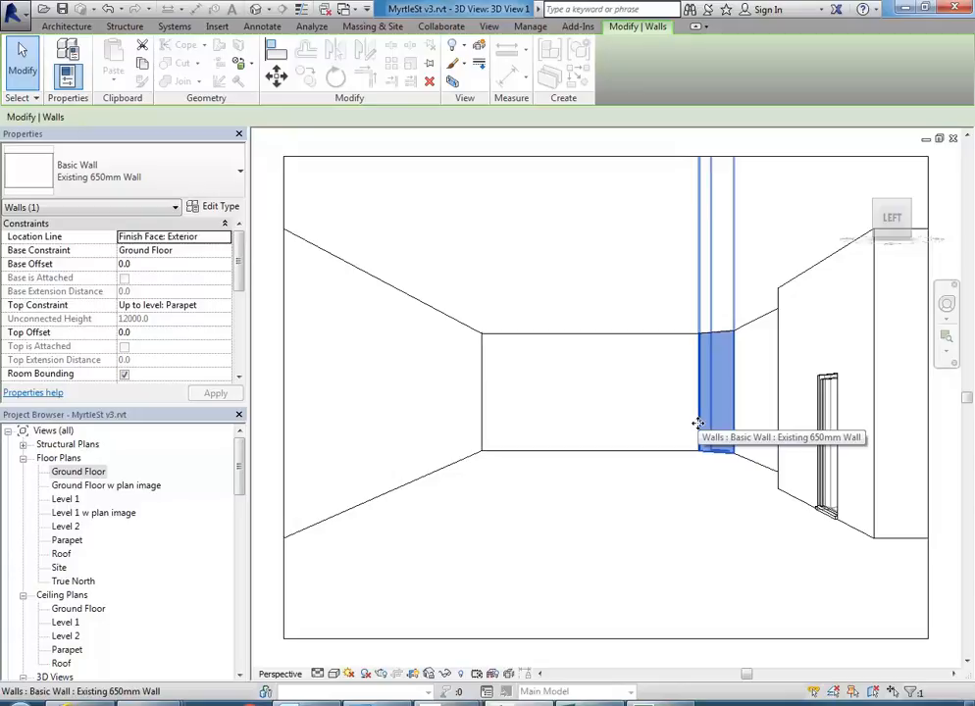
mouse_move(688, 422)
left_mouse_down()
mouse_move(587, 427)
mouse_move(609, 454)
mouse_move(745, 465)
mouse_move(682, 385)
mouse_move(722, 400)
mouse_move(694, 401)
left_mouse_up()
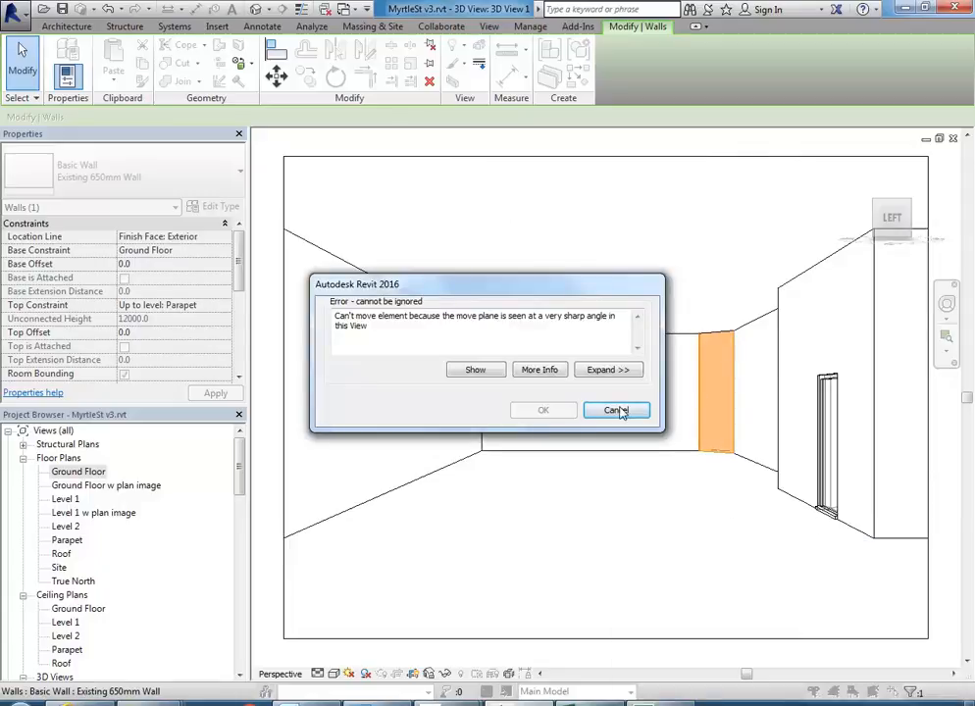
left_click(616, 410)
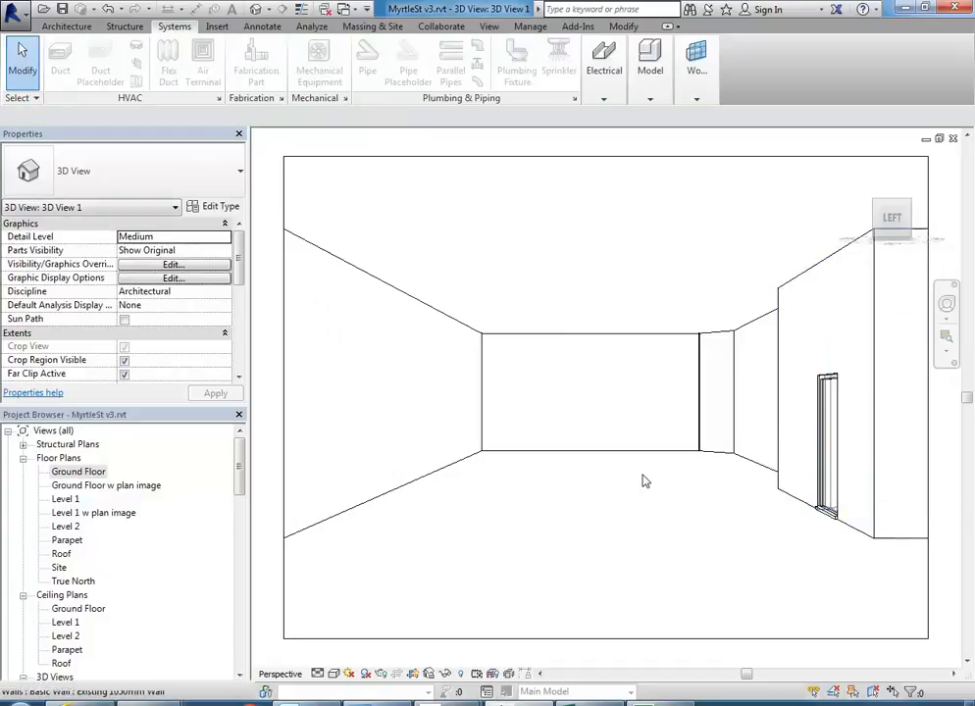
Try to move the long side wall inward within the perspective view
left_click(454, 469)
left_click_drag(425, 477, 624, 503)
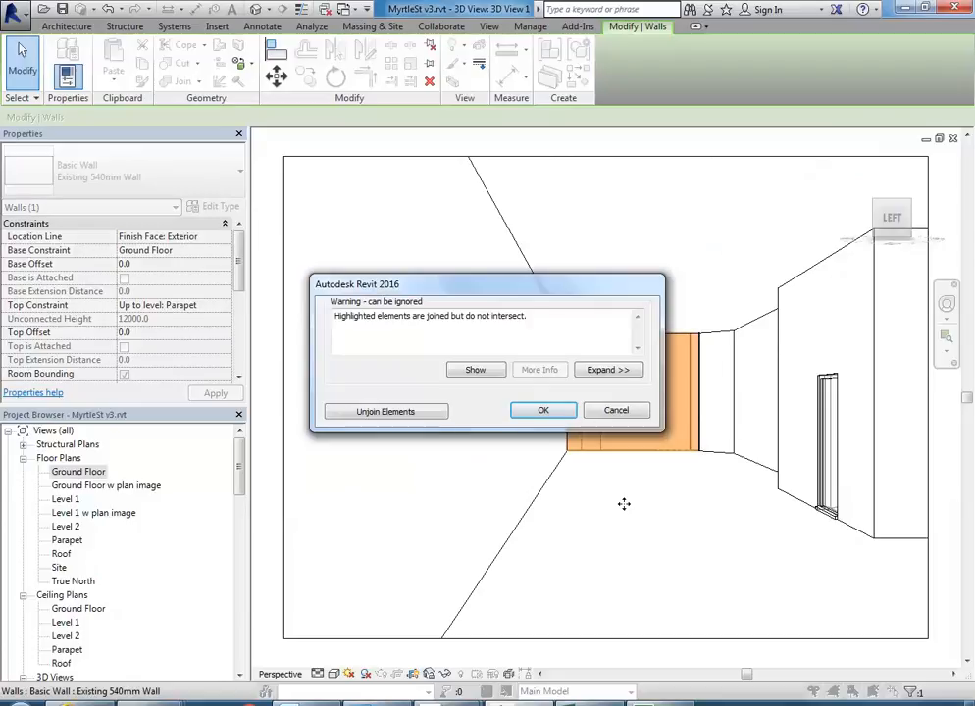
left_click(616, 410)
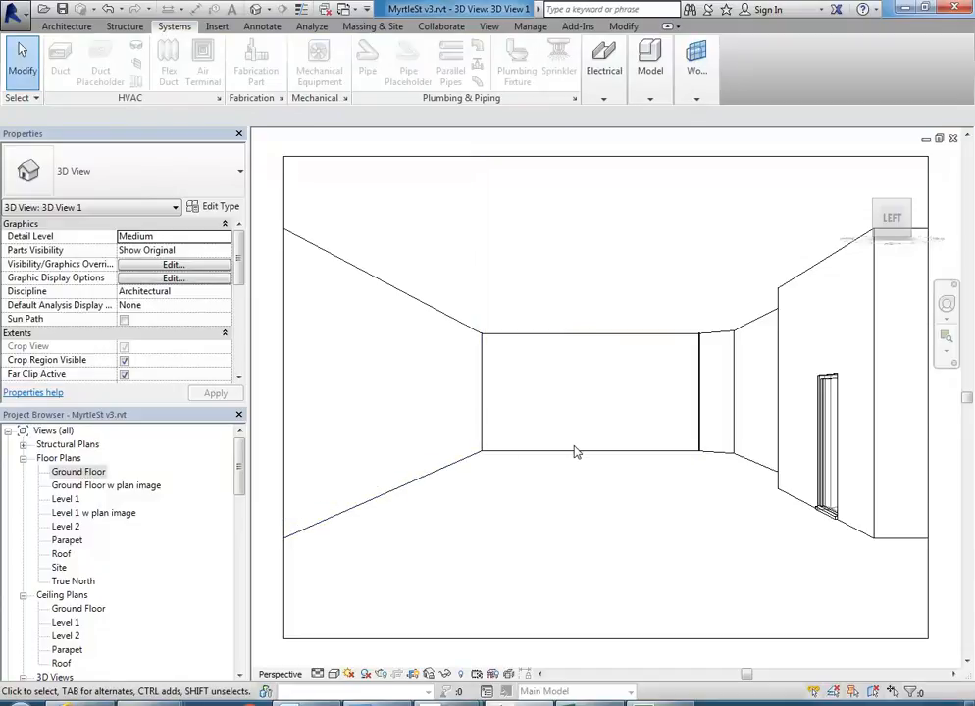
Place two M_Desk 1525 x 762mm components, one below the other, in the middle of the room on the Ground Floor plan
double_click(85, 472)
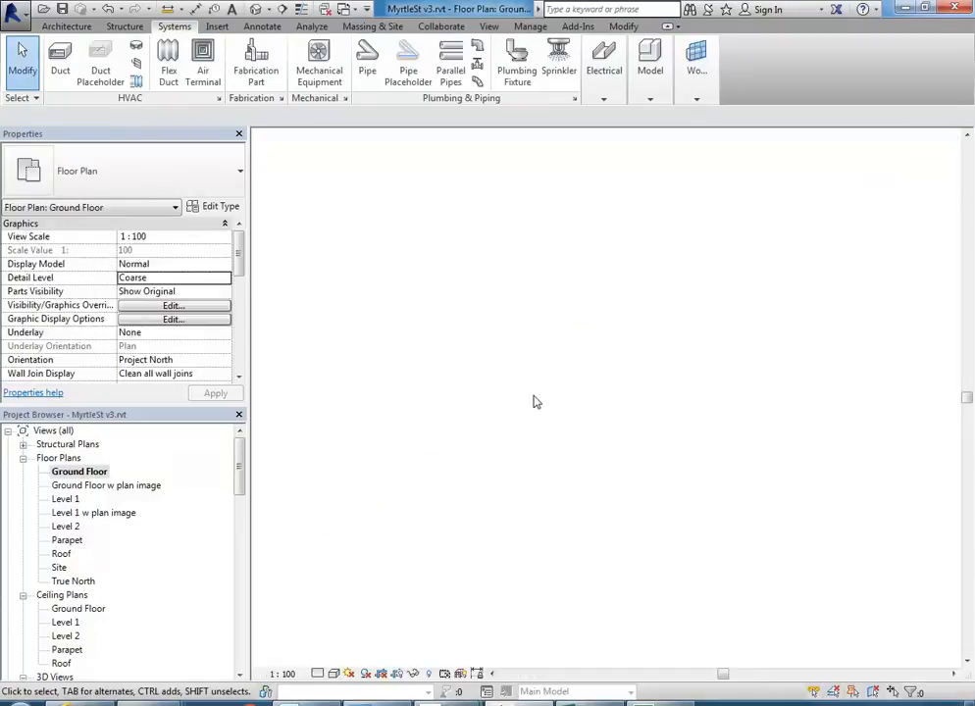
left_click(66, 27)
left_click(146, 63)
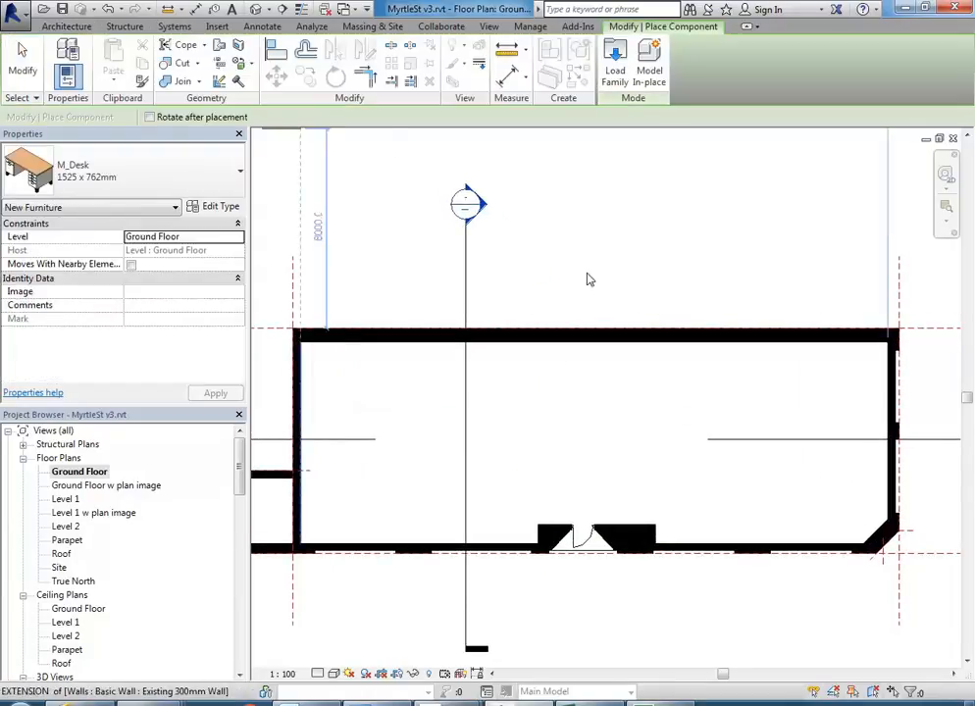
left_click(600, 404)
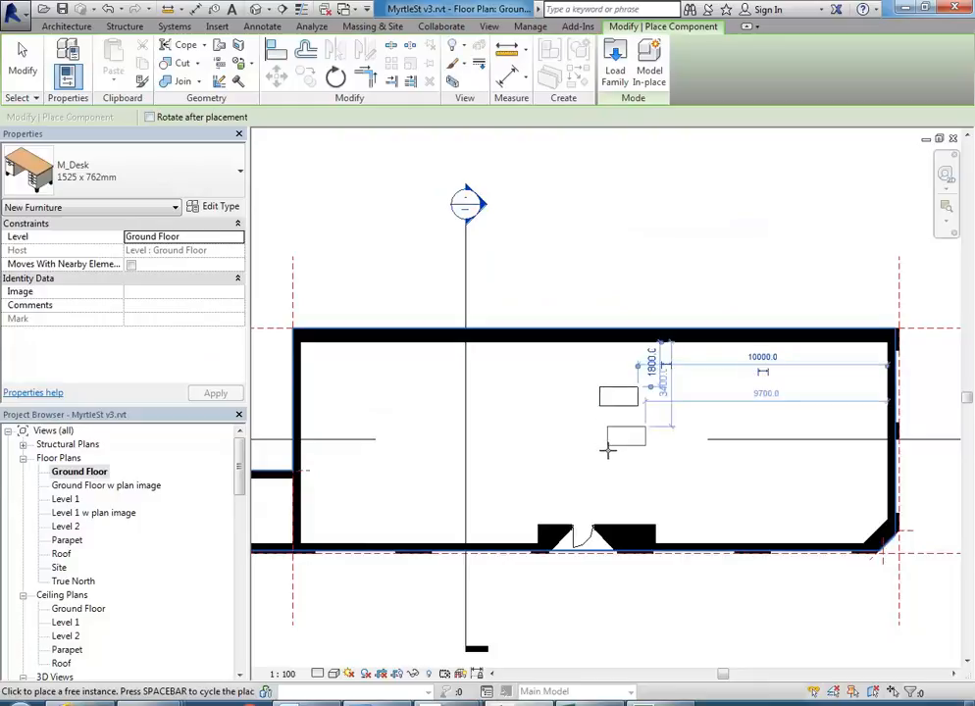
right_click(557, 410)
left_click(584, 425)
Open 3D View 1 and move the desk nearer the entry side farther back toward the end wall
scroll(108, 596, "down", 3)
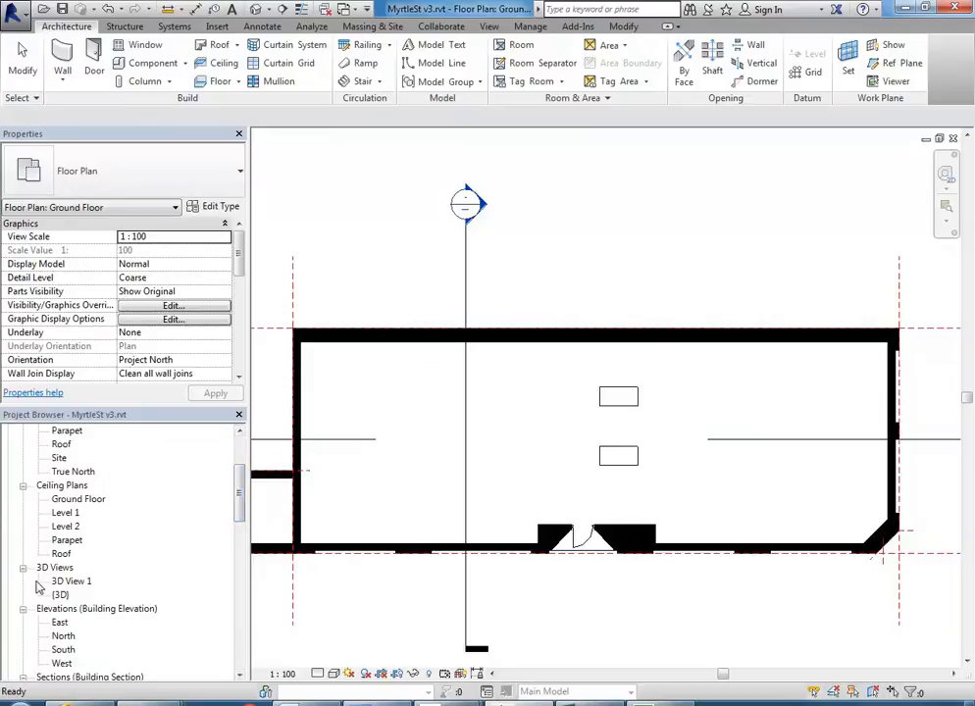
left_click(68, 583)
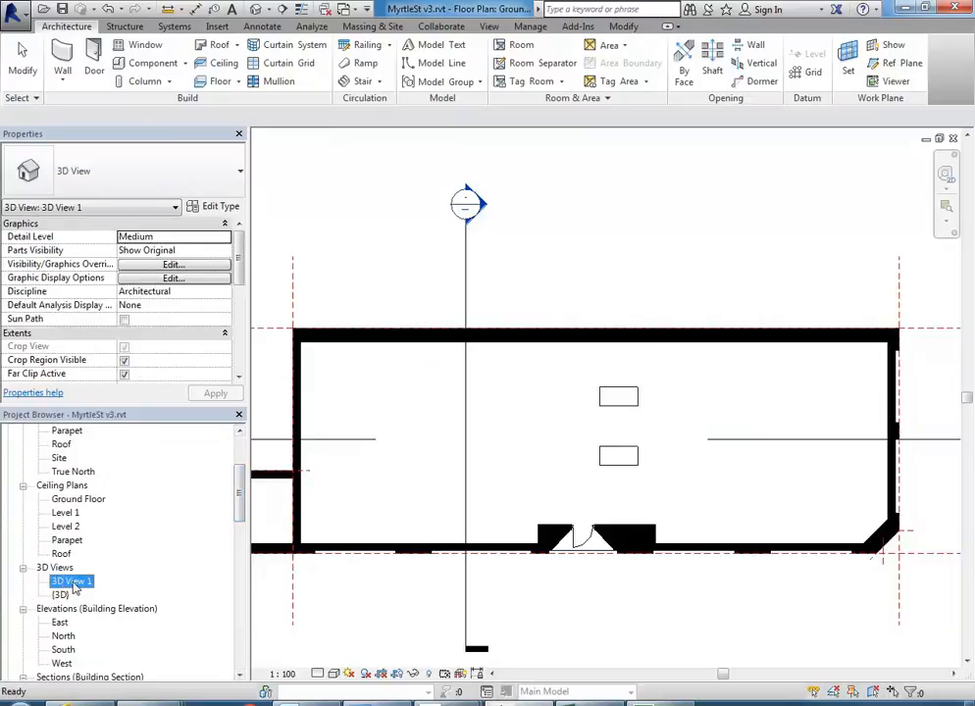
double_click(72, 583)
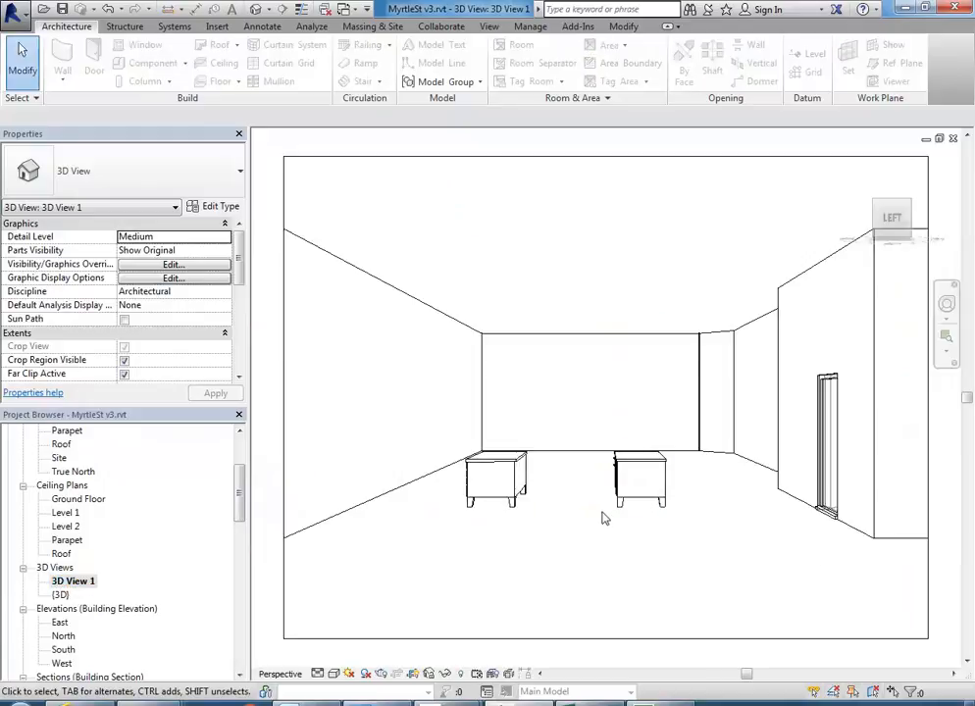
left_click(642, 502)
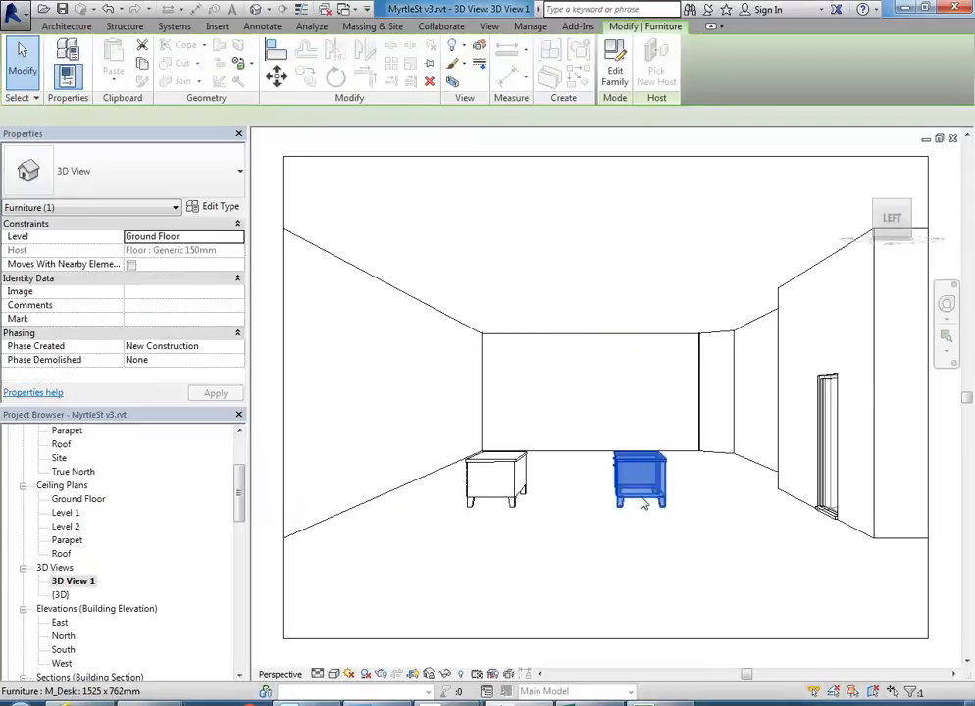
left_click(638, 513)
left_click(644, 504)
left_click_drag(644, 505, 596, 481)
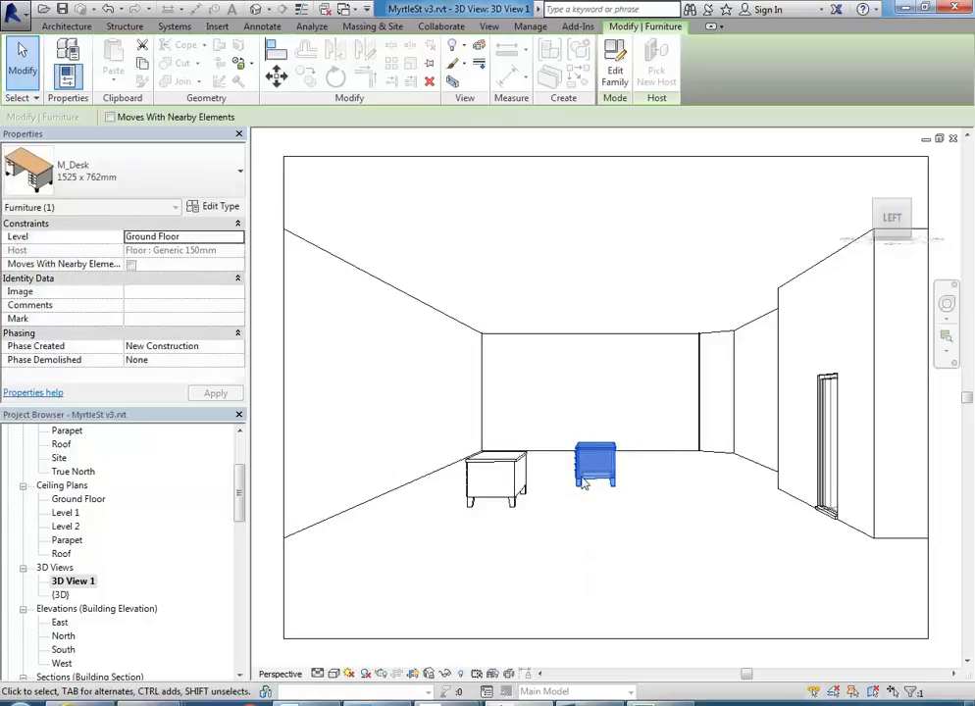
Reposition the other desk in the perspective view so it stands just in front and to the left of the moved desk
left_click(508, 501)
left_click_drag(502, 497, 474, 564)
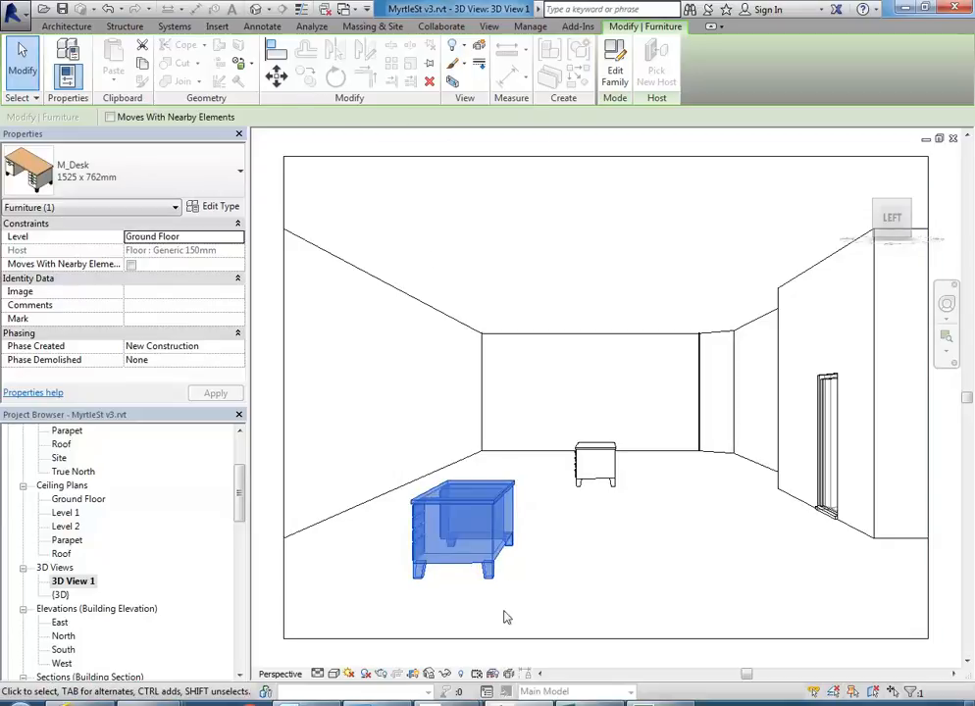
left_click(471, 572)
left_click(460, 566)
left_click_drag(460, 565, 535, 495)
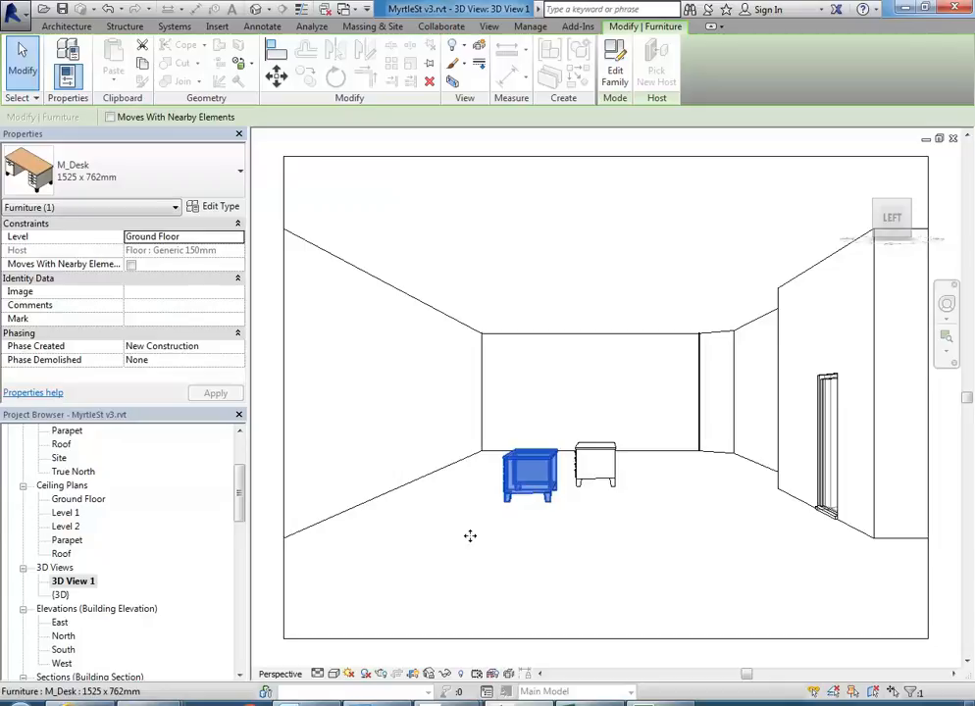
Copy the desk within the perspective view to fill the room with two rows of three desks
left_click_drag(473, 532, 471, 537, "ctrl")
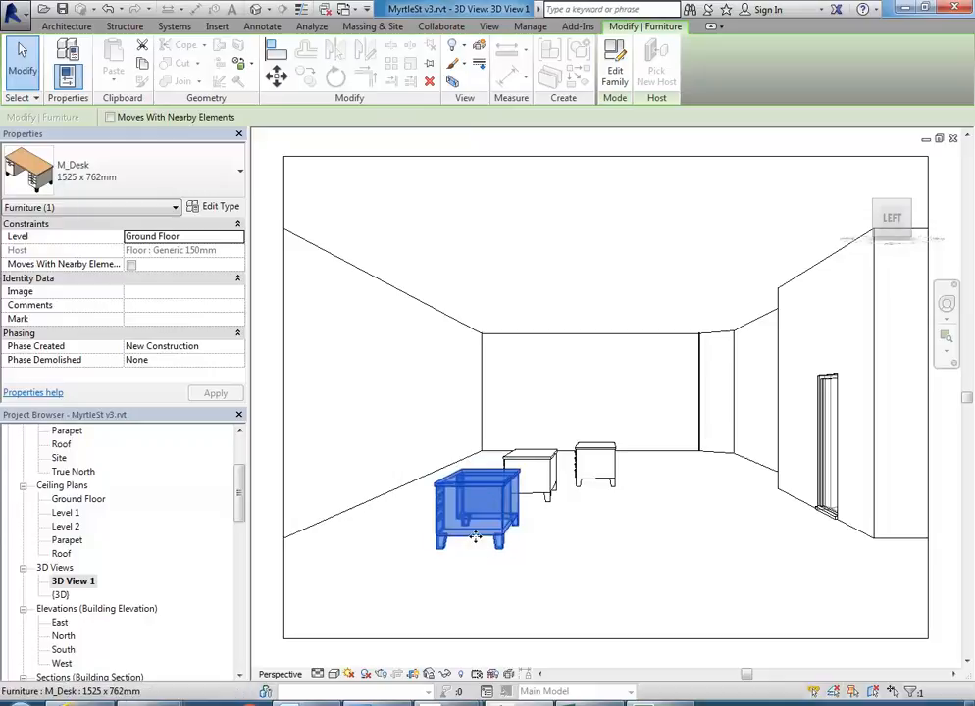
left_click_drag(474, 537, 649, 461, "ctrl")
left_click(572, 529)
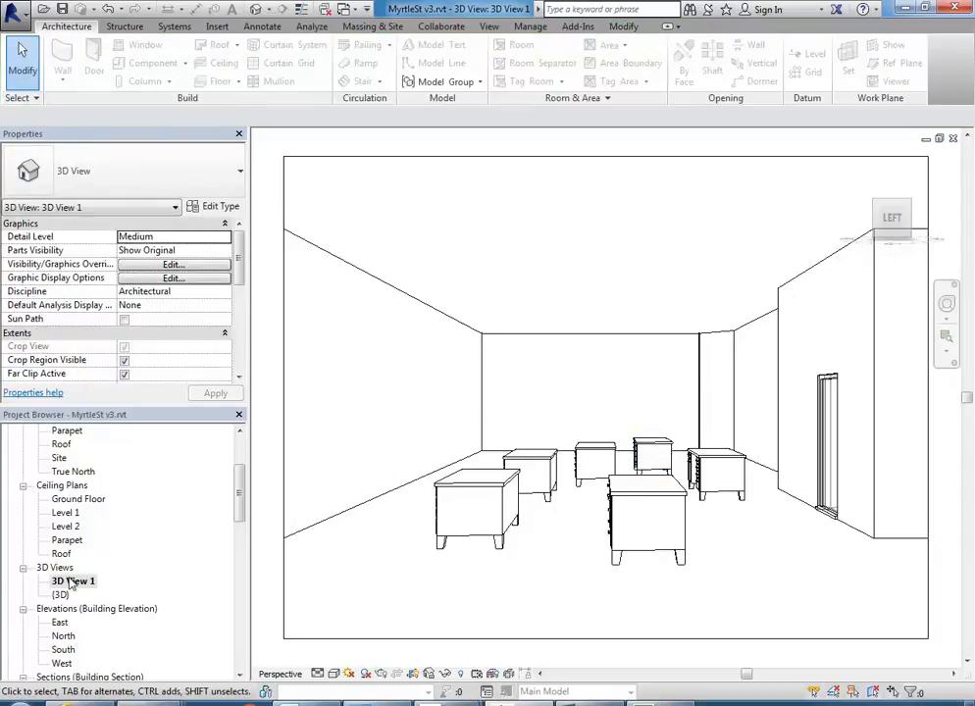
Open the {3D} view and orbit the building to face the entry facade
double_click(60, 595)
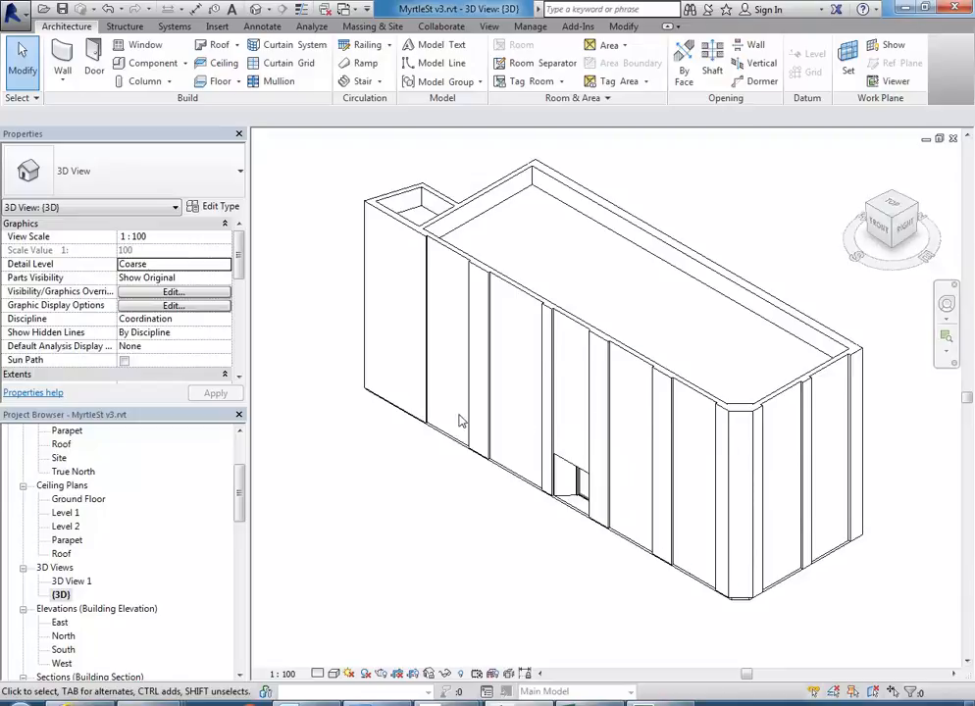
mouse_move(509, 370)
middle_mouse_down("shift")
mouse_move(451, 382)
mouse_move(474, 384)
mouse_move(473, 355)
mouse_move(507, 377)
middle_mouse_up("shift")
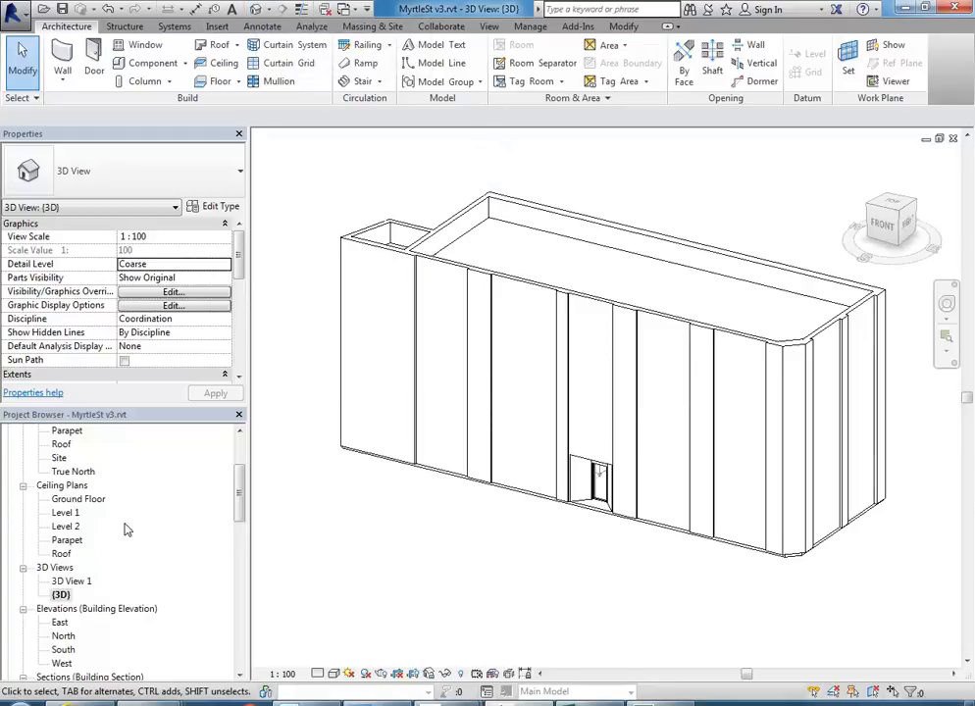
left_click(61, 596)
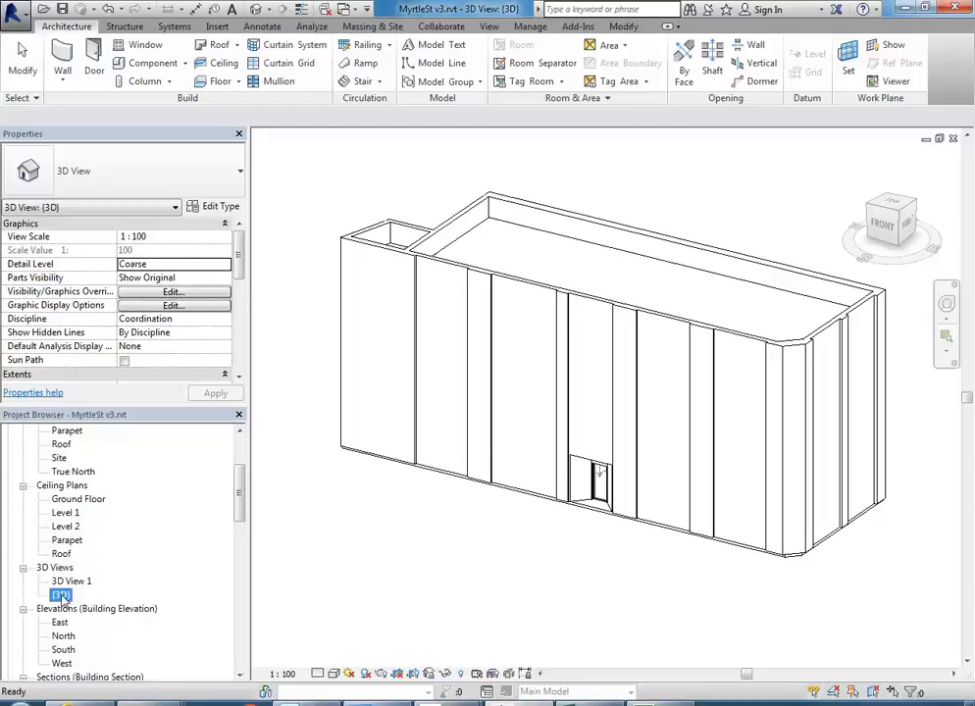
middle_click_drag(493, 527, 509, 548, "shift")
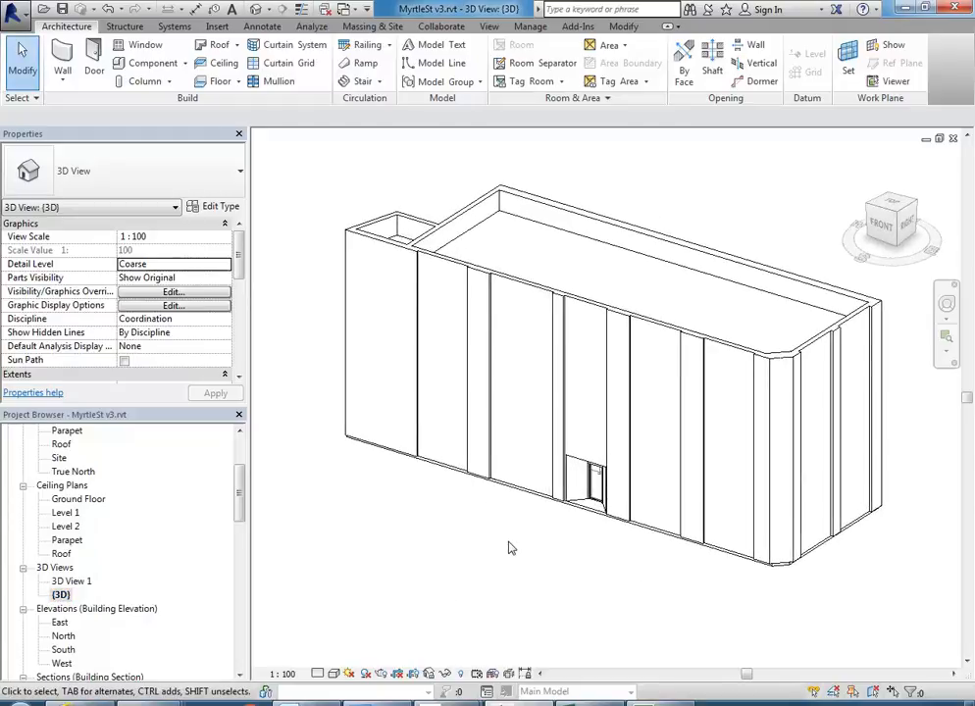
right_click(61, 596)
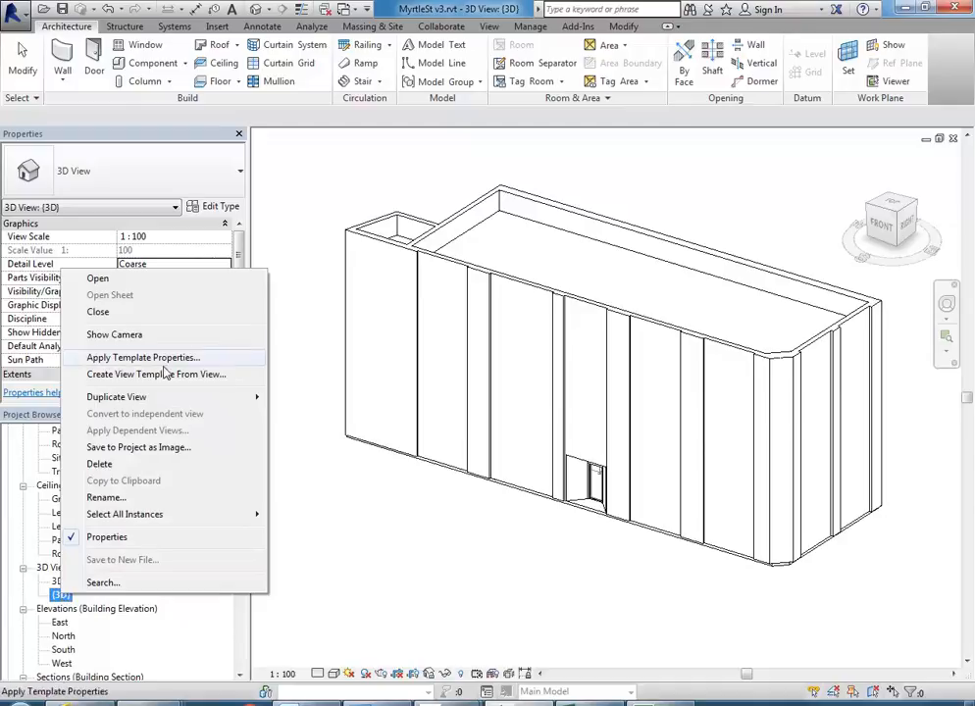
mouse_move(196, 396)
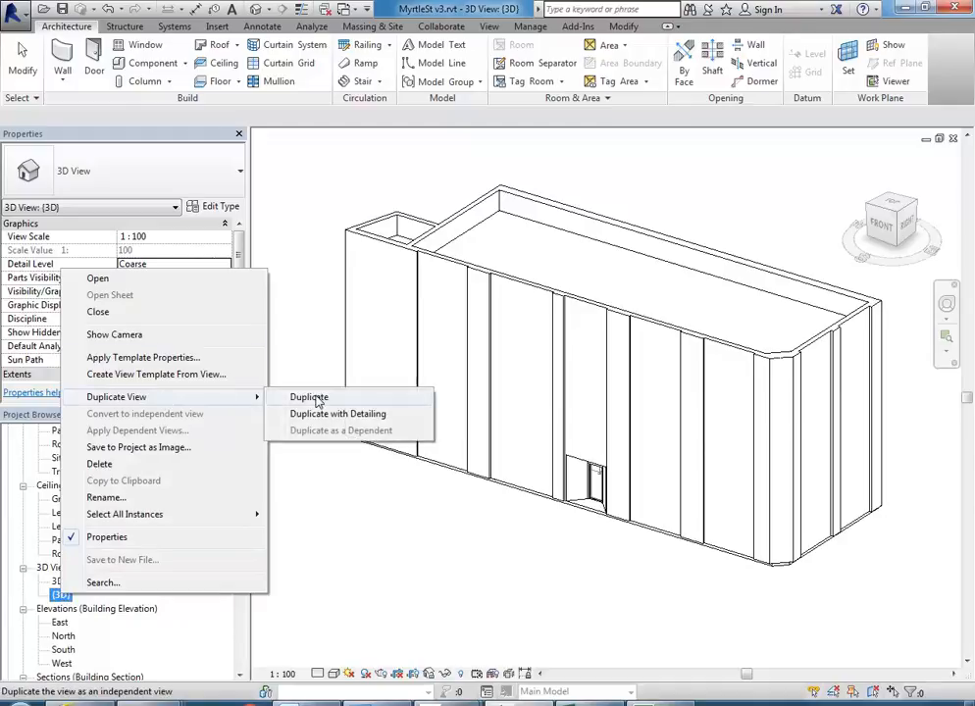
left_click(385, 591)
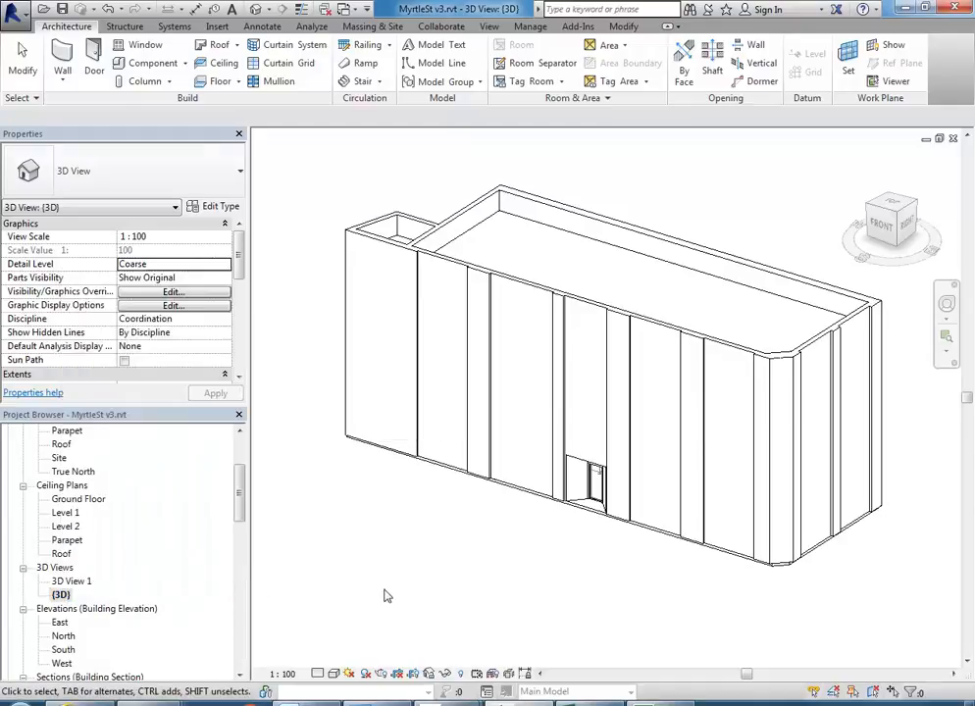
Duplicate the {3D} view as an independent view without detailing
left_click(71, 582)
left_click(61, 594)
right_click(61, 595)
mouse_move(125, 395)
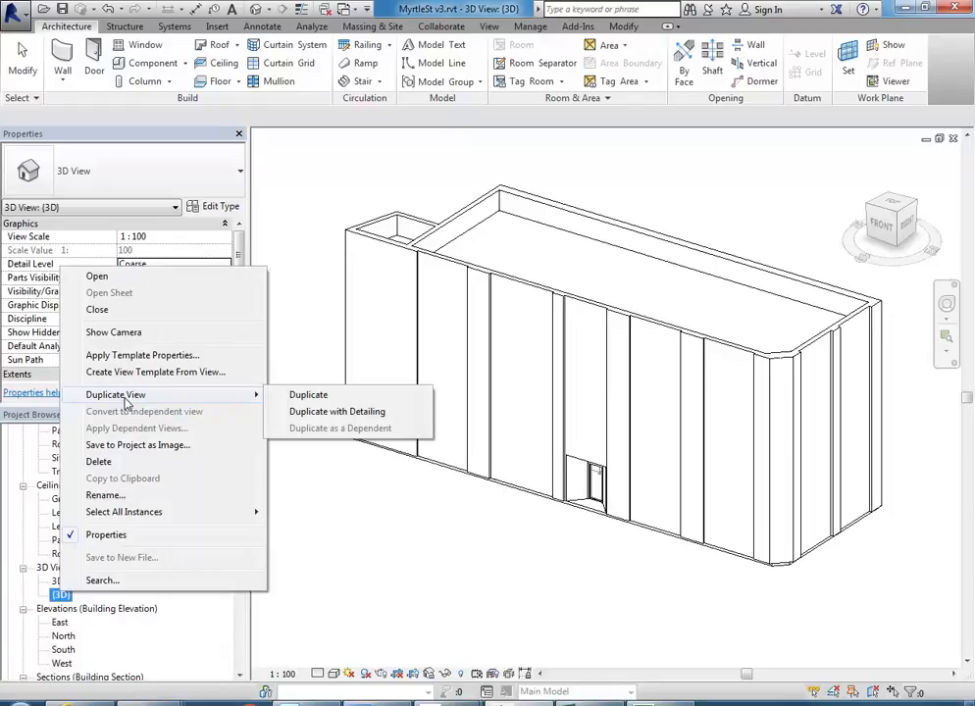
left_click(306, 396)
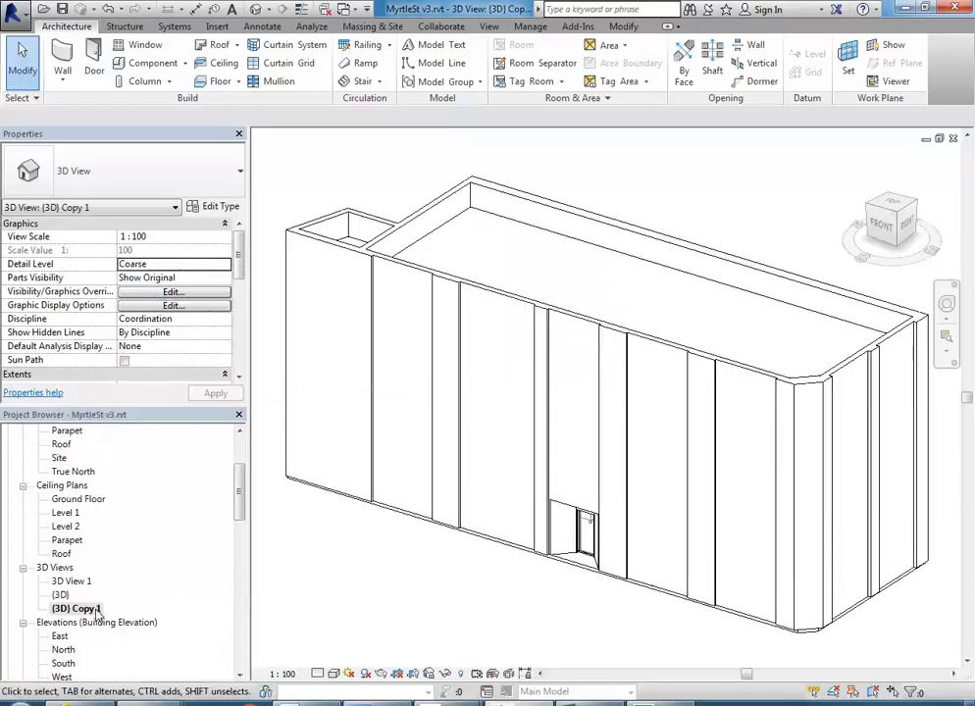
Rename the duplicated 3D view as SB1
left_click(64, 609)
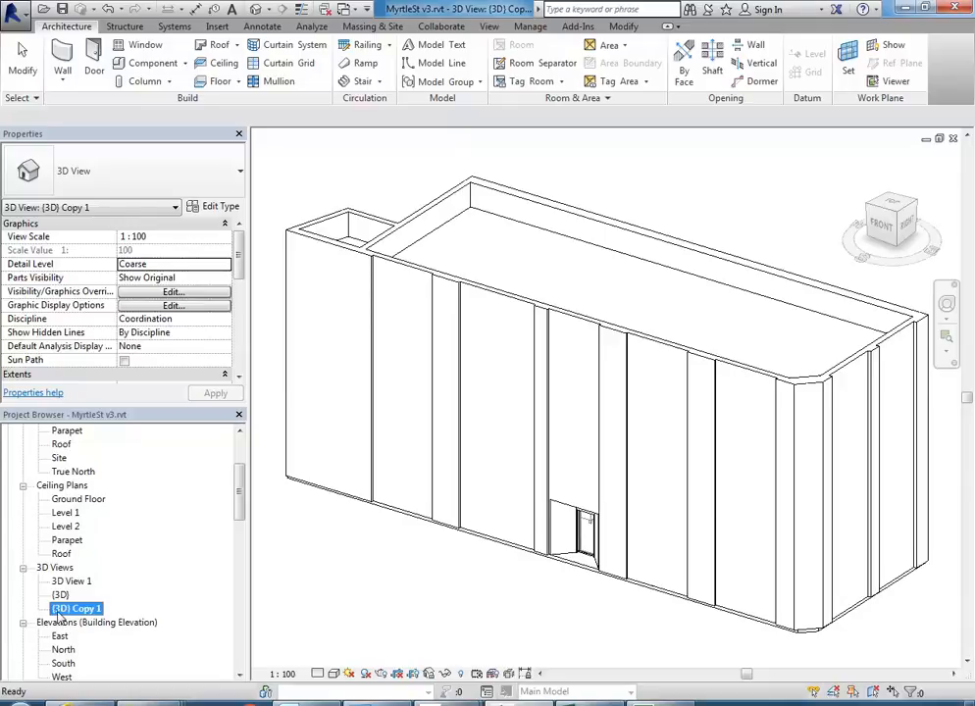
right_click(71, 612)
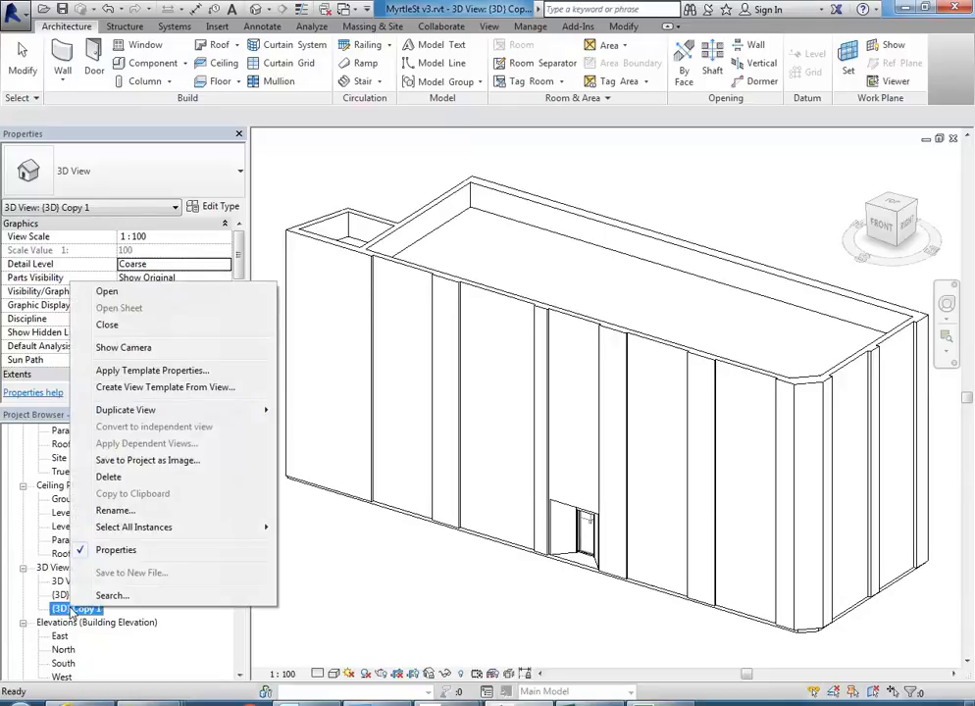
left_click(112, 512)
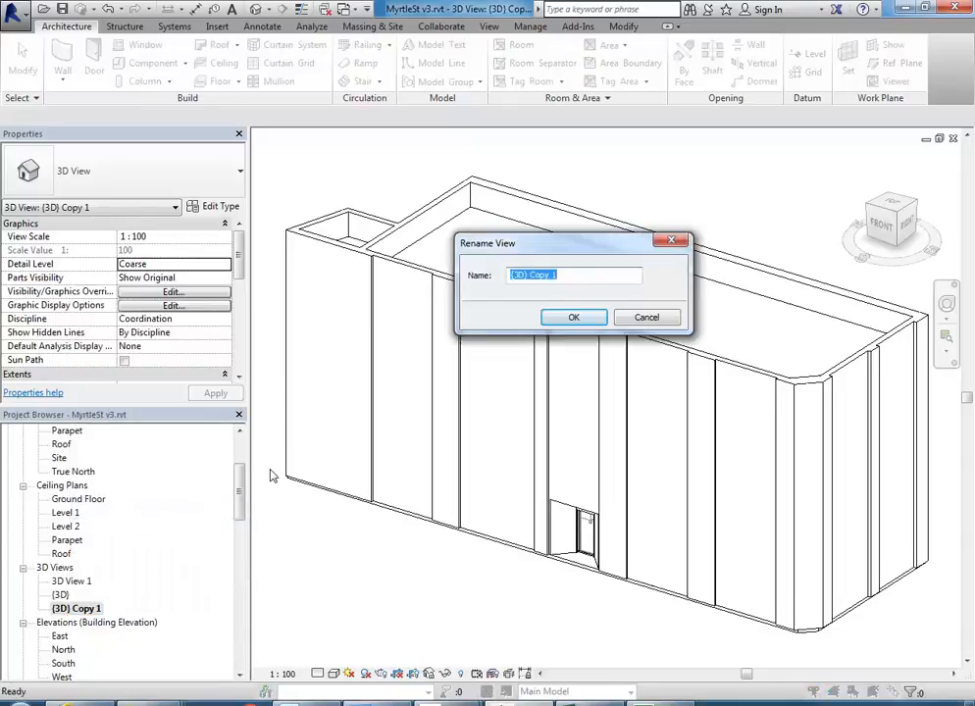
type("SB1")
left_click(571, 319)
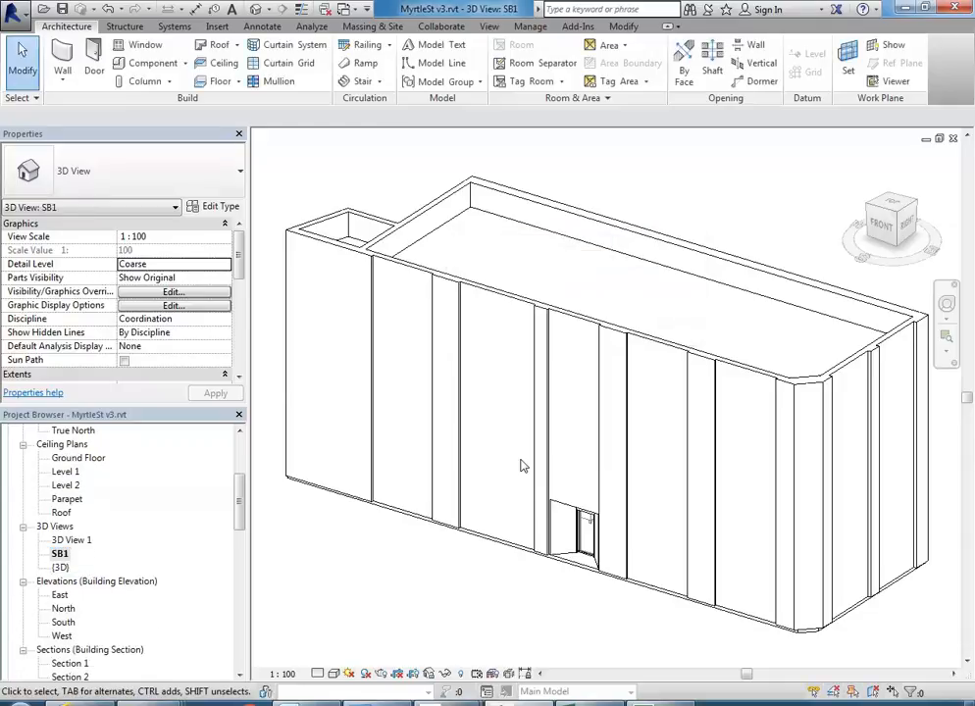
Examine the graphics, extents and camera properties of the SB1 view
scroll(496, 569, "down", 2)
mouse_move(496, 569)
middle_mouse_down("shift")
mouse_move(501, 579)
mouse_move(478, 579)
middle_mouse_up("shift")
left_click_drag(239, 257, 241, 317)
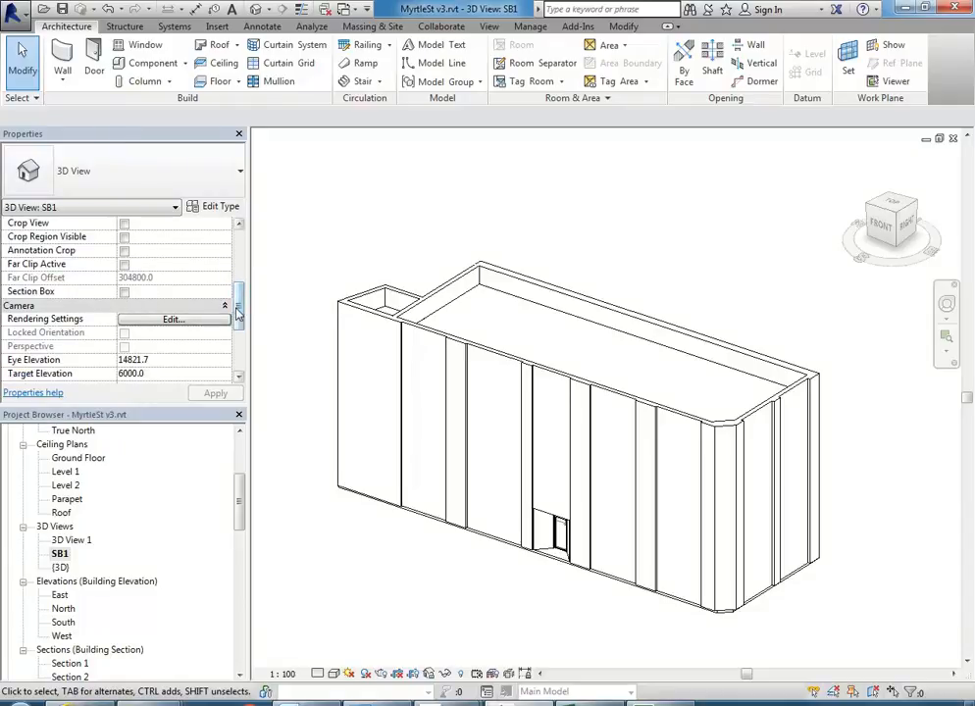
middle_click_drag(325, 369, 325, 370)
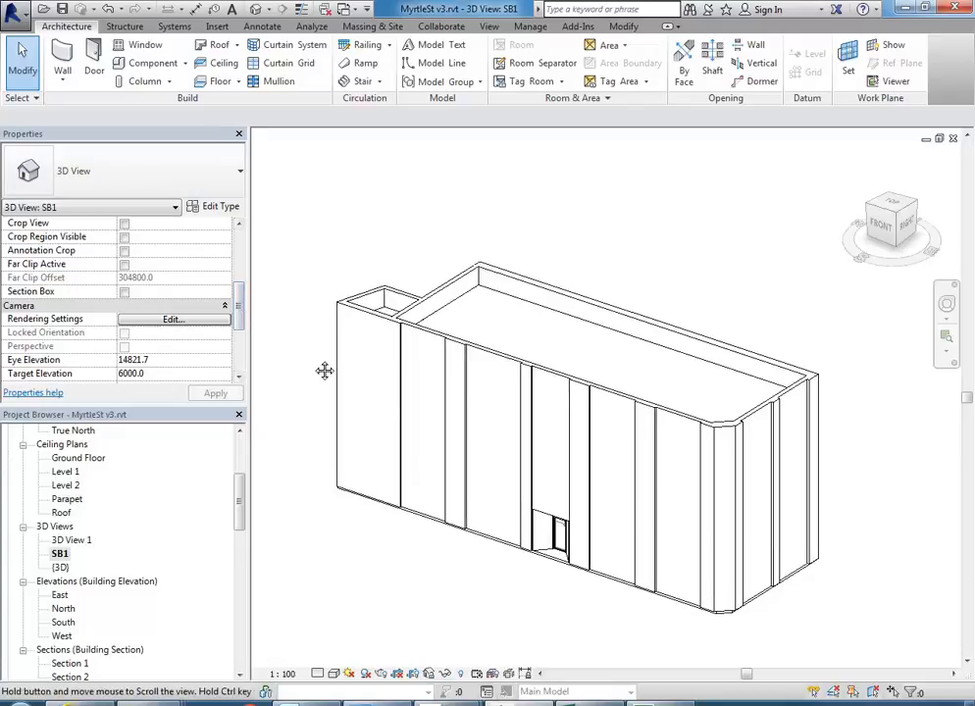
left_click(60, 554)
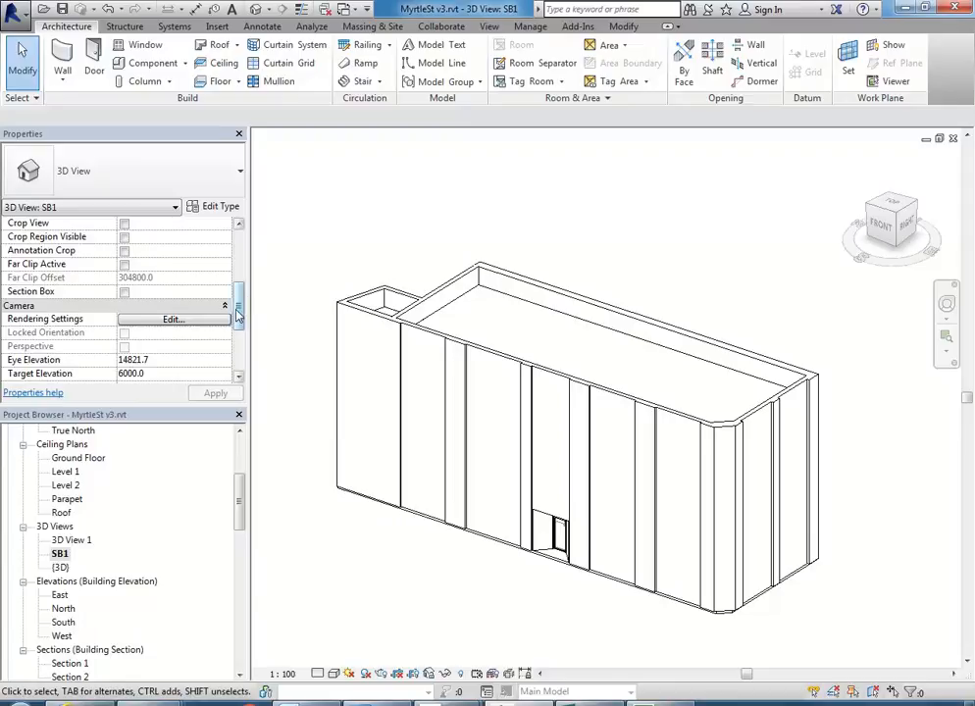
left_click_drag(242, 314, 244, 246)
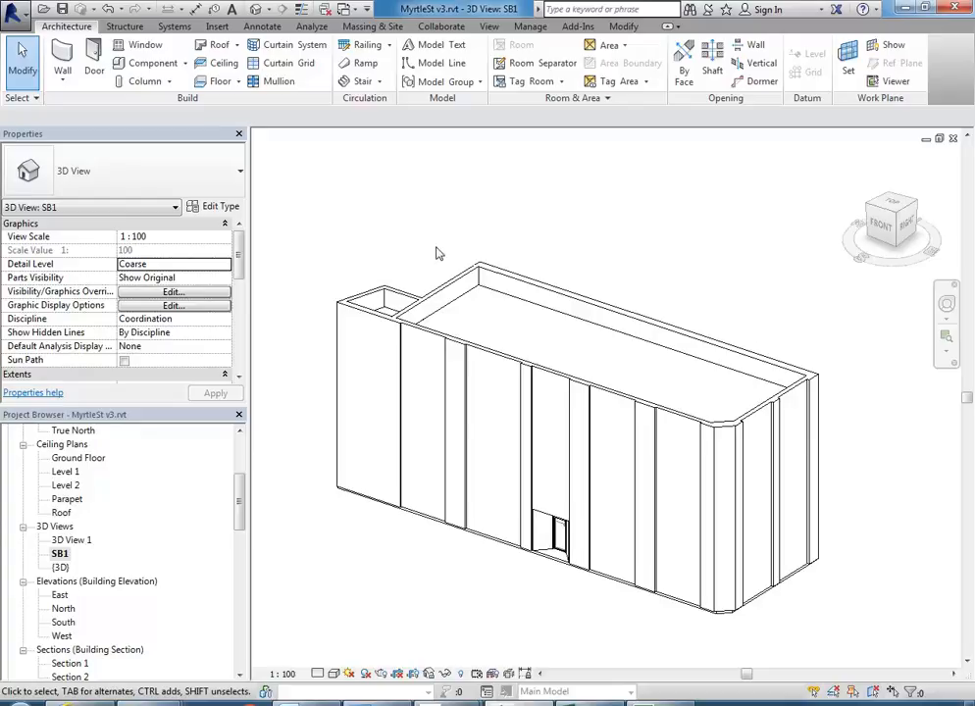
Examine the properties of the long rear wall and the roof, comparing them with the view's own properties when nothing is selected
left_click(588, 304)
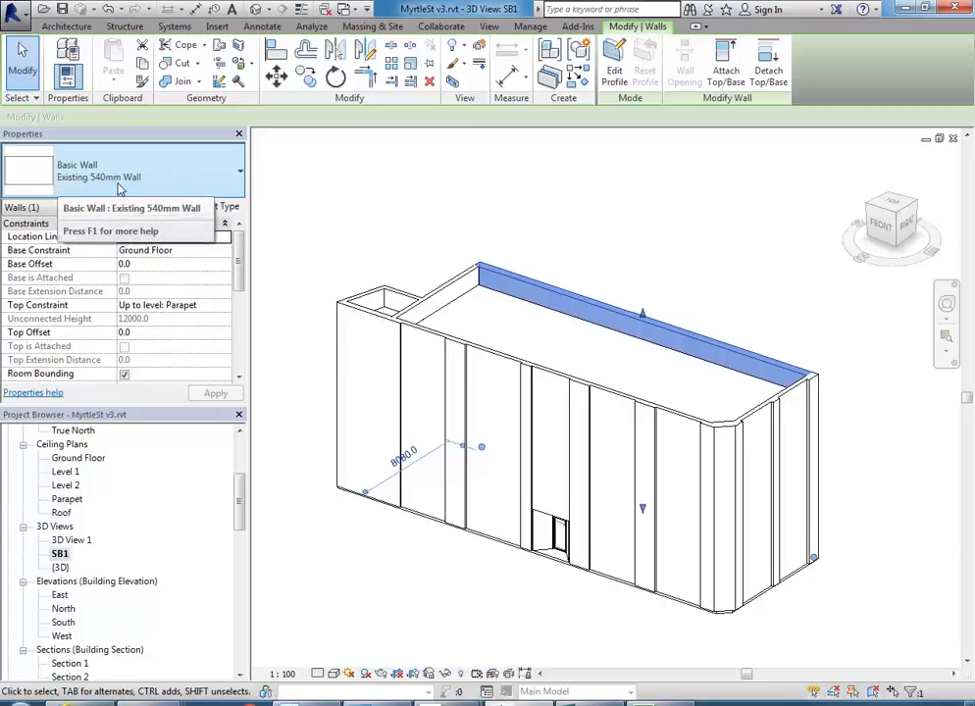
left_click(454, 309)
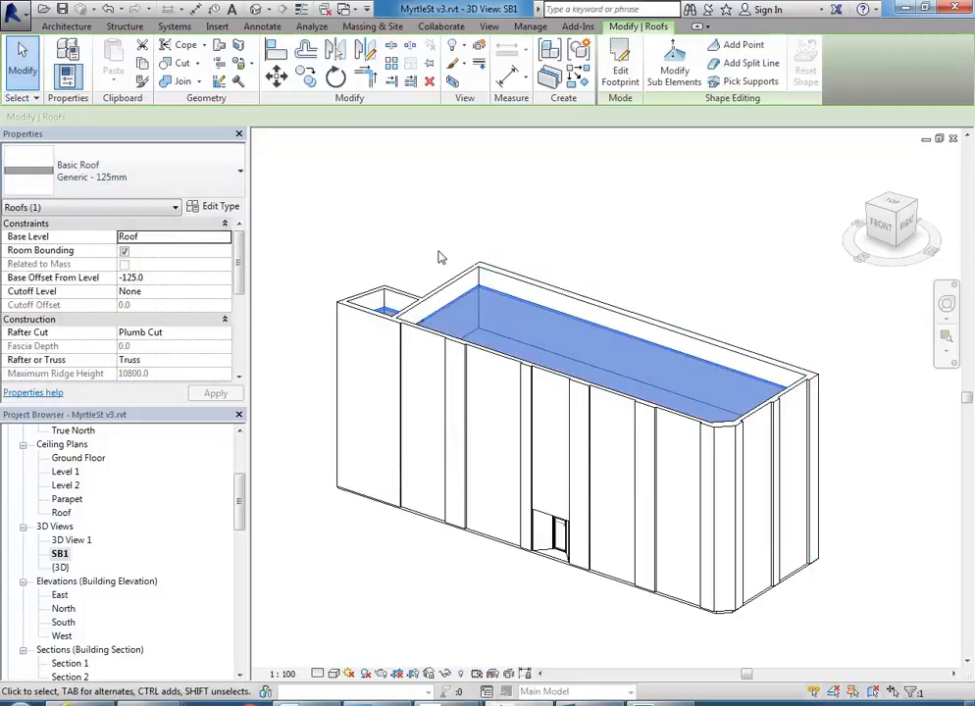
left_click(634, 240)
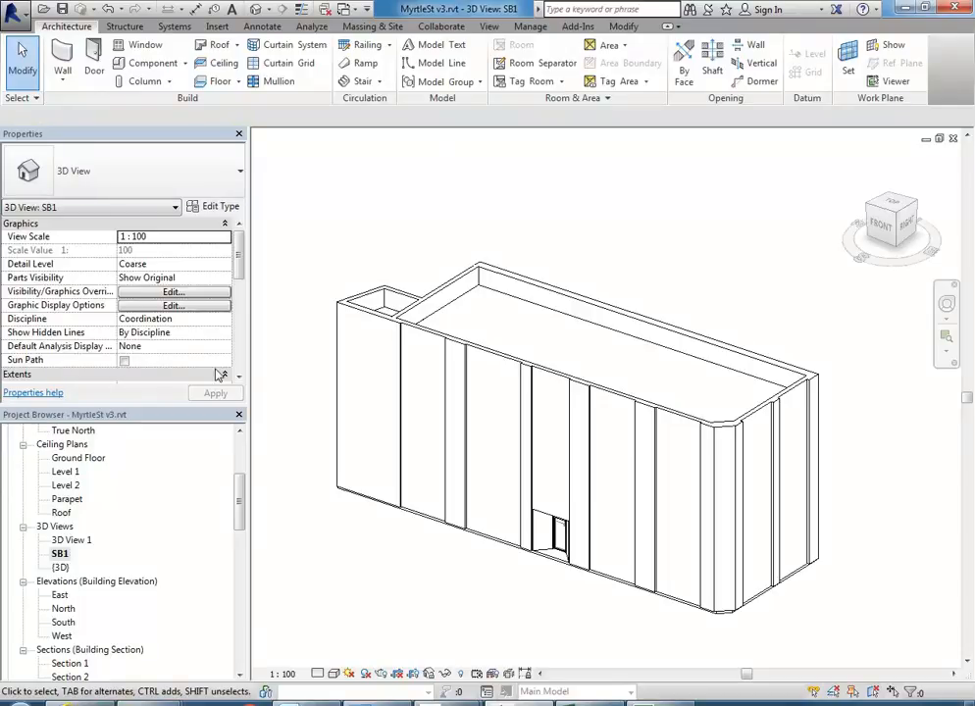
left_click(534, 29)
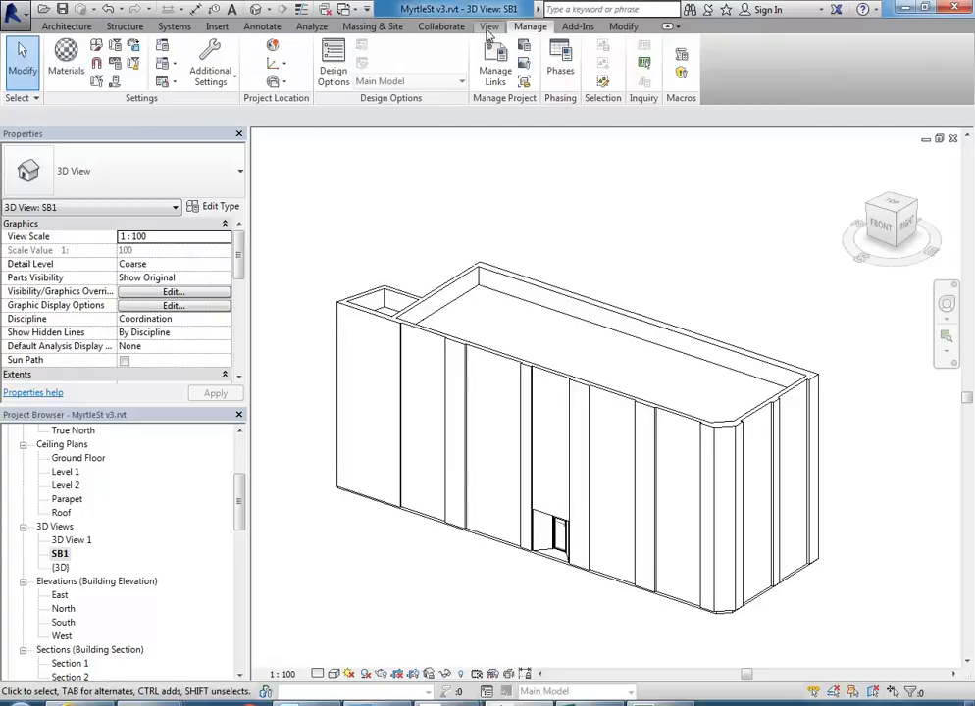
left_click(56, 27)
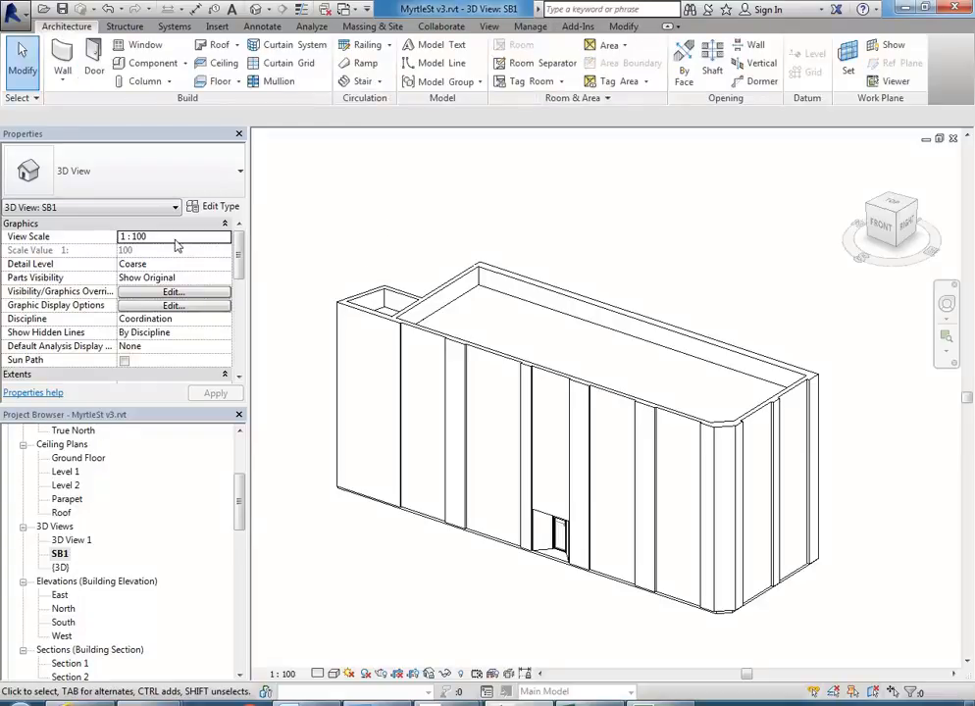
left_click(598, 311)
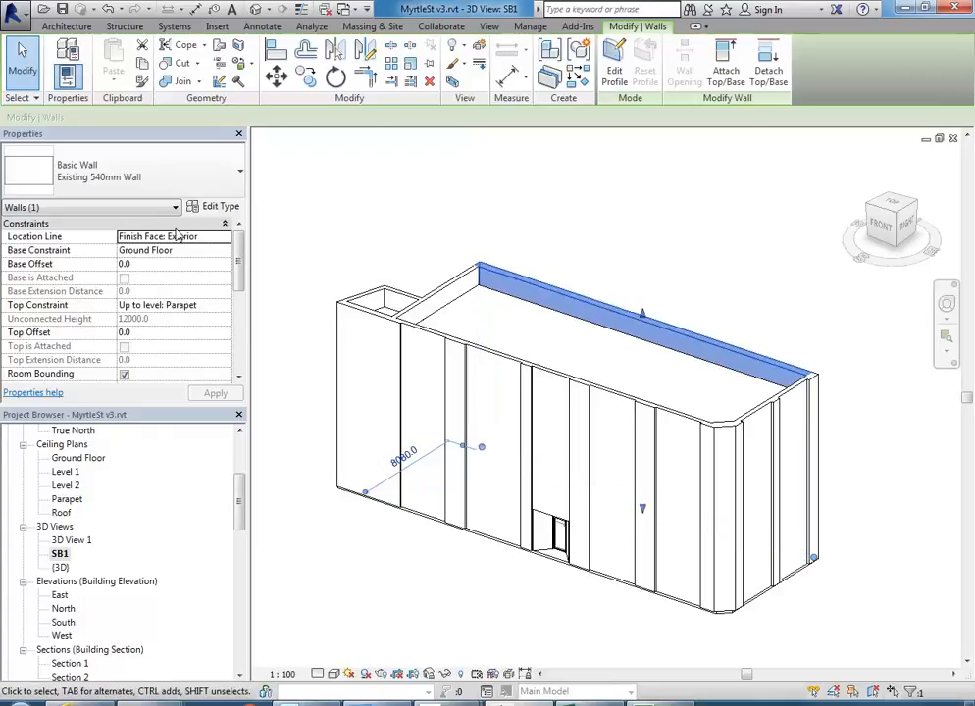
left_click(145, 209)
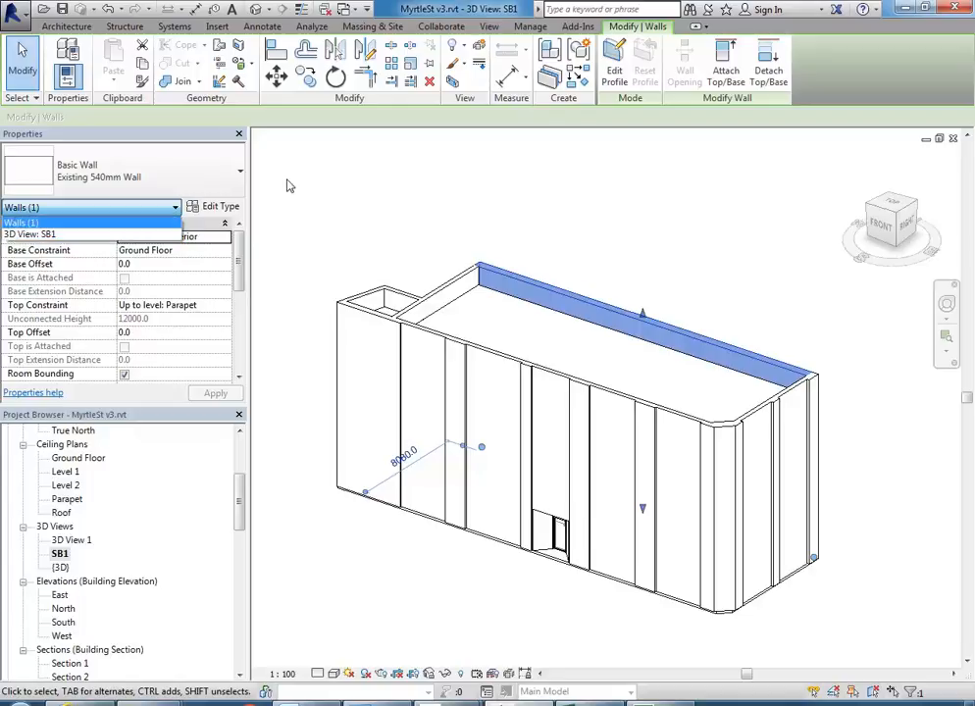
left_click(402, 233)
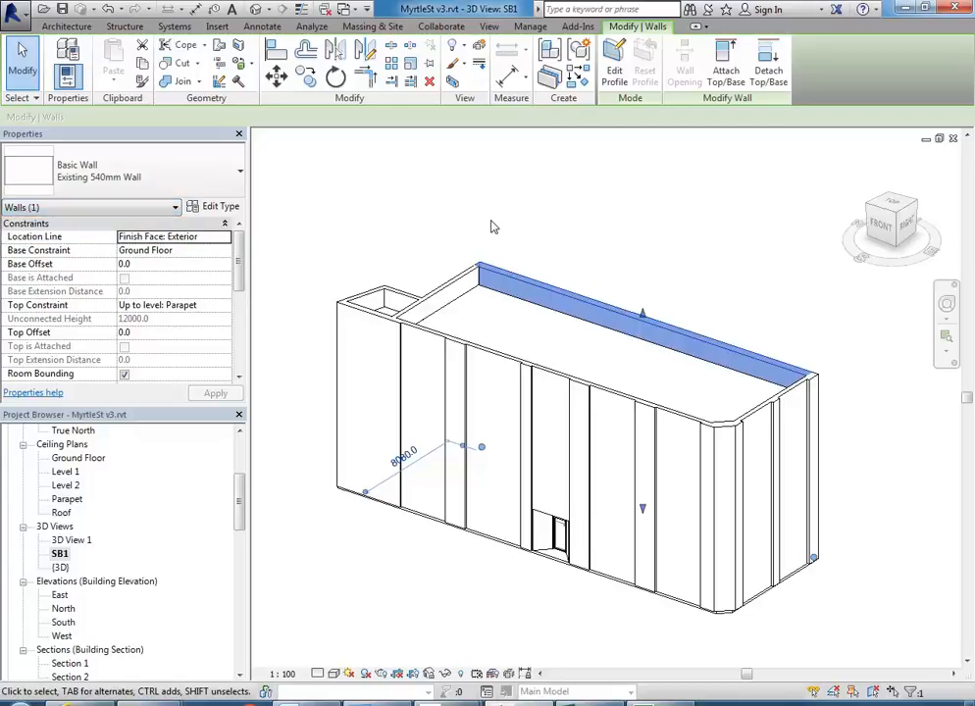
left_click(647, 269)
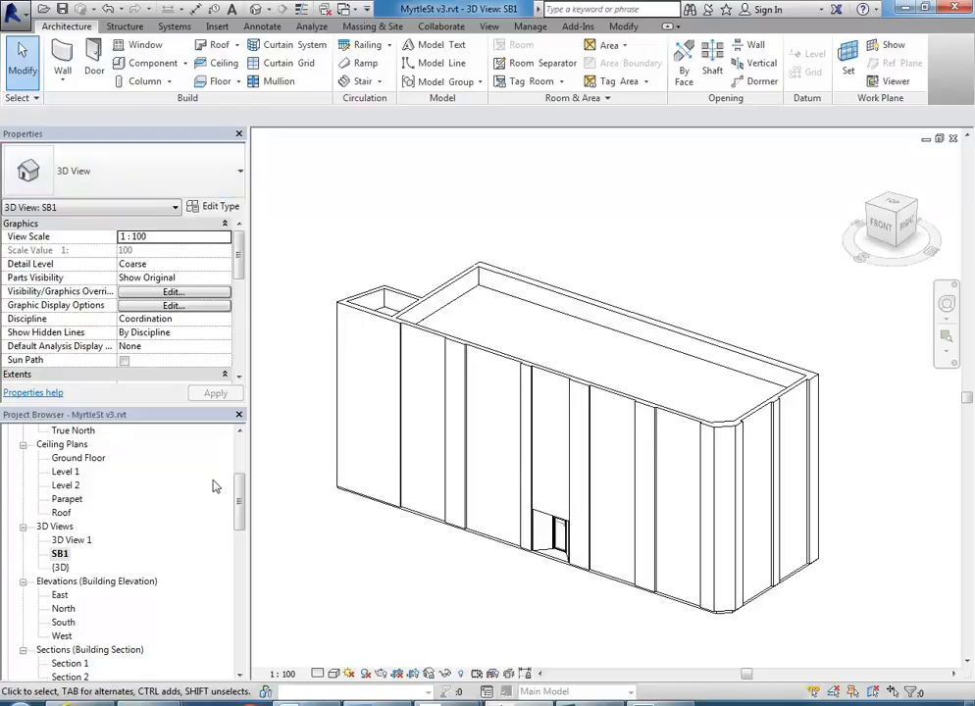
Switch back and forth between 3D View 1 and SB1 to compare their view properties, ending in SB1
double_click(65, 541)
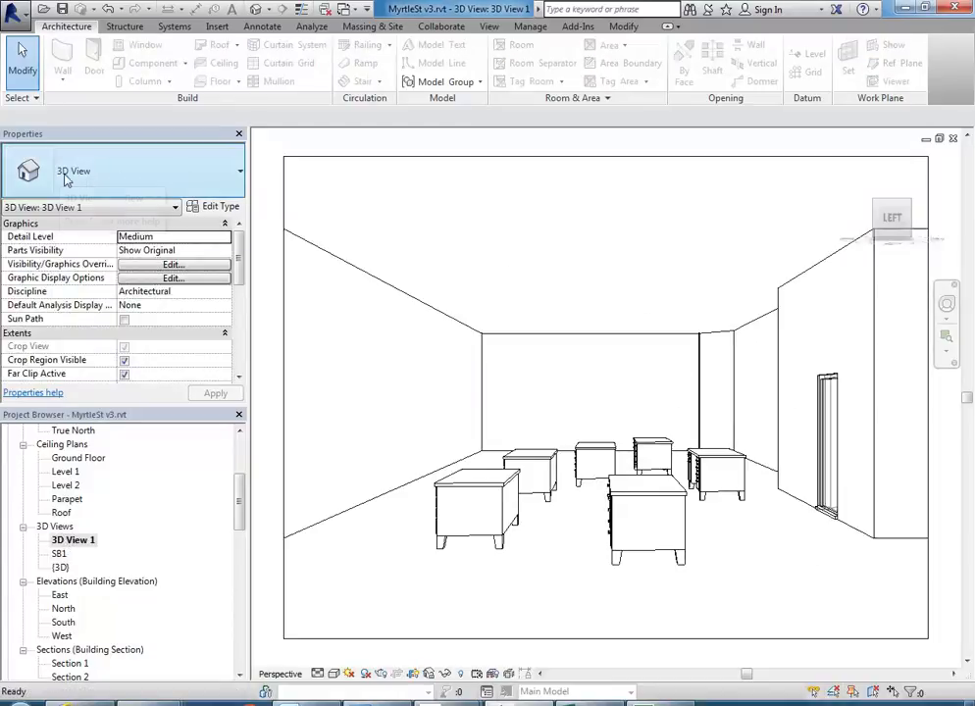
double_click(60, 555)
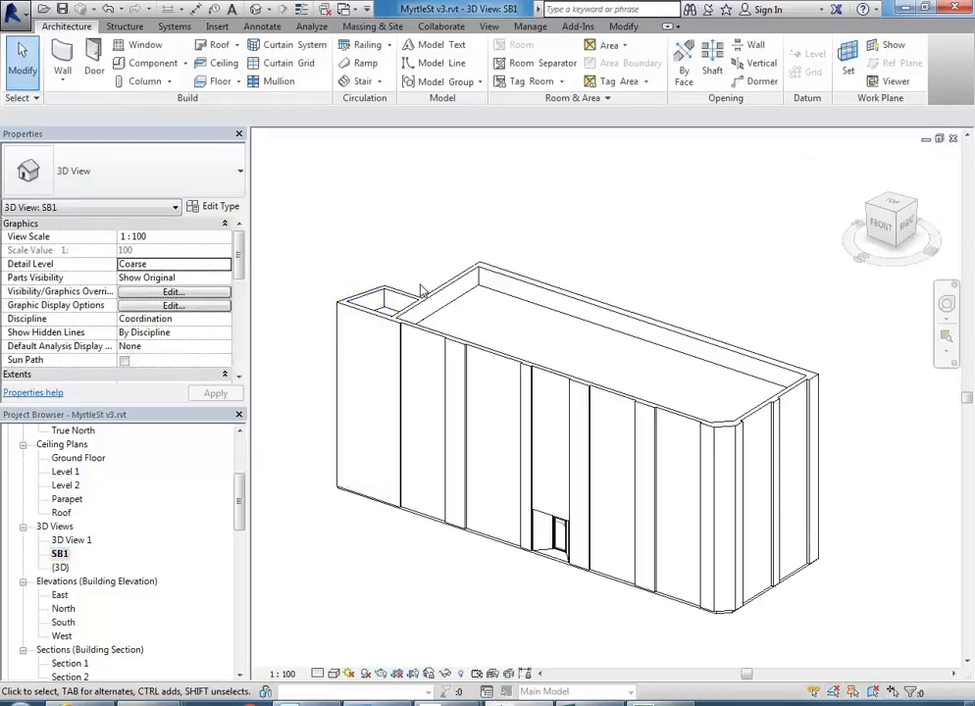
double_click(71, 541)
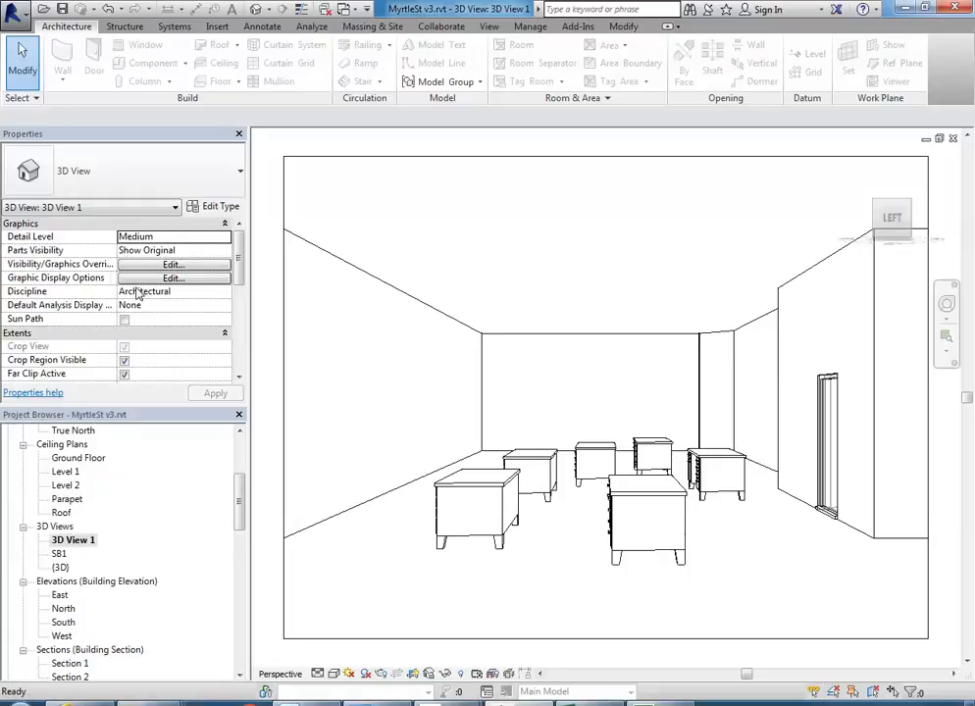
double_click(59, 554)
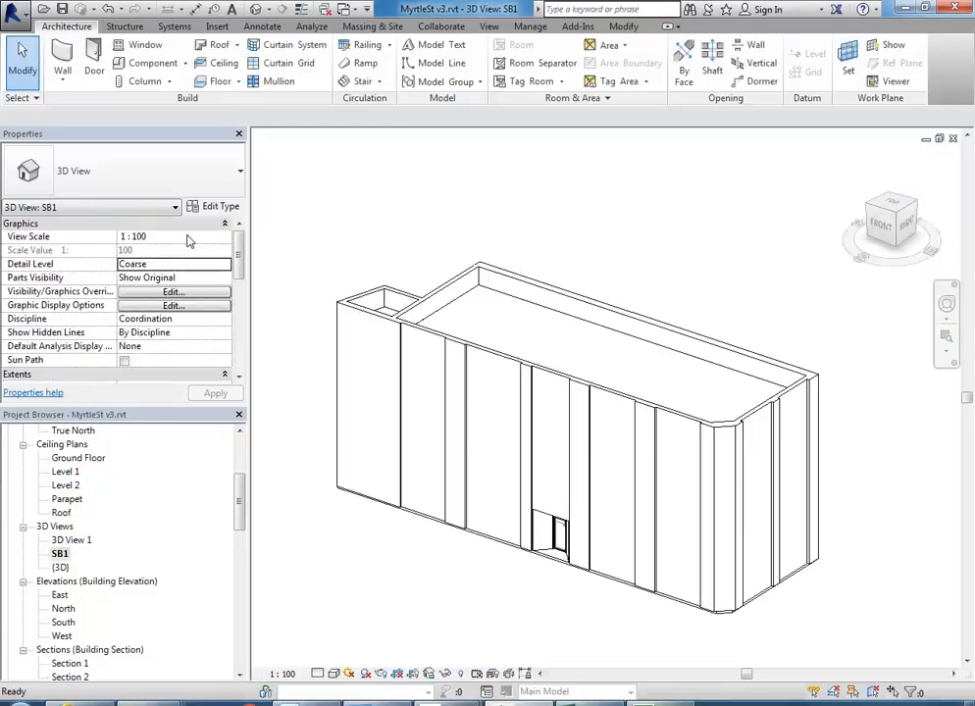
double_click(72, 541)
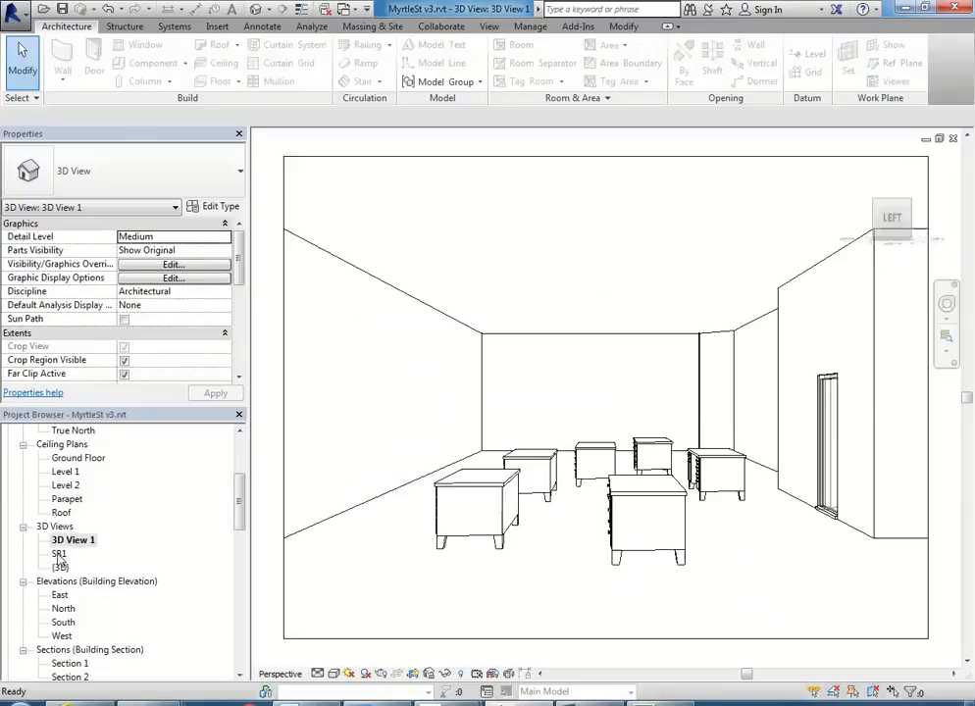
double_click(59, 554)
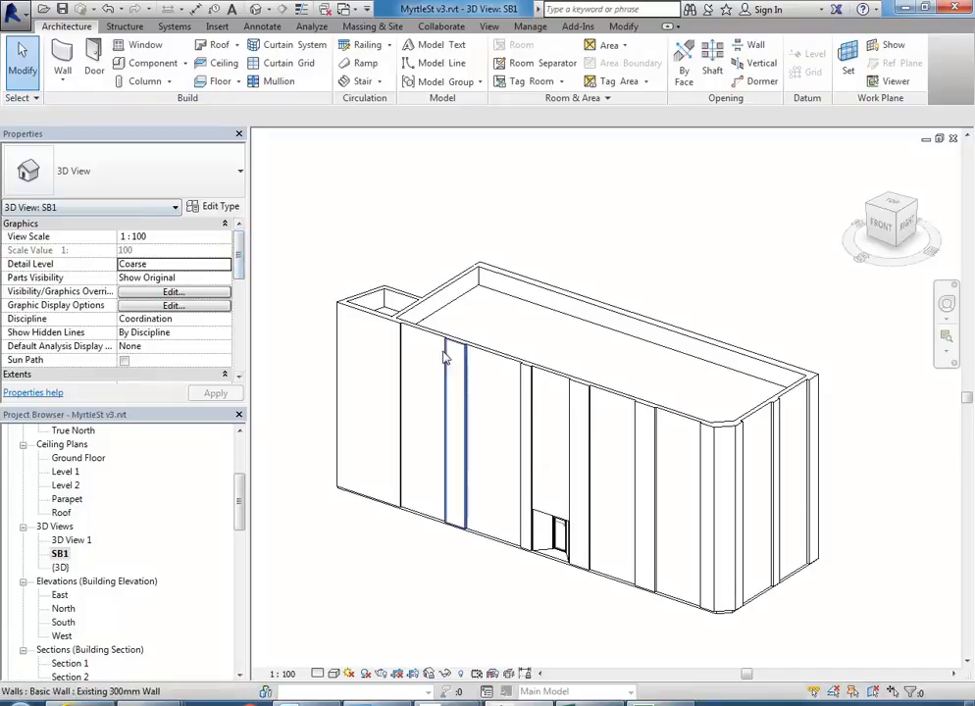
Enable the Section Box for the SB1 view and select the box around the building to show its adjustment handles
left_click(59, 556)
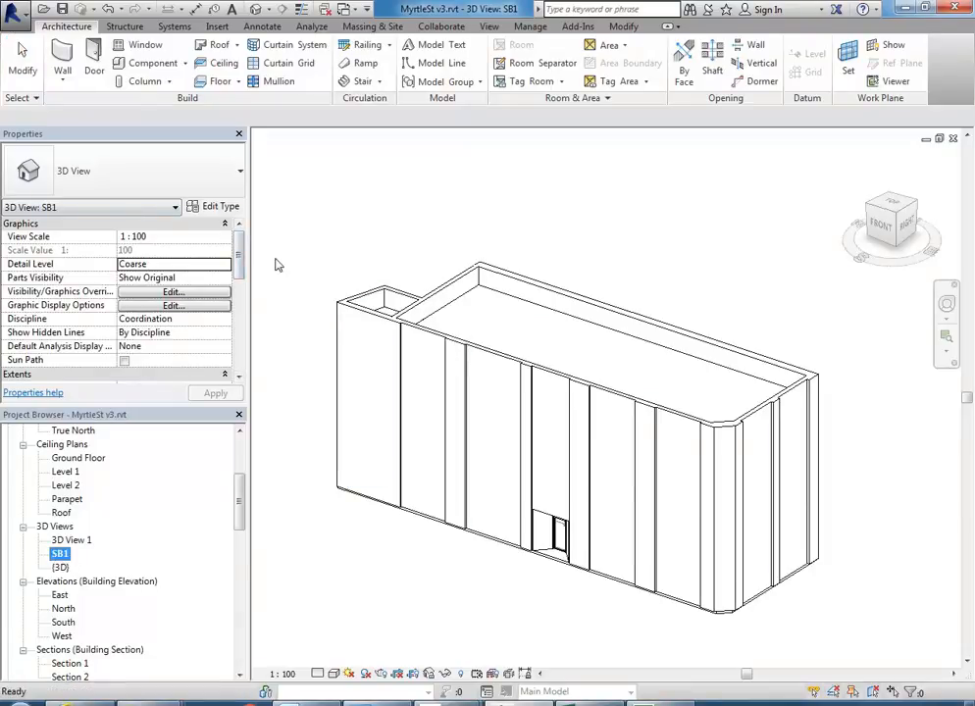
left_click_drag(239, 257, 239, 308)
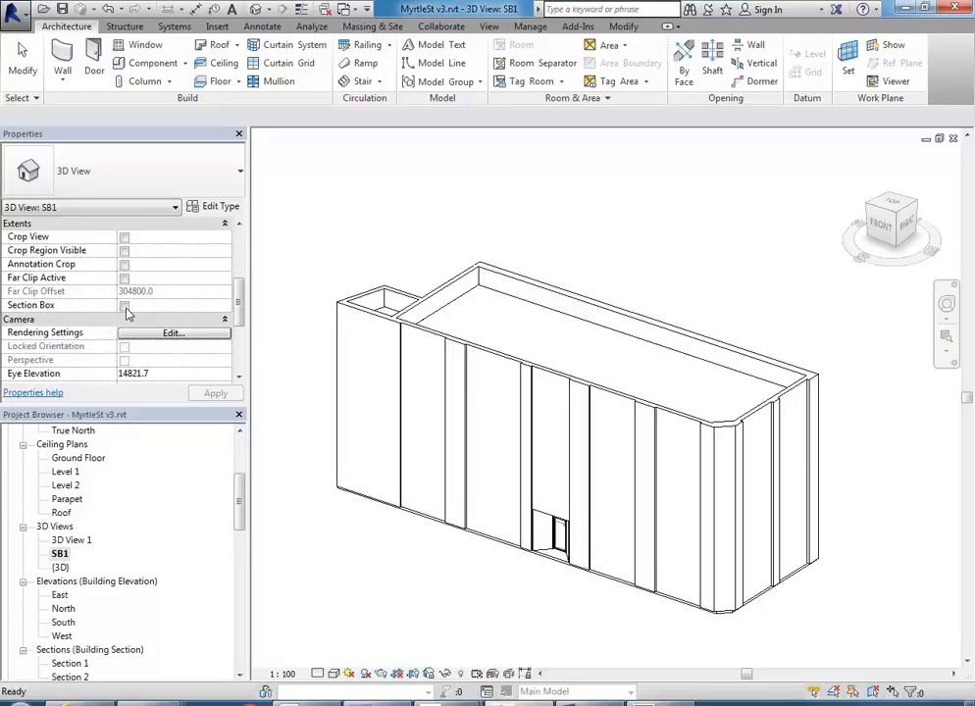
mouse_move(239, 295)
left_mouse_down()
mouse_move(238, 257)
mouse_move(238, 304)
left_mouse_up()
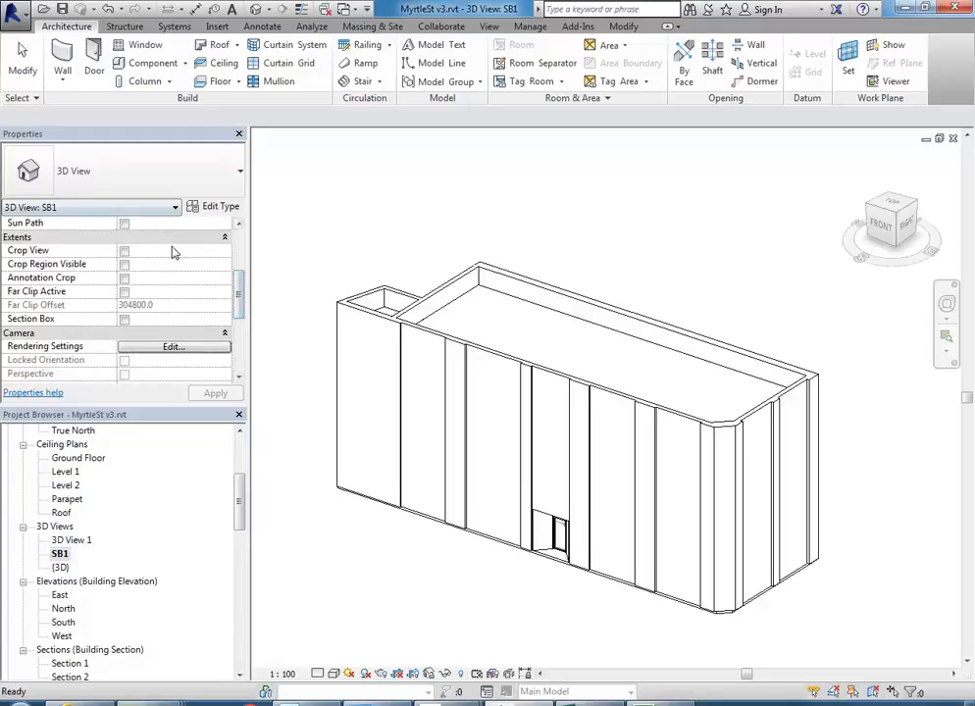
left_click(124, 320)
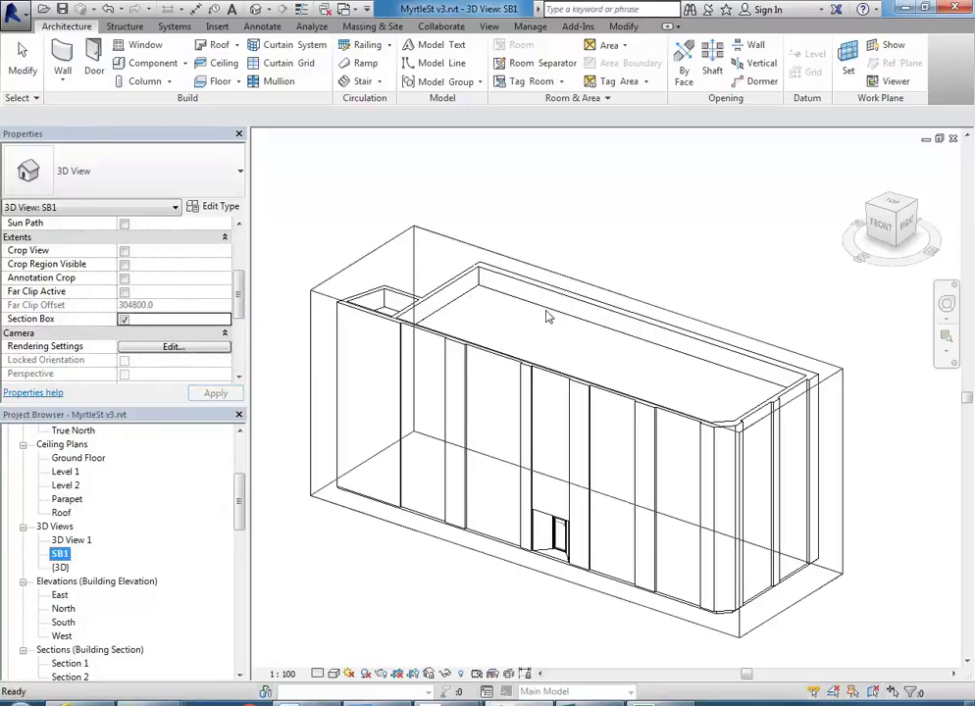
left_click(527, 467)
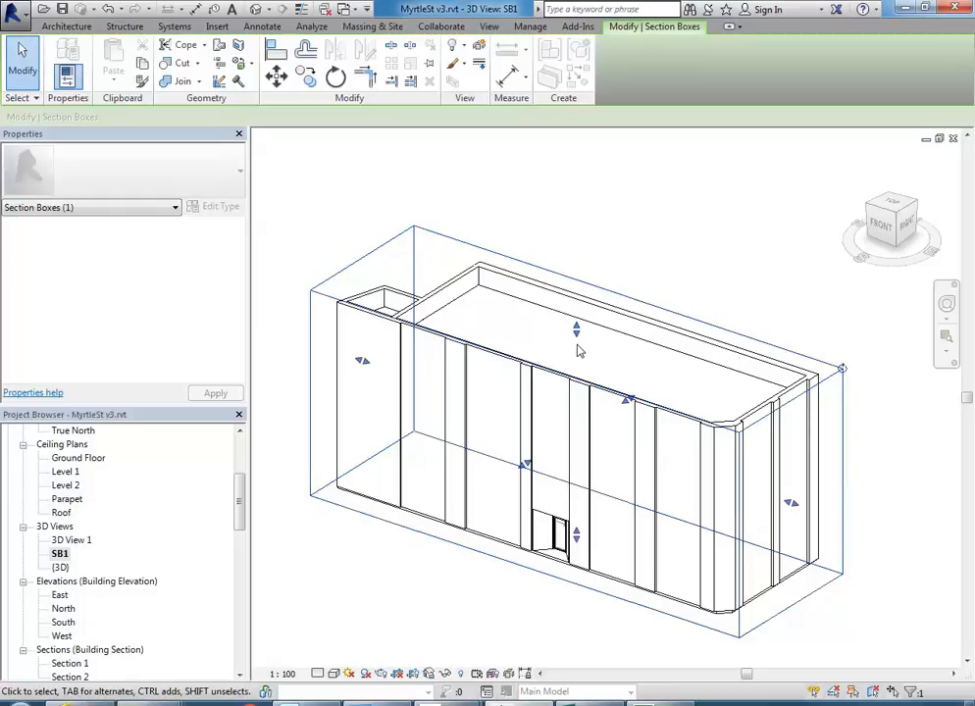
Lower the top face of the section box to just above the entrance door, cutting away the upper storeys and roof
left_click_drag(576, 330, 573, 425)
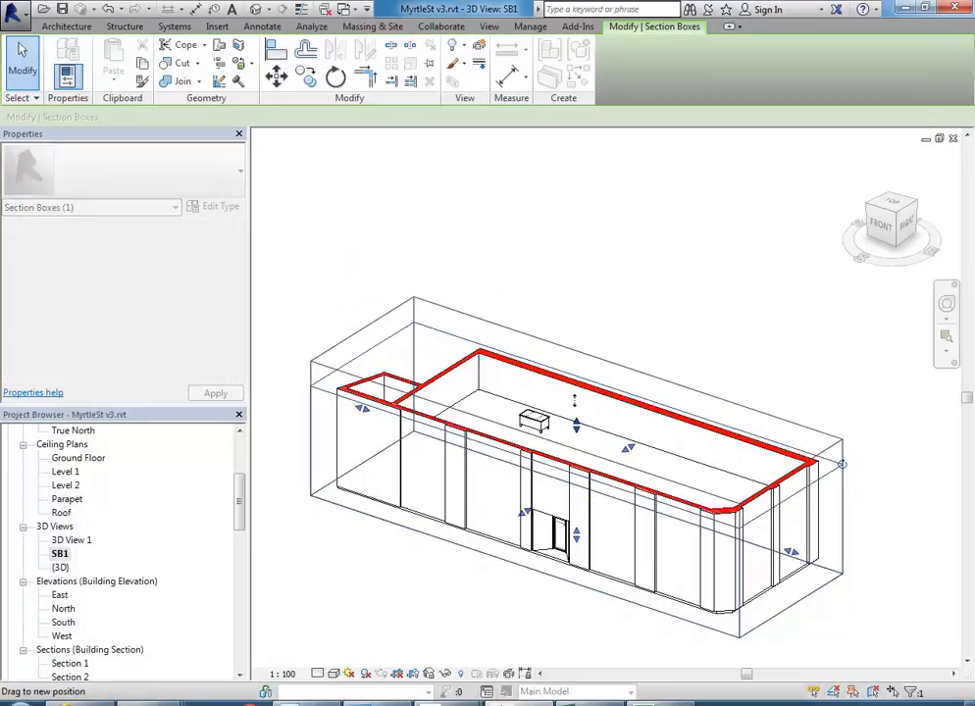
key("Escape")
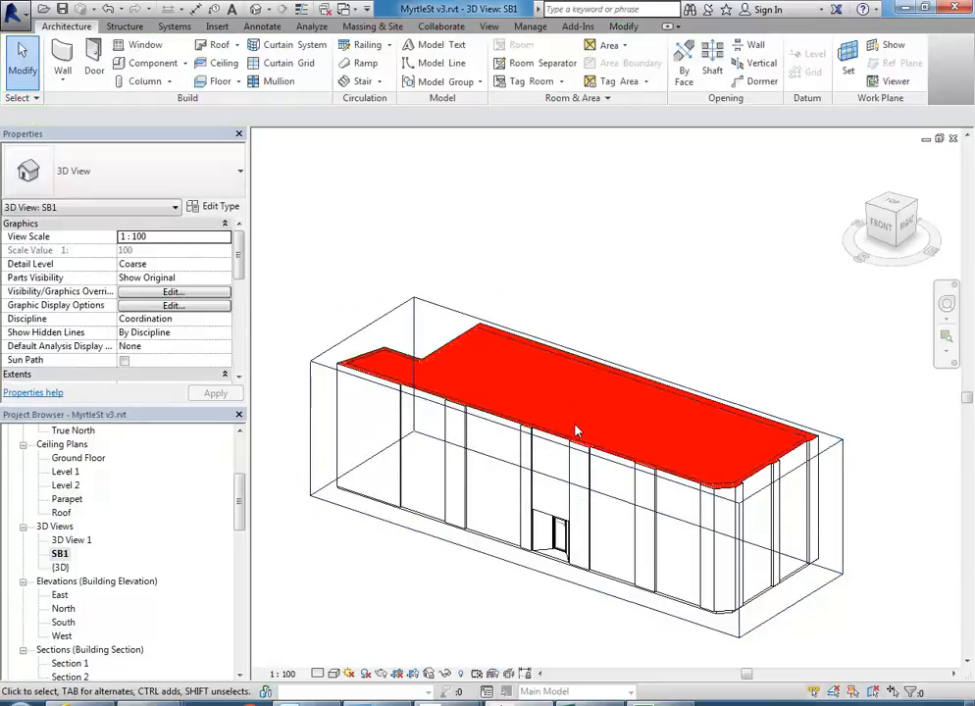
left_click(465, 315)
left_click_drag(577, 402, 576, 477)
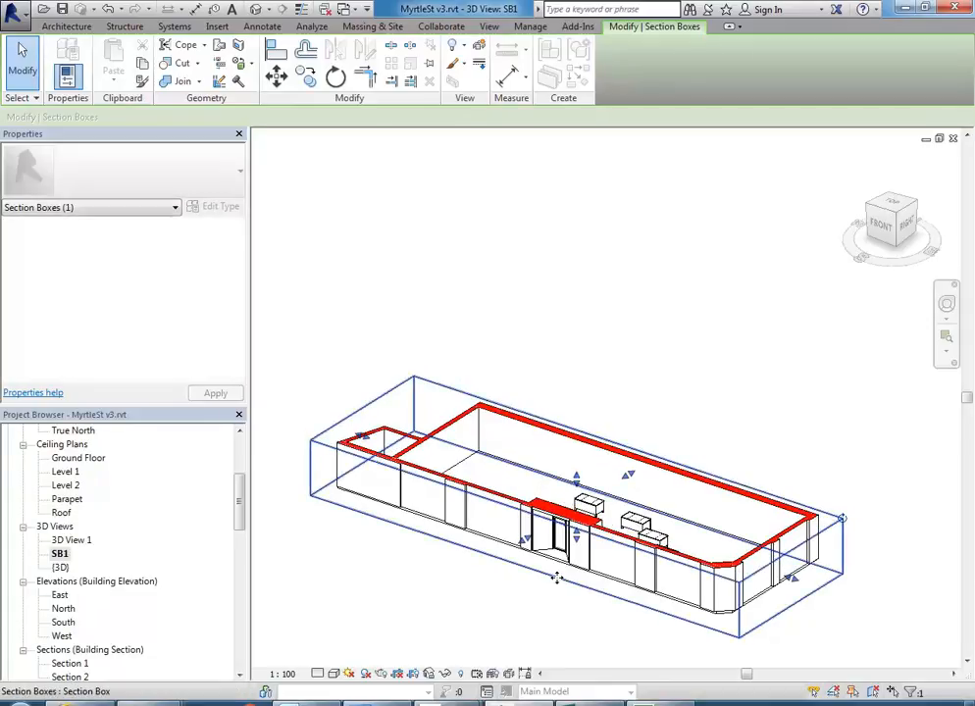
Pull the section box's front face inward past the entrance wall to expose the desks inside
scroll(556, 579, "up", 3)
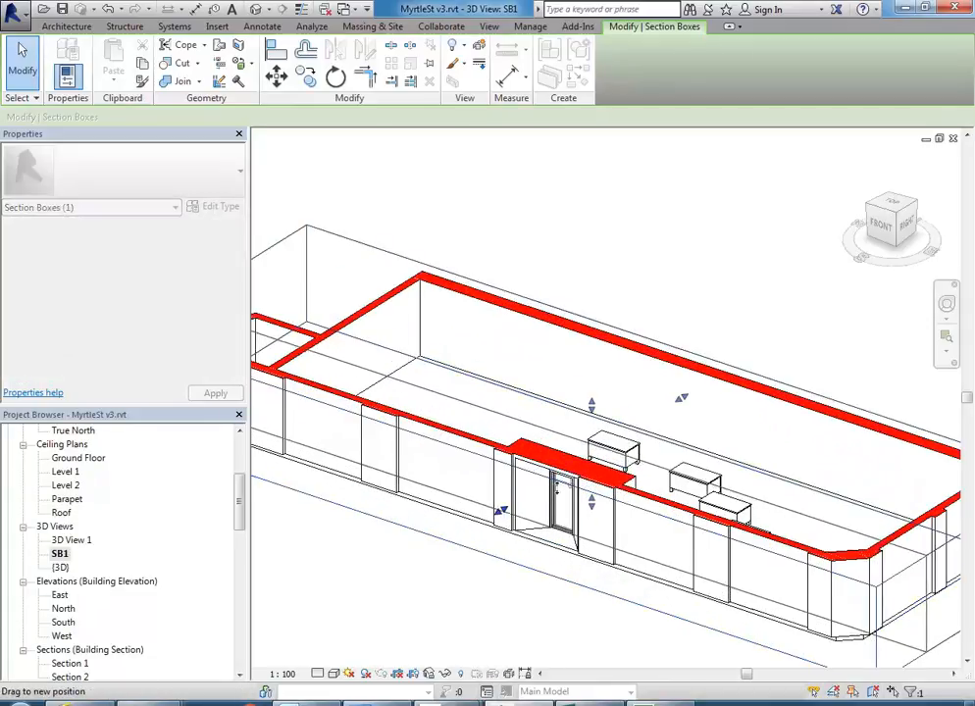
left_click_drag(541, 498, 555, 538)
scroll(516, 577, "down", 2)
scroll(528, 547, "up", 2)
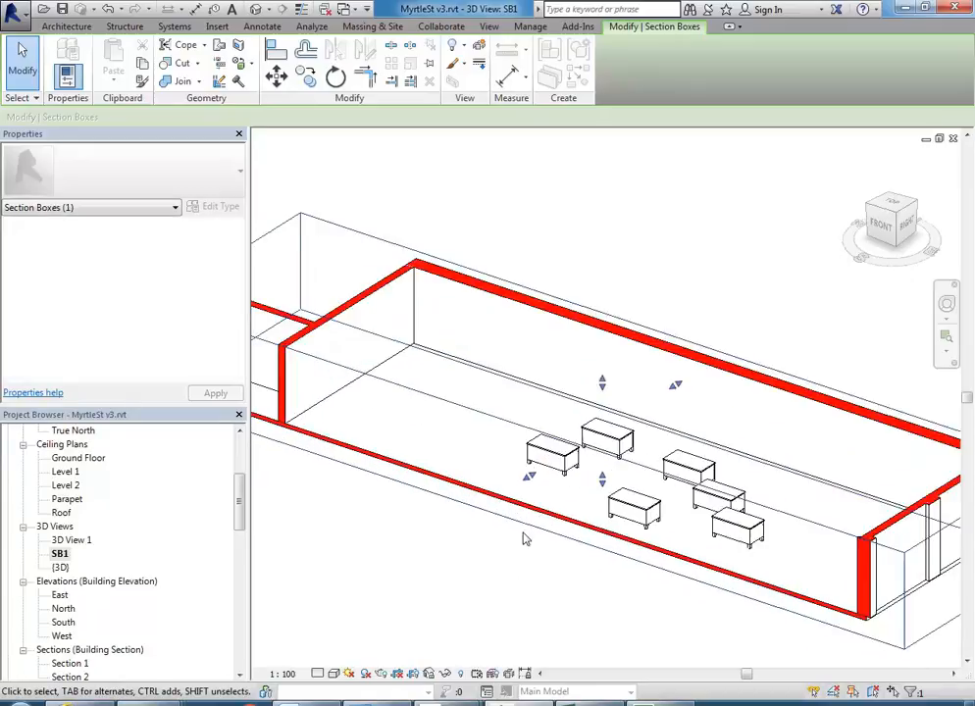
left_click(505, 584)
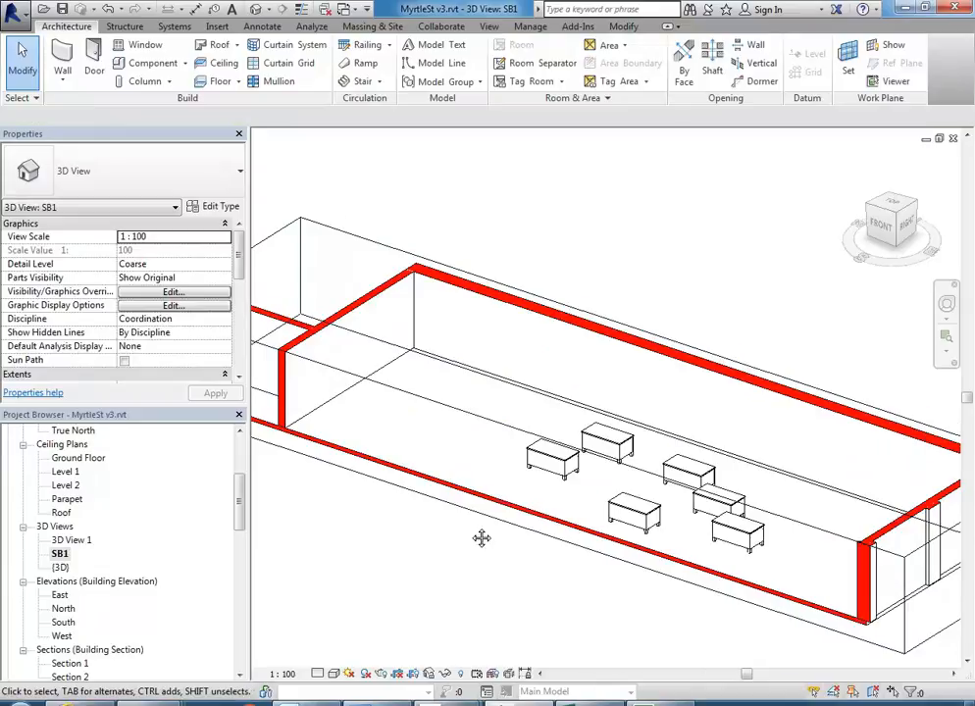
scroll(527, 587, "down", 3)
scroll(579, 544, "up", 3)
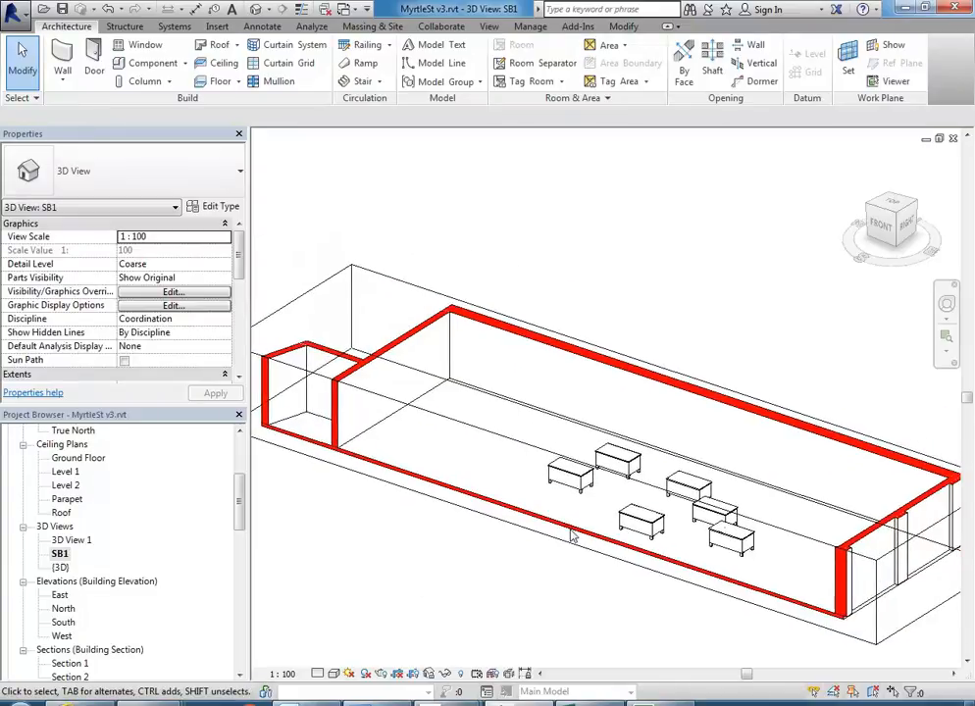
Shift the section box's front face slightly outward so the entrance door and its surrounding wall are included in the cut
left_click(434, 397)
left_click_drag(551, 497, 533, 558)
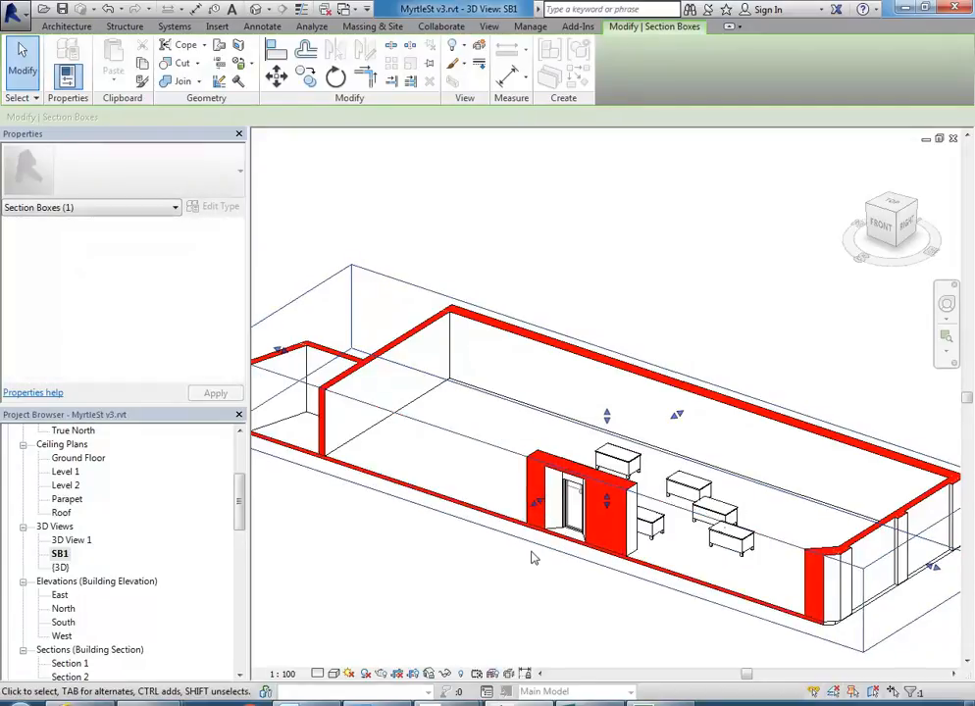
left_click(533, 557)
middle_click_drag(529, 570, 531, 566)
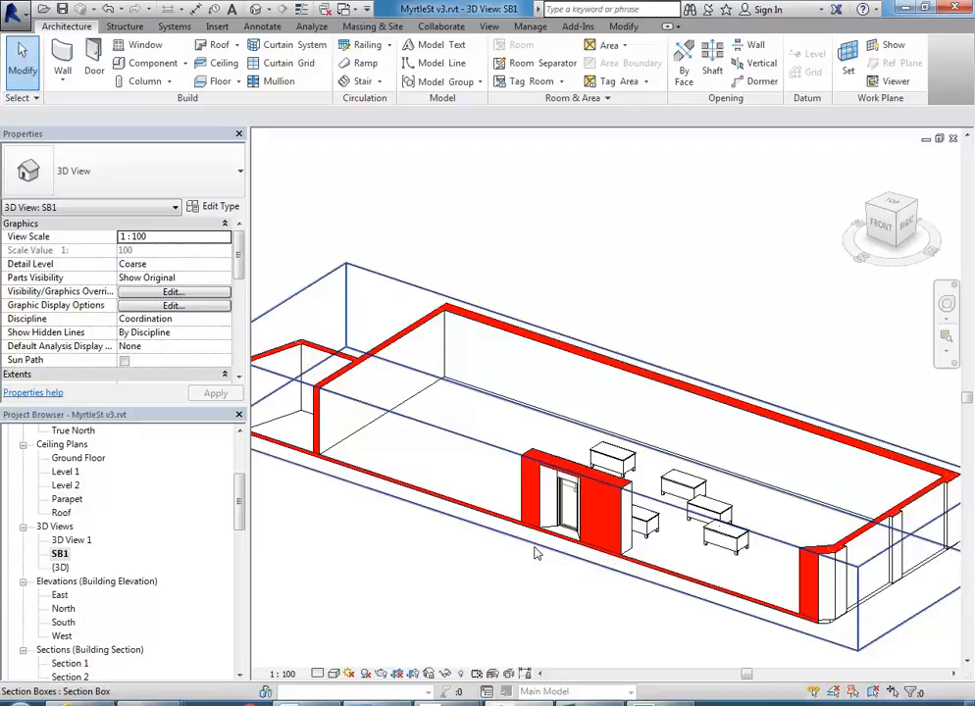
scroll(526, 230, "down", 1)
middle_click_drag(545, 253, 552, 245)
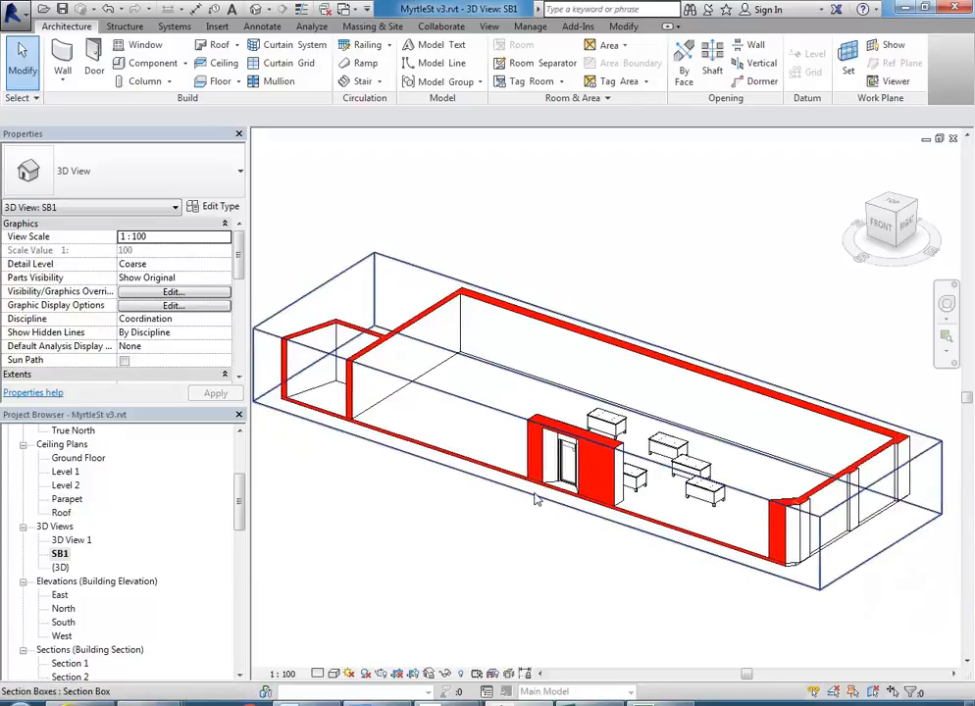
middle_click_drag(515, 531, 469, 520)
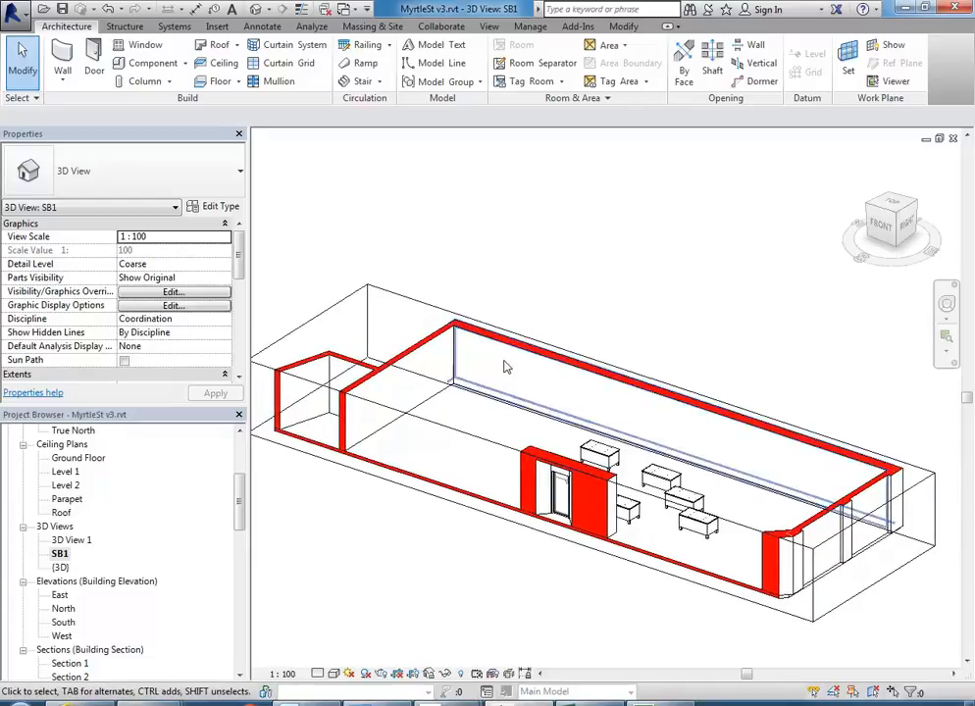
Hide only the section box element in the SB1 view, keeping its cut through the building
scroll(518, 418, "up", 2)
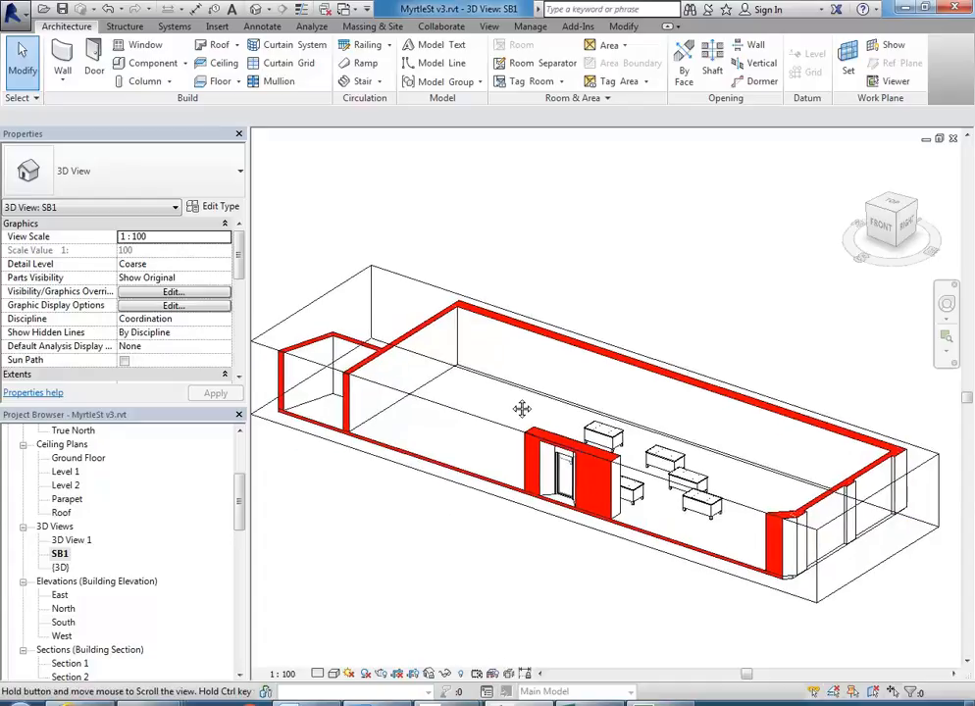
left_click(393, 263)
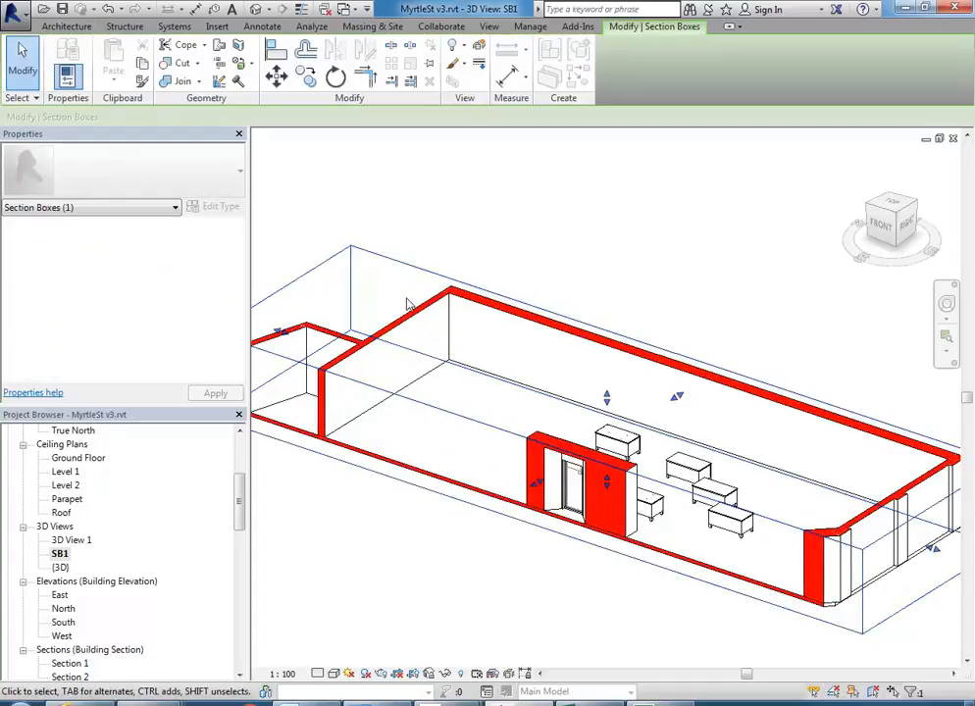
right_click(408, 266)
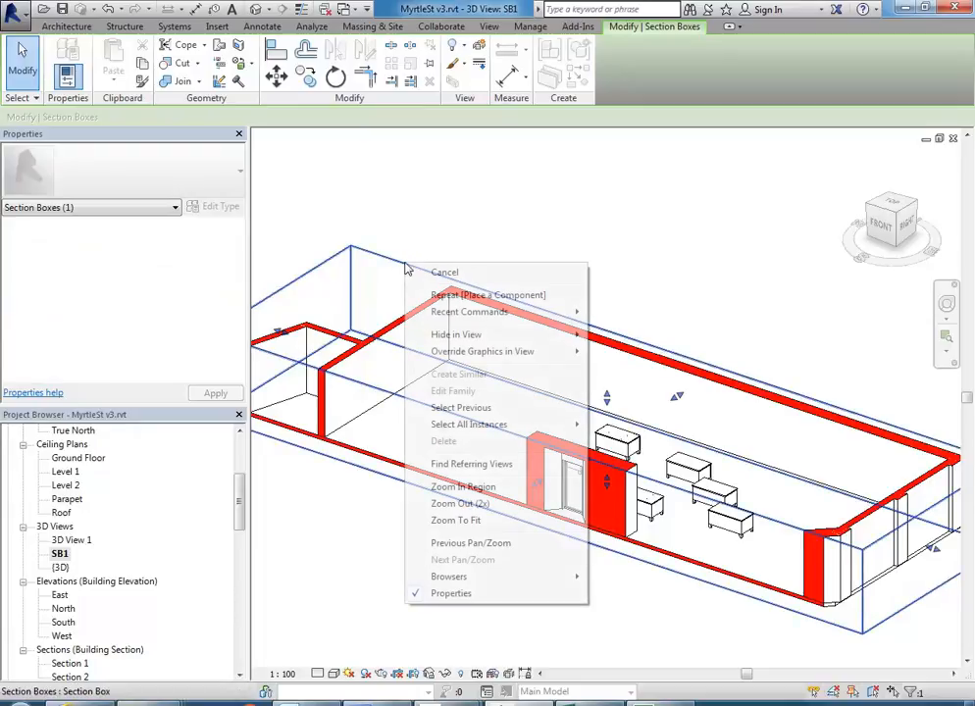
mouse_move(446, 339)
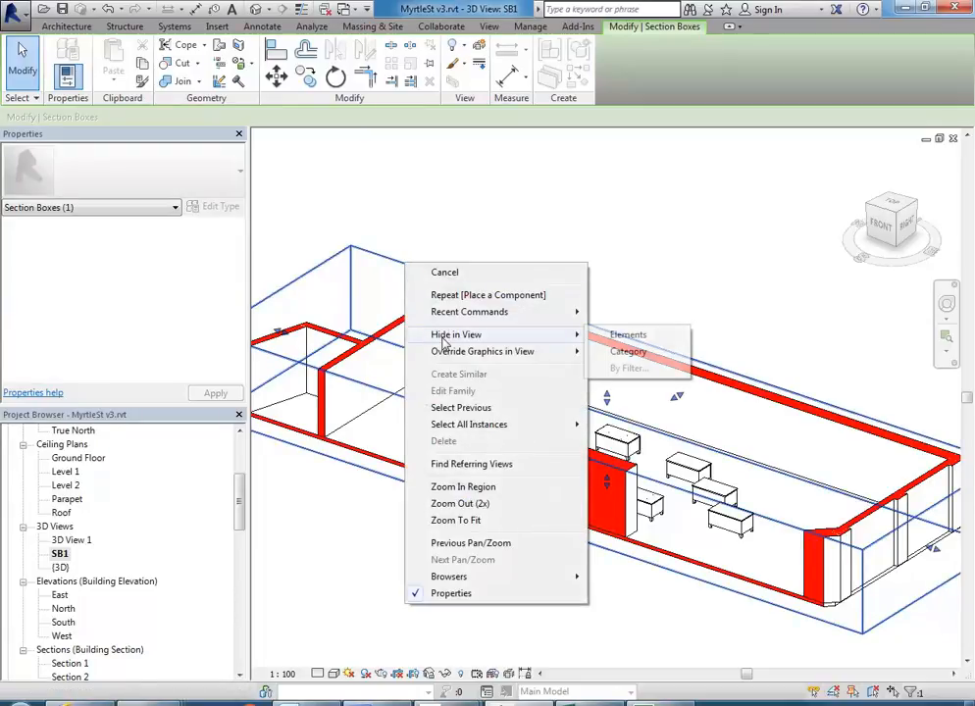
left_click(624, 337)
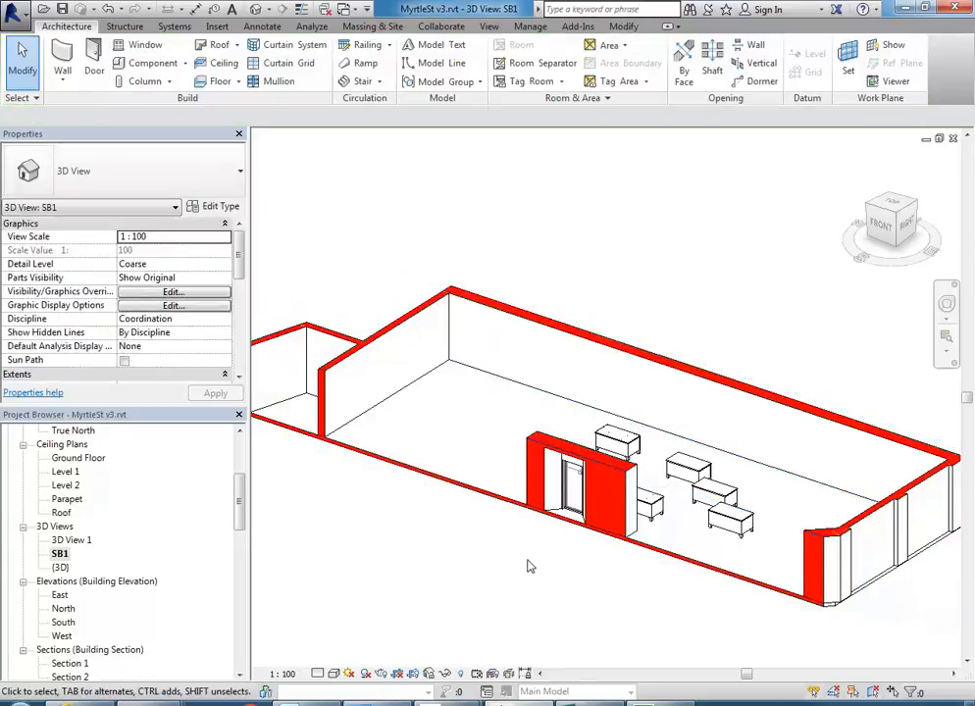
scroll(490, 516, "down", 1)
mouse_move(498, 520)
middle_mouse_down()
mouse_move(505, 485)
mouse_move(510, 505)
middle_mouse_up()
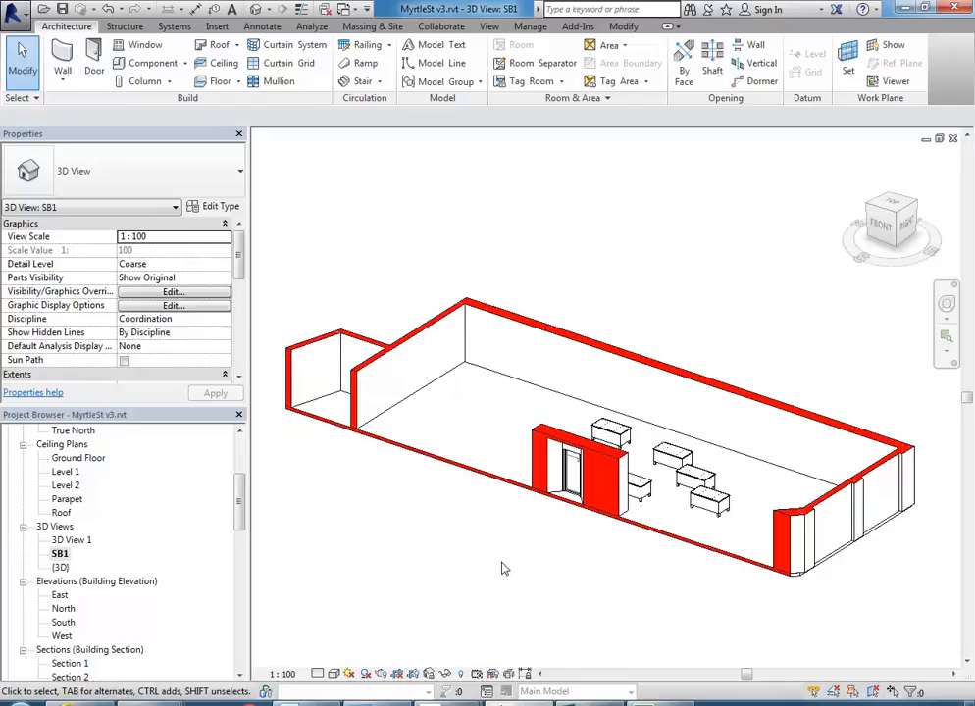
Toggle Reveal Hidden Elements on and off several times to compare the view with and without the section box, ending with it on
left_click(461, 674)
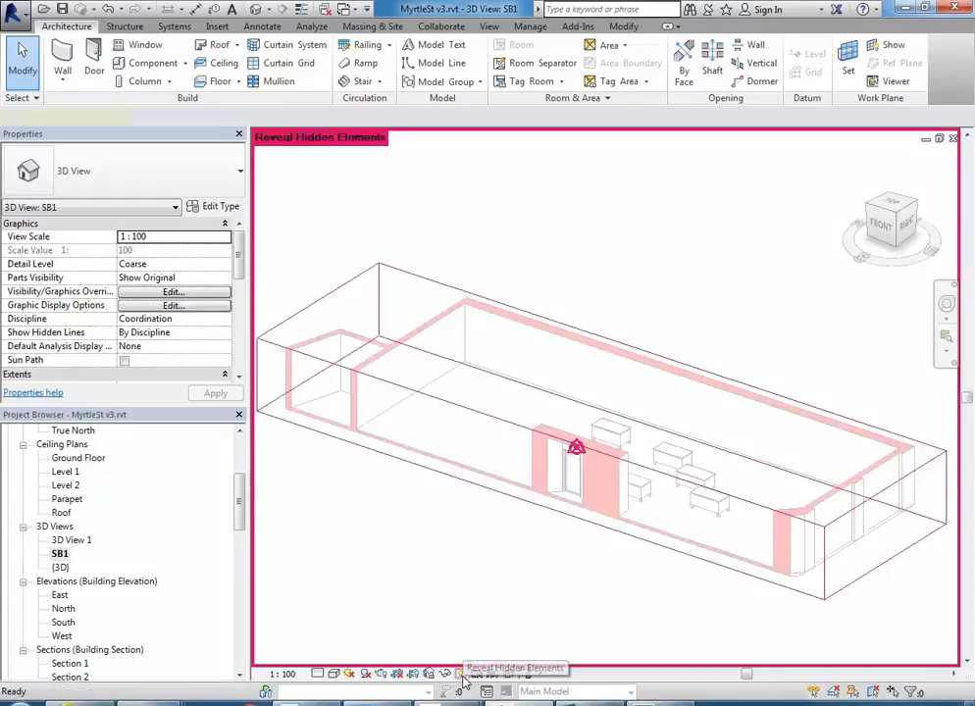
left_click(461, 674)
left_click(461, 674)
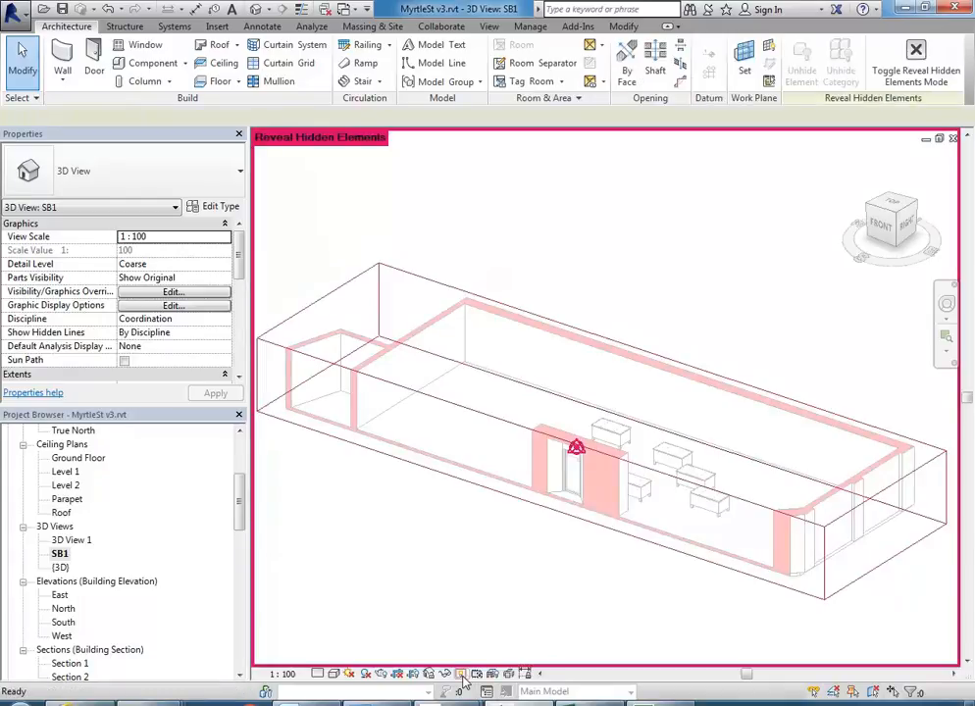
left_click(461, 674)
left_click(461, 674)
left_click(461, 674)
left_click(461, 674)
Move the hidden section box's front face slightly outward to cut within the long front walls, and turn off Reveal Hidden Elements
left_click(479, 489)
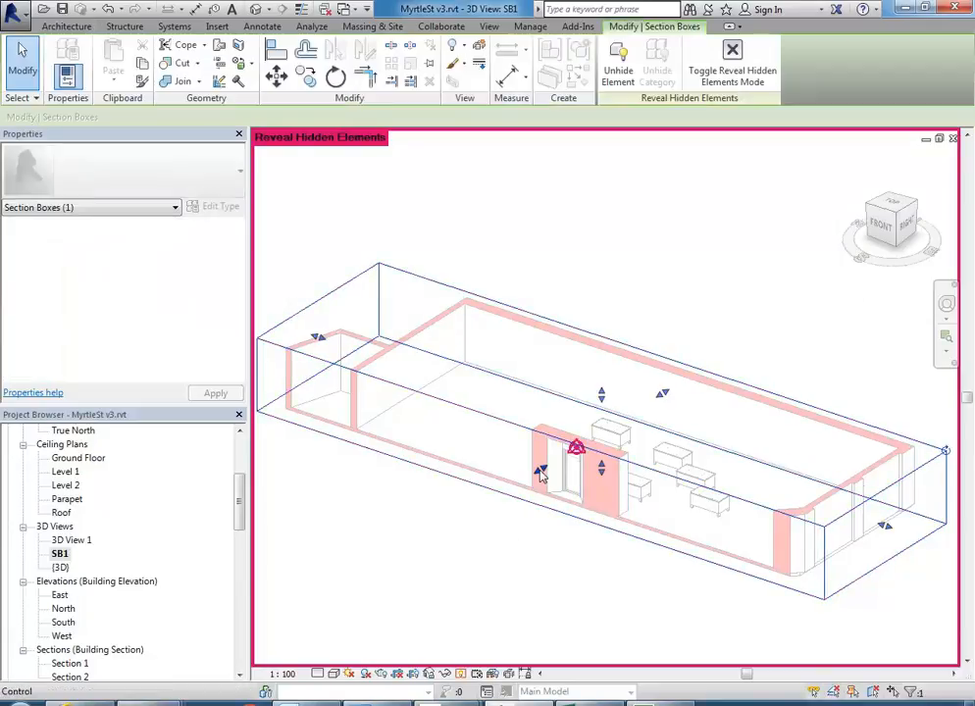
mouse_move(539, 476)
left_mouse_down()
mouse_move(529, 479)
mouse_move(548, 481)
mouse_move(537, 471)
left_mouse_up()
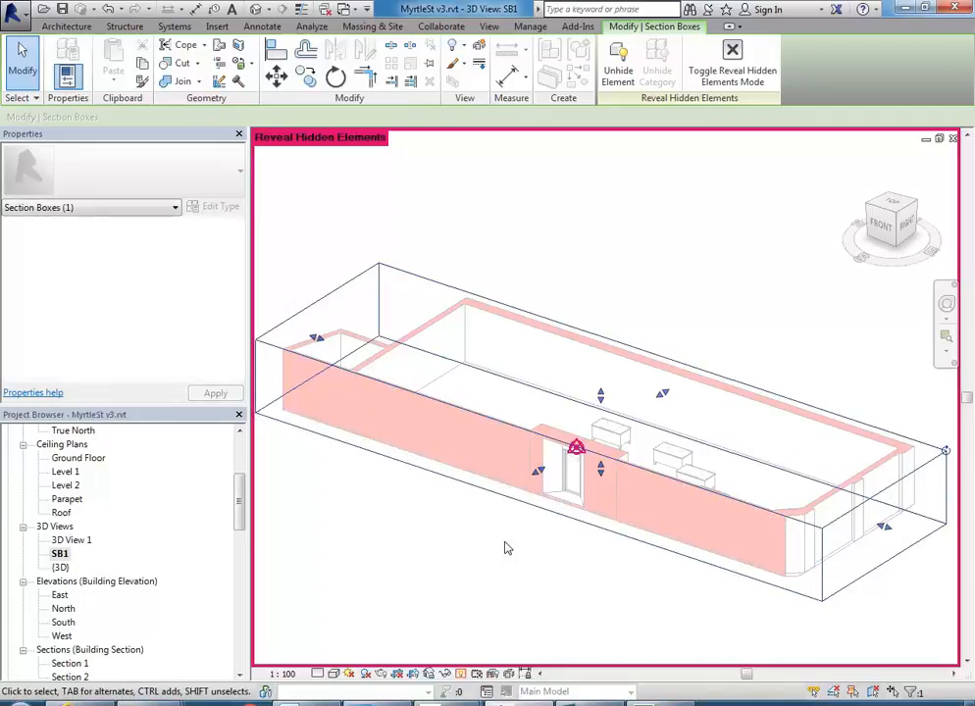
left_click(538, 311)
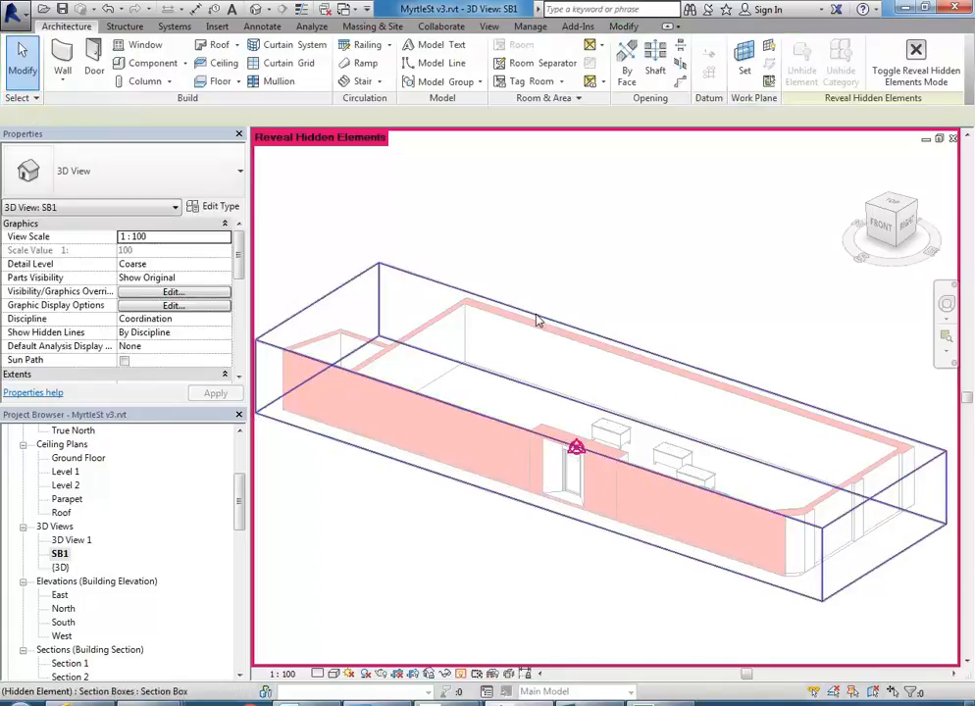
left_click(460, 673)
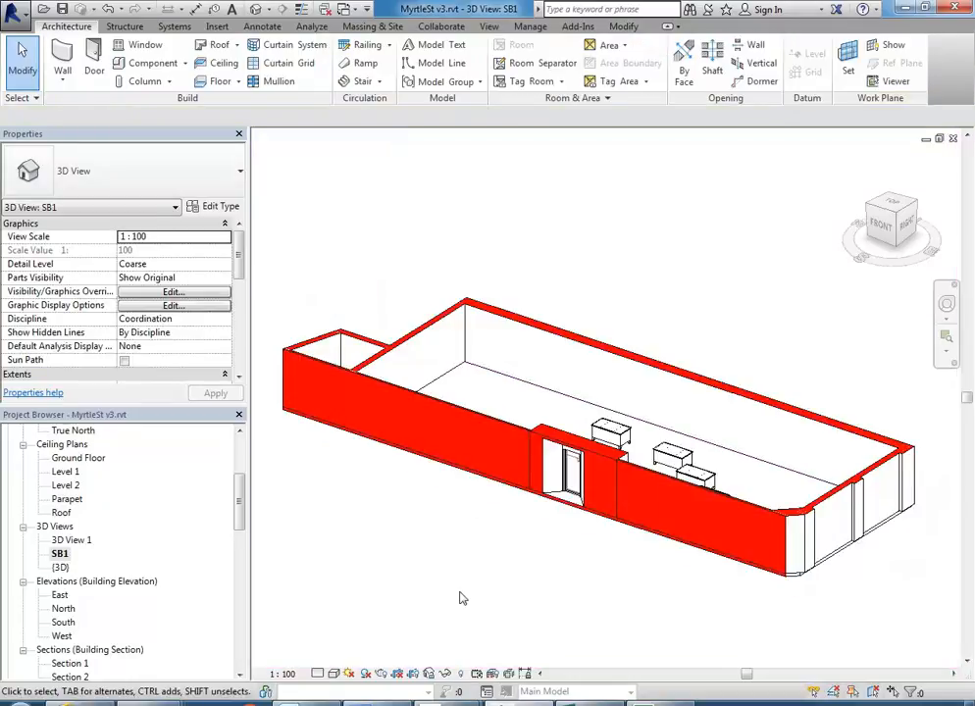
Hide the long front wall between the side annex and the entrance as an individual element in the SB1 view
scroll(508, 417, "up", 1)
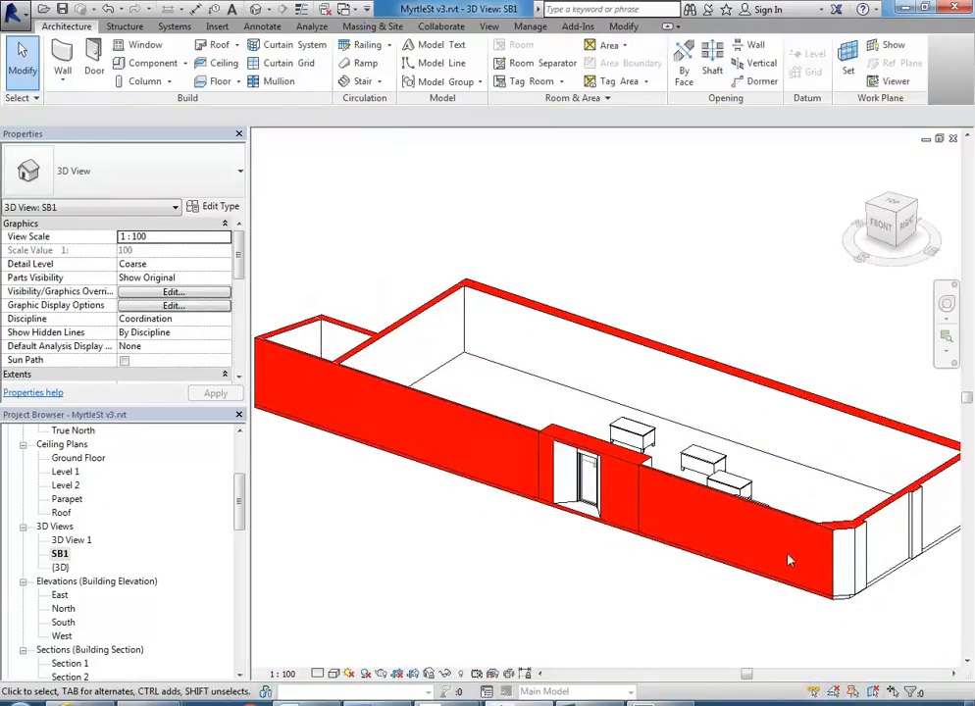
left_click(477, 420)
scroll(503, 400, "up", 2)
middle_click_drag(513, 402, 497, 374)
scroll(467, 376, "down", 1)
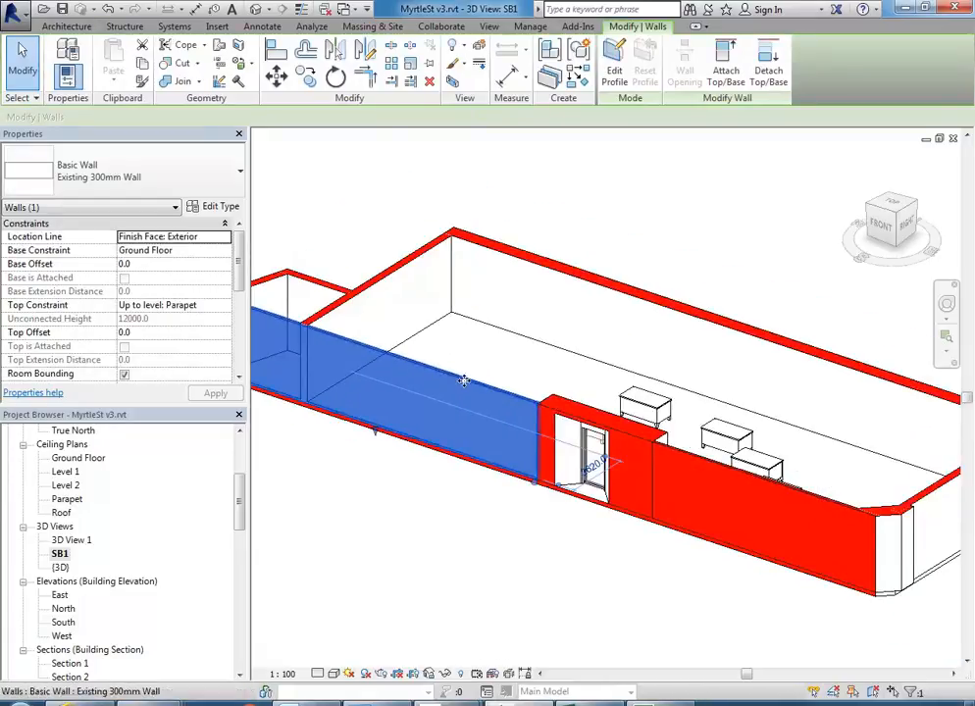
right_click(464, 380)
mouse_move(525, 433)
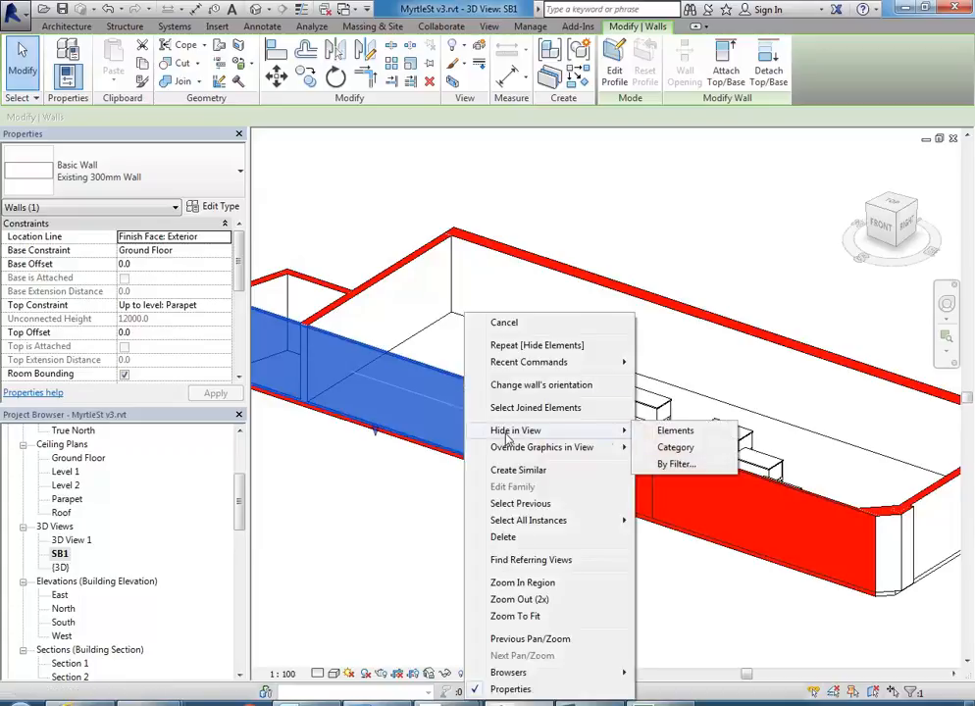
left_click(676, 434)
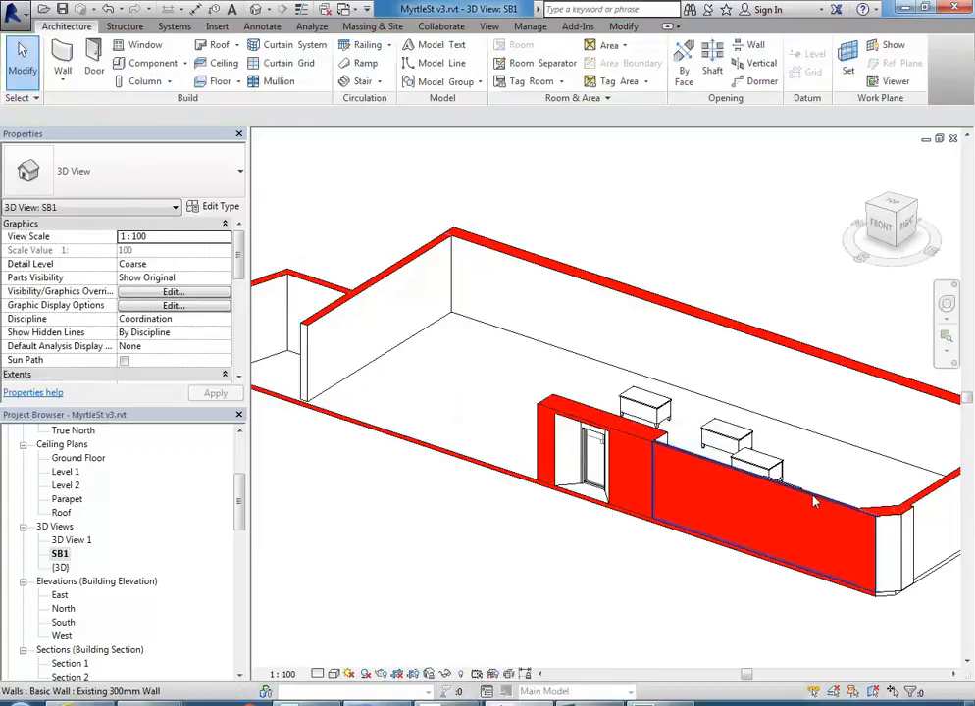
Hide the front wall between the entrance and the chamfered corner as an element in the view, and inspect the exposed interior and desks
left_click(813, 503)
right_click(813, 503)
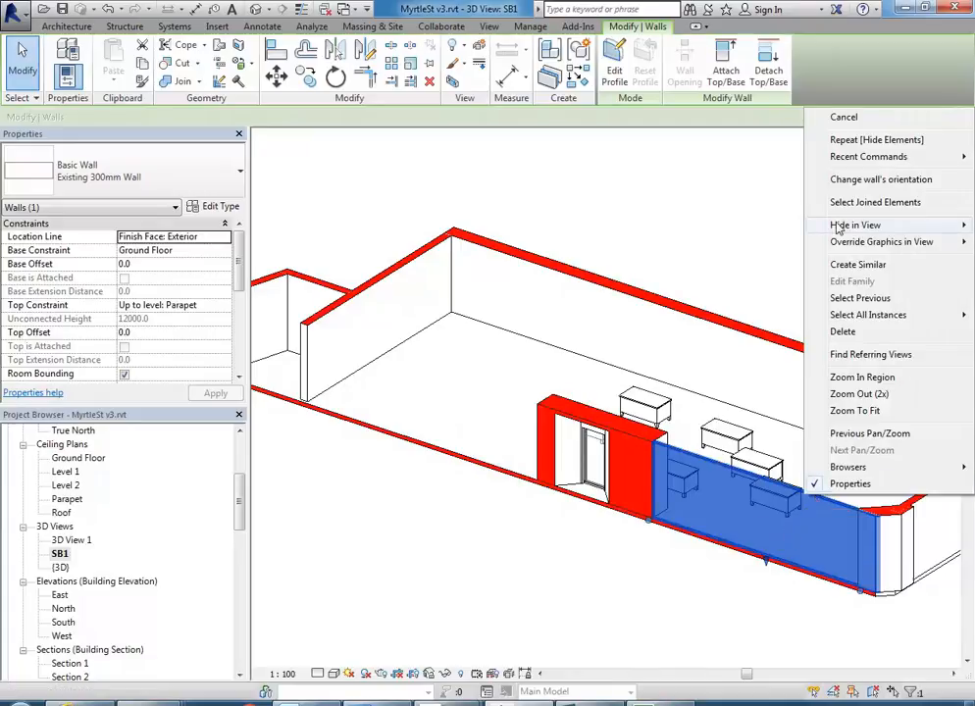
mouse_move(839, 227)
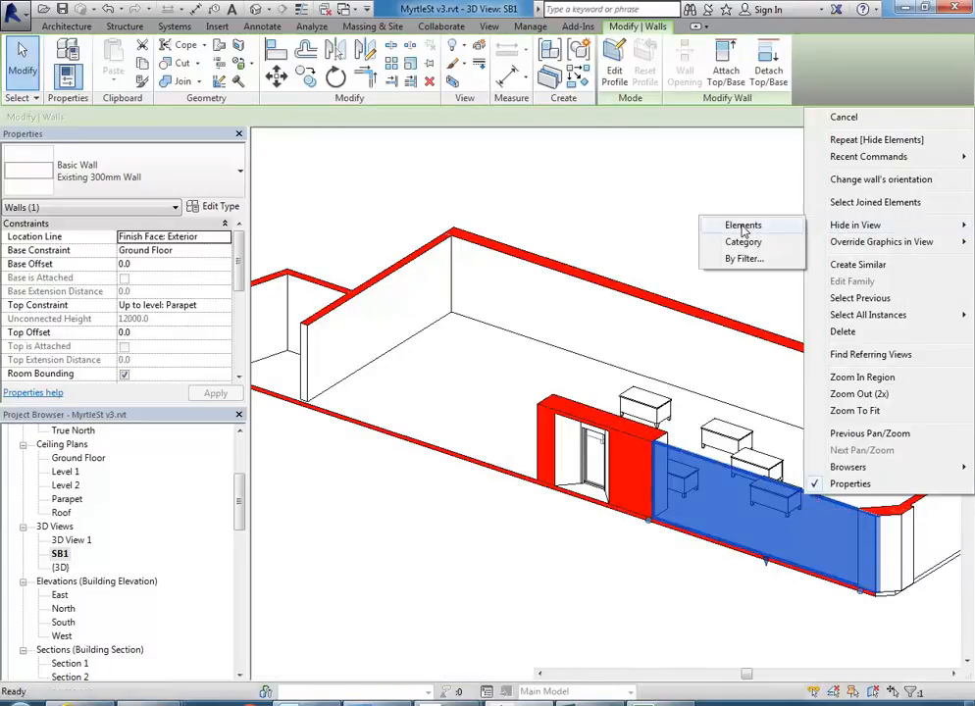
left_click(750, 225)
middle_click_drag(662, 517, 648, 515)
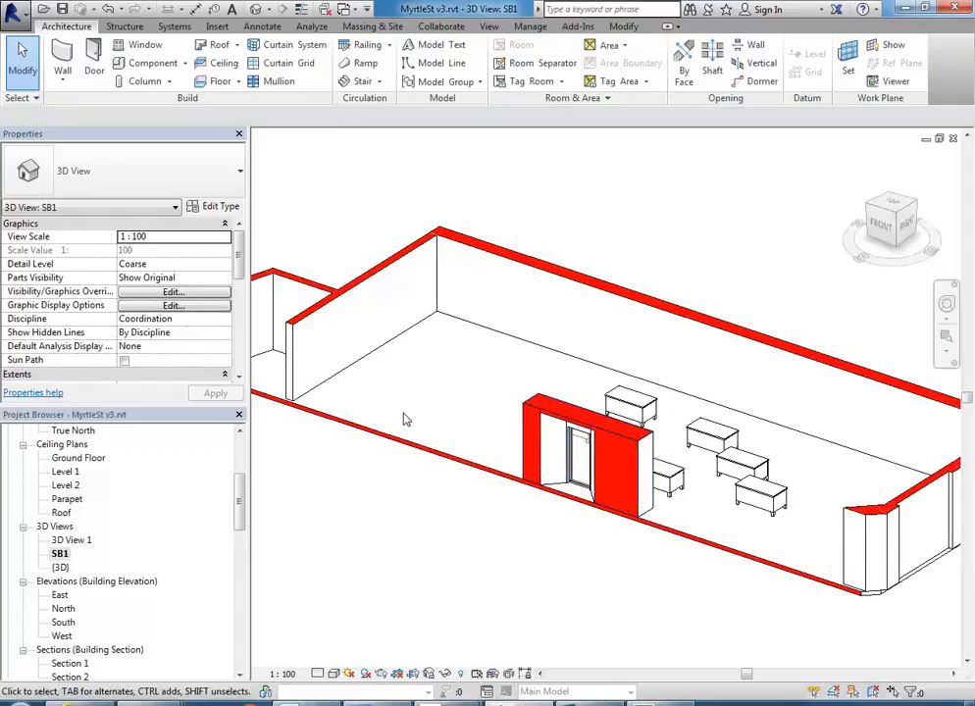
middle_click_drag(423, 452, 428, 447)
scroll(429, 446, "up", 4)
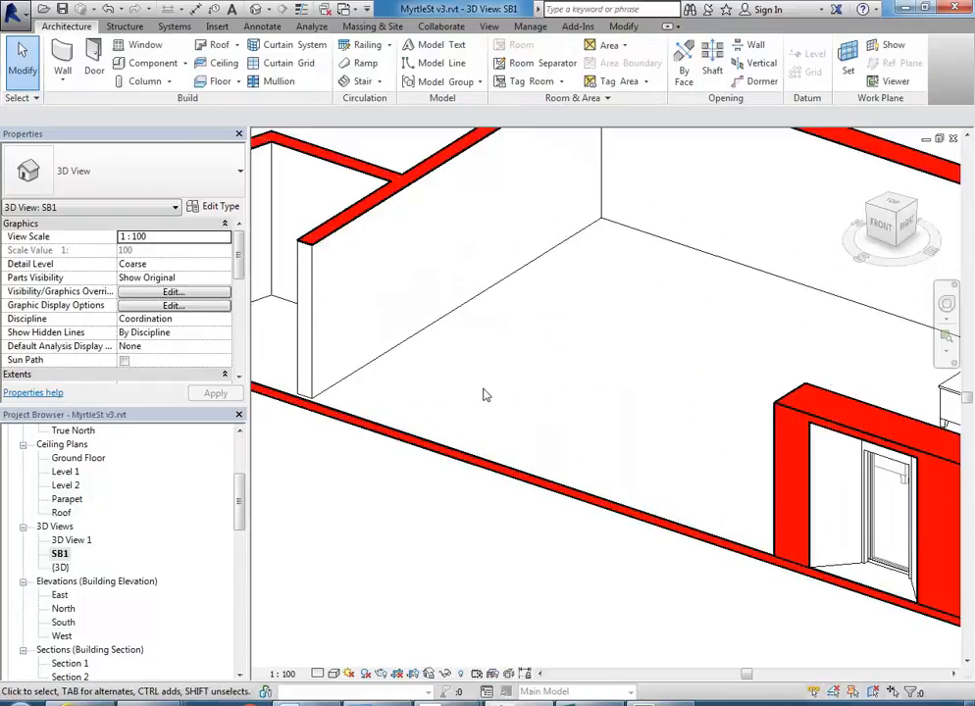
scroll(459, 405, "down", 5)
middle_click_drag(457, 405, 453, 517)
scroll(451, 517, "up", 4)
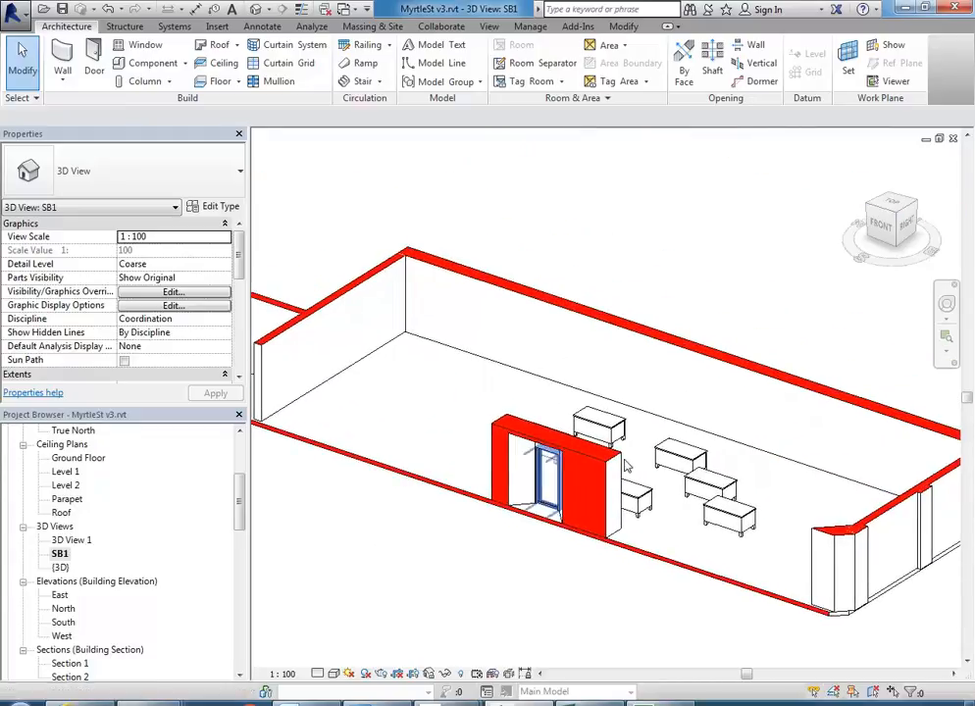
left_click(638, 494)
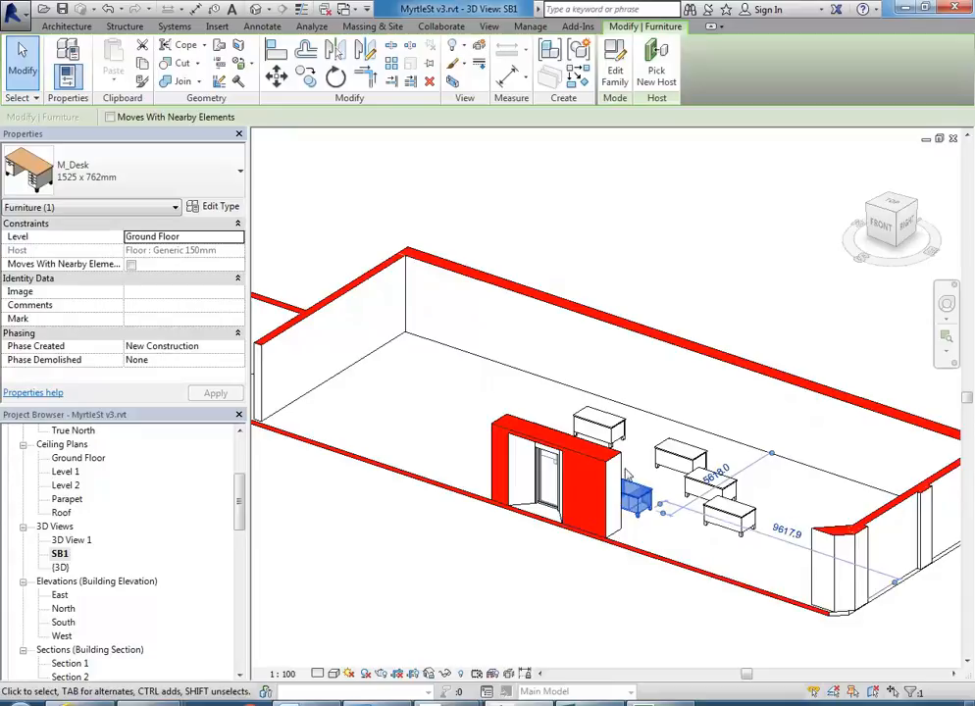
key("Escape")
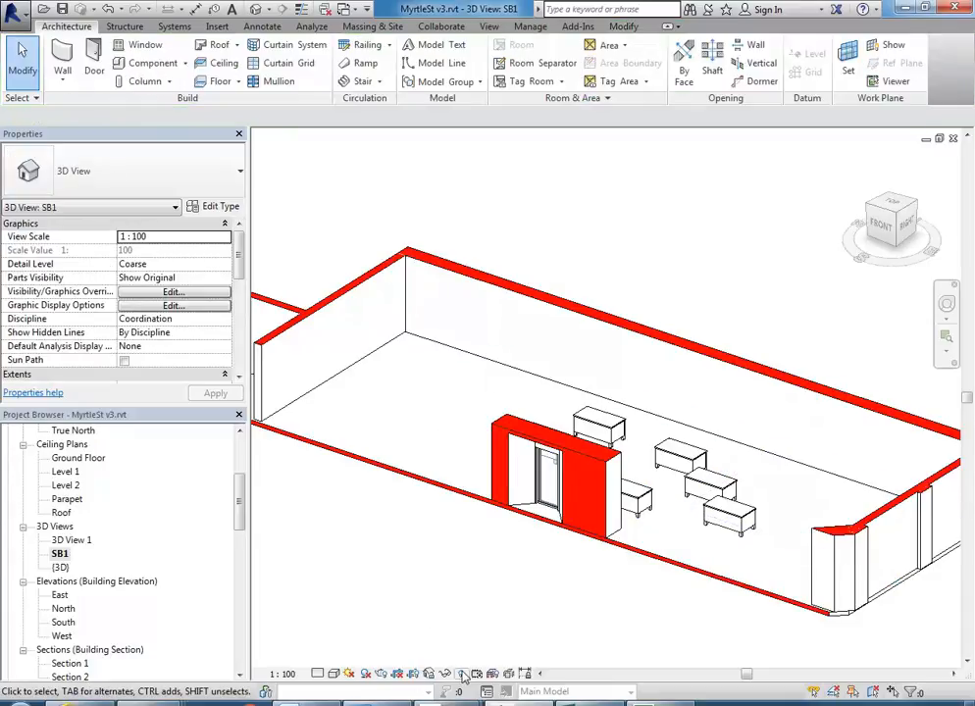
Turn on Reveal Hidden Elements and raise the section box's top face until it sits just above the Level 1 floor slab
left_click(432, 675)
left_click(501, 297)
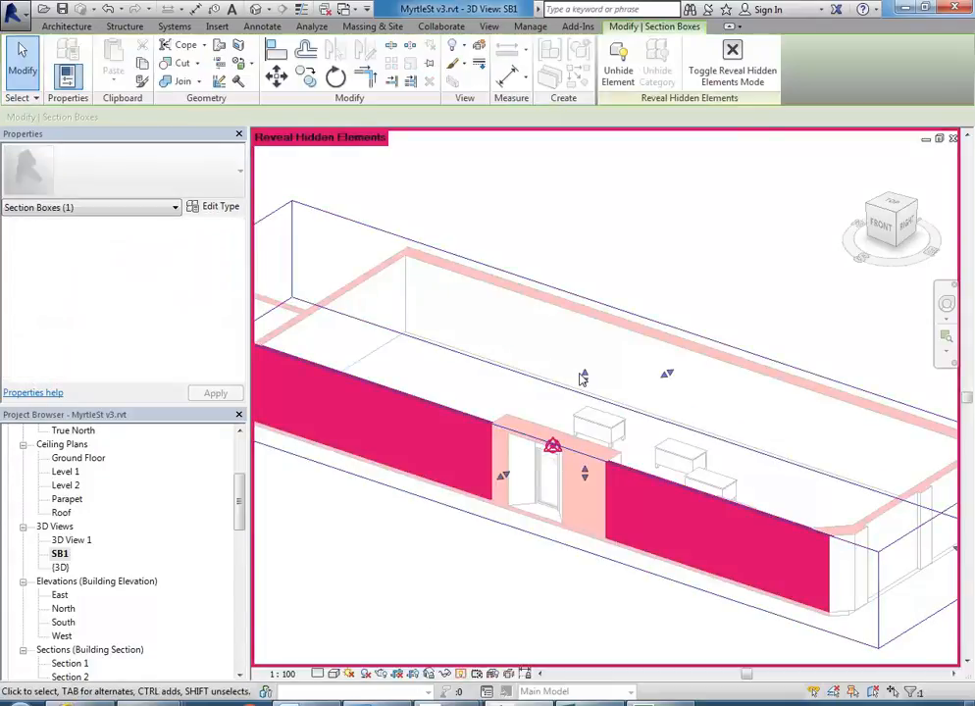
left_click_drag(584, 375, 584, 351)
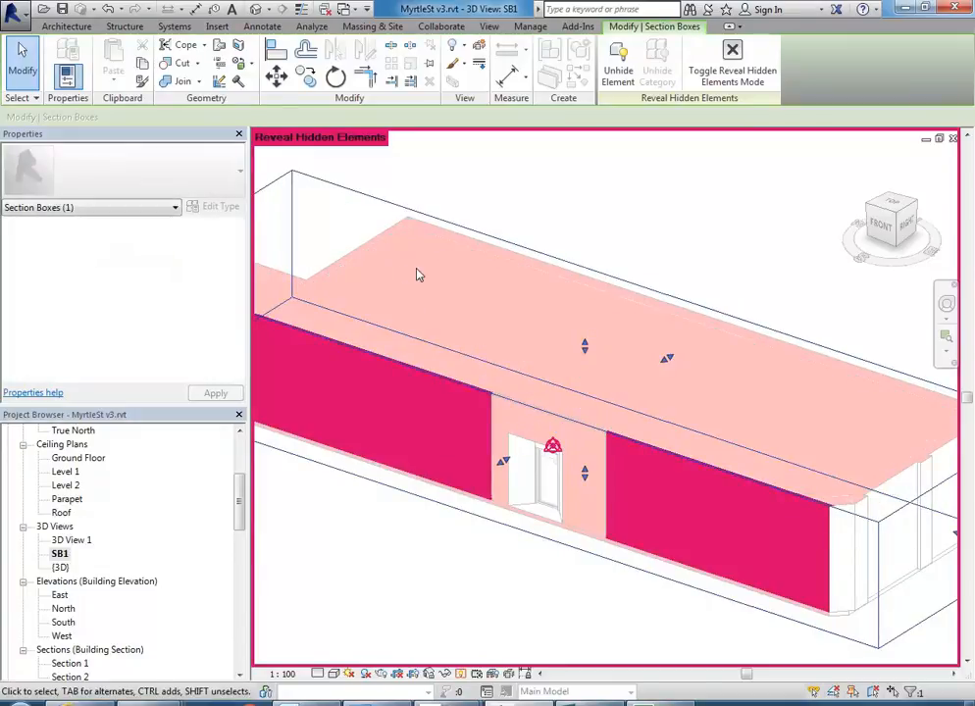
key("Escape")
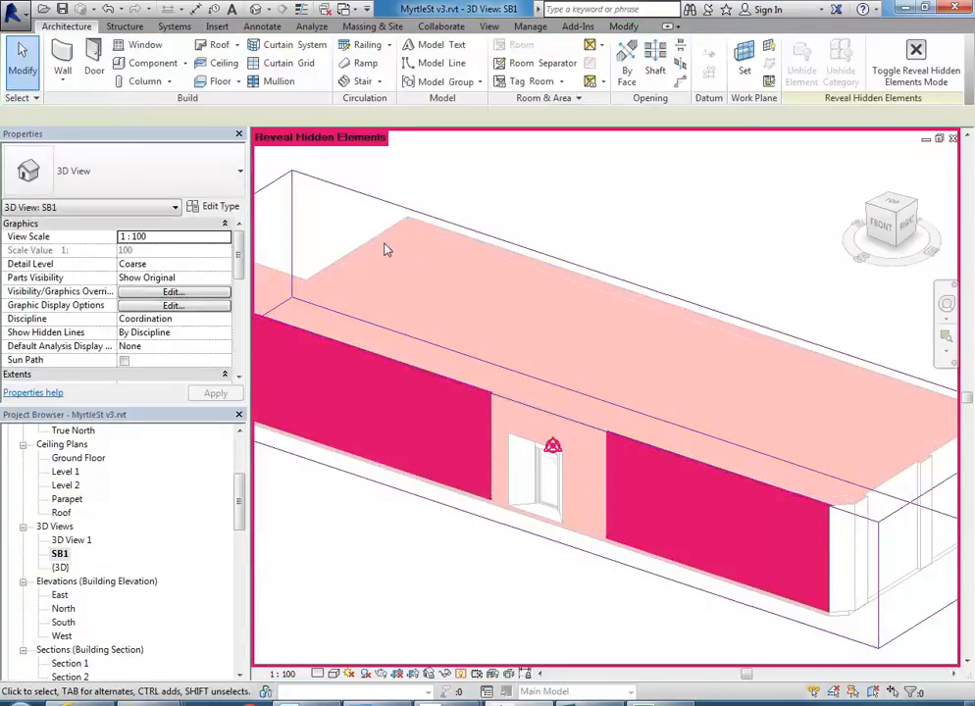
middle_click_drag(331, 304, 475, 303)
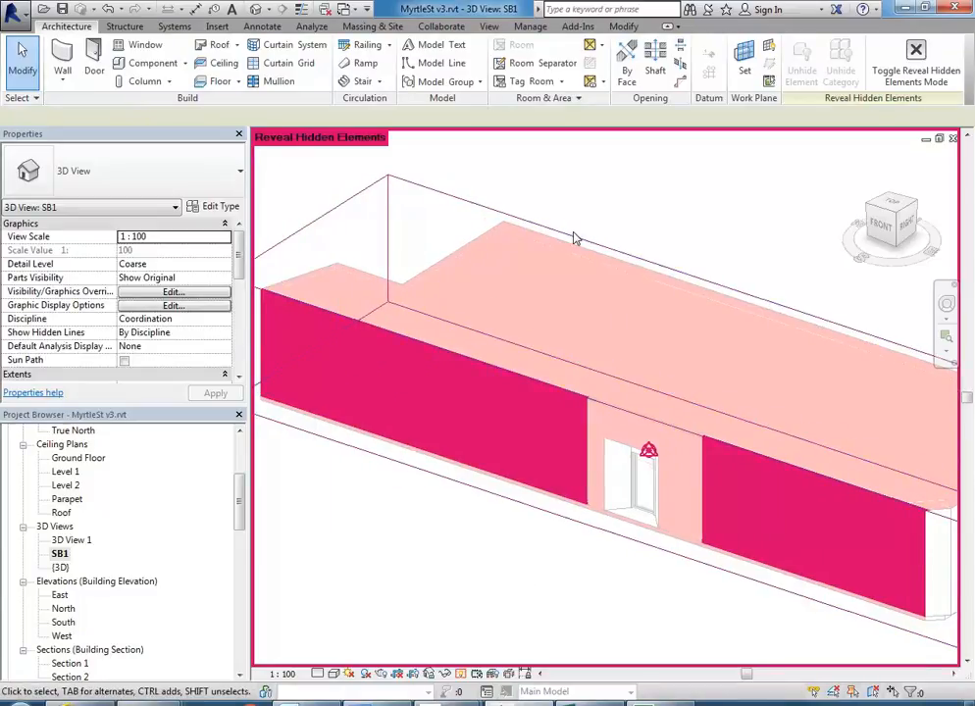
left_click(657, 267)
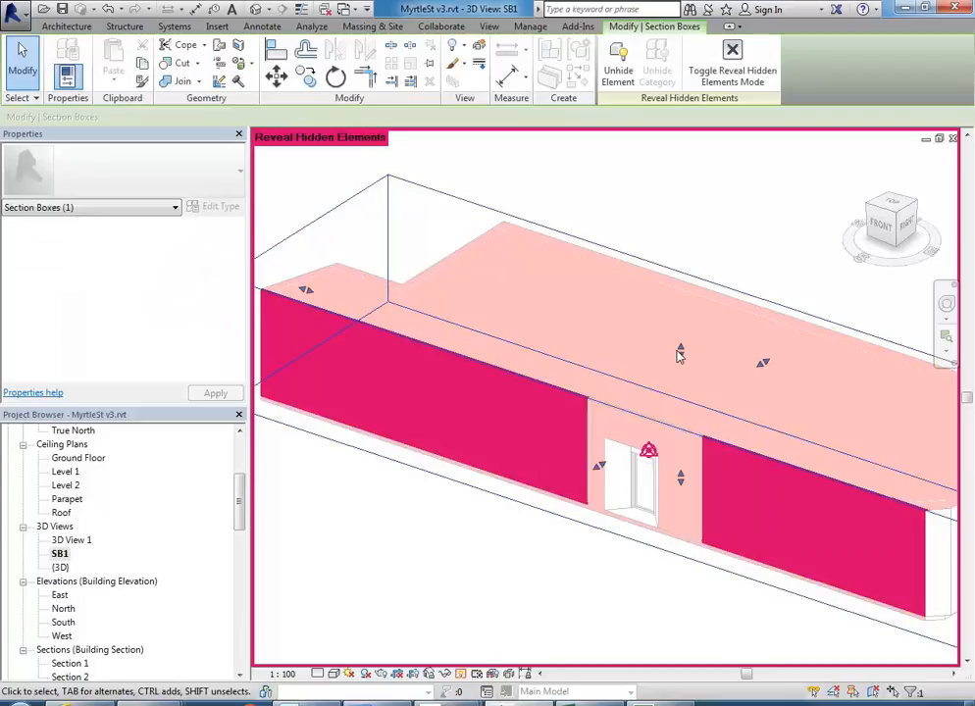
left_click_drag(680, 353, 681, 344)
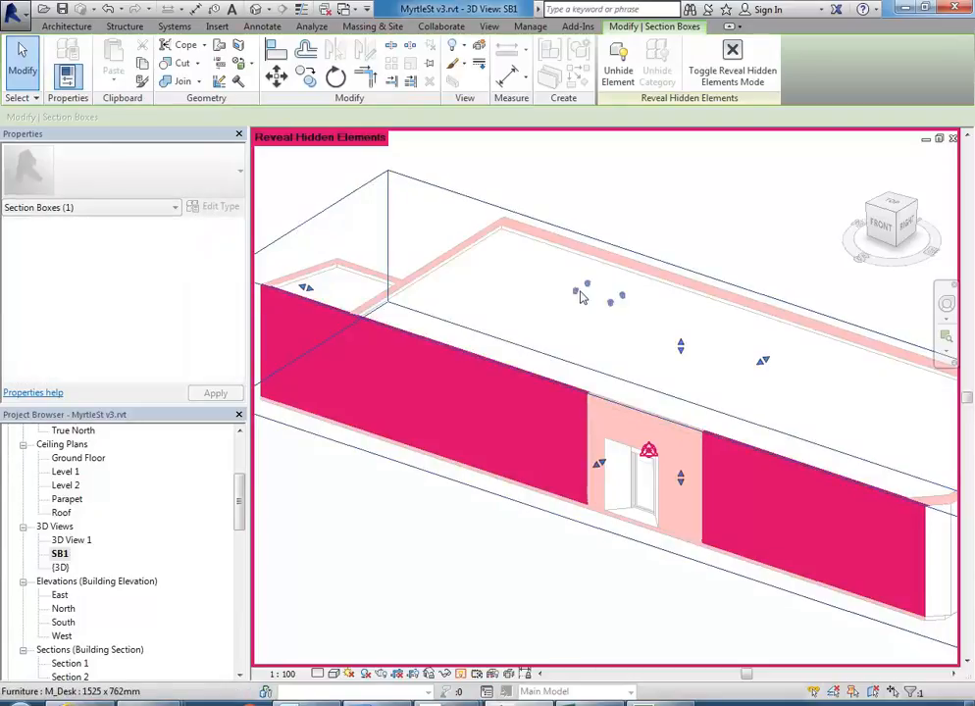
Hide the Level 1 floor slab as an individual element in the SB1 view
left_click(543, 249)
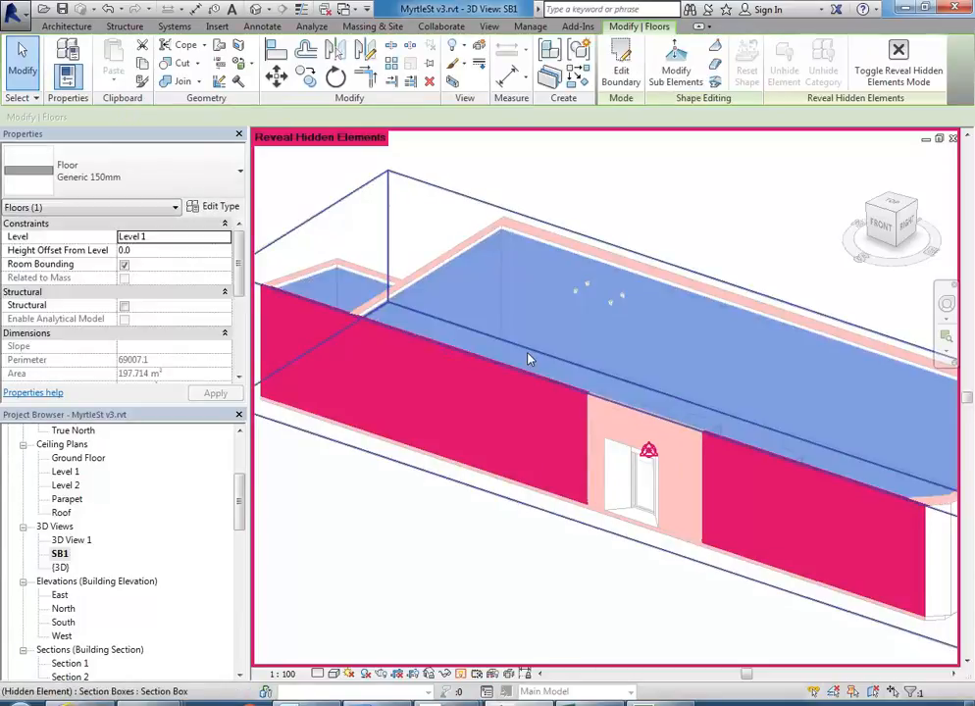
right_click(527, 242)
mouse_move(629, 323)
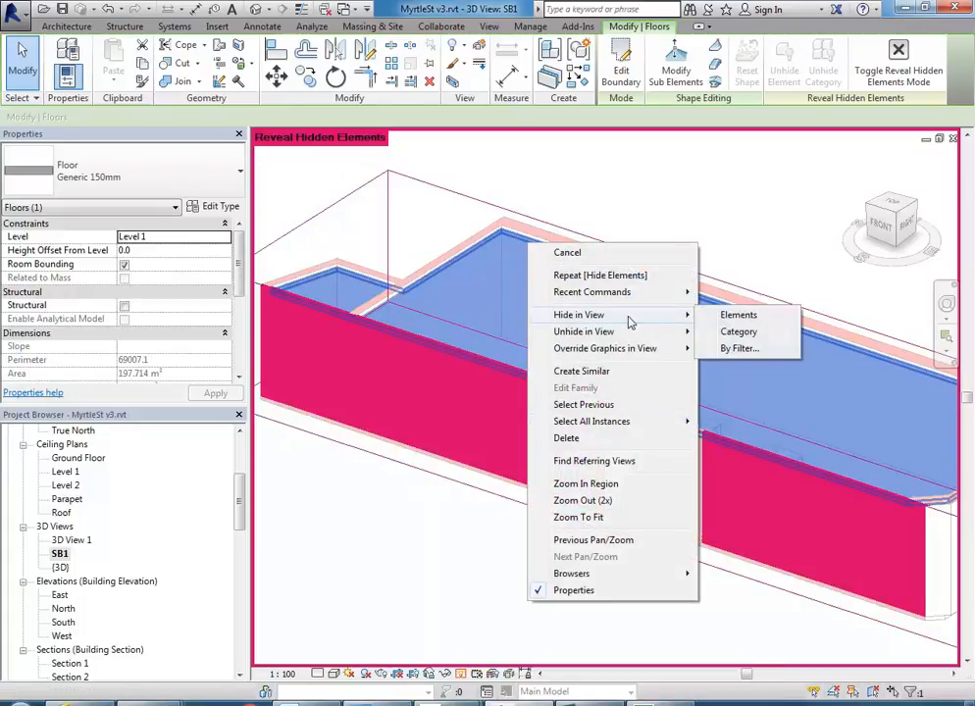
left_click(734, 315)
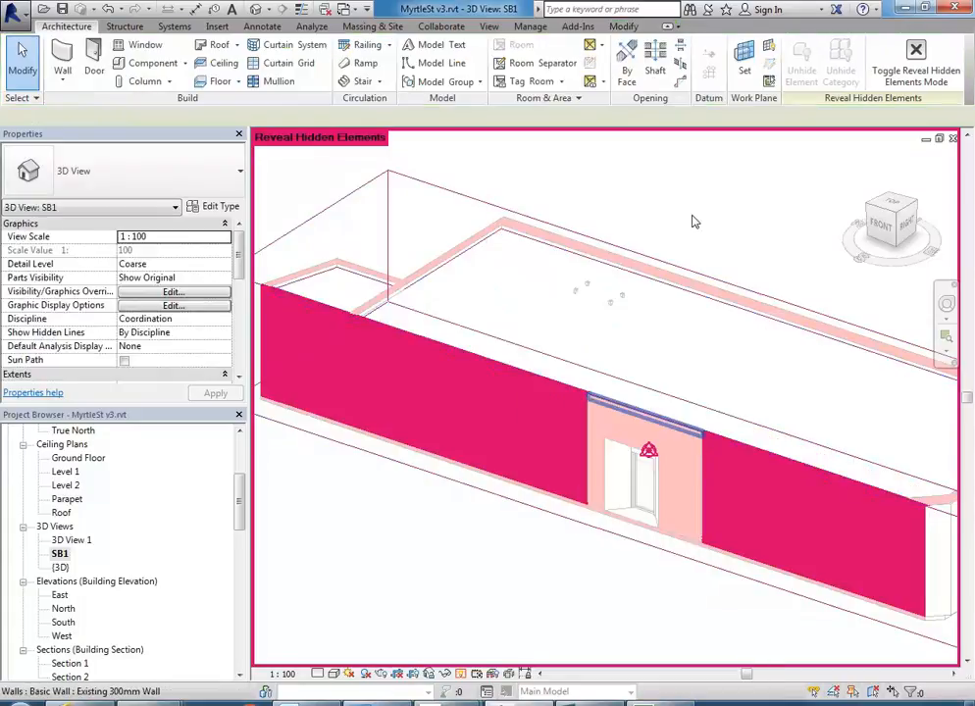
scroll(695, 222, "down", 1)
middle_click_drag(695, 221, 607, 245)
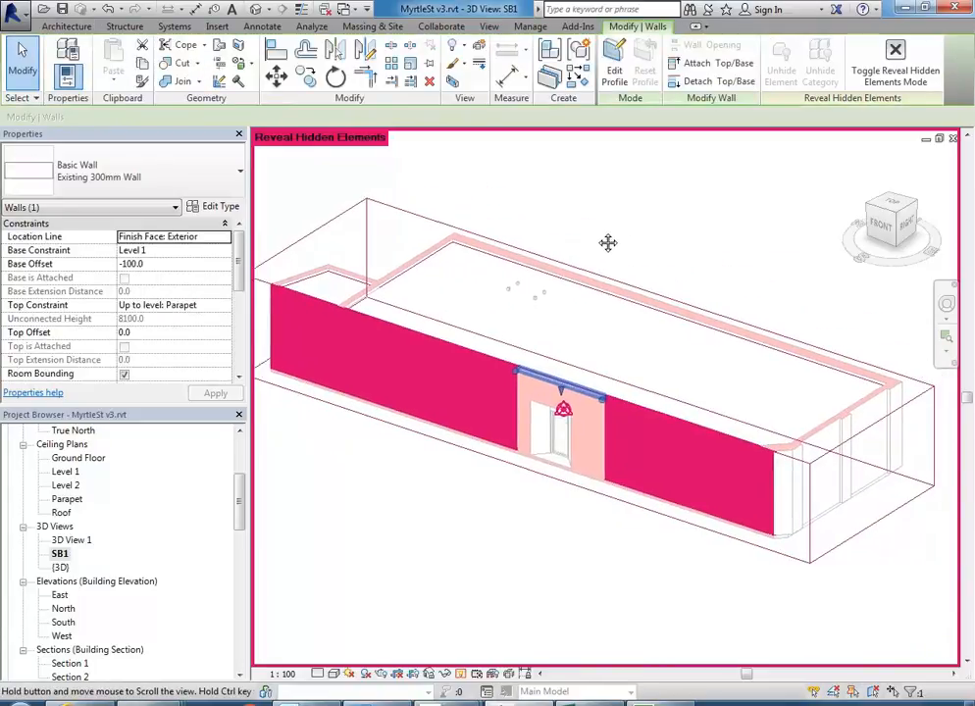
left_click(600, 218)
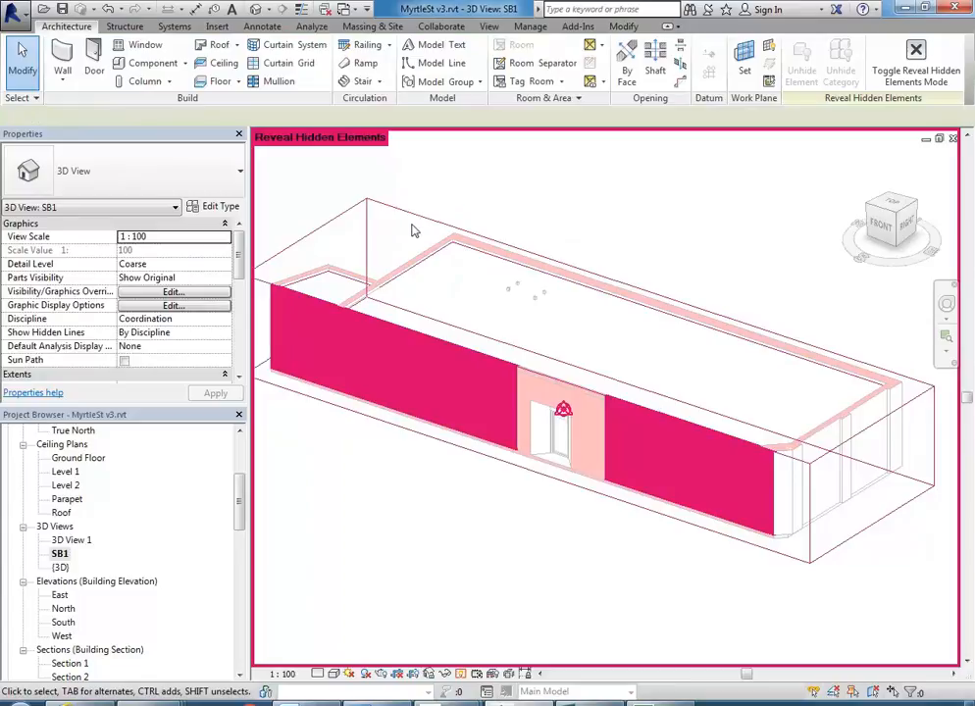
Inspect the hidden floor's edge at the building's back corner, and turn off Reveal Hidden Elements
scroll(413, 230, "up", 6)
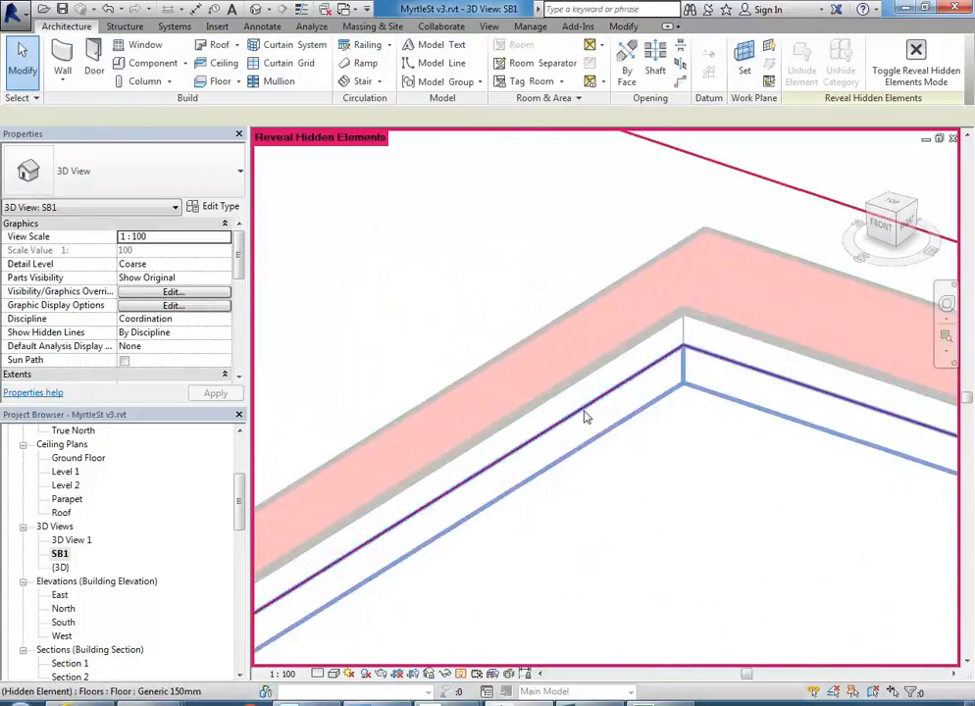
scroll(583, 421, "down", 10)
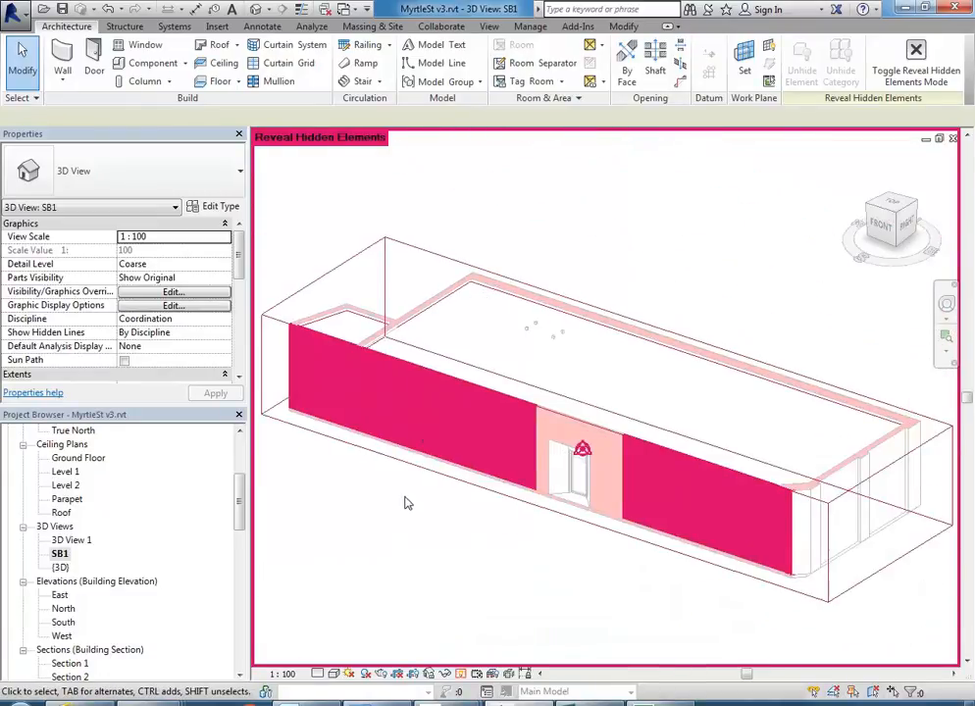
left_click(462, 677)
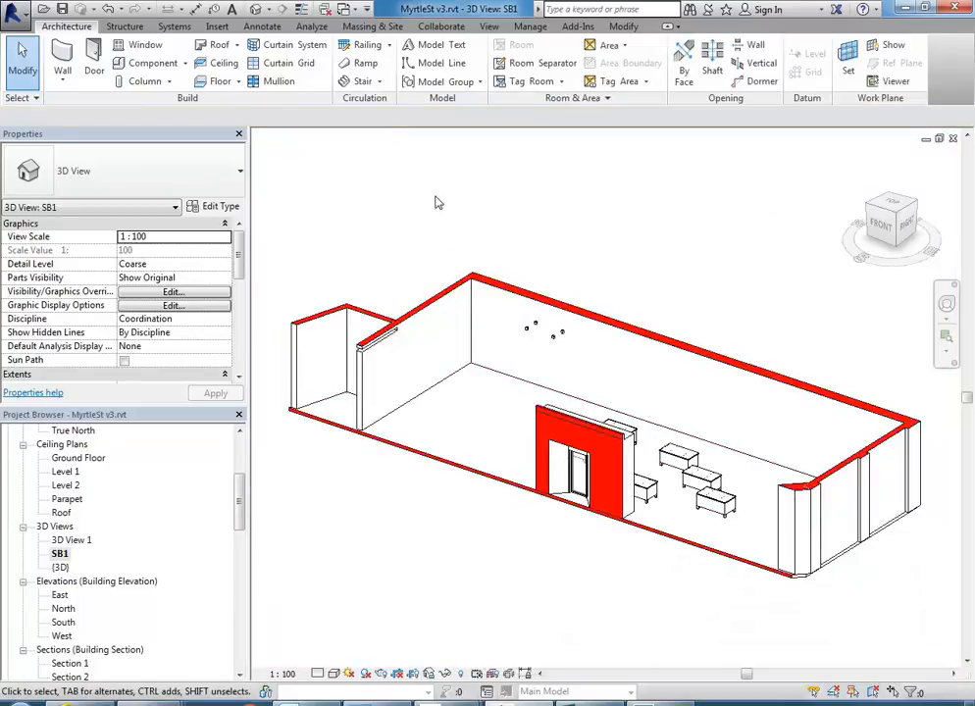
middle_click_drag(420, 247, 413, 250)
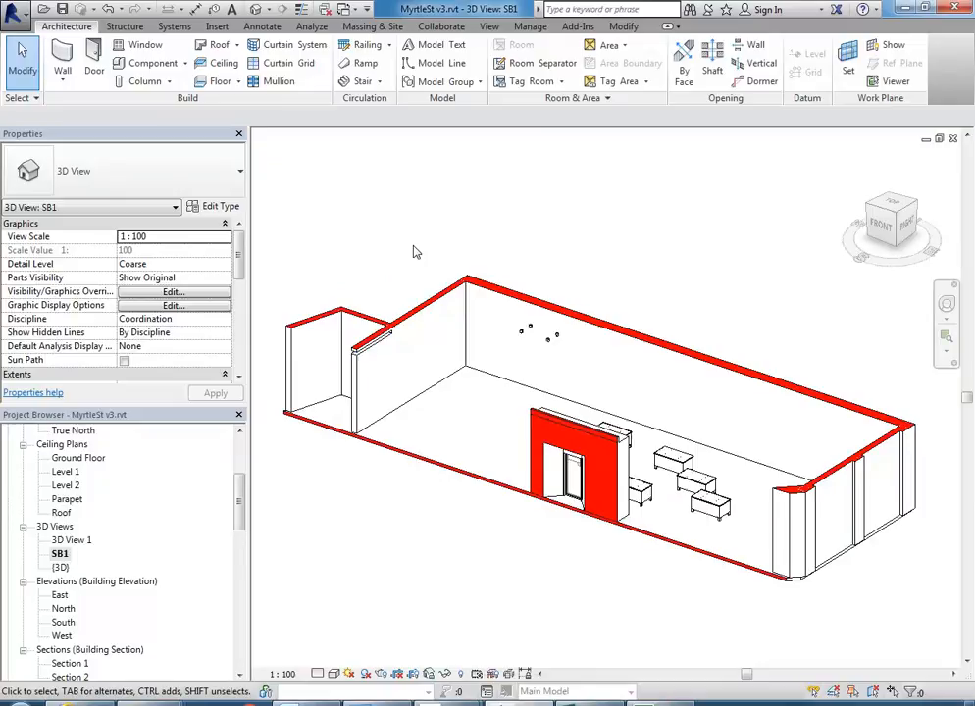
Delete the Level 1 desk whose cut-off legs float near the back wall
scroll(518, 346, "up", 5)
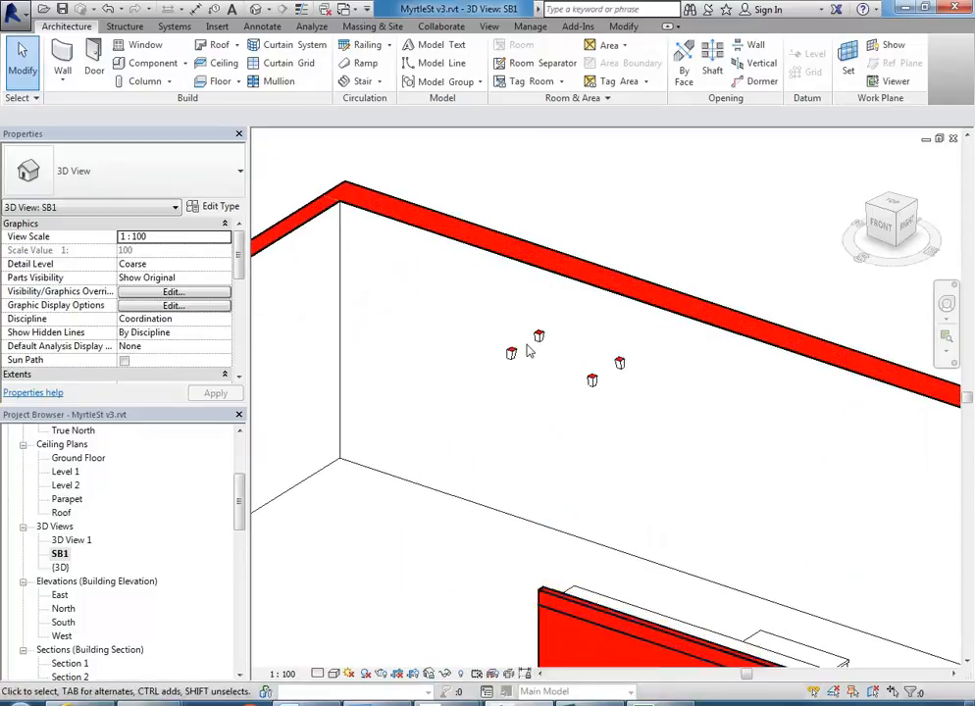
scroll(537, 386, "down", 4)
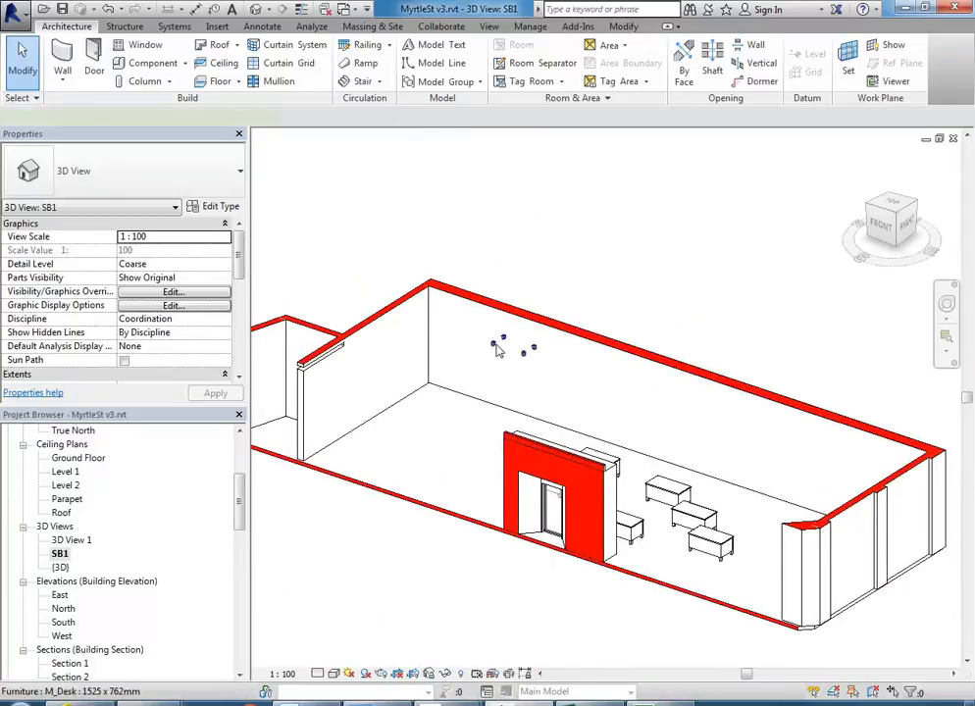
left_click(498, 350)
key("Delete")
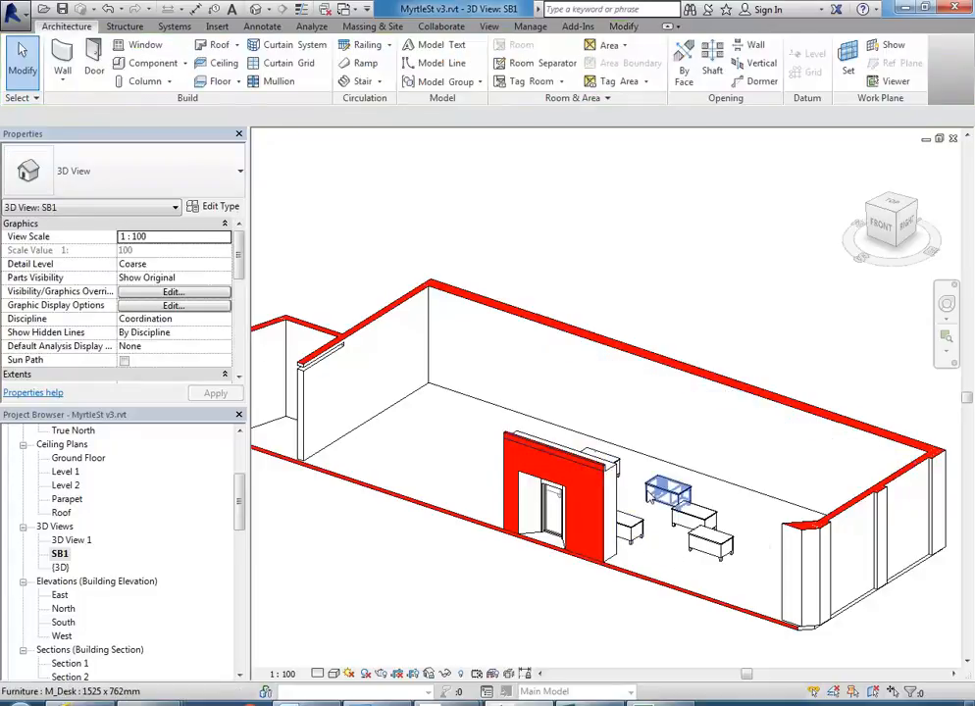
Delete the five ground-floor desks behind and beside the entrance block
left_click(630, 538)
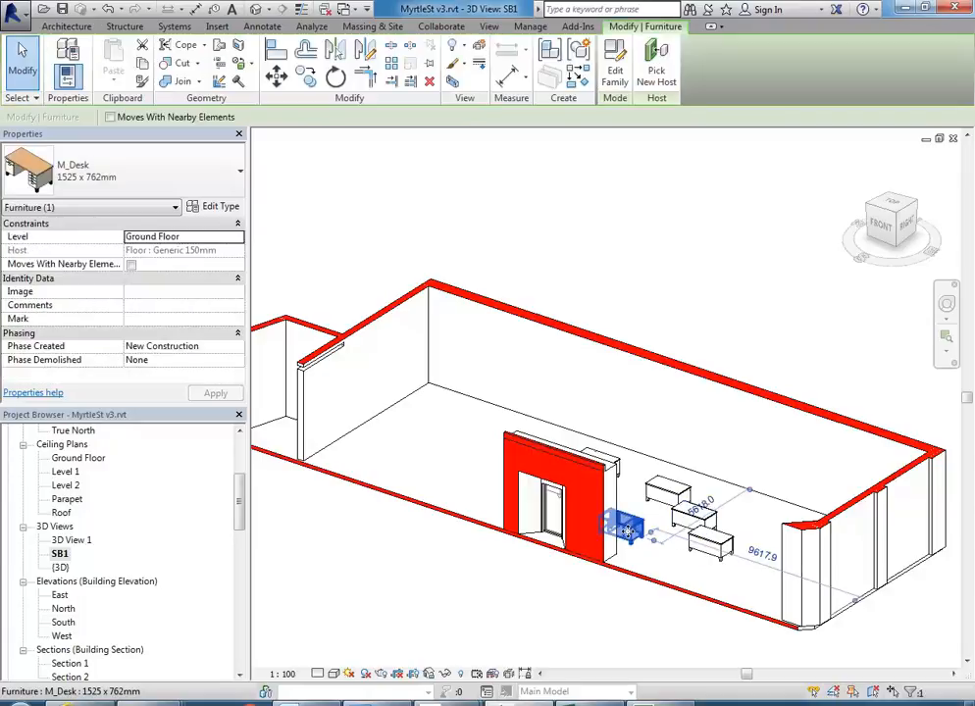
key("Delete")
left_click(617, 467)
left_click(628, 494)
left_click(625, 469)
key("Delete")
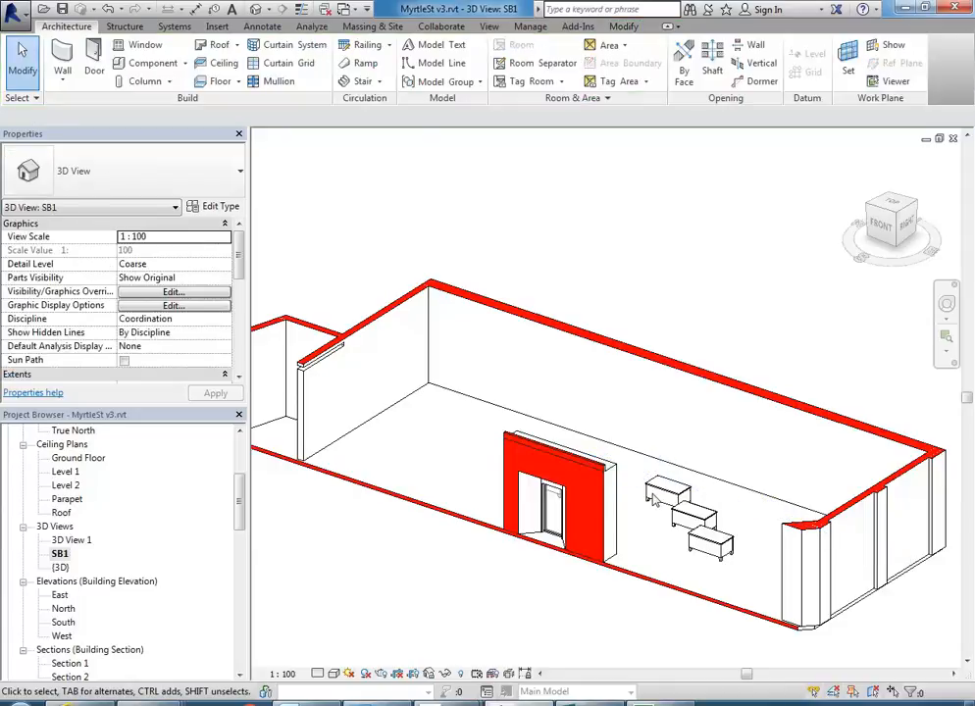
left_click(667, 518)
key("Delete")
left_click(691, 516)
key("Delete")
left_click(708, 541)
key("Delete")
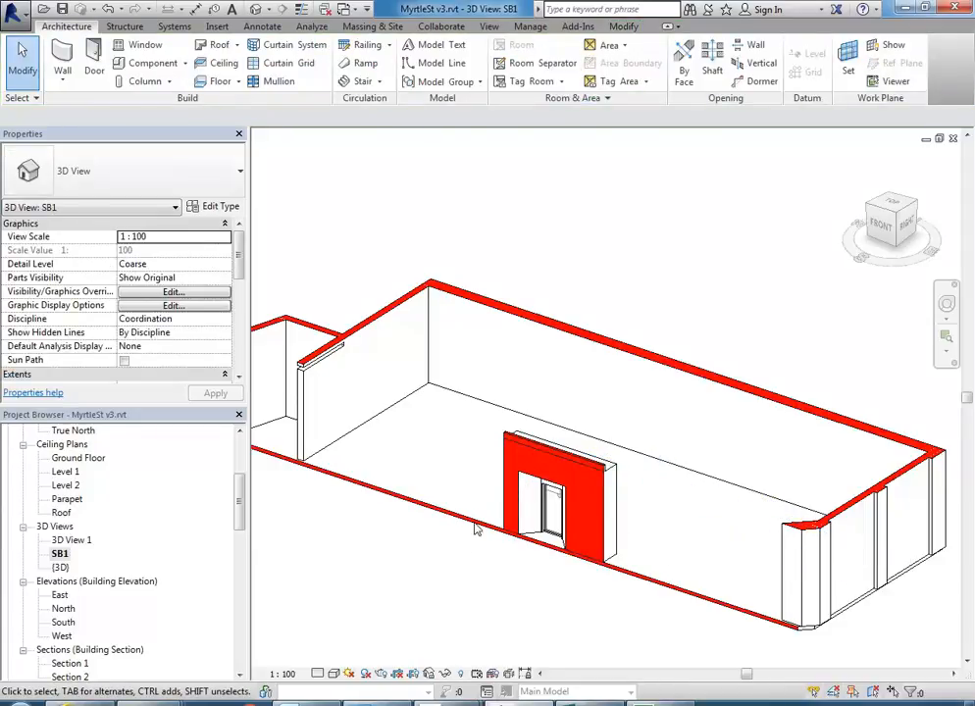
Open the Ground Floor plan and delete the remaining element inside the building
scroll(527, 393, "up", 2)
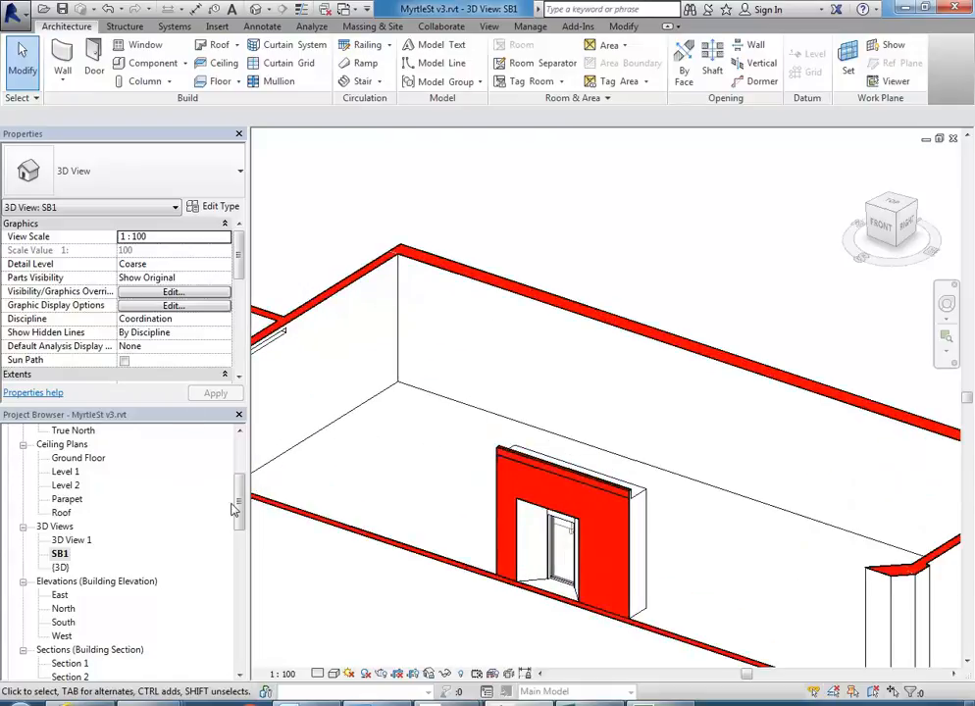
scroll(235, 504, "up", 4)
double_click(78, 472)
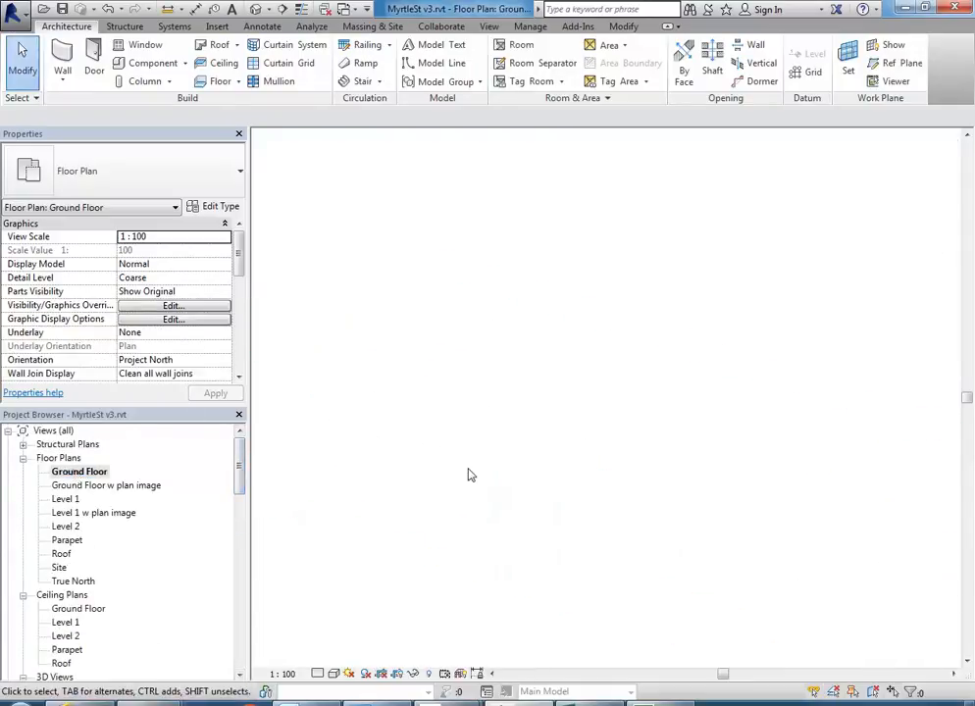
middle_click_drag(592, 372, 546, 361)
left_click(492, 451)
key("Delete")
scroll(503, 459, "up", 2)
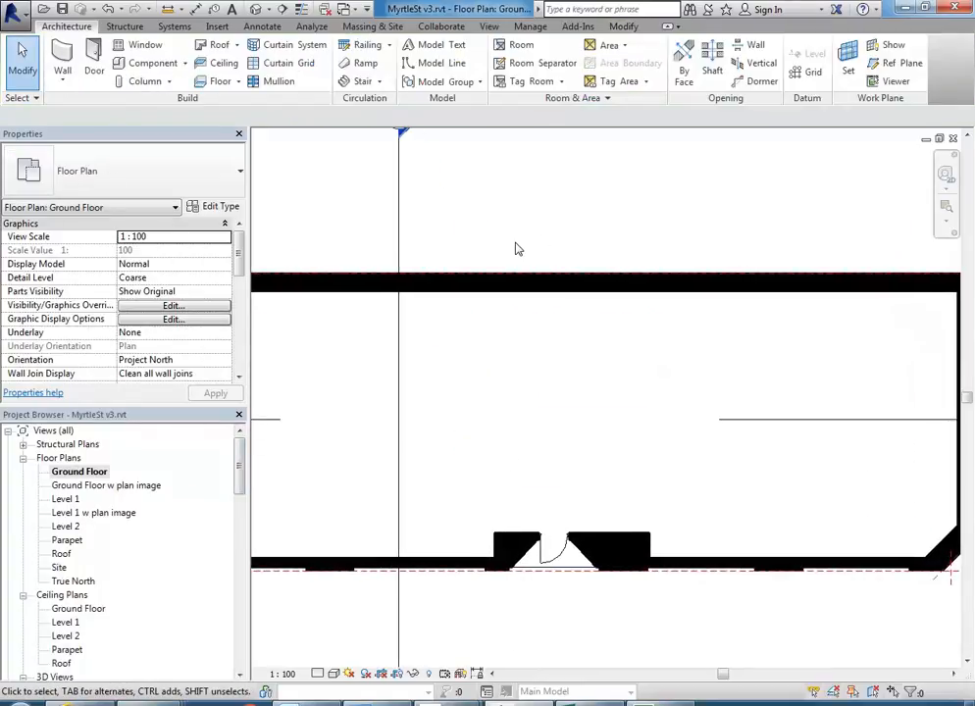
middle_click_drag(518, 249, 511, 251)
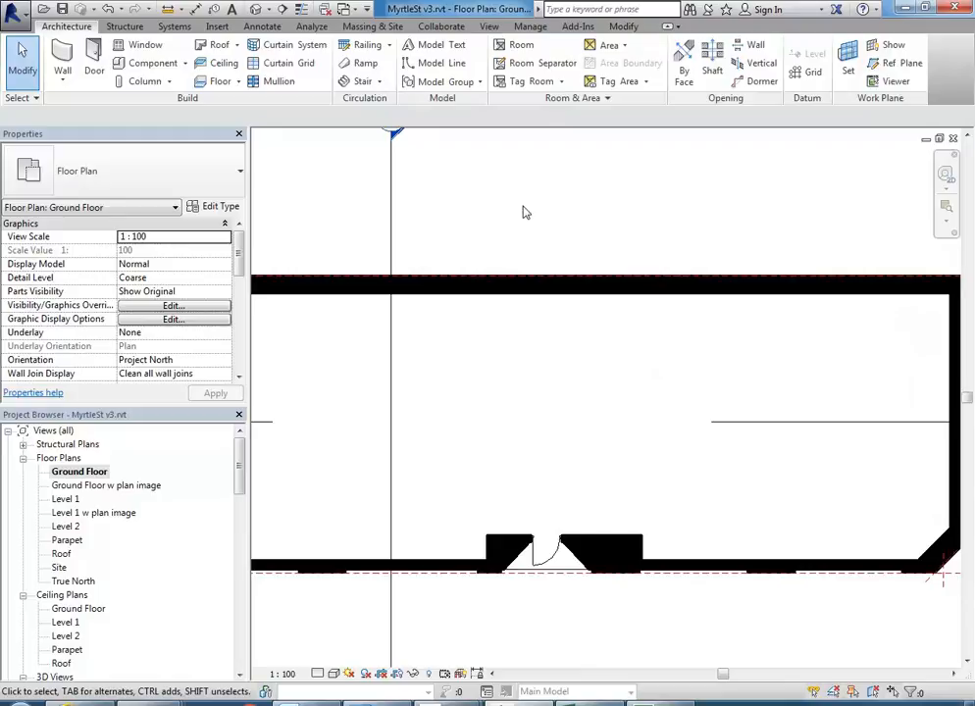
scroll(503, 217, "down", 1)
middle_click_drag(511, 226, 561, 236)
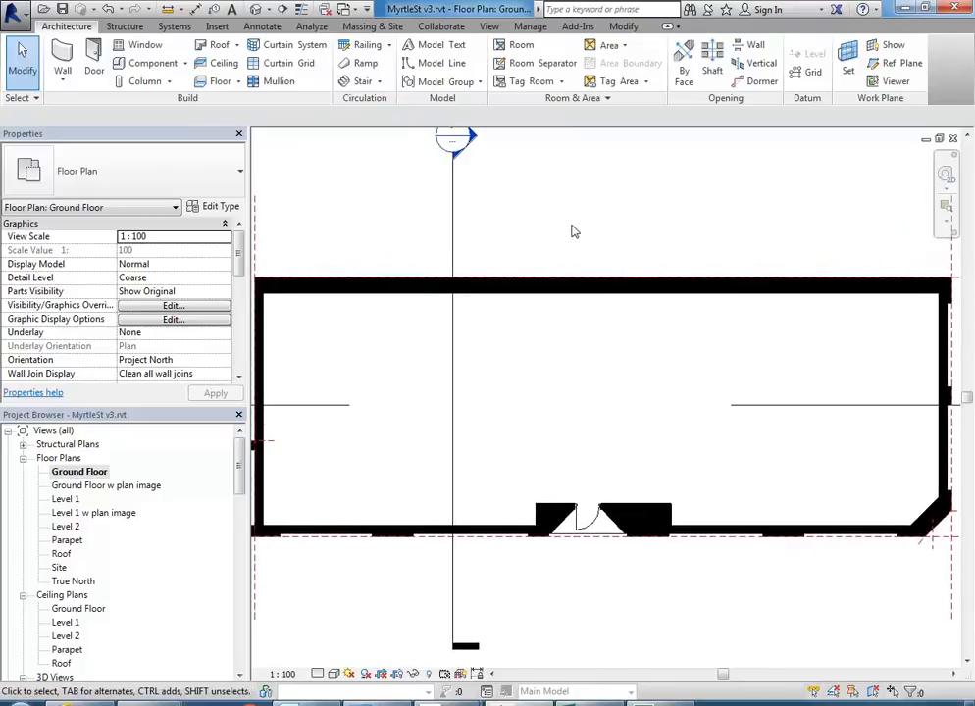
Start a Model In-Place component in the Ground Floor plan and bring up its family category settings
left_click(147, 61)
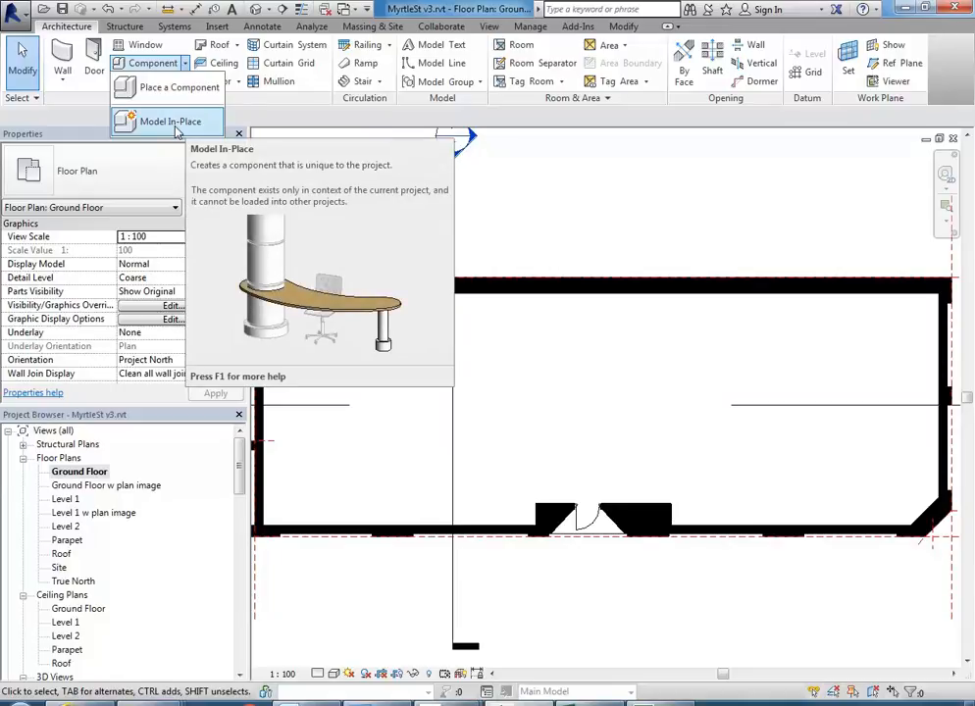
left_click(627, 208)
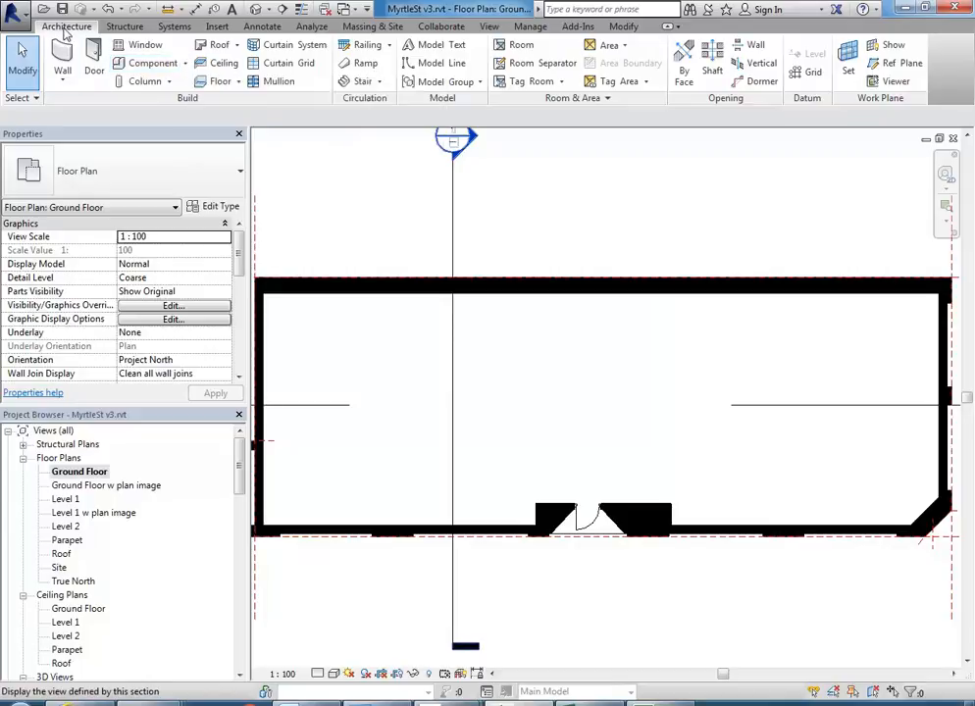
left_click(185, 63)
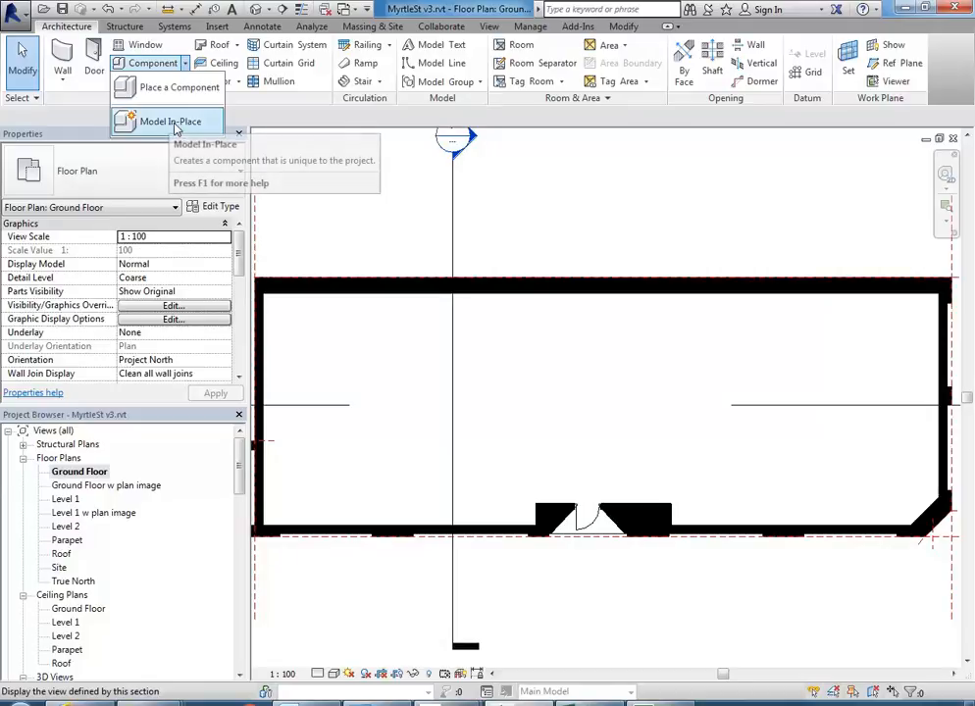
left_click(170, 130)
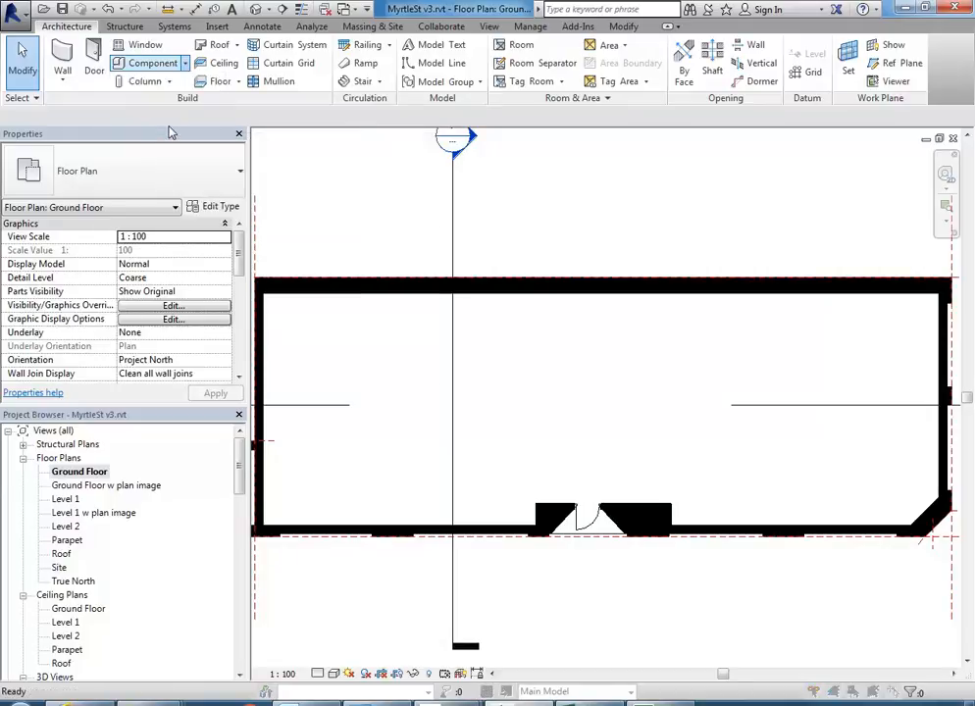
left_click_drag(322, 83, 365, 69)
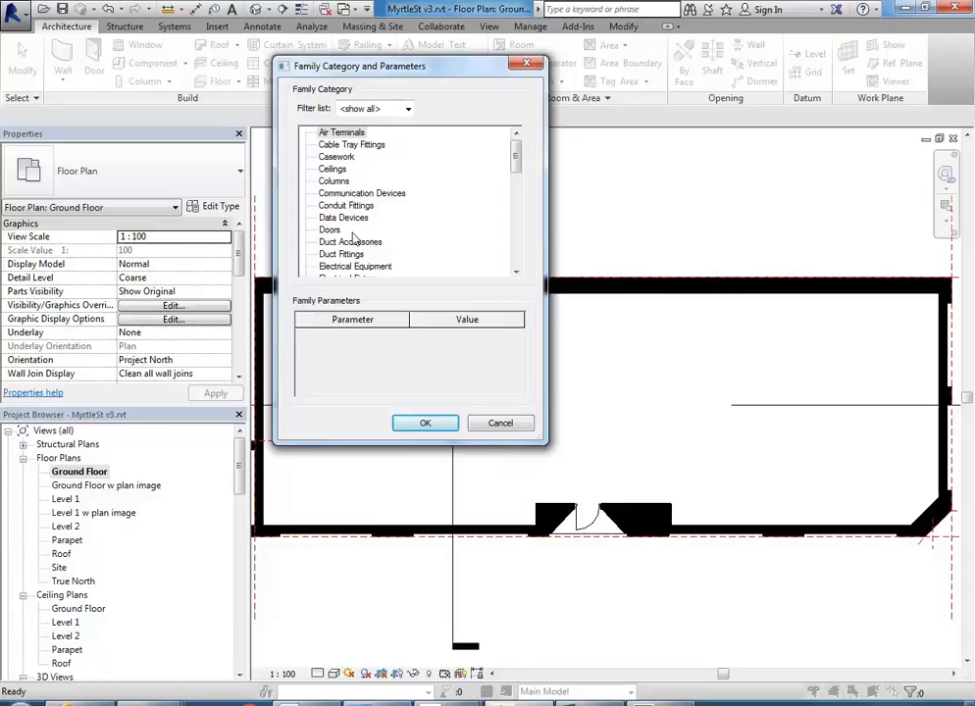
Assign the in-place component to the Casework category and name it "Joinery Unit"
mouse_move(516, 159)
left_mouse_down()
mouse_move(516, 197)
mouse_move(516, 152)
left_mouse_up()
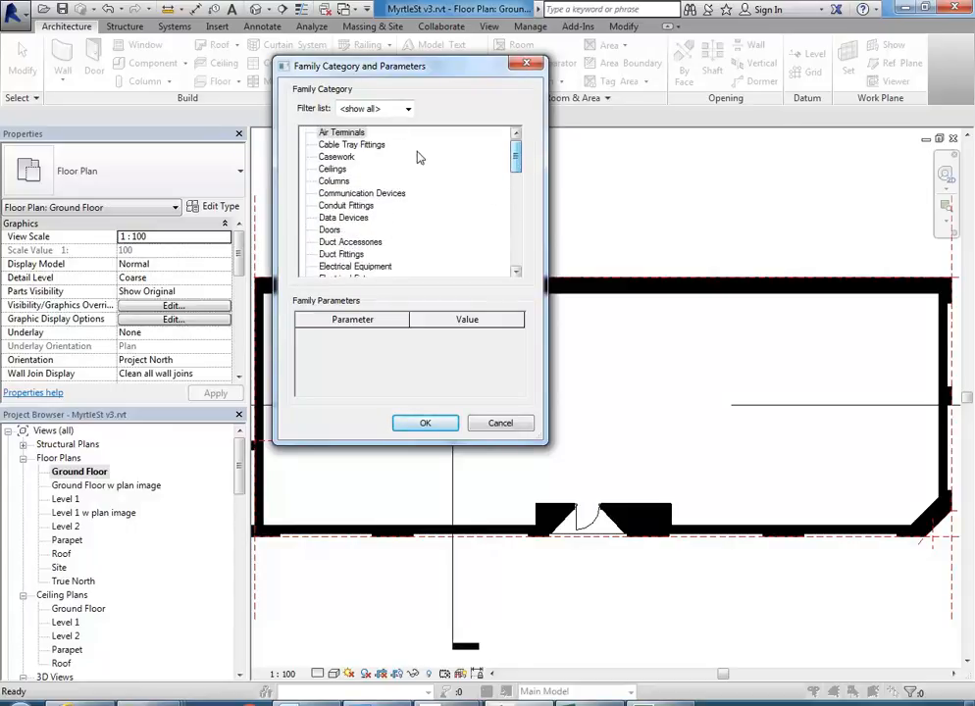
left_click(336, 158)
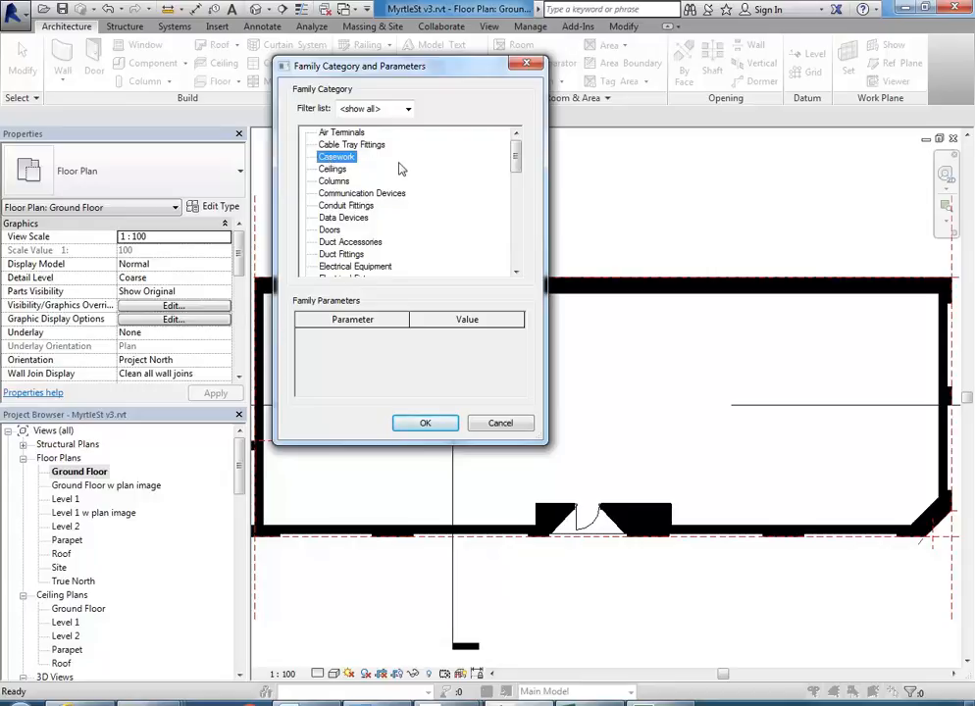
left_click_drag(517, 158, 521, 178)
left_click(334, 244)
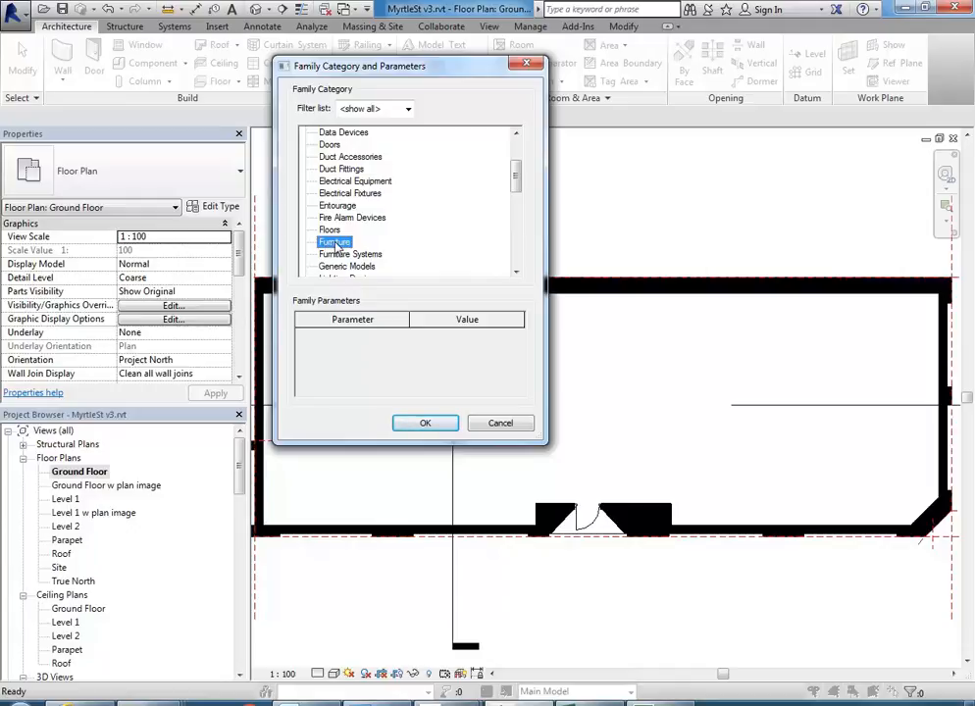
left_click_drag(516, 174, 517, 153)
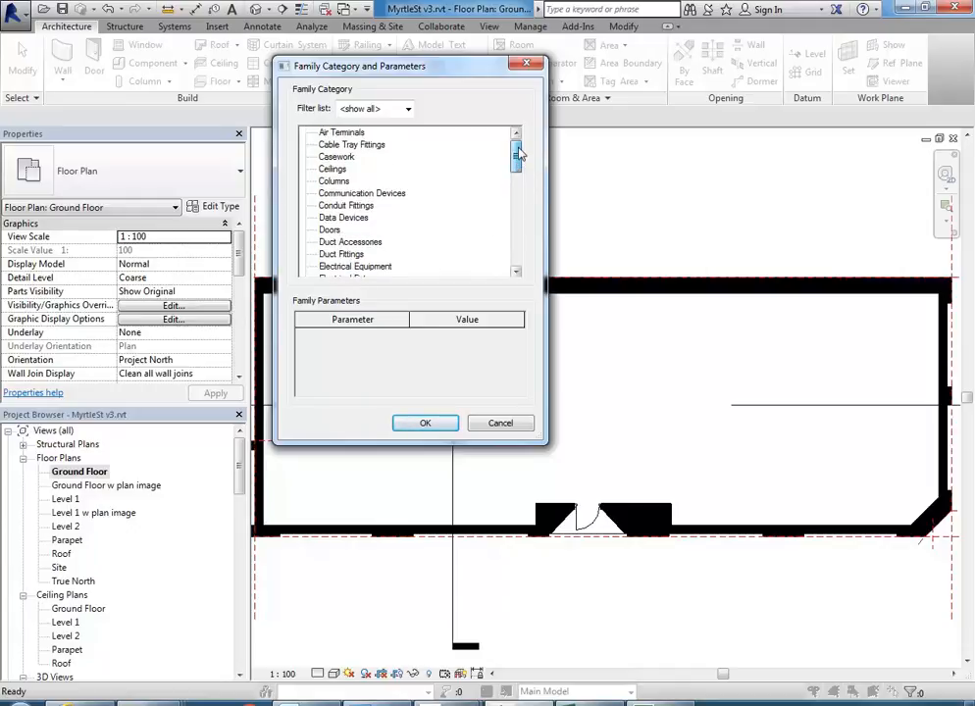
left_click(334, 157)
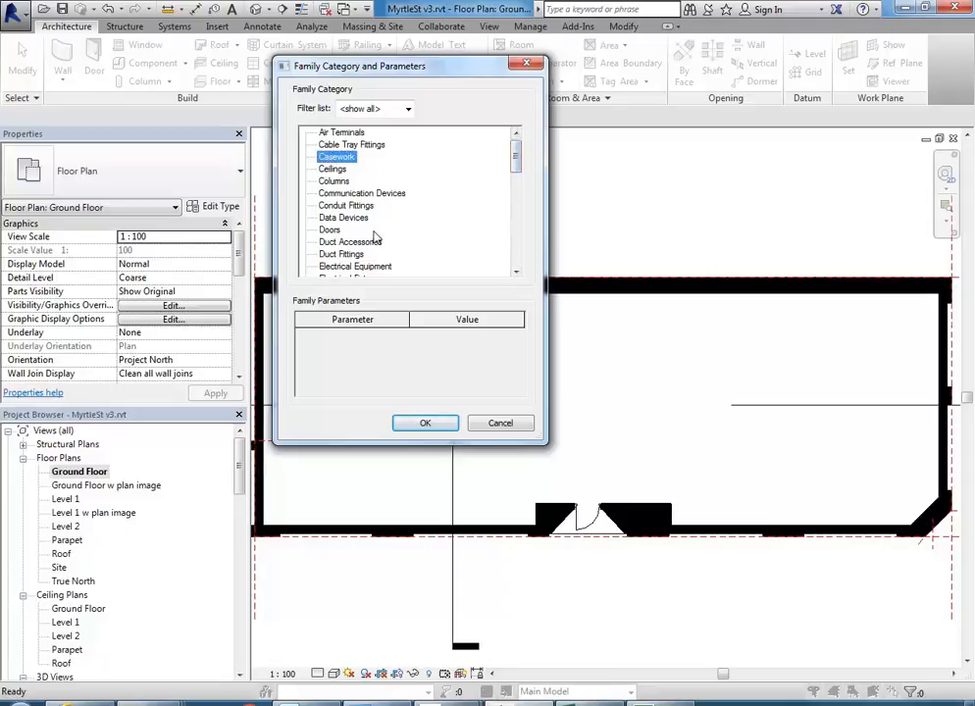
left_click(410, 430)
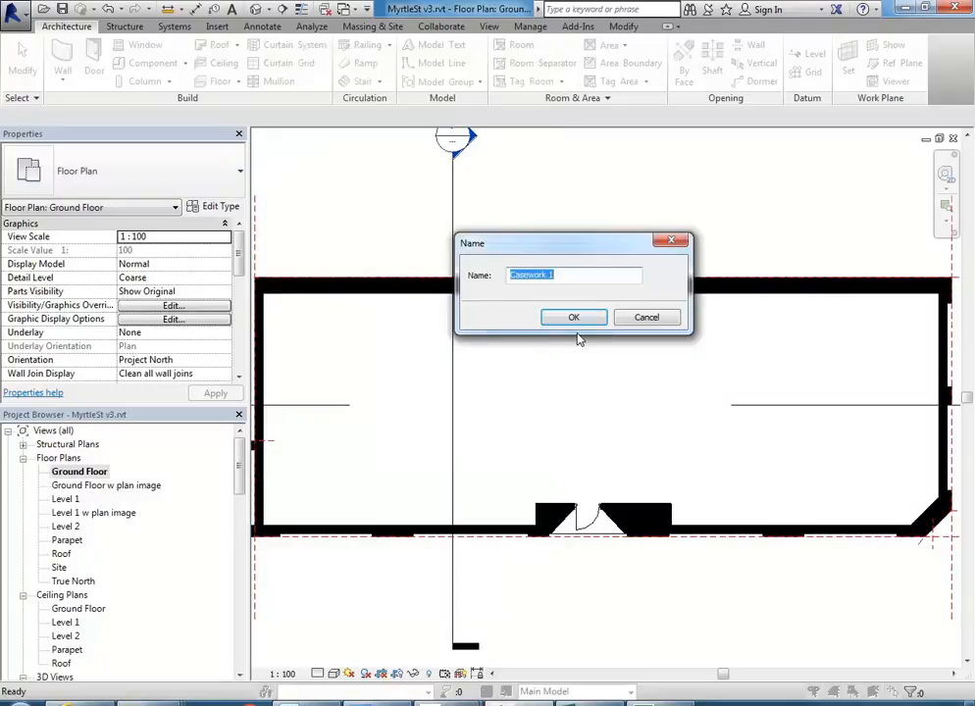
type("Joinery Unit")
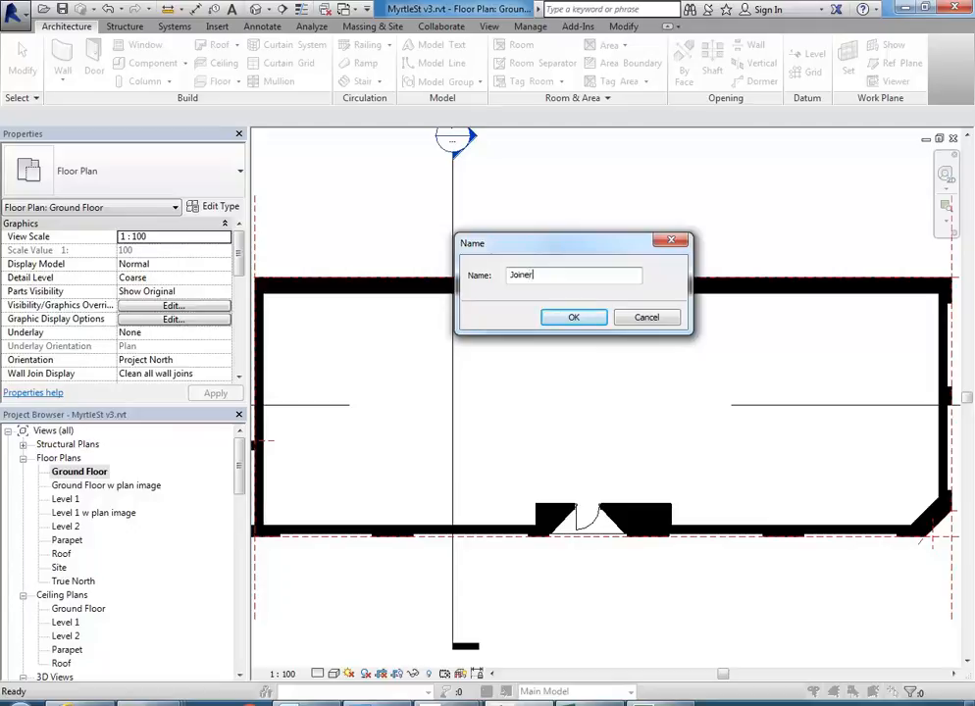
left_click(573, 317)
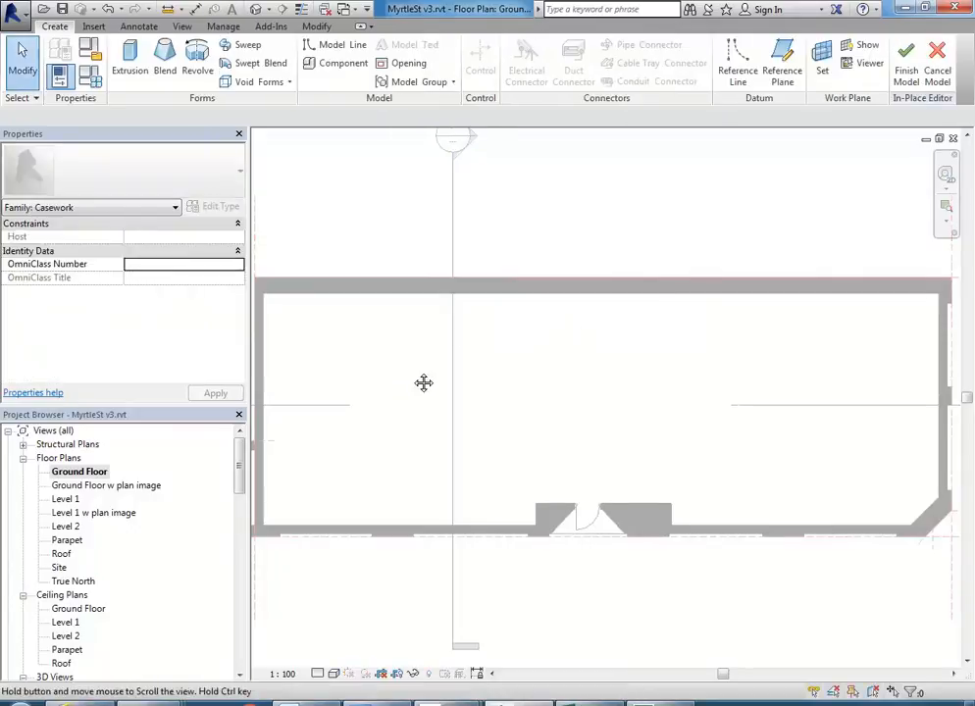
Open the SB1 3D view and frame the ground-floor interior around the back corner and entrance block
scroll(412, 379, "up", 3)
middle_click_drag(461, 370, 554, 380)
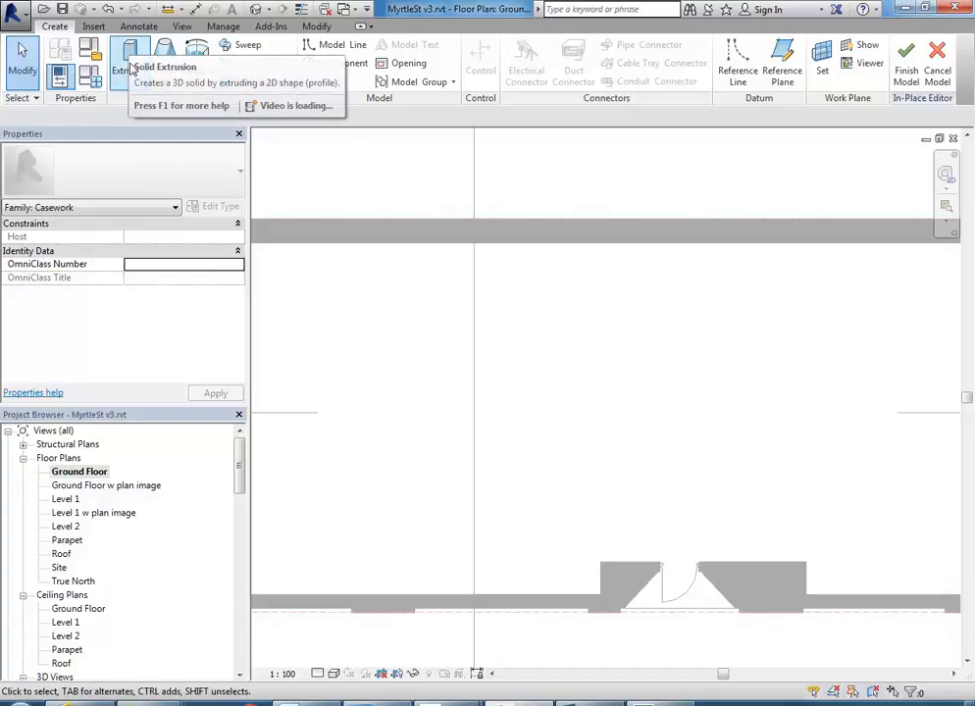
scroll(477, 354, "down", 1)
middle_click_drag(475, 354, 499, 353)
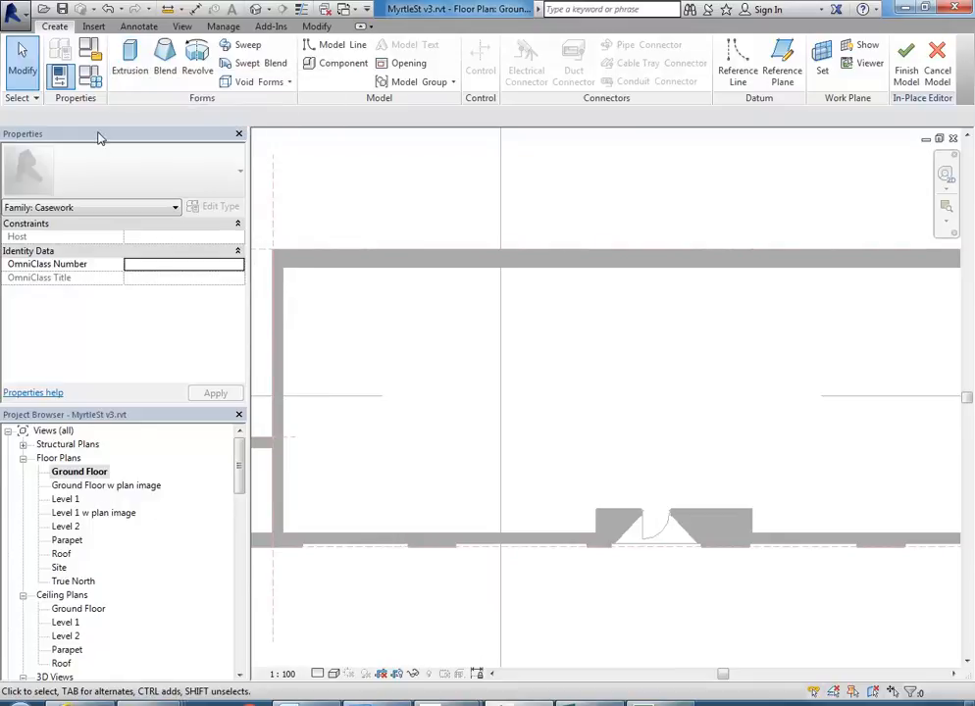
left_click_drag(240, 479, 240, 501)
double_click(59, 568)
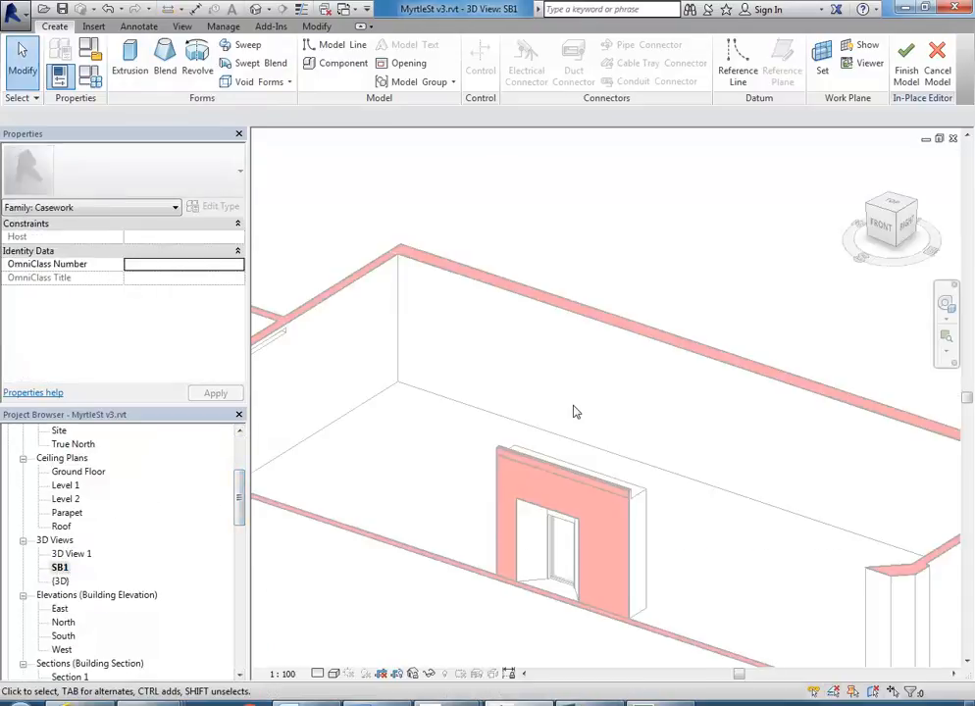
middle_click_drag(527, 354, 560, 354)
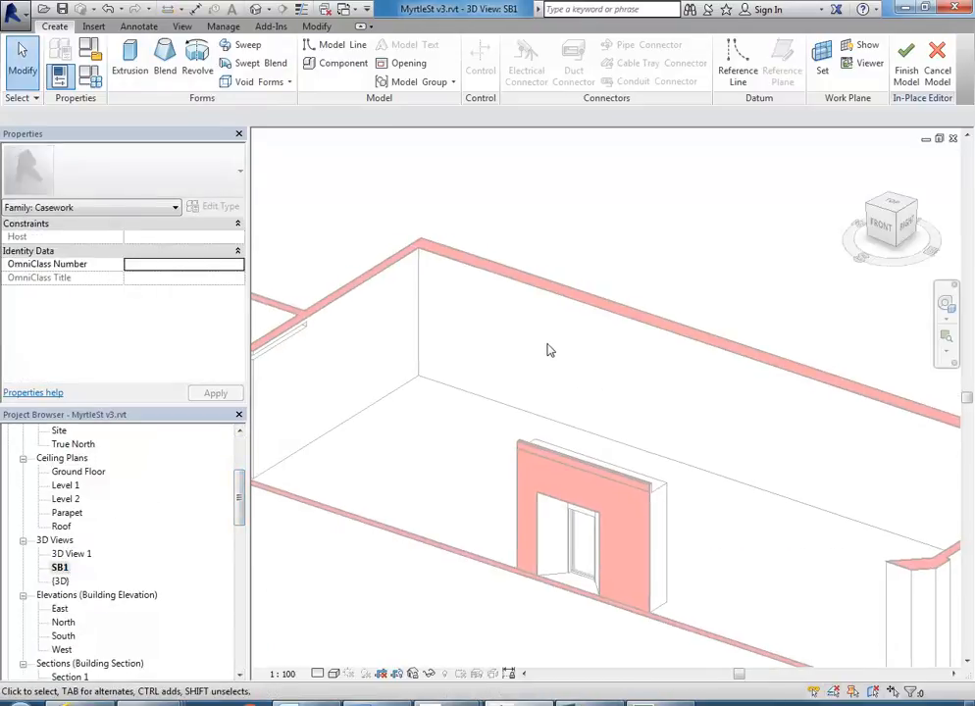
scroll(550, 349, "down", 1)
middle_click_drag(569, 423, 561, 420)
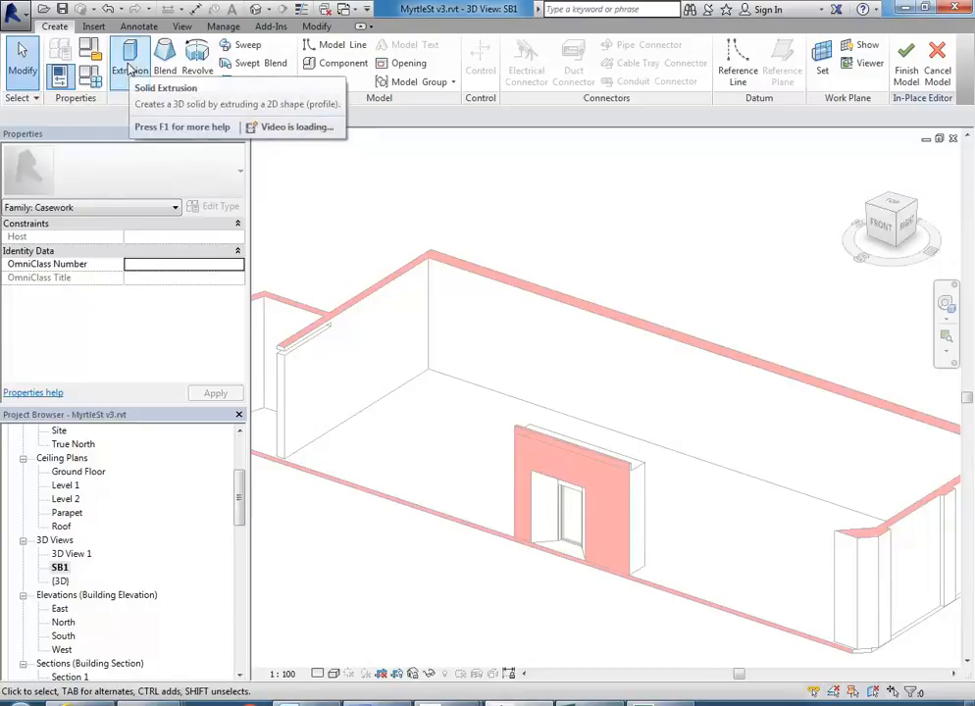
middle_click_drag(494, 415, 495, 408)
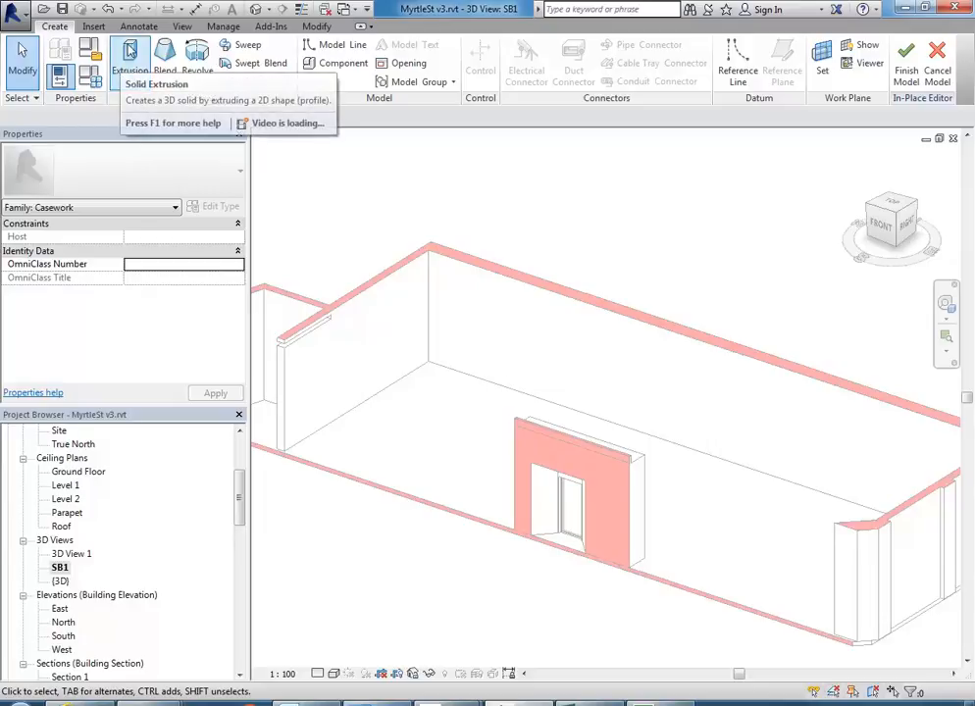
Start a solid extrusion and sketch a circle of 800 mm radius on the ground floor near the back corner
left_click(127, 60)
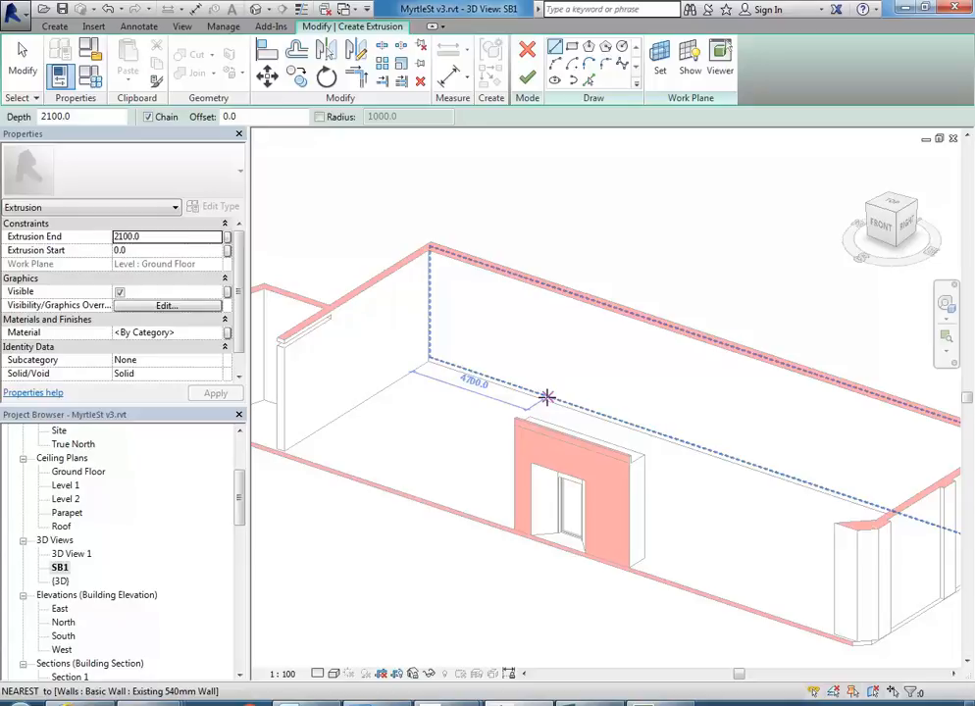
key("Escape")
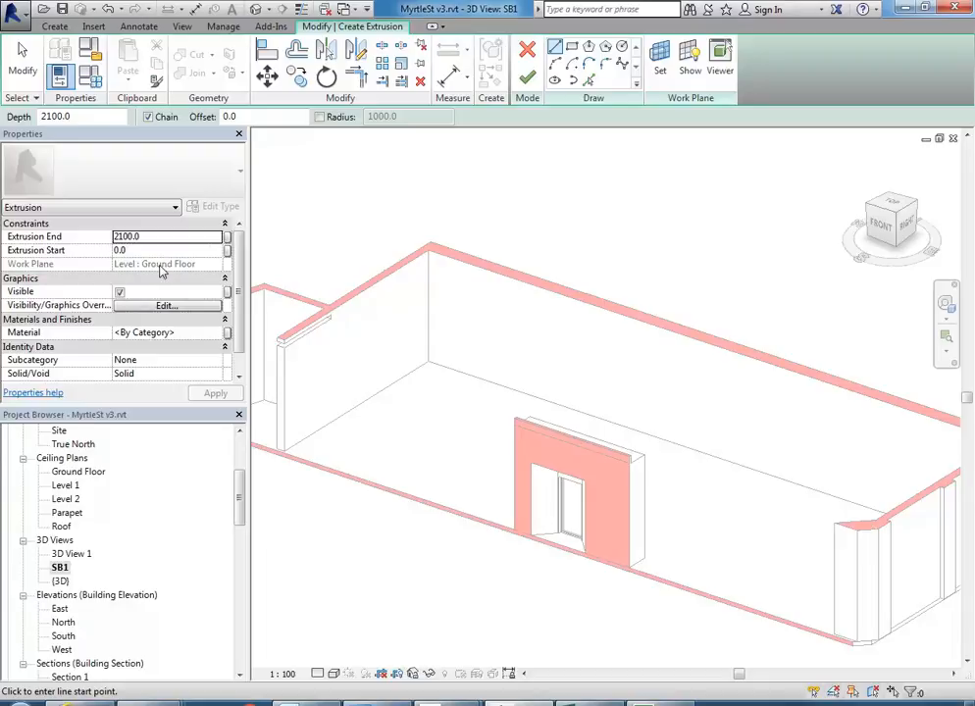
middle_click_drag(446, 424, 486, 436)
scroll(492, 412, "up", 5)
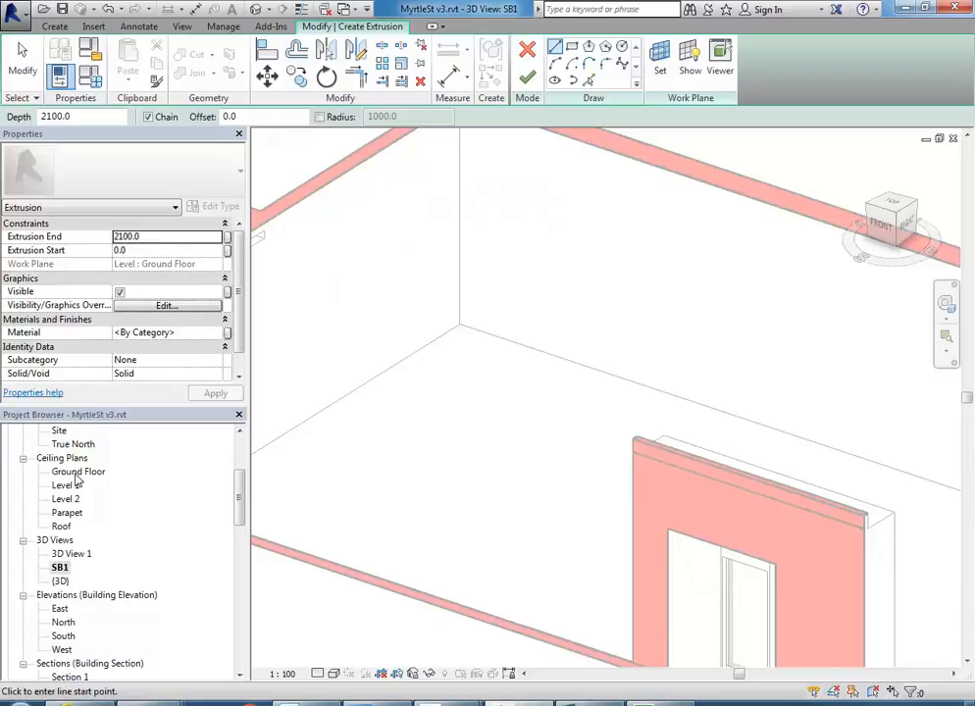
left_click(622, 46)
left_click(484, 432)
type("800")
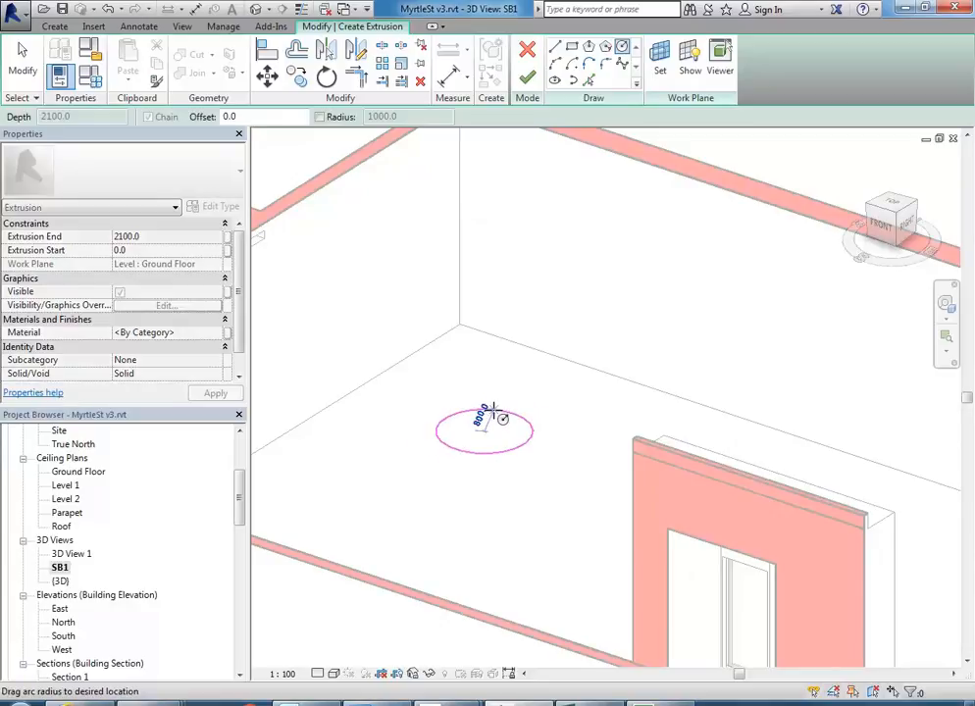
key("Return")
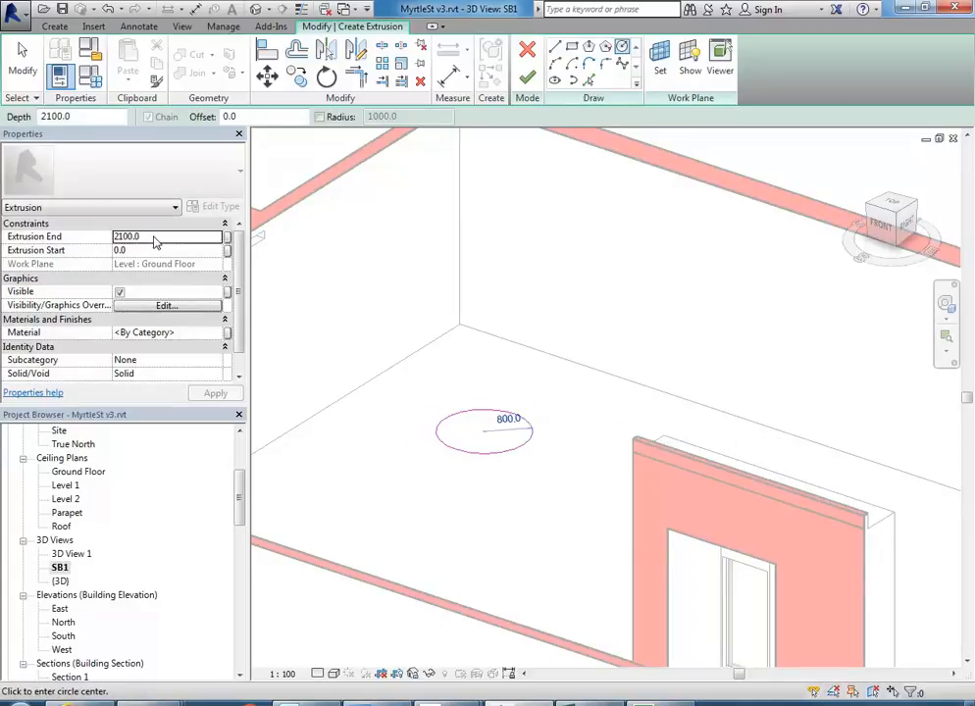
Set the circular profile's extrusion end to 500 mm and finish the extrusion
left_click(154, 237)
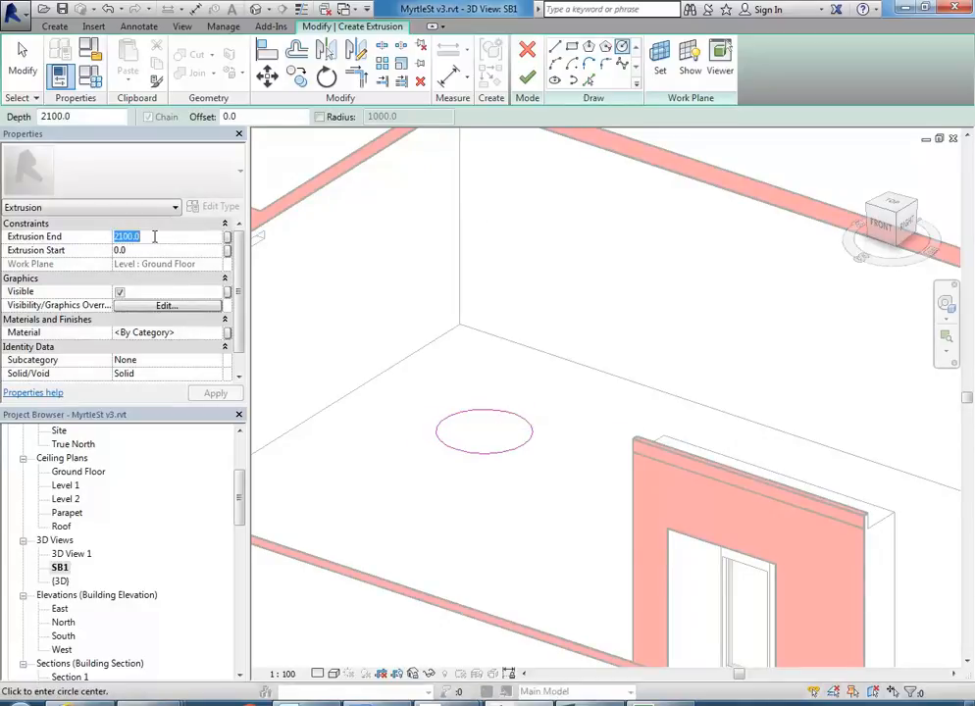
type("500.0")
left_click(527, 79)
left_click(539, 471)
scroll(538, 472, "down", 2)
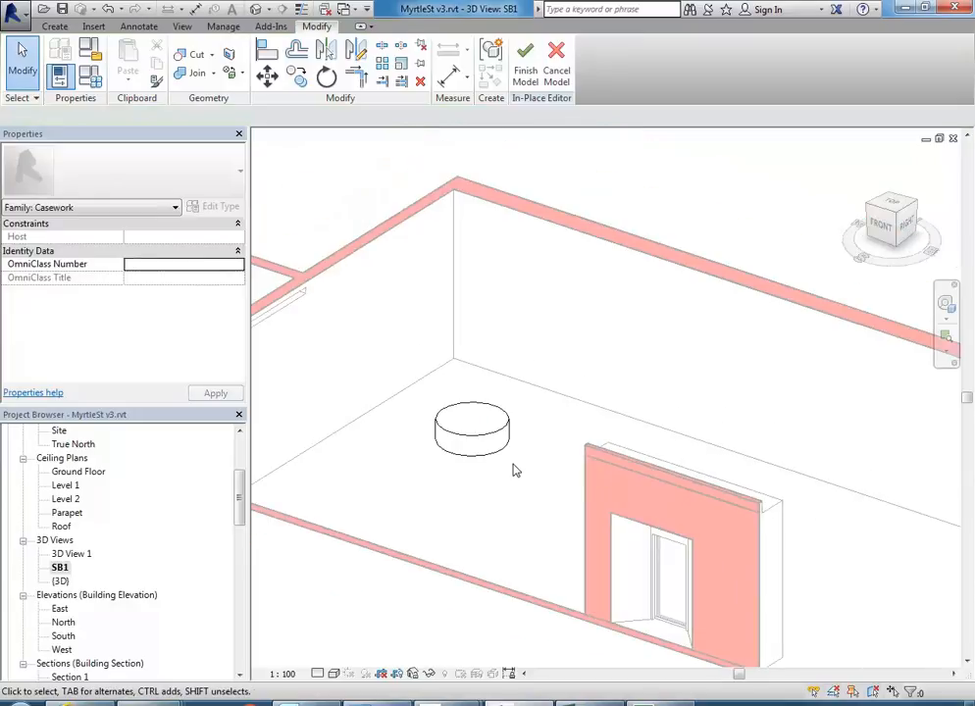
scroll(529, 478, "down", 1)
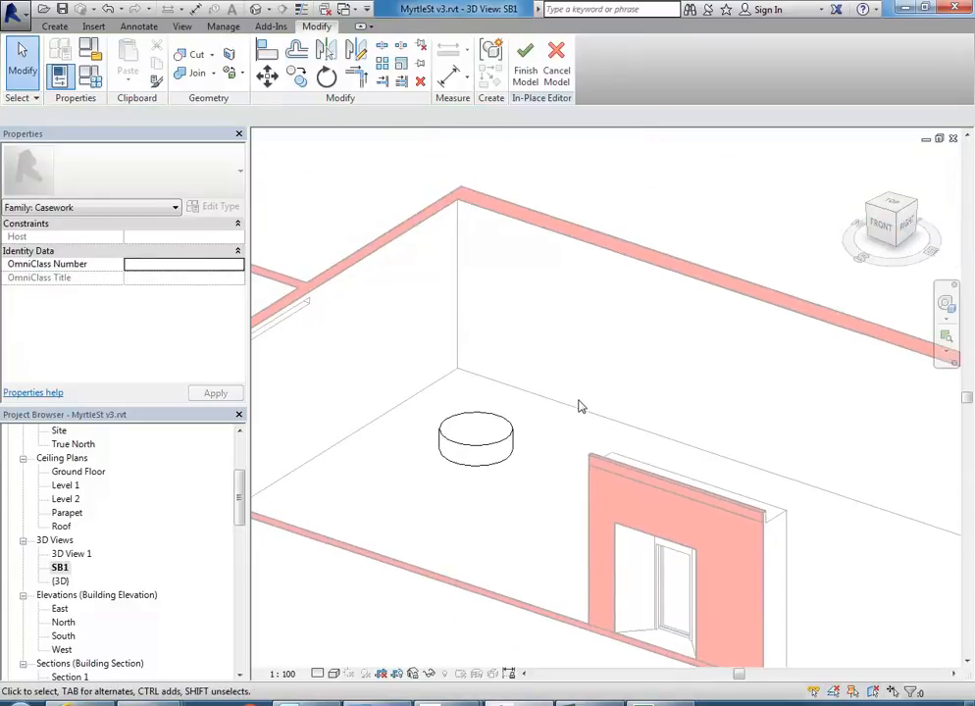
Start a second solid extrusion and set its work plane by picking the face of the long back wall
left_click(55, 28)
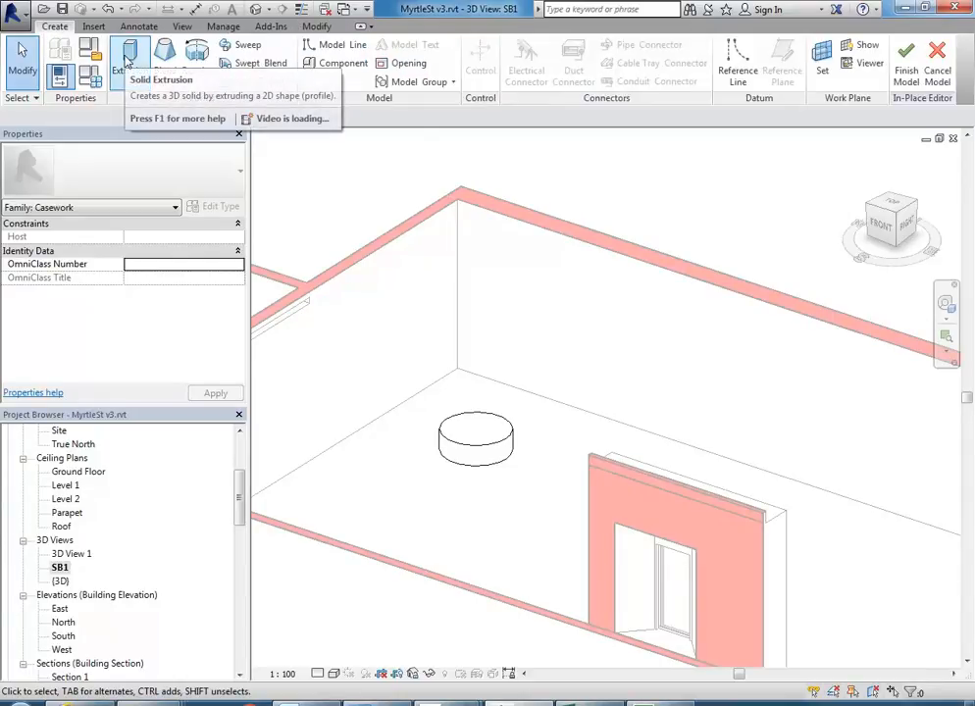
left_click(127, 59)
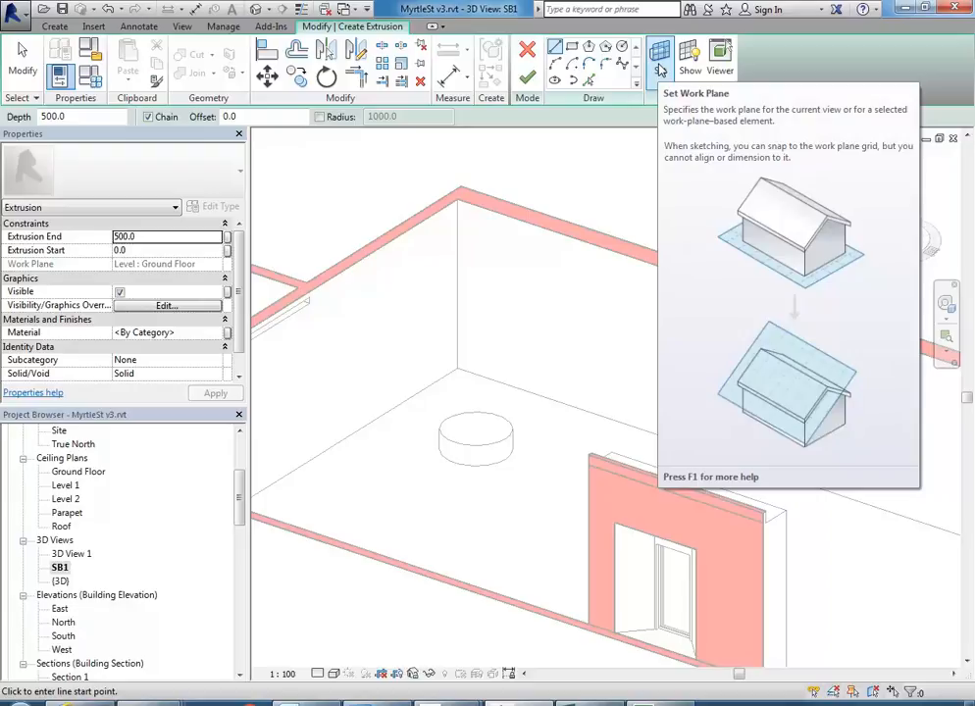
left_click(661, 67)
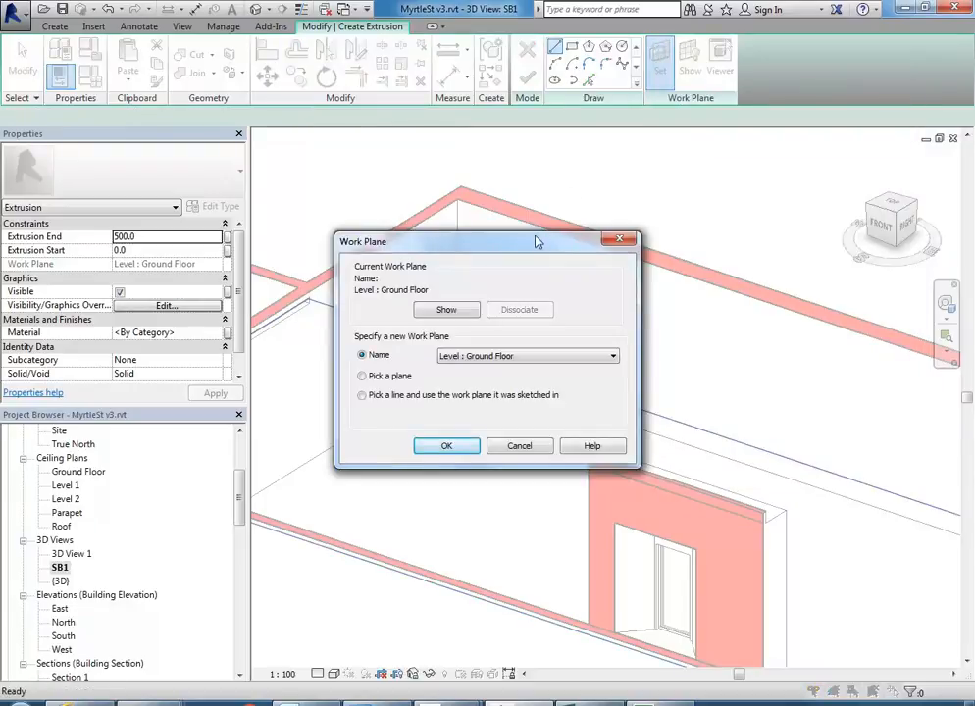
left_click_drag(537, 241, 518, 147)
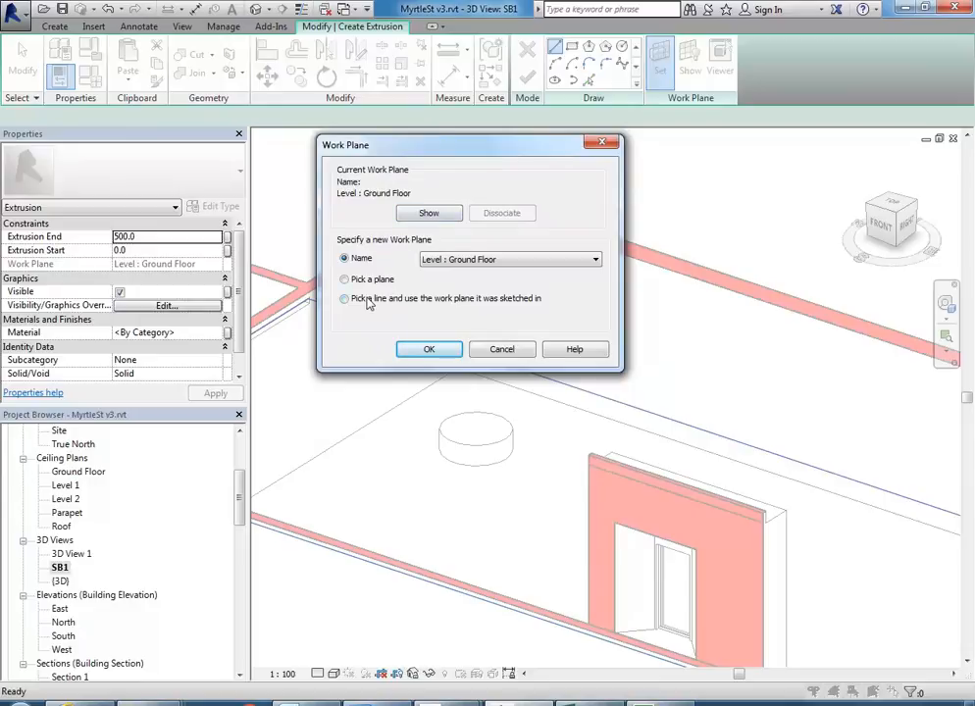
left_click(442, 261)
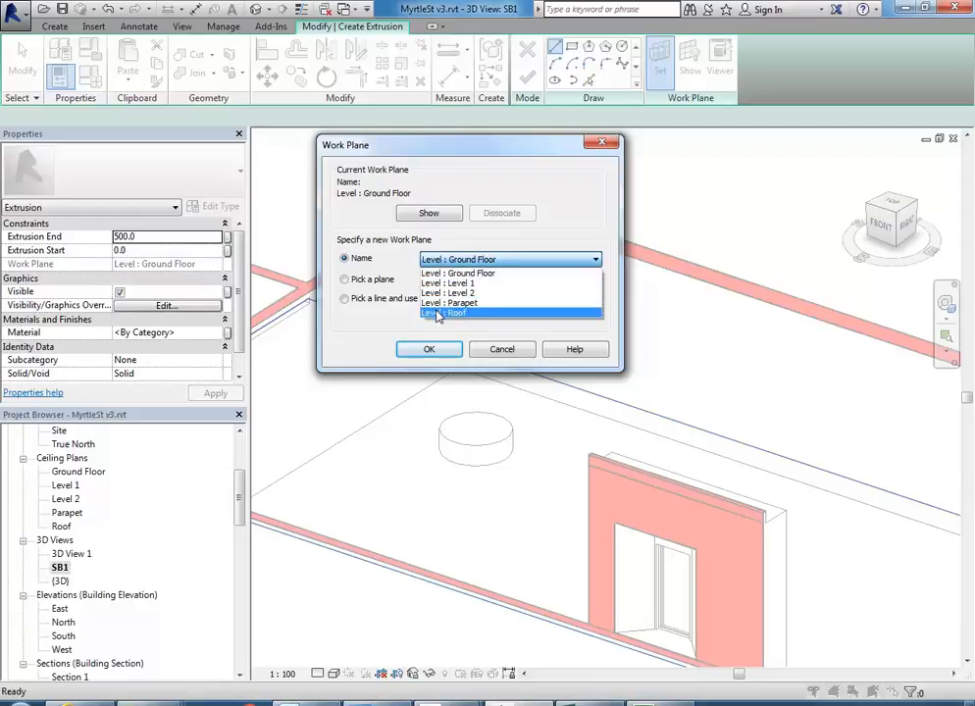
left_click(438, 261)
left_click(353, 282)
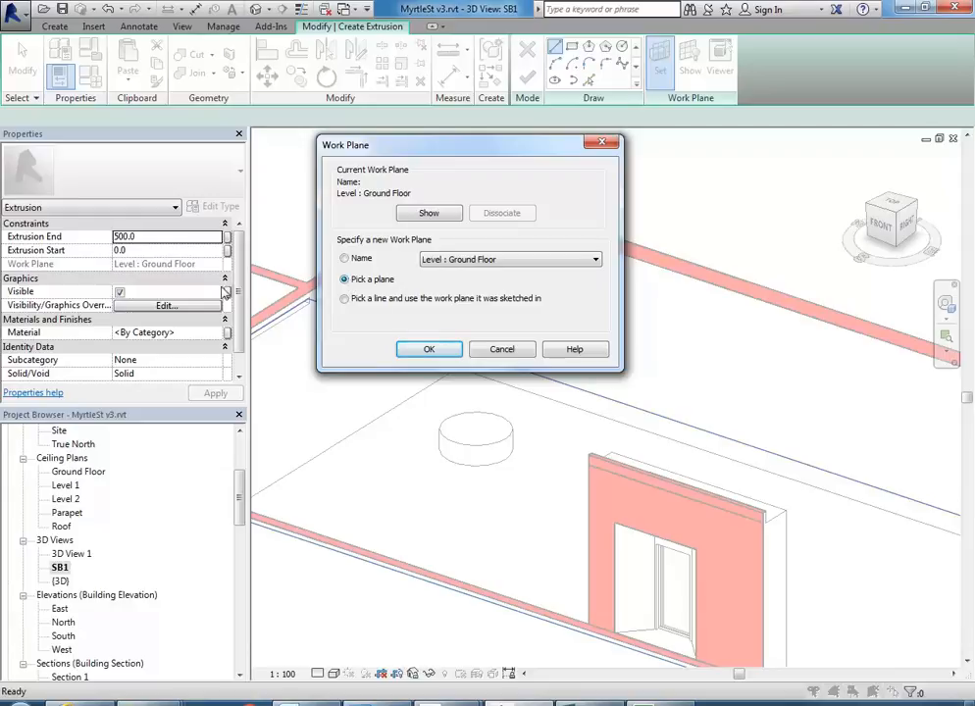
left_click(416, 351)
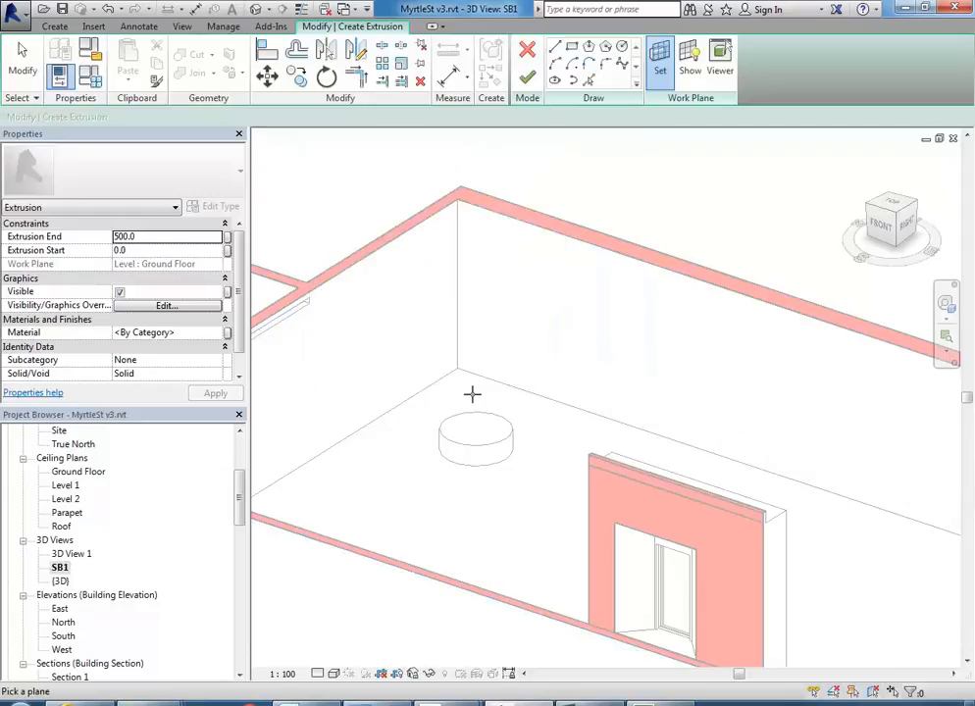
left_click(531, 392)
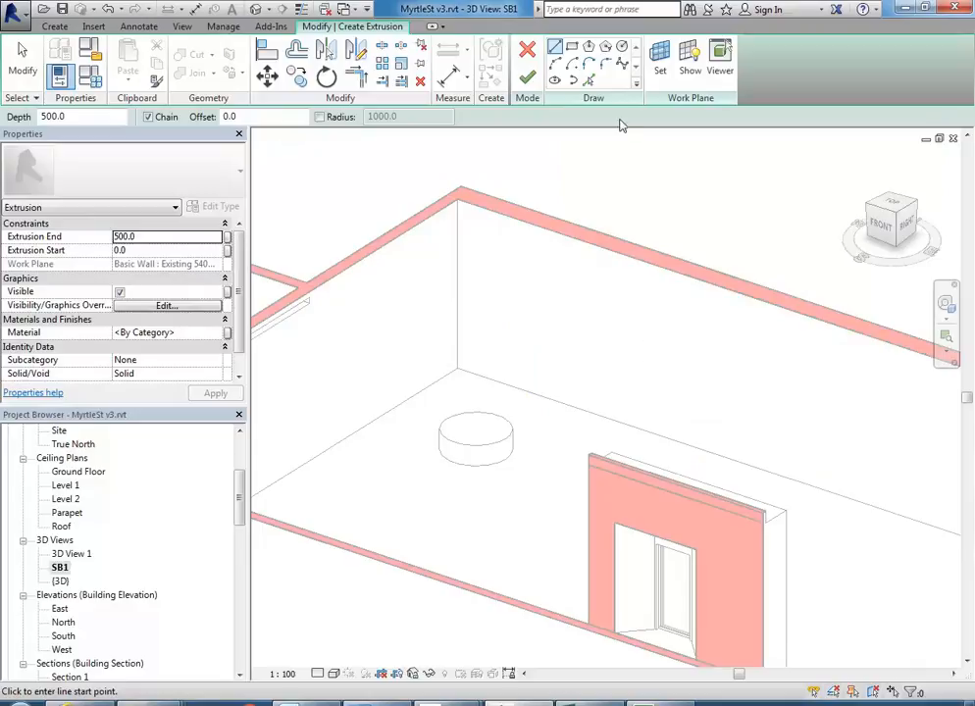
Sketch a circle of 700 mm radius on the long back wall, above and behind the entrance block
left_click(621, 46)
scroll(691, 360, "up", 2)
scroll(692, 361, "up", 1)
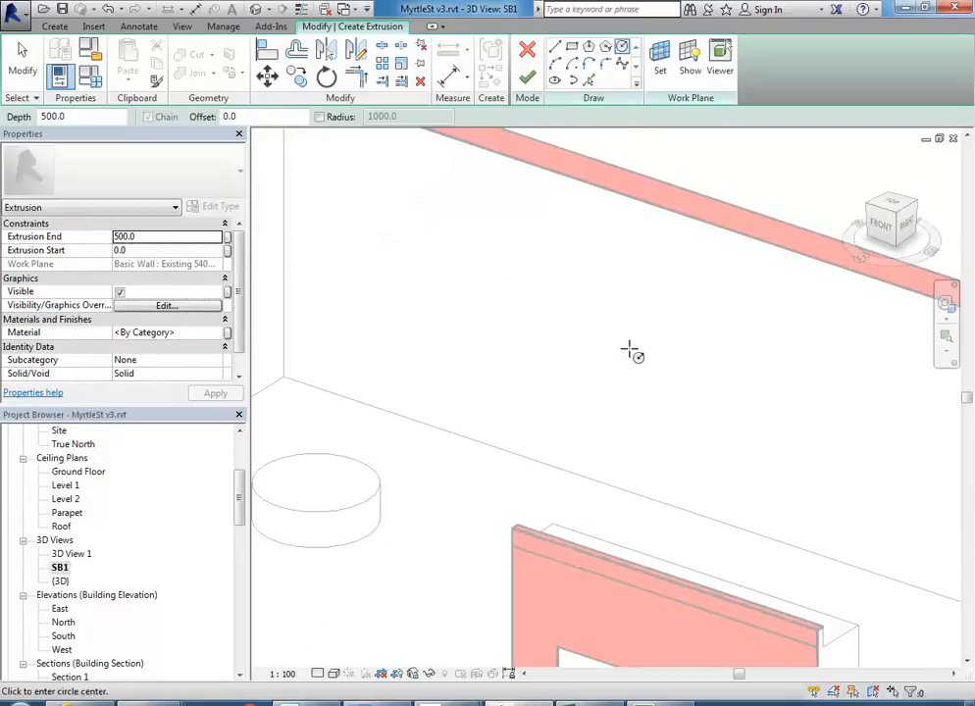
scroll(658, 351, "down", 3)
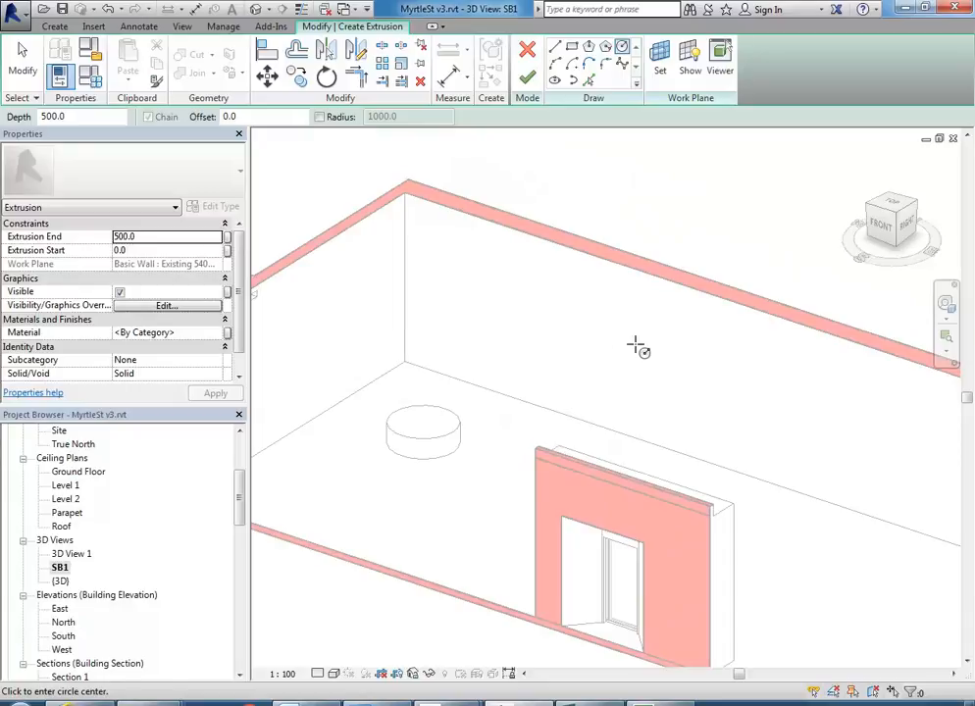
left_click(635, 343)
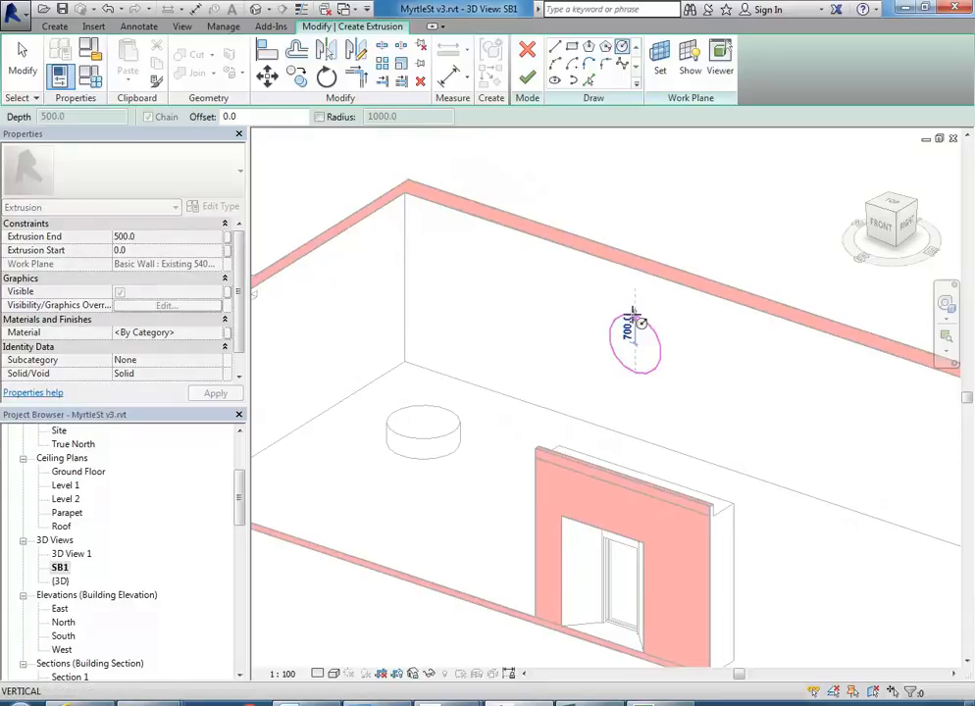
left_click(633, 314)
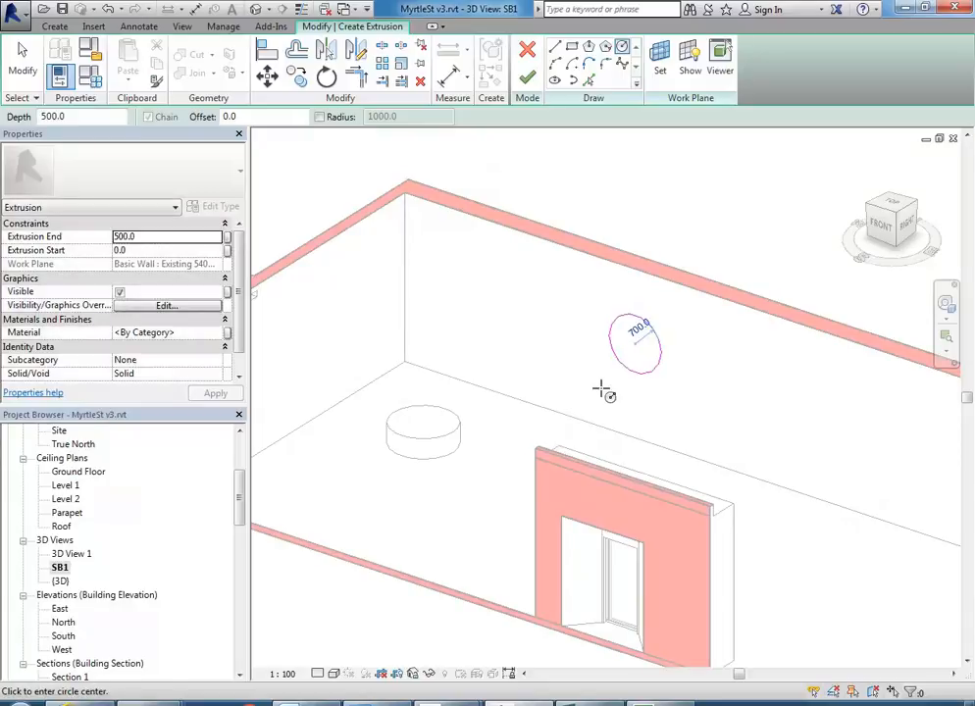
Set the wall circle's extrusion end to 100 mm and finish the extrusion
left_click(163, 237)
type("1000")
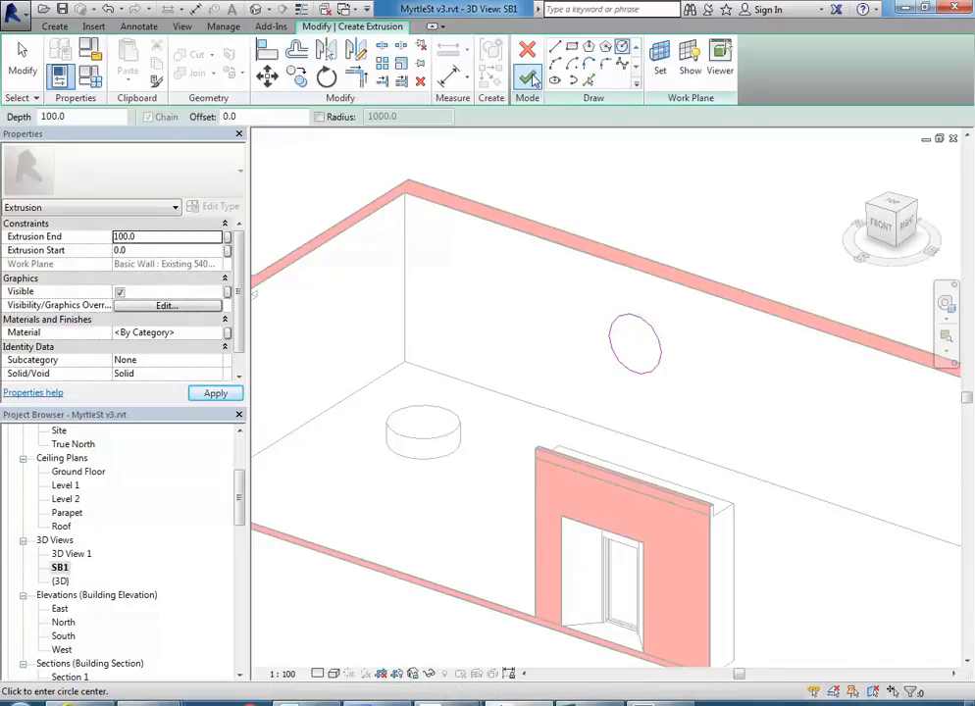
left_click(527, 78)
left_click(640, 421)
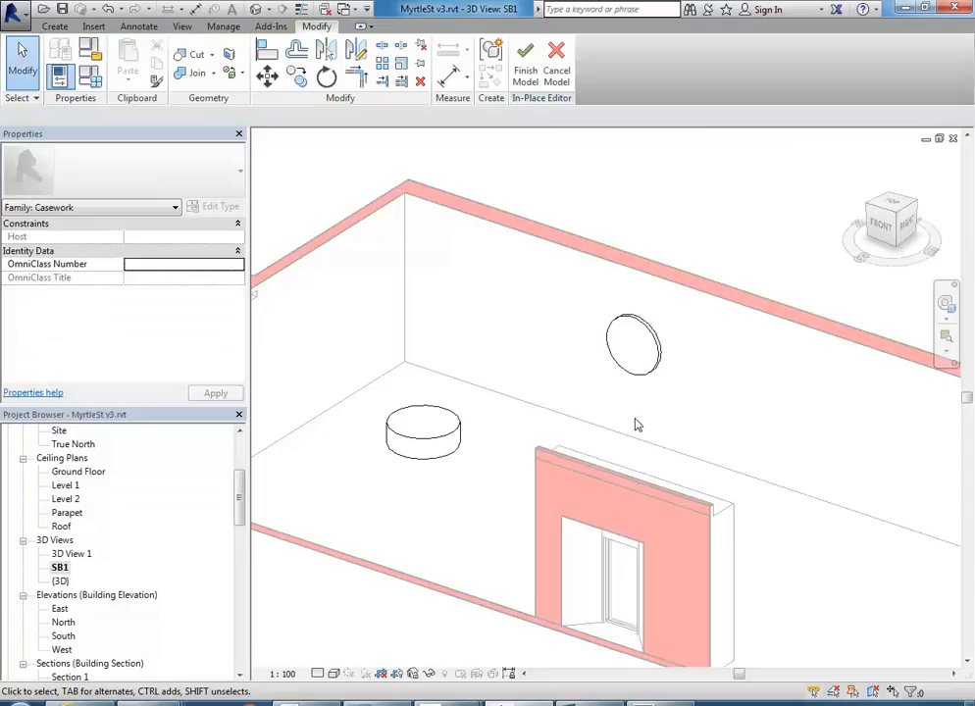
middle_click_drag(638, 425, 585, 386, "shift")
scroll(595, 390, "up", 3)
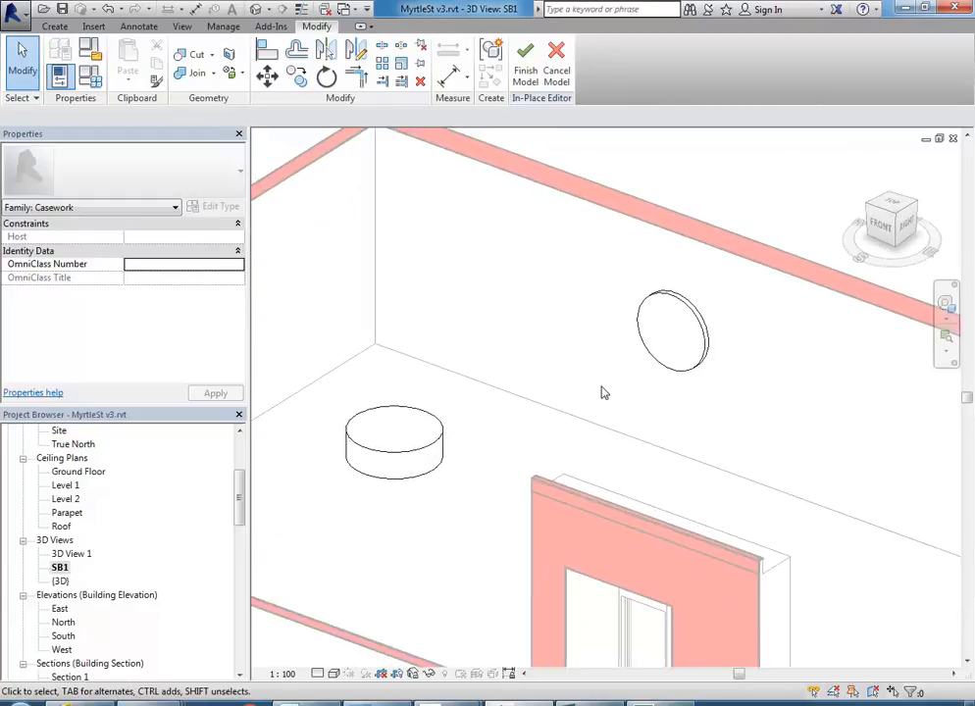
middle_click_drag(541, 426, 501, 424)
middle_click_drag(524, 253, 475, 318)
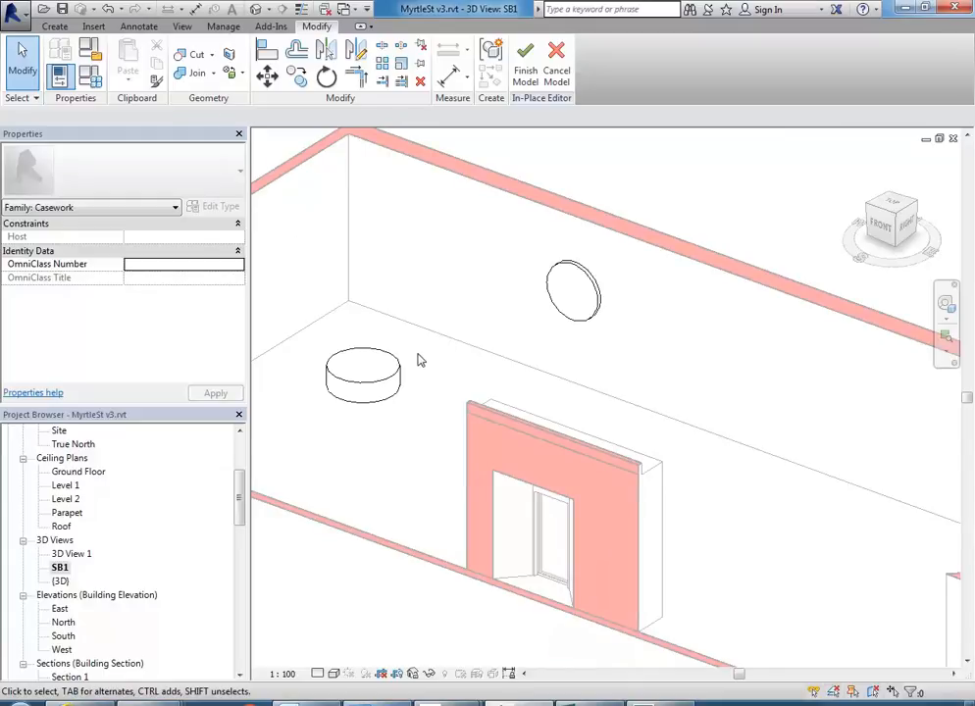
left_click(54, 27)
left_click(131, 65)
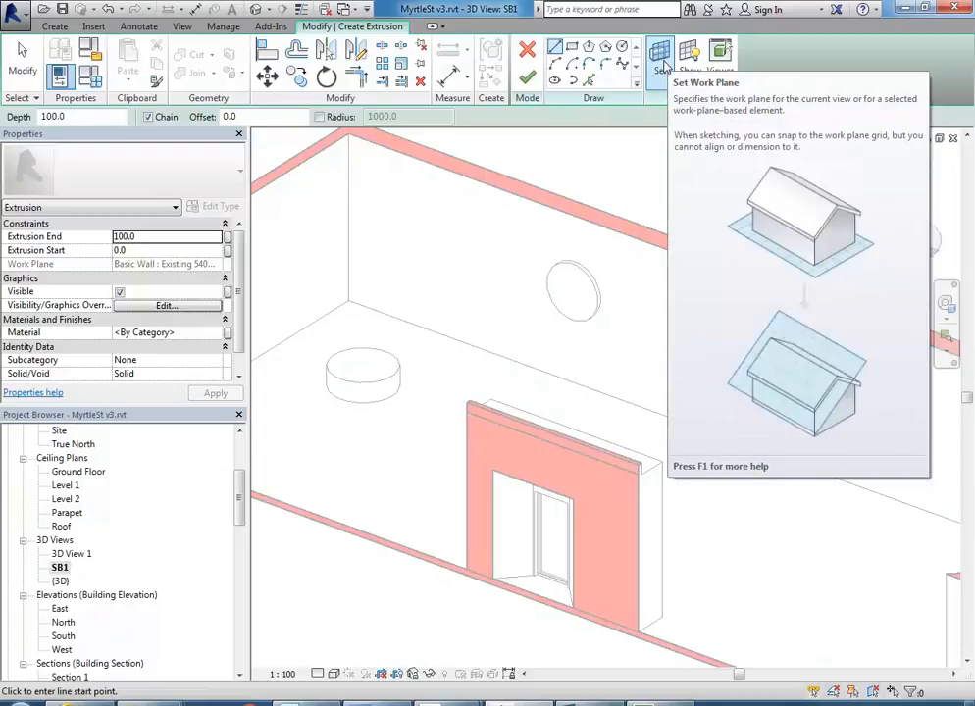
left_click(661, 59)
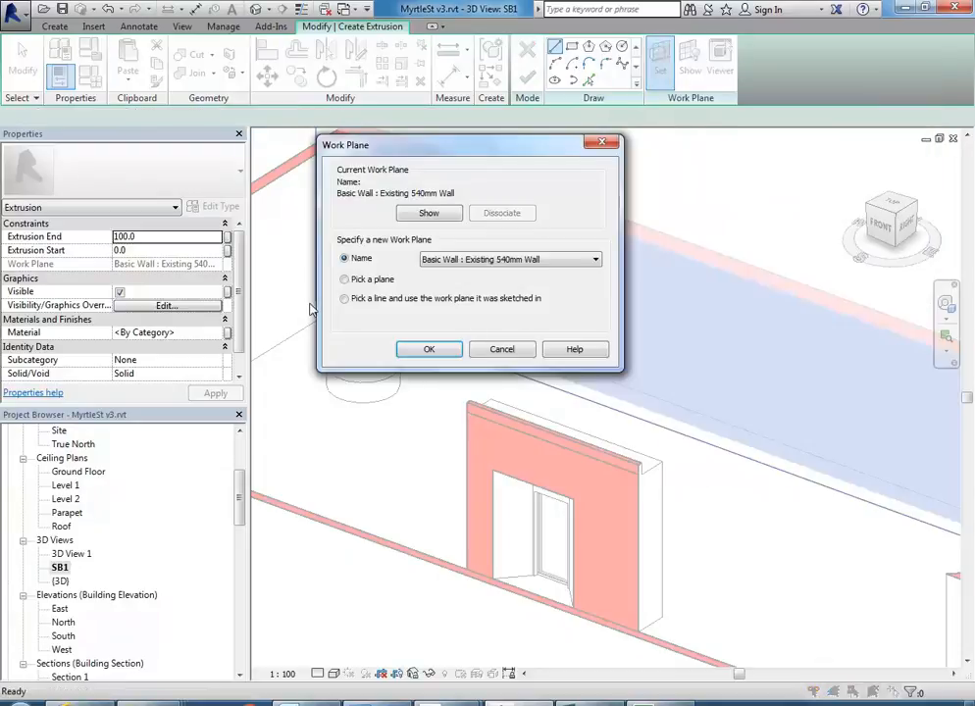
left_click(346, 281)
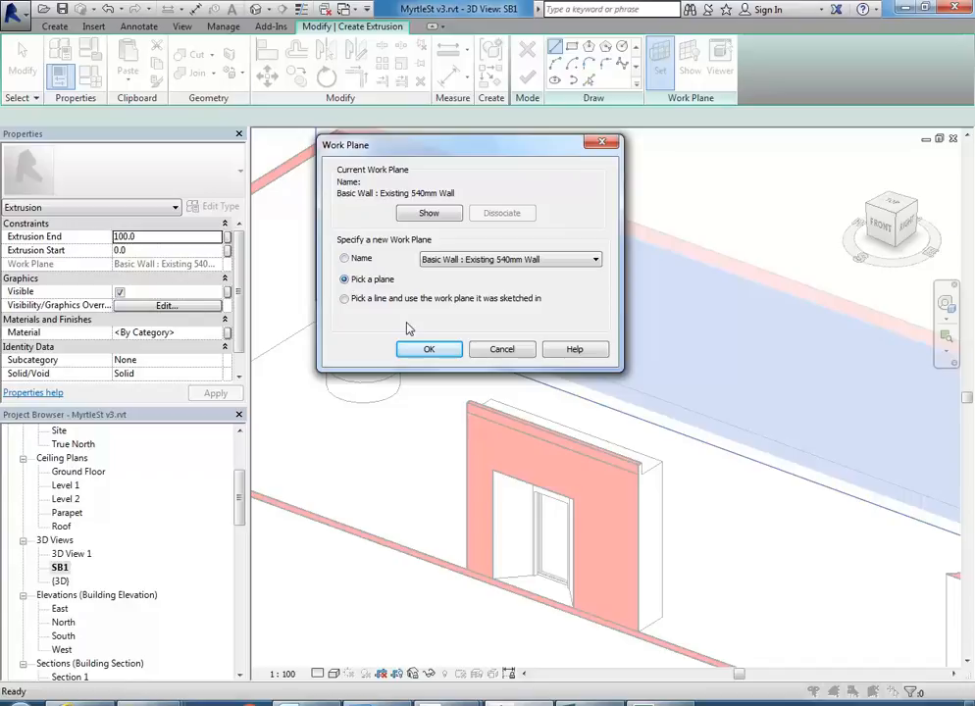
left_click(493, 349)
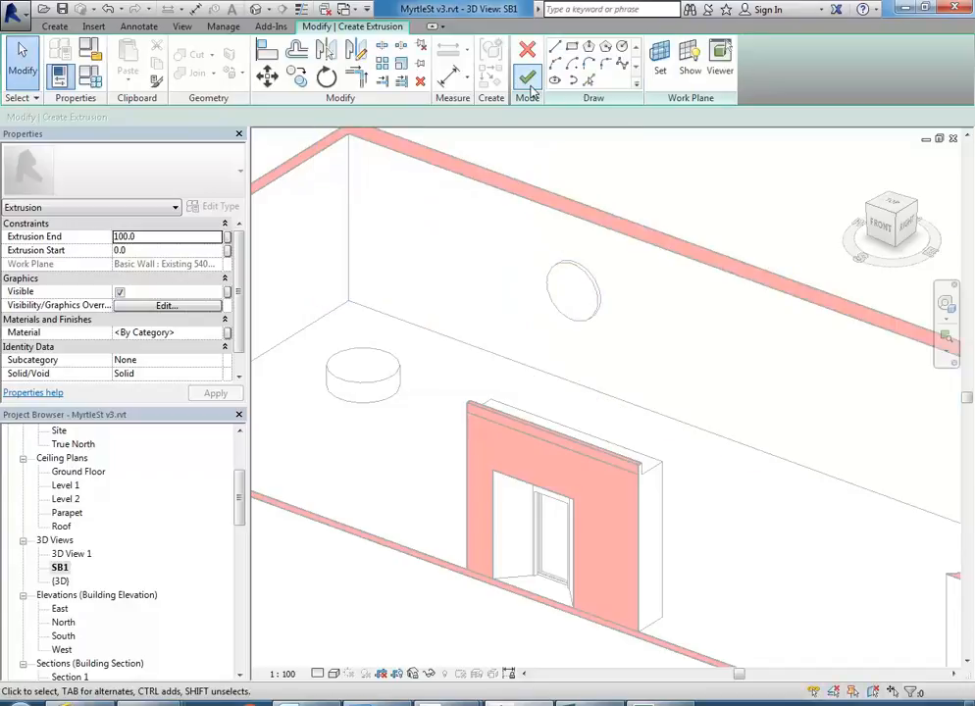
left_click(528, 77)
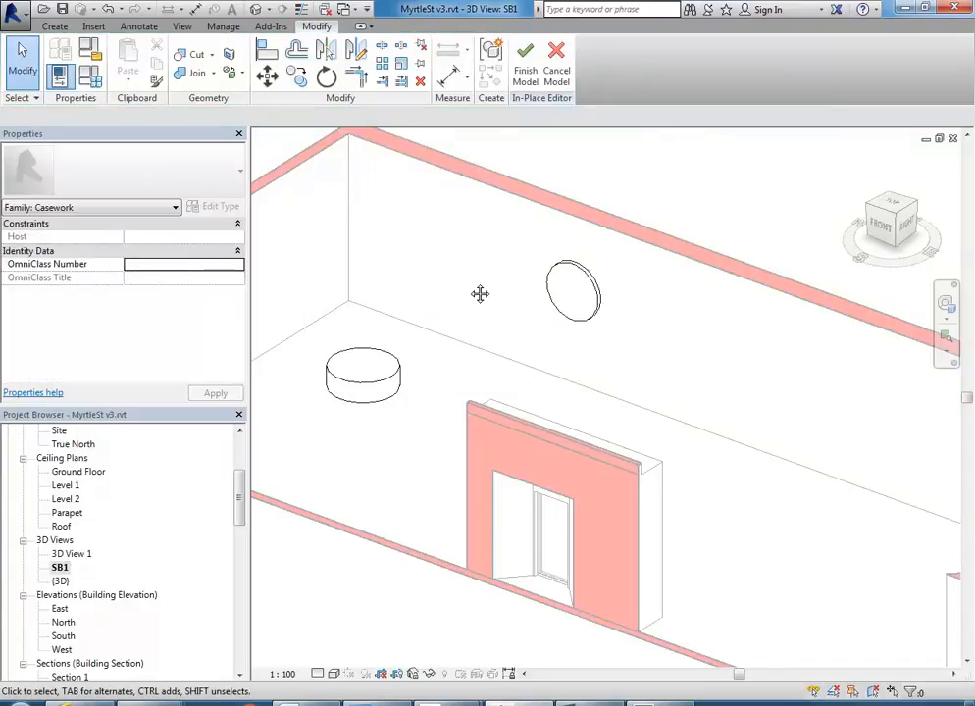
middle_click_drag(478, 294, 508, 292)
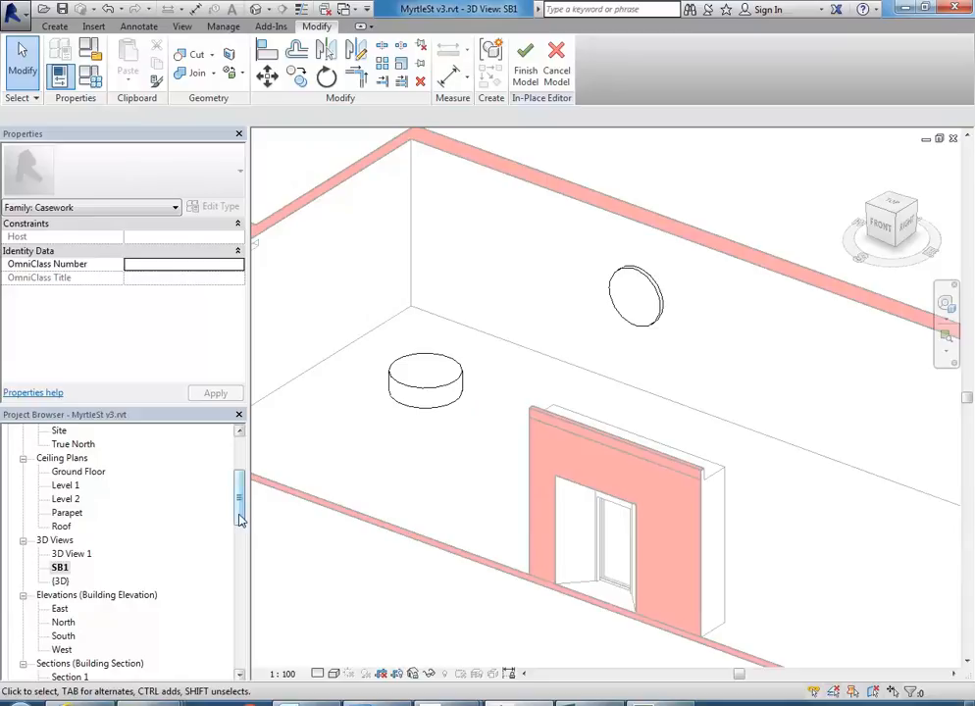
Open the Ground Floor floor plan and frame the interior around the entrance
left_click(54, 27)
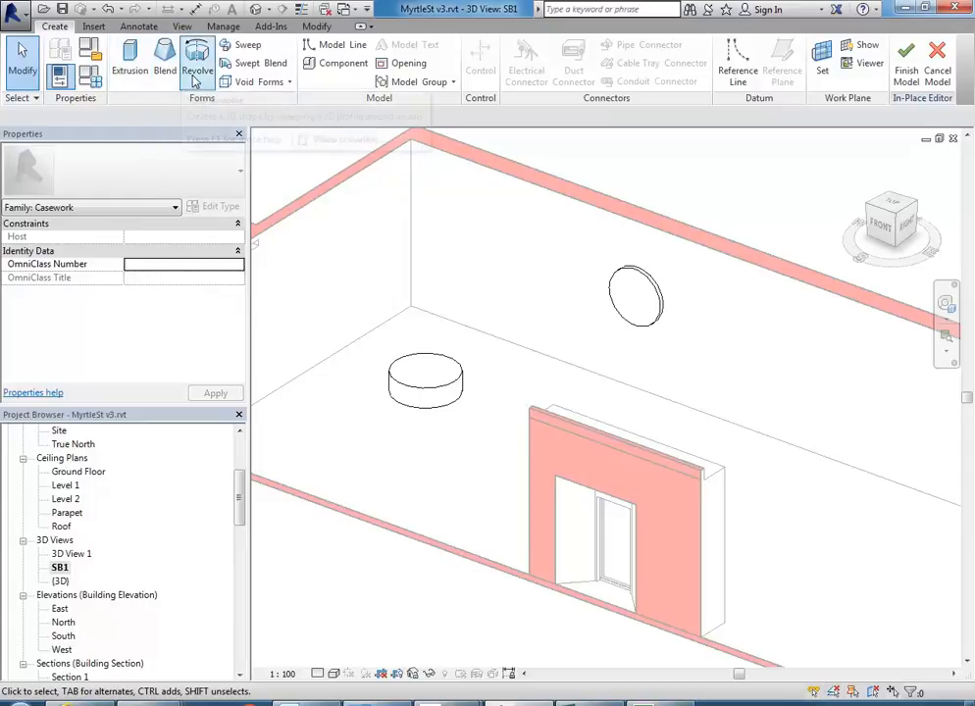
left_click_drag(241, 510, 240, 474)
double_click(78, 471)
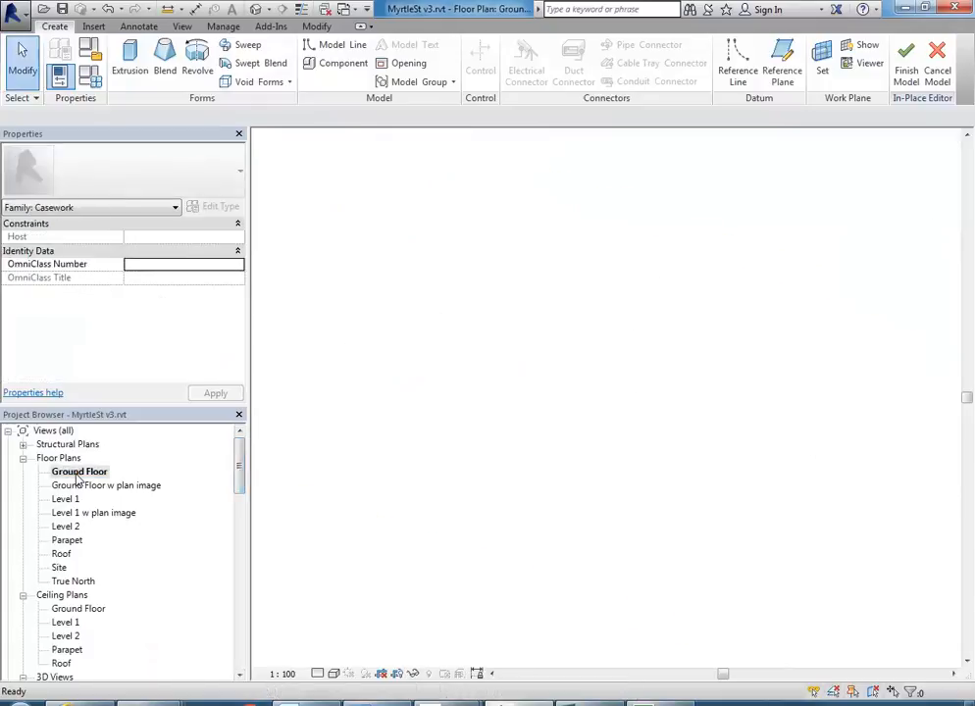
middle_click_drag(626, 398, 516, 371)
scroll(504, 374, "down", 3)
scroll(465, 399, "up", 1)
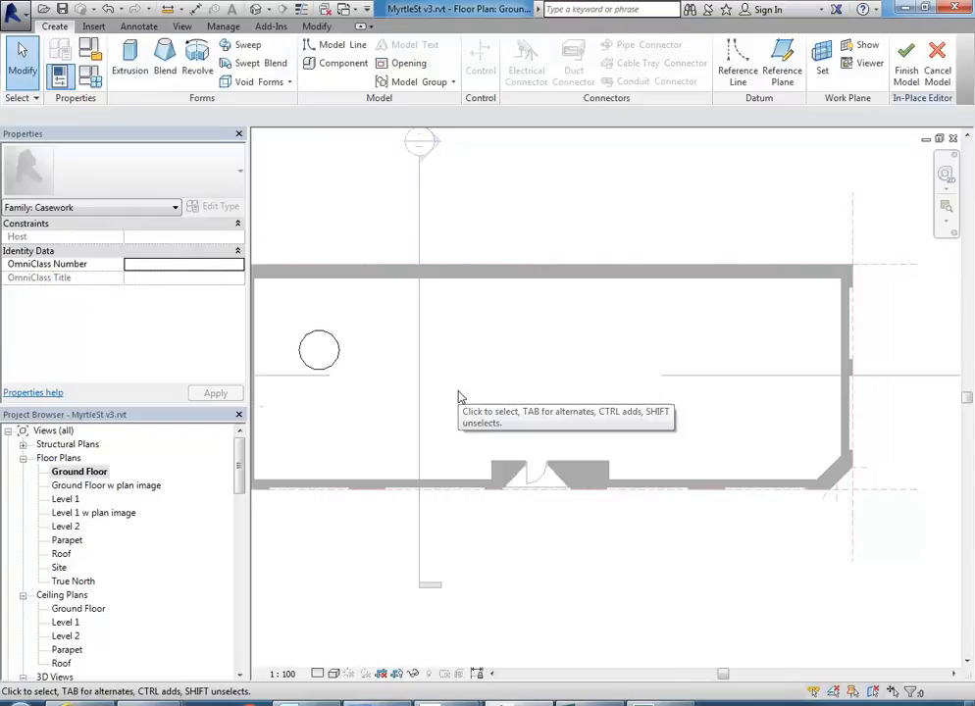
scroll(464, 398, "up", 1)
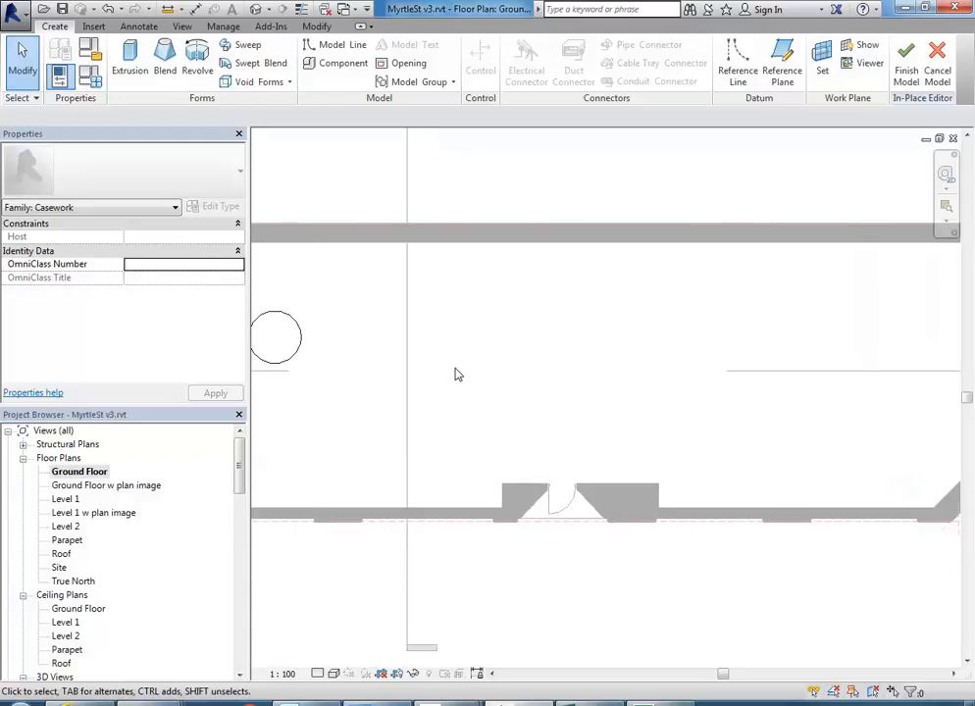
middle_click_drag(456, 374, 475, 370)
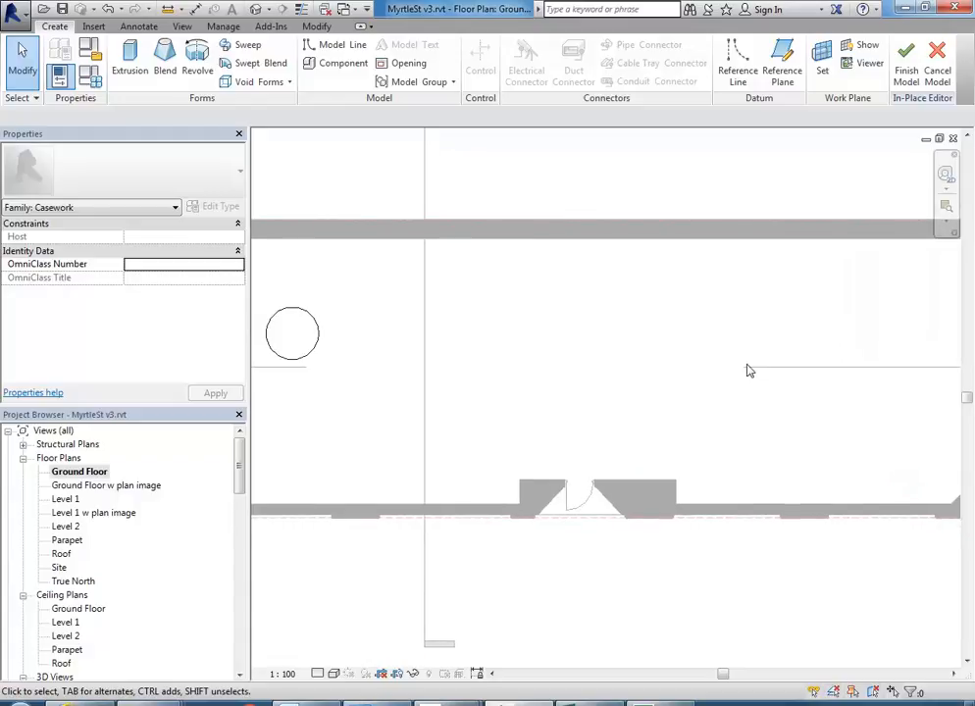
scroll(731, 370, "down", 1)
scroll(537, 346, "up", 2)
middle_click_drag(537, 346, 536, 365)
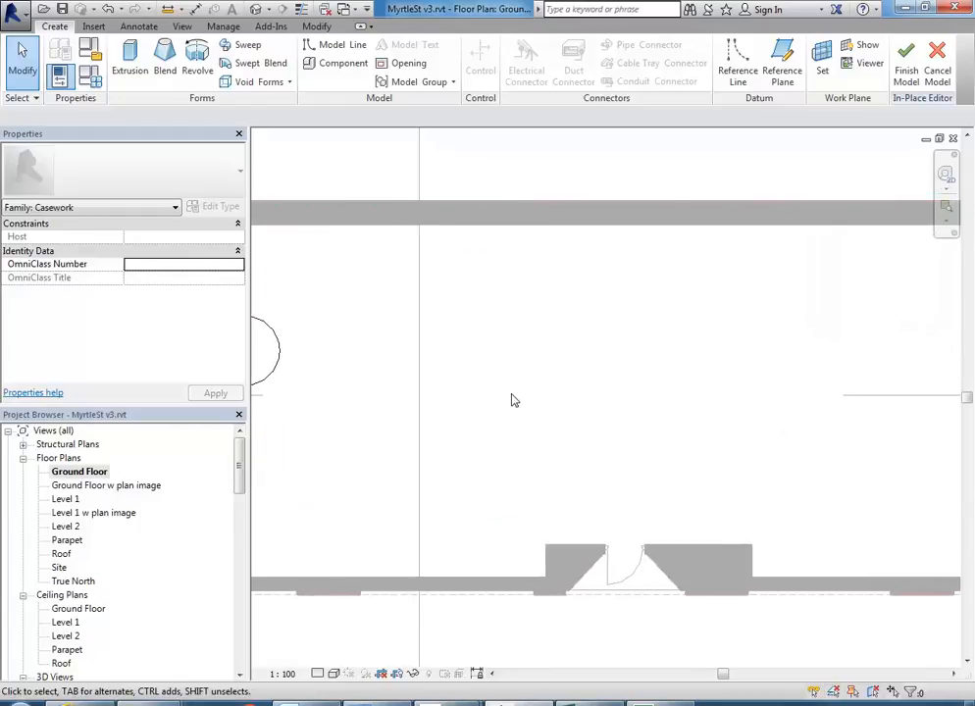
middle_click_drag(510, 388, 524, 375)
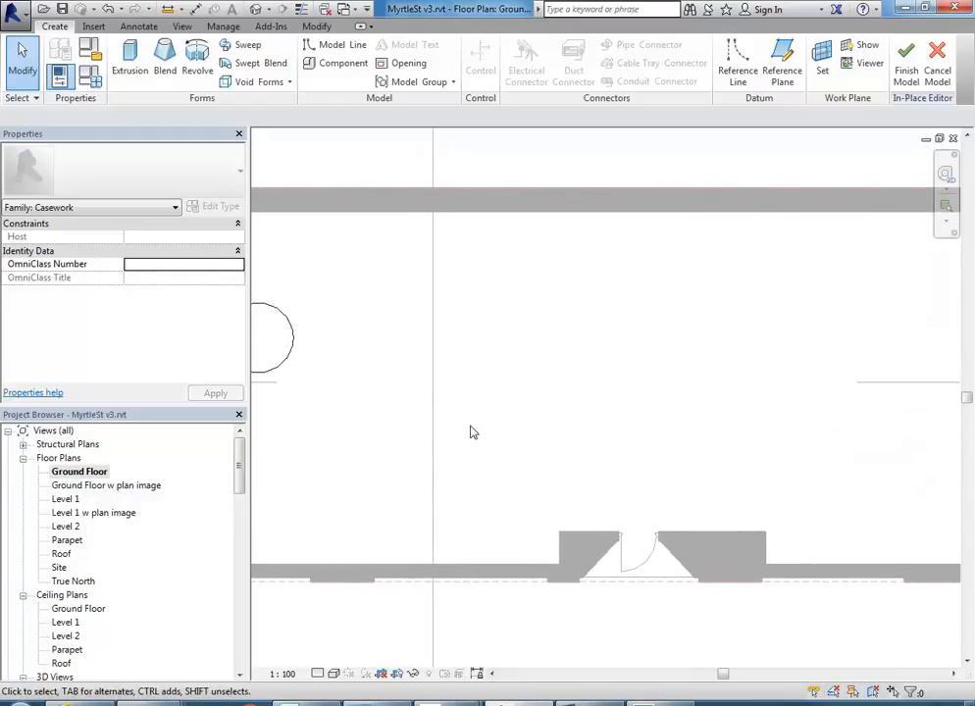
scroll(491, 438, "up", 1)
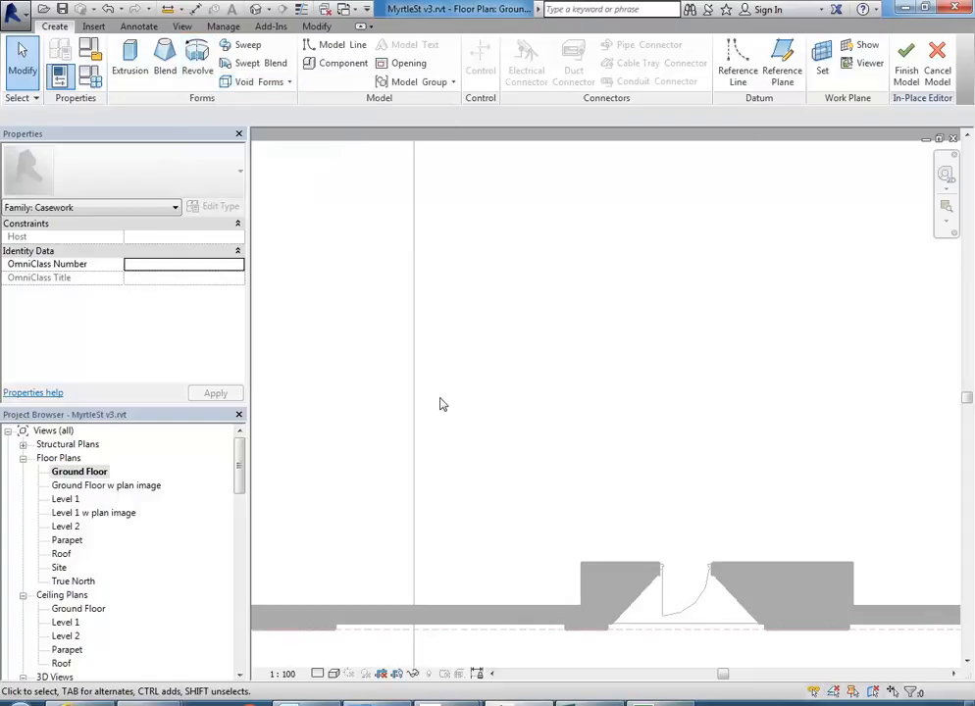
scroll(475, 375, "down", 2)
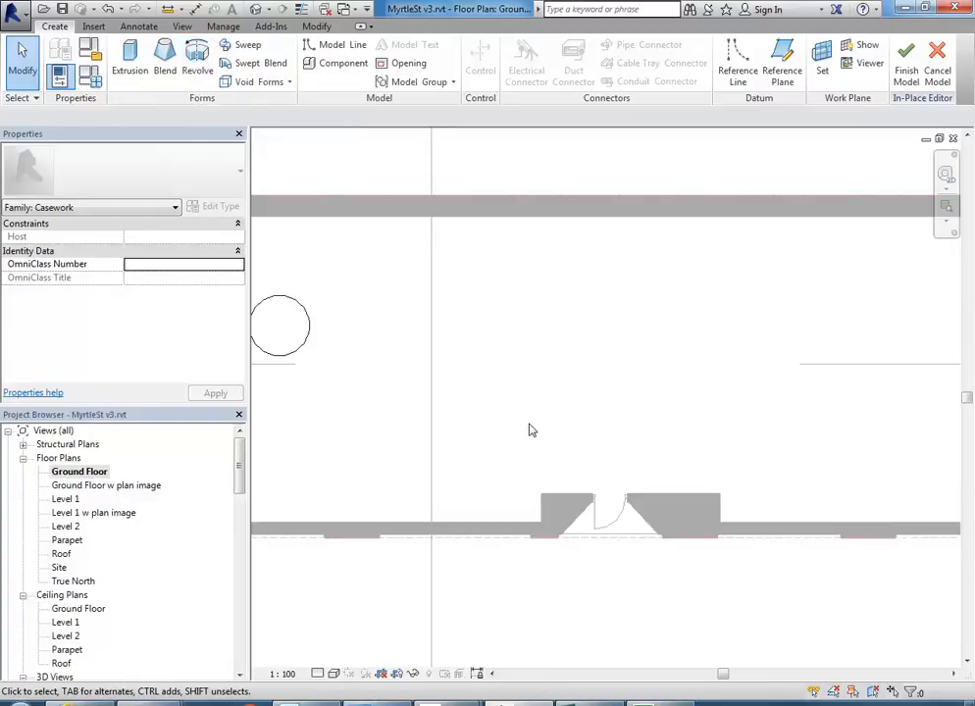
Start a solid revolve and sketch a 2400 mm vertical boundary line near the entrance, plus a horizontal line running from its lower end toward the entrance
left_click(198, 69)
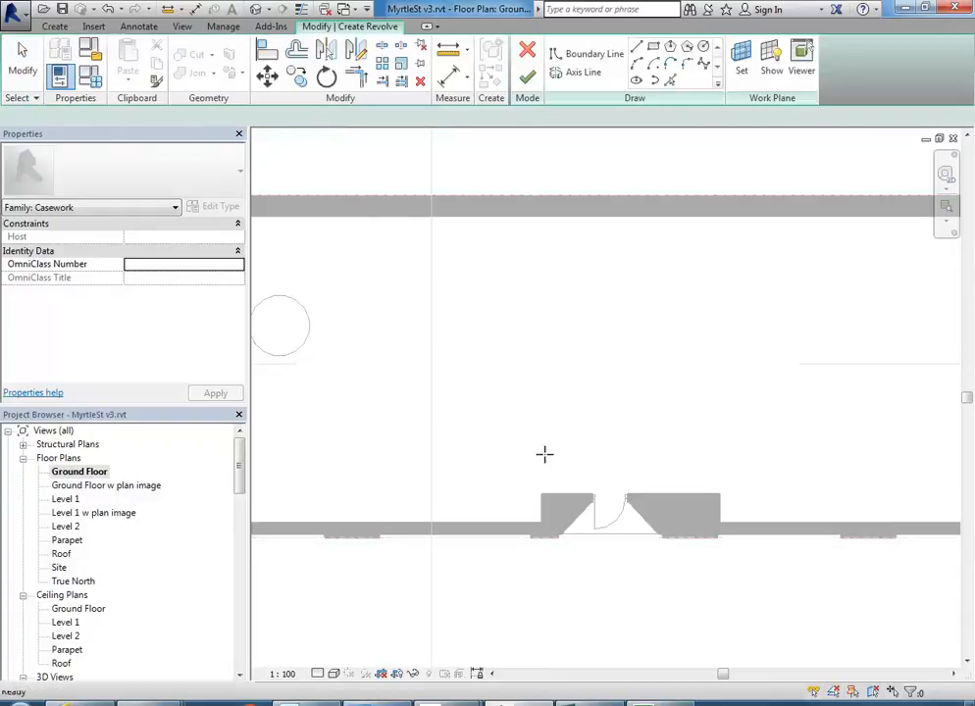
scroll(431, 382, "up", 1)
left_click(465, 377)
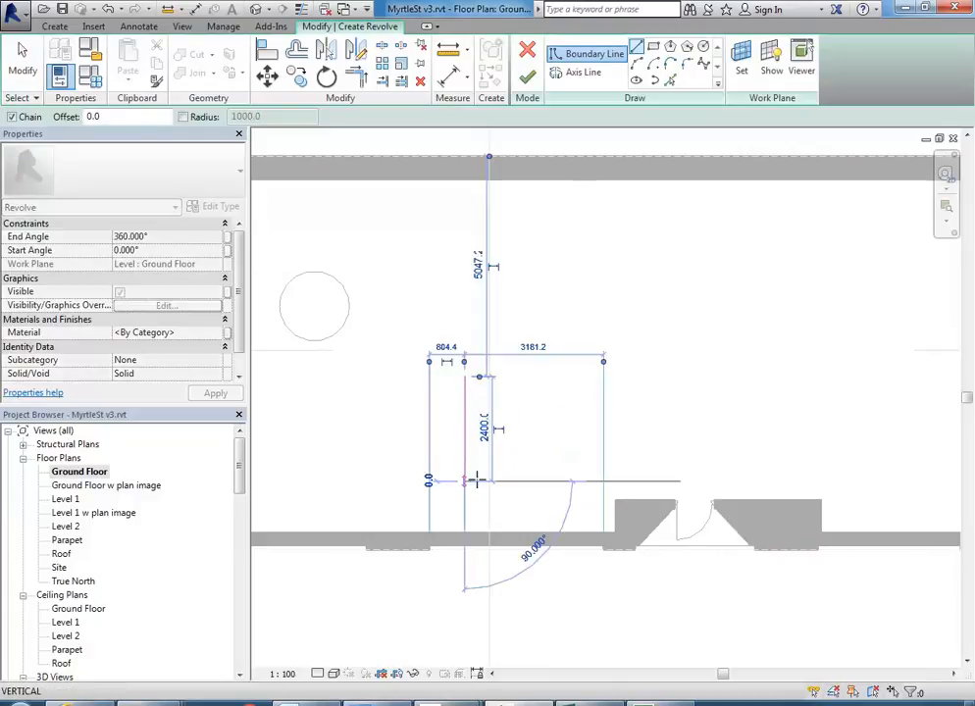
left_click(465, 482)
scroll(520, 475, "up", 2)
left_click(550, 487)
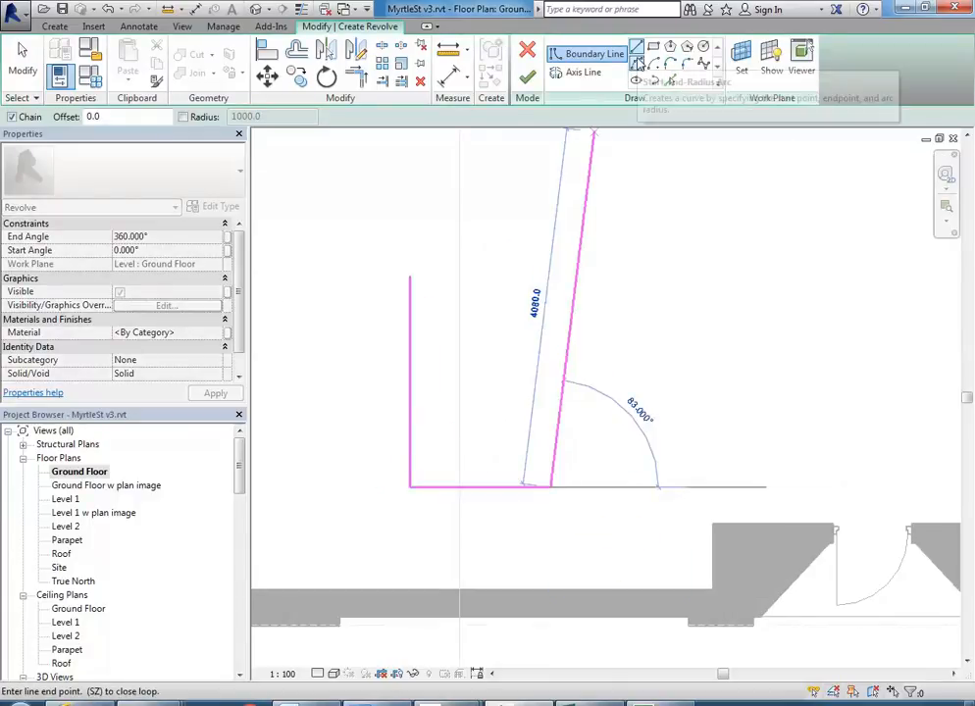
Close the revolve boundary with an inward-curving arc of about 1495 mm radius and a horizontal line back to the vertical line's upper end
left_click(636, 64)
left_click(550, 272)
left_click(495, 371)
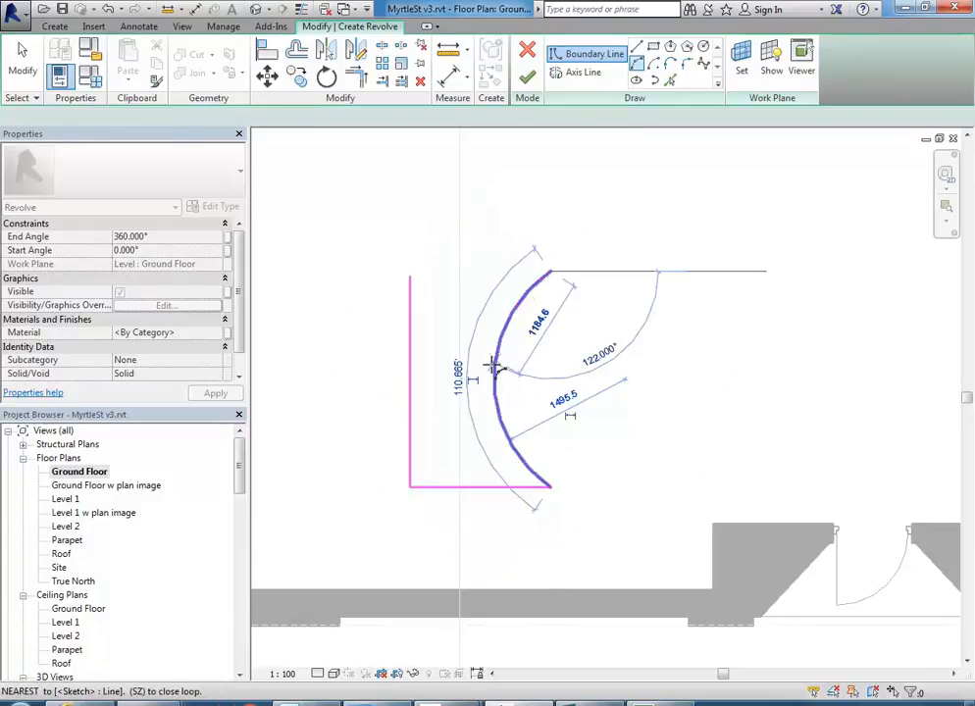
left_click(636, 48)
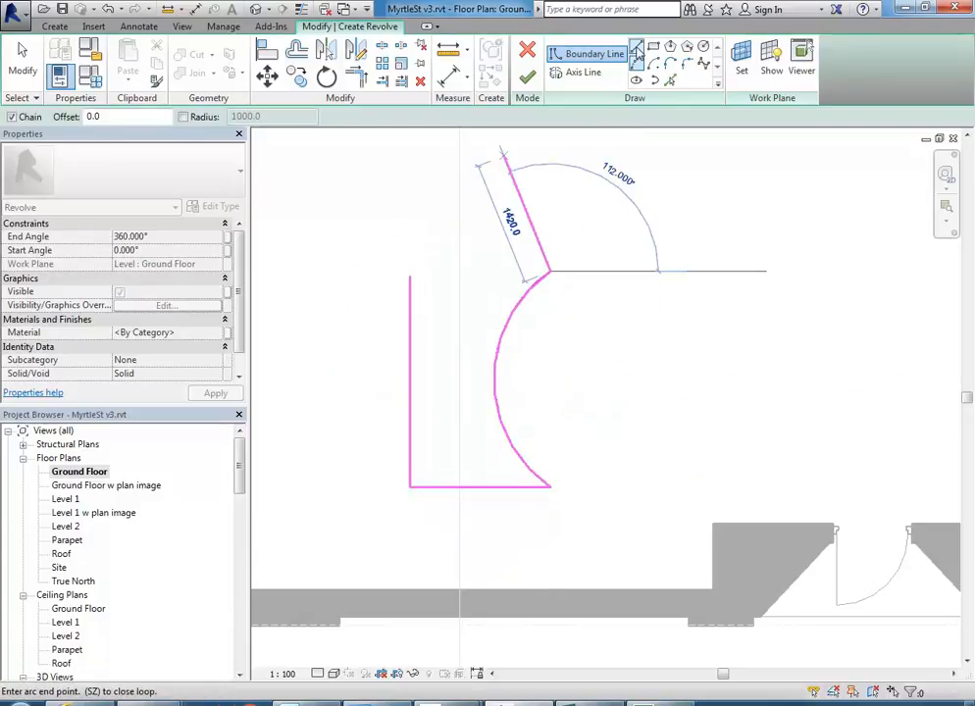
left_click(437, 272)
key("Escape")
key("Escape")
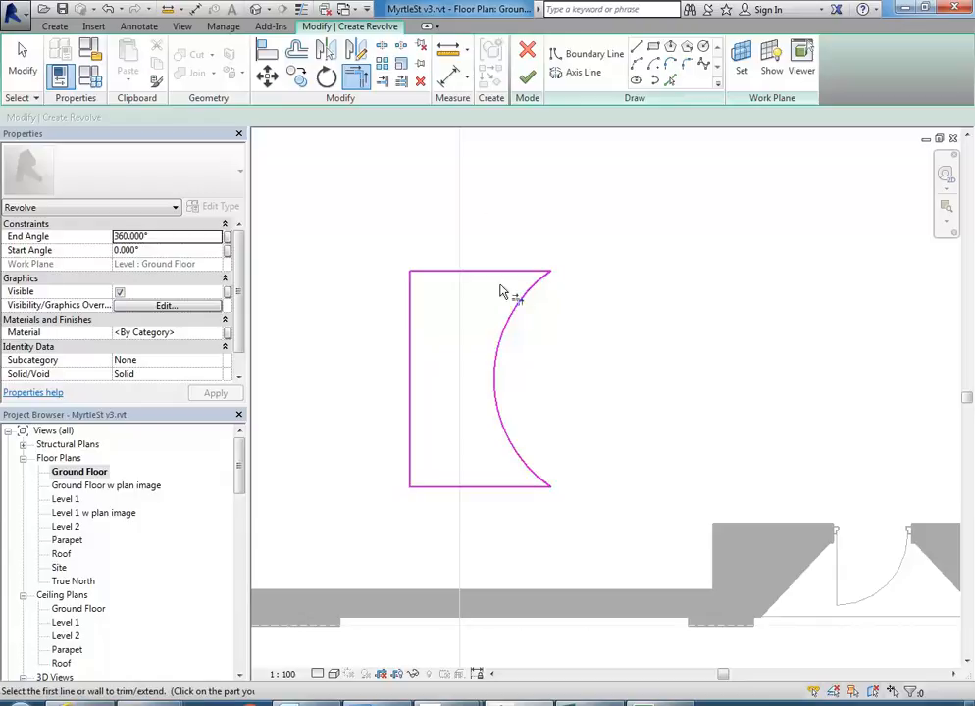
Draw the revolve's axis line about 3680 mm long along the profile's straight vertical side, starting at its lower corner and extending past its upper corner
left_click(574, 75)
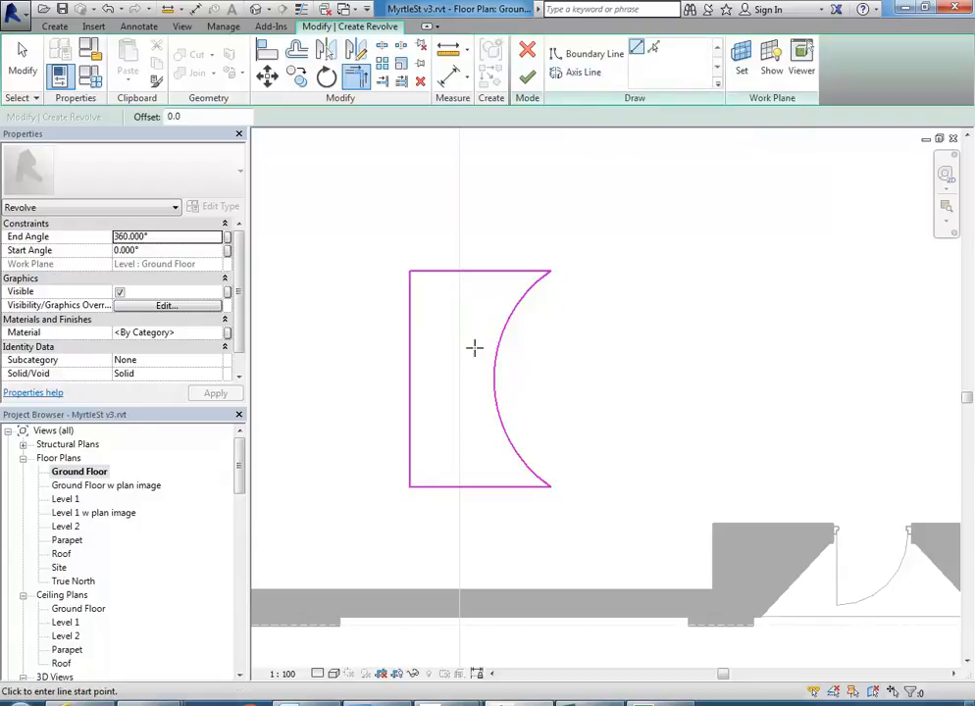
left_click(409, 488)
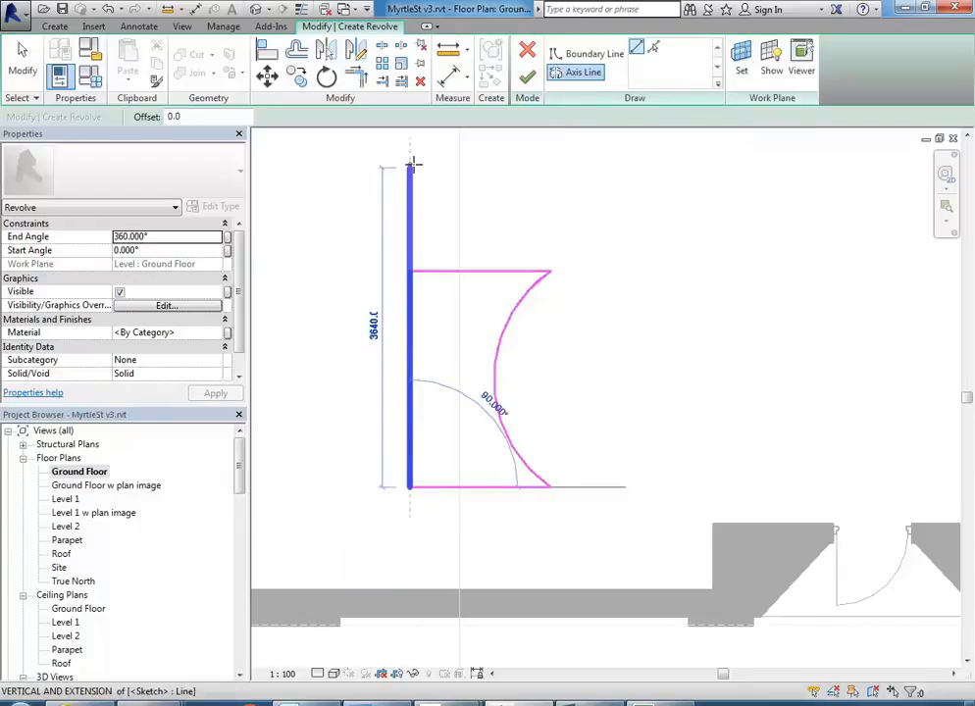
left_click(410, 163)
right_click(363, 217)
left_click(384, 226)
right_click(383, 226)
left_click(403, 235)
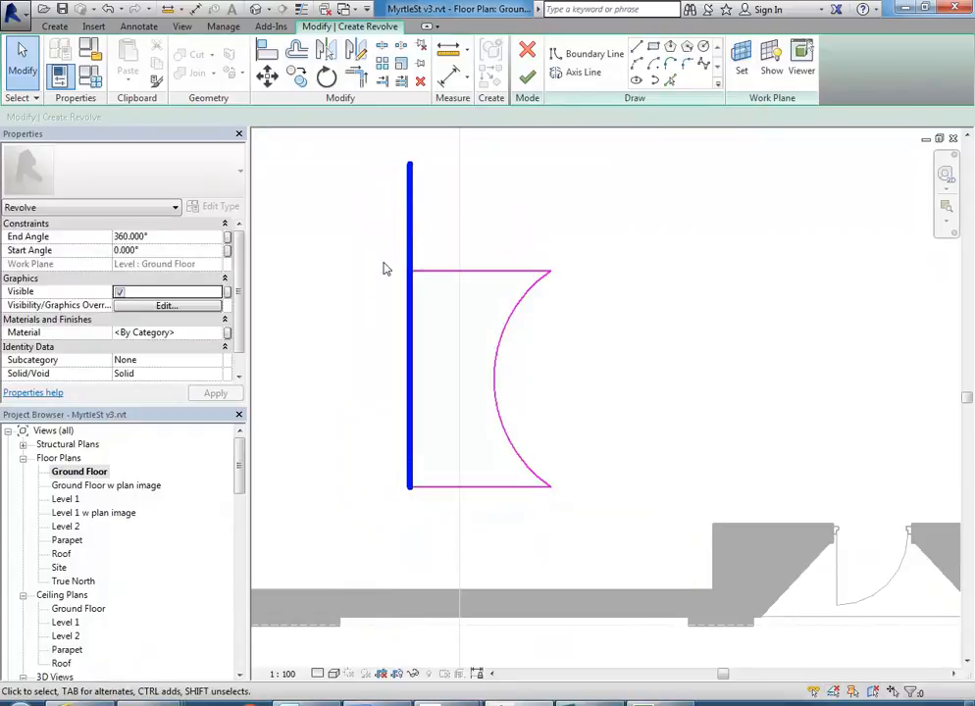
Check the revolve sketch's boundary and axis of rotation, and finish the revolve
left_click_drag(355, 234, 599, 569)
left_click(411, 240)
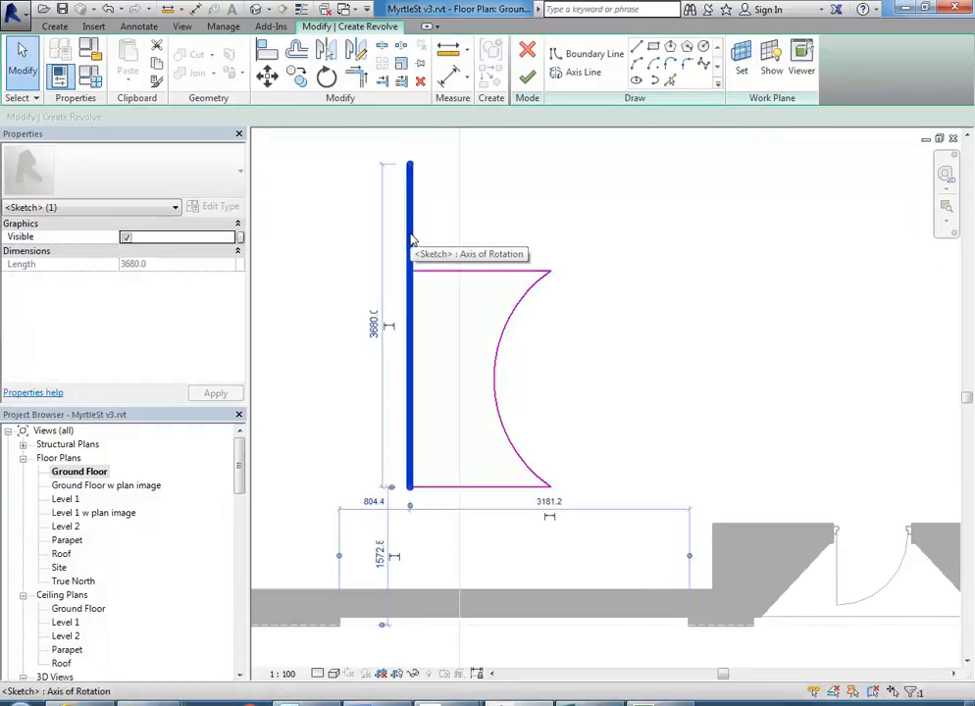
left_click(431, 232)
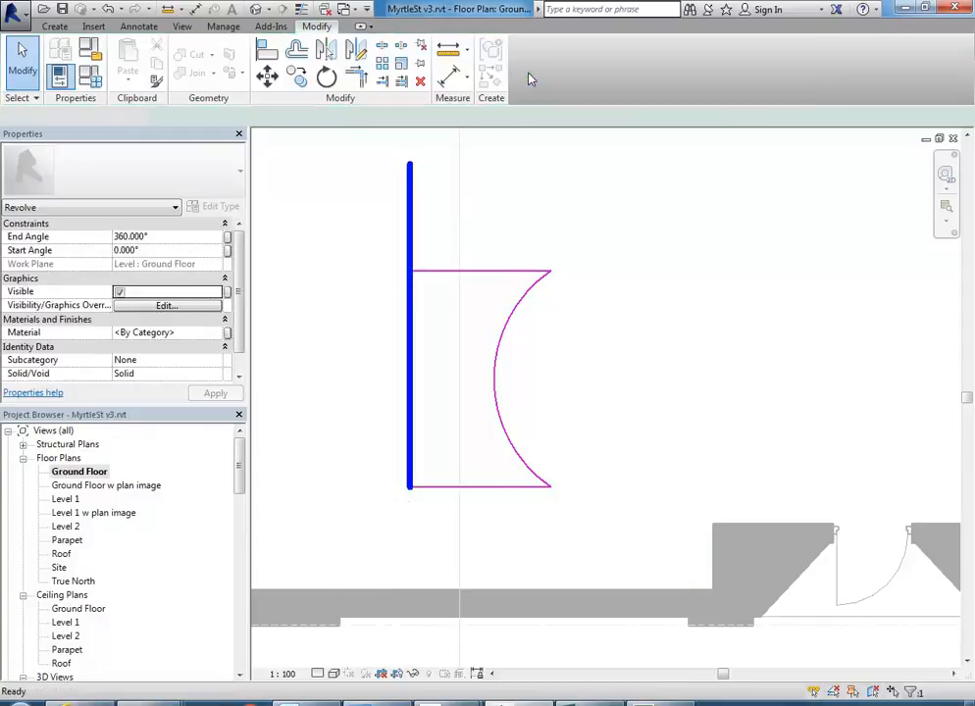
left_click(527, 79)
Inspect the finished revolve in the SB1 3D view and delete it
left_click_drag(240, 462, 243, 513)
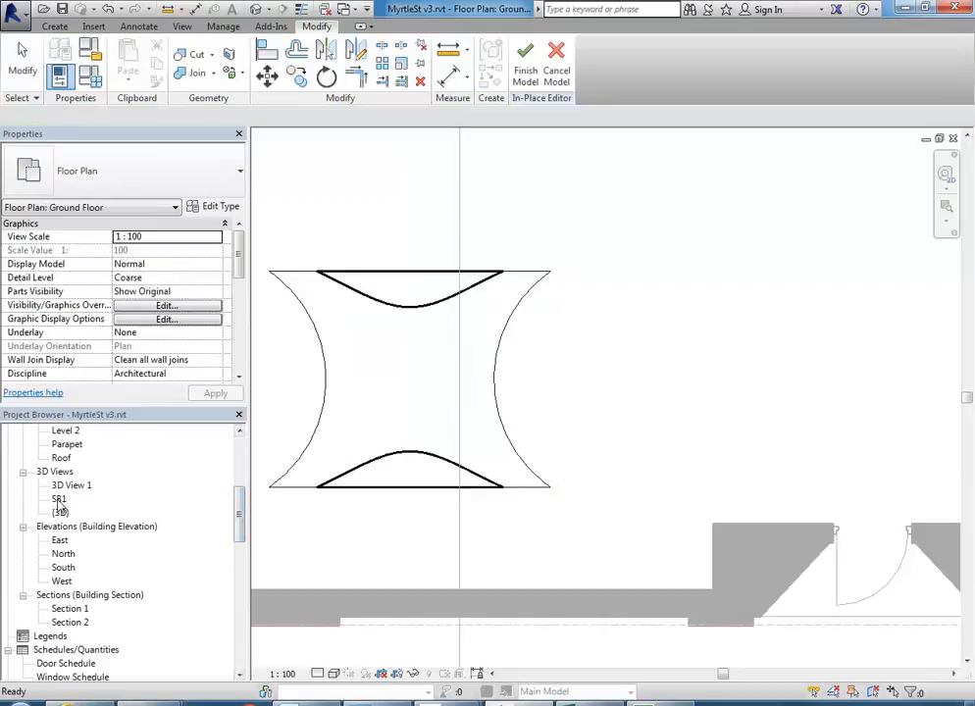
double_click(59, 500)
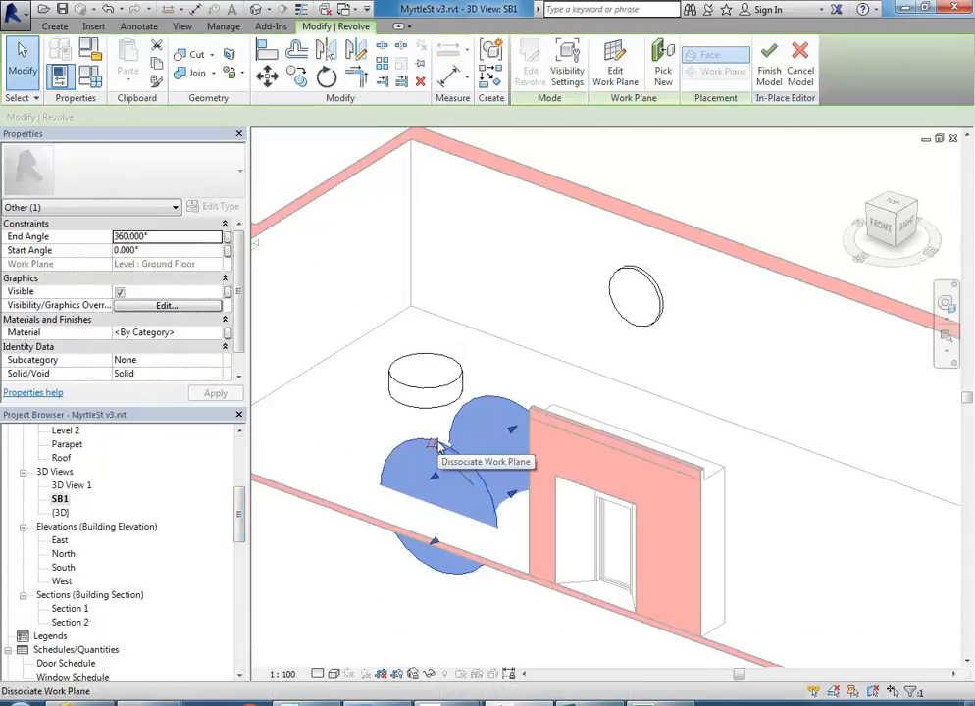
middle_click_drag(442, 437, 457, 331, "shift")
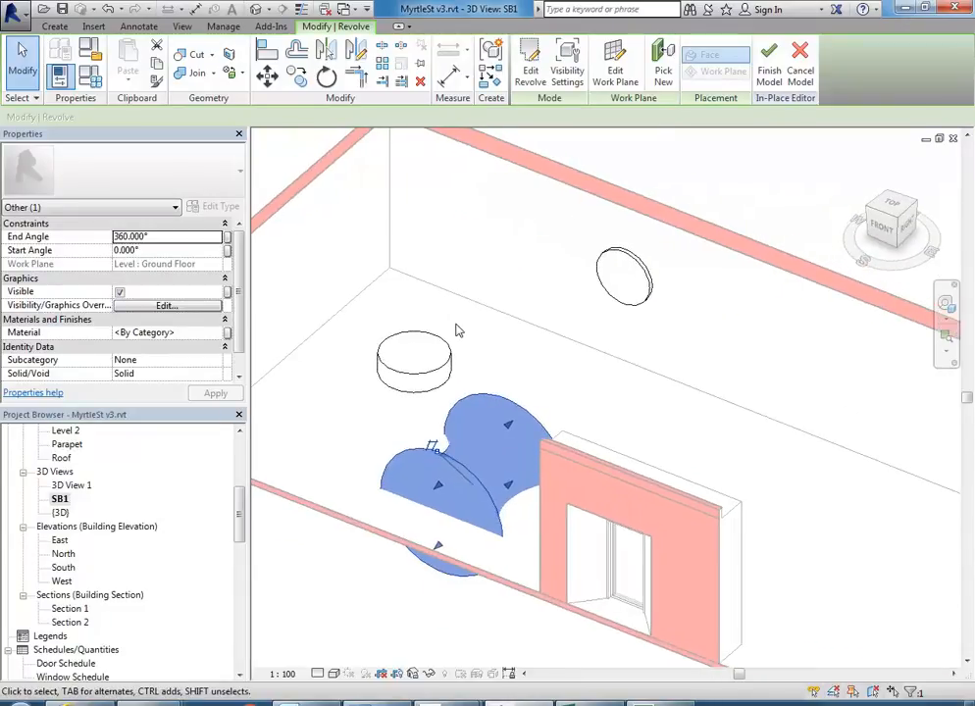
key("Delete")
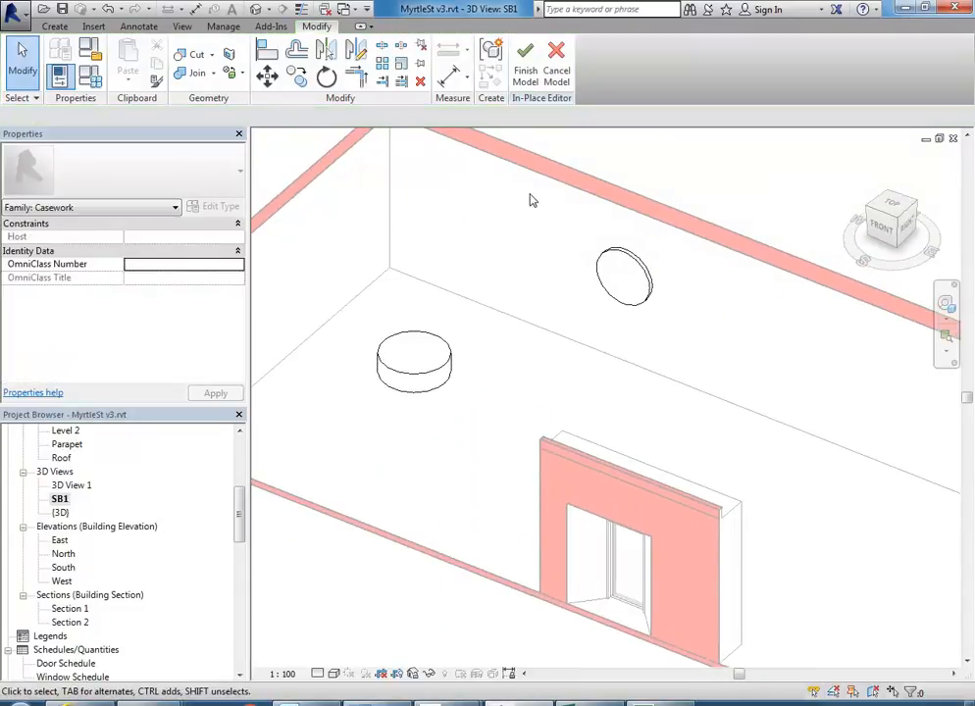
Draw a horizontal reference plane in the Ground Floor plan, between the circular unit and the entrance
left_click_drag(240, 515, 241, 444)
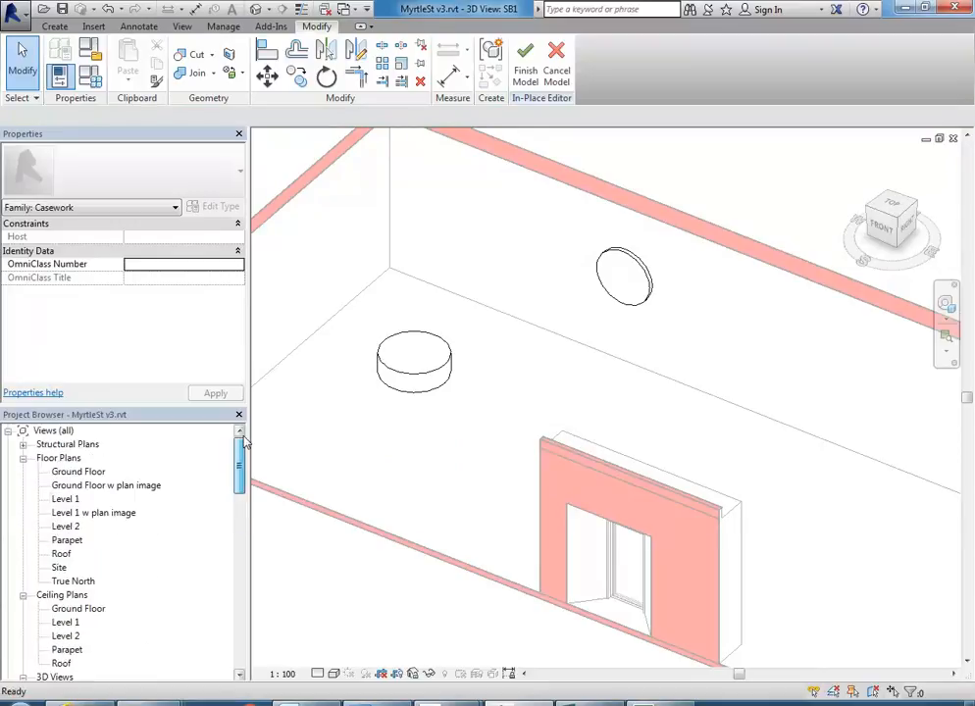
double_click(79, 472)
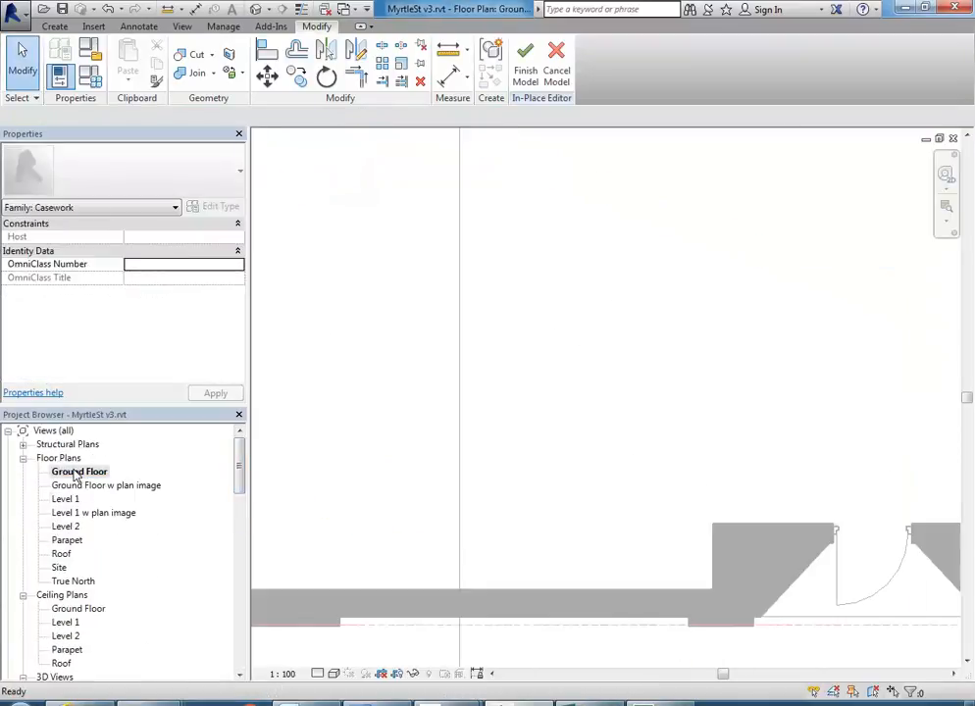
scroll(506, 466, "down", 2)
middle_click_drag(514, 455, 576, 503)
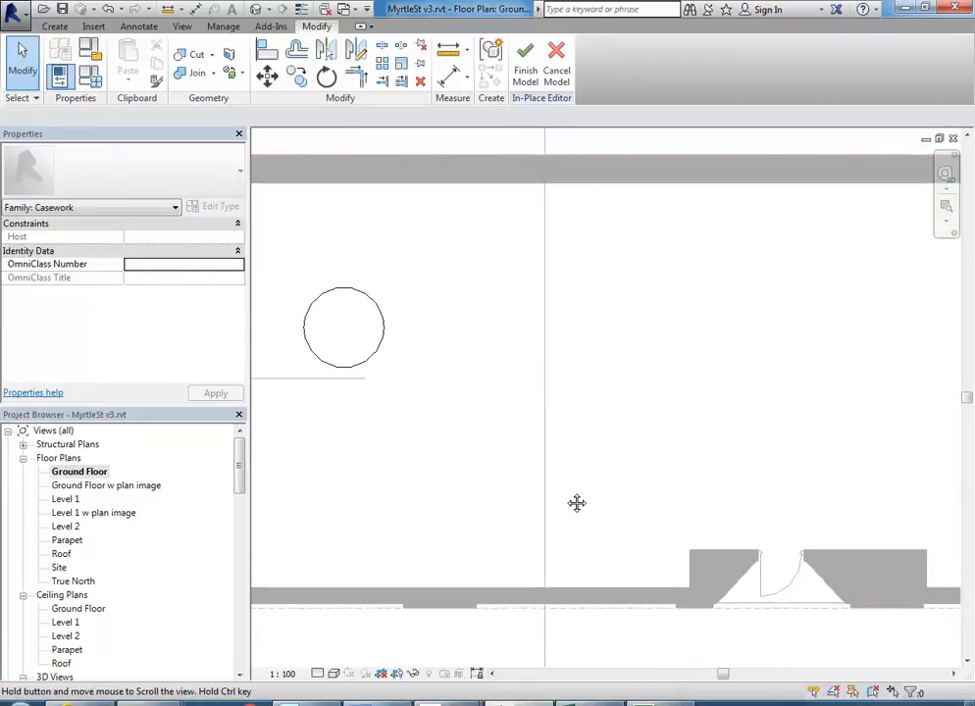
left_click(55, 26)
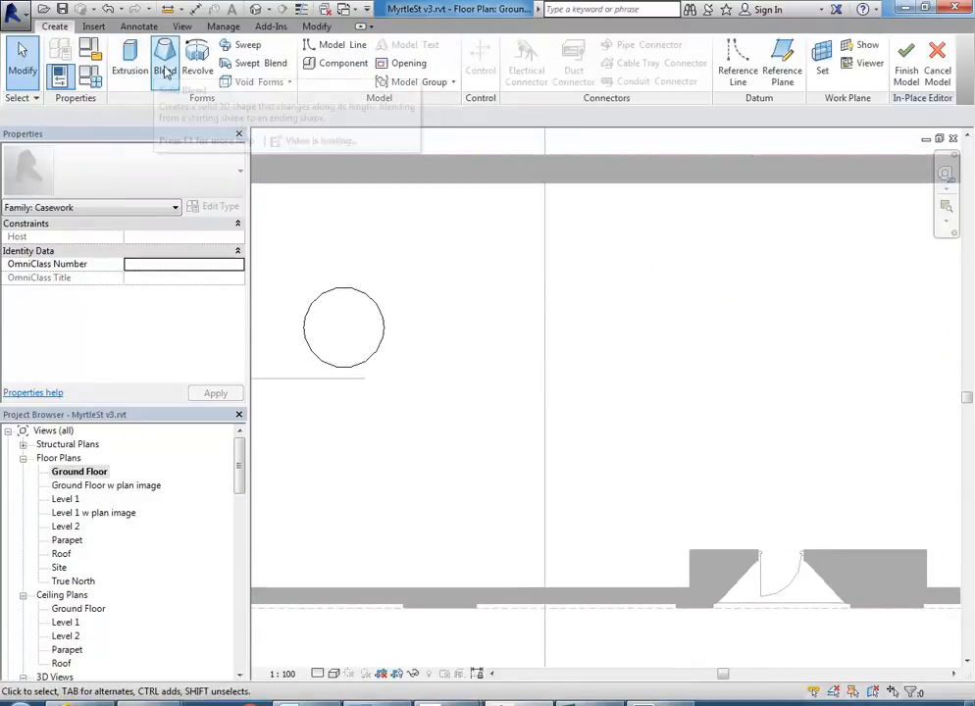
middle_click_drag(425, 305, 414, 309)
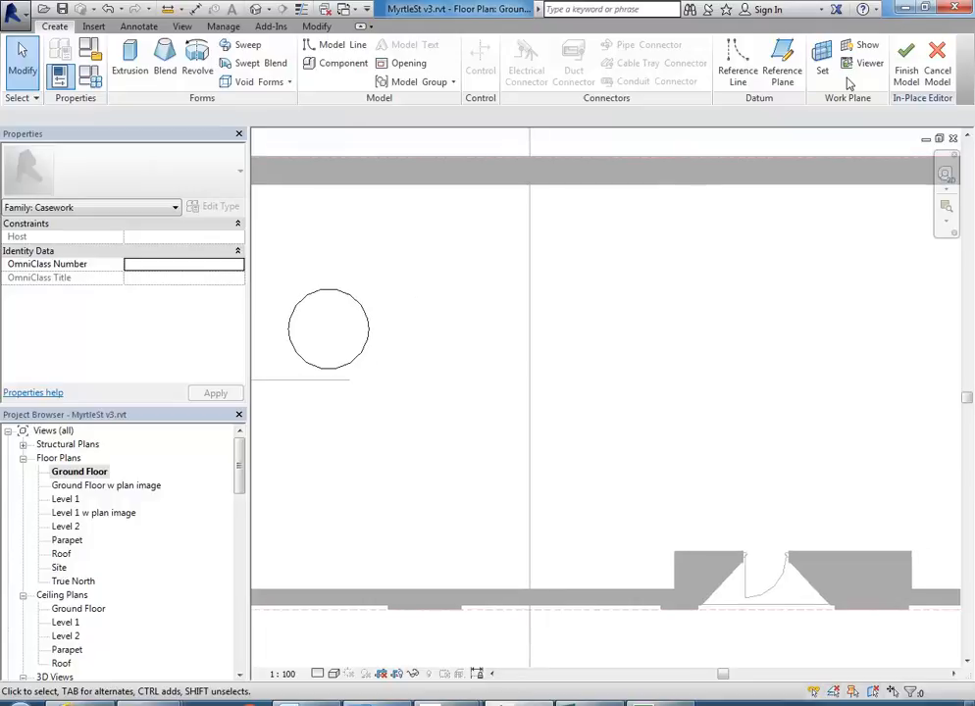
left_click(782, 71)
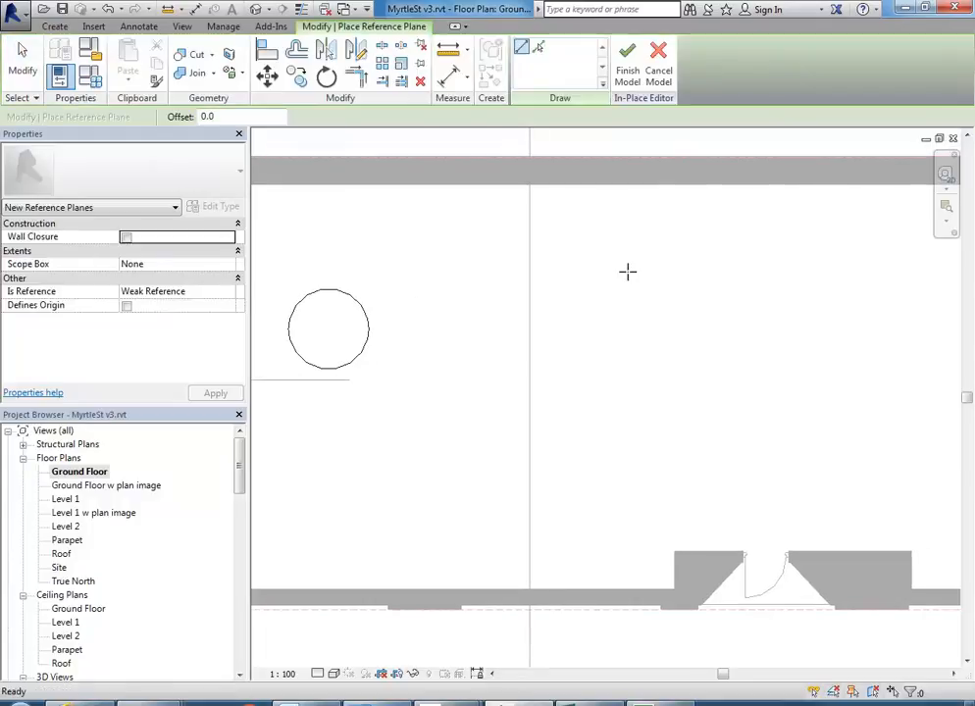
left_click(442, 400)
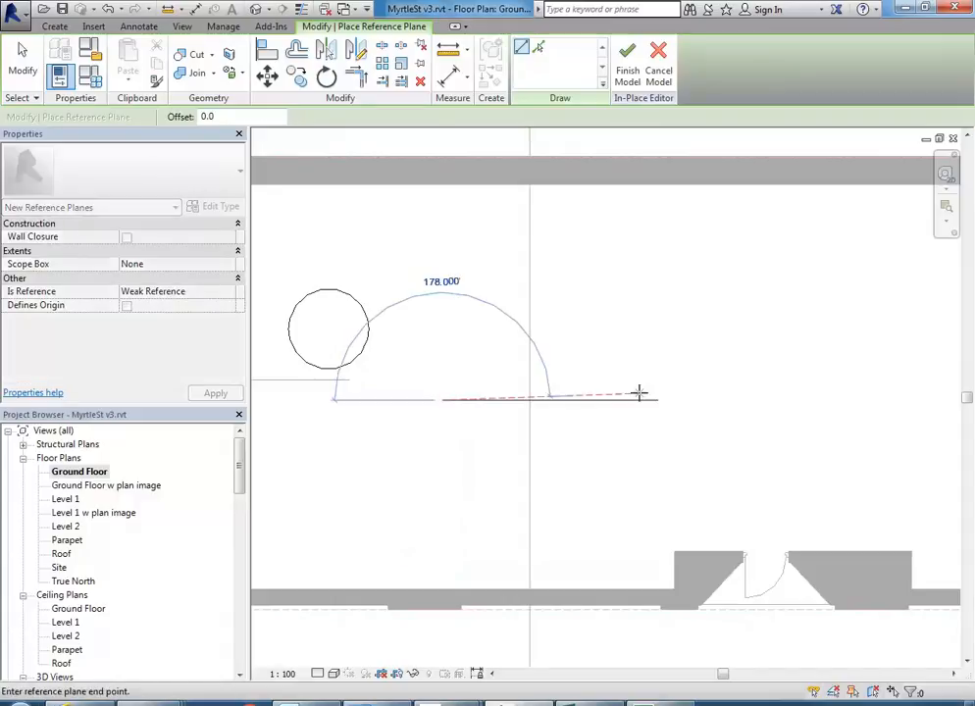
left_click(661, 399)
right_click(624, 283)
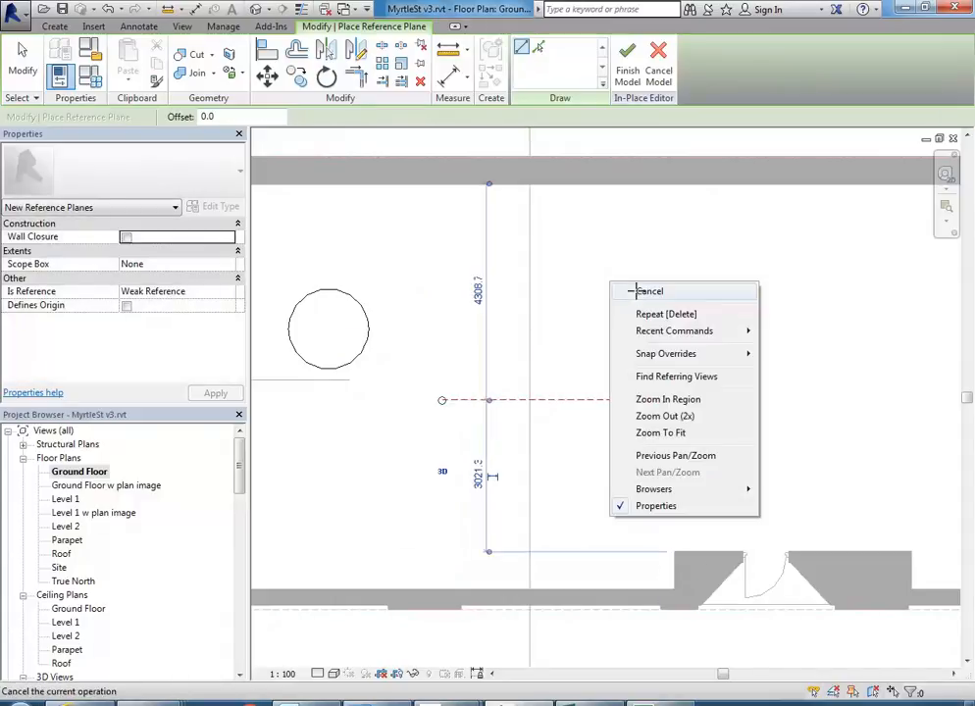
left_click(648, 291)
Nudge the reference plane upward and to the right in plan, to about 3180 mm from the entrance block's inner face
left_click(592, 401)
key("Up")
key("Up")
key("Right")
key("Right")
key("Right")
key("Right")
key("Right")
key("Right")
middle_click_drag(592, 405, 621, 392)
scroll(580, 385, "up", 2)
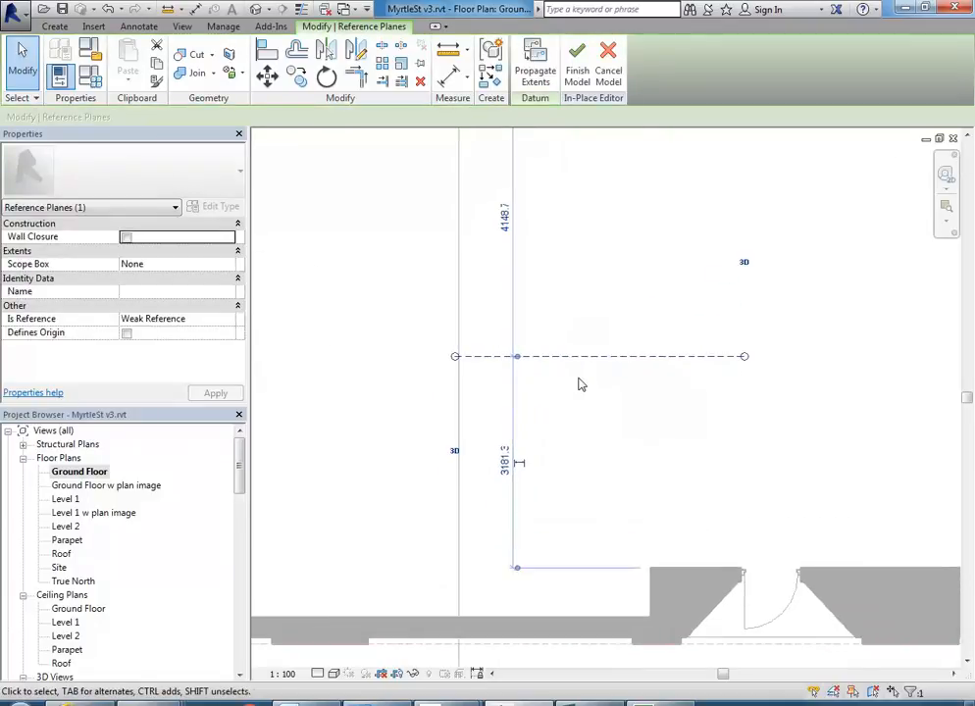
Name the reference plane "Spindle Column Plane" and check its label in the plan
left_click(139, 291)
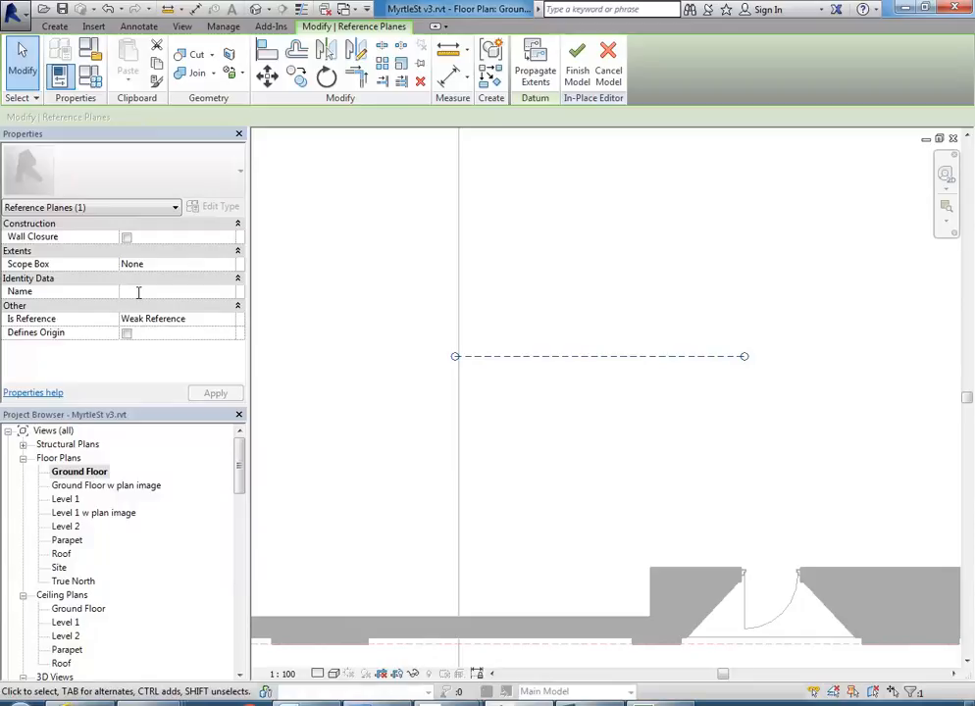
type("Spindle Column")
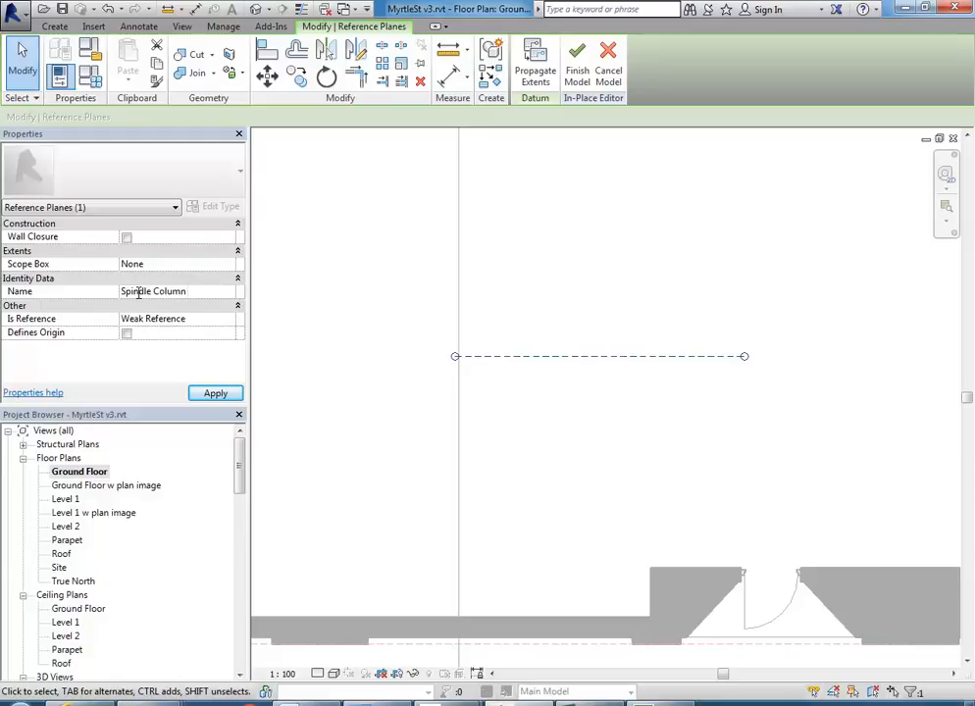
type("e")
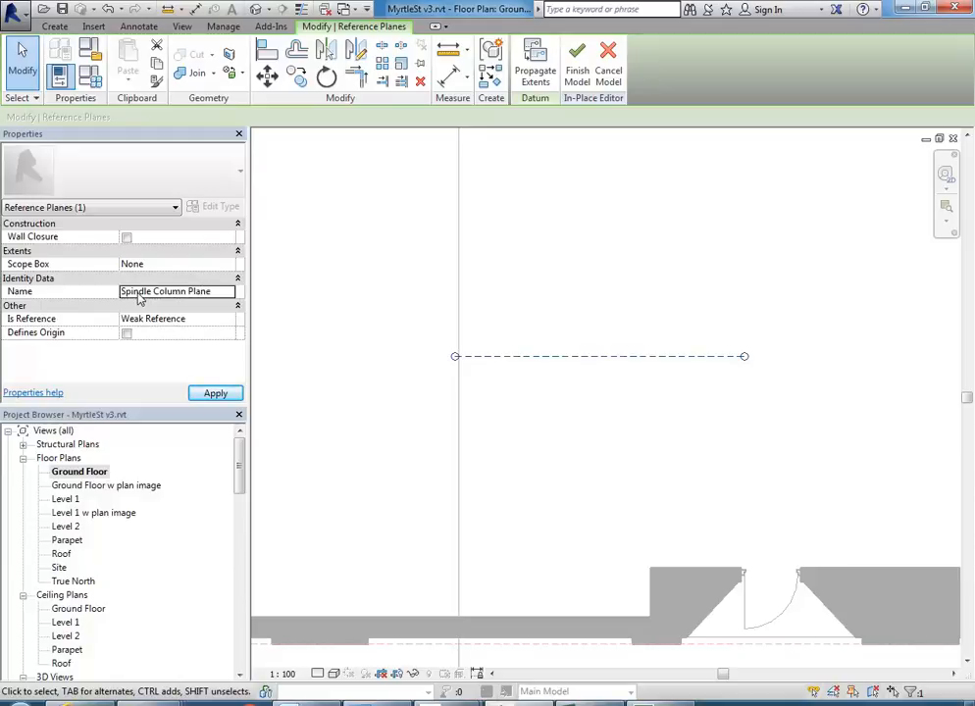
left_click(654, 397)
left_click(638, 357)
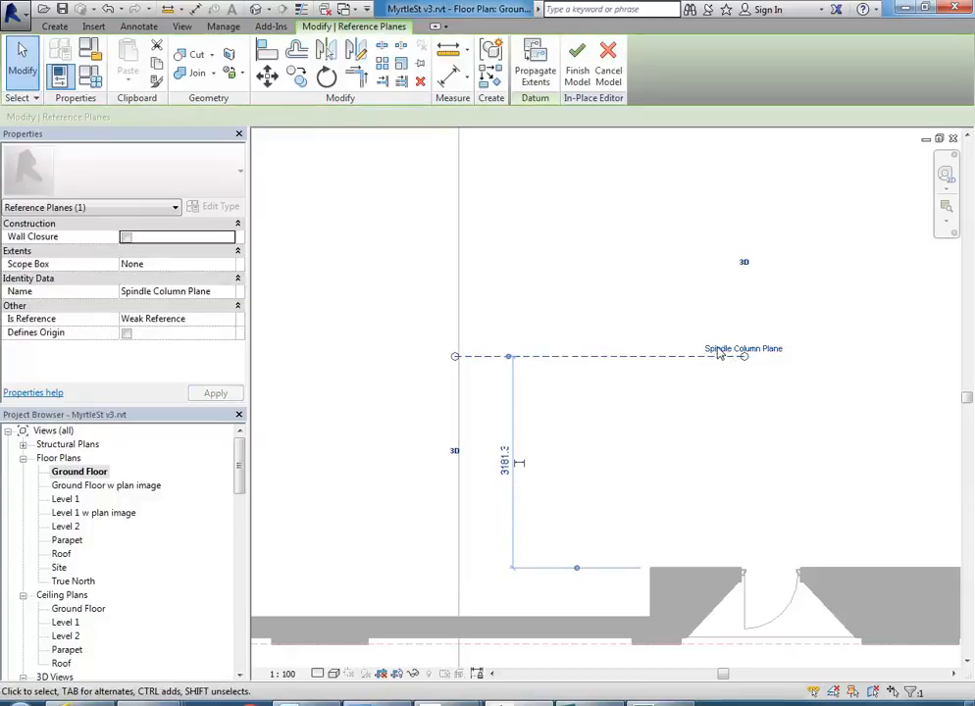
left_click(637, 408)
Start a solid revolve in the SB1 3D view and set its work plane to Reference Plane : Spindle Column Plane
scroll(204, 518, "down", 4)
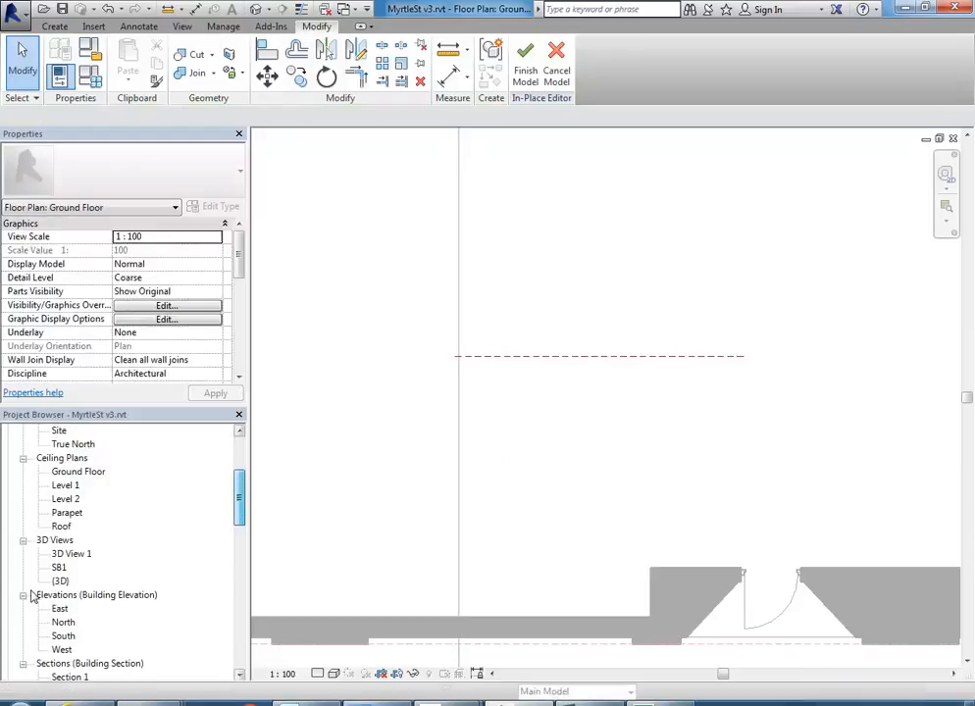
double_click(59, 567)
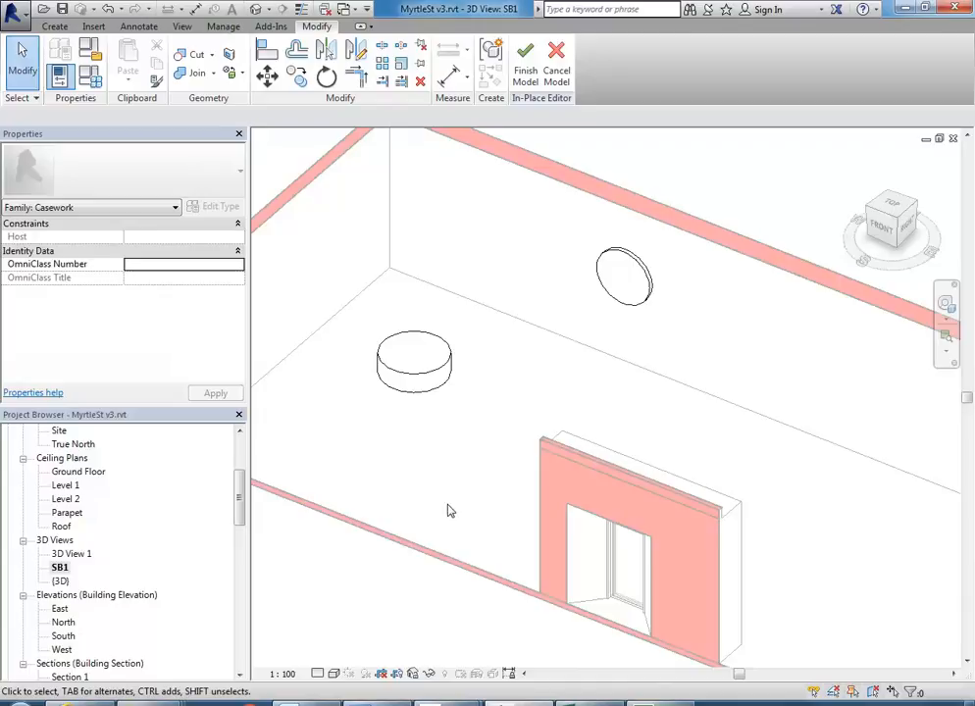
left_click(55, 28)
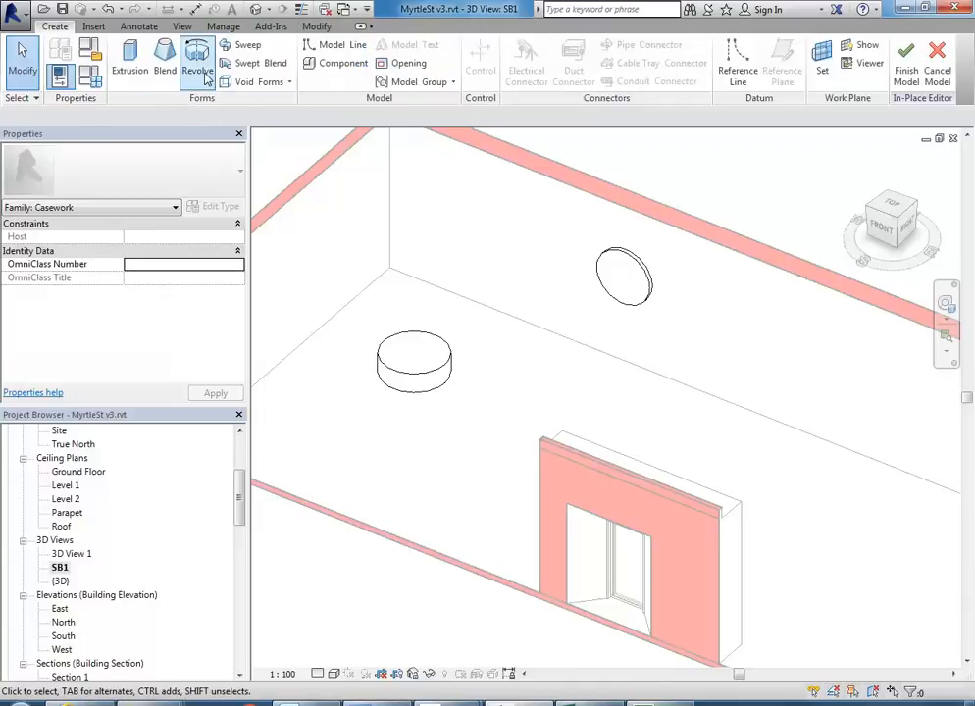
left_click(200, 61)
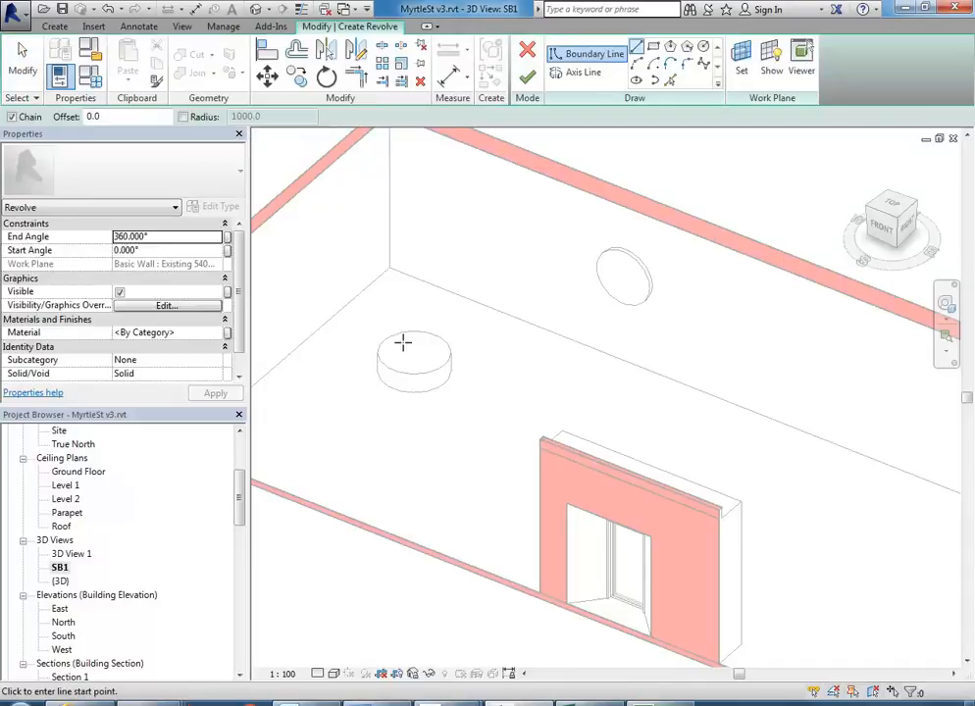
left_click(742, 57)
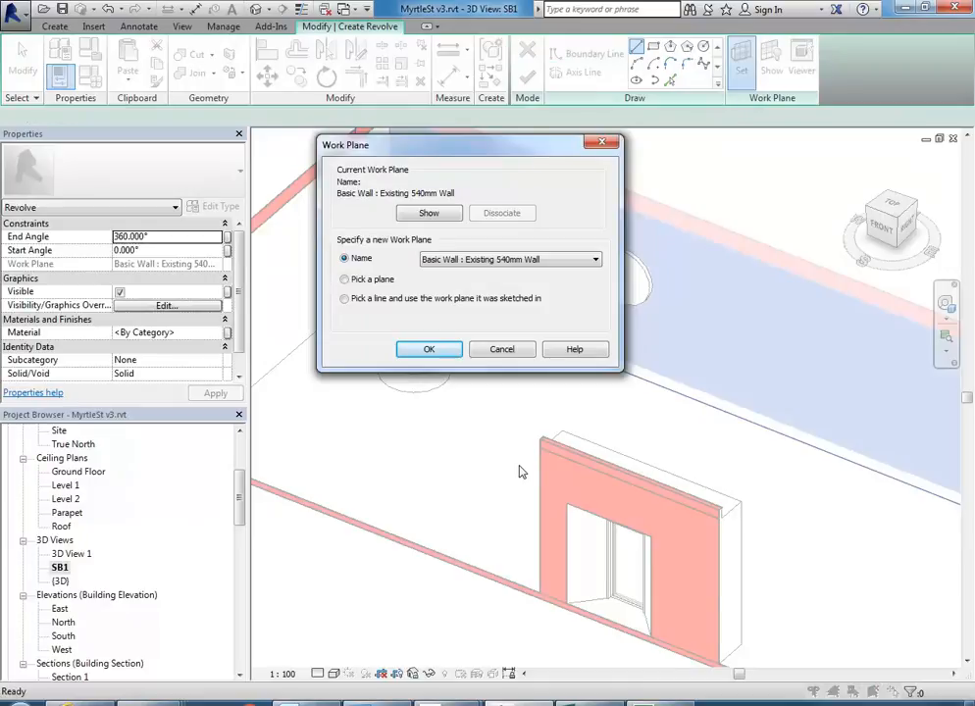
left_click(483, 259)
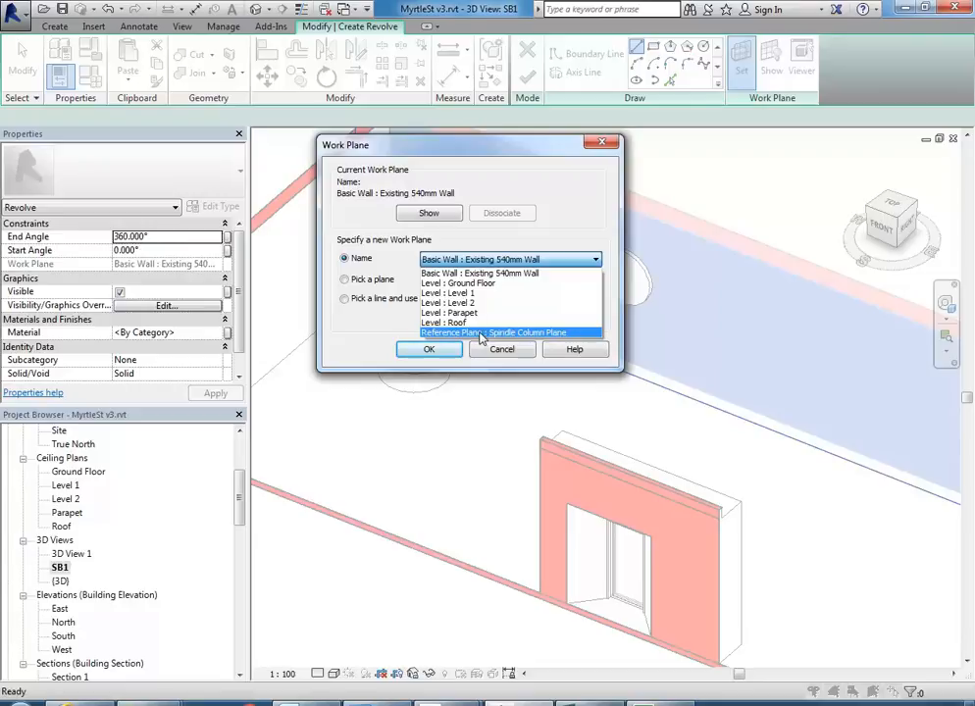
left_click(471, 260)
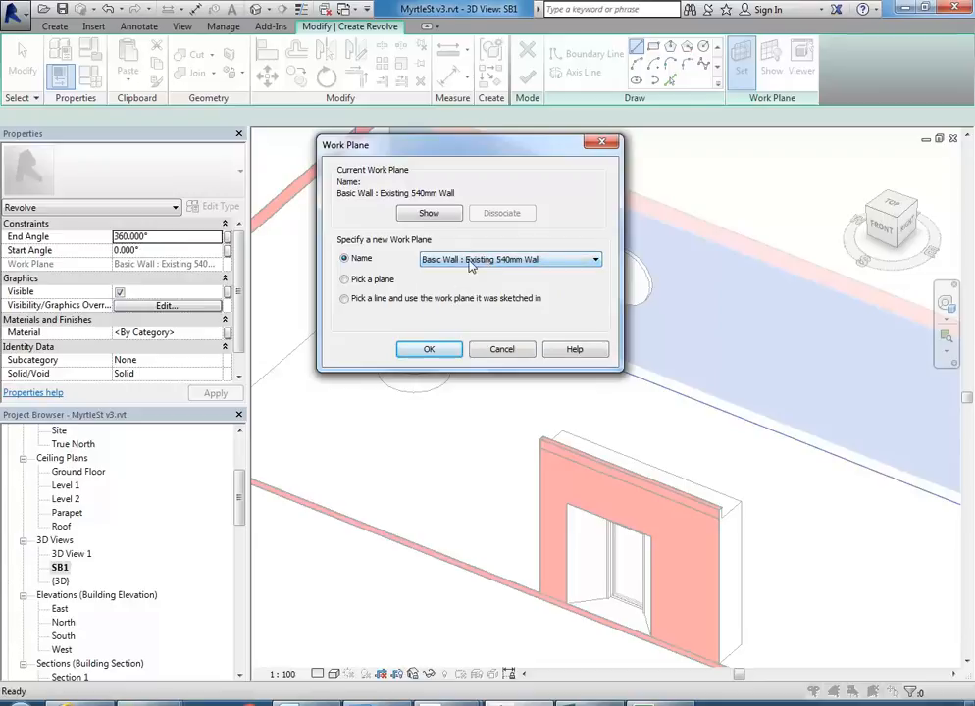
left_click(467, 261)
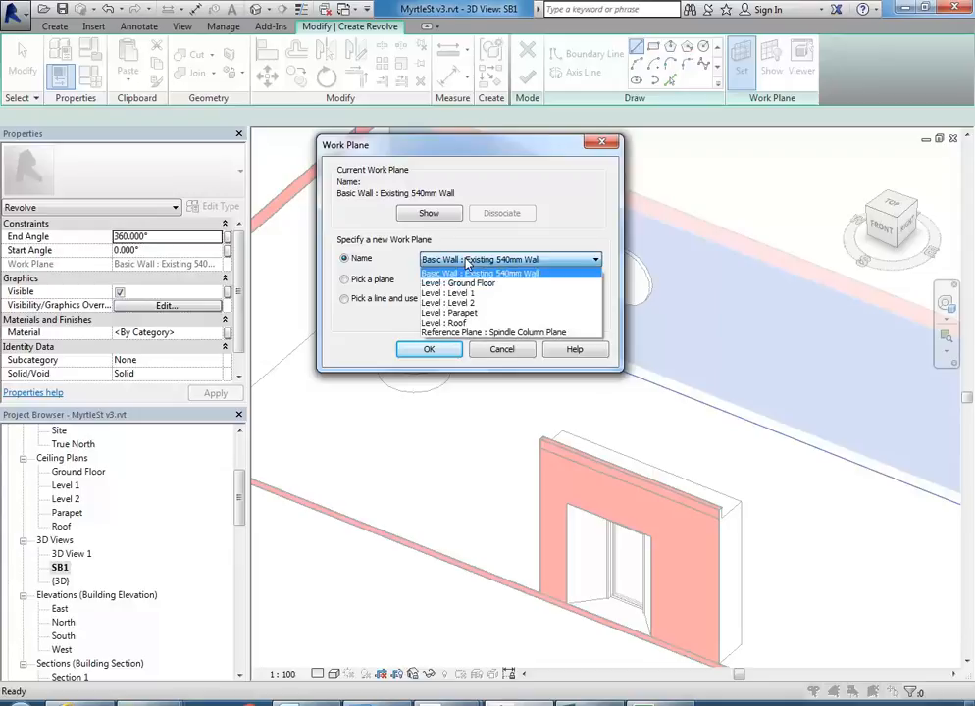
left_click(447, 334)
left_click(433, 350)
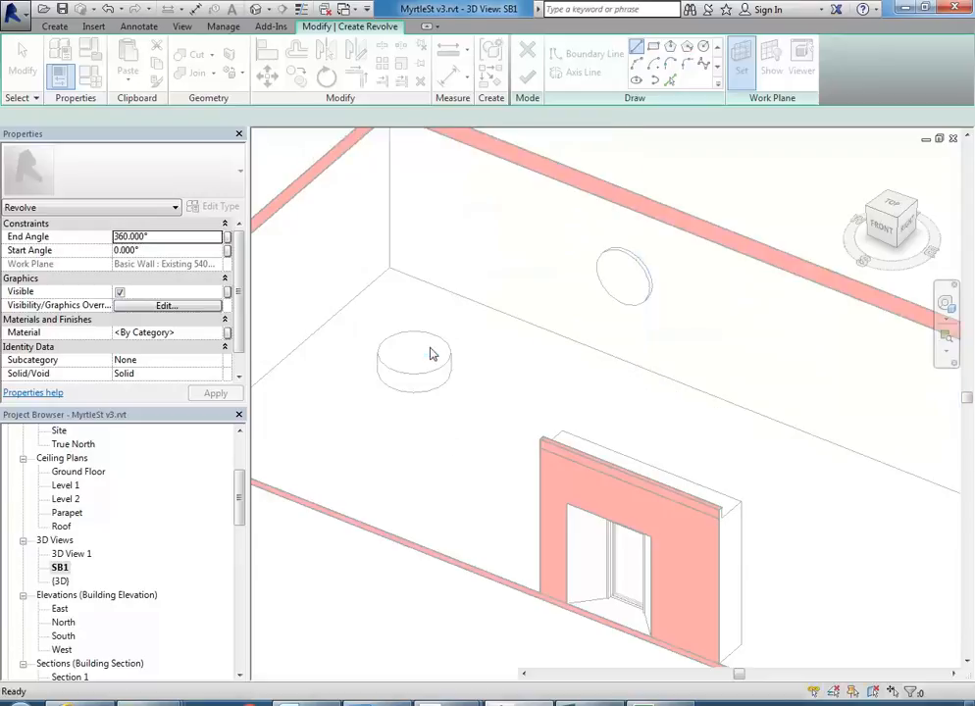
Display the revolve's work plane grid in the 3D view to check its position, and hide it again
scroll(497, 404, "down", 1)
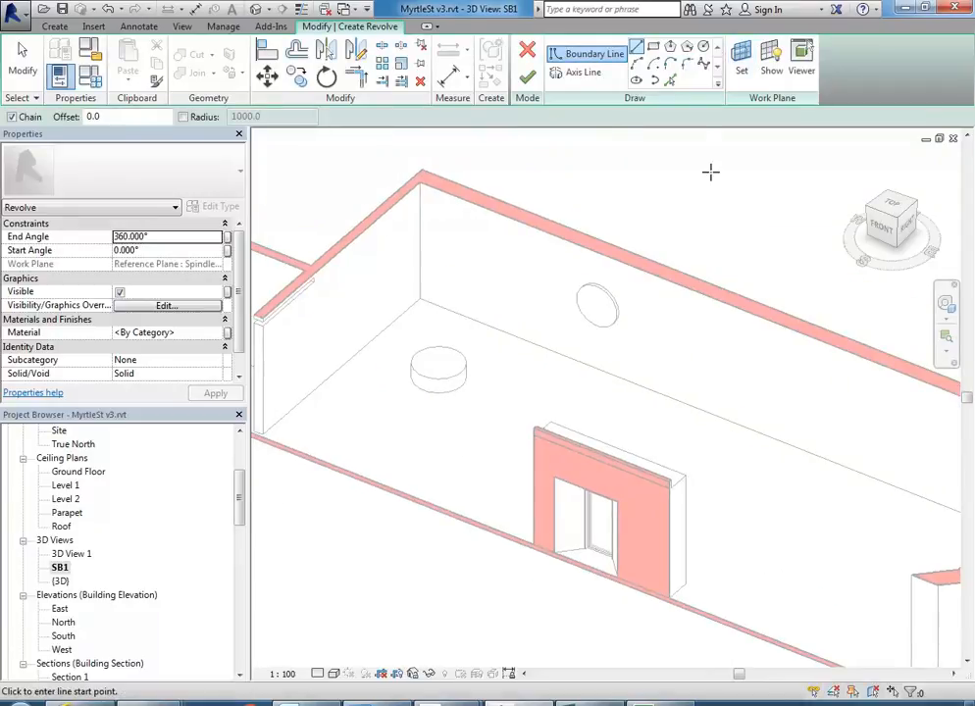
left_click(773, 68)
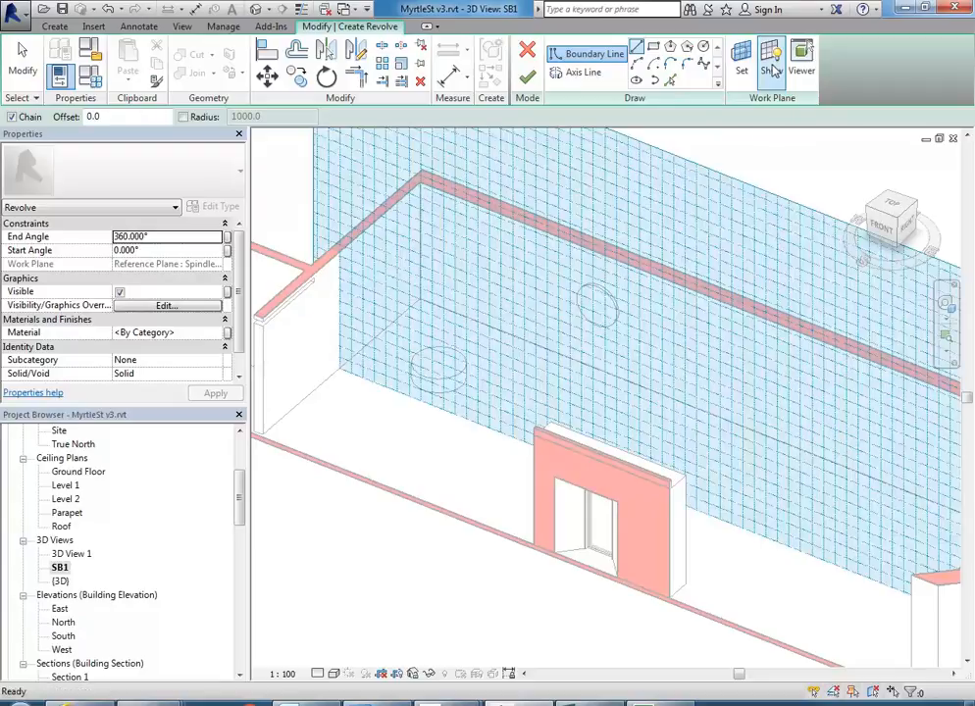
left_click(772, 68)
left_click(772, 69)
left_click(772, 68)
middle_click_drag(529, 402, 566, 405)
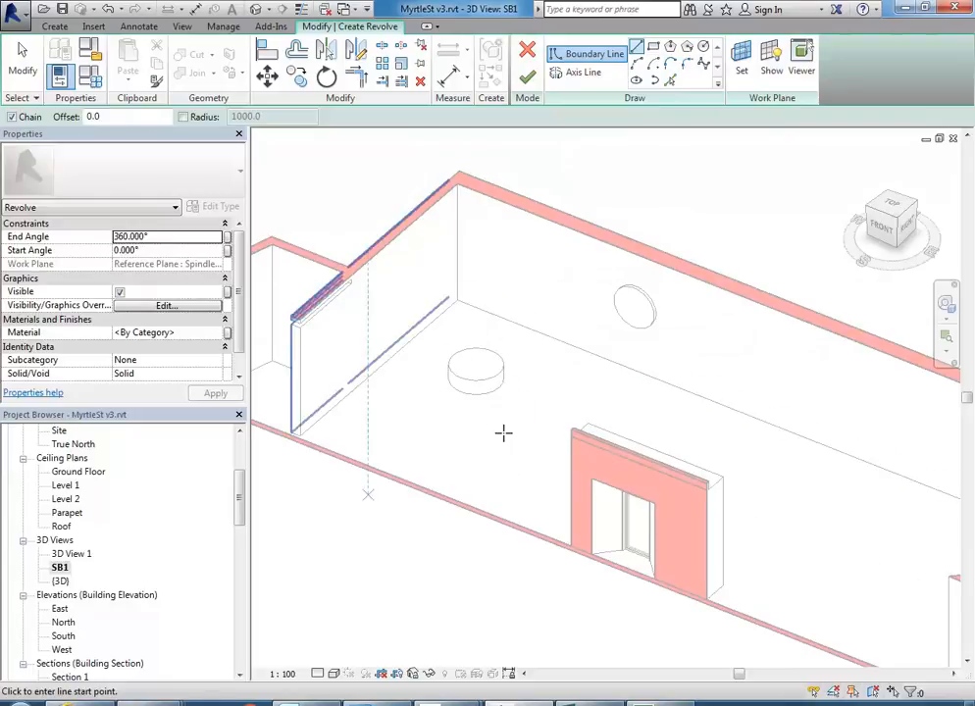
Open the Section 1 view for sketching the revolve and confirm Spindle Column Plane as its work plane
left_click_drag(240, 502, 241, 526)
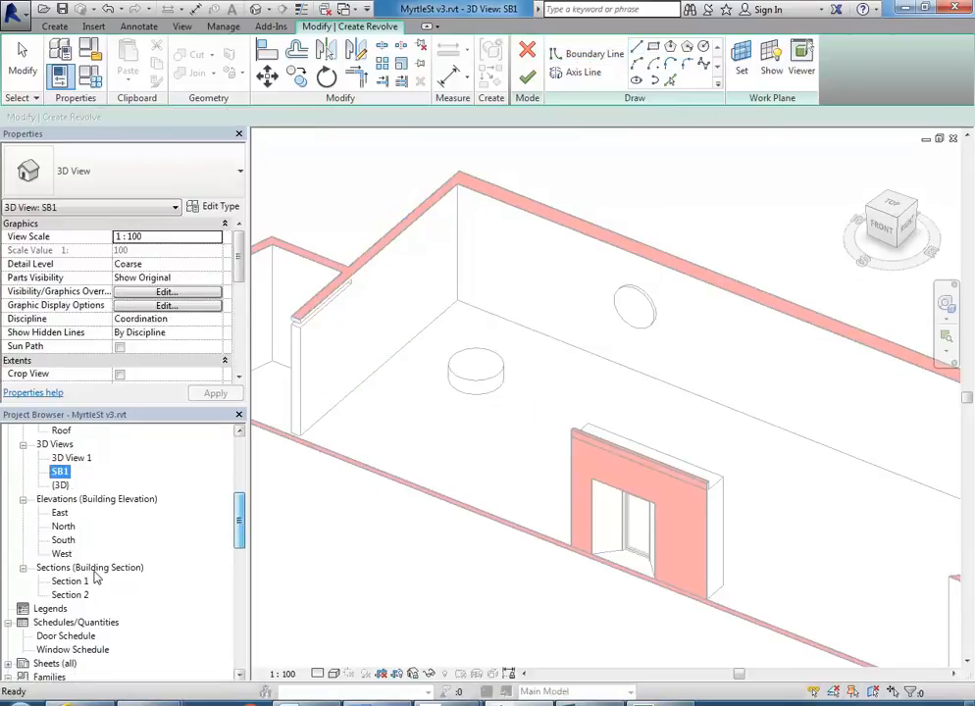
double_click(63, 580)
scroll(616, 509, "up", 5)
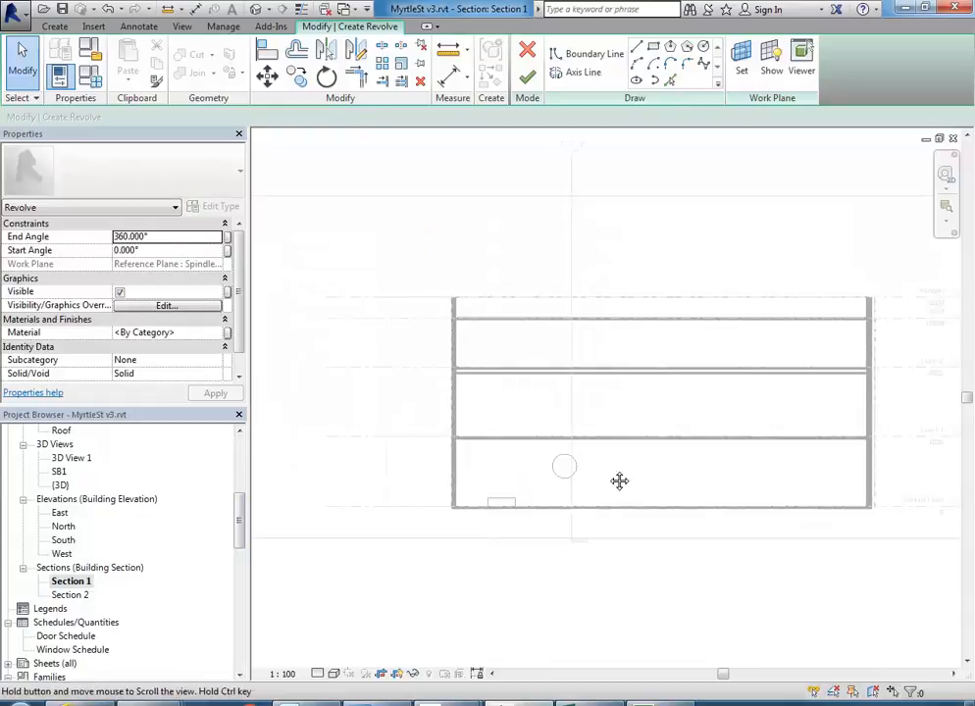
middle_click_drag(535, 501, 548, 507)
left_click(741, 63)
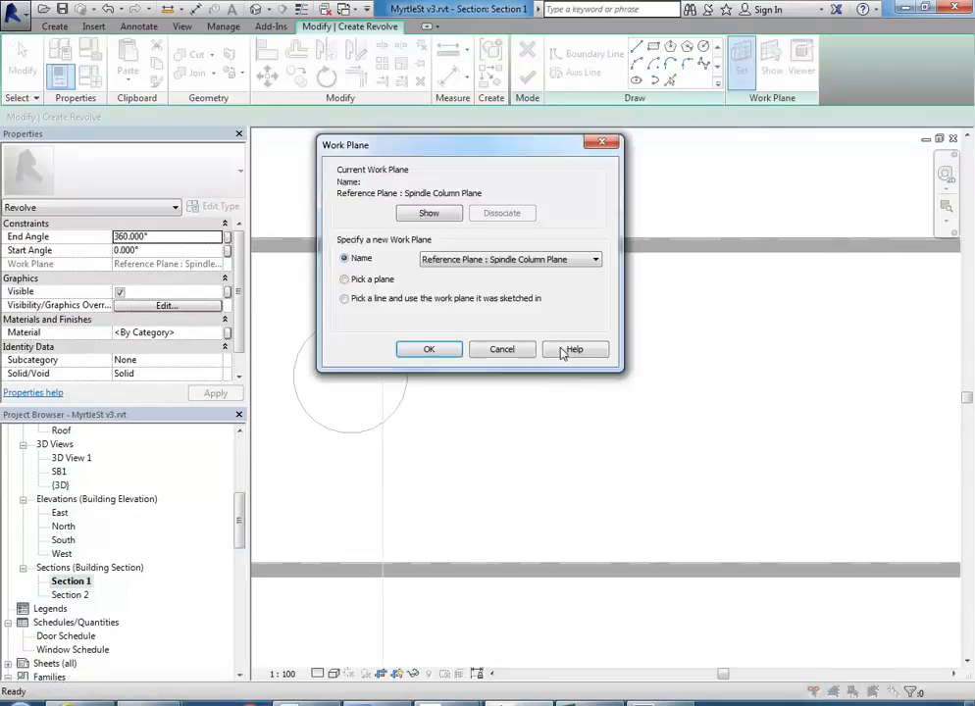
left_click(422, 353)
Sketch a horizontal boundary line along the Ground Floor level as the base of the revolve profile
middle_click_drag(485, 488, 492, 426)
scroll(545, 442, "up", 1)
middle_click_drag(540, 452, 513, 460)
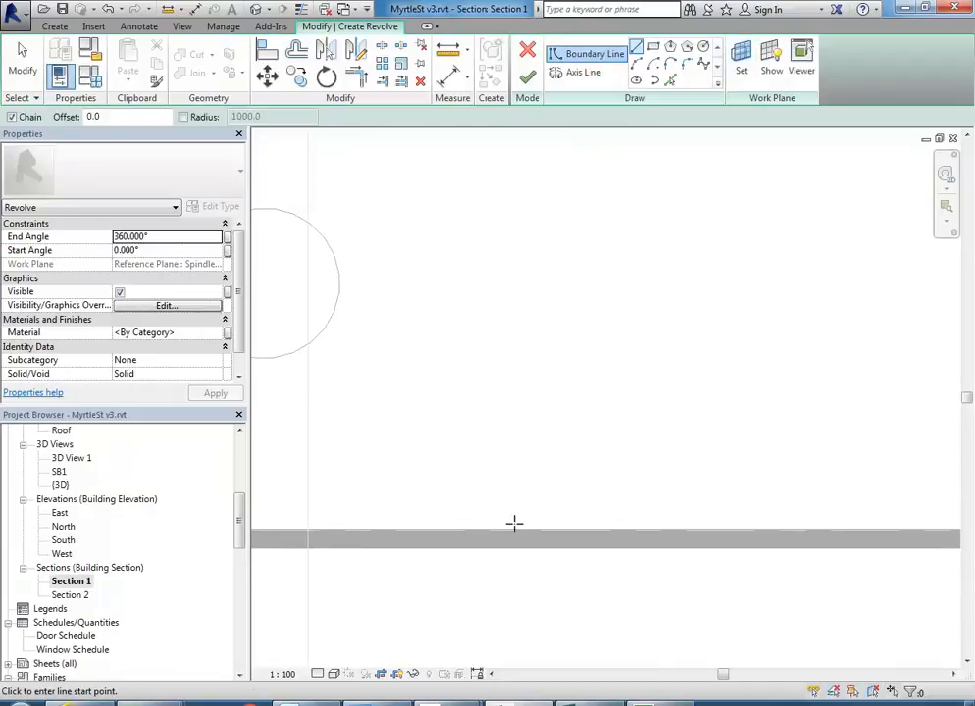
left_click(496, 531)
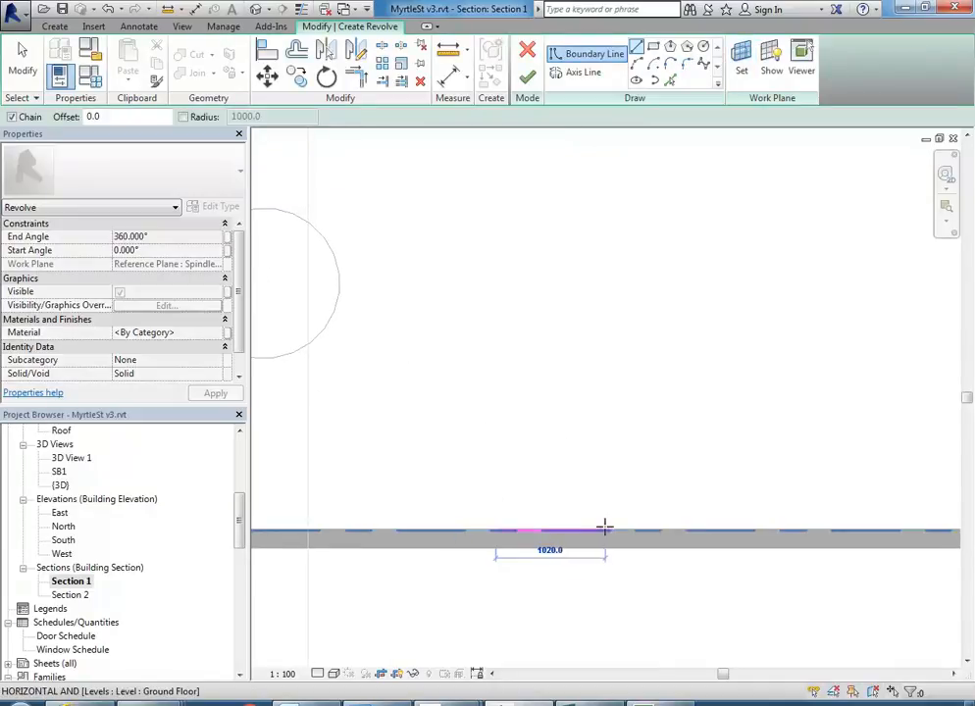
left_click(659, 530)
Draw a concave arc of about 2488 mm radius rising from the base line's outer end to below the next level
scroll(544, 446, "down", 1)
middle_click_drag(545, 447, 551, 523)
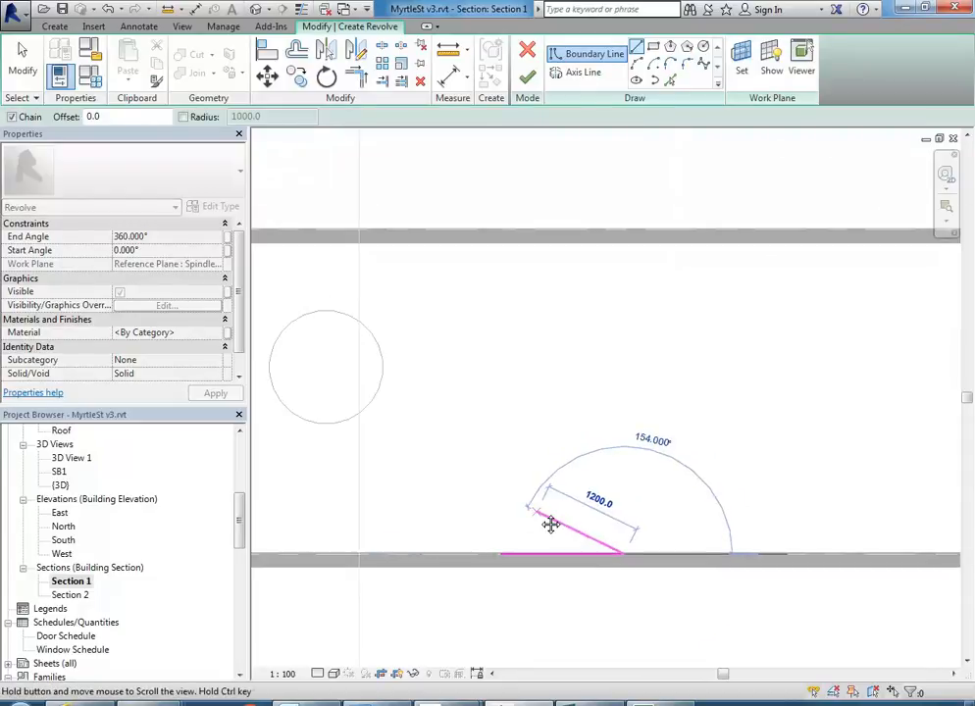
left_click(637, 62)
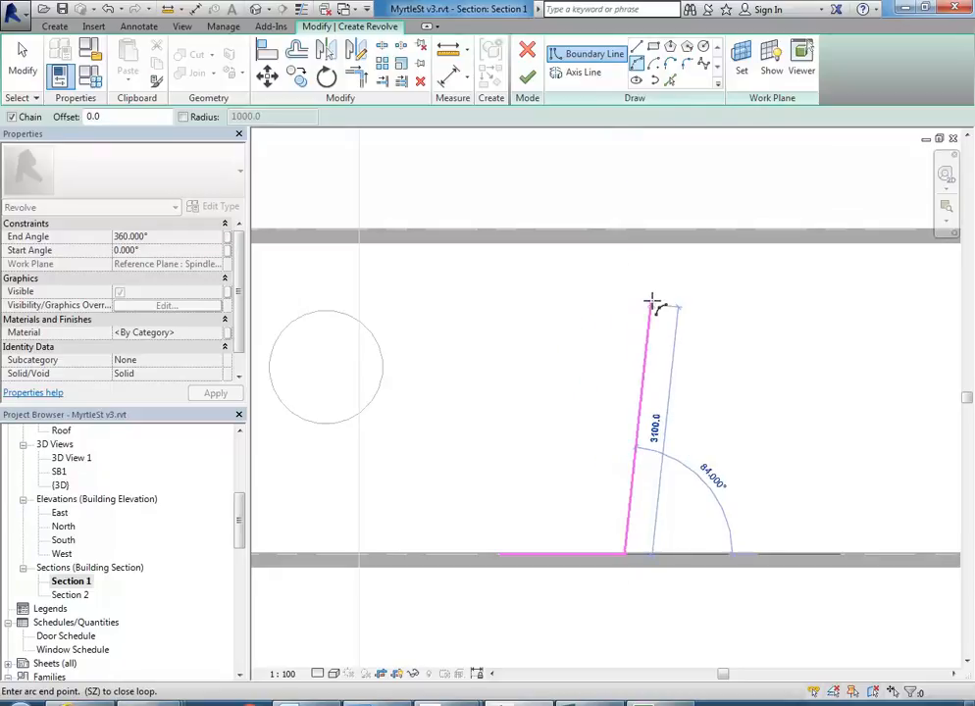
left_click(662, 298)
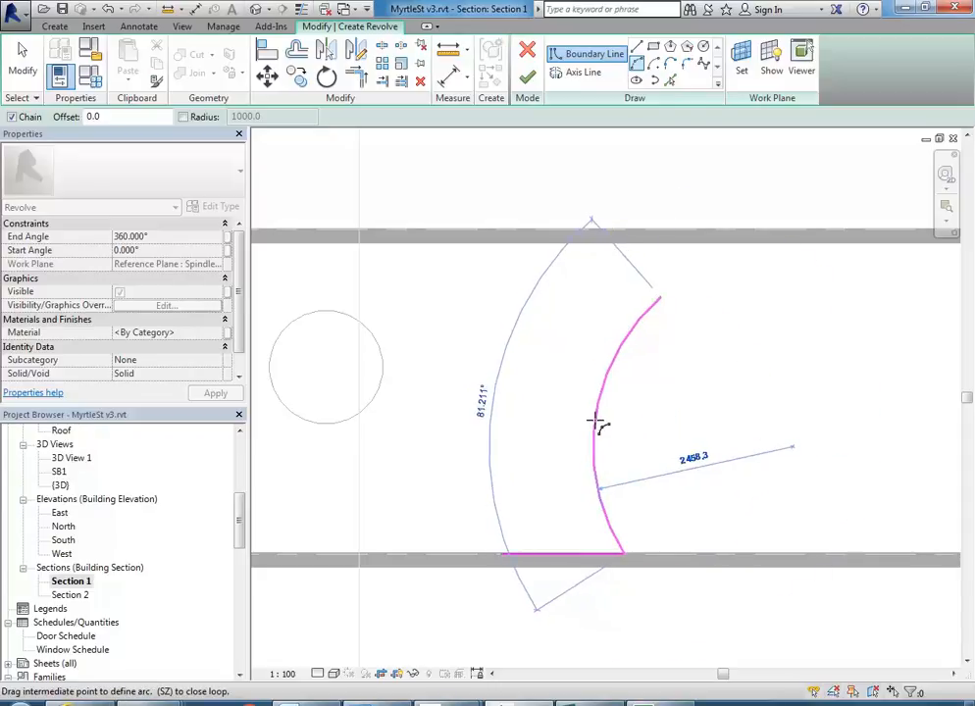
left_click(598, 419)
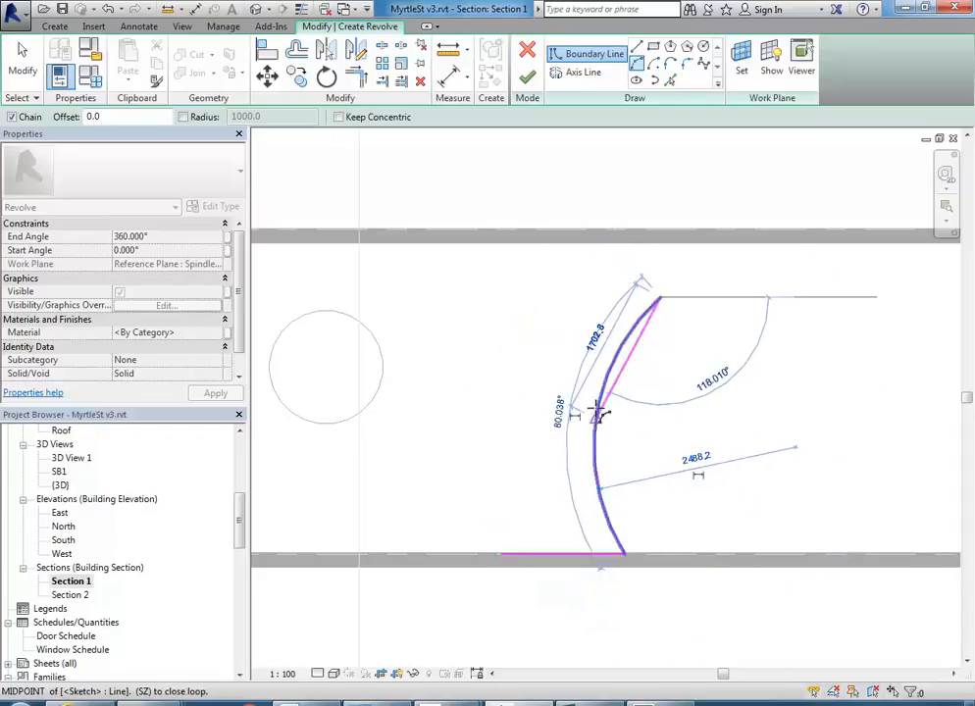
Draw a 1400 mm horizontal line inward from the arc's upper end and a vertical line down to the base line
left_click(547, 297)
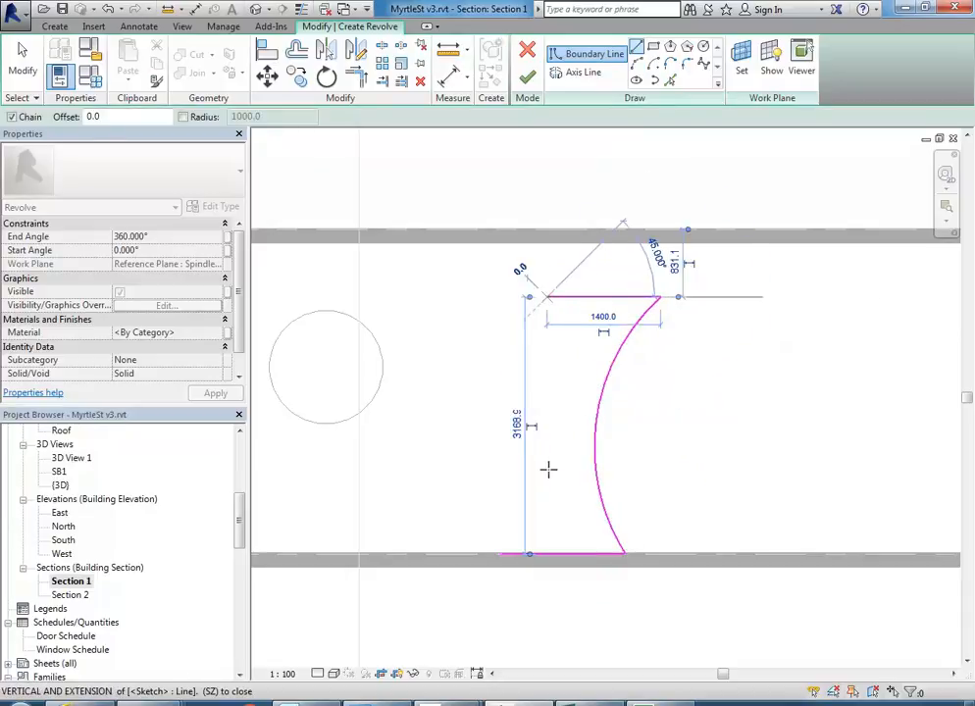
left_click(547, 554)
key("Escape")
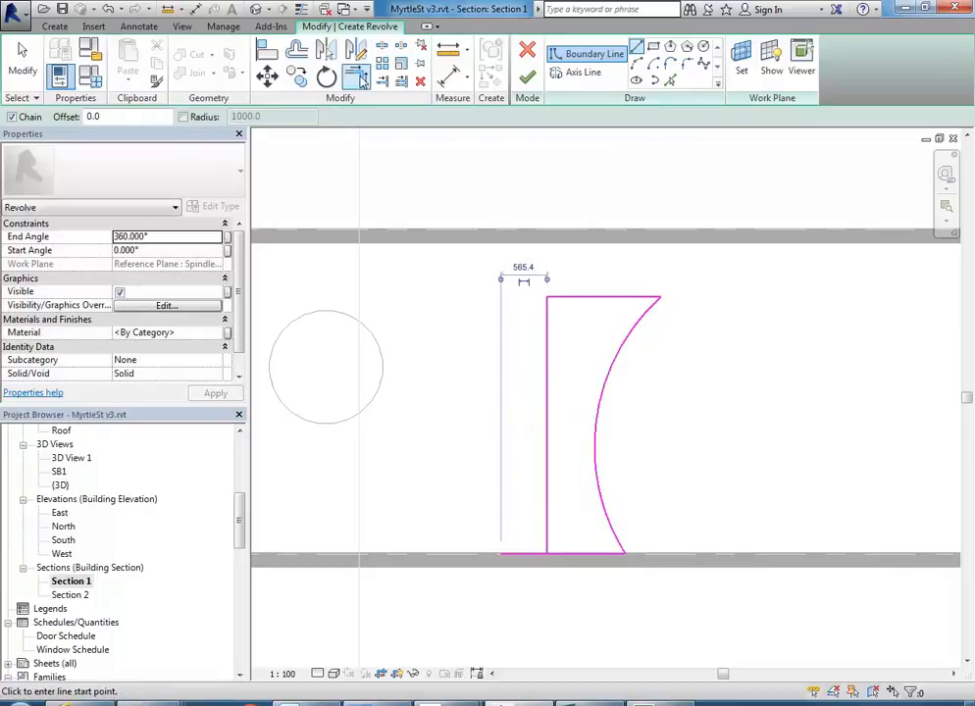
key("Escape")
Trim the base line to the vertical line so the profile forms a closed corner
key("t")
key("r")
left_click(565, 555)
left_click(546, 525)
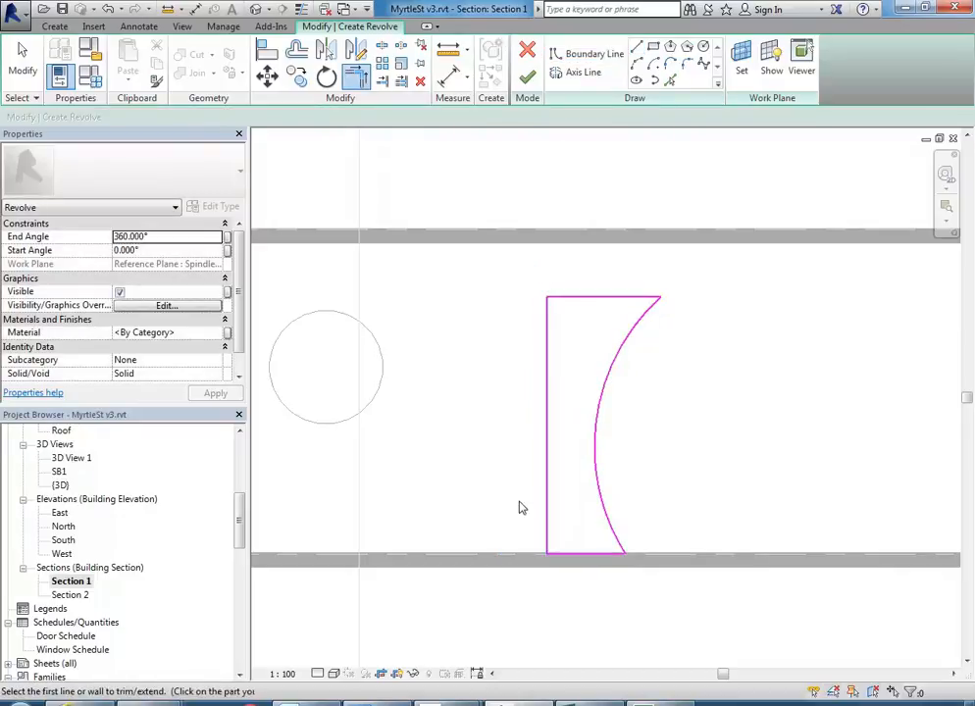
Shift the profile's vertical line slightly toward the arc to make the profile narrower
key("Escape")
left_click(549, 514)
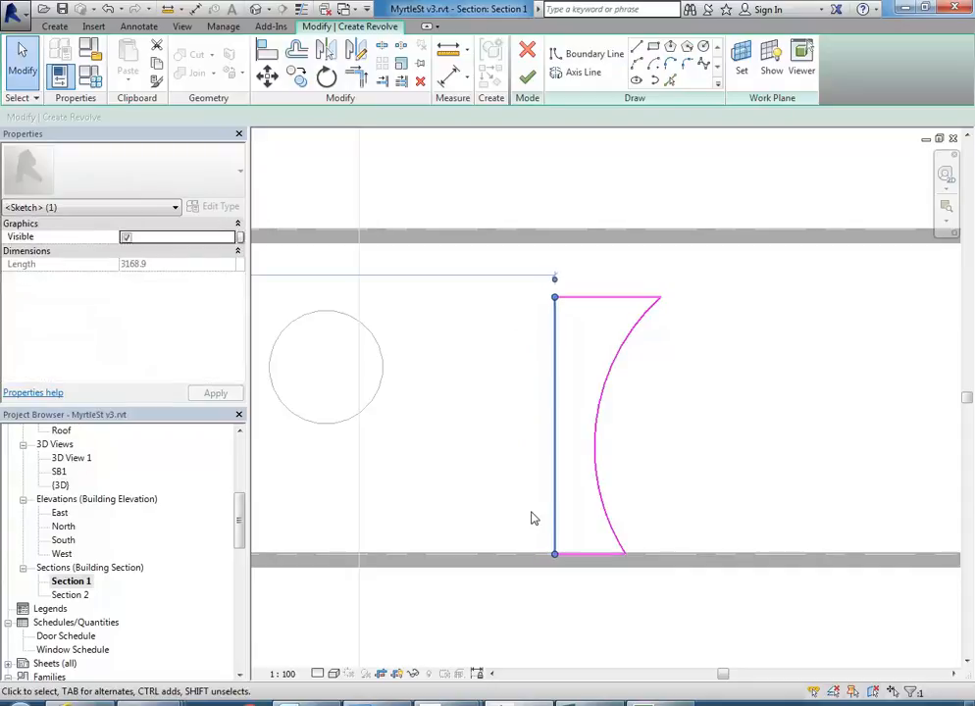
left_click(520, 518)
scroll(468, 517, "up", 1)
scroll(468, 515, "up", 1)
middle_click_drag(472, 521, 465, 529)
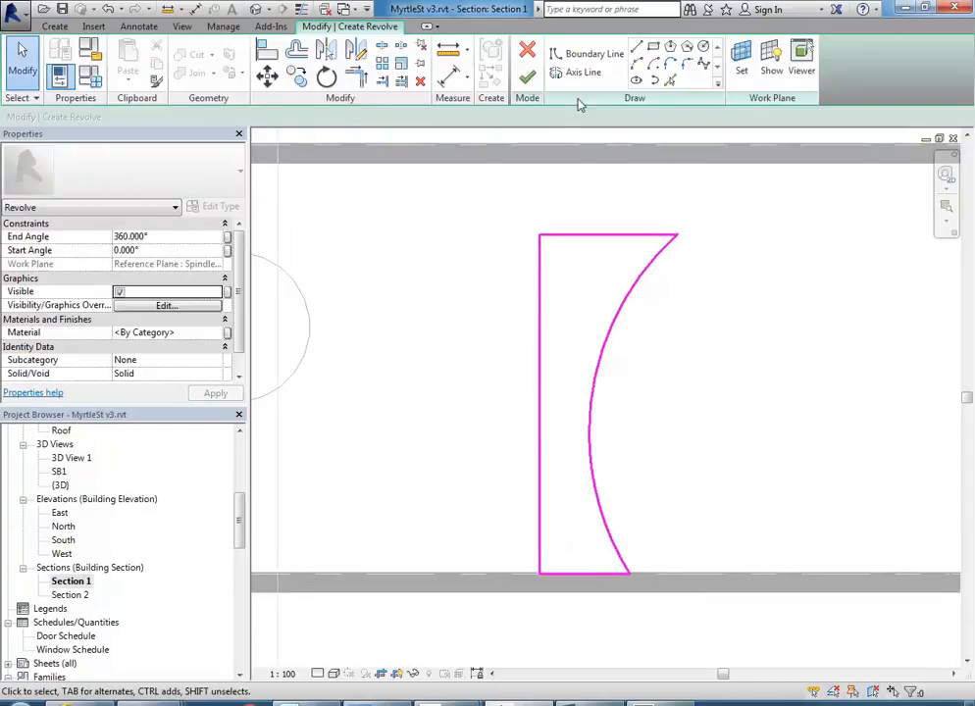
middle_click_drag(488, 405, 485, 422)
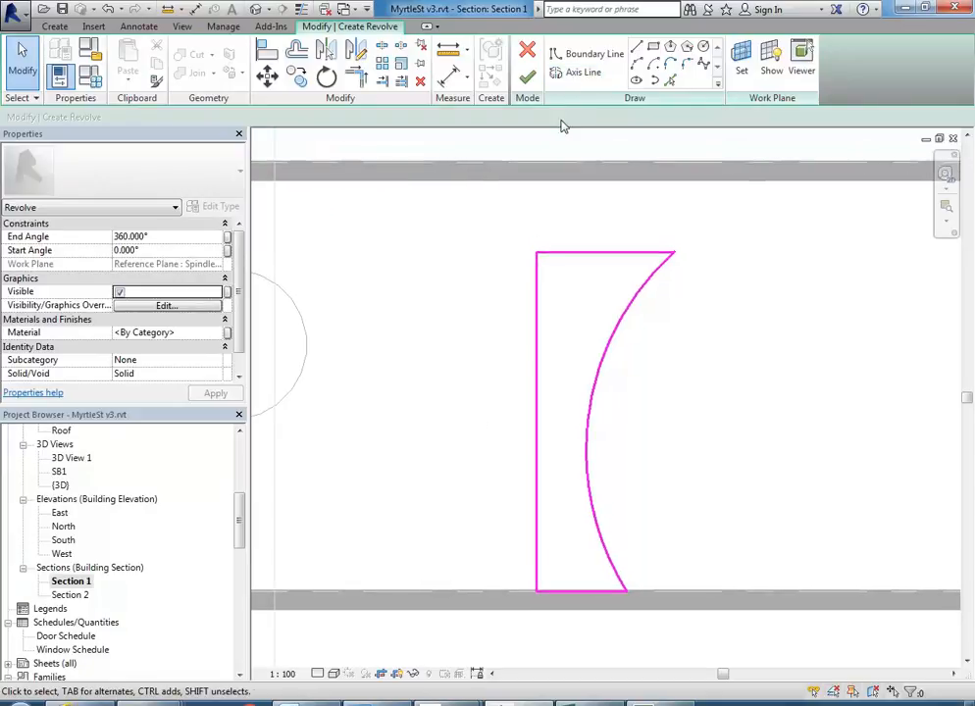
Draw a 620 mm vertical axis line upward from the profile's upper inner corner, in line with its straight side
left_click(557, 75)
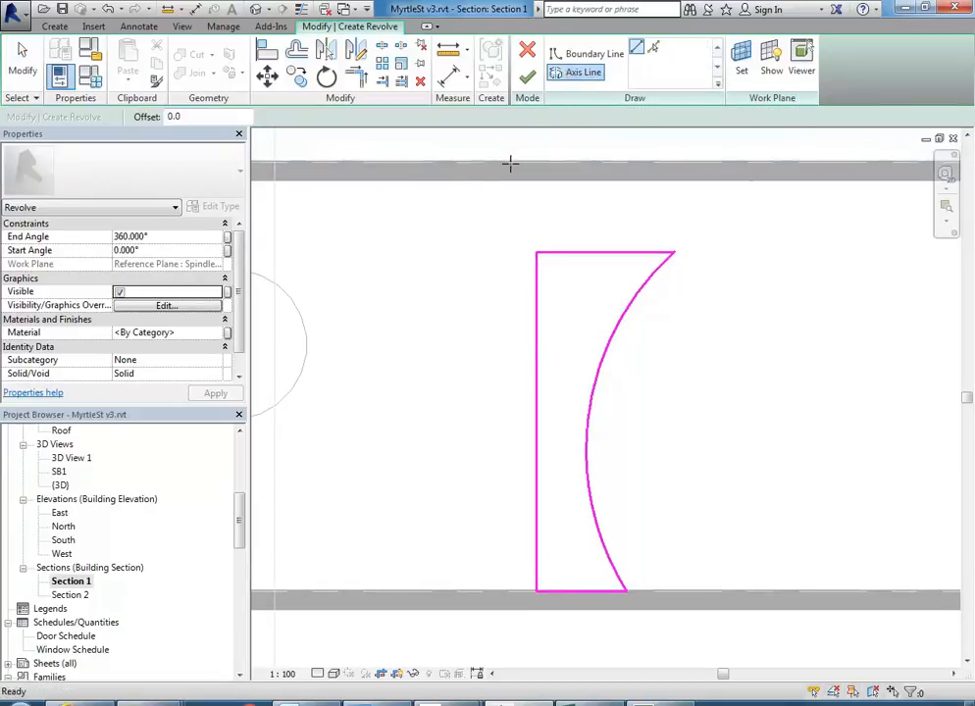
left_click(535, 252)
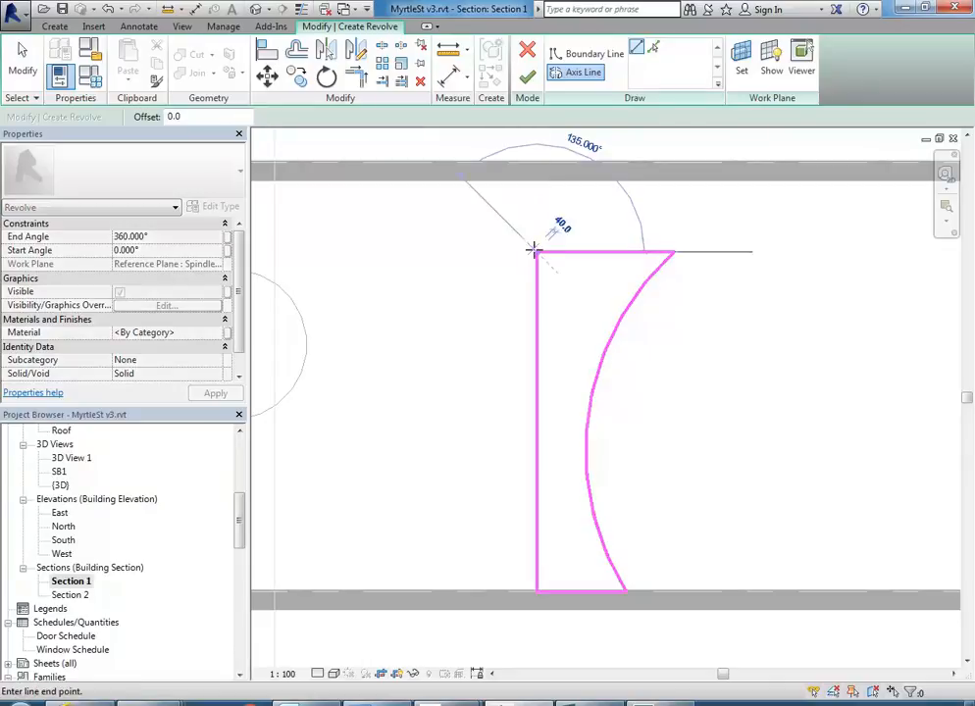
left_click(536, 186)
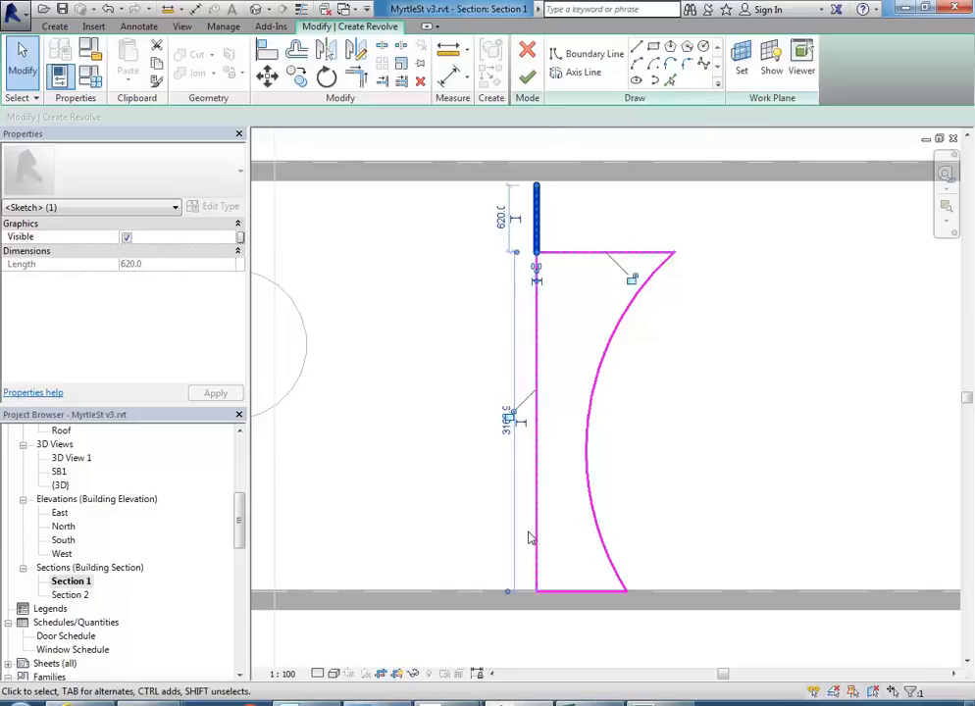
left_click(555, 420)
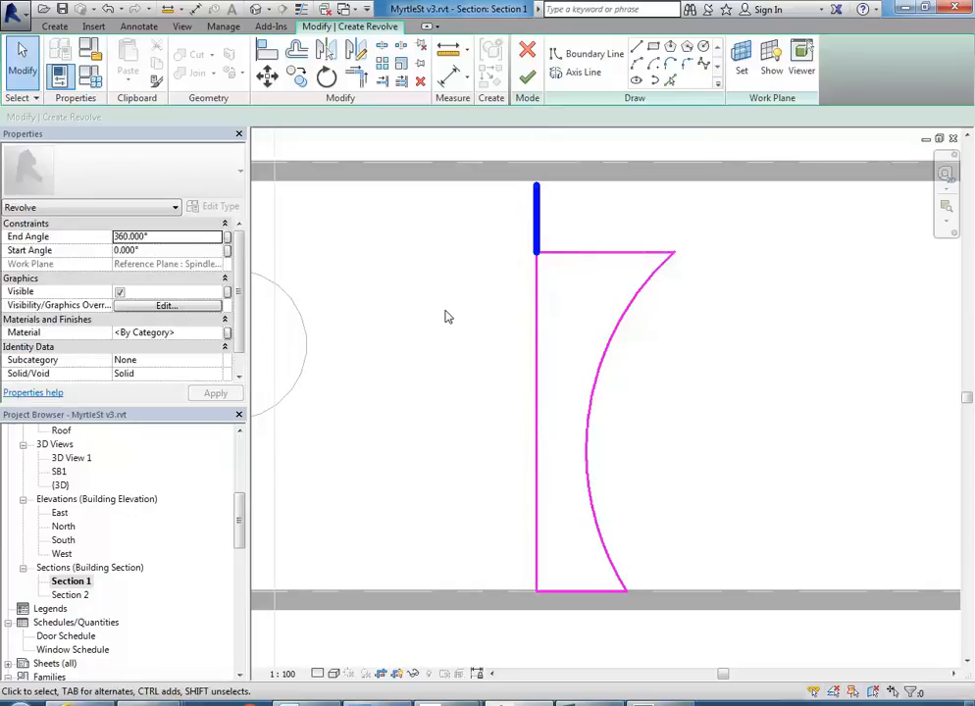
Switch to the SB1 3D view, set the revolve's End Angle to 180°, and finish the sketch
double_click(59, 472)
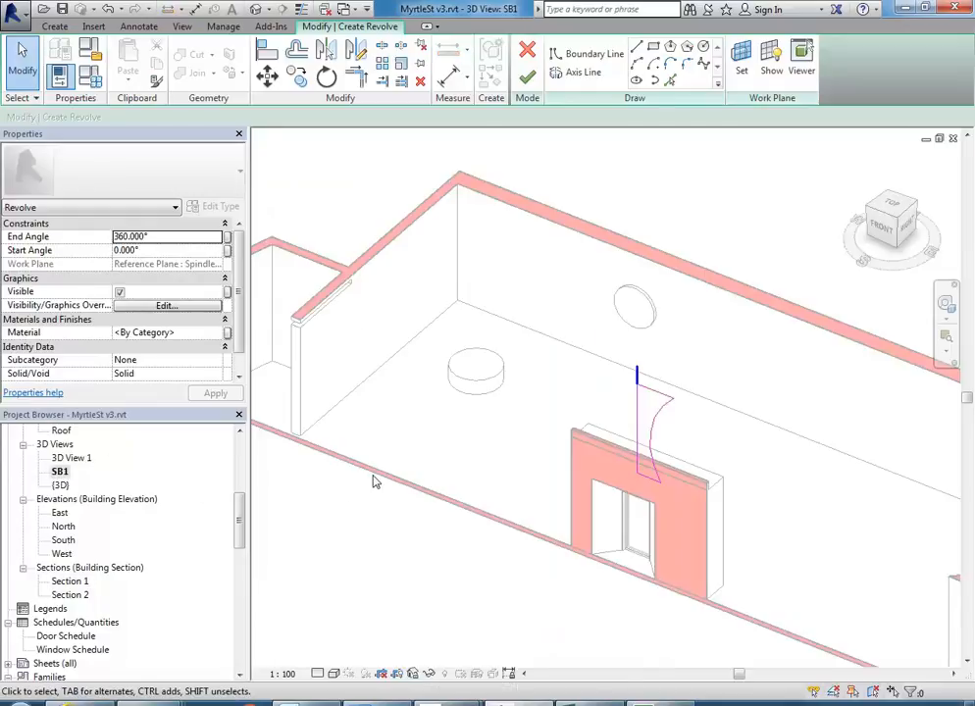
left_click(166, 251)
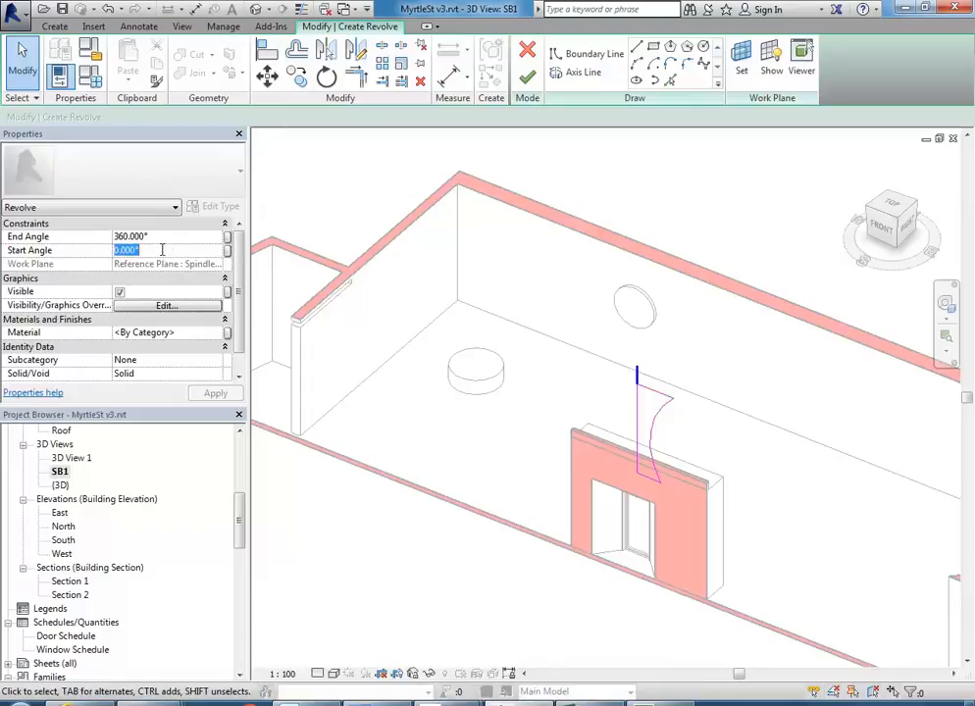
left_click(165, 238)
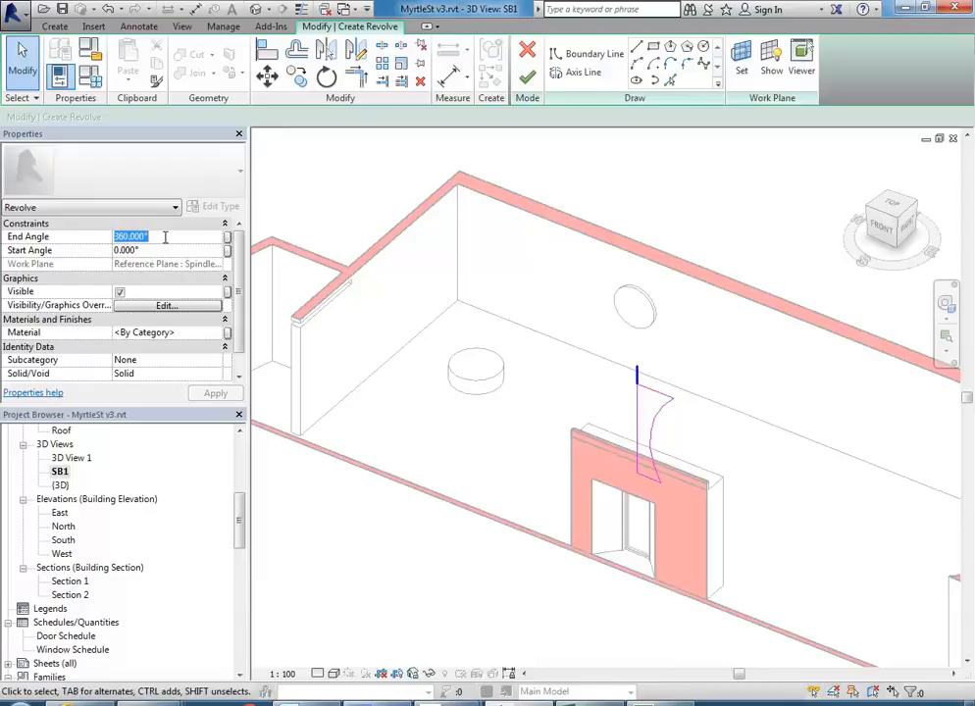
type("180")
key("Tab")
left_click(527, 77)
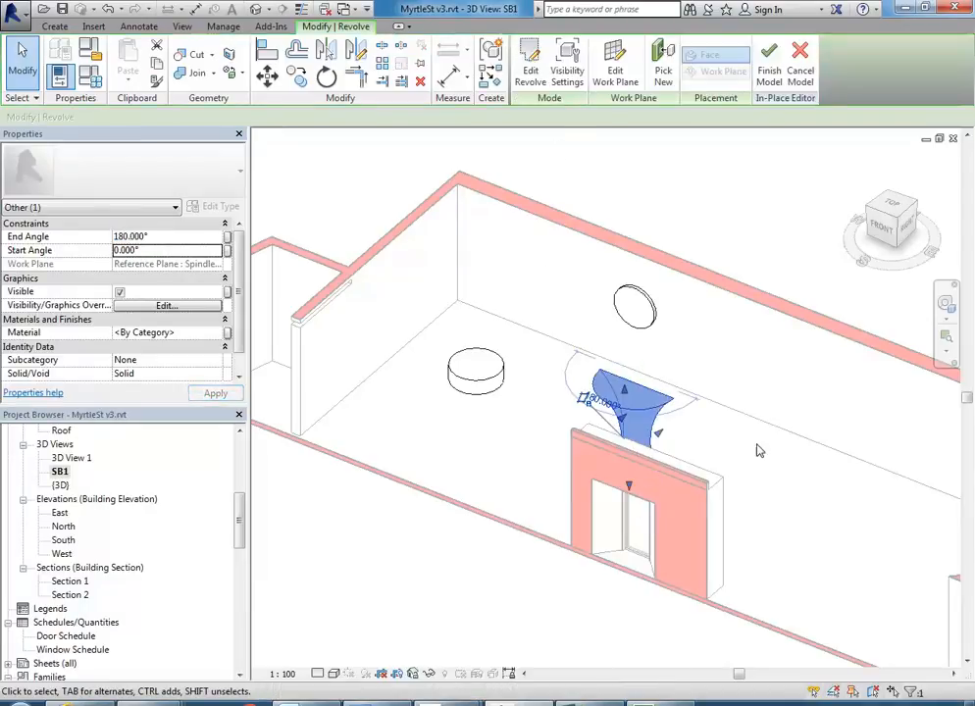
Inspect the half-column from a steeper angle in SB1 and look for it in the Section 1 view
middle_click_drag(748, 453, 747, 513, "shift")
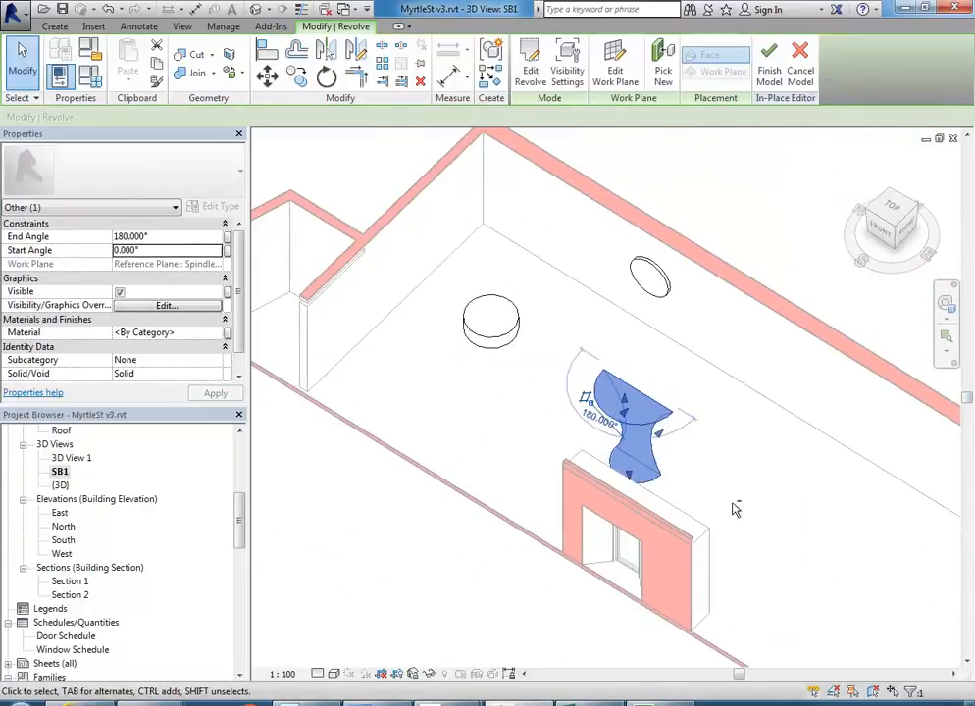
left_click(718, 504)
scroll(693, 474, "up", 1)
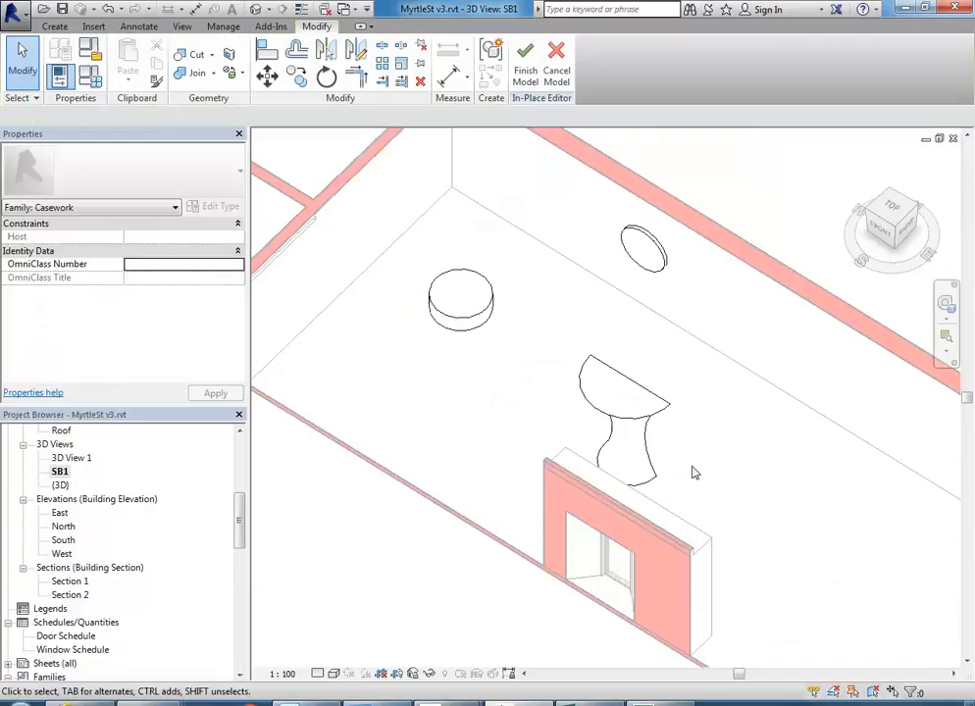
double_click(69, 581)
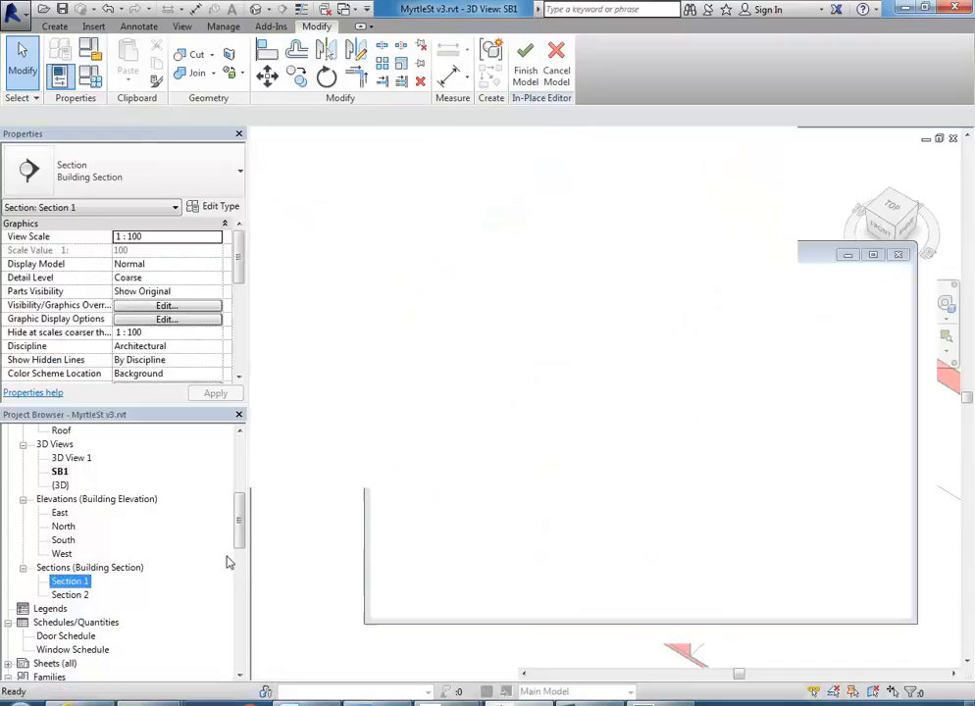
scroll(524, 498, "down", 2)
middle_click_drag(525, 499, 675, 441)
scroll(677, 440, "down", 1)
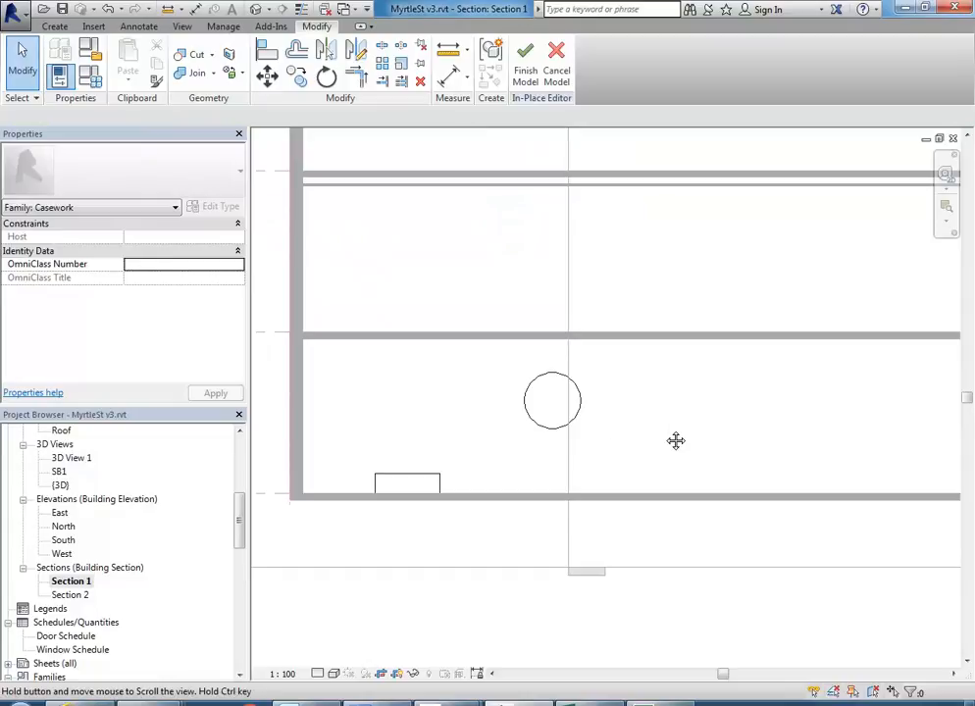
Open the South elevation and set its visual style to Wireframe to see the column through the wall
double_click(62, 541)
middle_click_drag(621, 502, 663, 464)
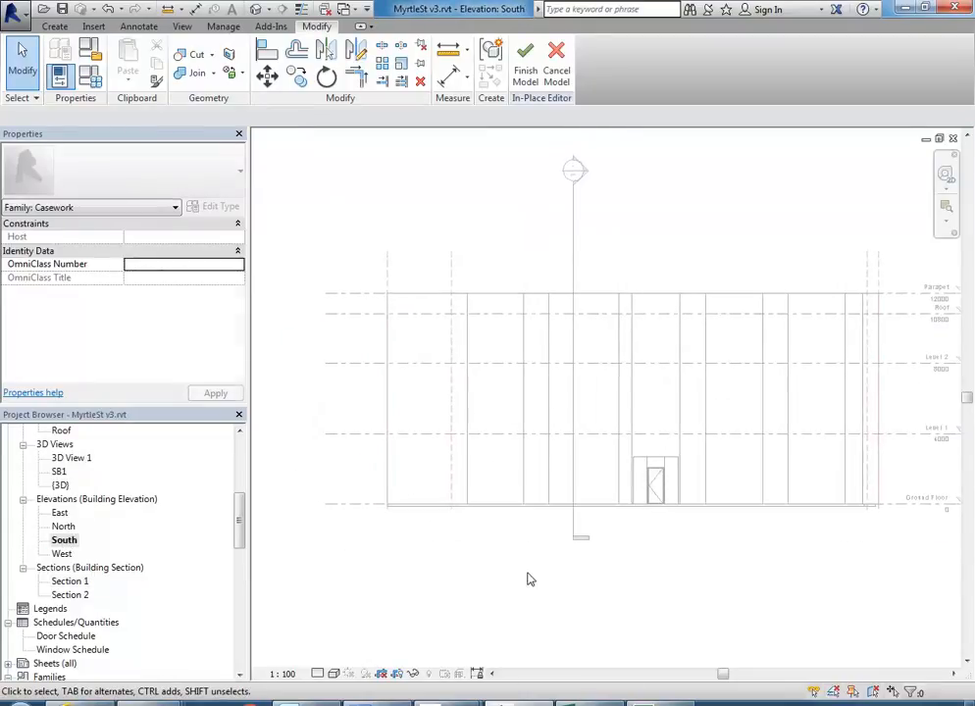
left_click(334, 673)
left_click(353, 582)
scroll(616, 497, "up", 4)
scroll(592, 493, "up", 3)
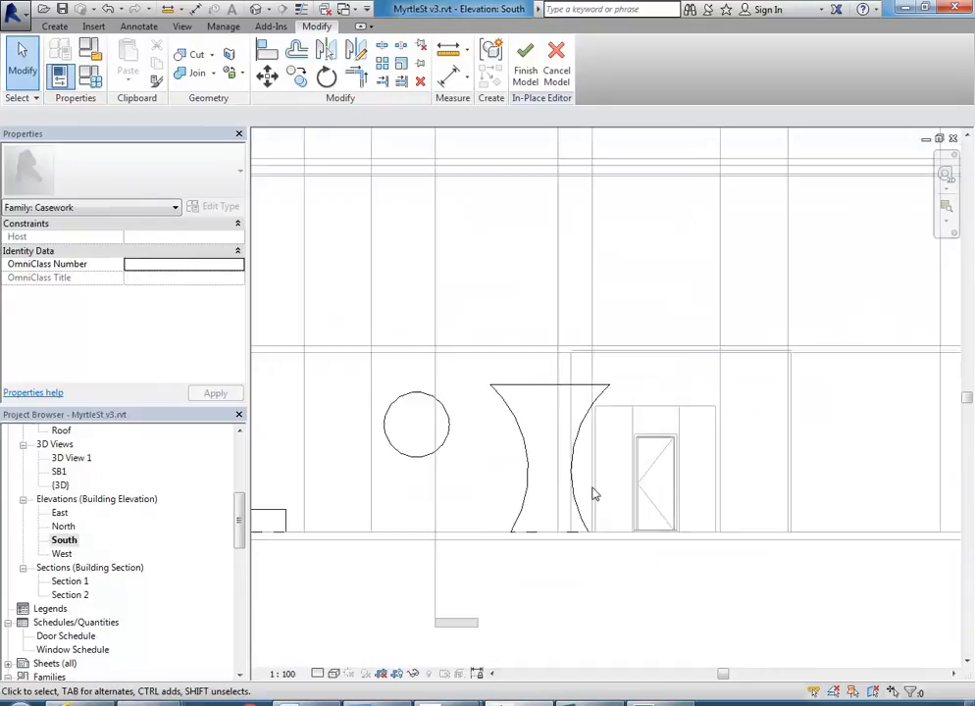
Select the revolved column in the South elevation and open its revolve sketch for editing
left_click(509, 357)
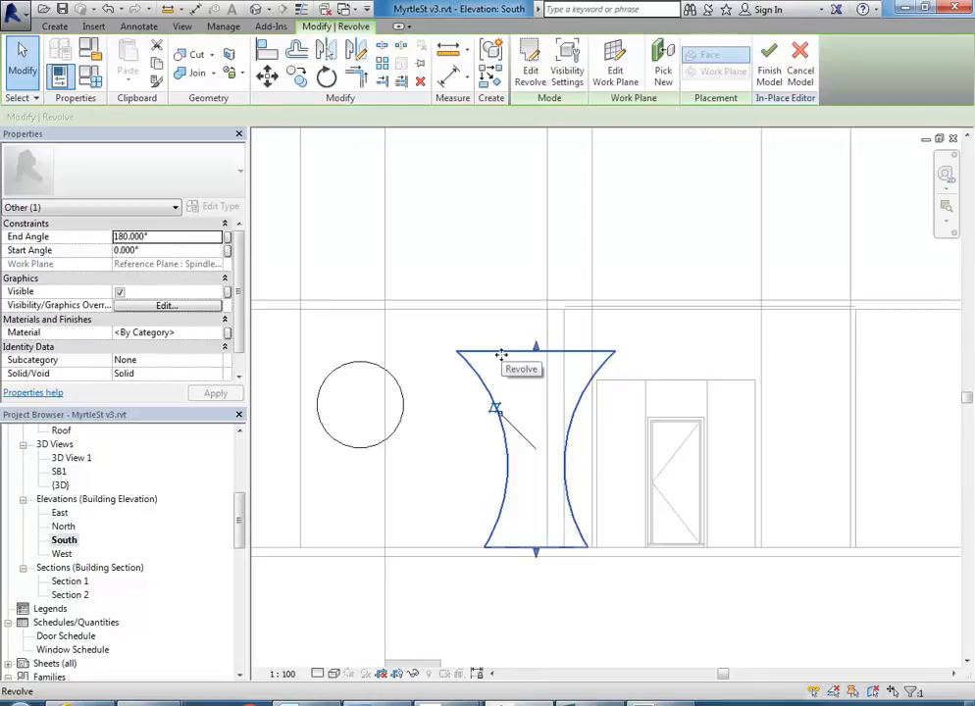
middle_click_drag(501, 354, 518, 337)
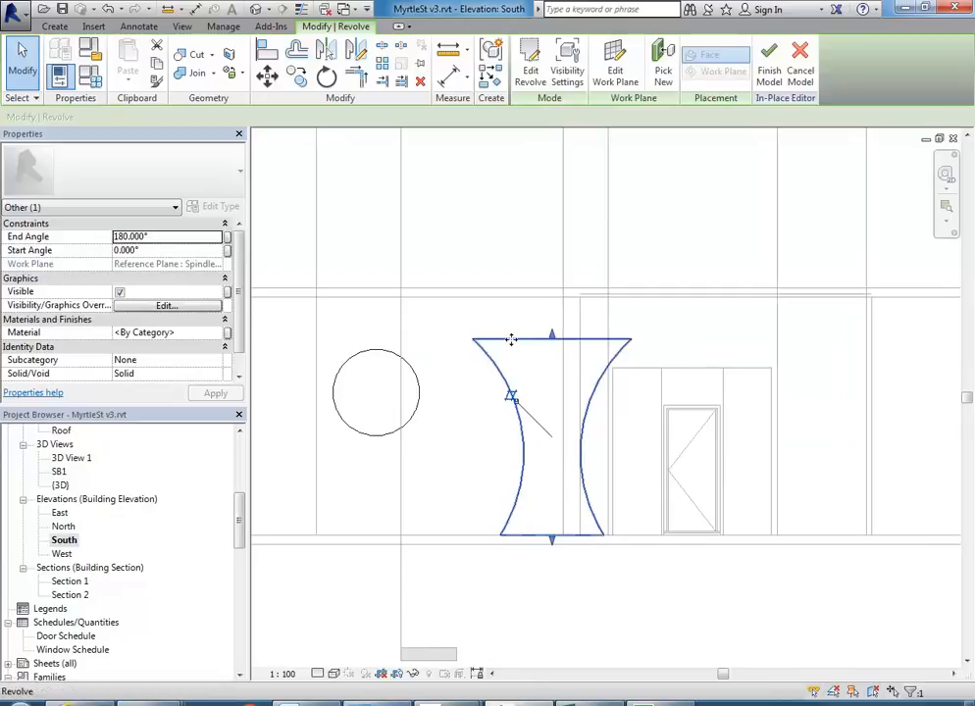
scroll(476, 411, "up", 1)
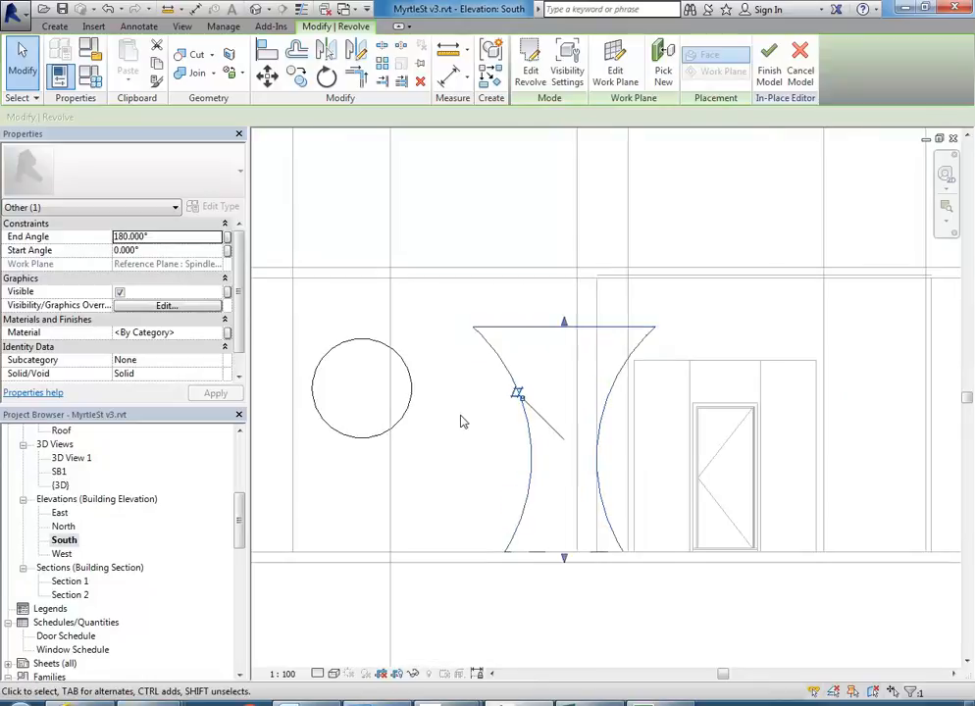
middle_click_drag(455, 426, 391, 424)
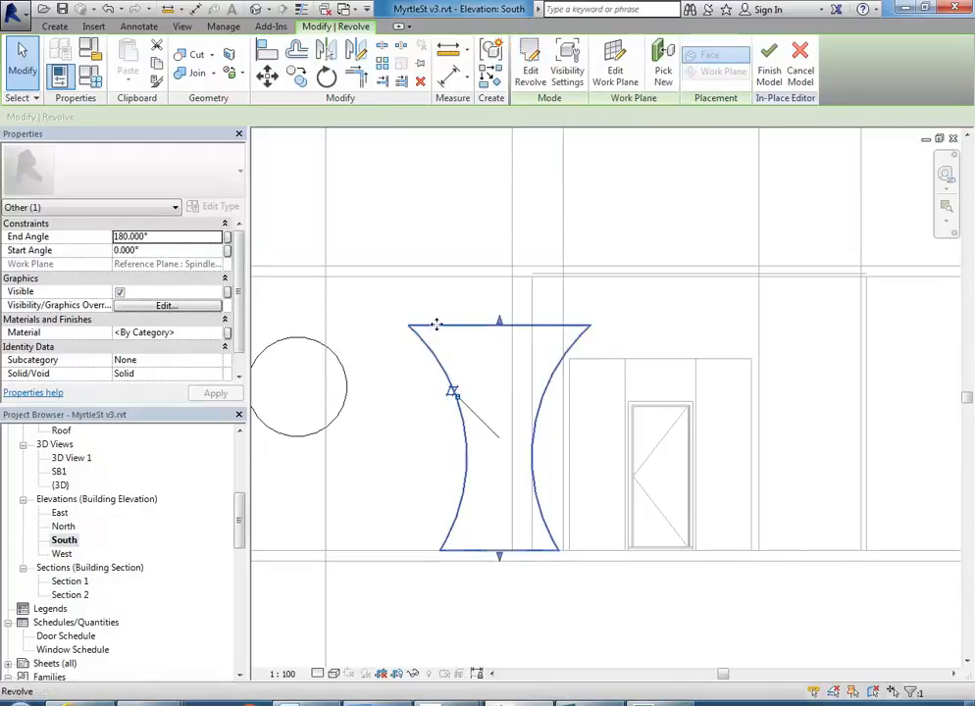
left_click(529, 75)
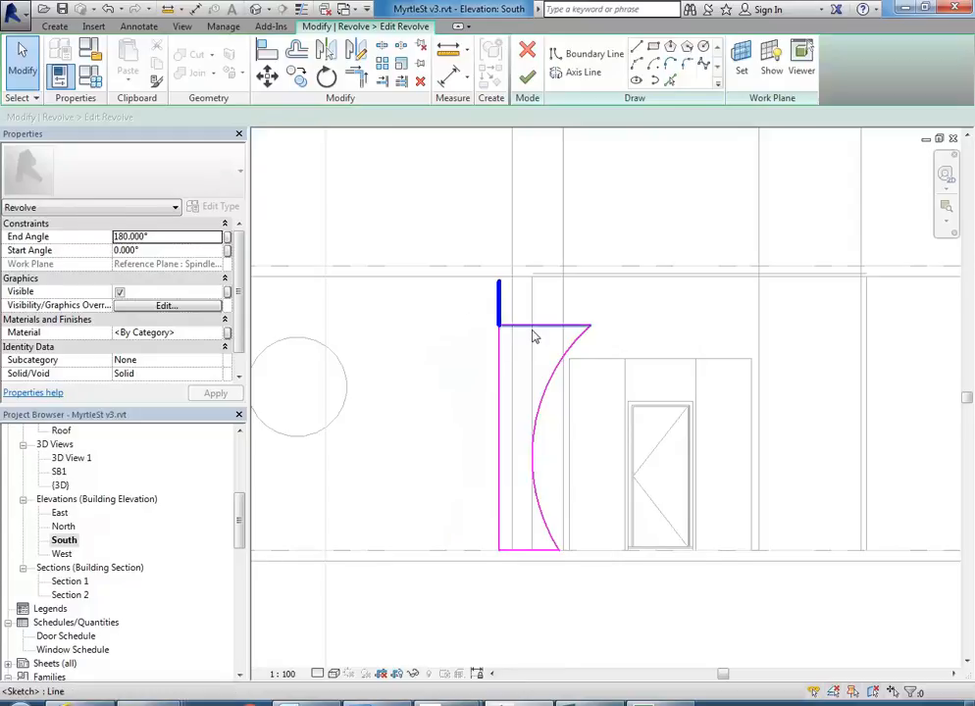
Examine the revolve's boundary and axis lines in SB1 and 3D View 1, viewing the profile from the front-left side
double_click(59, 472)
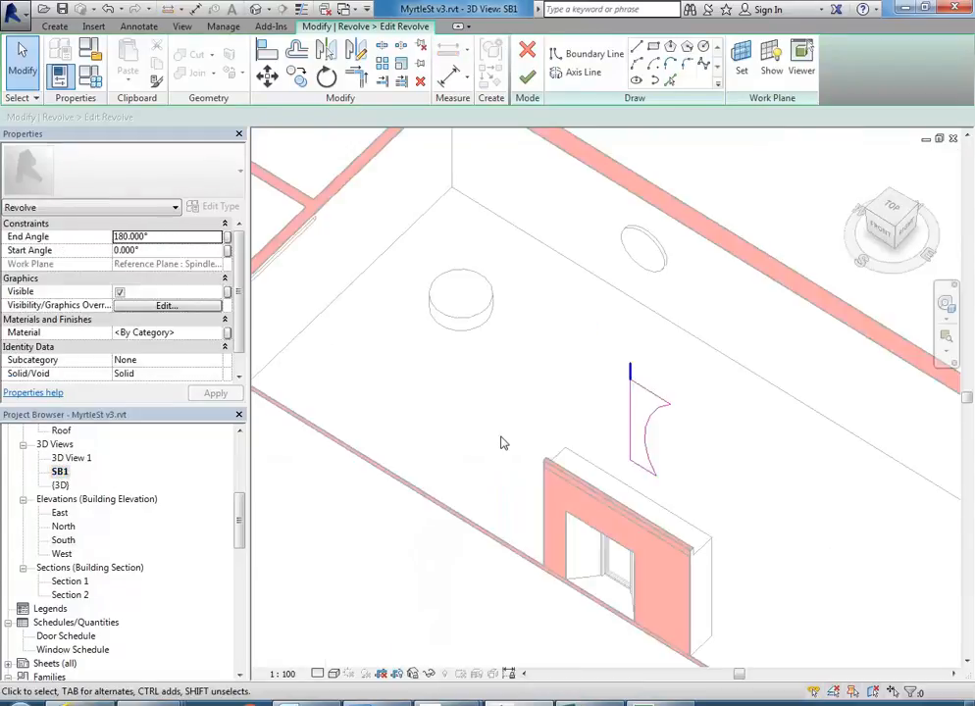
middle_click_drag(589, 417, 541, 418)
double_click(59, 458)
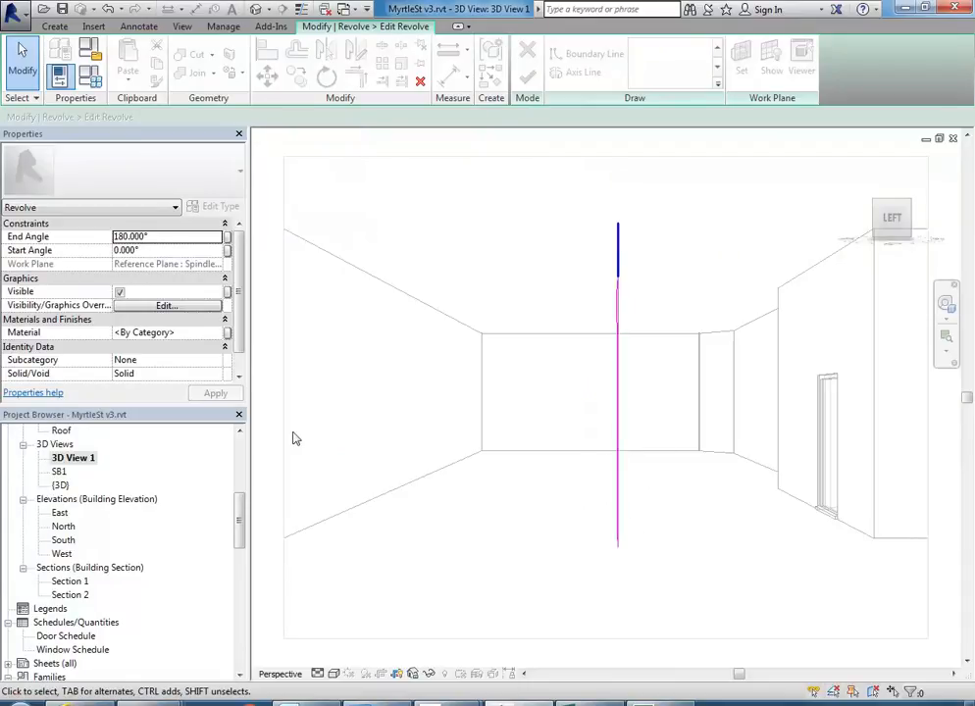
double_click(59, 474)
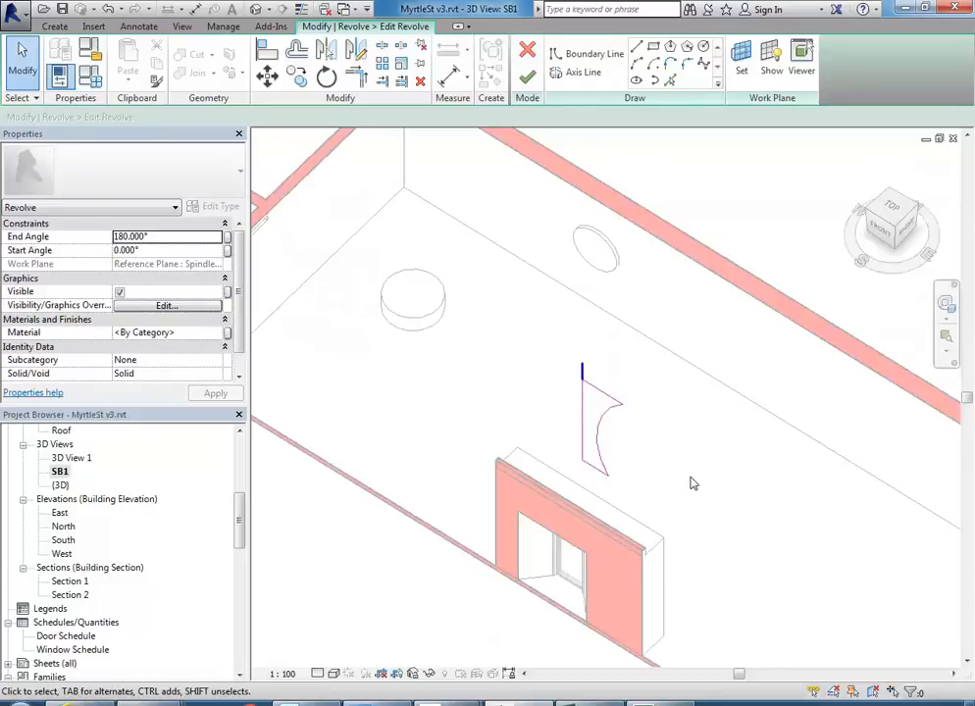
middle_click_drag(513, 458, 754, 345, "shift")
middle_click_drag(758, 345, 765, 309, "shift")
middle_click_drag(668, 428, 645, 440)
scroll(581, 458, "up", 2)
middle_click_drag(581, 458, 604, 468)
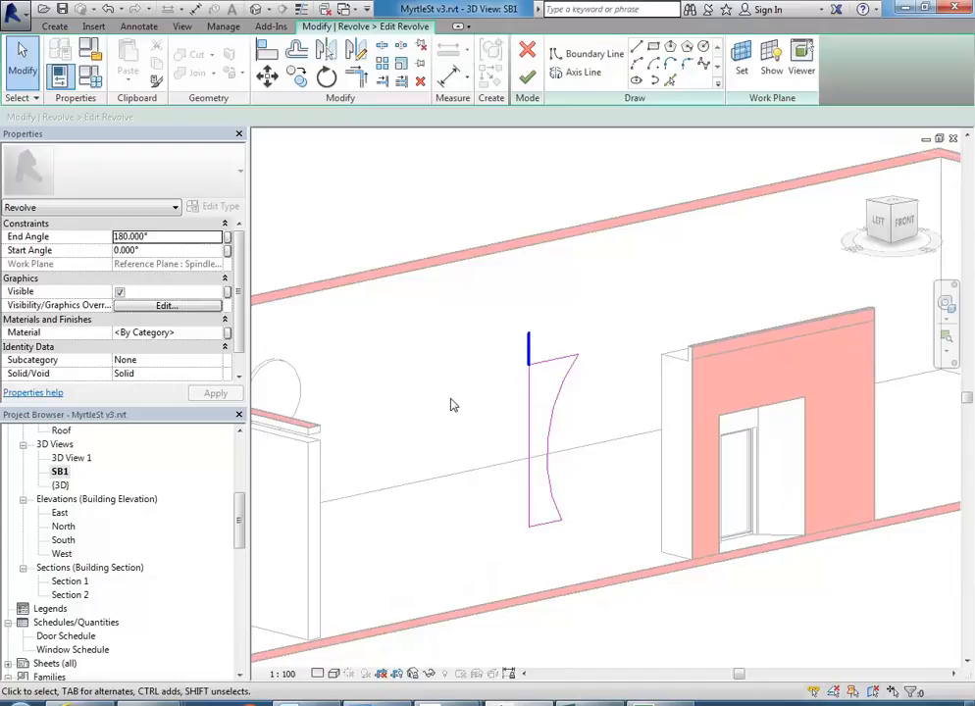
Finish editing the column's revolve sketch, keeping the existing boundary and axis lines
scroll(581, 532, "up", 3)
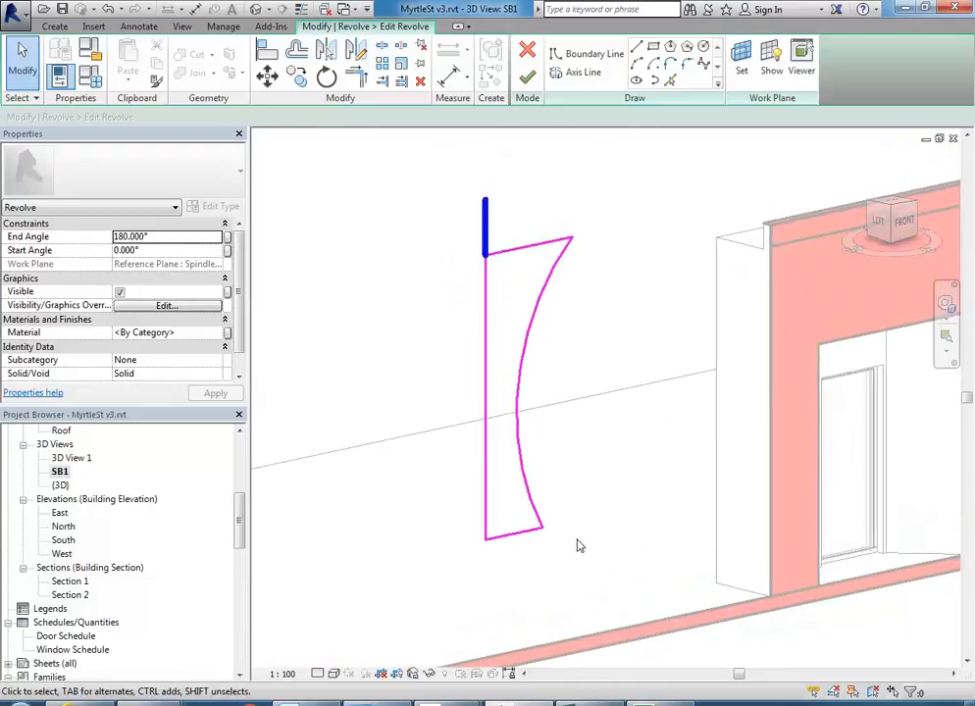
left_click(528, 77)
scroll(381, 385, "down", 2)
middle_click_drag(381, 386, 439, 352)
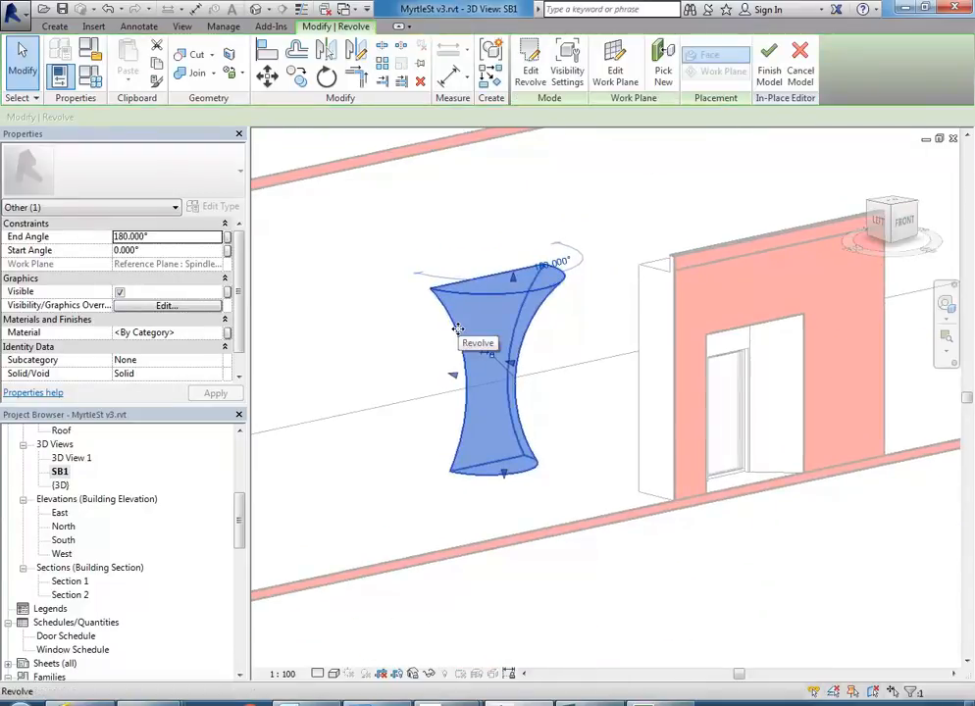
Set the revolve's End Angle to 360° to make a full round column, and inspect it from above
left_click(156, 238)
type("360")
key("Return")
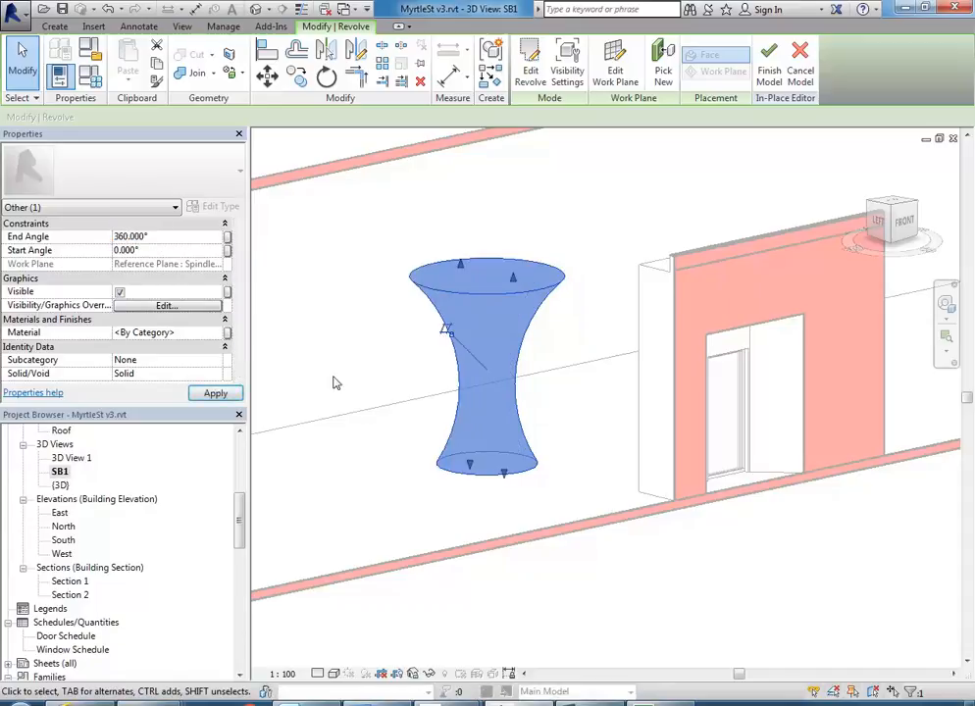
left_click(337, 368)
middle_click_drag(431, 507, 547, 497, "shift")
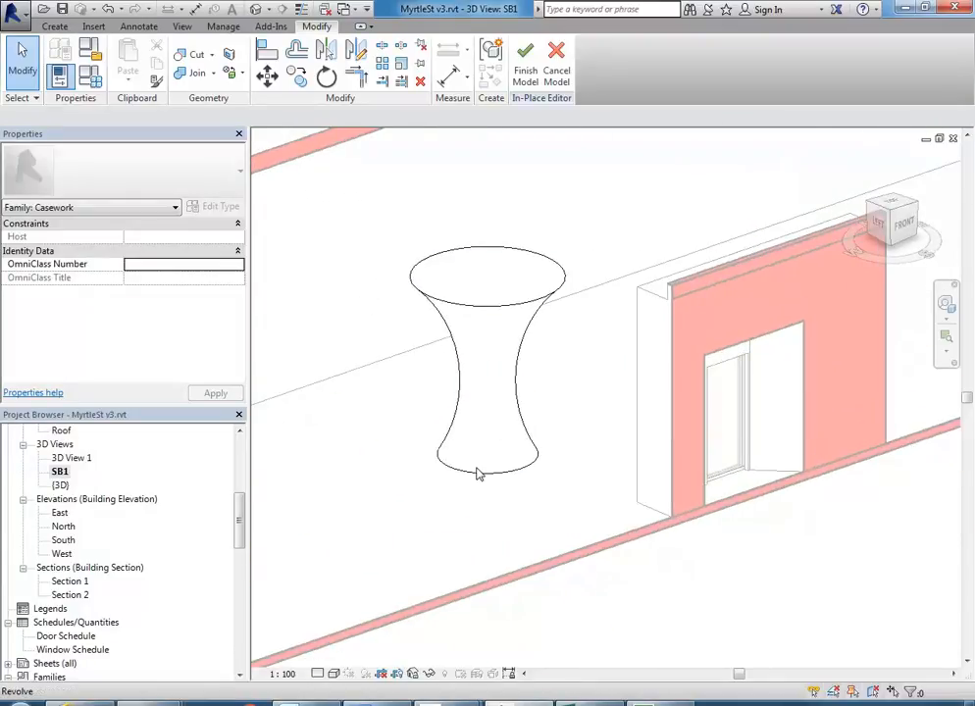
mouse_move(442, 457)
middle_mouse_down("shift")
mouse_move(686, 458)
mouse_move(555, 489)
mouse_move(372, 372)
mouse_move(223, 389)
mouse_move(518, 440)
mouse_move(452, 436)
middle_mouse_up("shift")
Open the Ground Floor plan and bring the revolved column into close view
left_click_drag(241, 522, 241, 462)
double_click(86, 459)
middle_click_drag(635, 407, 495, 516)
scroll(497, 442, "up", 2)
middle_click_drag(497, 441, 477, 433)
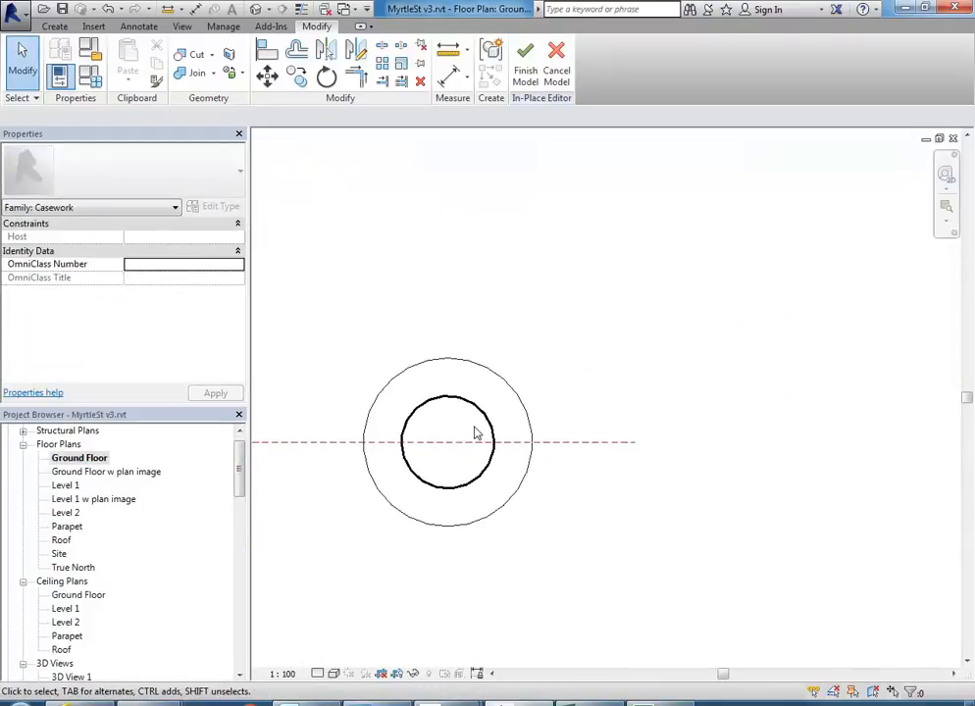
Start a void extrusion and sketch a rectangle about 820 by 780 mm overlapping the column's upper-left part in plan
left_click(55, 27)
left_click(265, 82)
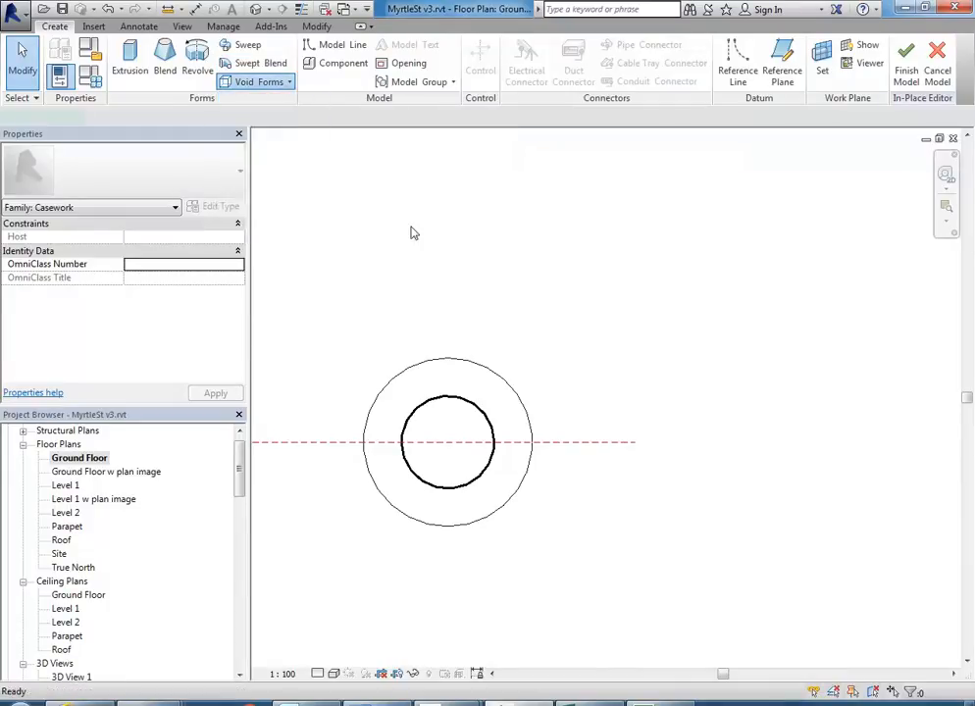
left_click(260, 106)
mouse_move(464, 387)
middle_mouse_down()
mouse_move(525, 415)
mouse_move(455, 397)
middle_mouse_up()
scroll(455, 396, "up", 1)
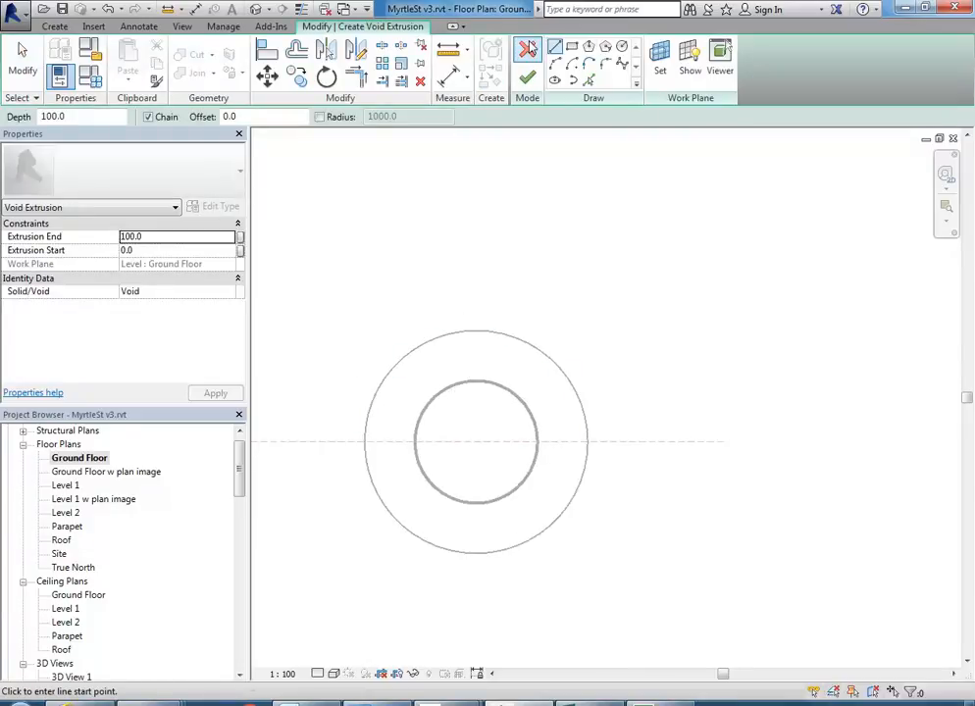
left_click(571, 46)
scroll(461, 402, "up", 2)
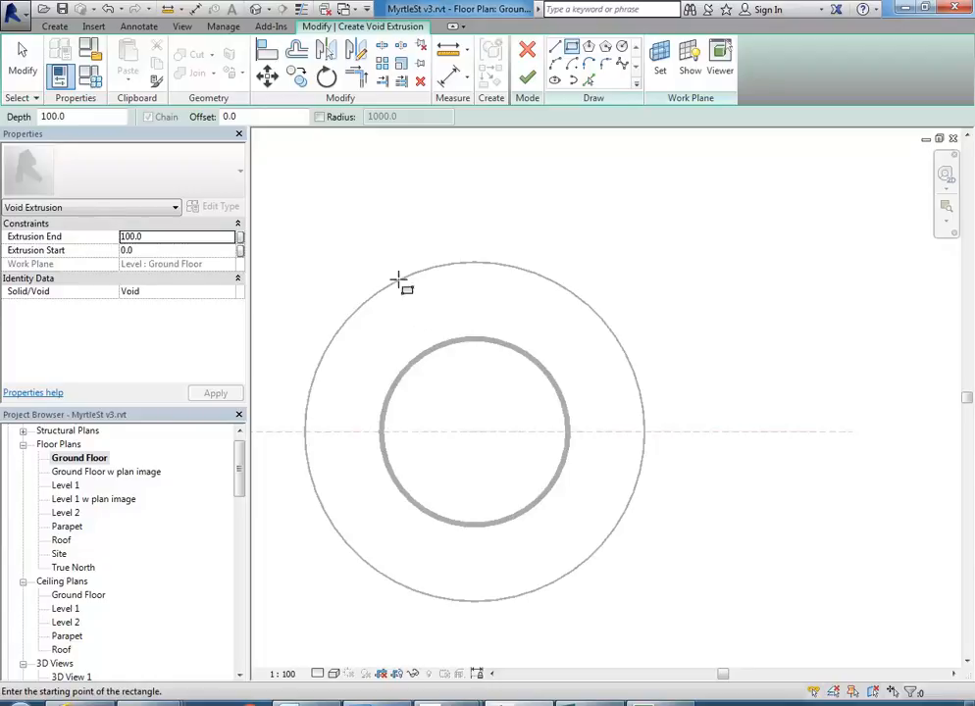
left_click(344, 248)
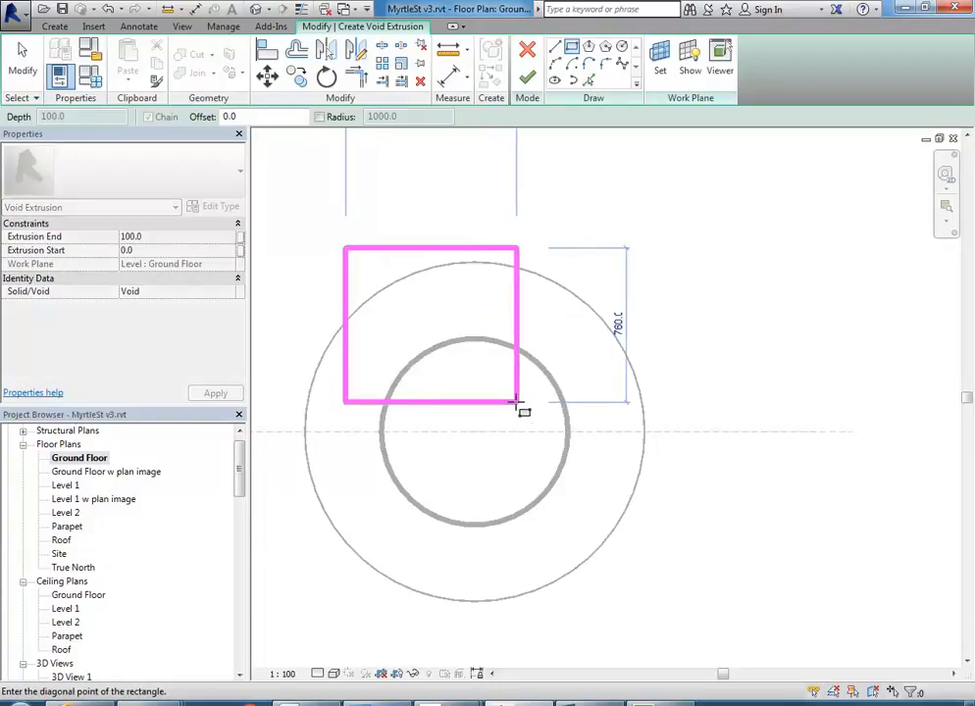
left_click(512, 405)
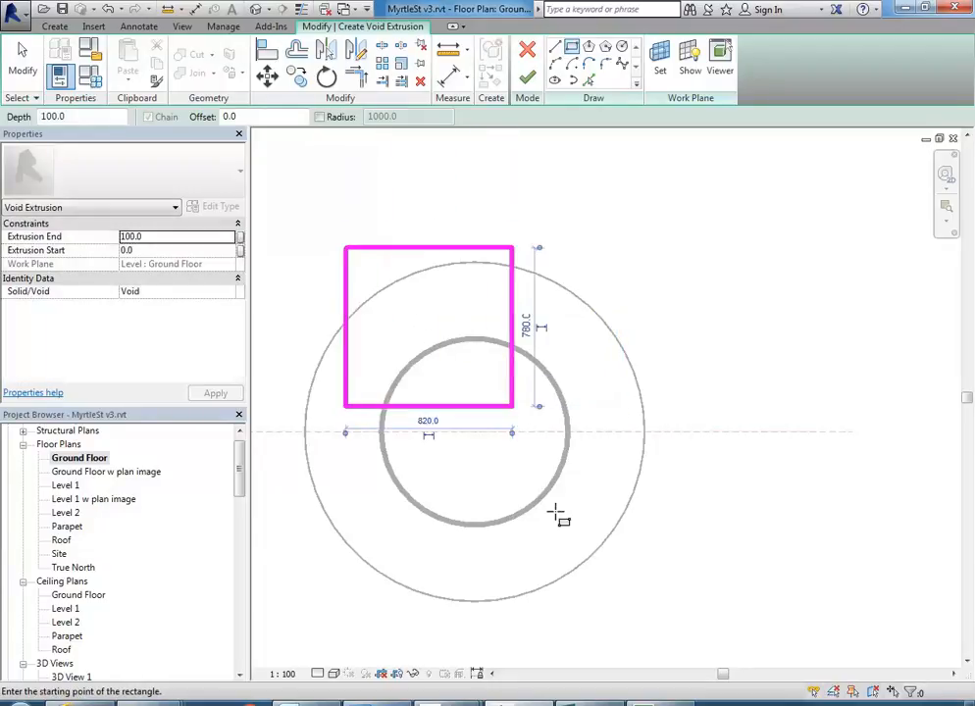
scroll(610, 232, "down", 3)
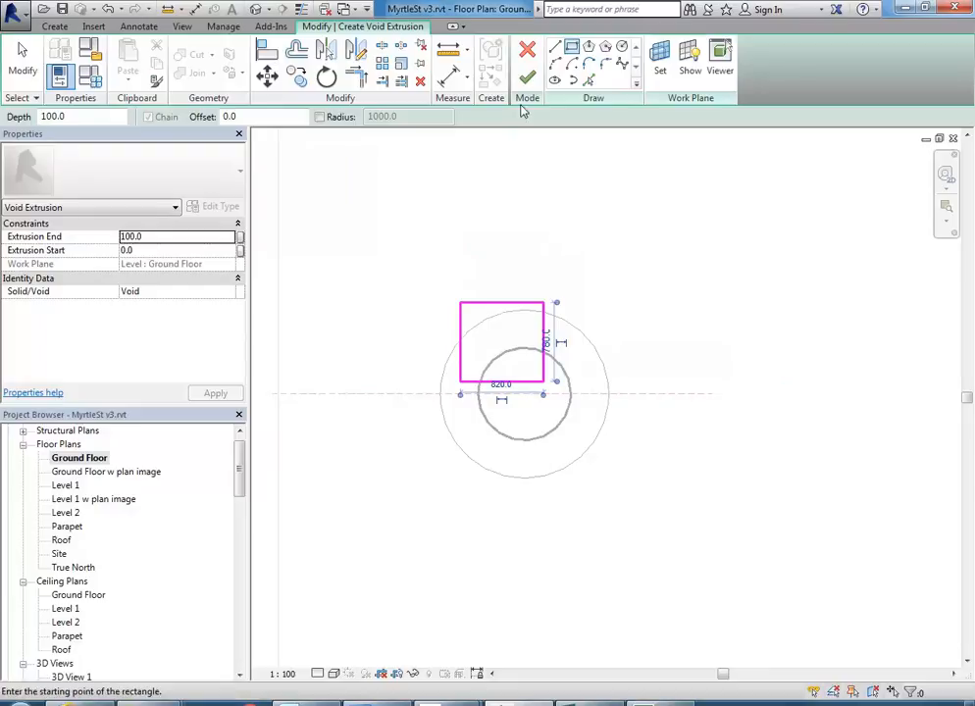
Set the void extrusion's Extrusion Start to 500
left_click(159, 251)
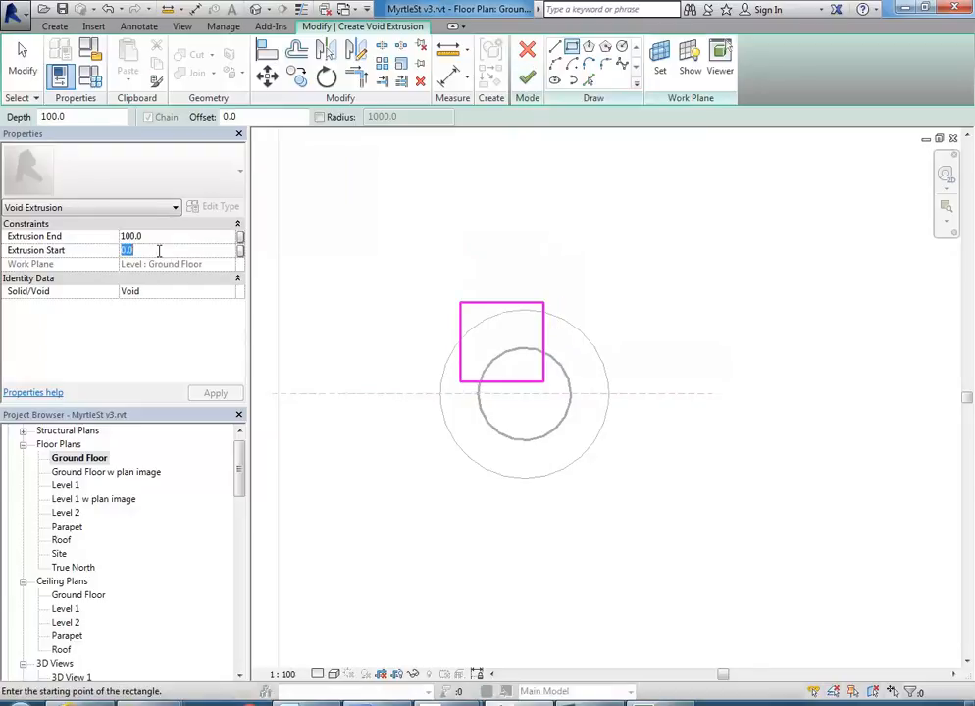
type("500")
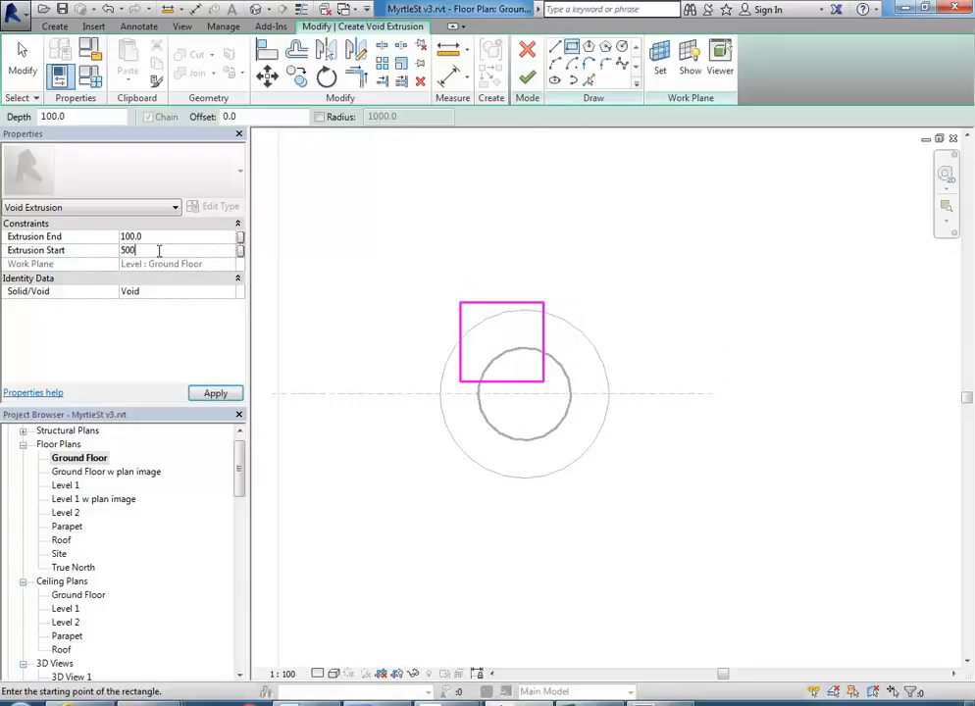
Set the void's Extrusion End to 900 and finish the void extrusion
left_click(159, 237)
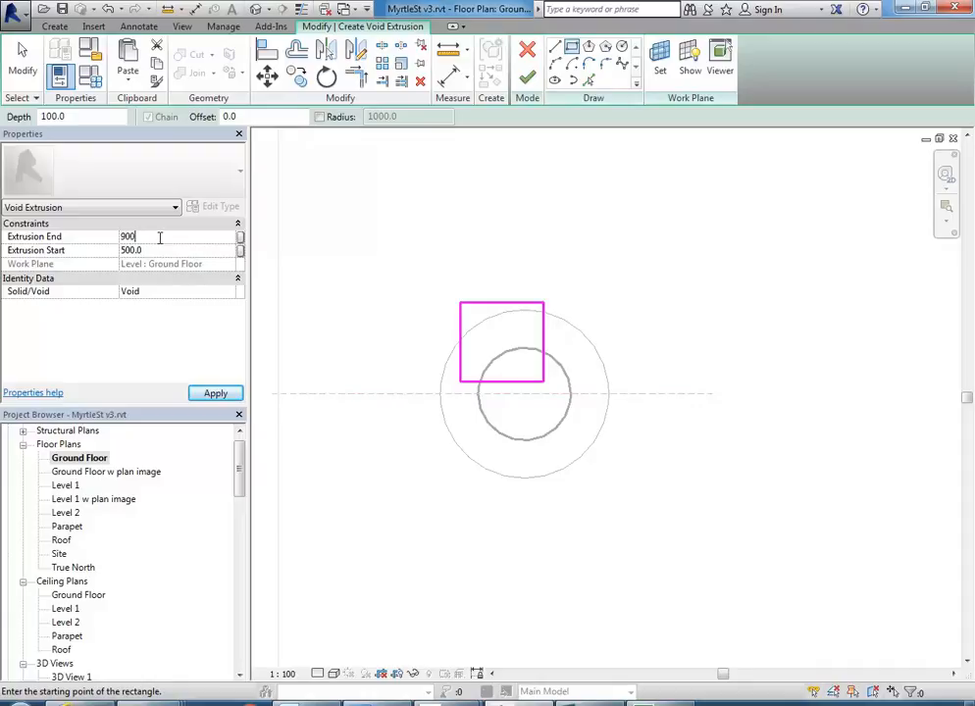
left_click(526, 78)
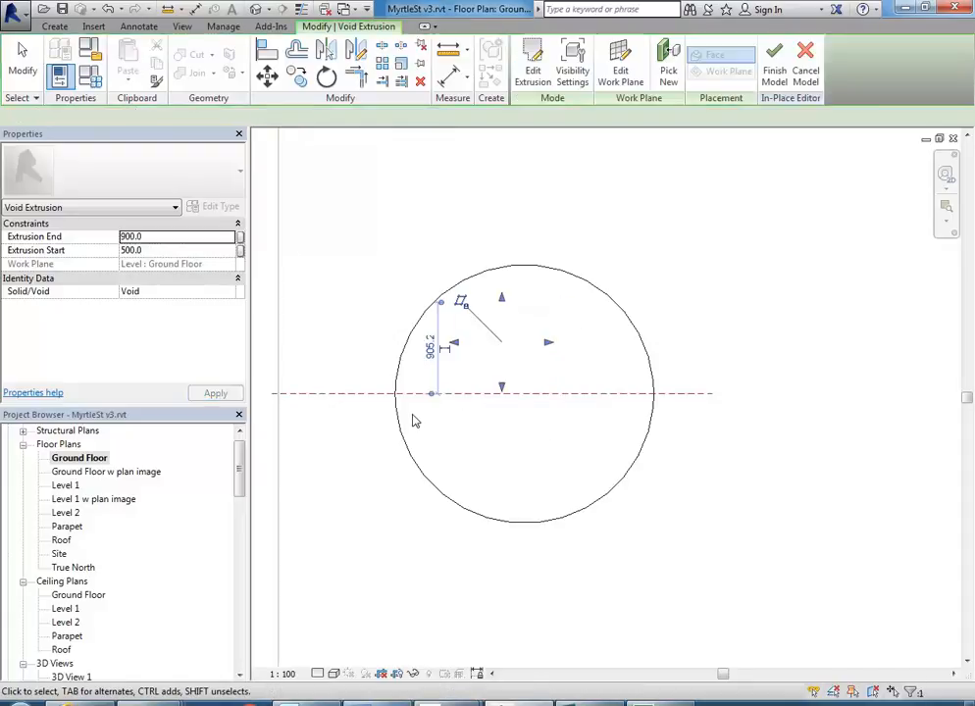
scroll(380, 466, "down", 1)
middle_click_drag(442, 456, 498, 432)
Open the SB1 3D view and examine the void's cut near the base of the revolved form
left_click_drag(240, 463, 237, 524)
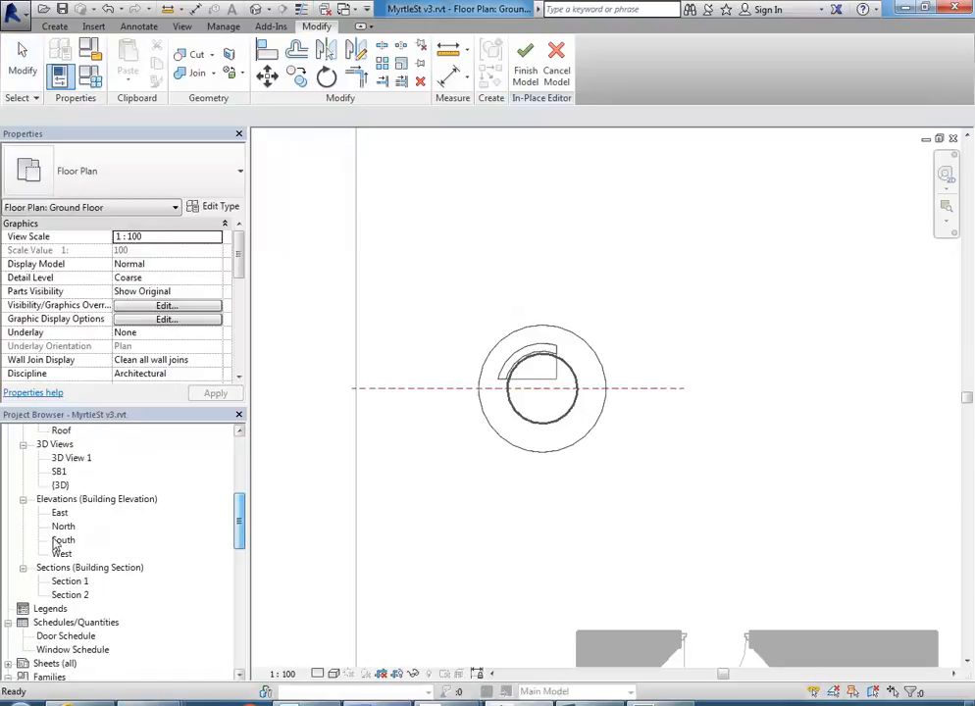
double_click(58, 472)
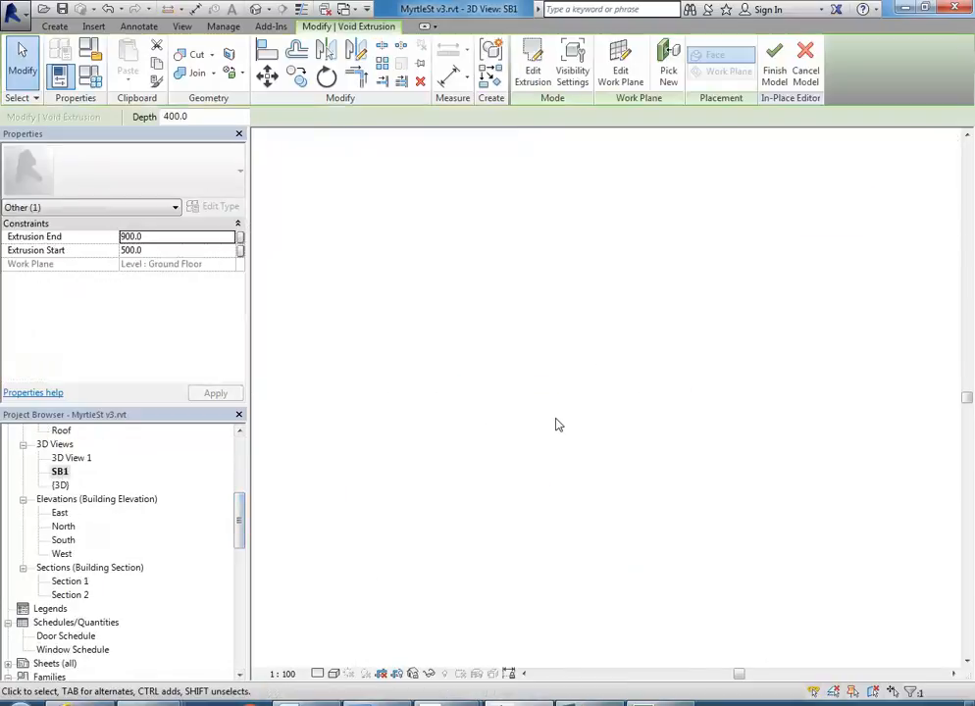
middle_click_drag(373, 384, 599, 382, "shift")
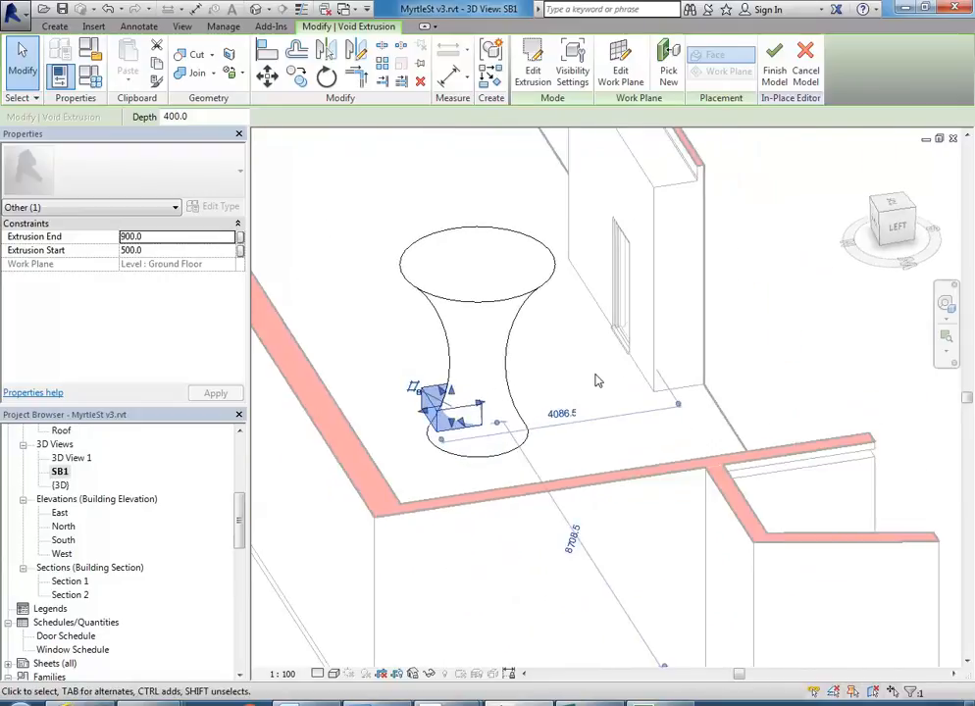
left_click(599, 382)
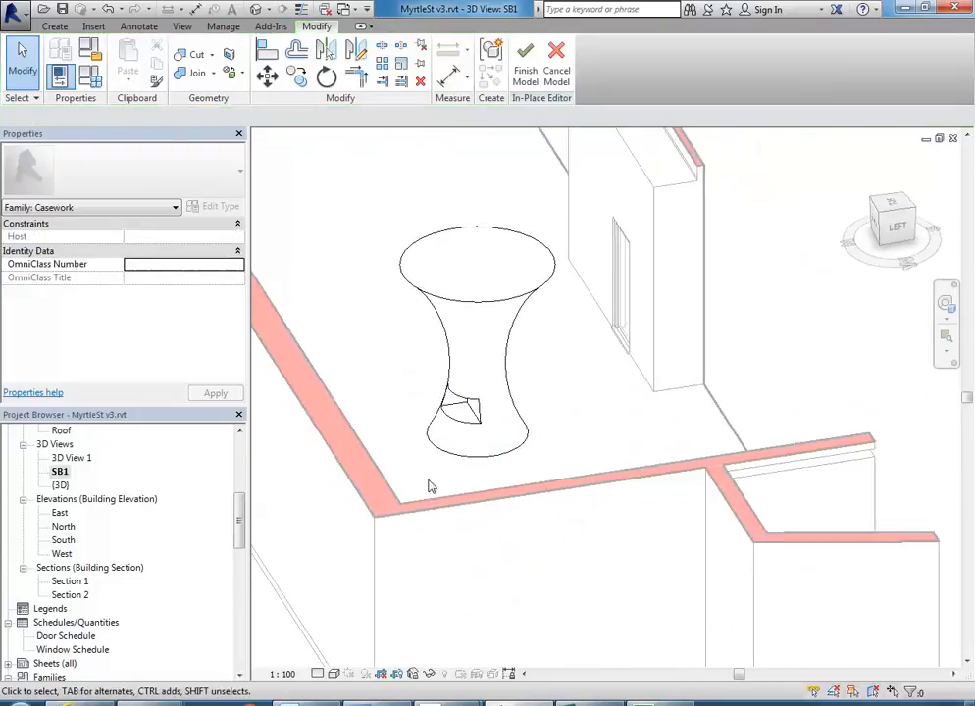
scroll(444, 442, "up", 2)
middle_click_drag(444, 439, 497, 470, "shift")
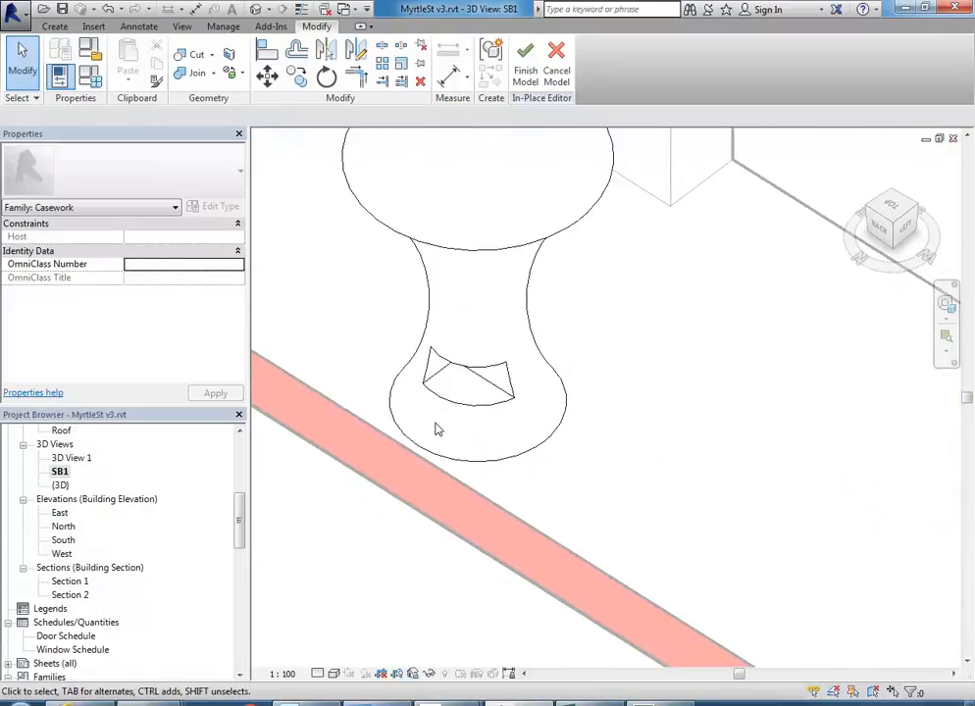
scroll(438, 430, "up", 1)
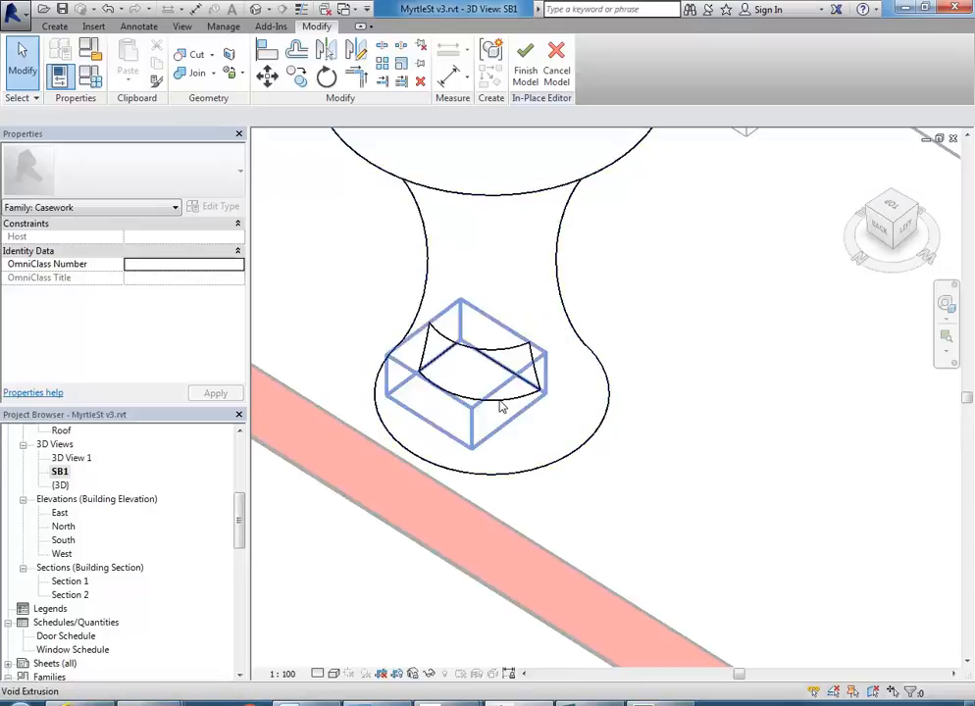
scroll(515, 461, "up", 2)
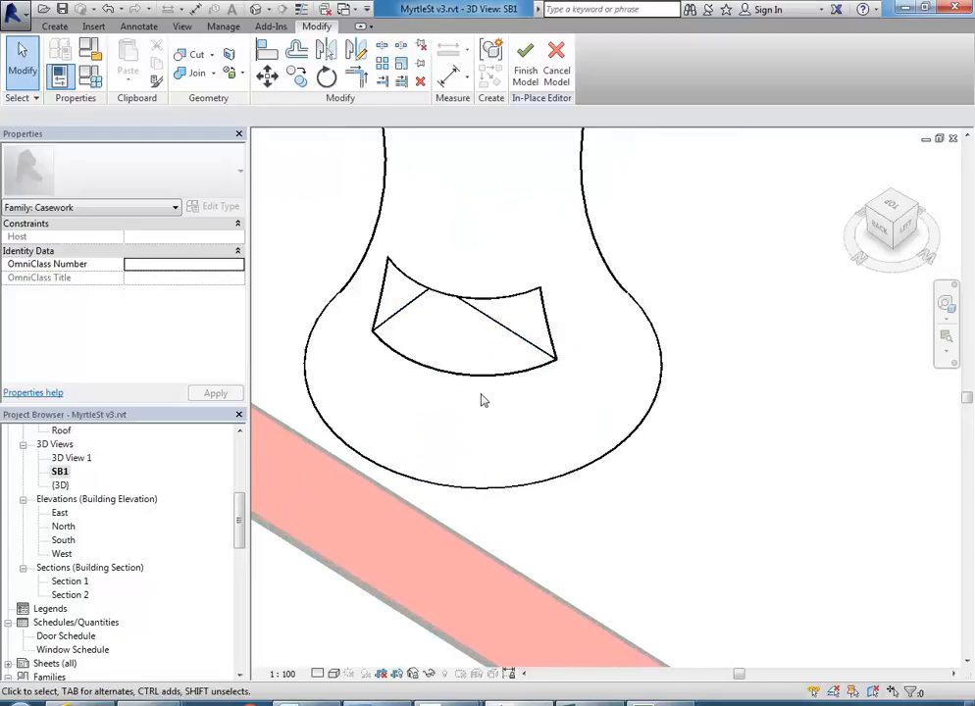
scroll(480, 400, "up", 2)
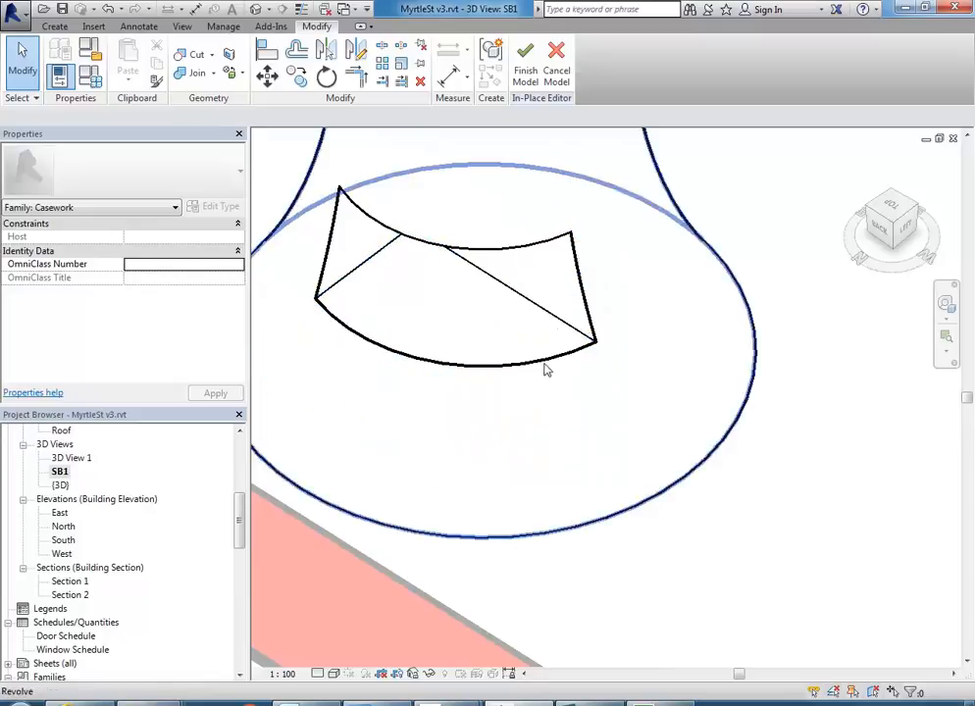
Select the void extrusion and raise its top face to about 1173 mm and its bottom face to about 787 mm
left_click(555, 321)
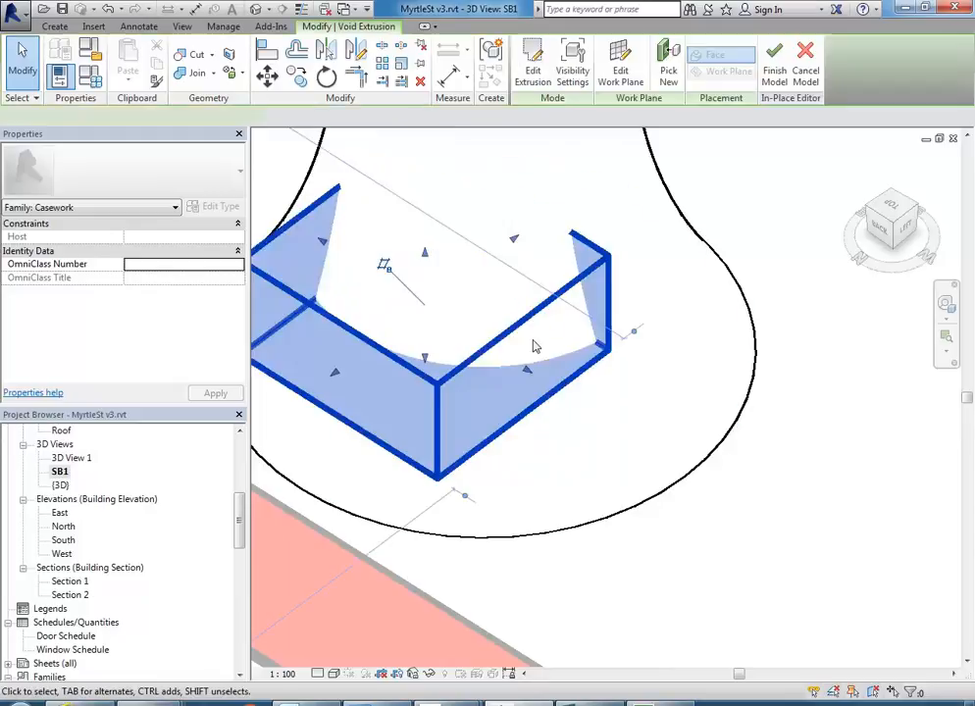
middle_click_drag(625, 551, 523, 431, "shift")
left_click_drag(423, 247, 418, 177)
middle_click_drag(429, 303, 429, 403, "shift")
left_click_drag(430, 383, 439, 323)
Reposition two side faces of the void extrusion, then raise its top face further up the revolved form
middle_click_drag(420, 330, 550, 393)
left_click_drag(387, 269, 360, 261)
left_click_drag(581, 331, 507, 307)
middle_click_drag(531, 372, 489, 373, "shift")
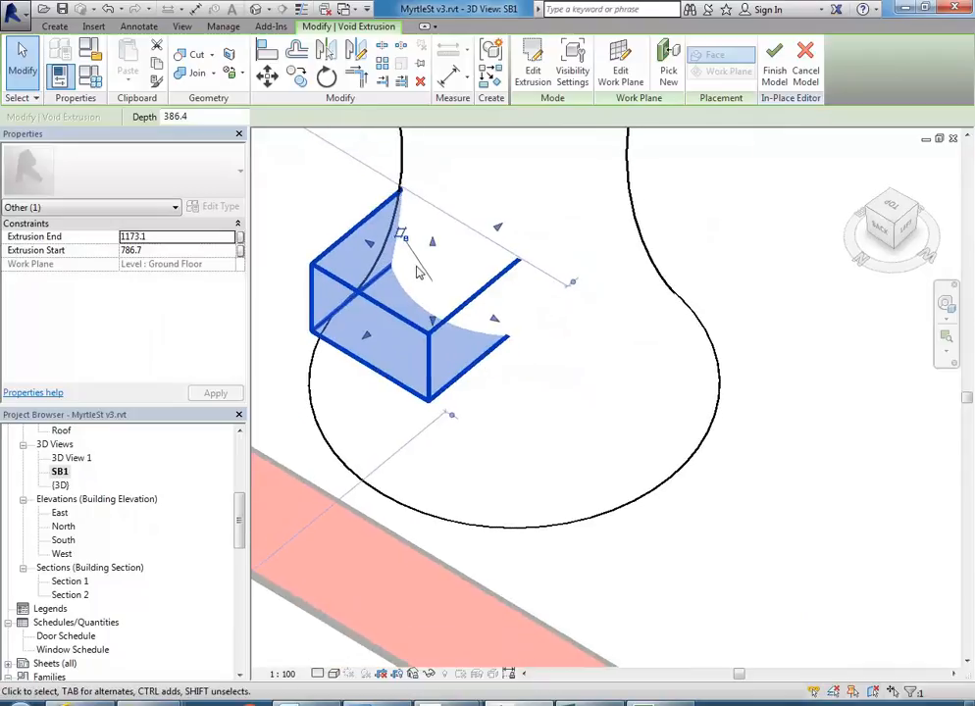
left_click_drag(433, 245, 429, 157)
scroll(438, 376, "down", 1)
middle_click_drag(439, 376, 469, 437)
left_click(315, 311)
middle_click_drag(479, 361, 514, 488, "shift")
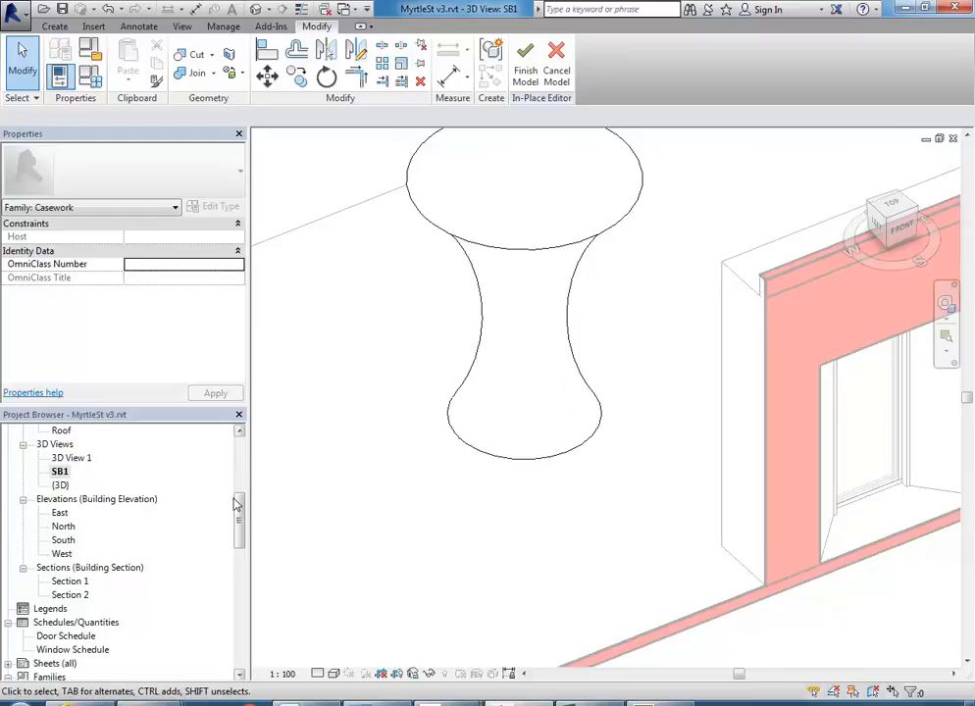
Return to the Ground Floor plan and bring up the form creation tools
scroll(88, 474, "up", 6)
double_click(88, 472)
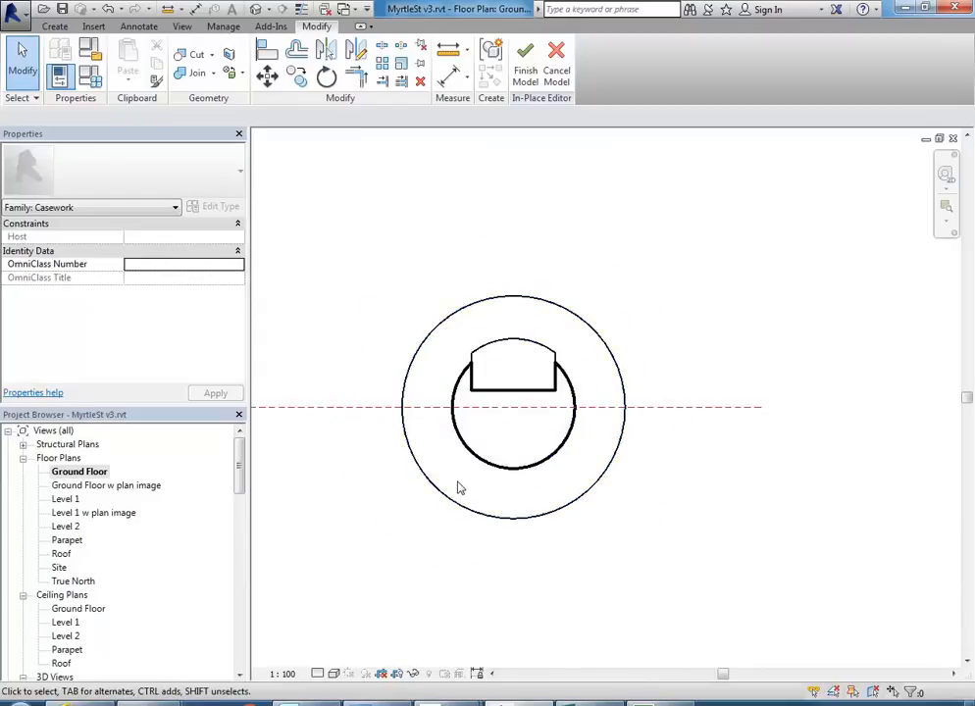
left_click(49, 26)
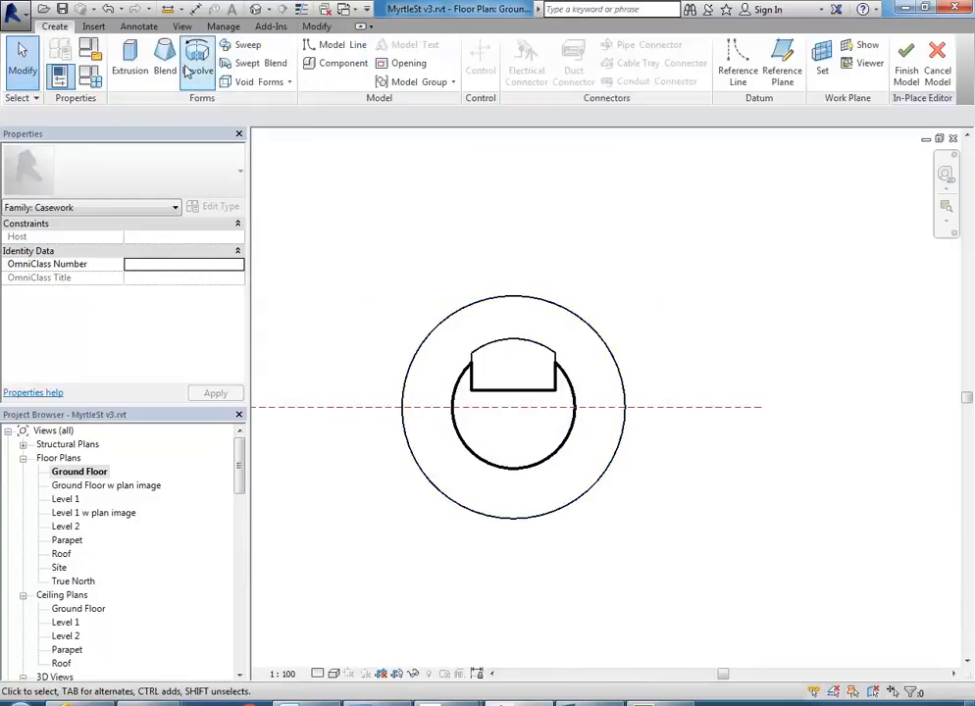
mouse_move(401, 281)
middle_mouse_down()
mouse_move(425, 248)
mouse_move(386, 266)
middle_mouse_up()
scroll(426, 250, "down", 1)
scroll(385, 362, "up", 1)
middle_click_drag(534, 446, 570, 442)
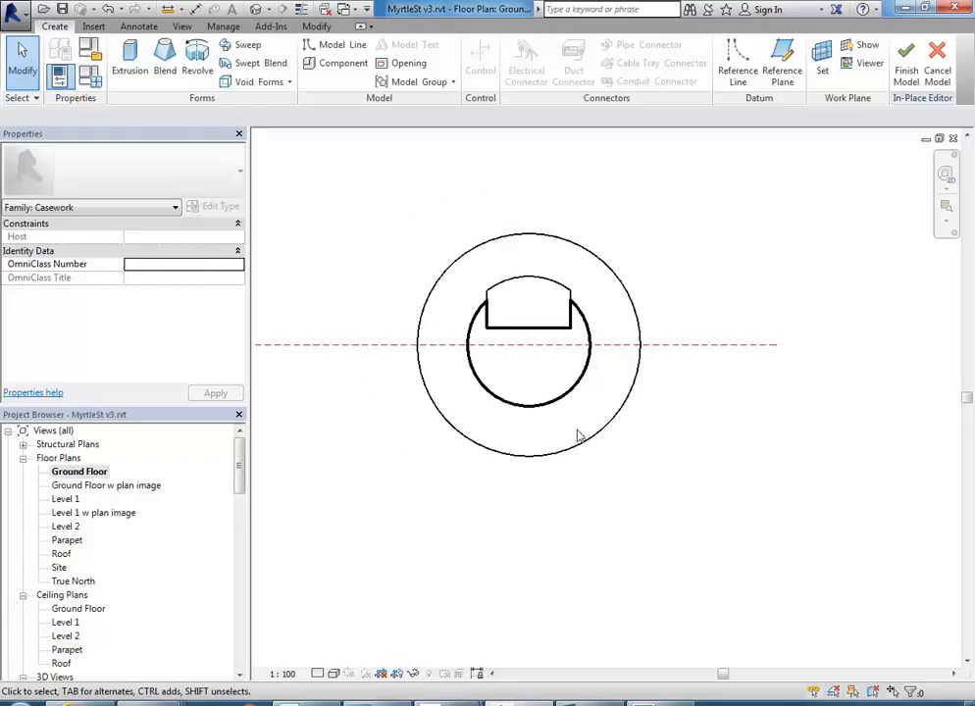
scroll(452, 432, "down", 1)
middle_click_drag(452, 477, 505, 440)
scroll(376, 324, "down", 2)
middle_click_drag(377, 324, 396, 385)
middle_click_drag(439, 429, 378, 440)
middle_click_drag(344, 315, 359, 305)
scroll(357, 341, "up", 1)
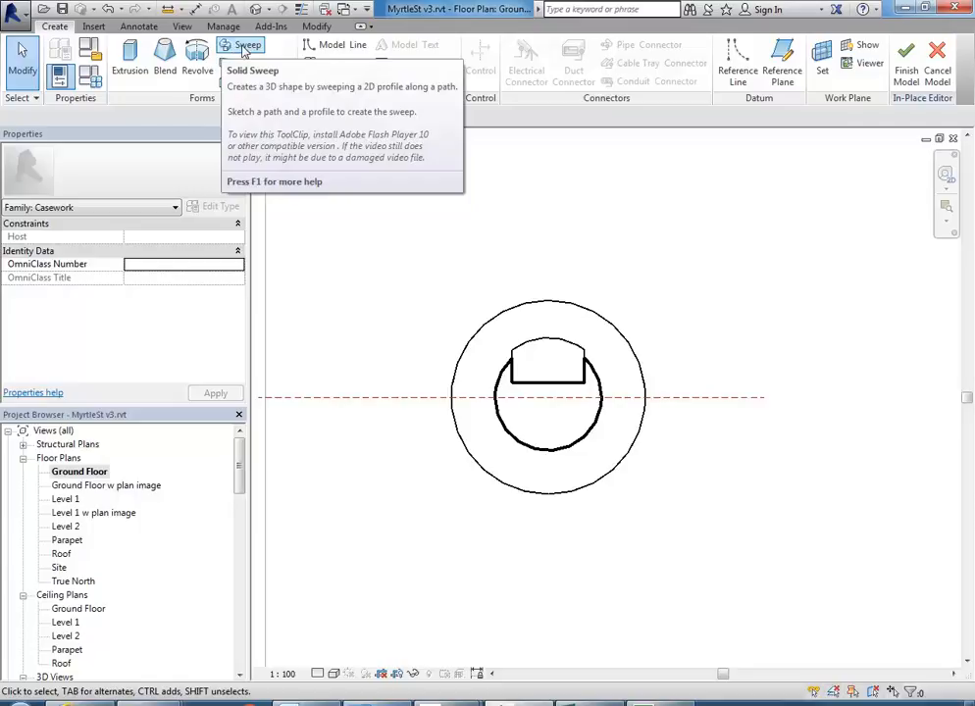
Start a solid Sweep and choose to sketch its path
left_click(244, 49)
scroll(545, 378, "down", 2)
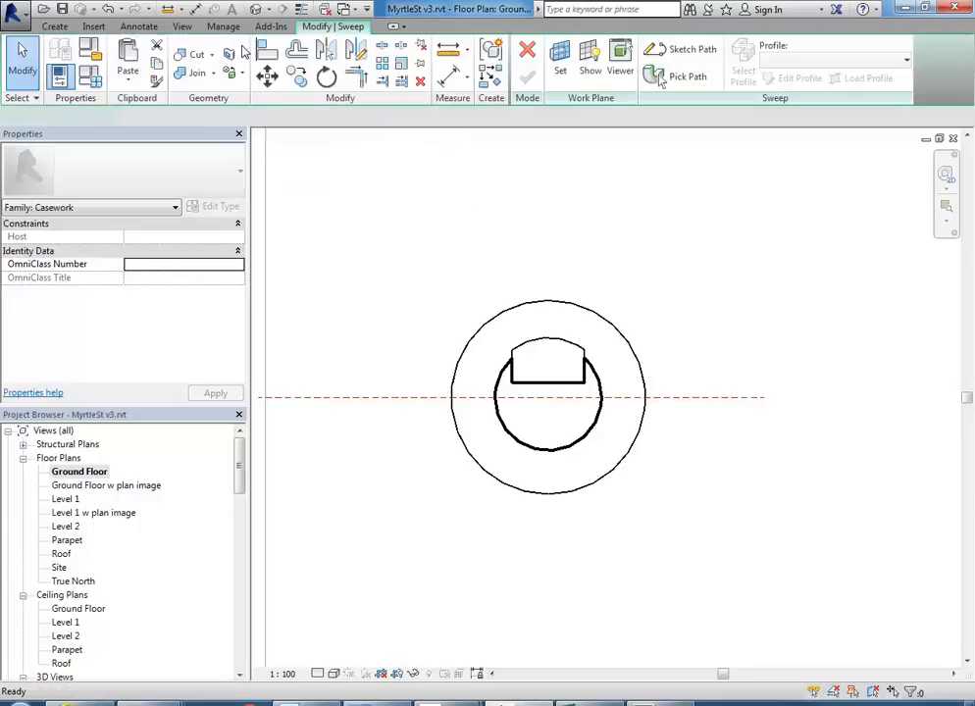
middle_click_drag(491, 382, 475, 363)
scroll(447, 375, "up", 2)
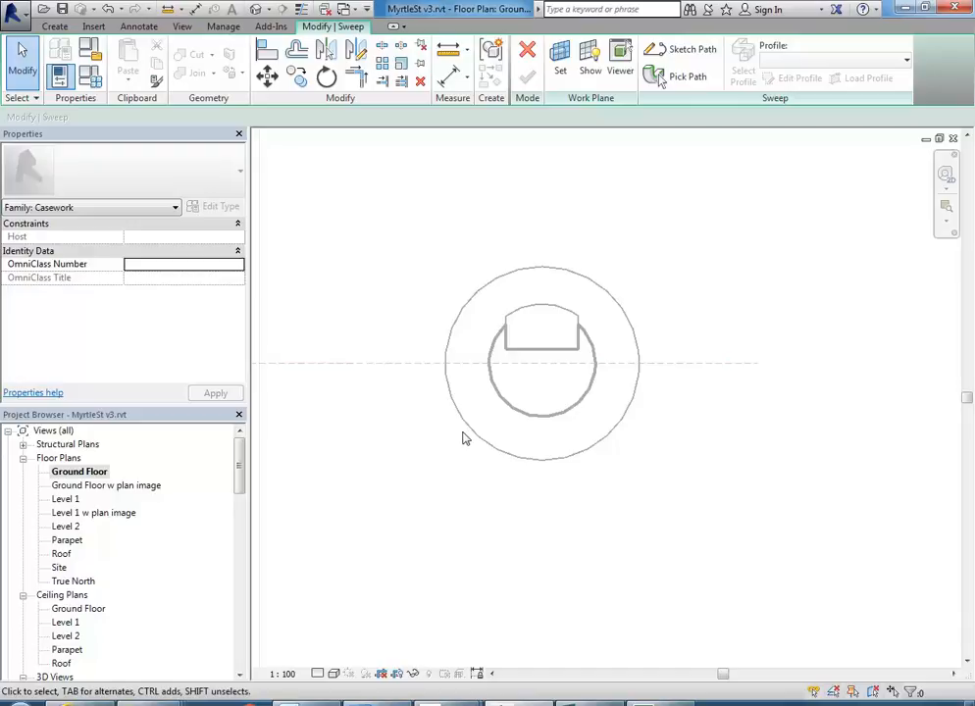
middle_click_drag(501, 418, 488, 444)
scroll(462, 395, "down", 1)
scroll(489, 415, "up", 1)
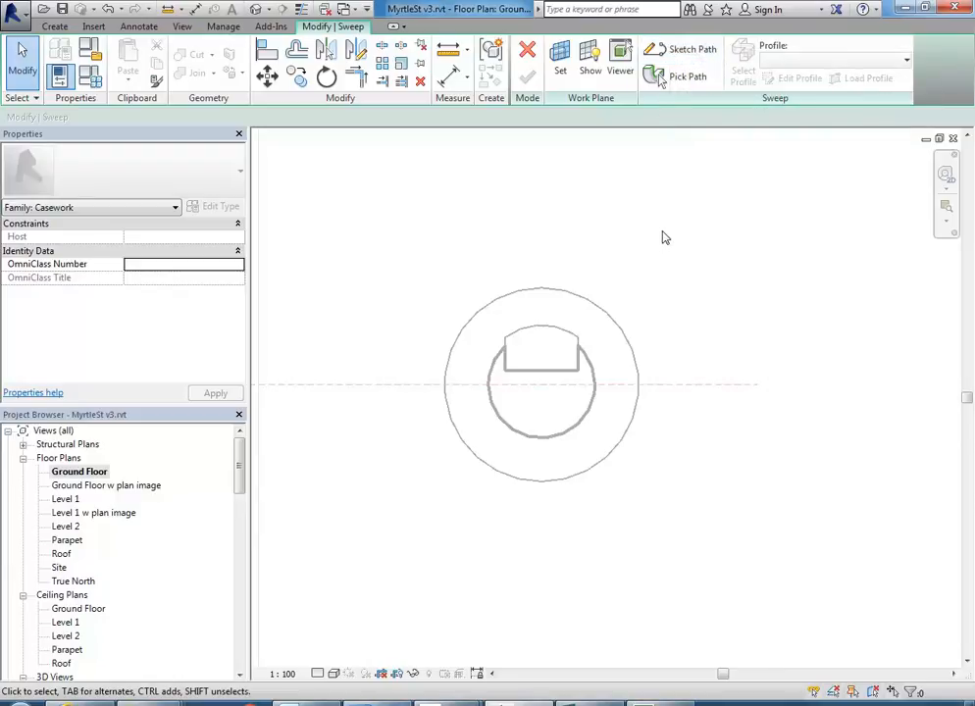
middle_click_drag(649, 310, 666, 306)
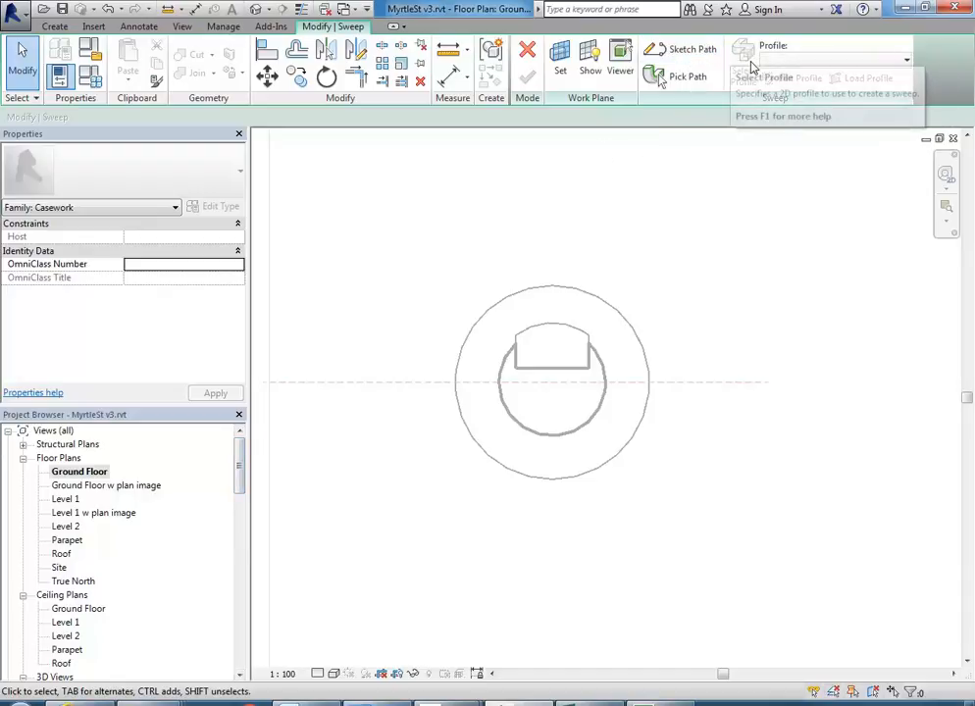
left_click(680, 49)
Sketch a 90° arc of about 835 mm radius over the lower-left quarter of the outer circle as the sweep path
middle_click_drag(528, 303, 598, 198)
scroll(586, 333, "up", 1)
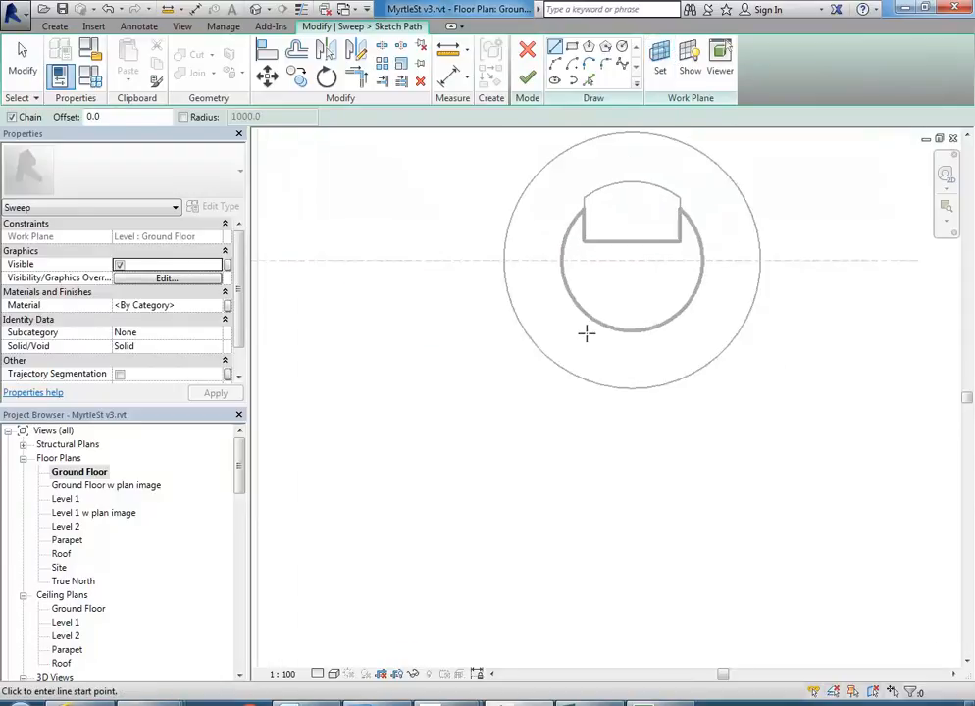
middle_click_drag(586, 333, 565, 381)
scroll(565, 381, "up", 2)
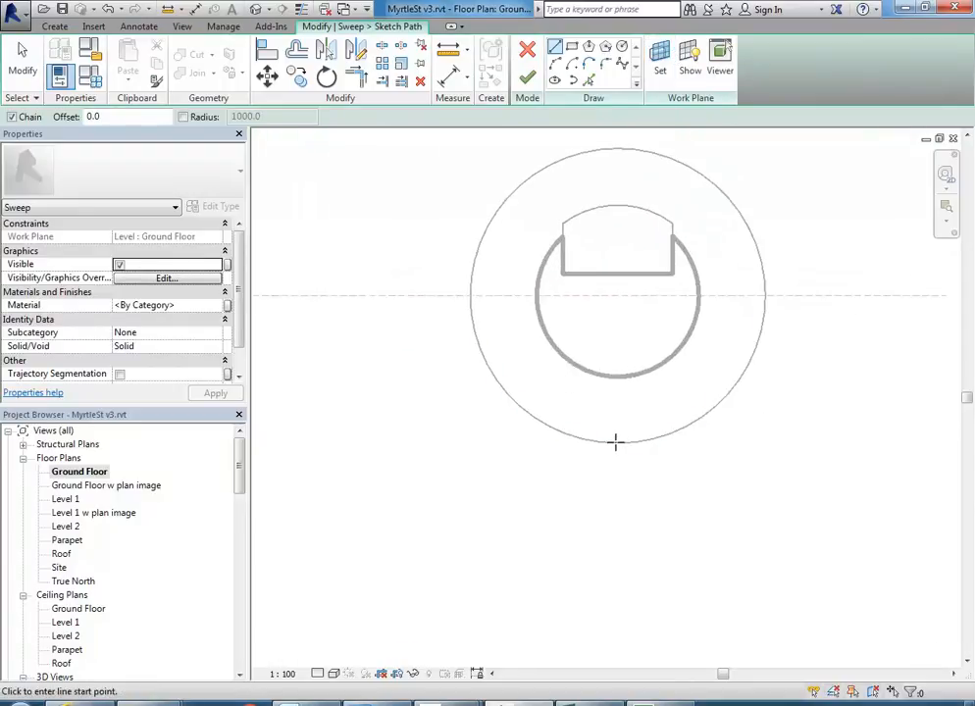
left_click(556, 64)
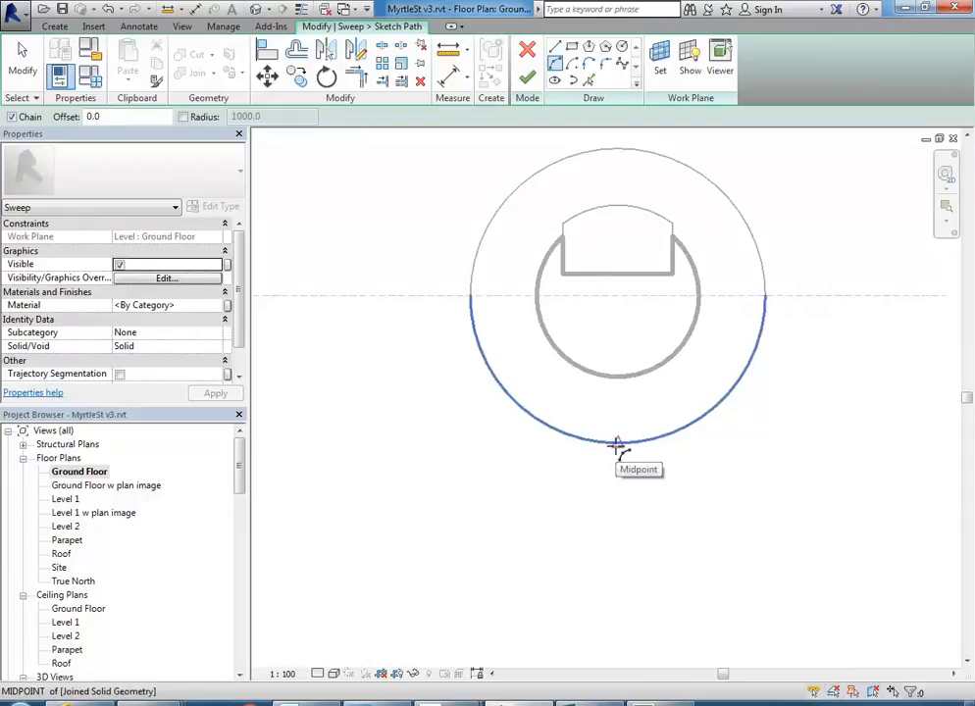
left_click(616, 445)
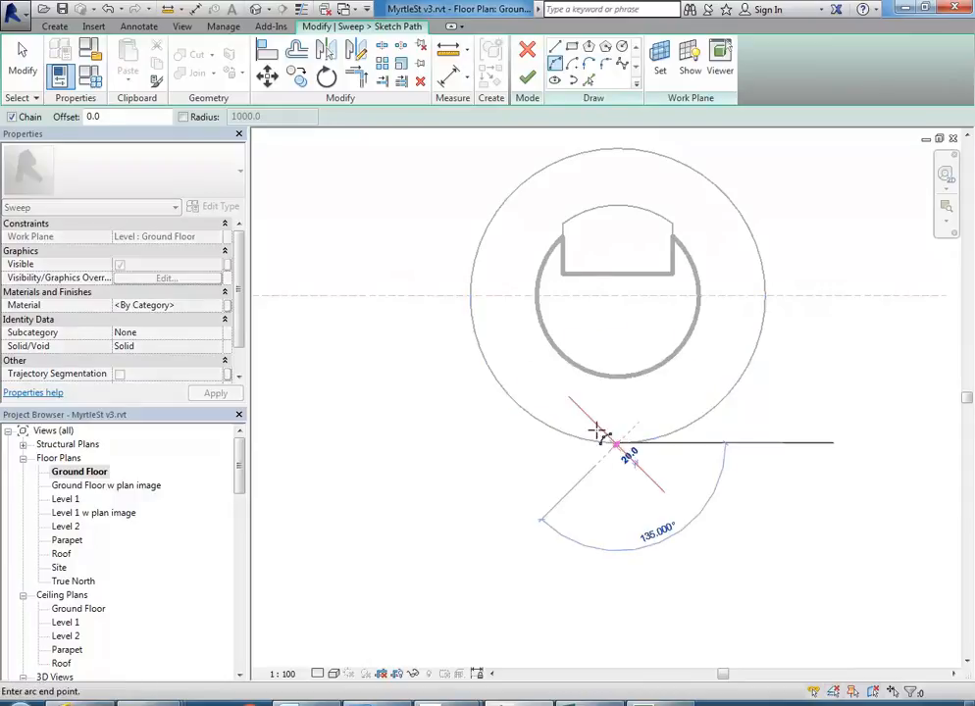
left_click(471, 296)
left_click(508, 387)
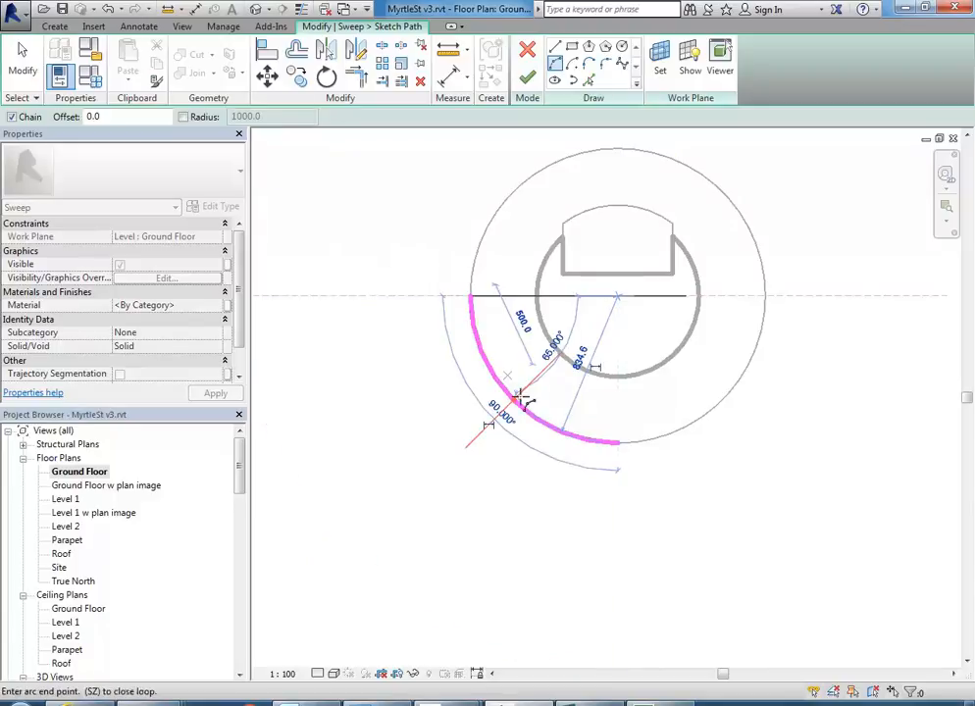
left_click(619, 447)
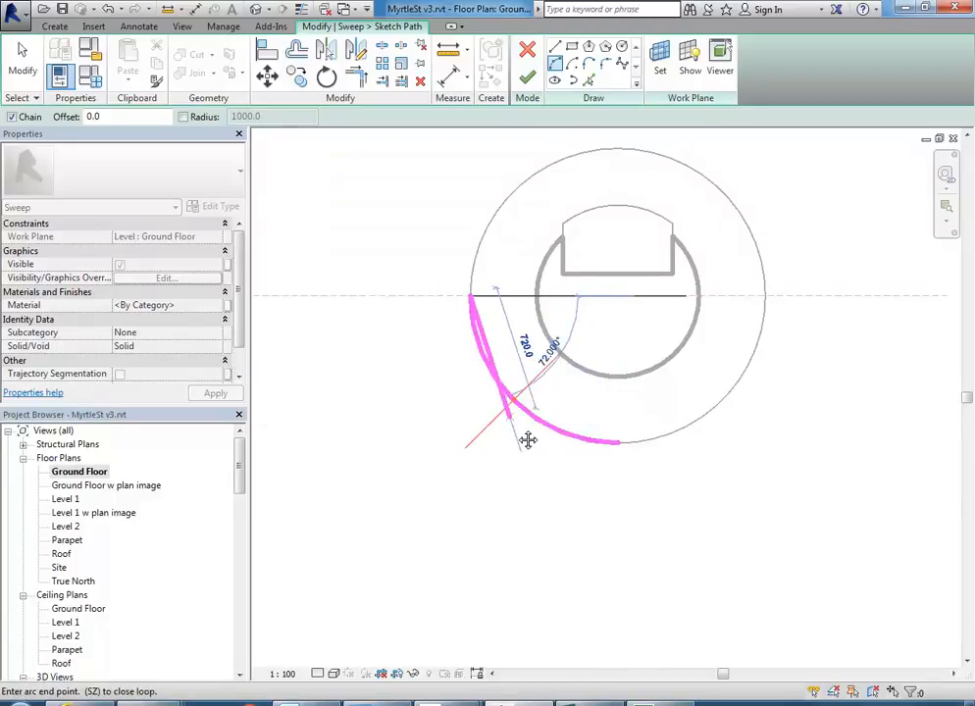
Continue the path from the first arc's left end with a tangent 180° arc of about 829 mm radius, then end the arc chain
middle_click_drag(512, 420, 584, 508)
middle_click_drag(541, 351, 548, 379)
scroll(548, 379, "down", 1)
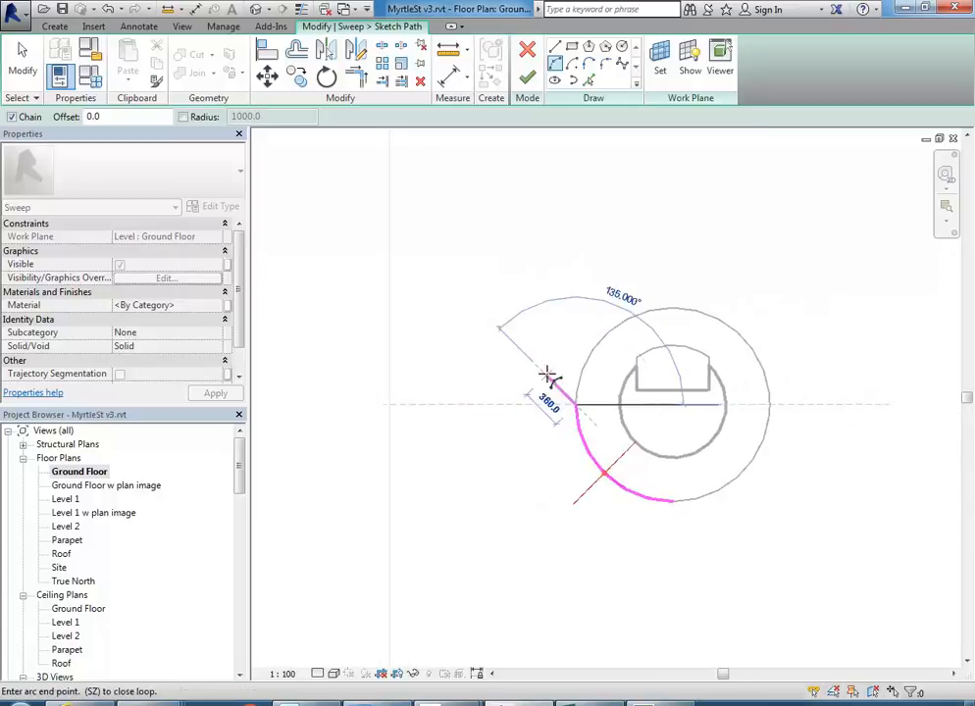
scroll(416, 395, "down", 1)
left_click(398, 400)
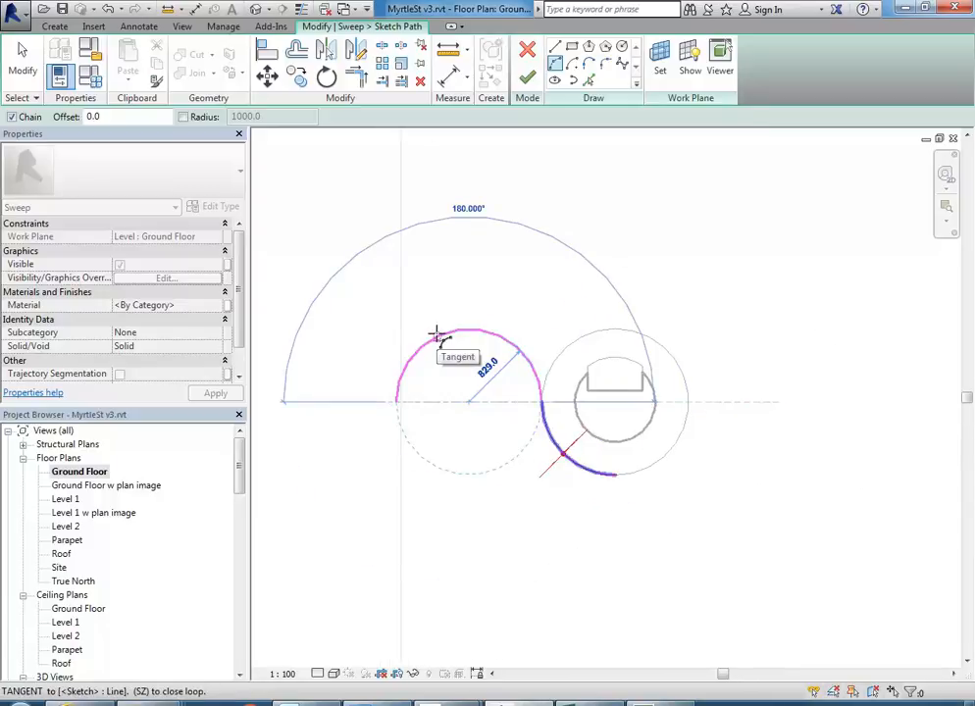
right_click(461, 275)
left_click(505, 284)
Shorten the second arc by pulling its free end back up towards the top of the curve
middle_click_drag(463, 312, 490, 309)
scroll(455, 327, "up", 2)
left_click(441, 370)
left_click_drag(408, 434, 465, 320)
left_click(487, 390)
scroll(488, 391, "down", 1)
middle_click_drag(487, 392, 440, 363)
Examine the profile plane that crosses the first arc of the sweep path
middle_click_drag(601, 524, 591, 520)
scroll(616, 531, "up", 3)
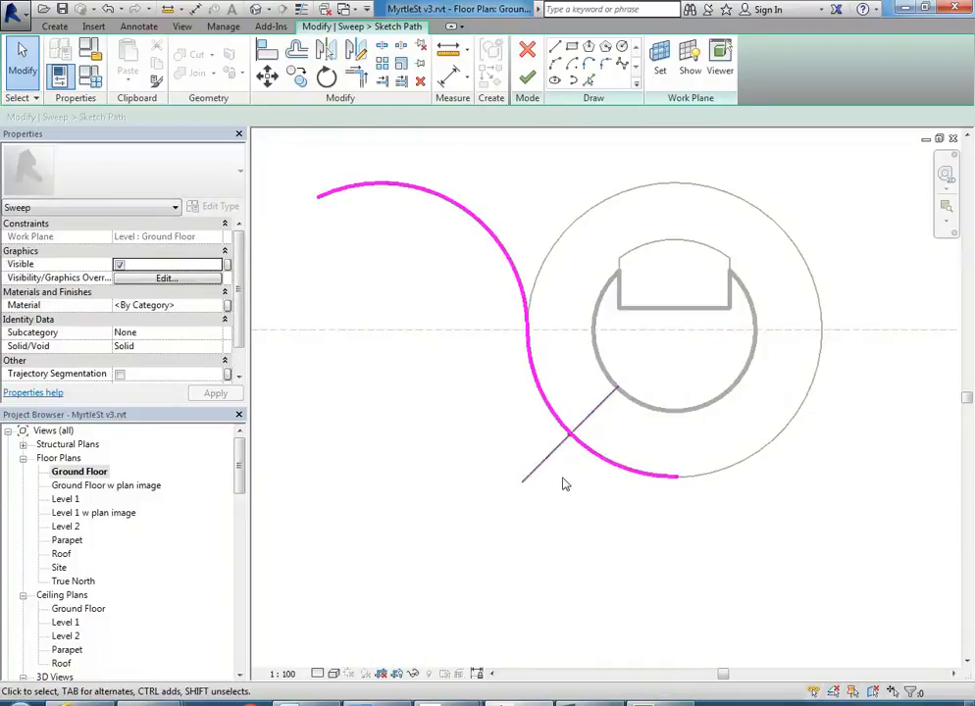
scroll(603, 511, "up", 3)
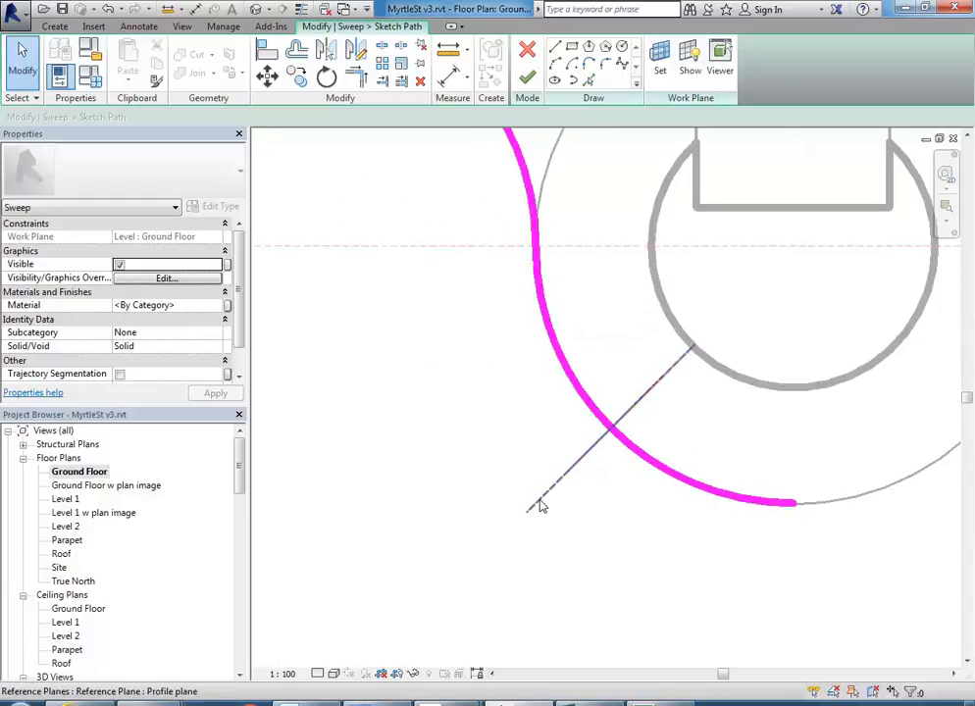
left_click(539, 506)
scroll(572, 529, "down", 2)
middle_click_drag(586, 515, 592, 476)
left_click(605, 535)
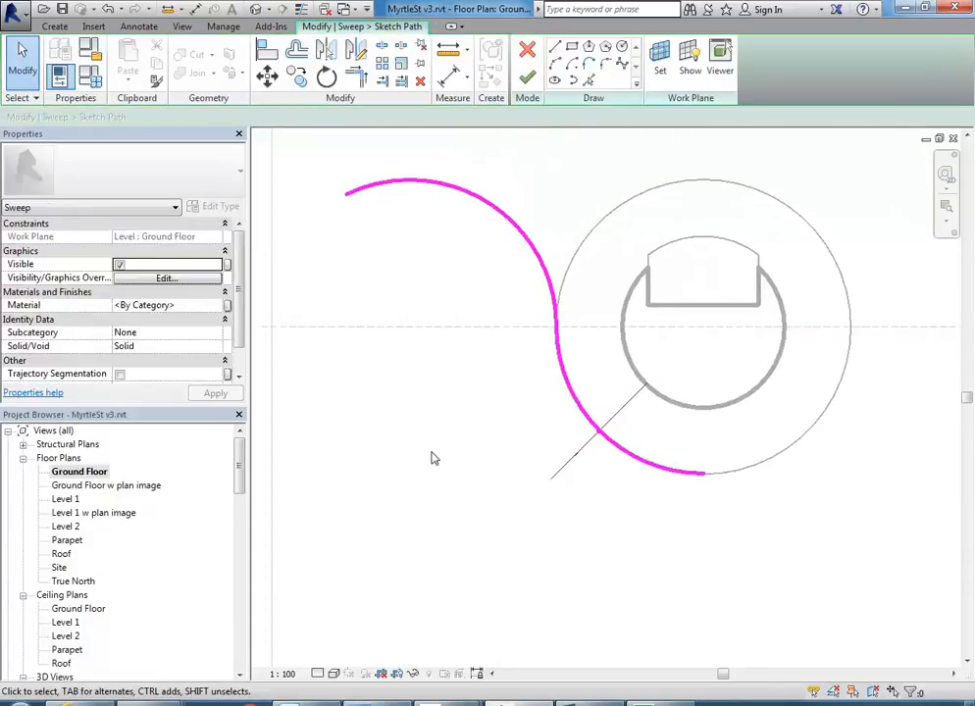
scroll(545, 483, "up", 3)
scroll(528, 487, "down", 1)
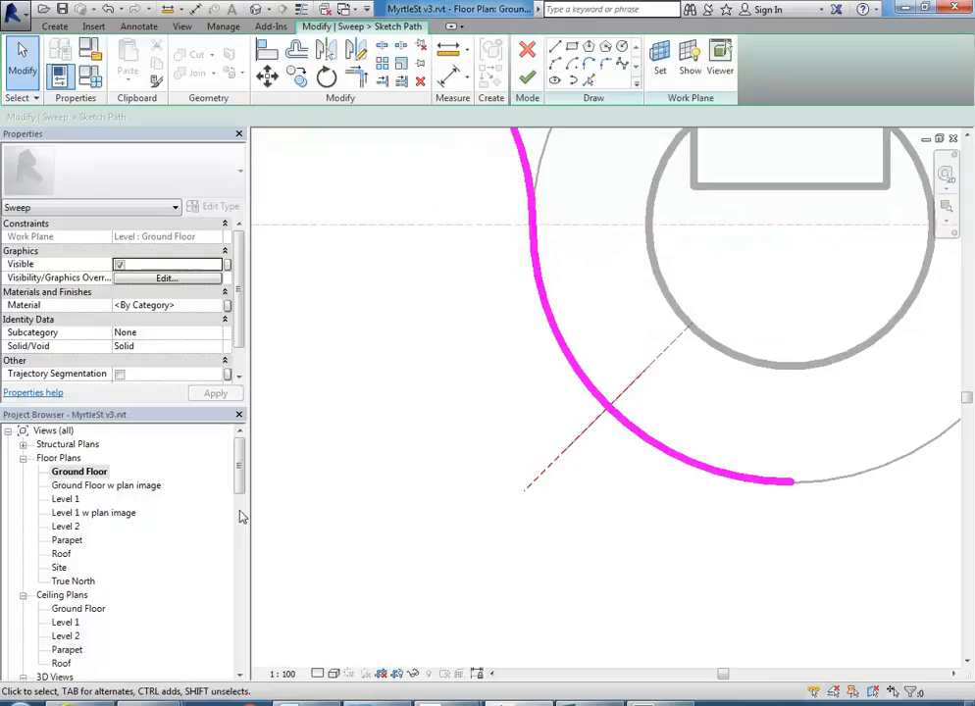
Open the {3D} view with the sweep path sketch still active
left_click_drag(240, 481, 241, 512)
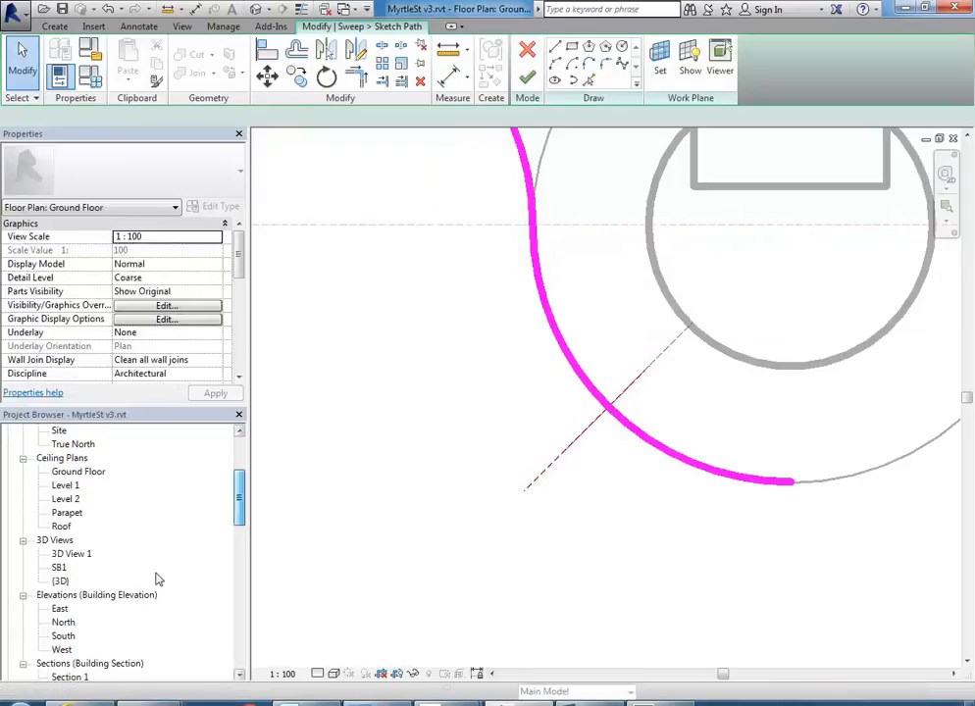
double_click(60, 581)
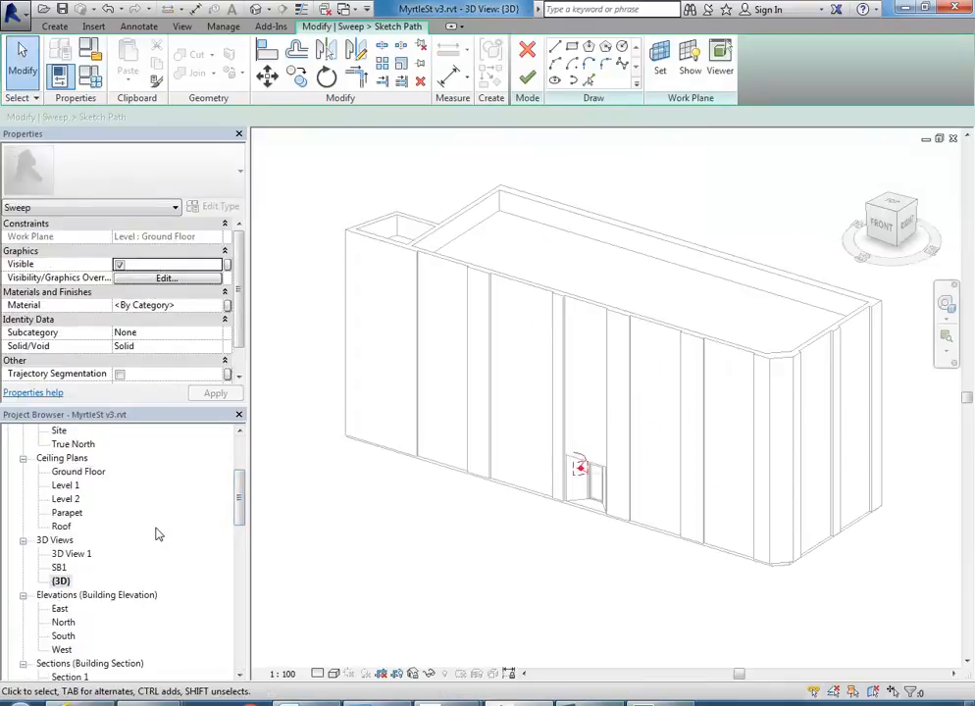
Open the SB1 view and examine the profile plane crossing the sweep path from different angles
double_click(59, 567)
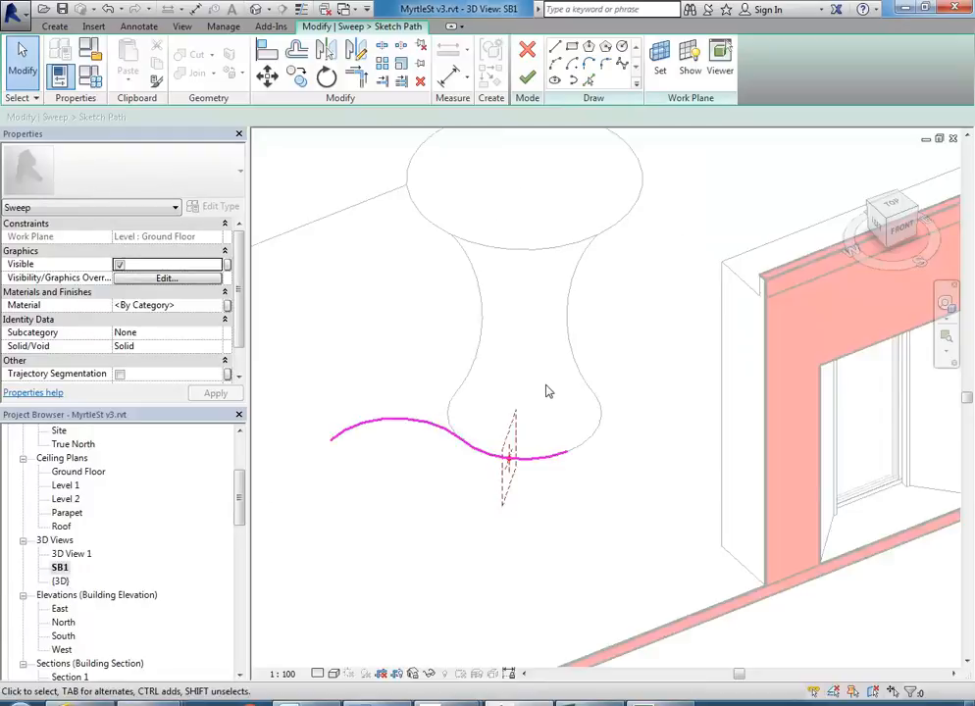
middle_click_drag(599, 428, 457, 593, "shift")
middle_click_drag(457, 495, 568, 575, "shift")
scroll(448, 483, "up", 4)
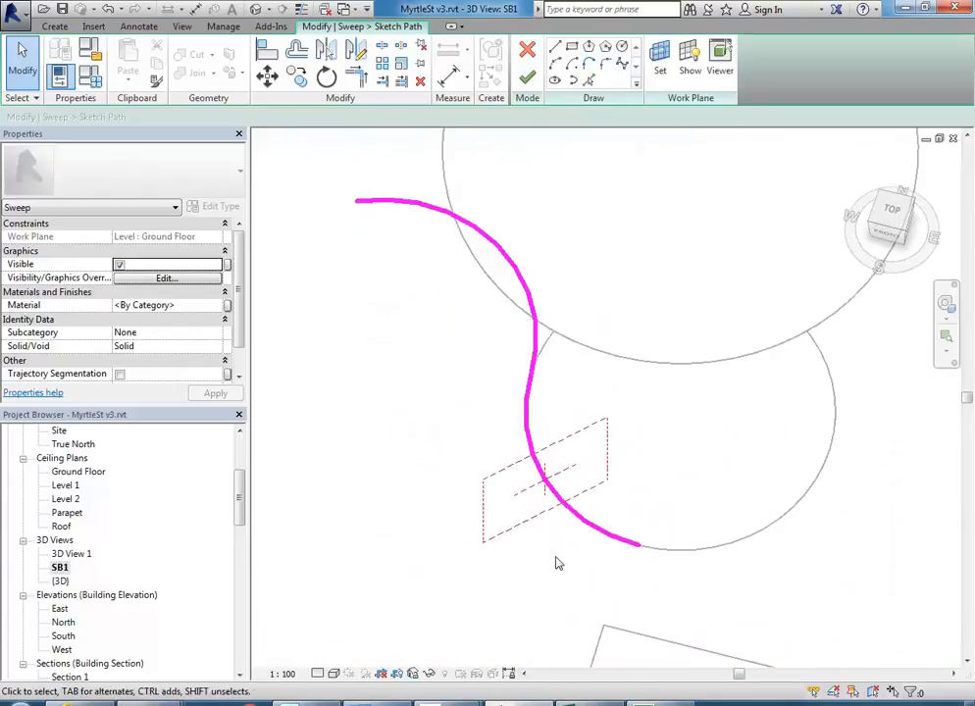
scroll(535, 538, "up", 1)
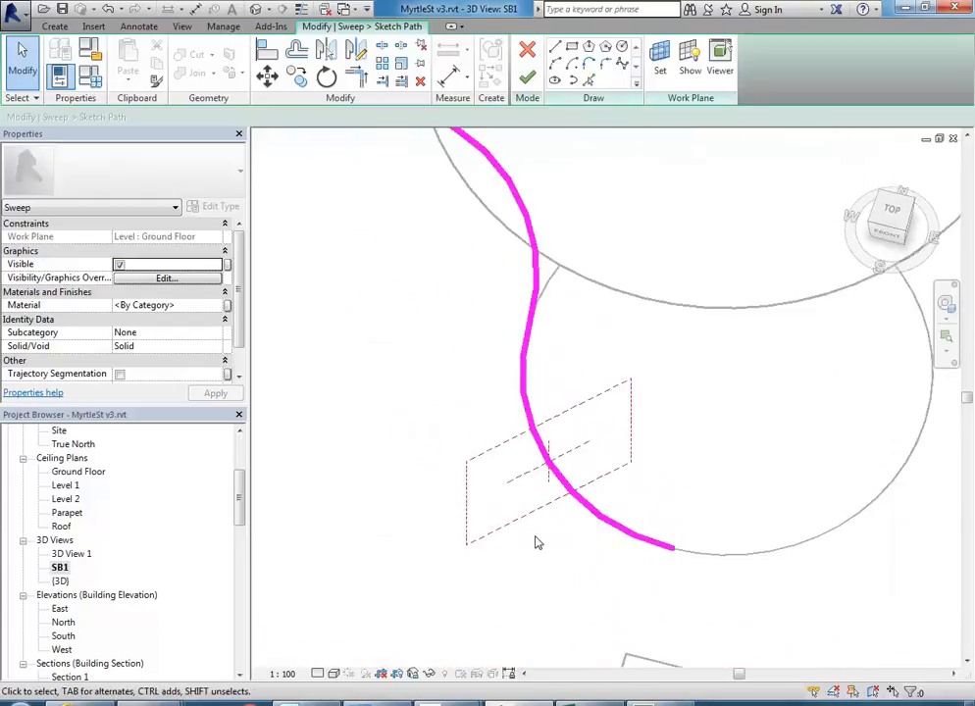
left_click(500, 450)
middle_click_drag(499, 448, 520, 325)
left_click(552, 340)
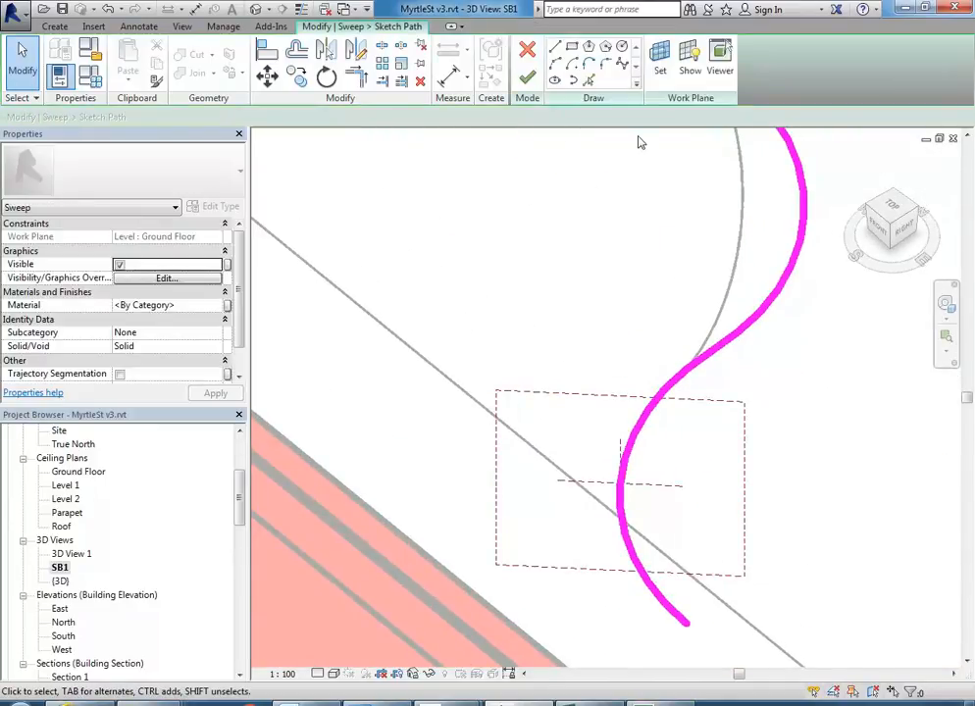
Finish the sweep path sketch and start editing the sweep's profile by sketch
left_click(555, 48)
key("Escape")
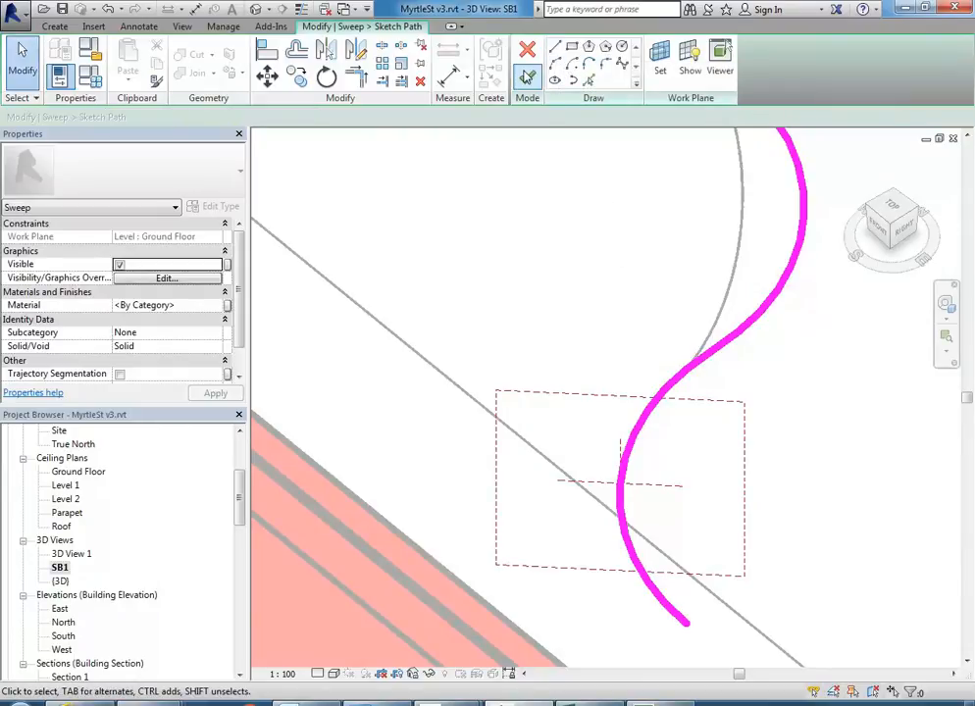
left_click(527, 76)
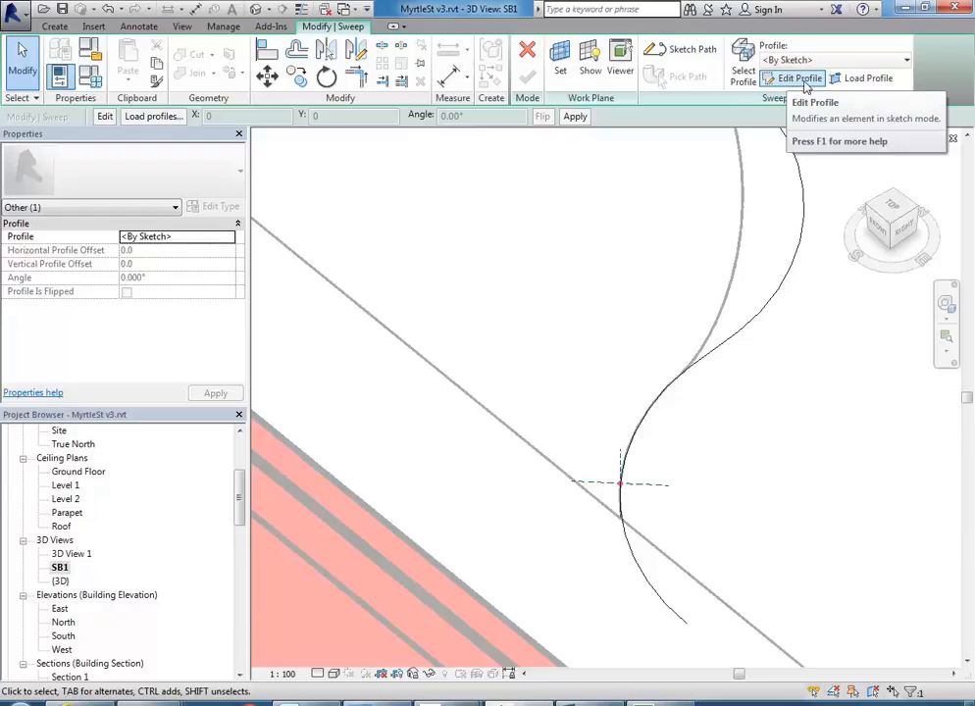
left_click(667, 220)
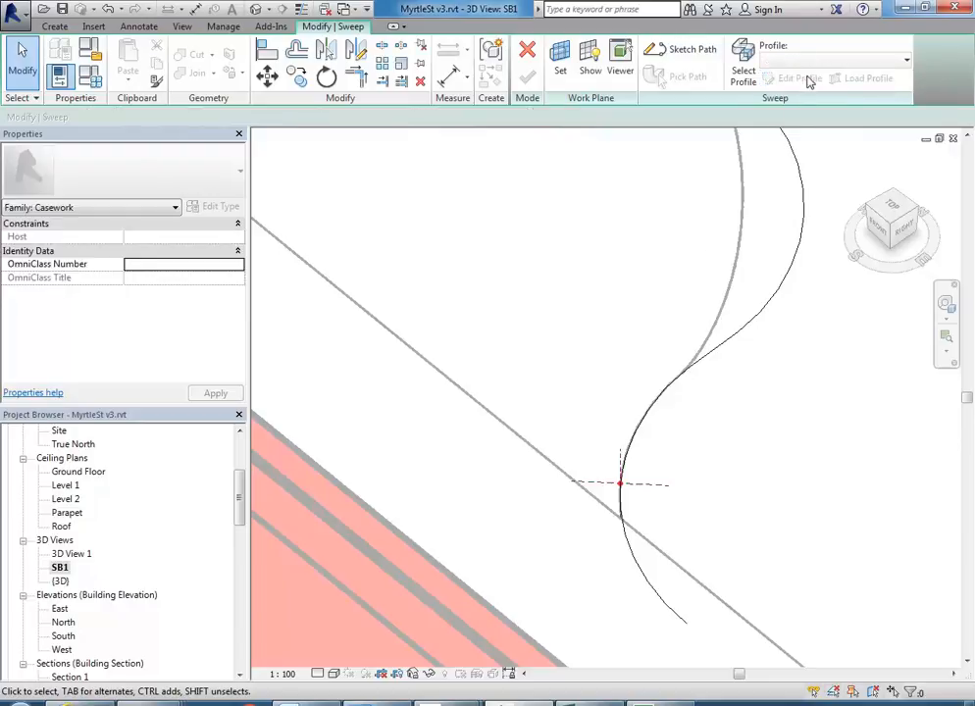
left_click(738, 74)
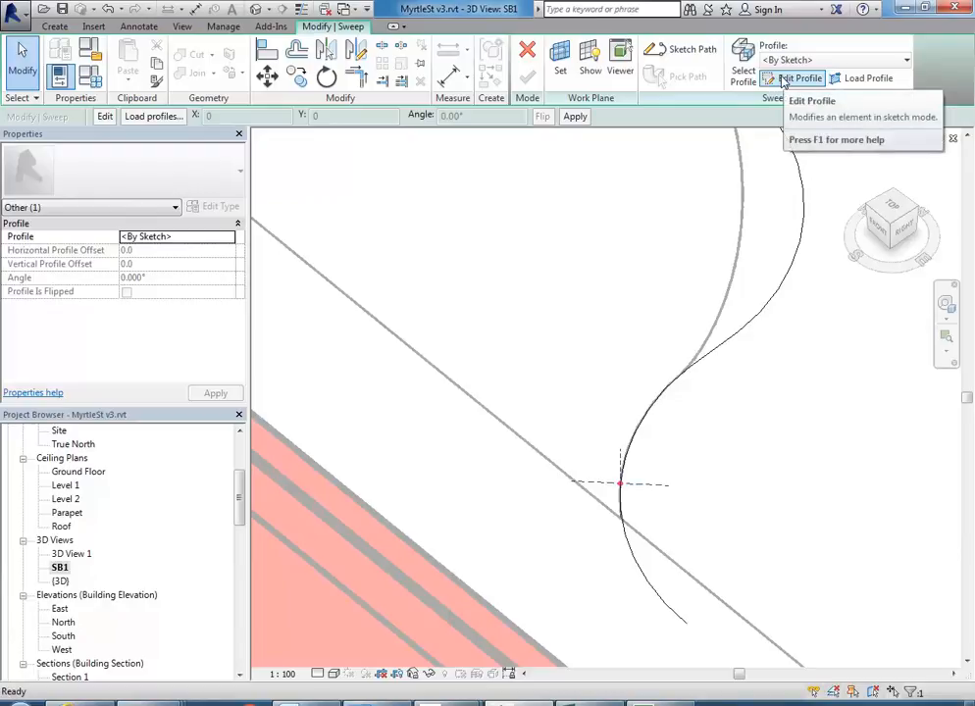
left_click(783, 79)
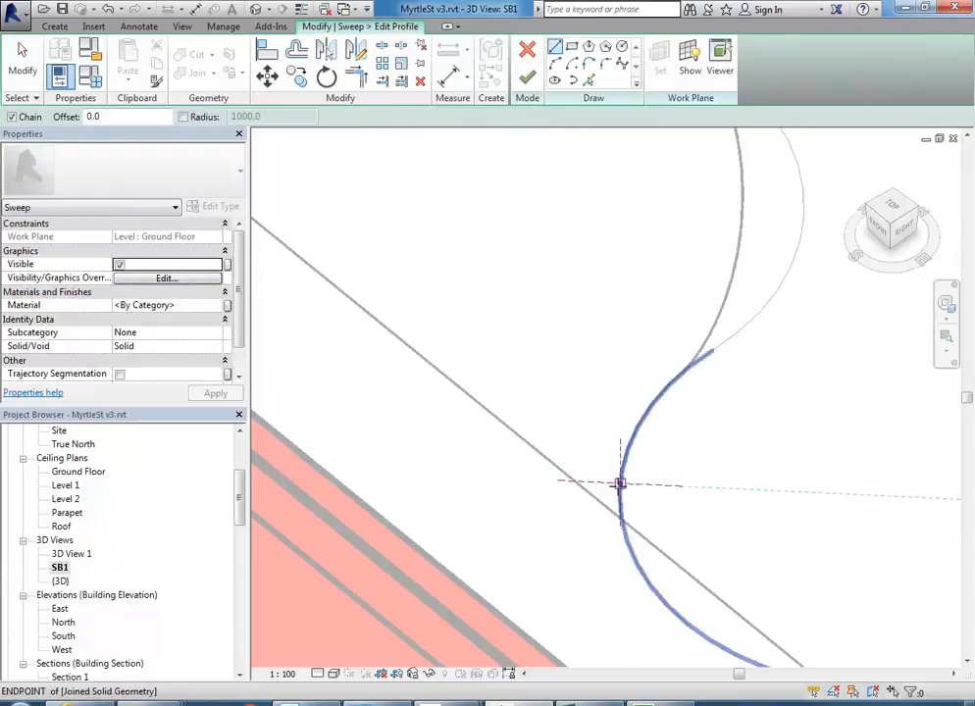
Sketch a closed rectangular profile about 640 mm high, rising from the path's profile plane origin and extending towards the revolved form
left_click(620, 482)
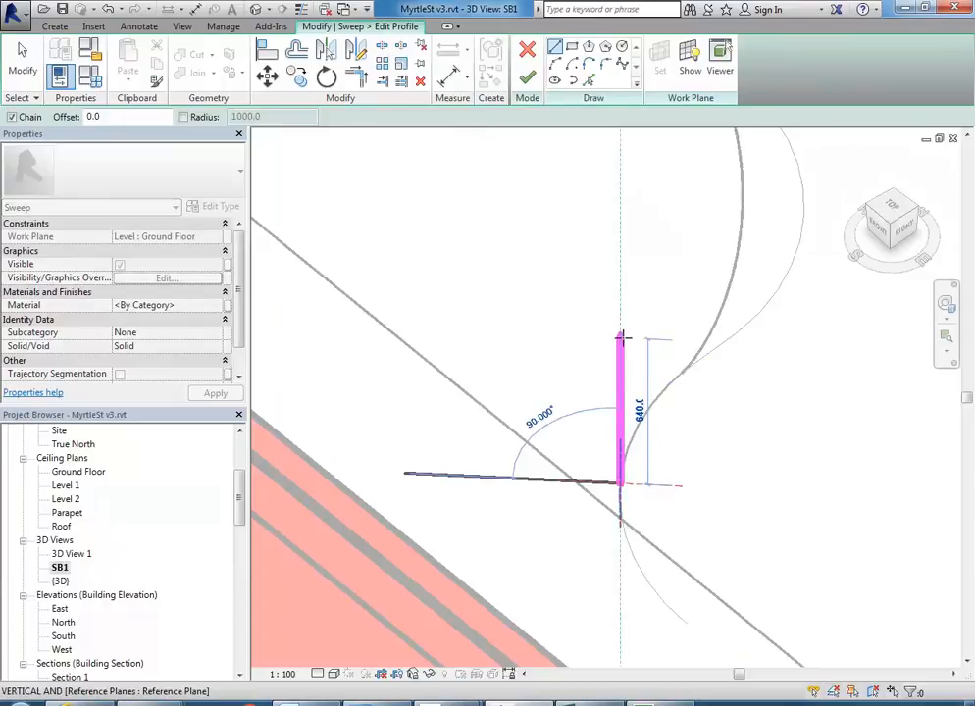
left_click(622, 336)
scroll(663, 318, "up", 2)
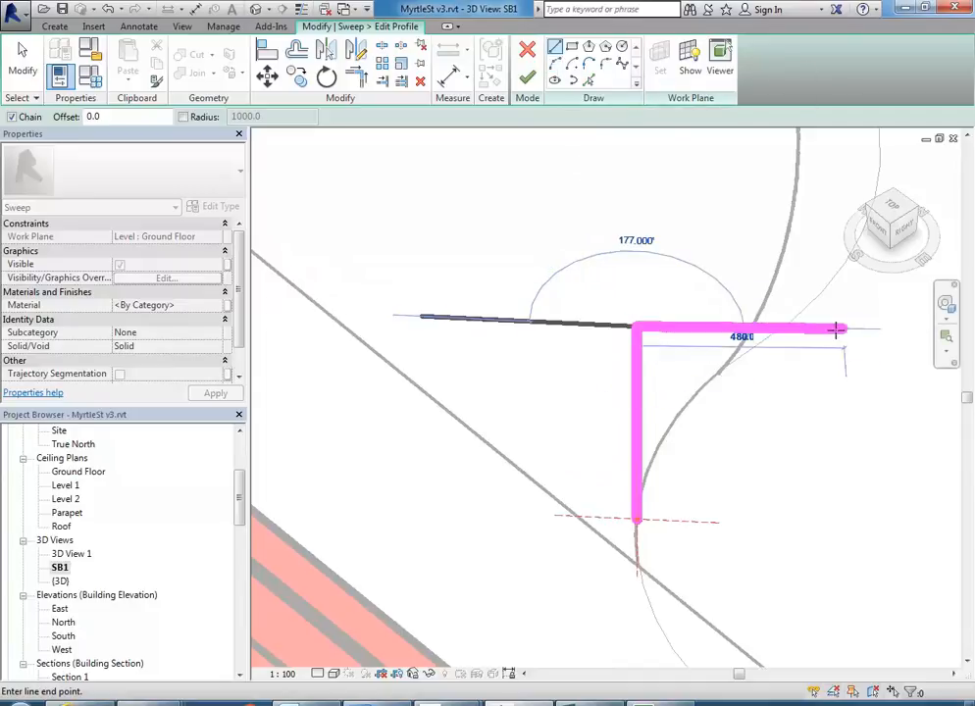
scroll(785, 328, "down", 1)
middle_click_drag(775, 327, 666, 309)
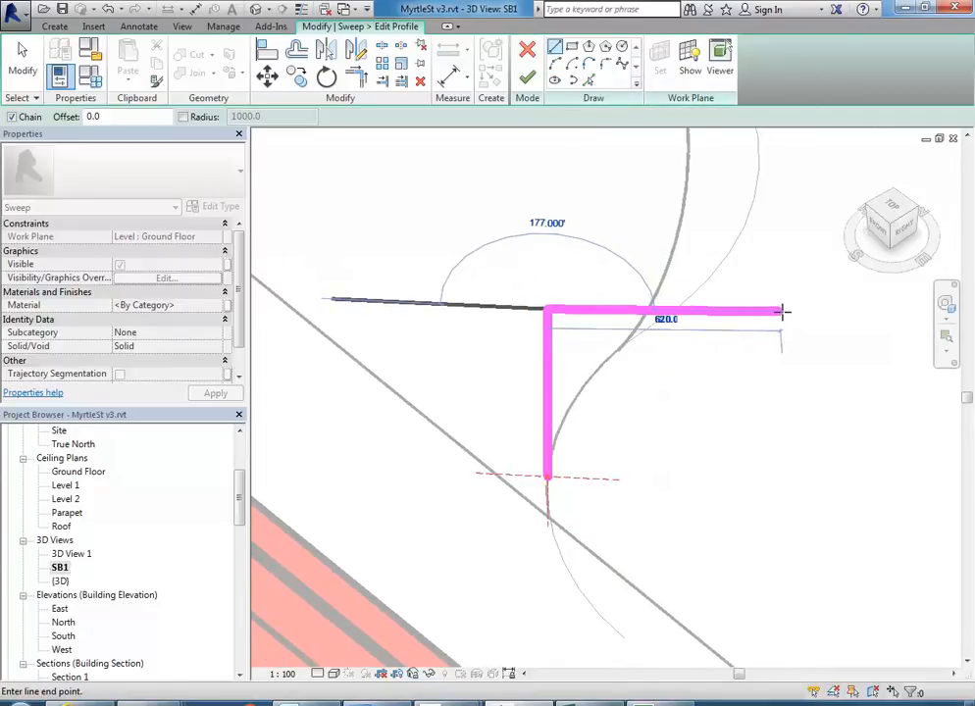
scroll(759, 314, "down", 1)
middle_click_drag(759, 314, 741, 313)
scroll(740, 313, "down", 4)
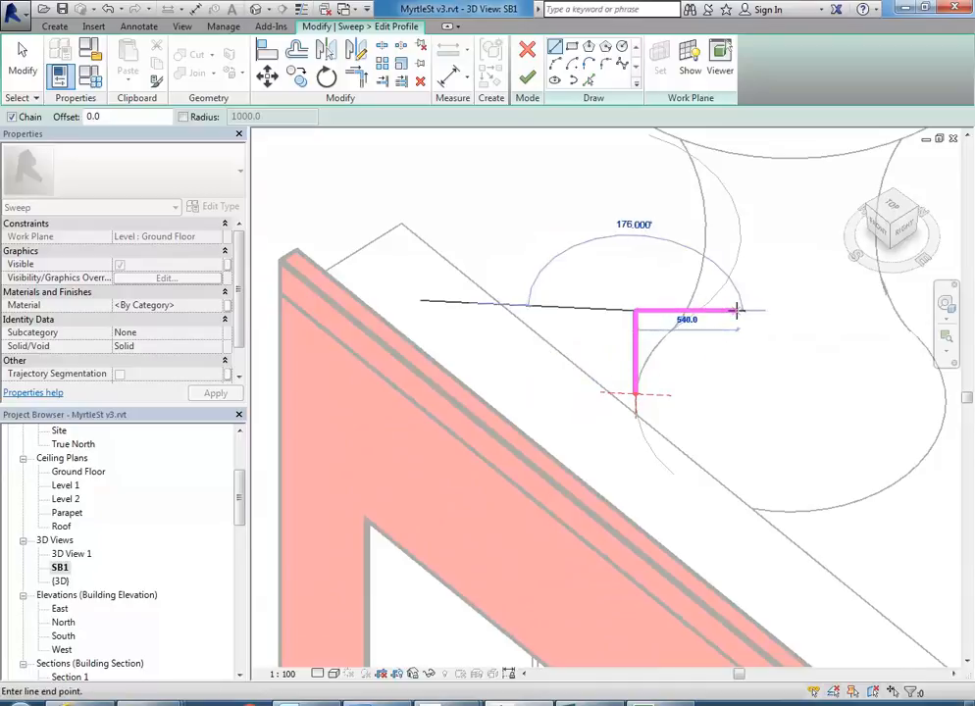
left_click(744, 316)
left_click(746, 398)
left_click(636, 395)
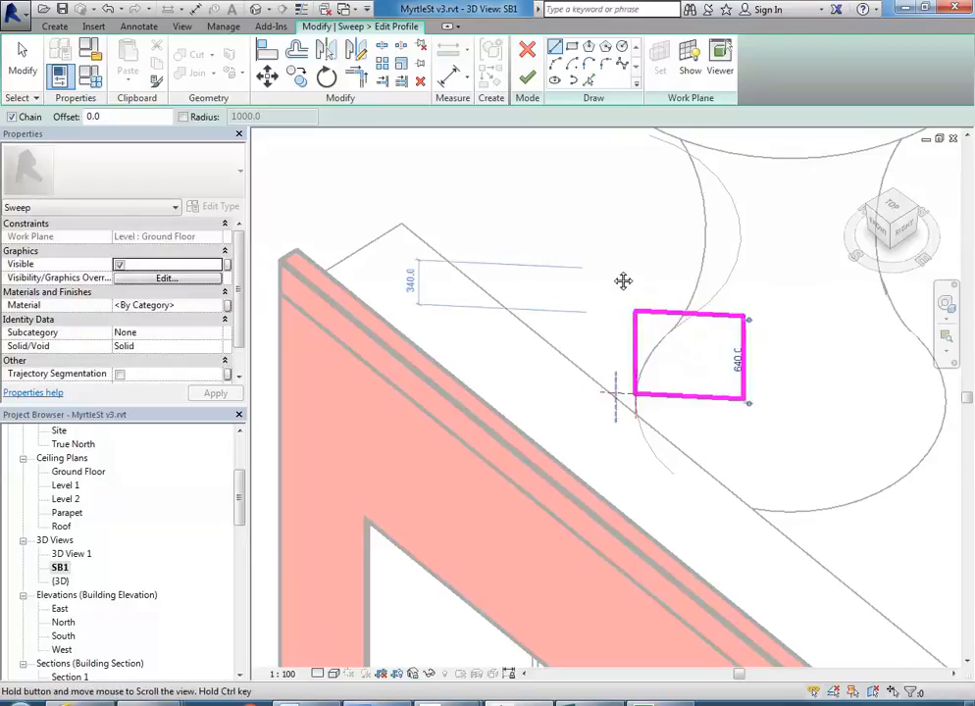
Fillet the profile's upper outer corner with an arc of about 130 mm radius
scroll(637, 267, "up", 4)
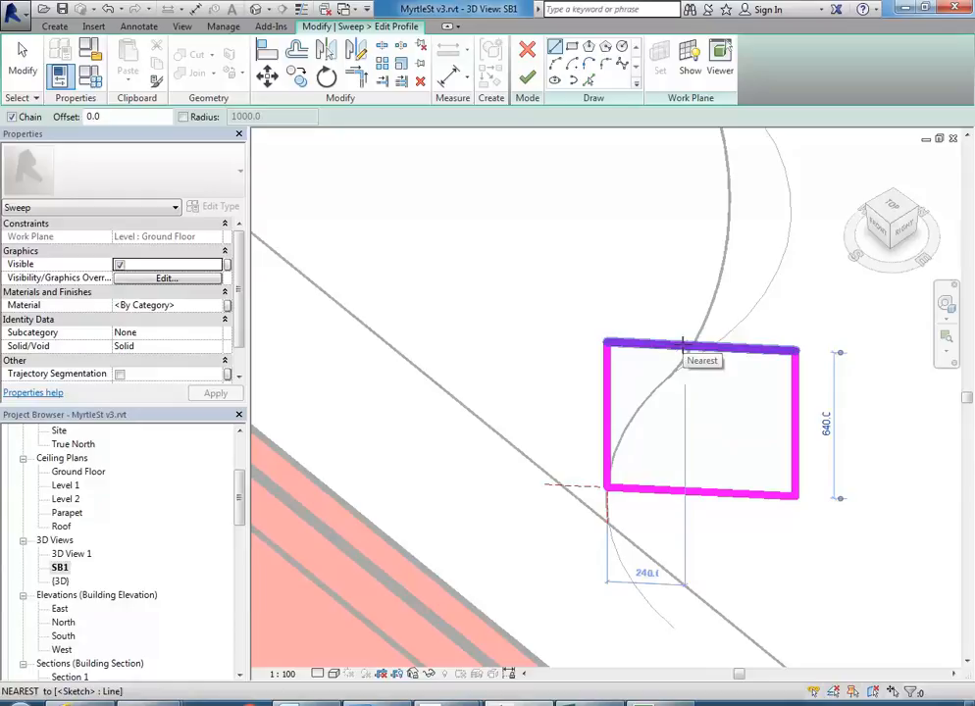
scroll(701, 374, "down", 4)
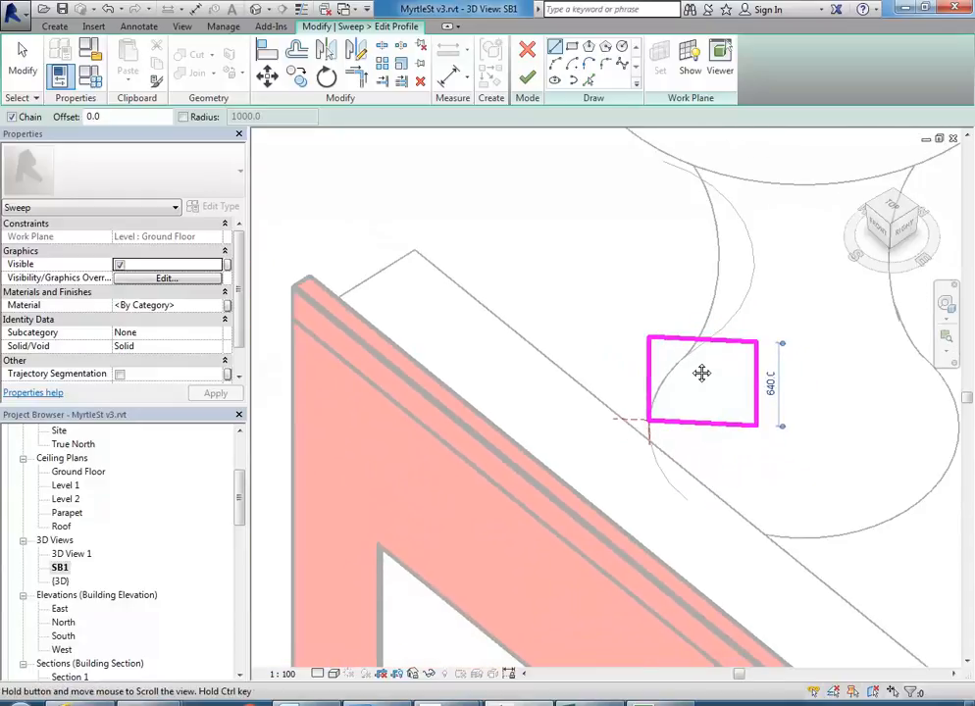
scroll(701, 373, "up", 3)
scroll(689, 375, "down", 3)
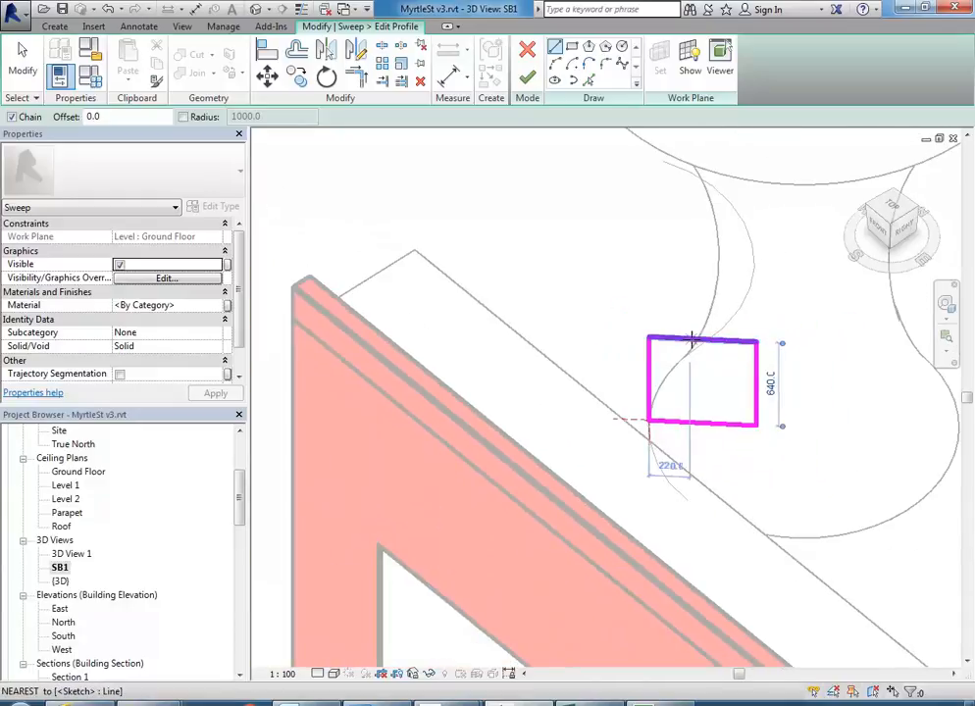
middle_click_drag(679, 310, 607, 270)
scroll(620, 299, "up", 5)
middle_click_drag(594, 332, 568, 326)
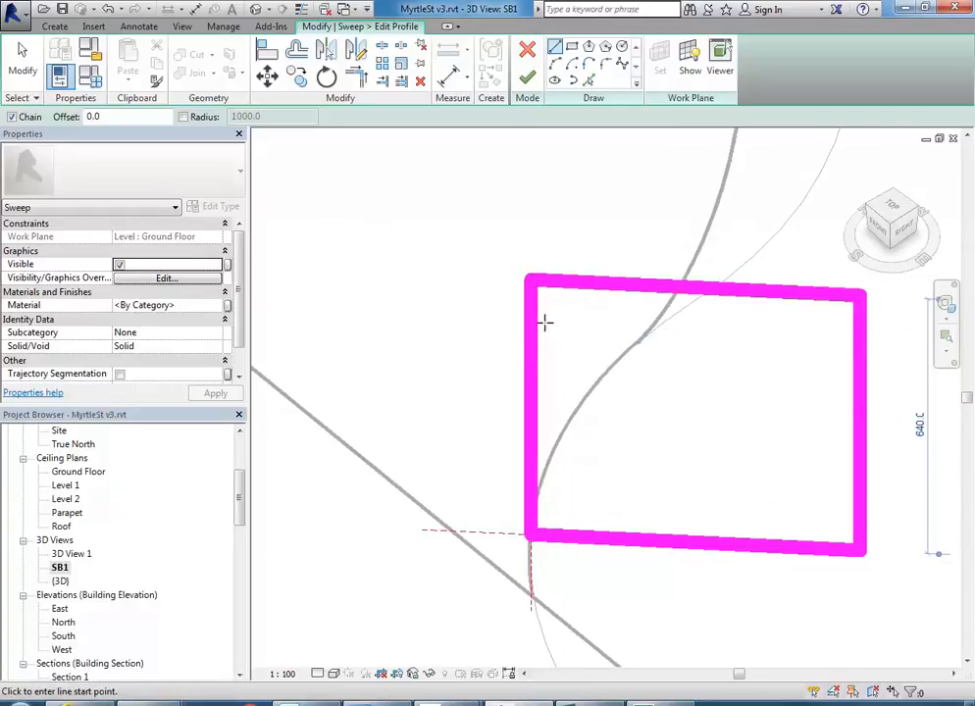
left_click(607, 65)
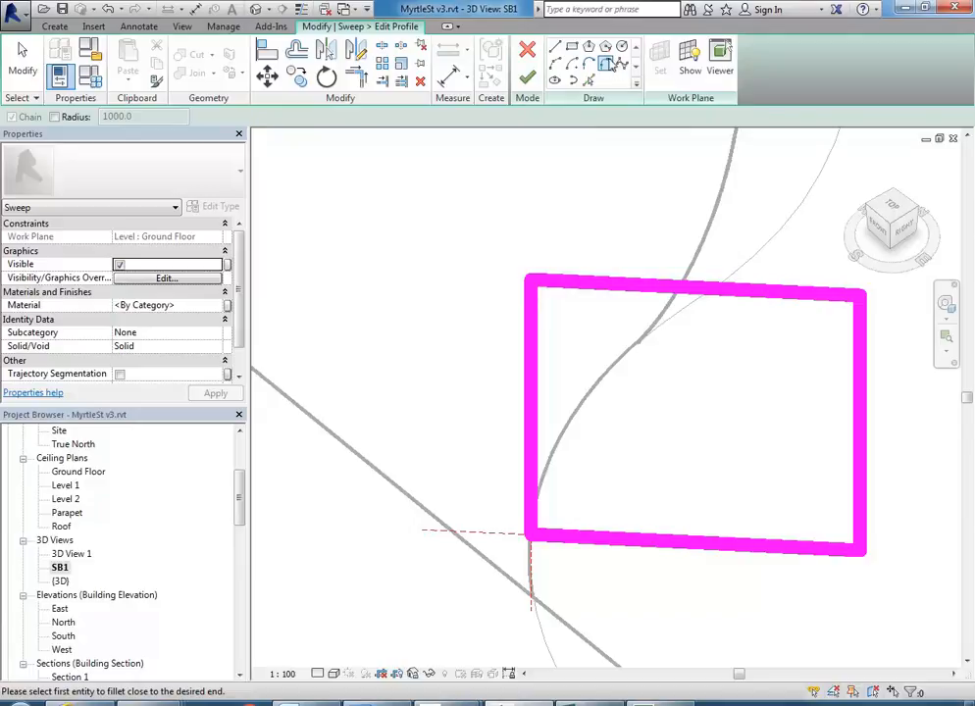
left_click(589, 278)
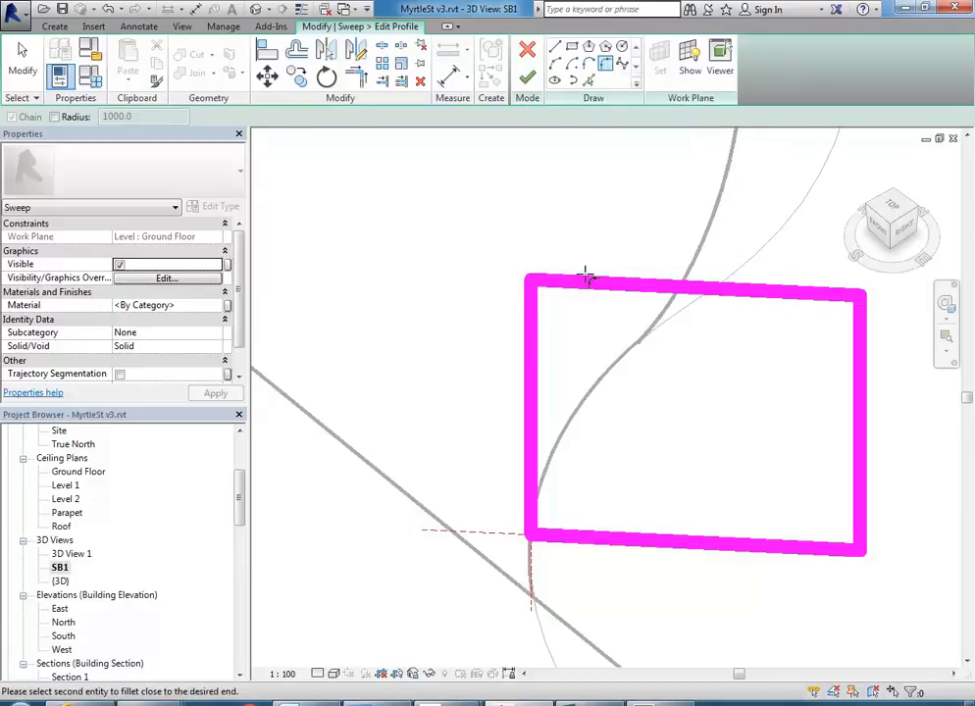
left_click(535, 334)
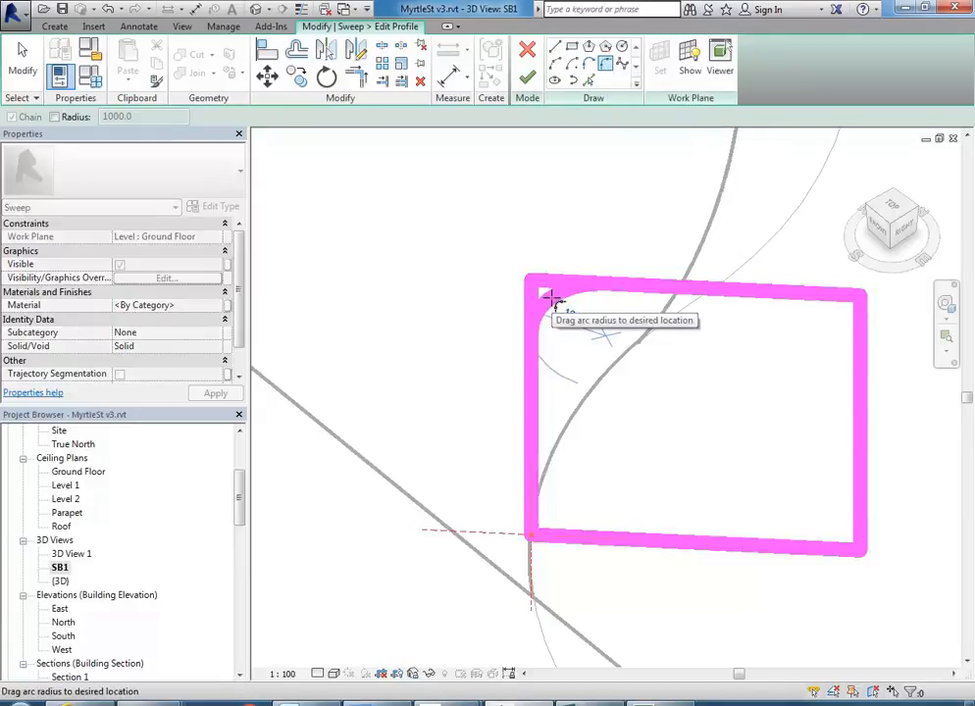
left_click(567, 329)
right_click(507, 231)
left_click(538, 238)
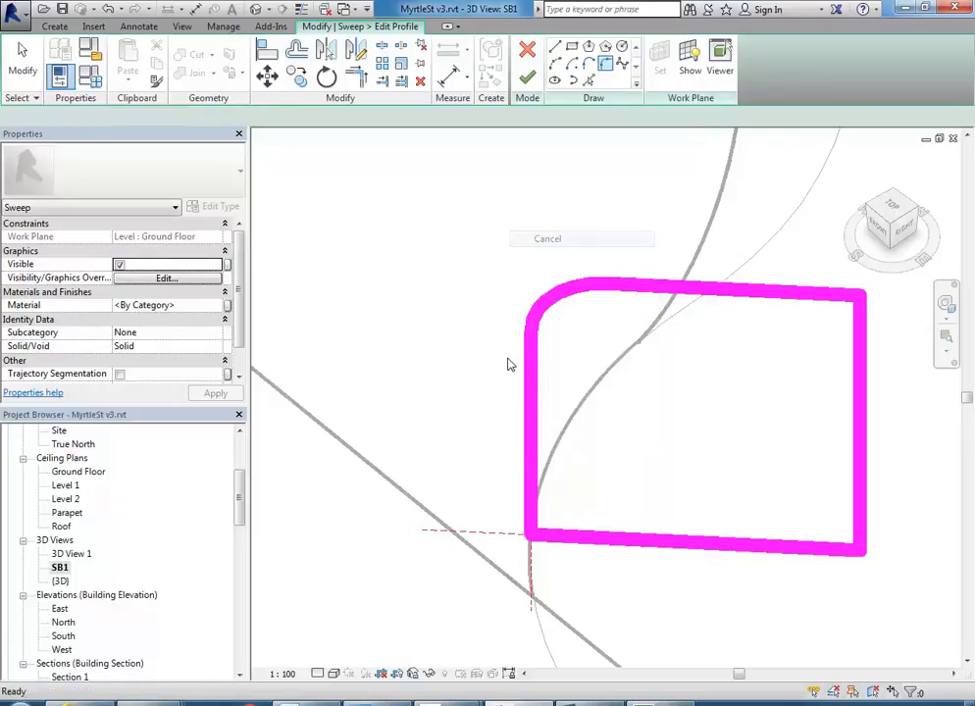
Set the radius of the profile's corner fillet to 80 mm
left_click(548, 307)
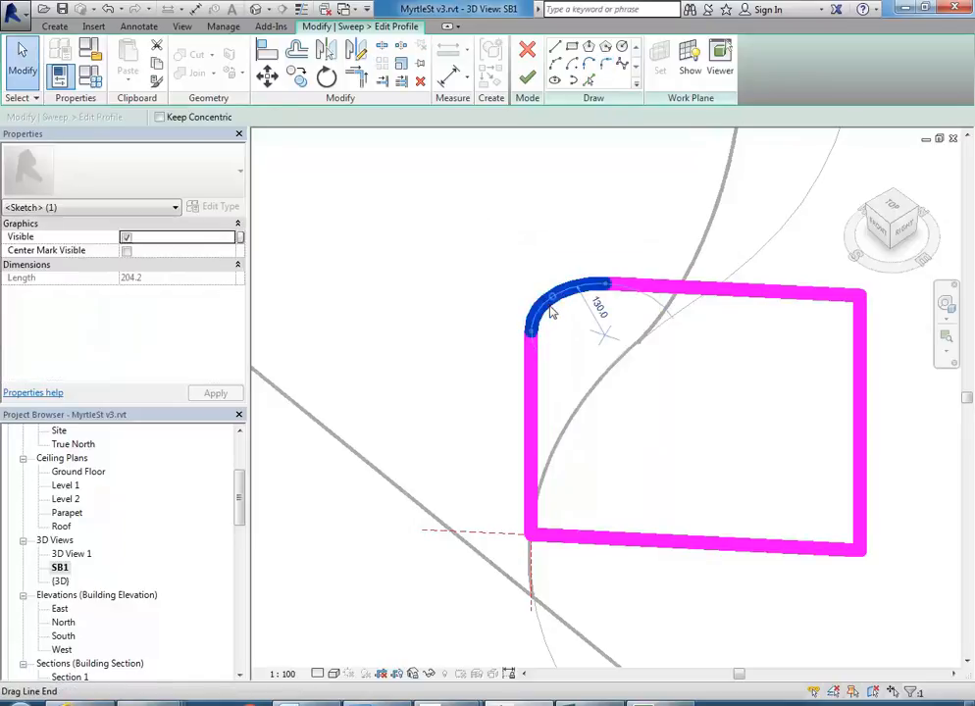
left_click(598, 308)
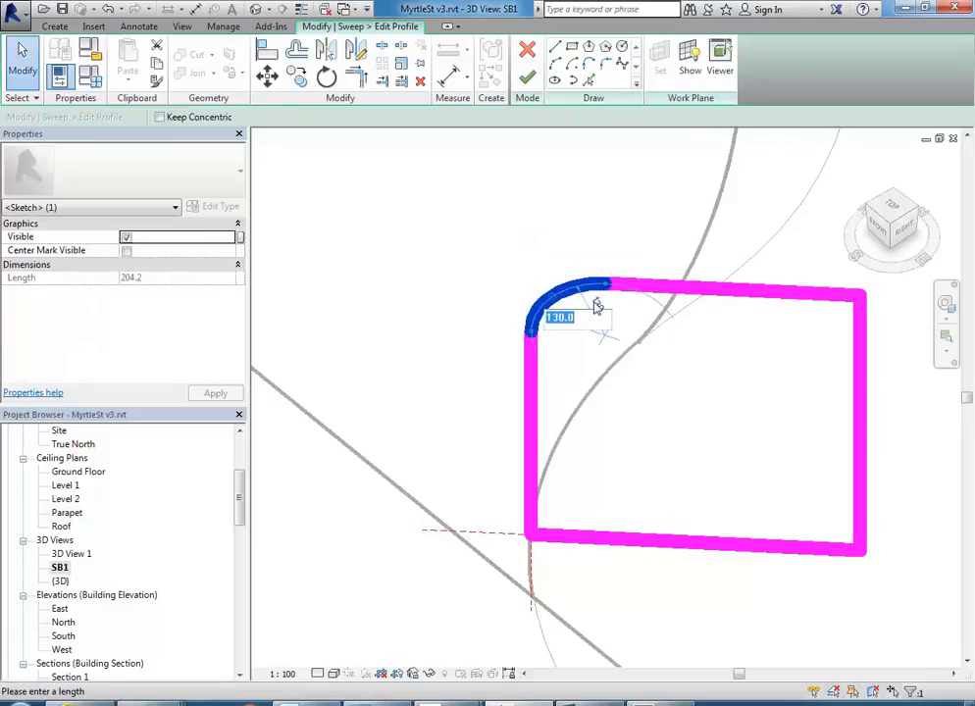
type("80")
key("Return")
left_click(504, 233)
scroll(511, 246, "down", 3)
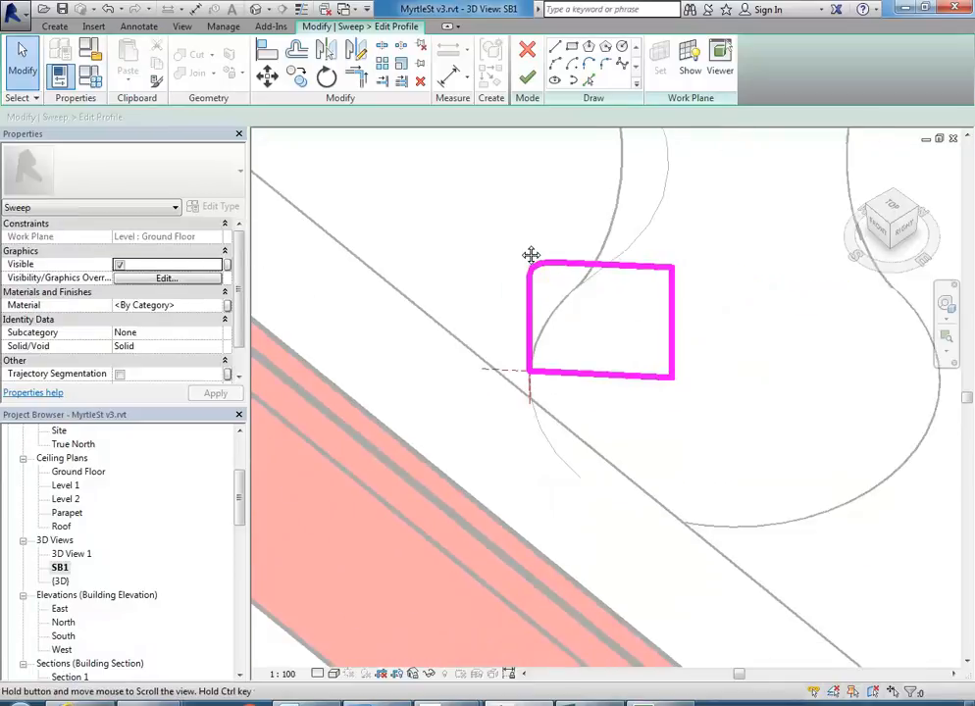
Finish the profile sketch and generate the solid sweep along the curved path
mouse_move(414, 279)
middle_mouse_down("shift")
mouse_move(649, 322)
mouse_move(593, 305)
mouse_move(479, 366)
mouse_move(469, 343)
mouse_move(477, 335)
middle_mouse_up("shift")
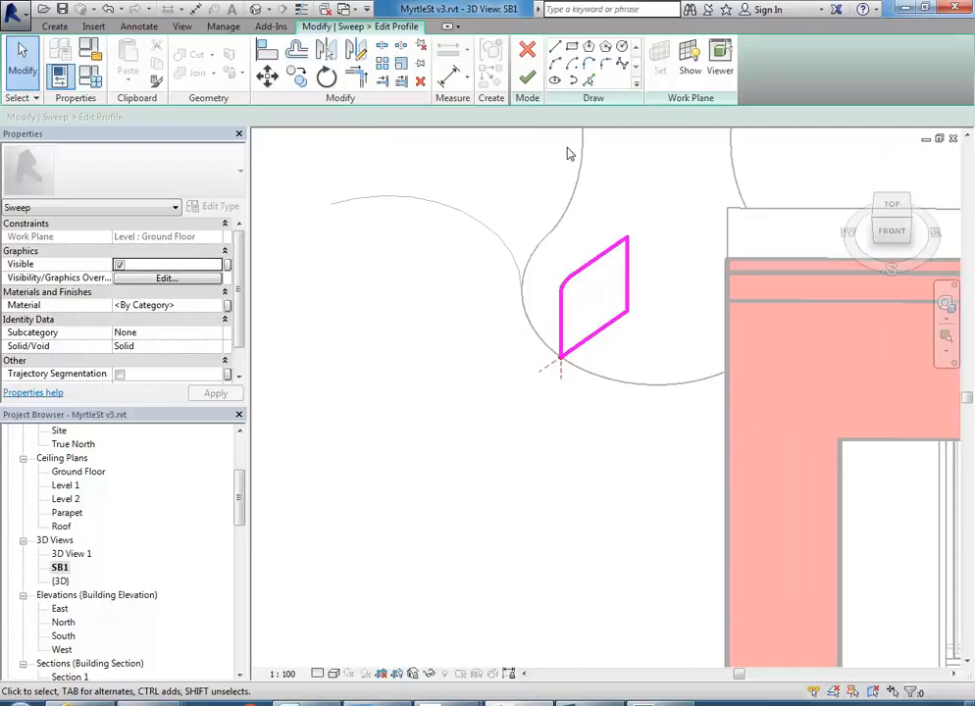
left_click(527, 76)
scroll(481, 406, "down", 2)
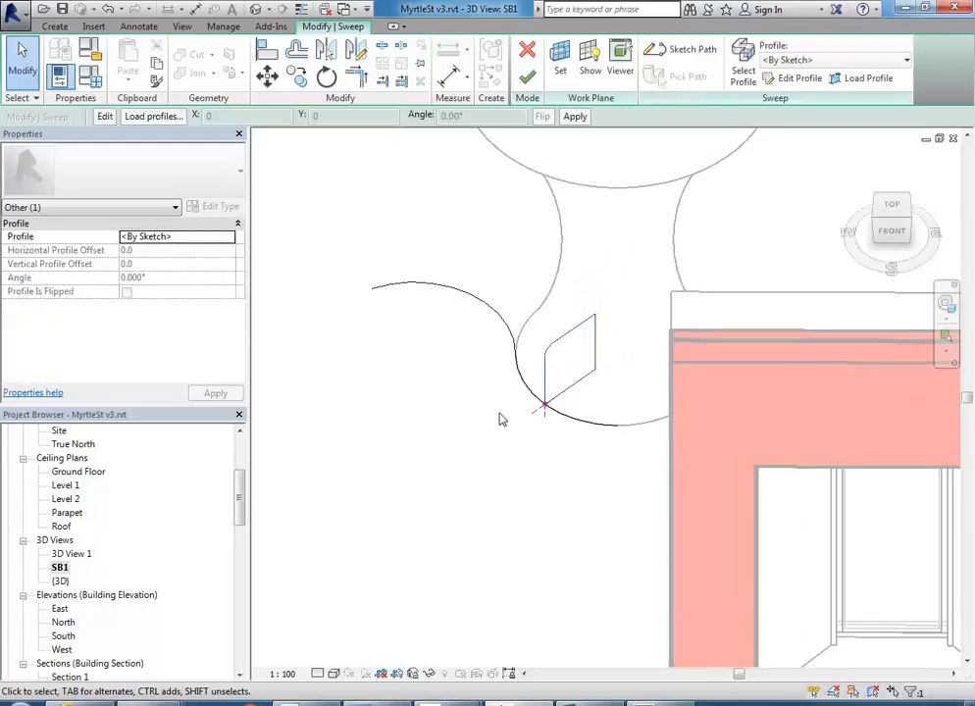
left_click(527, 79)
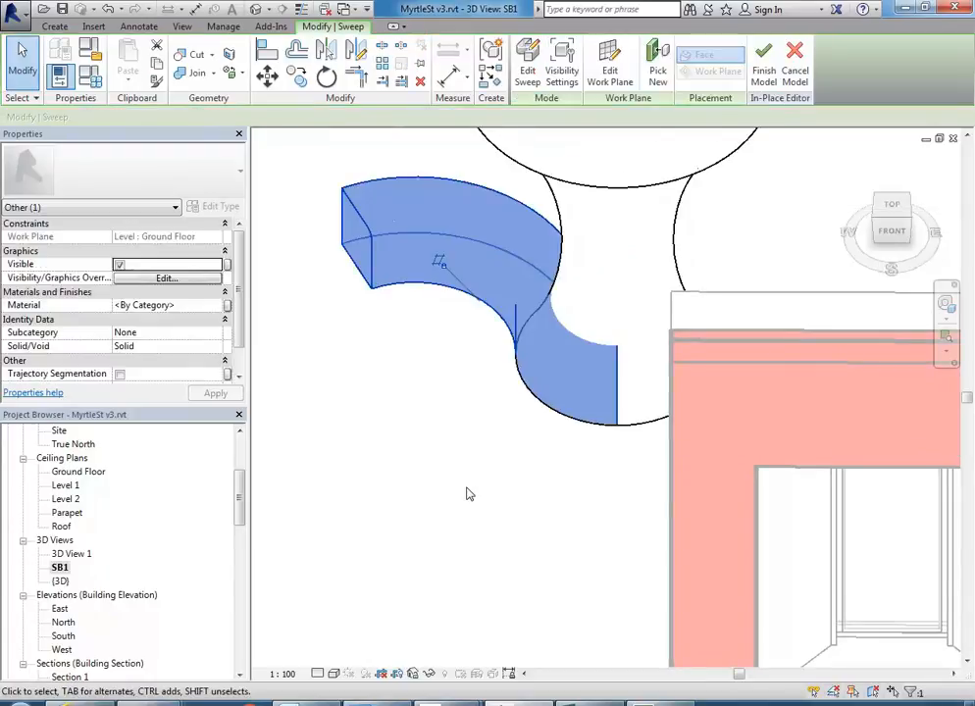
mouse_move(534, 487)
middle_mouse_down("shift")
mouse_move(318, 453)
mouse_move(307, 472)
mouse_move(401, 572)
mouse_move(611, 526)
mouse_move(777, 398)
mouse_move(738, 448)
mouse_move(564, 461)
middle_mouse_up("shift")
left_click(567, 432)
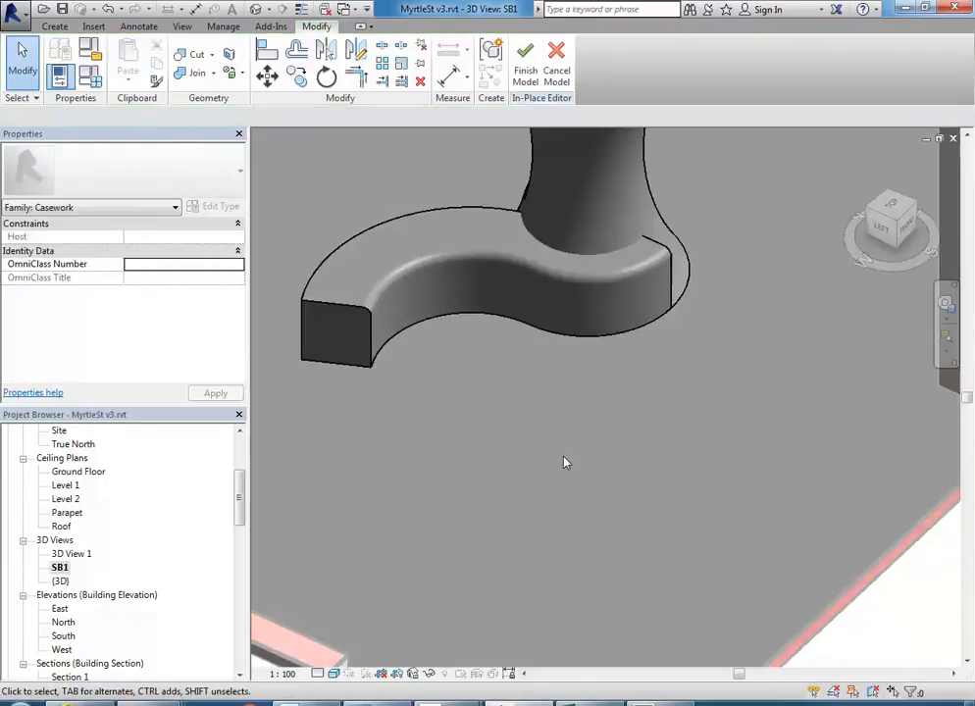
Edit the sweep's path, extending the first arc's free end around the revolved form's base to about 246°, and finish the sweep
middle_click_drag(649, 417, 570, 448, "shift")
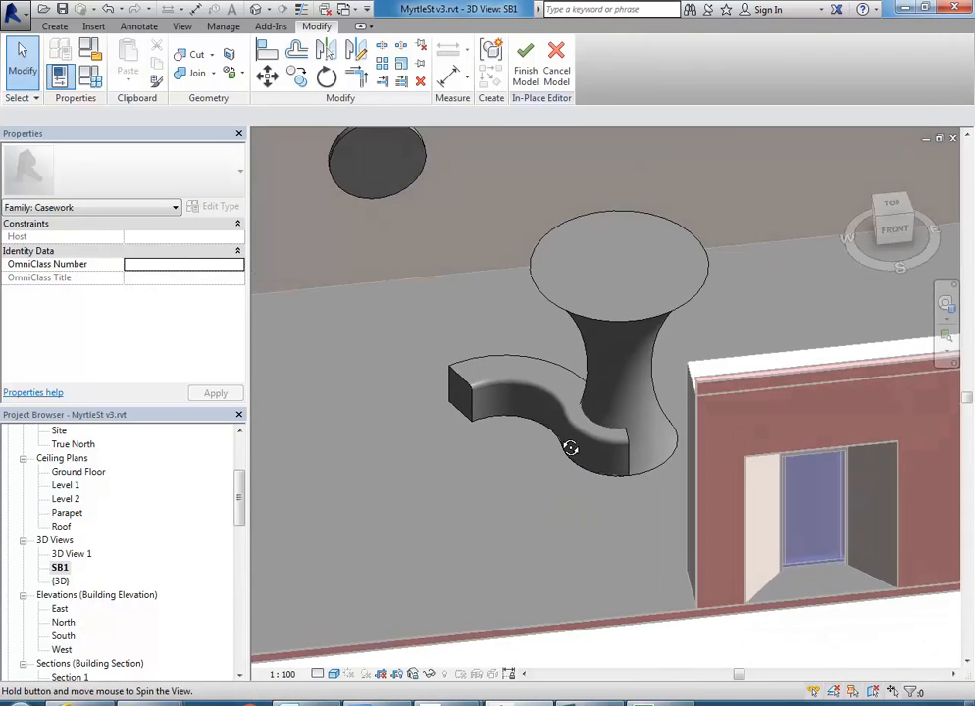
scroll(605, 442, "up", 4)
left_click(655, 467)
middle_click_drag(655, 467, 500, 594, "shift")
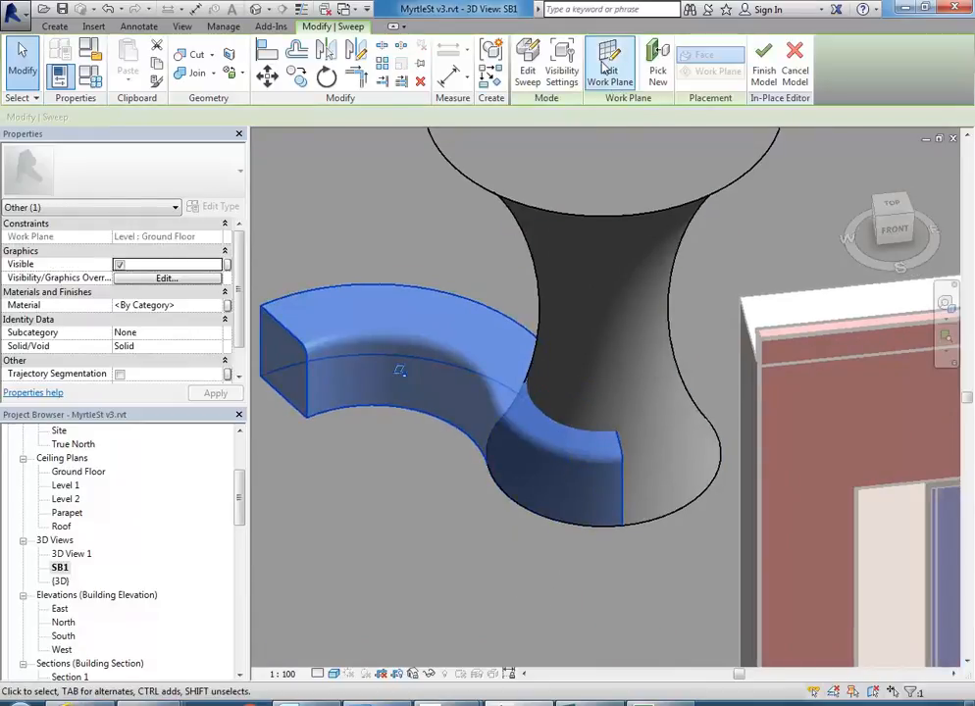
left_click(527, 63)
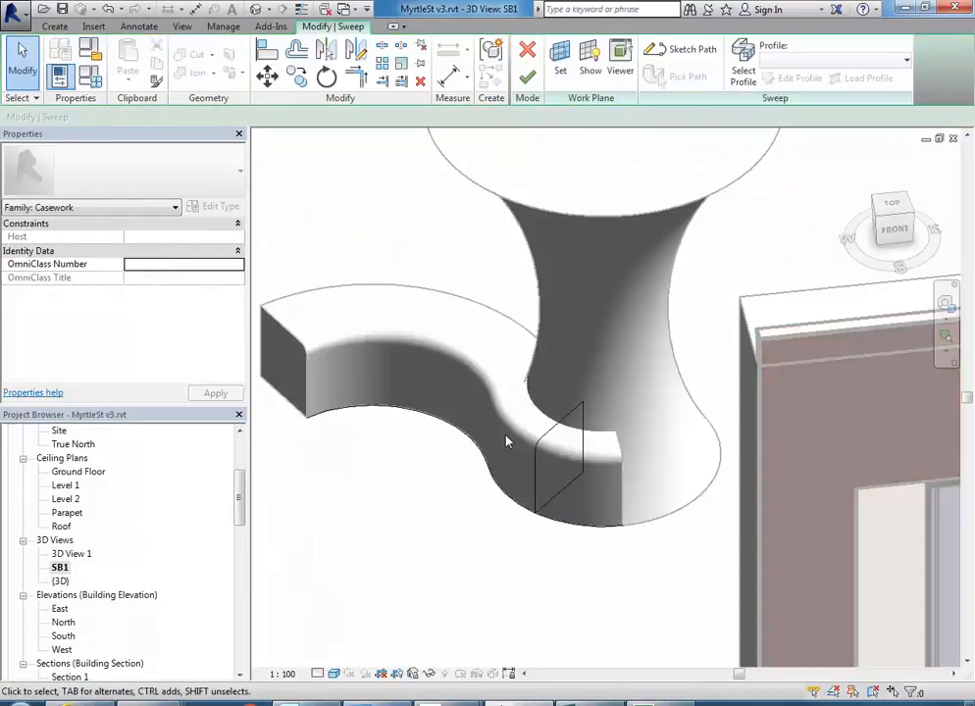
left_click(687, 49)
left_click(590, 527)
left_click_drag(589, 527, 635, 392)
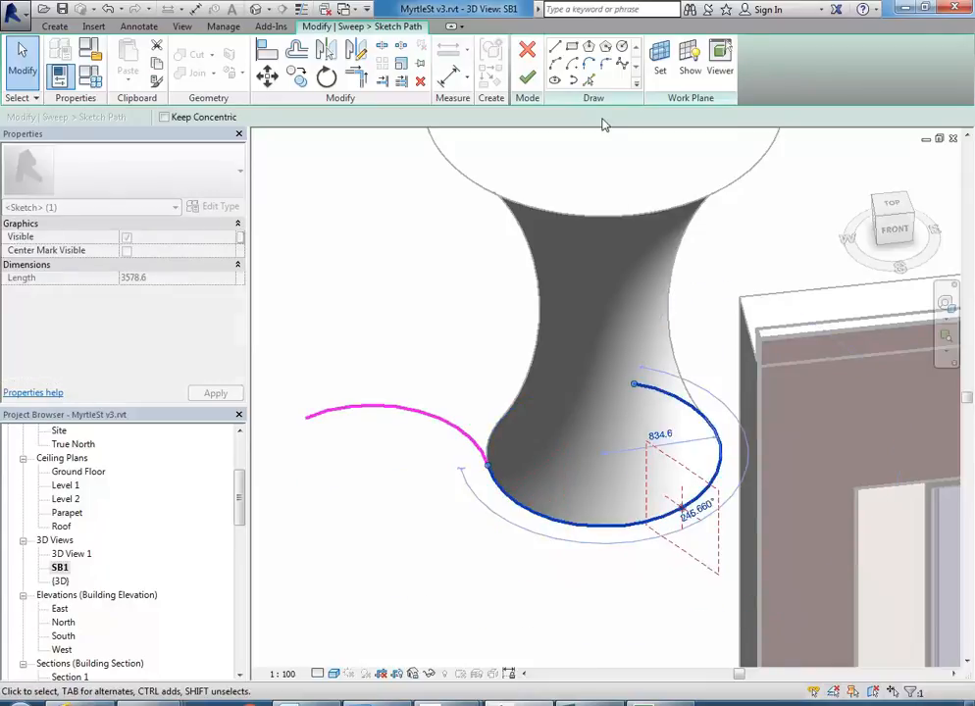
left_click(527, 77)
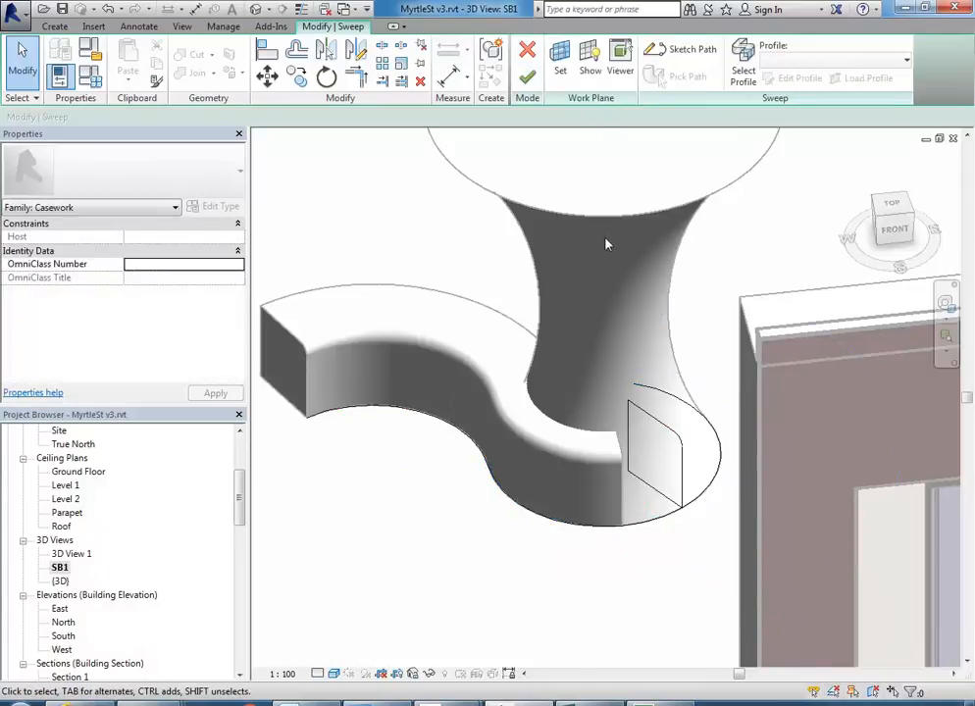
left_click(527, 78)
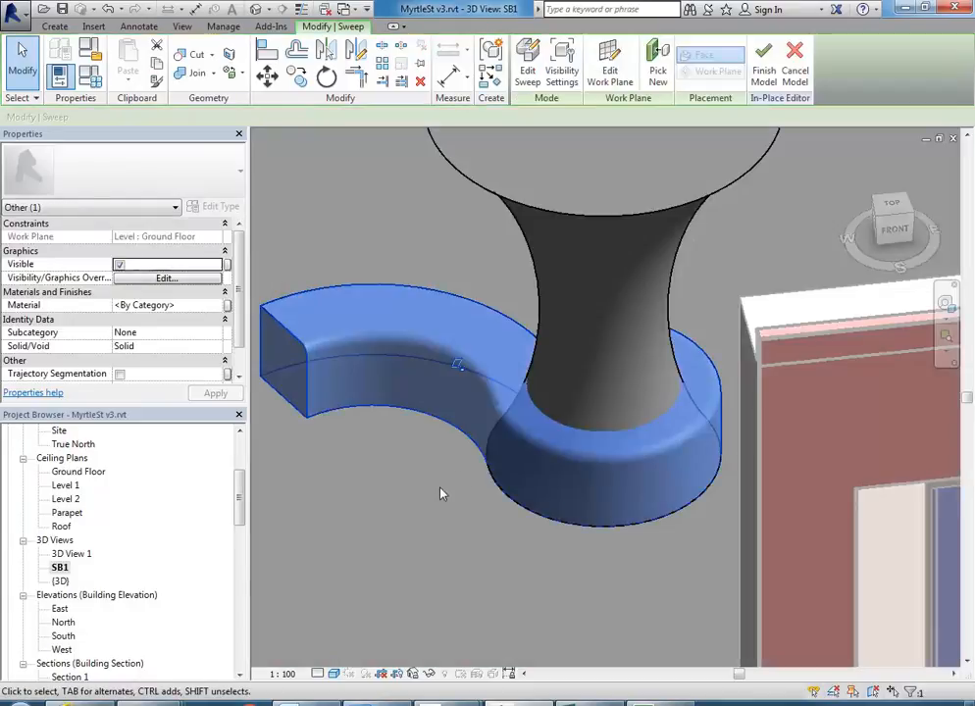
Select the curved sweep around the revolved form's base and reopen its path sketch for editing
left_click(441, 492)
scroll(446, 494, "down", 3)
middle_click_drag(452, 494, 680, 431, "shift")
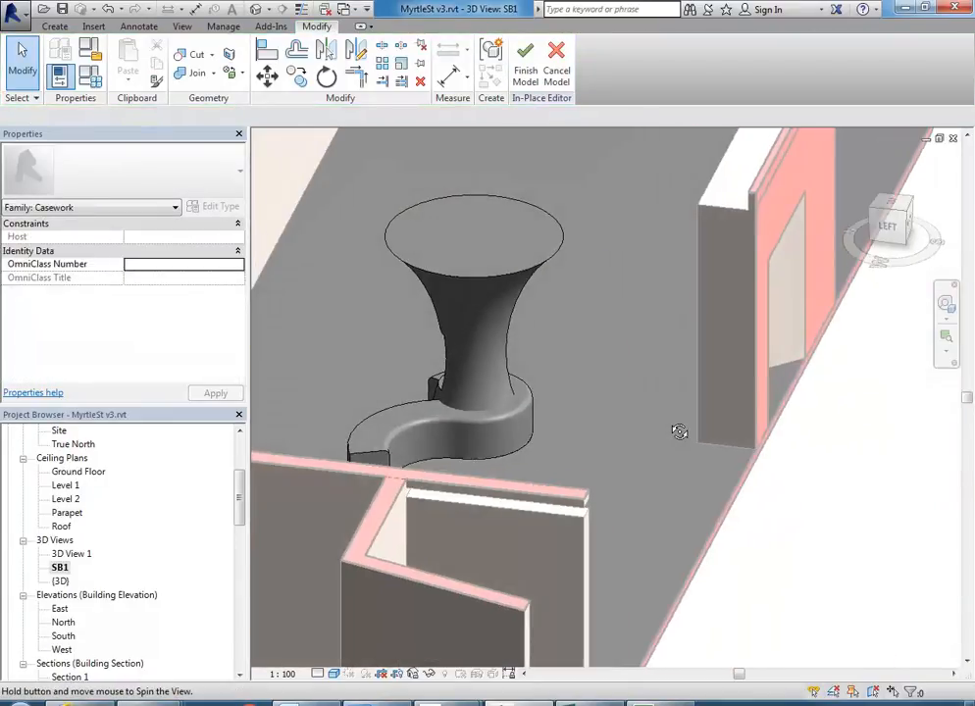
middle_click_drag(489, 411, 562, 419)
middle_click_drag(628, 446, 537, 509, "shift")
scroll(538, 509, "up", 2)
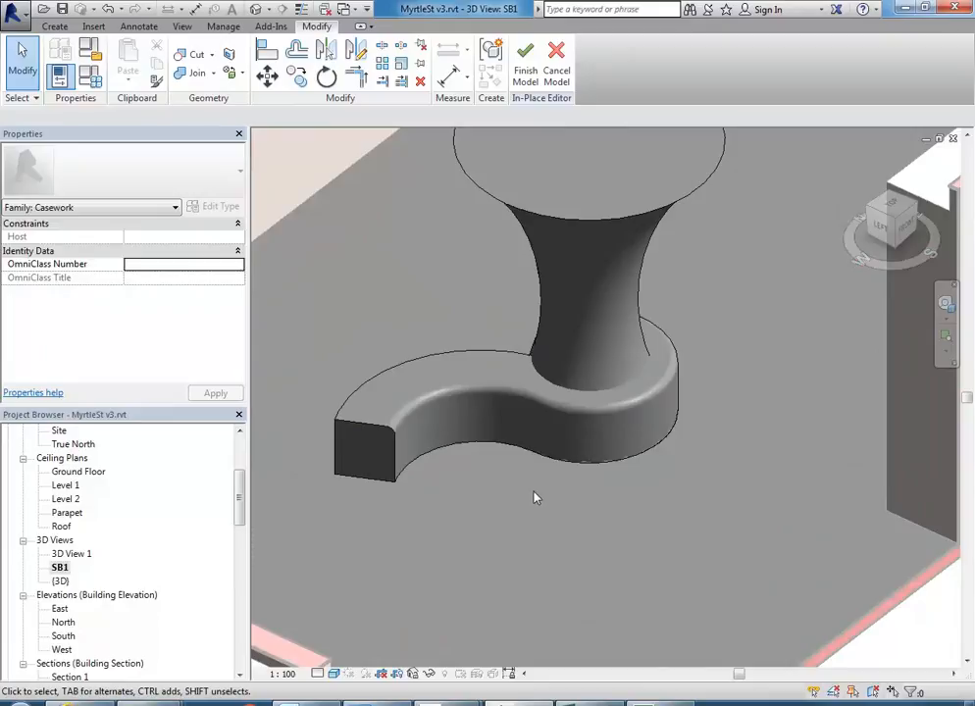
left_click(437, 452)
middle_click_drag(564, 479, 639, 548, "shift")
scroll(692, 531, "up", 4)
scroll(693, 531, "down", 3)
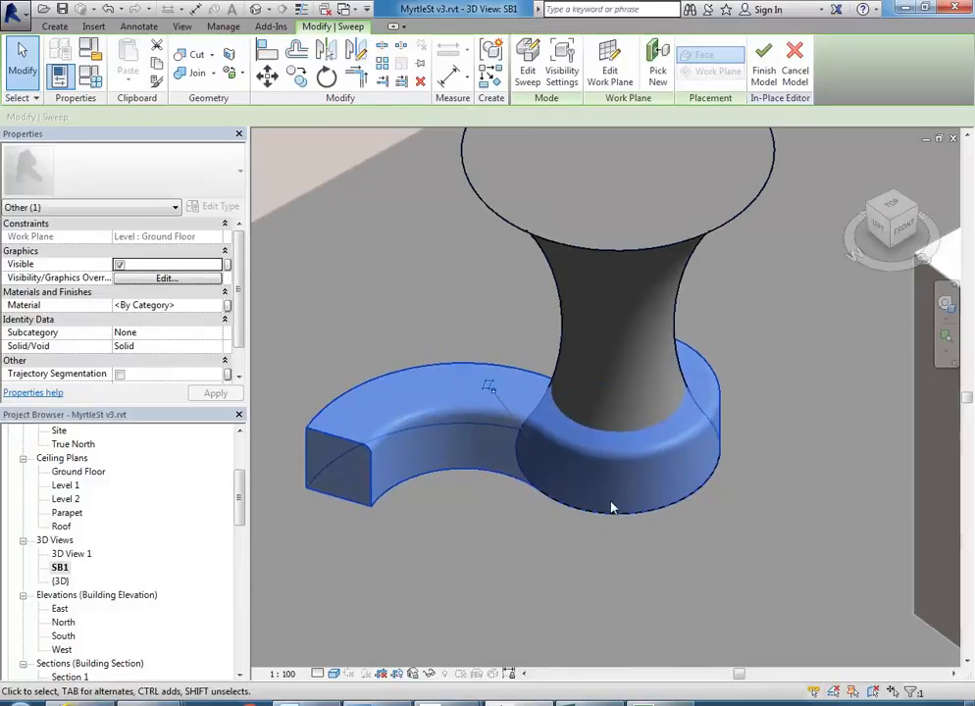
left_click(528, 63)
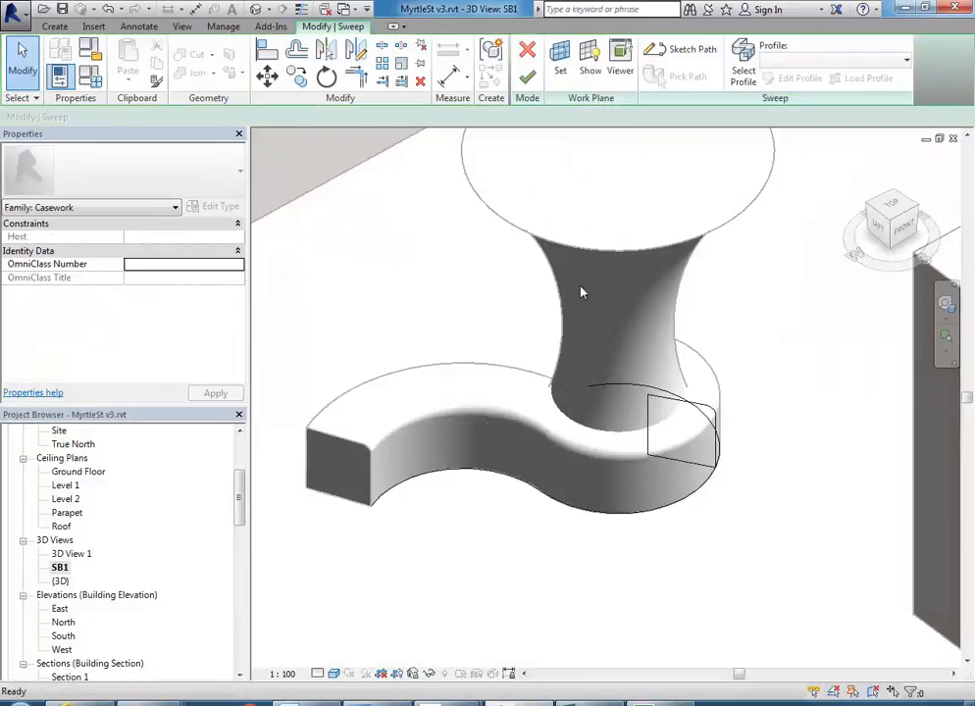
left_click(683, 49)
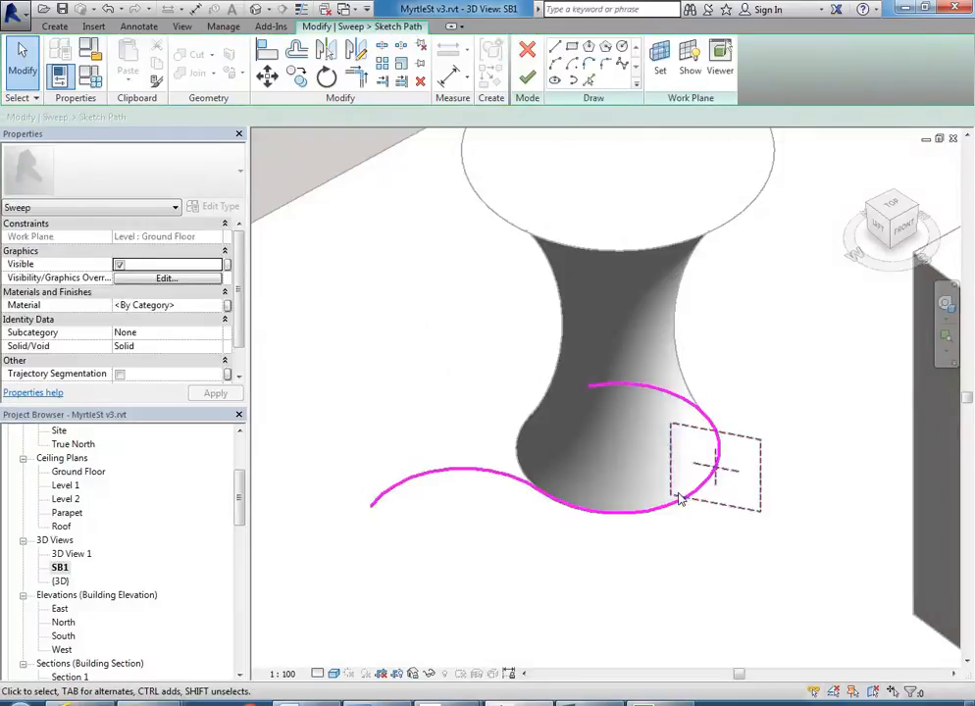
Offset the sweep's connected path arcs outward by 300 mm without keeping a copy of the original
scroll(451, 328, "up", 2)
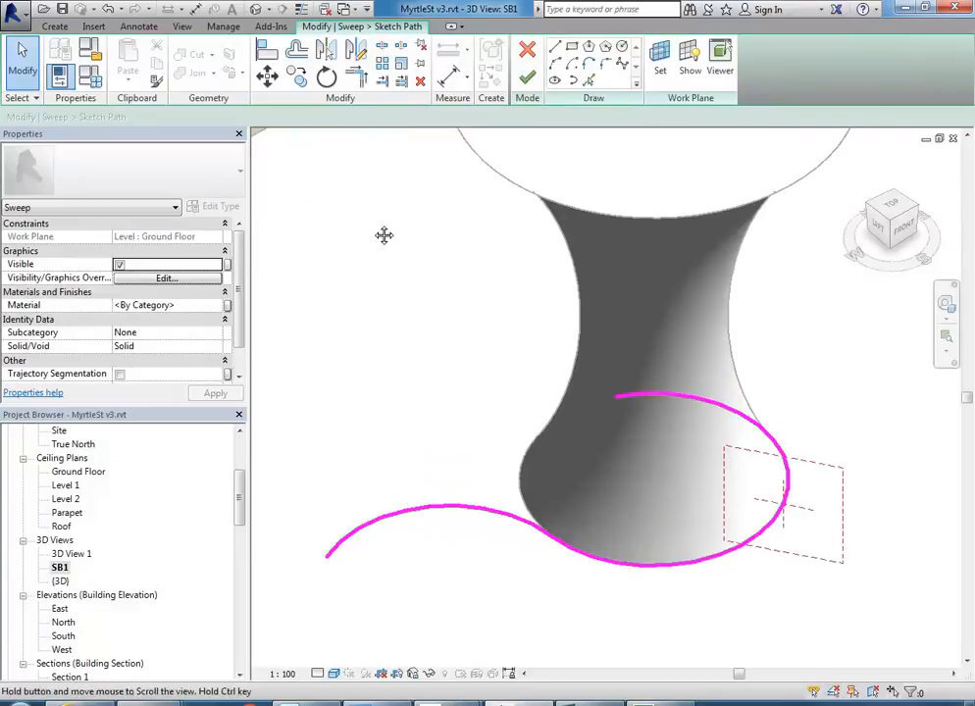
left_click(297, 54)
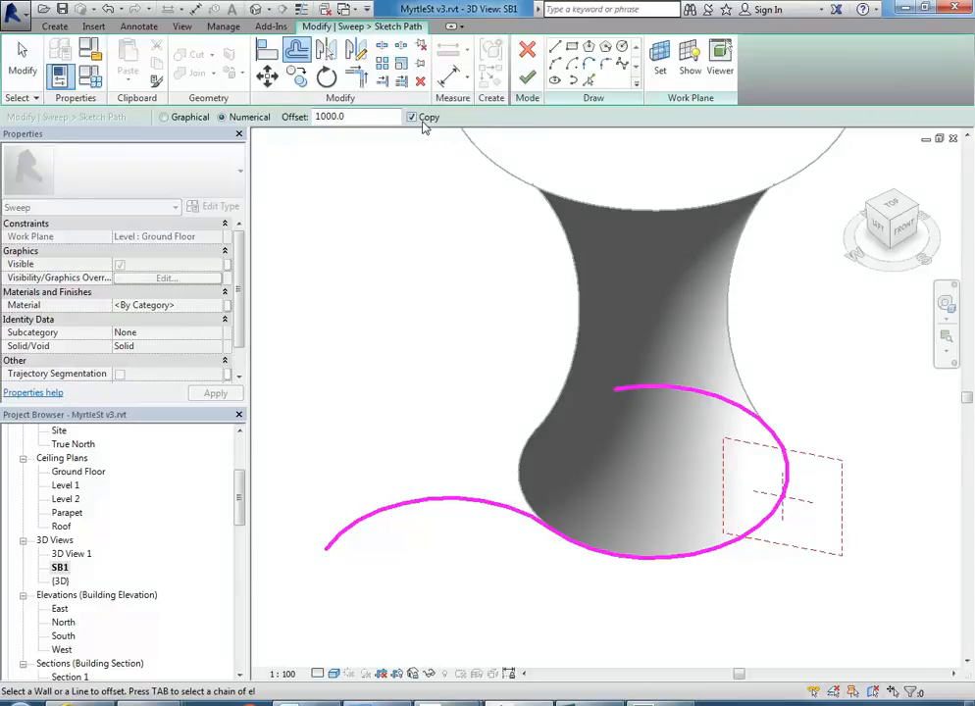
left_click_drag(369, 115, 267, 119)
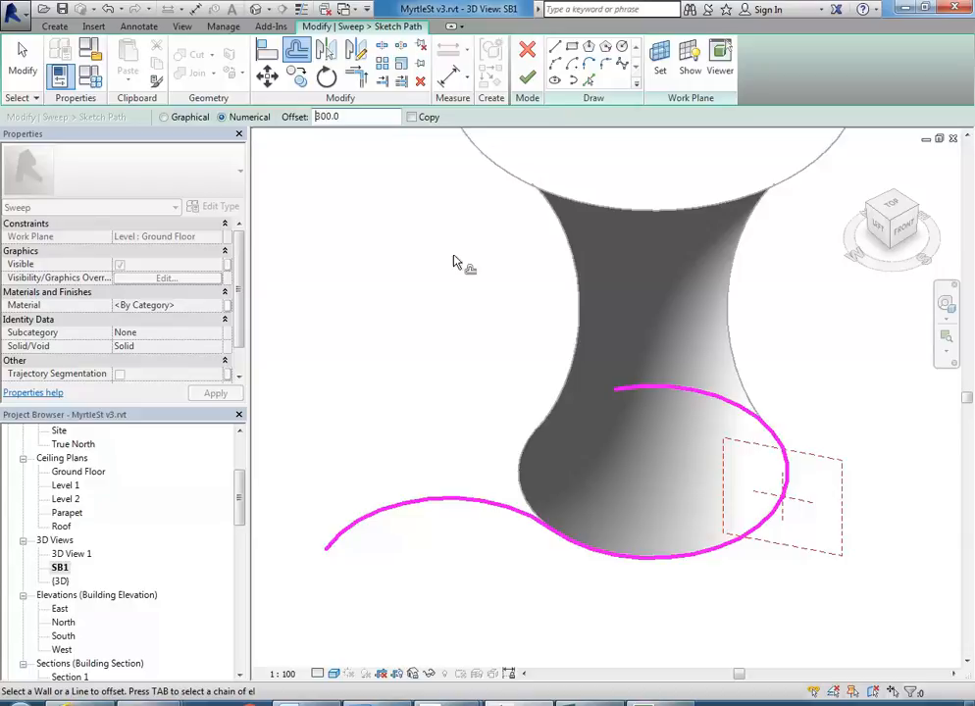
middle_click_drag(518, 385, 505, 327)
scroll(479, 340, "down", 1)
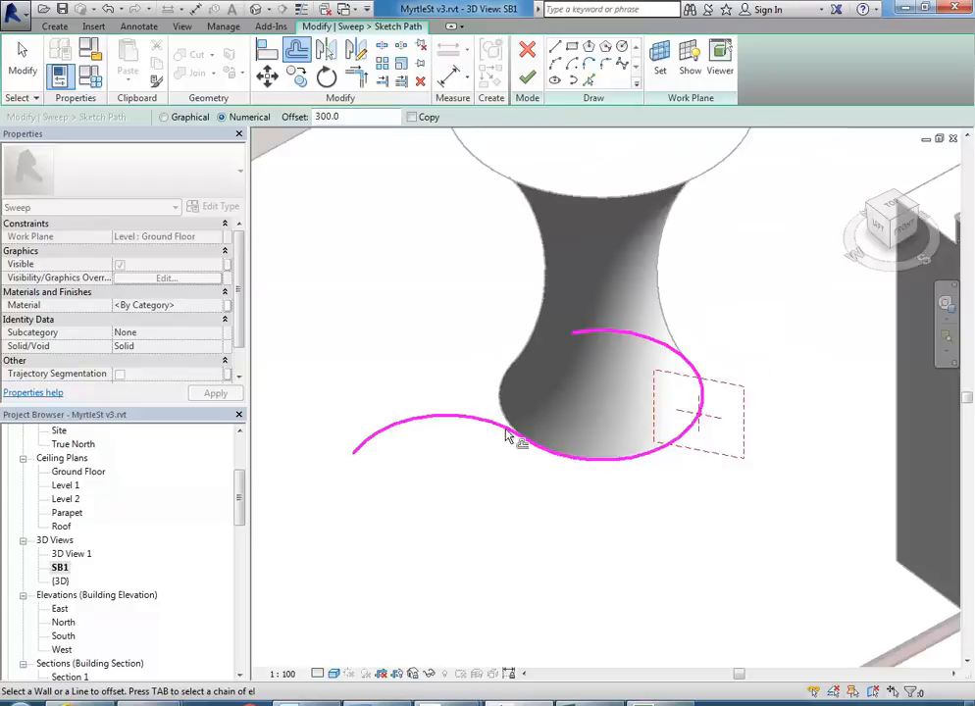
left_click(624, 465)
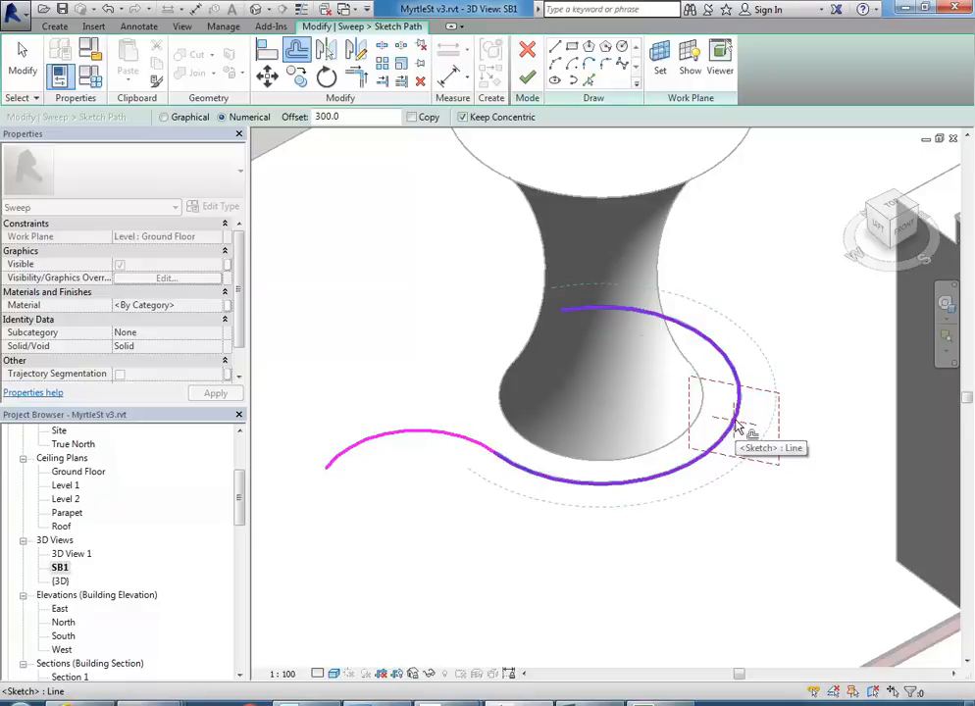
Finish the path sketch and regenerate the sweep along the offset path
left_click(527, 77)
scroll(720, 419, "up", 3)
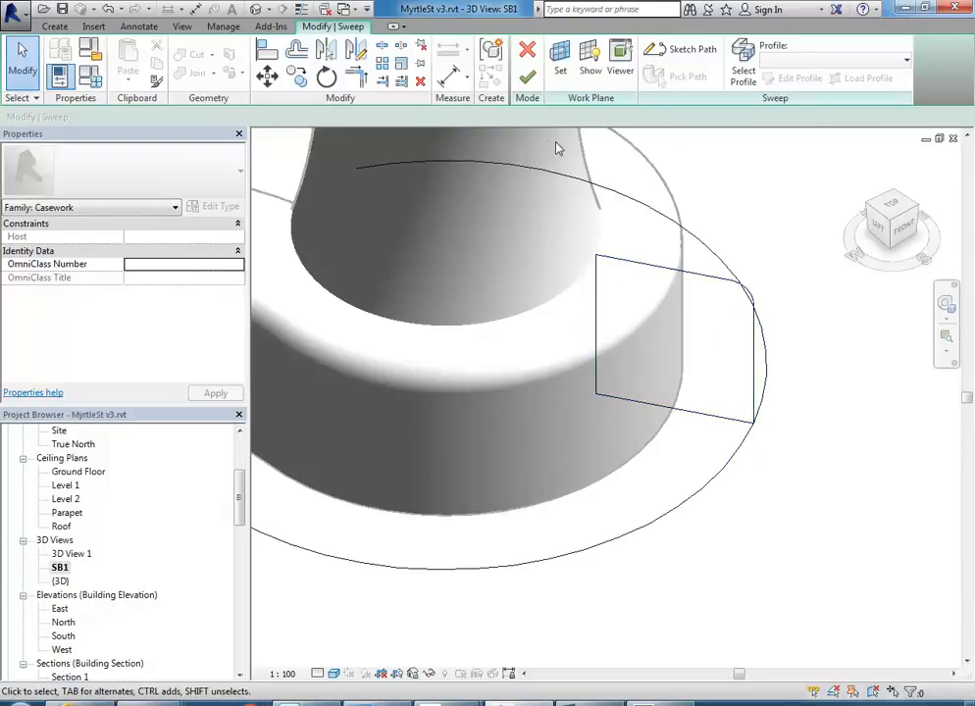
left_click(528, 77)
scroll(635, 475, "down", 3)
scroll(635, 473, "down", 2)
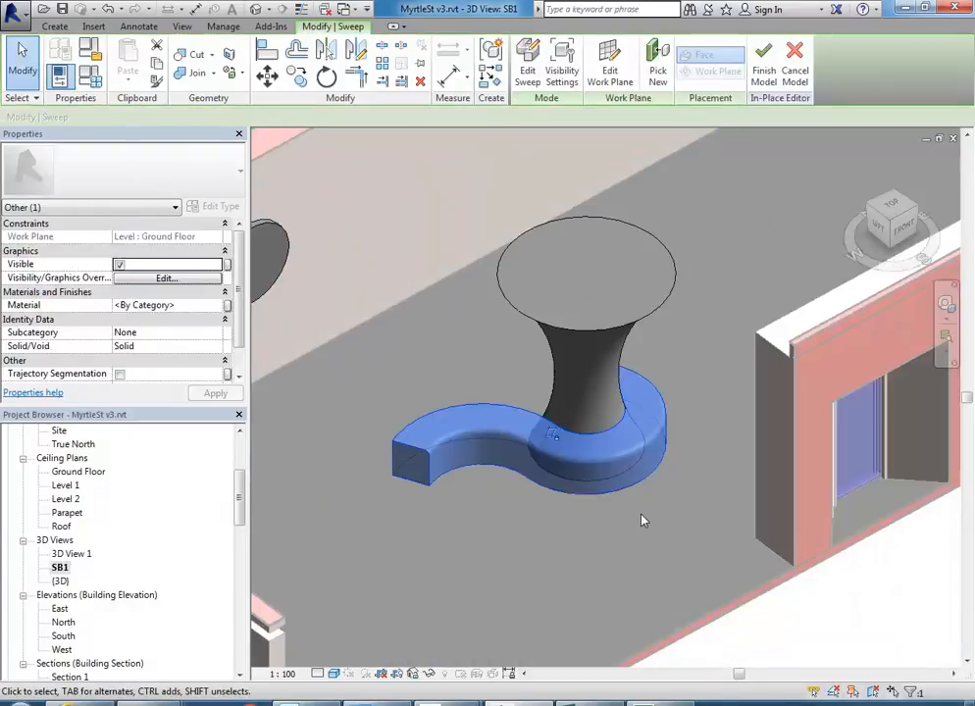
left_click(649, 534)
Check where the sweep meets the revolved form and open the sweep's profile sketch for editing
middle_click_drag(649, 534, 581, 487, "shift")
scroll(605, 459, "up", 4)
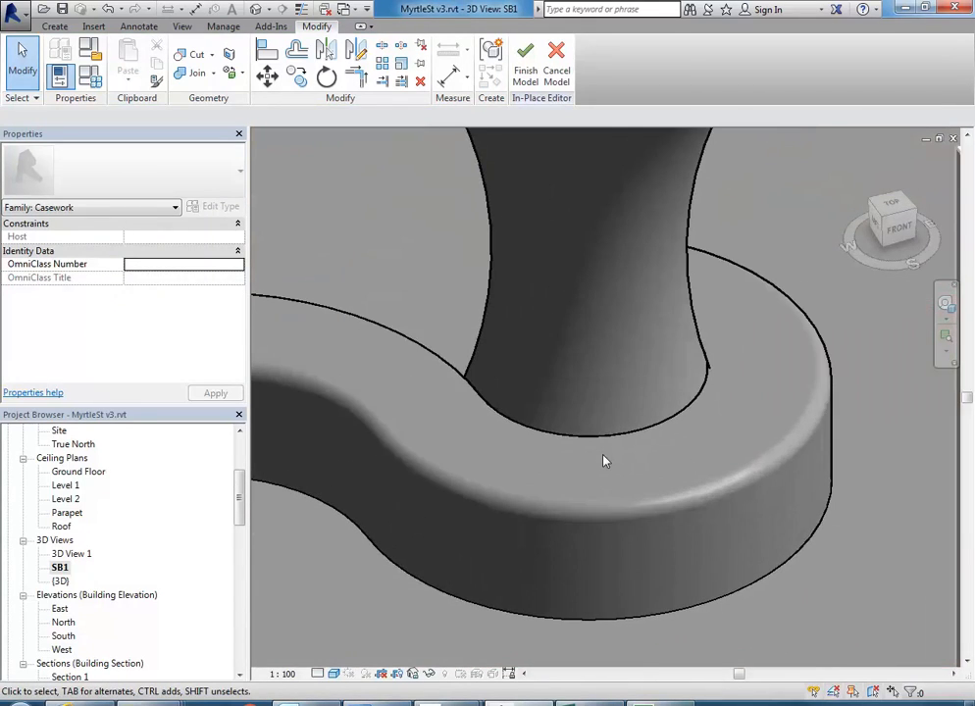
middle_click_drag(689, 464, 648, 436, "shift")
scroll(668, 435, "up", 3)
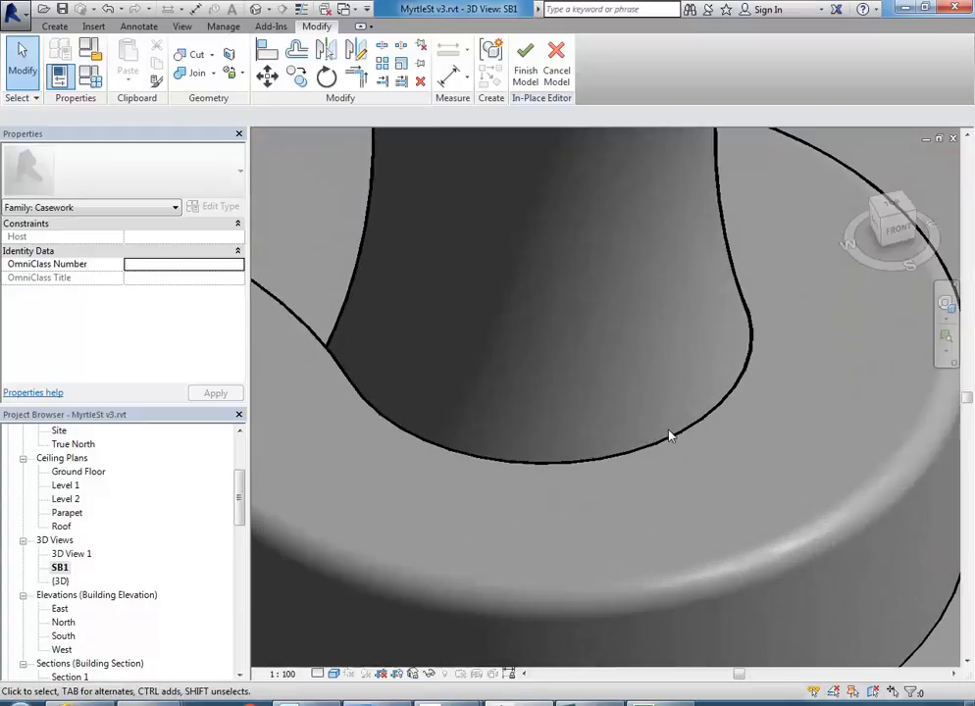
scroll(648, 382, "down", 1)
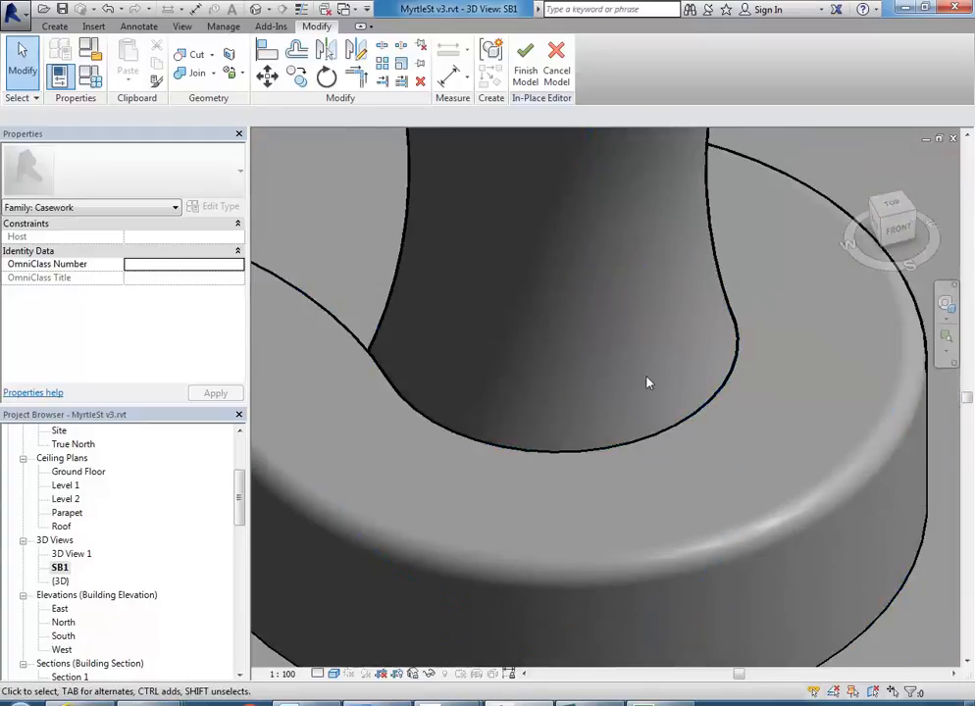
scroll(647, 383, "down", 3)
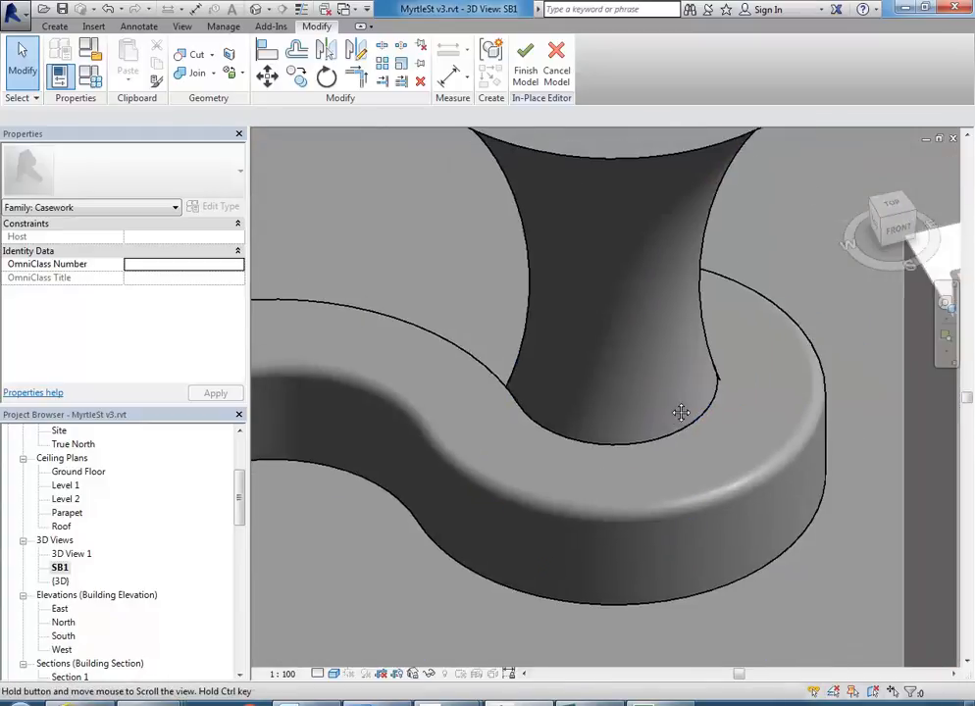
left_click(479, 361)
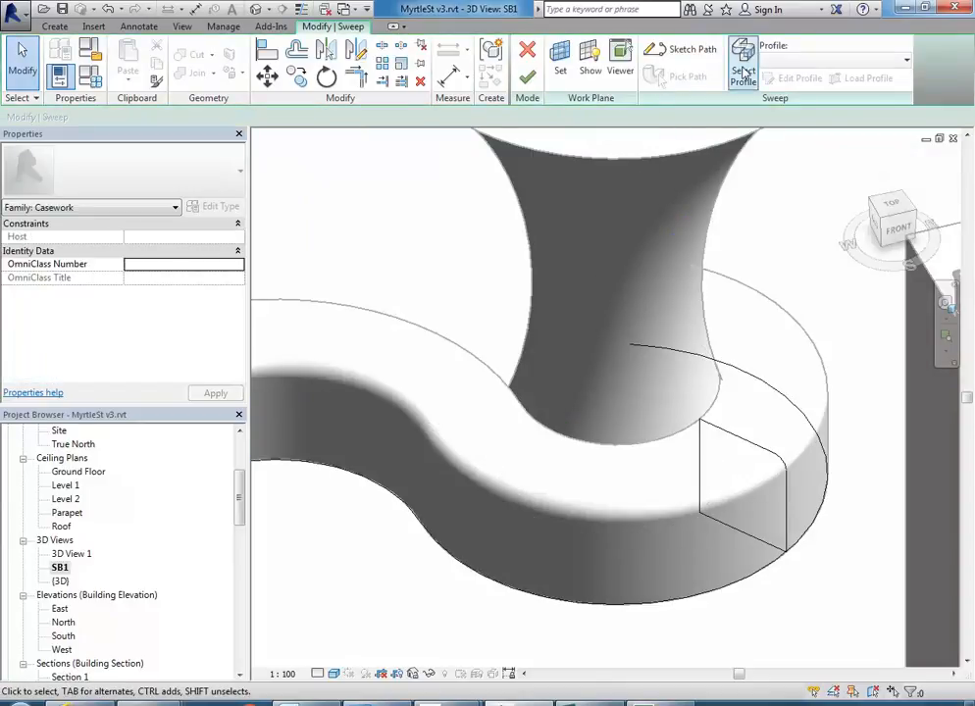
left_click(743, 78)
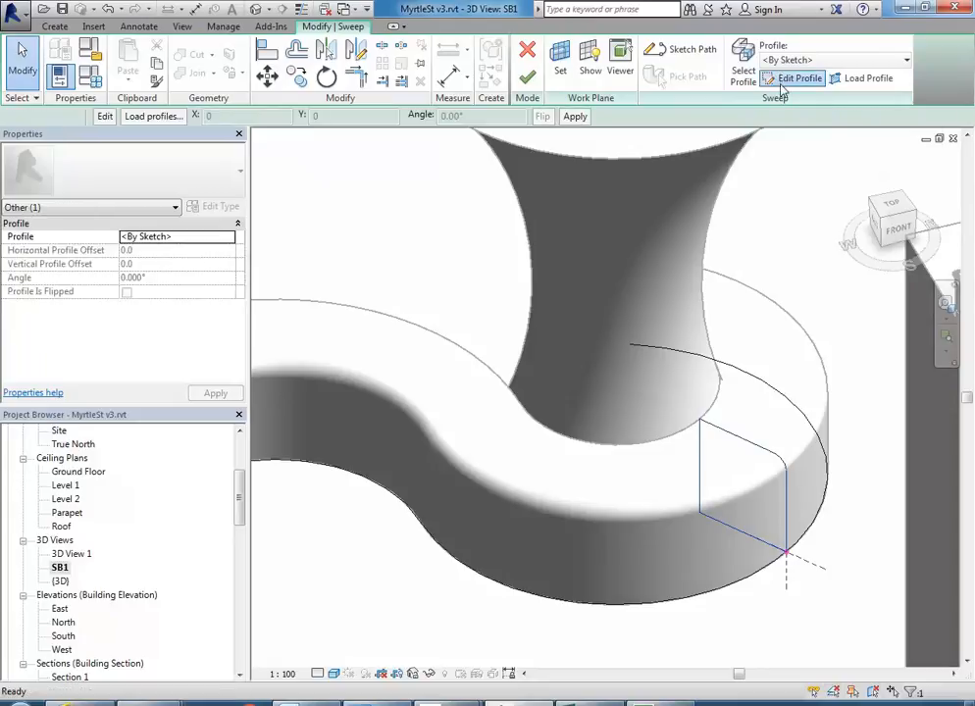
left_click(785, 80)
scroll(759, 425, "up", 5)
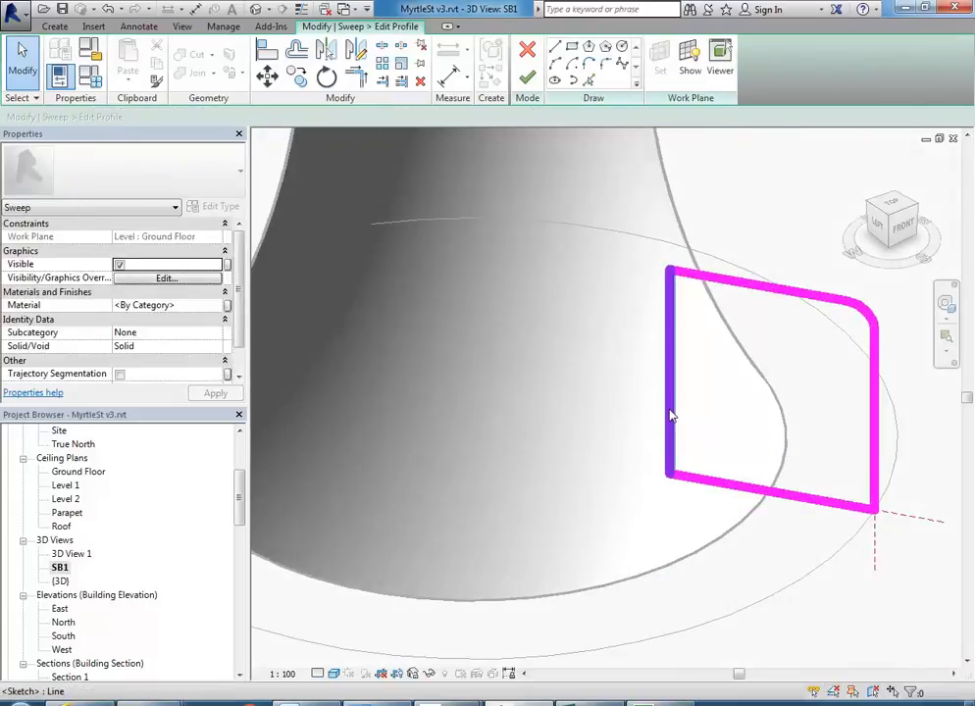
Move the profile's inner vertical edge toward the revolved form to widen the profile to 780 mm, and finish the sweep
left_click(672, 416)
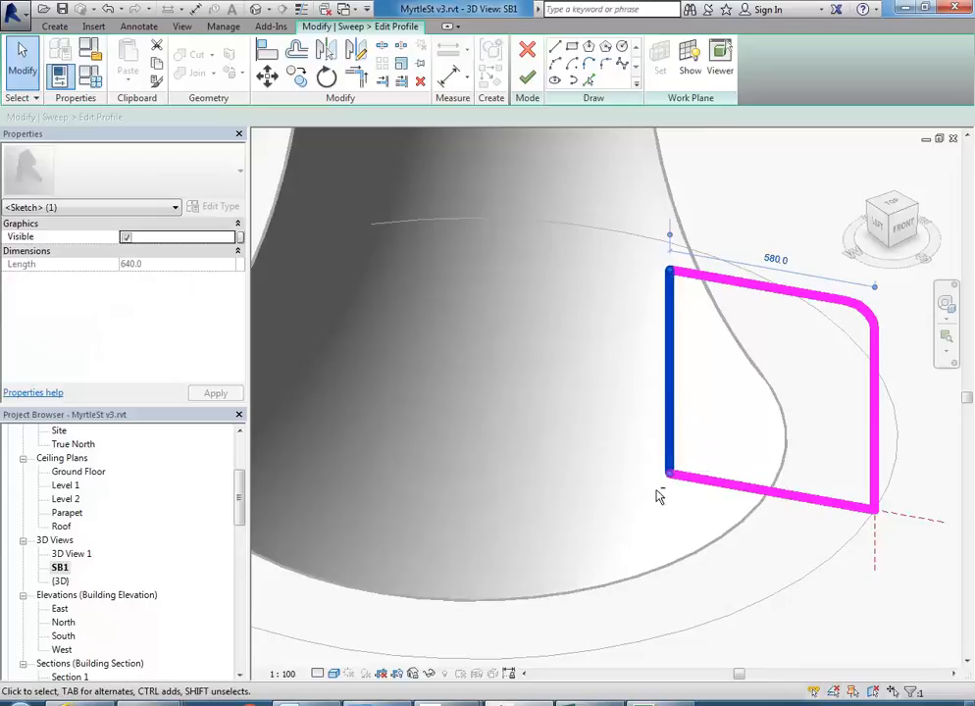
key("Left")
key("Left")
key("Left")
key("Left")
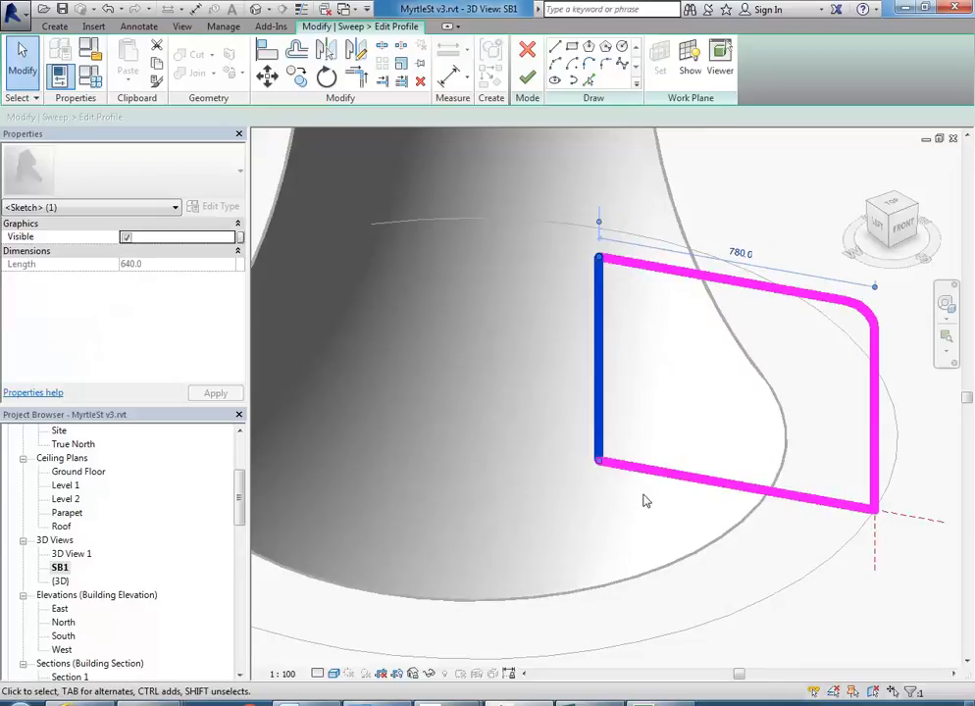
scroll(655, 498, "down", 3)
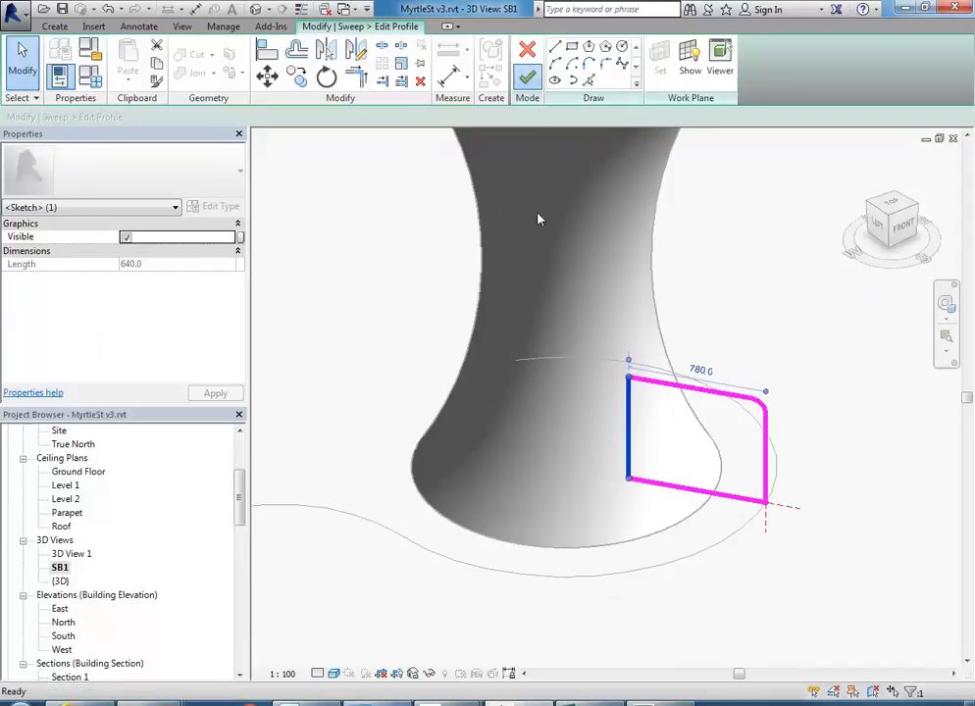
left_click(527, 78)
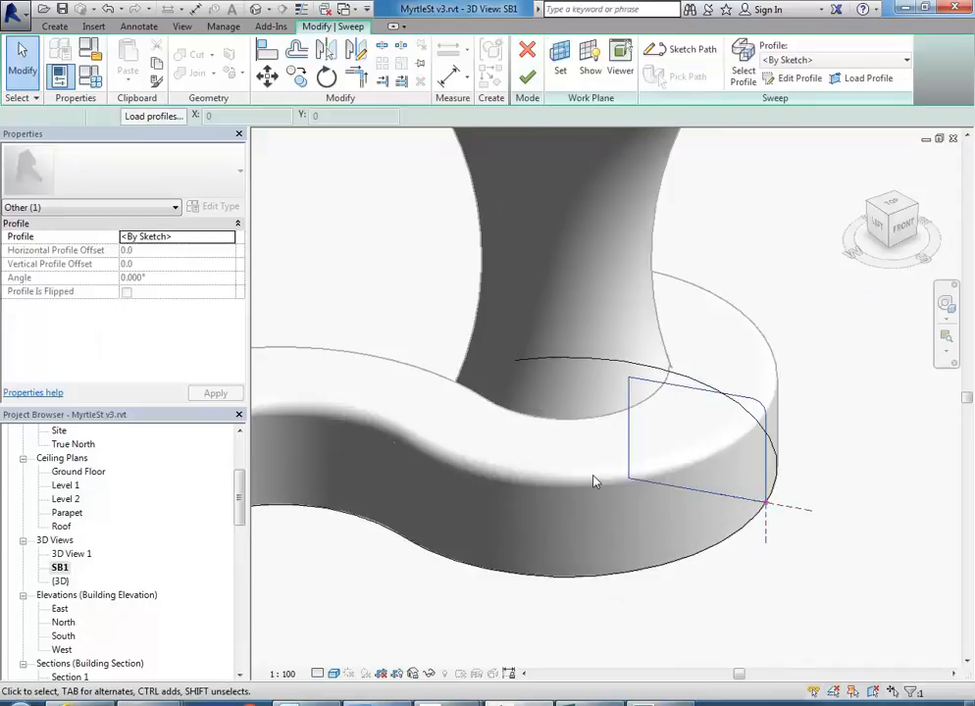
left_click(526, 78)
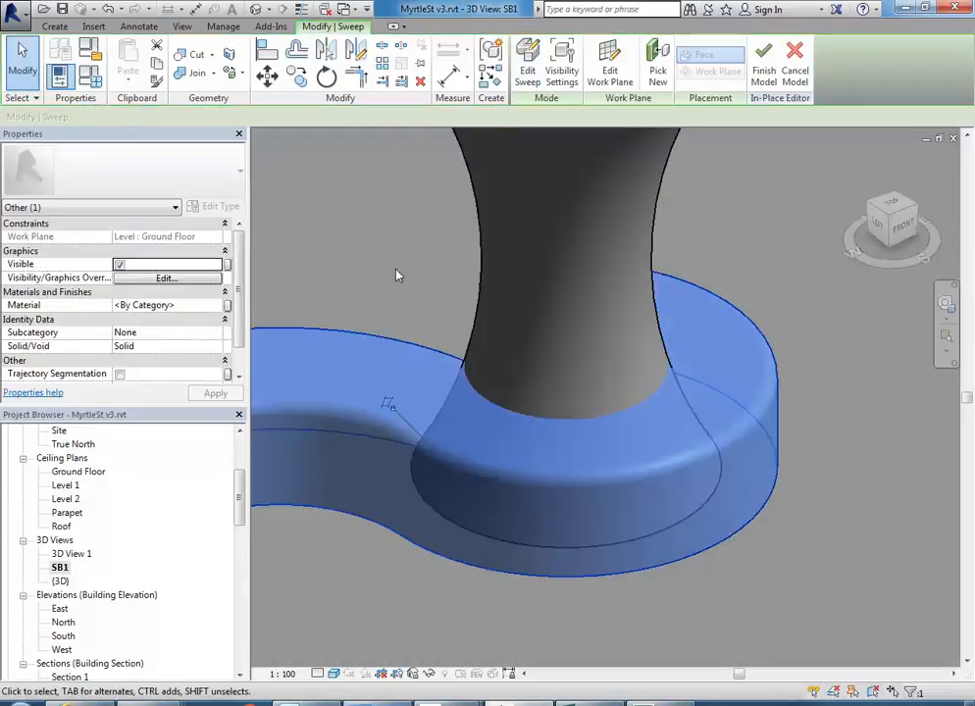
left_click(388, 276)
Join the revolved form's geometry with the curved sweep around its base
scroll(444, 307, "down", 2)
scroll(550, 378, "up", 4)
scroll(673, 307, "down", 3)
middle_click_drag(673, 307, 708, 366)
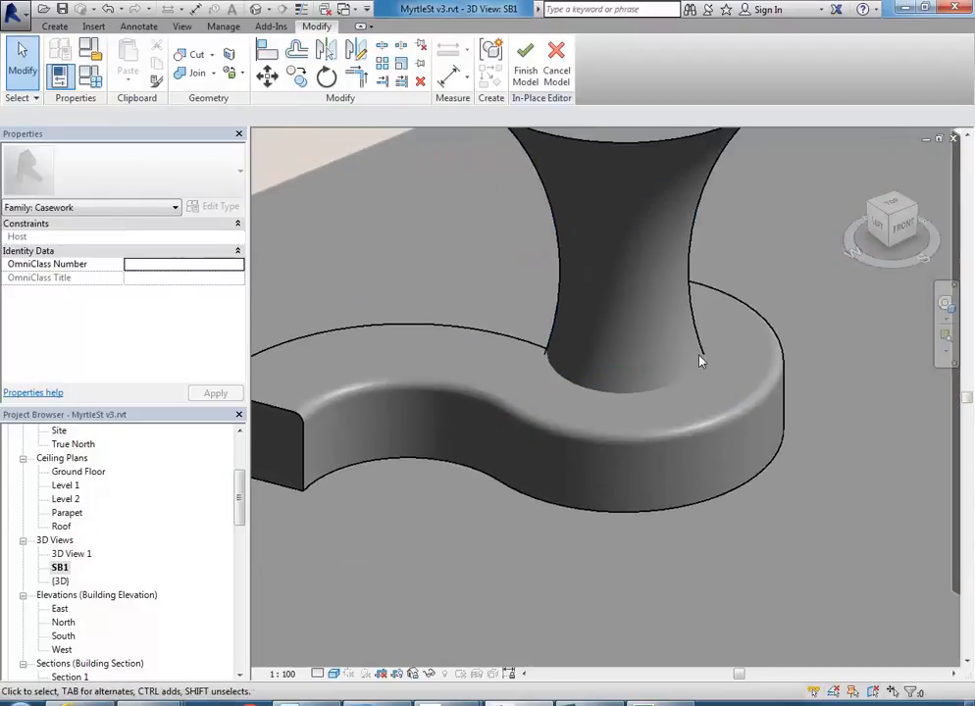
scroll(477, 318, "down", 2)
middle_click_drag(557, 394, 526, 416)
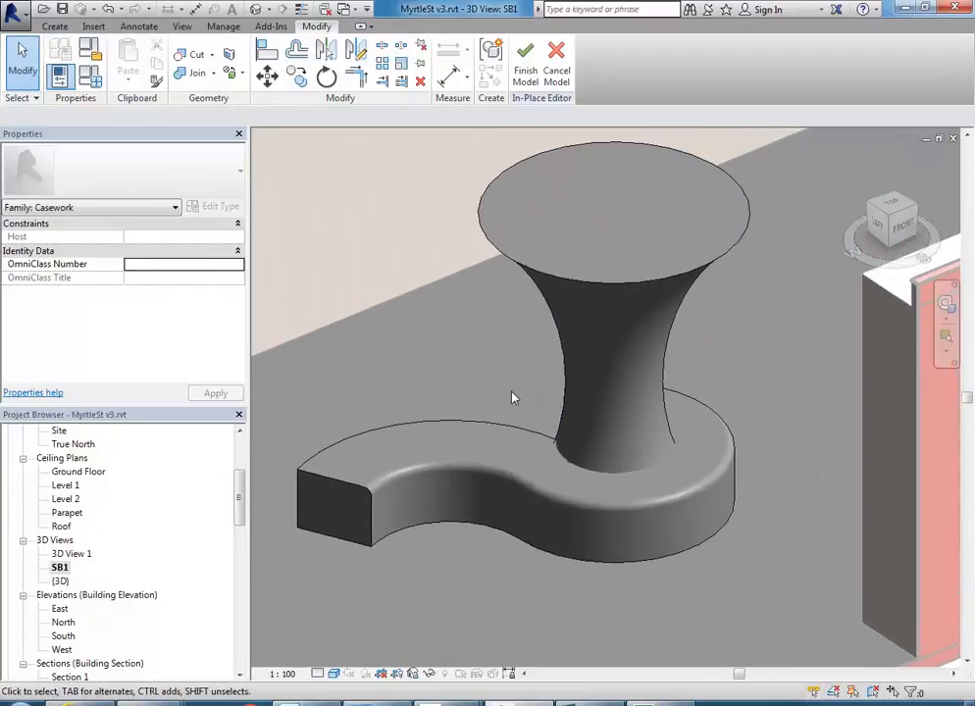
left_click(191, 73)
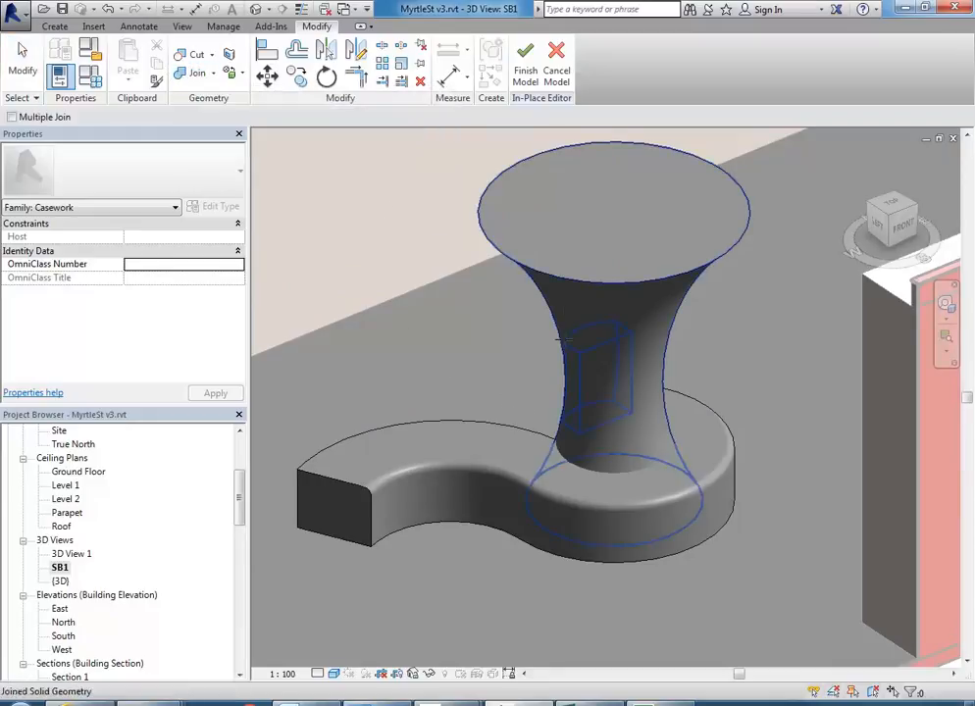
left_click(572, 279)
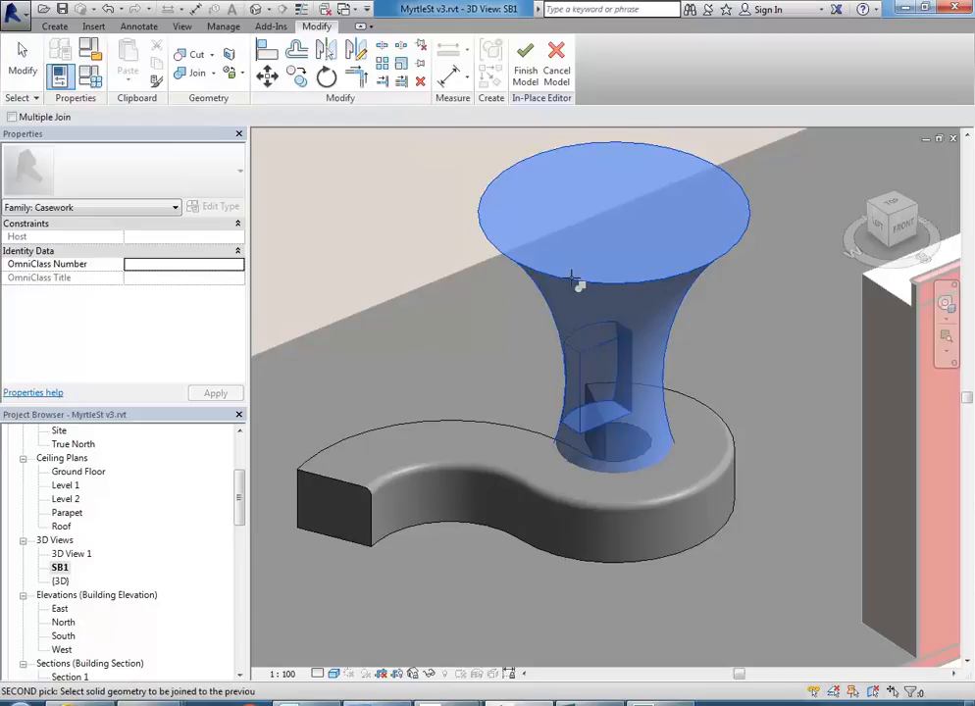
left_click(515, 427)
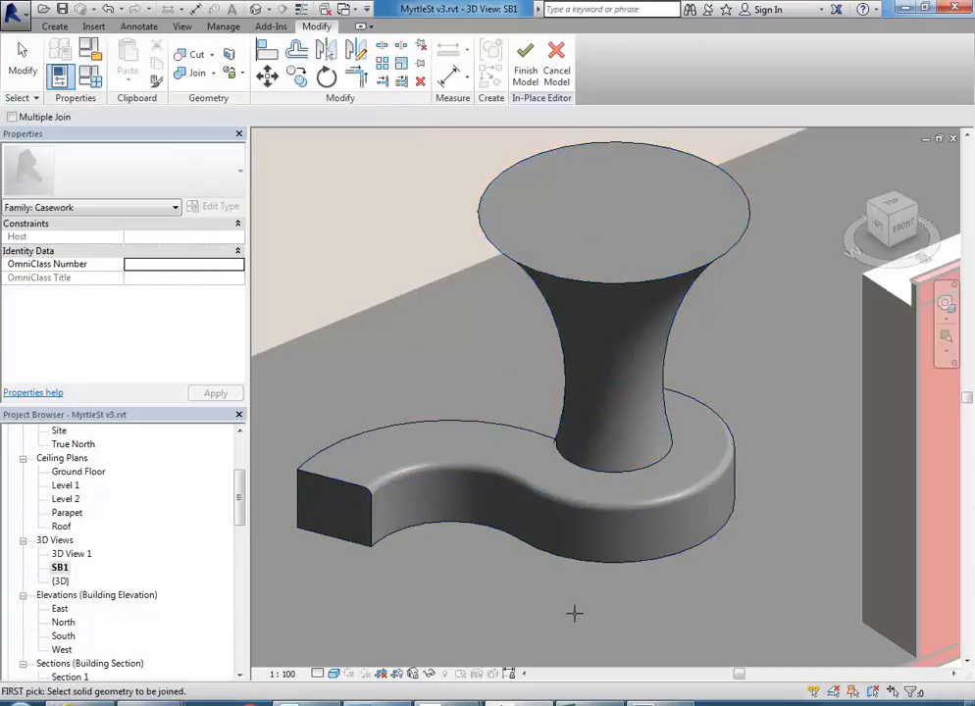
scroll(614, 543, "up", 3)
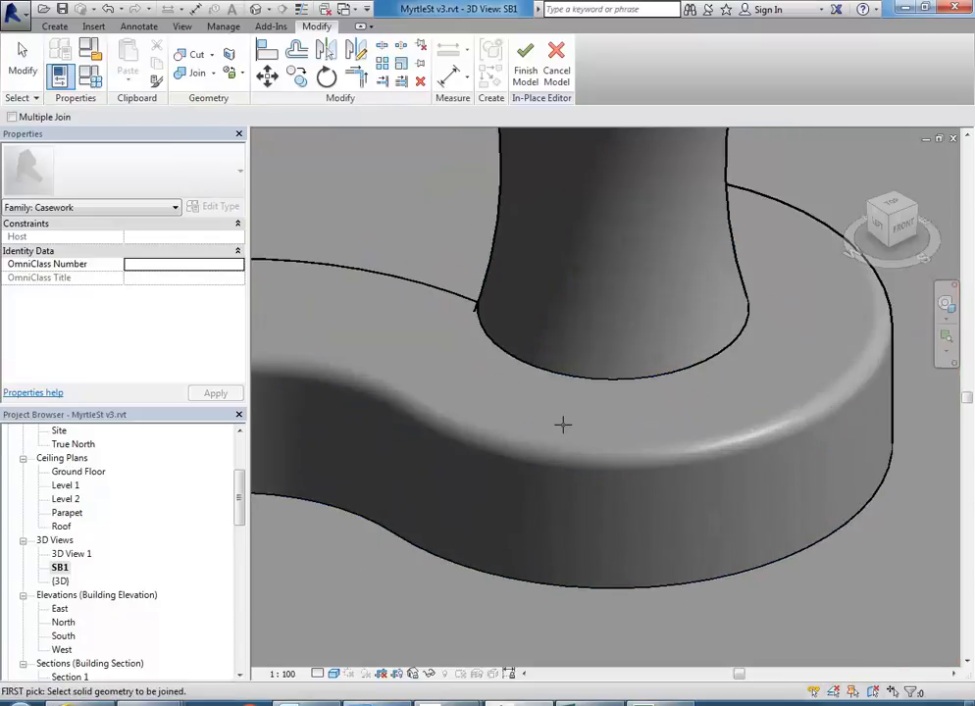
scroll(605, 381, "down", 2)
scroll(673, 468, "down", 2)
right_click(421, 253)
left_click(461, 264)
right_click(463, 263)
left_click(483, 272)
scroll(483, 273, "down", 2)
middle_click_drag(451, 386, 721, 412, "shift")
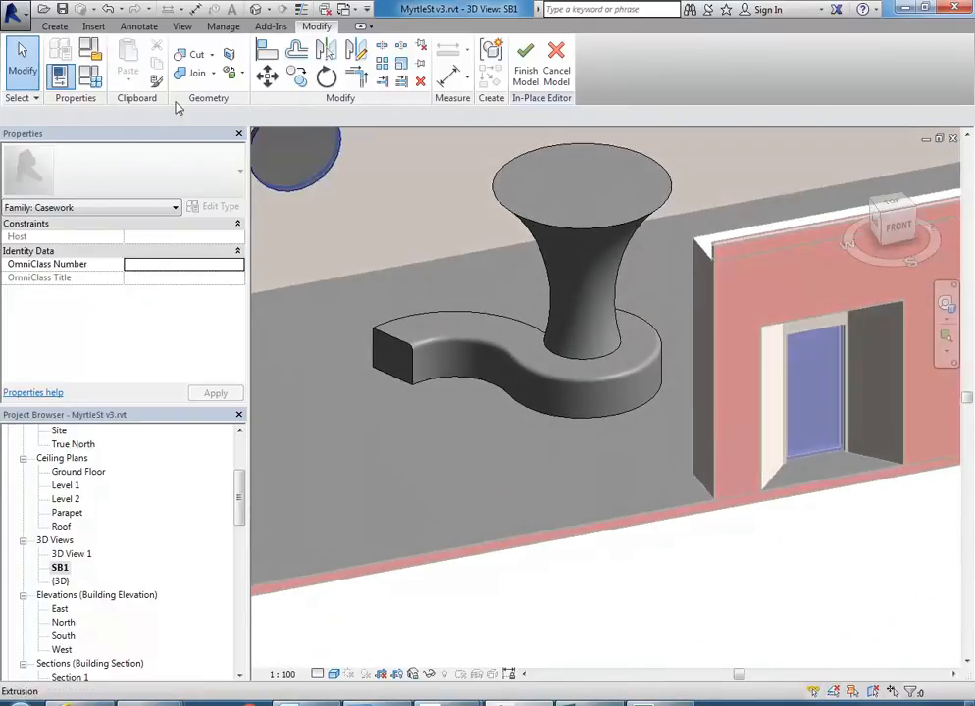
left_click(49, 28)
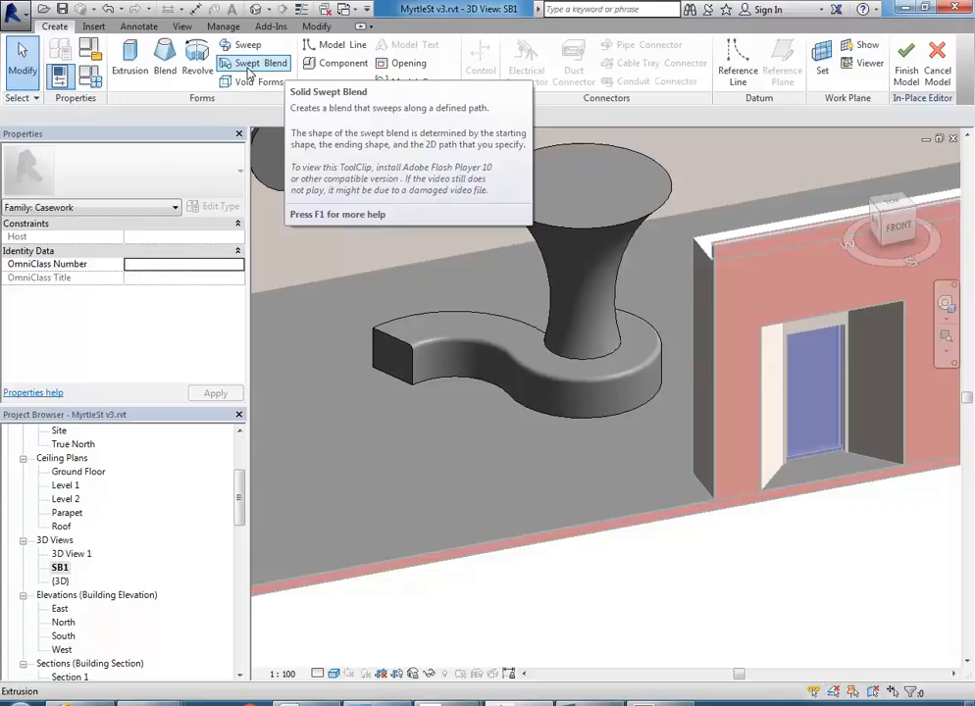
left_click(247, 83)
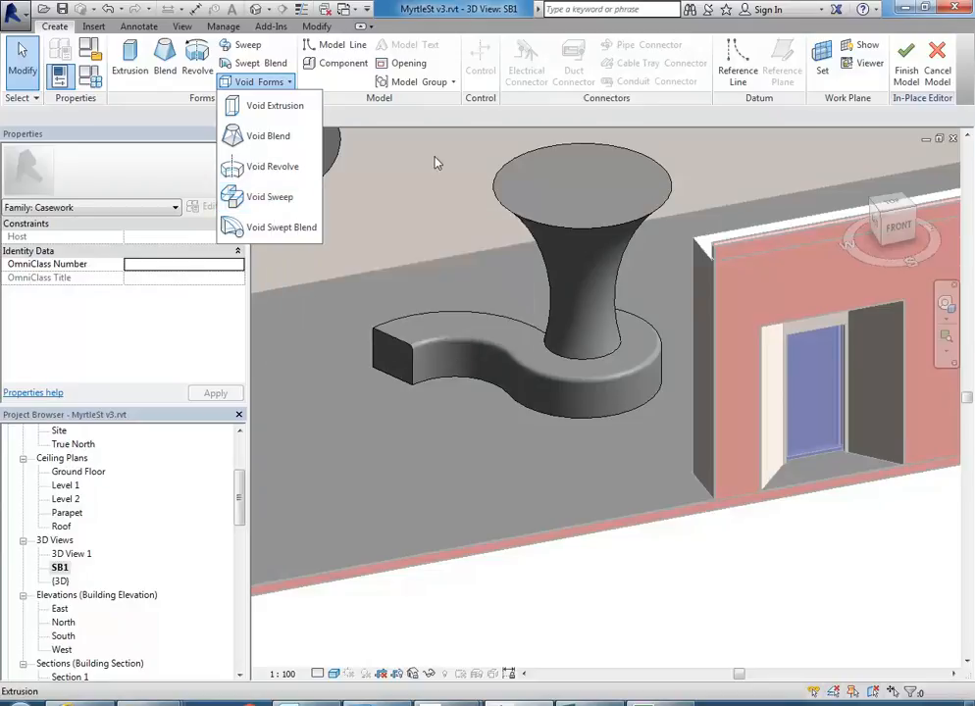
left_click(319, 28)
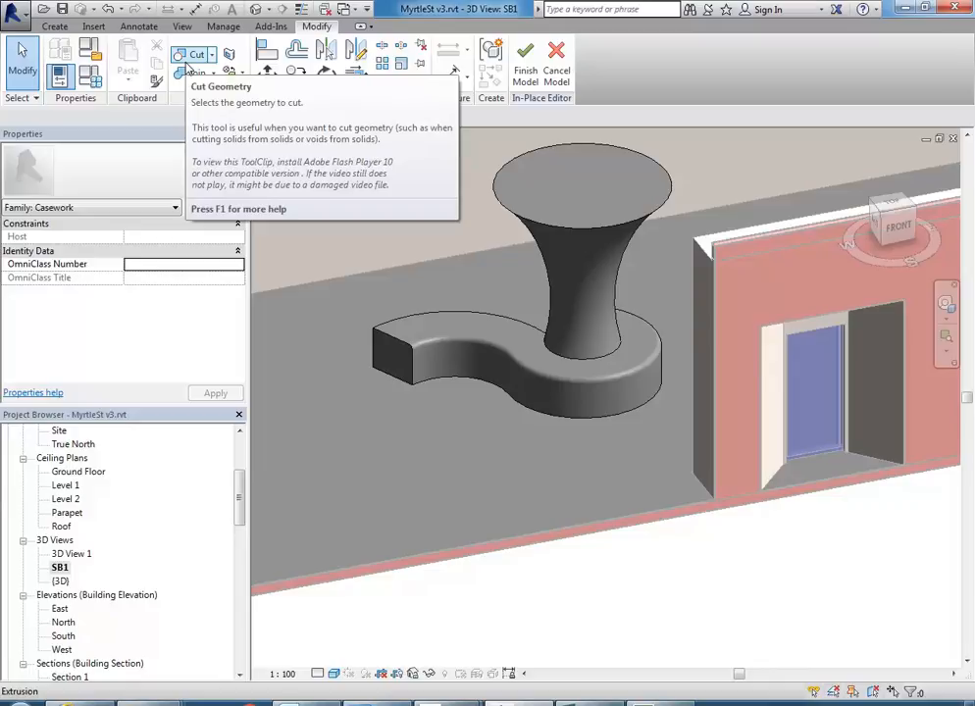
middle_click_drag(449, 249, 467, 275)
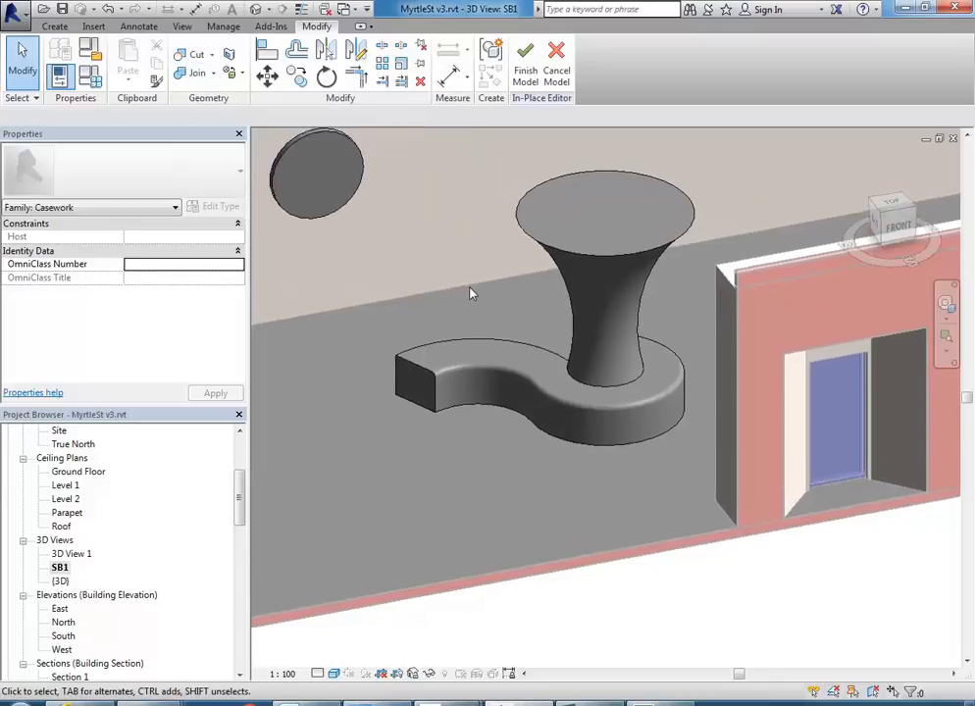
Finish the in-place joinery unit model and inspect the revolved form joined with the curved sweep
scroll(465, 278, "up", 3)
scroll(479, 306, "down", 2)
middle_click_drag(487, 320, 475, 327)
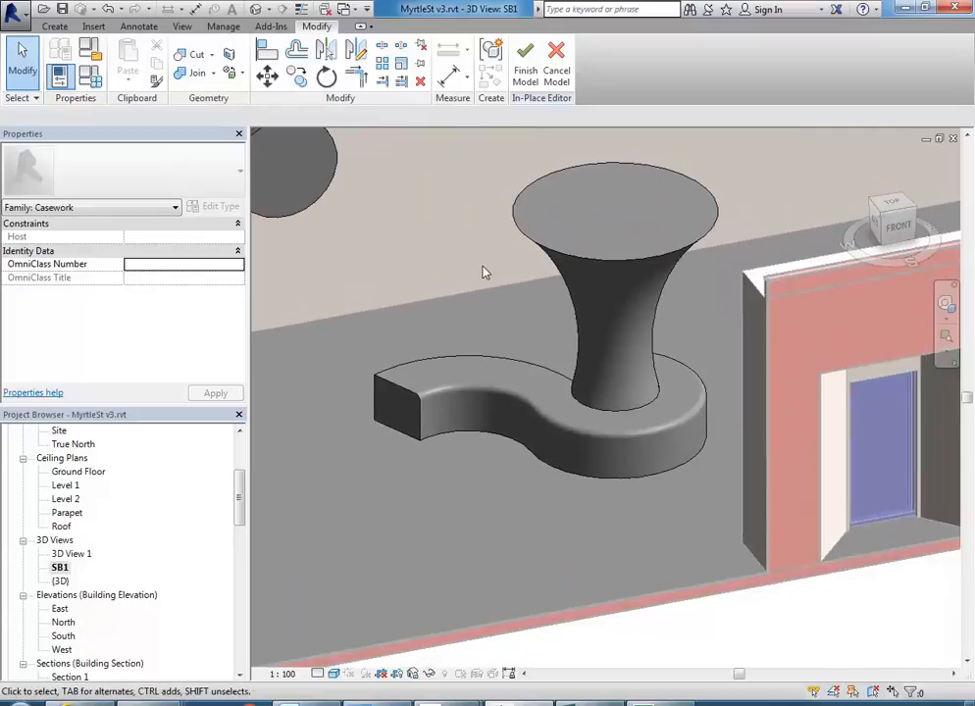
left_click(525, 66)
scroll(484, 514, "down", 3)
middle_click_drag(484, 514, 507, 528)
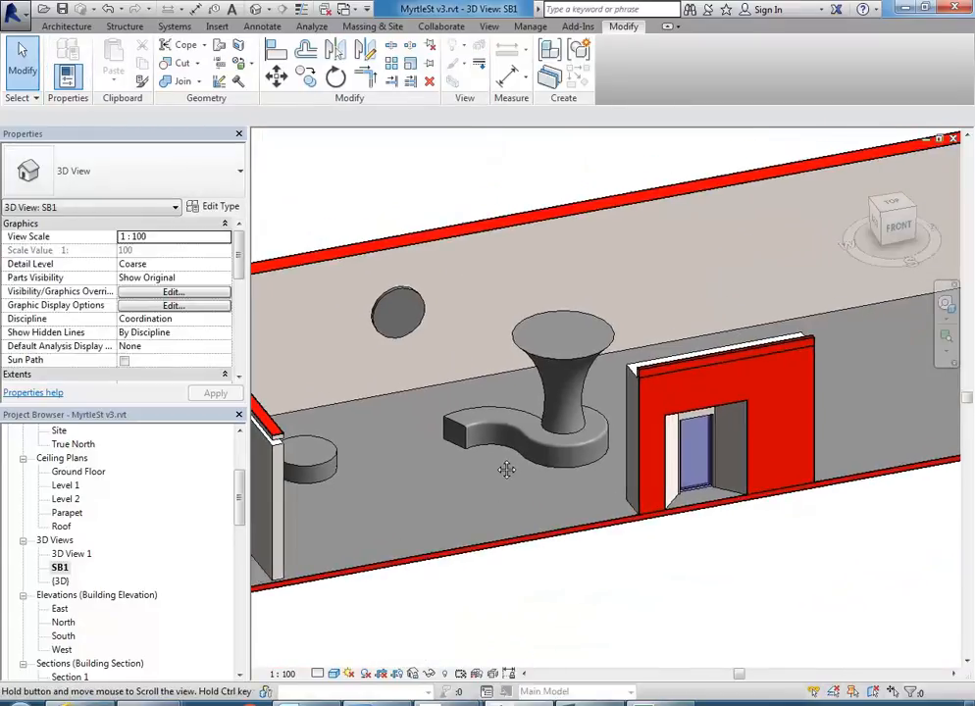
scroll(530, 471, "up", 3)
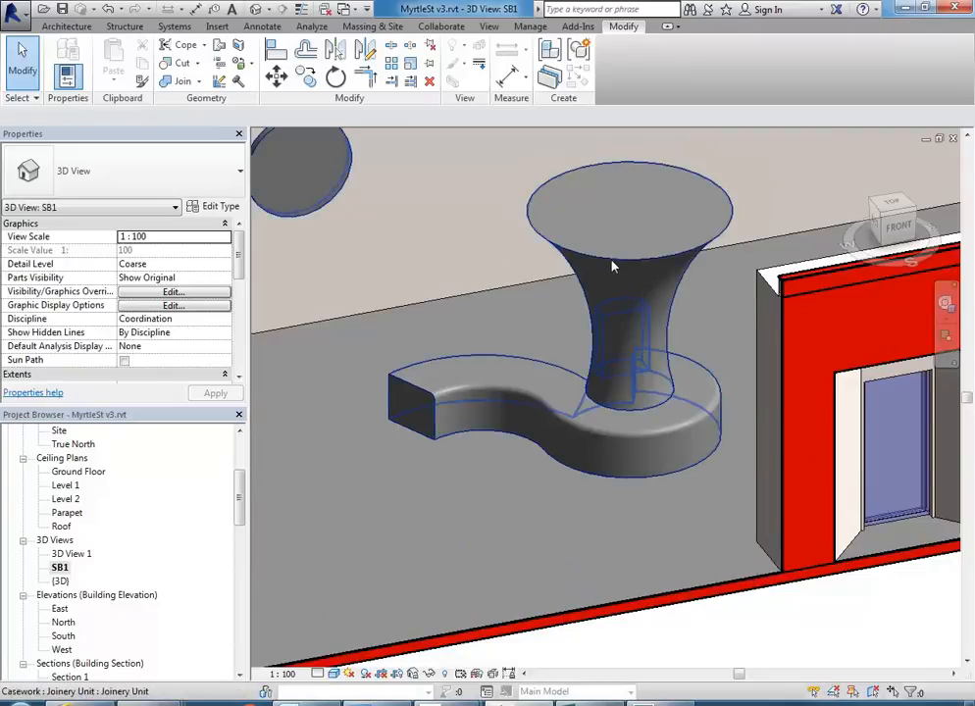
middle_click_drag(508, 379, 562, 471, "shift")
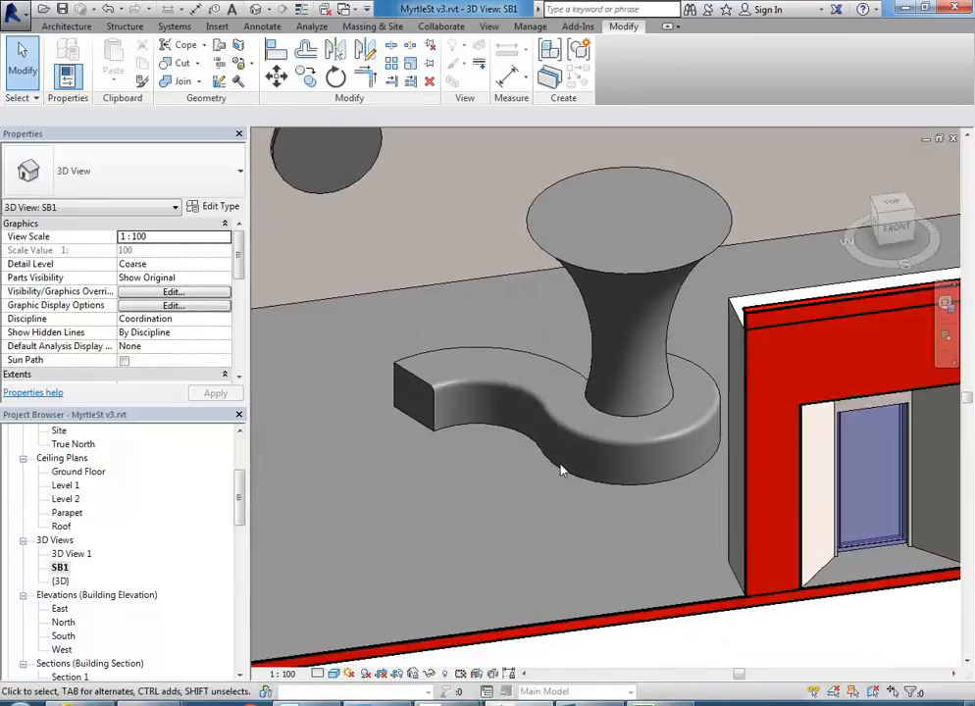
Reopen the joinery unit for in-place editing, copy its low cylinder extrusion to the clipboard, and finish the model
left_click(625, 284)
scroll(532, 501, "down", 3)
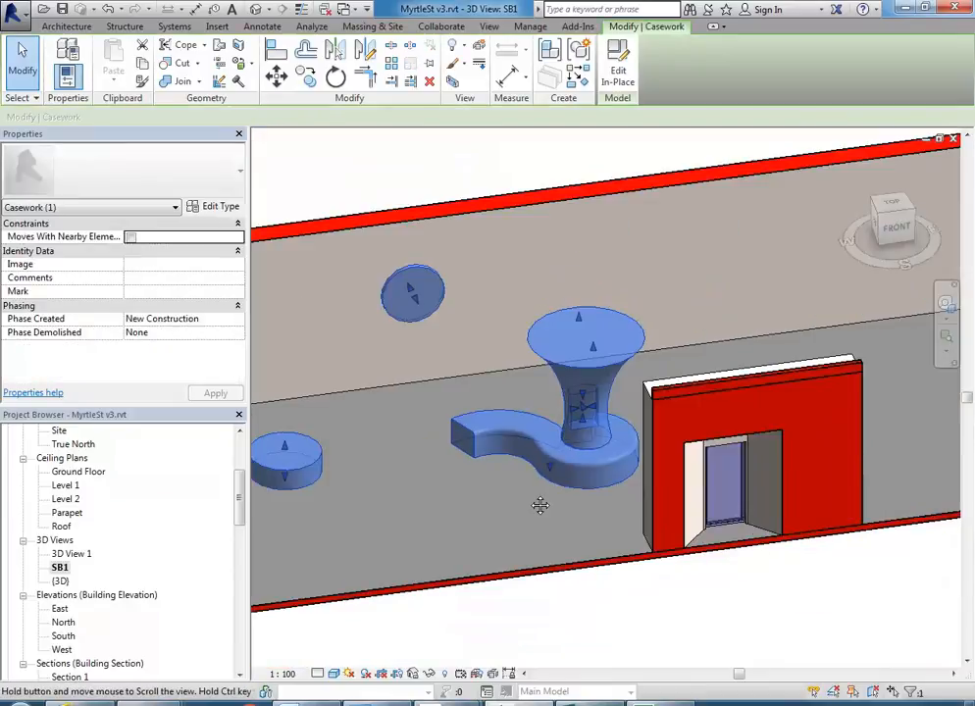
scroll(463, 467, "up", 2)
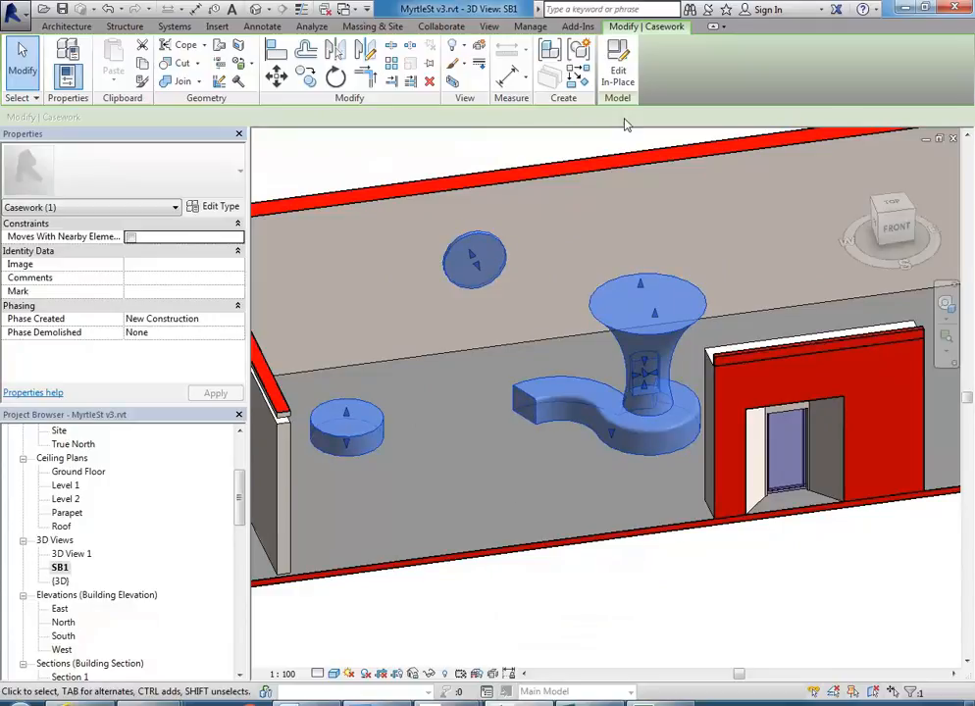
left_click(618, 69)
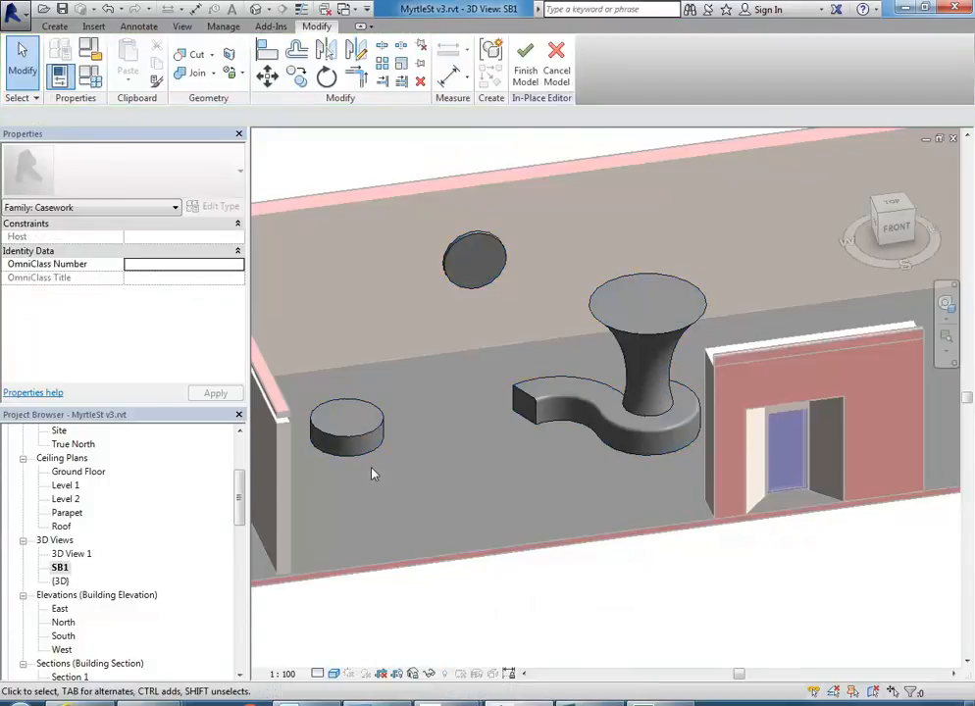
left_click(361, 441)
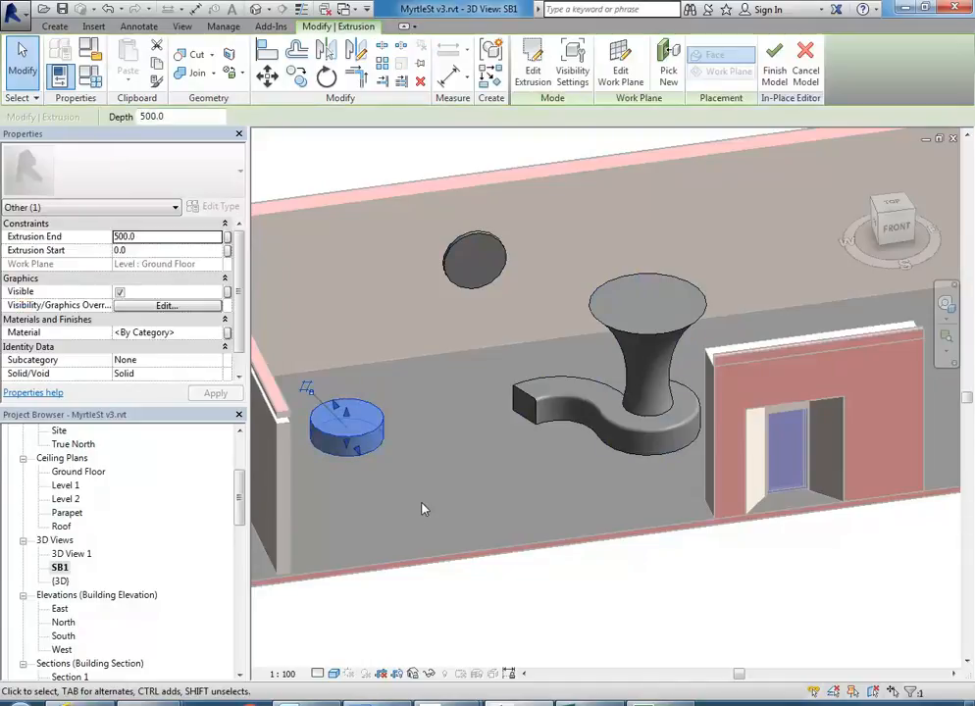
left_click(156, 64)
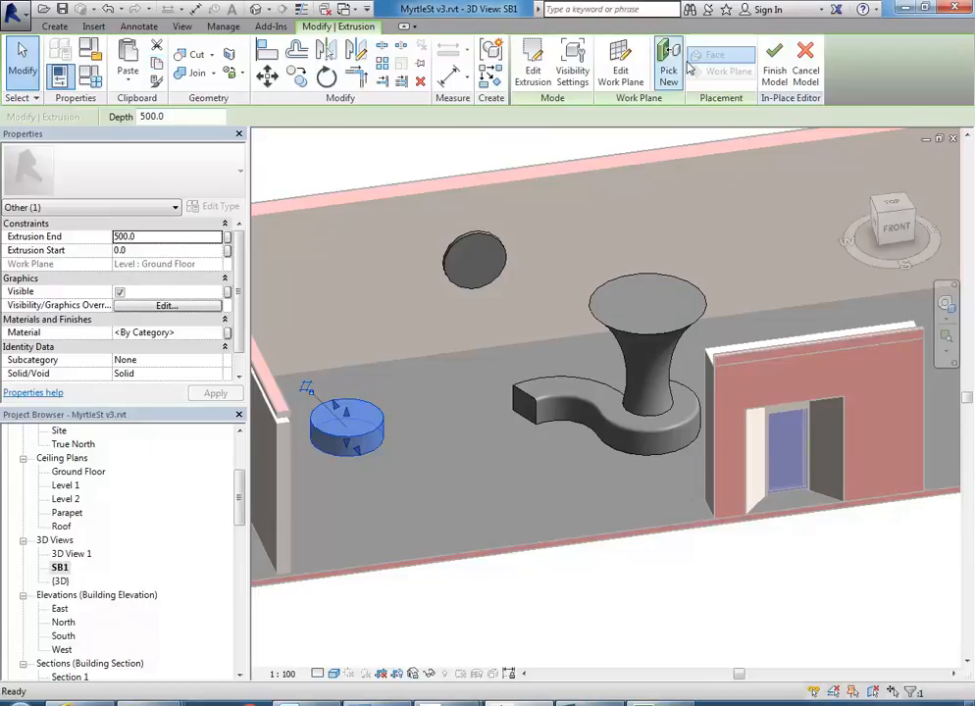
left_click(775, 69)
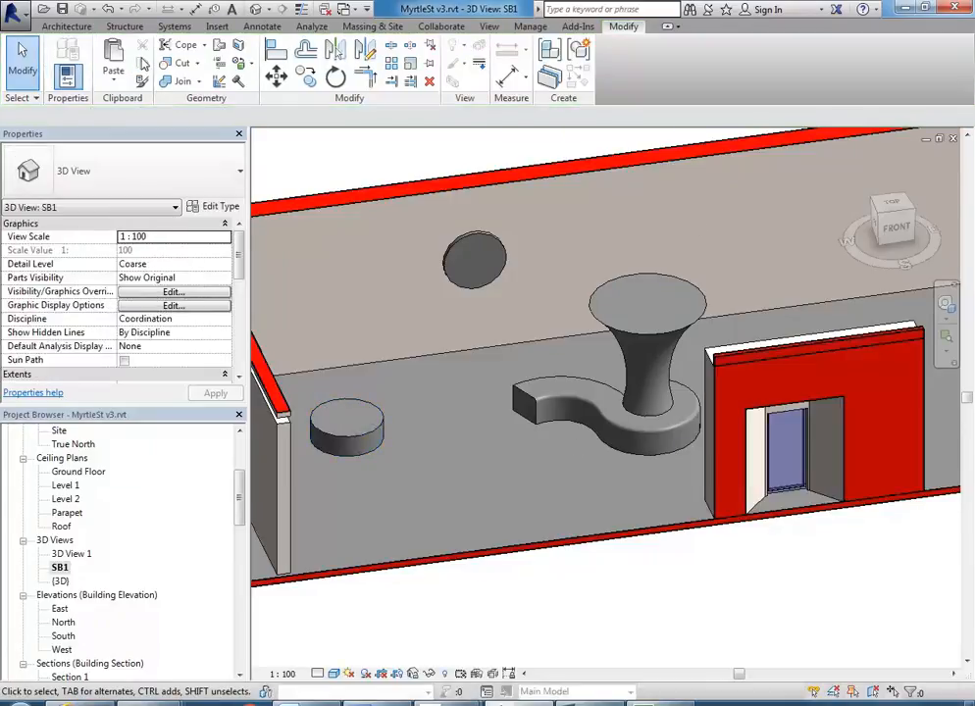
Create a new in-place model in the Casework category with the name Casework 1
left_click(66, 26)
left_click(144, 61)
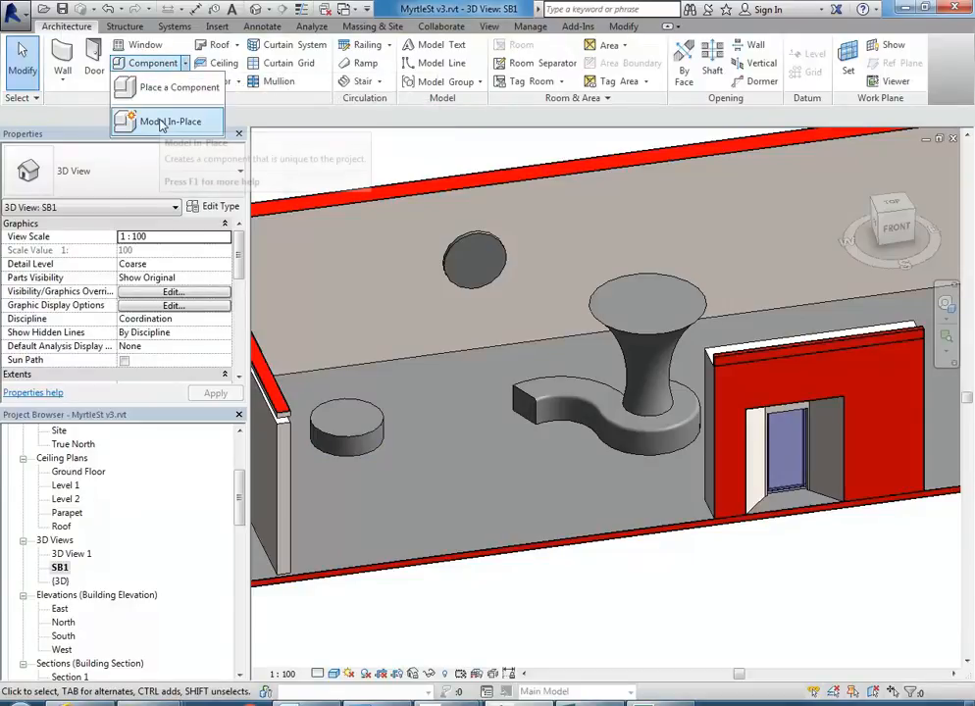
left_click(161, 124)
left_click(589, 418)
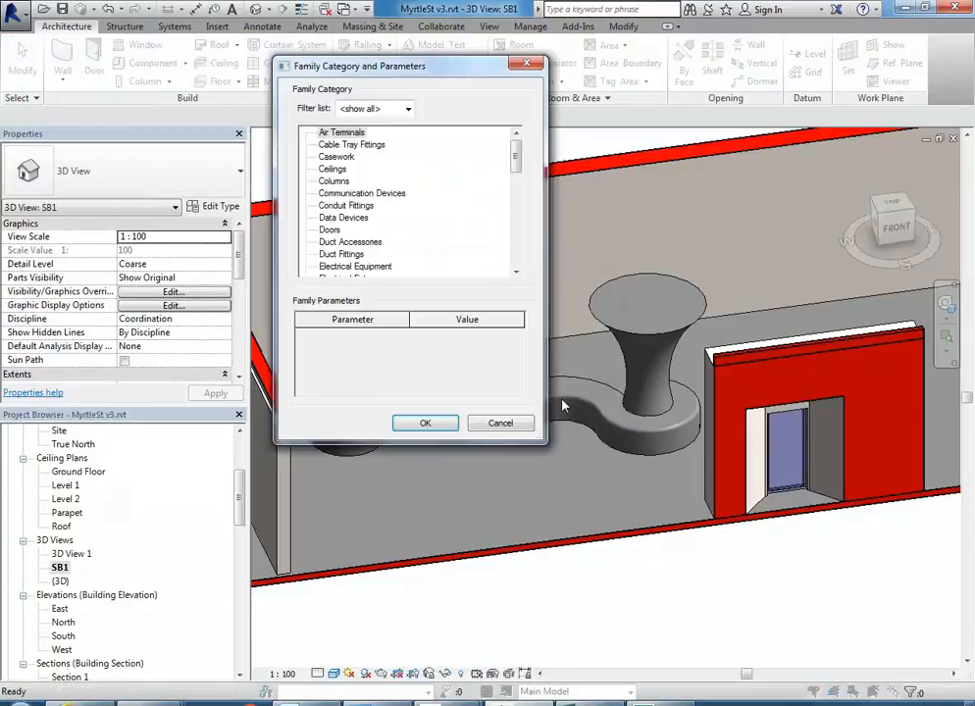
left_click(333, 157)
left_click(425, 423)
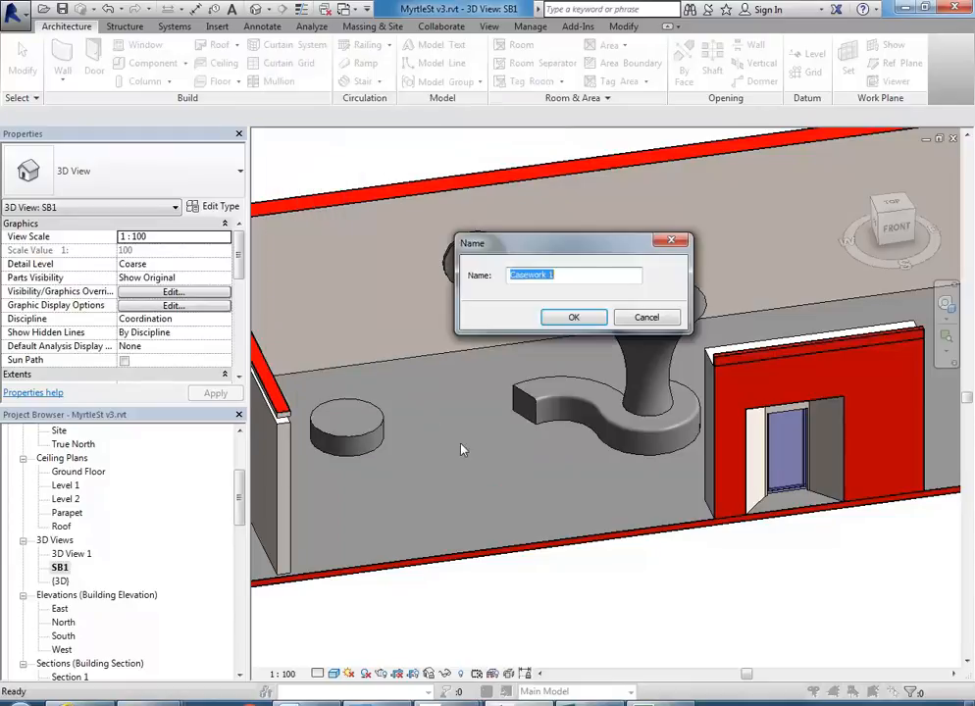
left_click(570, 320)
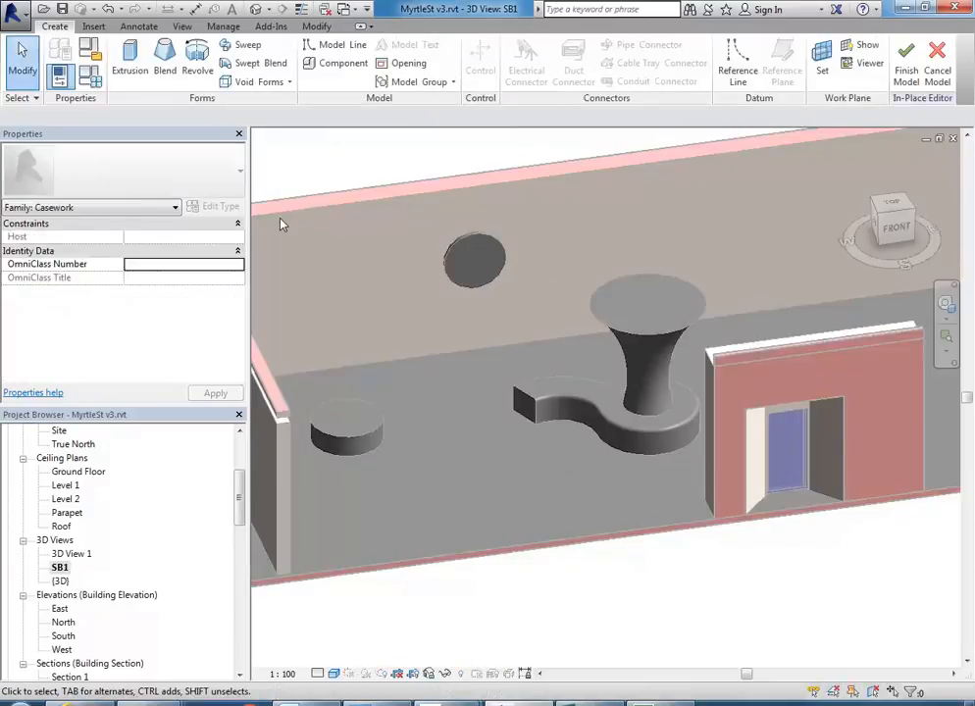
Paste the copied cylinder aligned to the Ground Floor level and finish the new casework model
left_click(316, 25)
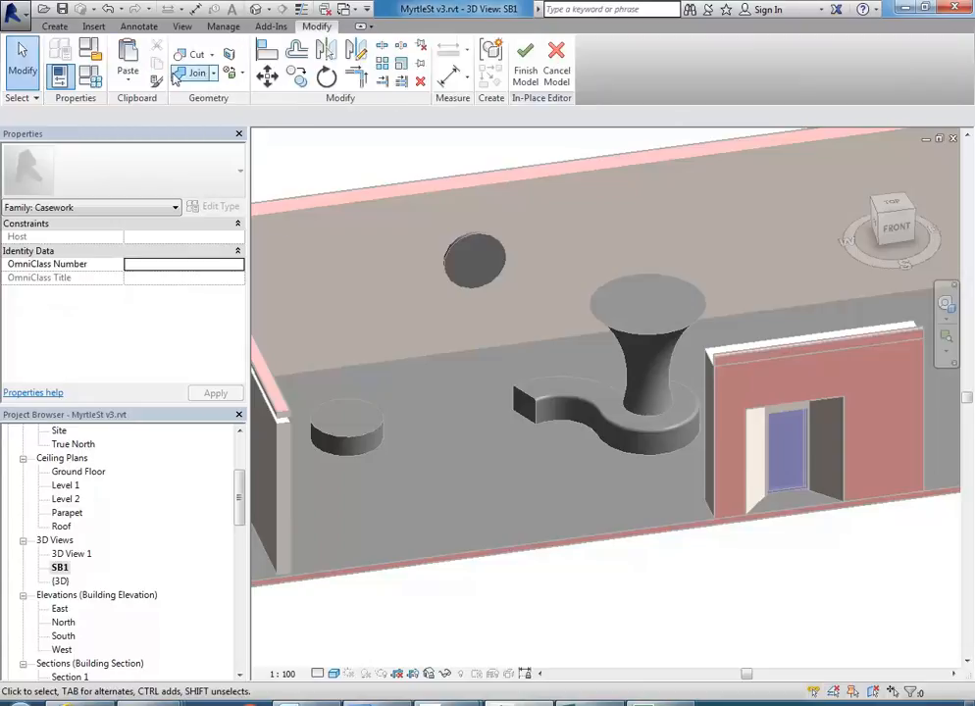
left_click(132, 82)
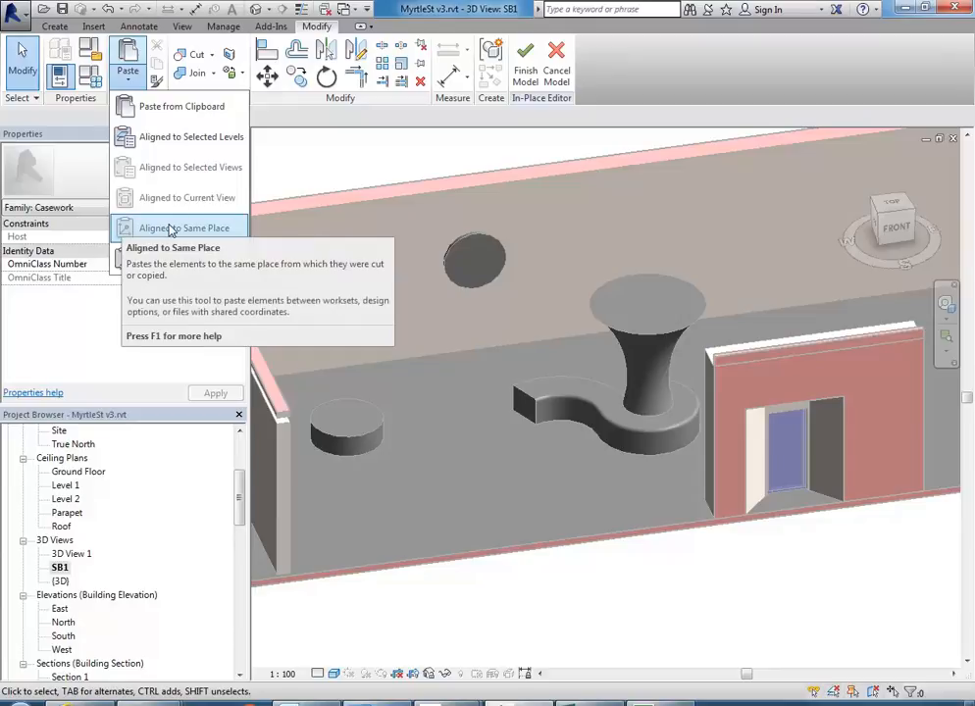
left_click(164, 141)
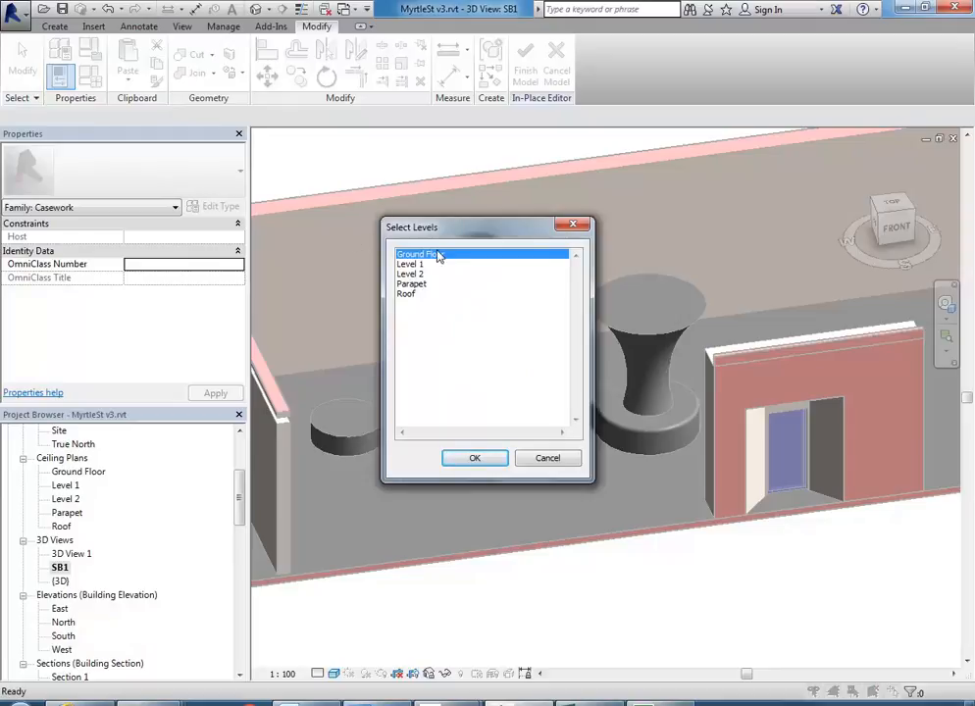
left_click(475, 458)
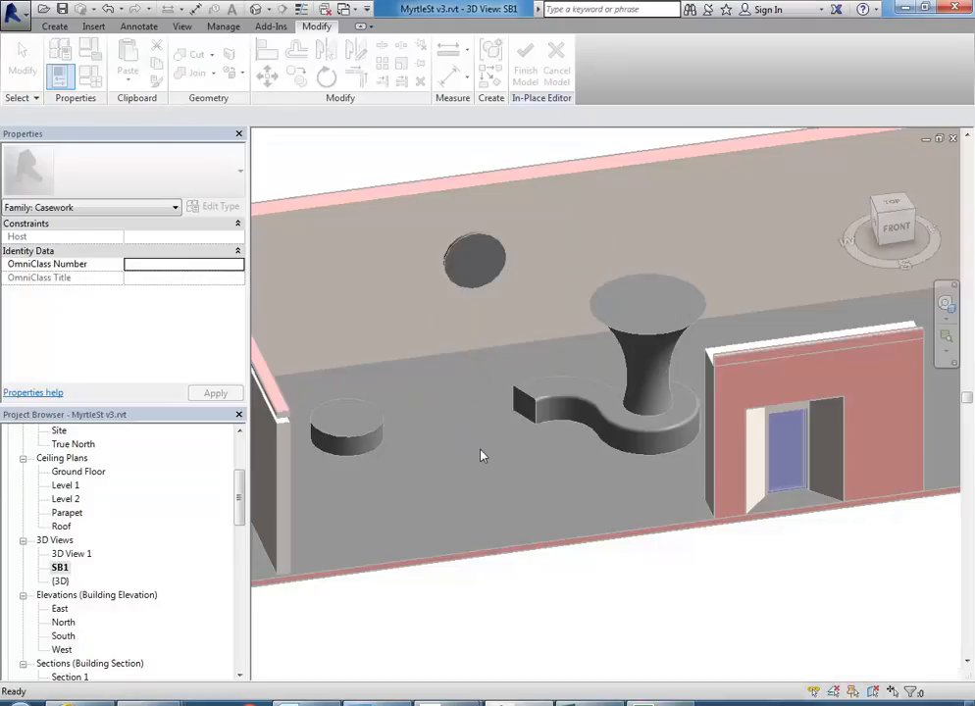
scroll(359, 465, "up", 4)
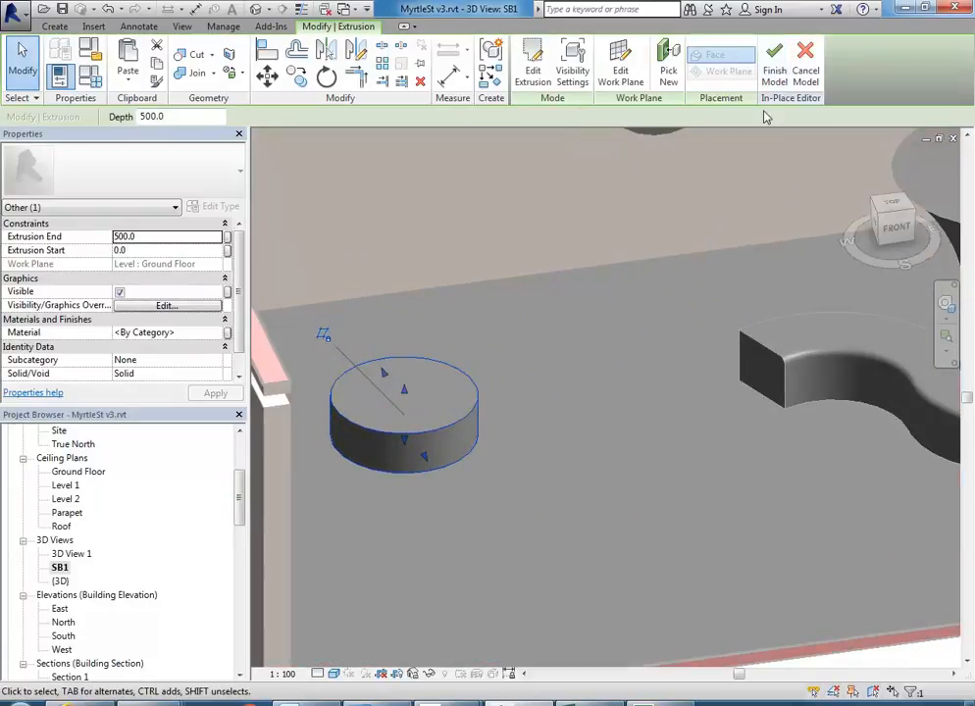
left_click(775, 71)
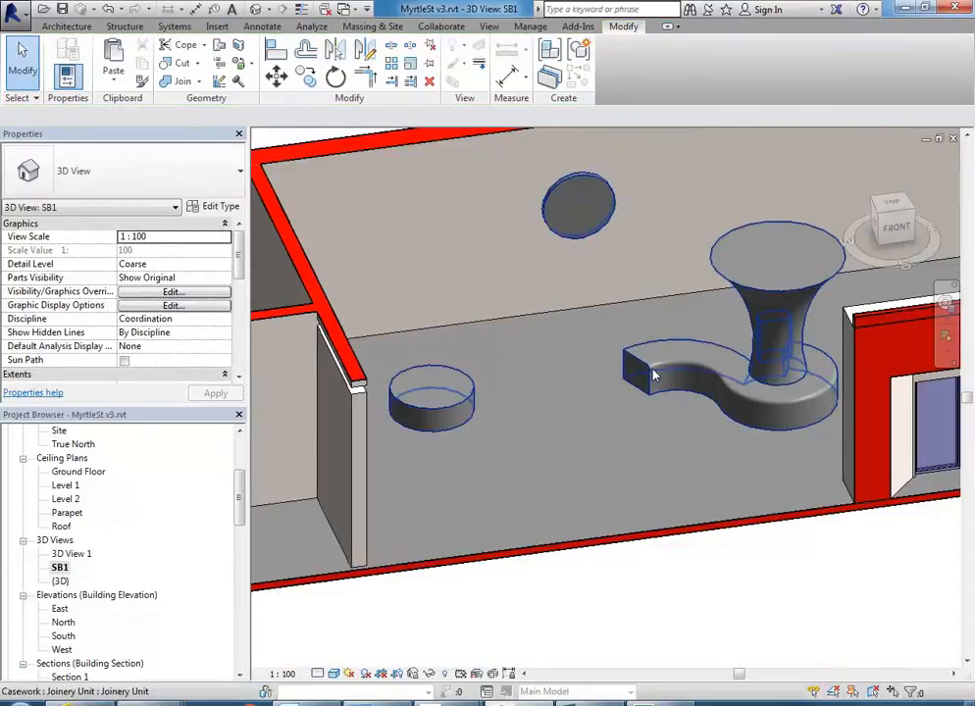
Delete the original low cylinder from within the joinery unit's in-place model and finish that model
left_click(644, 376)
left_click(617, 74)
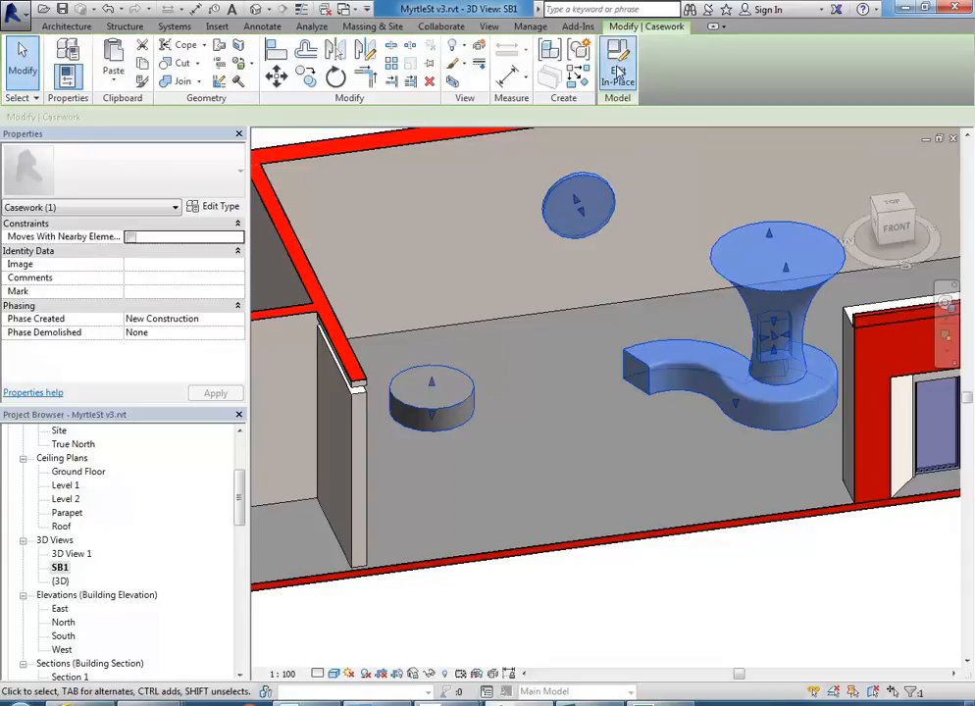
left_click(468, 409)
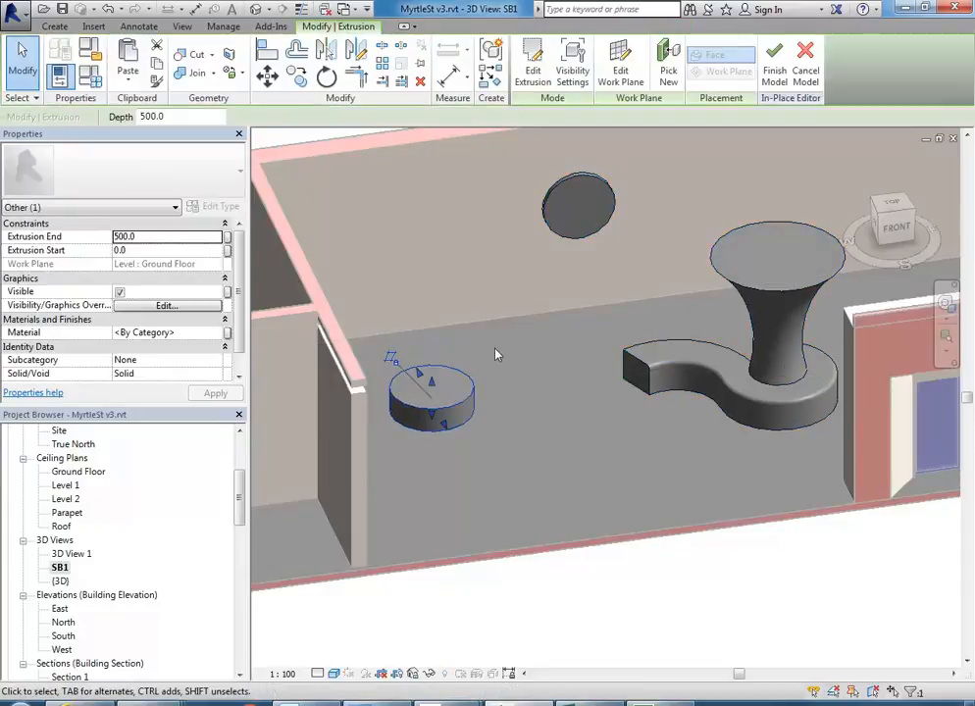
key("Escape")
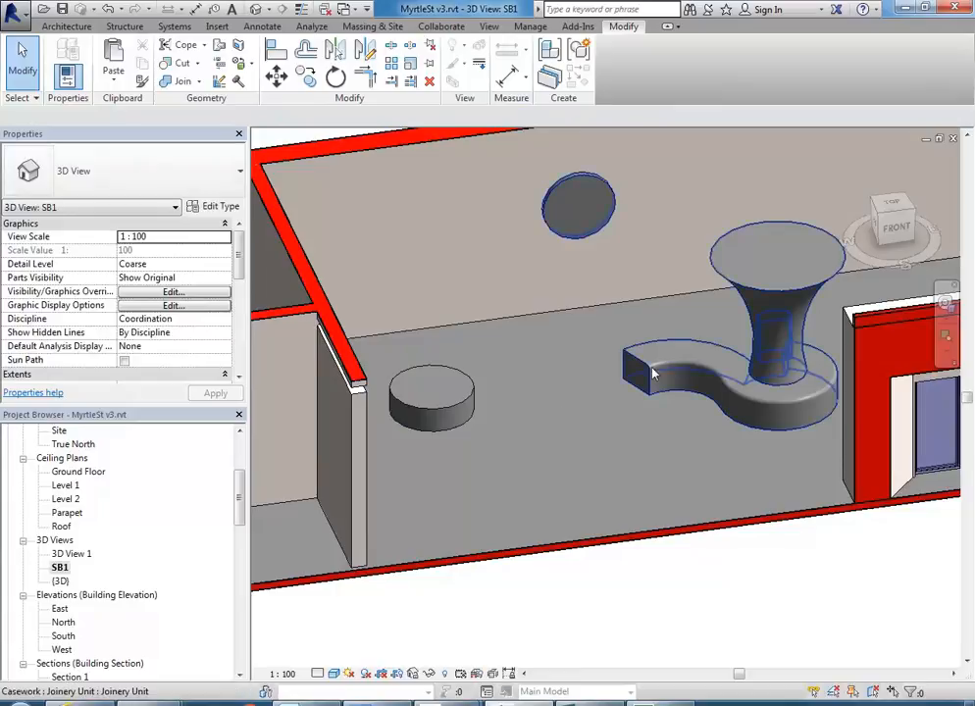
Compare the standalone cylinder with the joinery unit by selecting each, and check the in-place modelling option
left_click(647, 378)
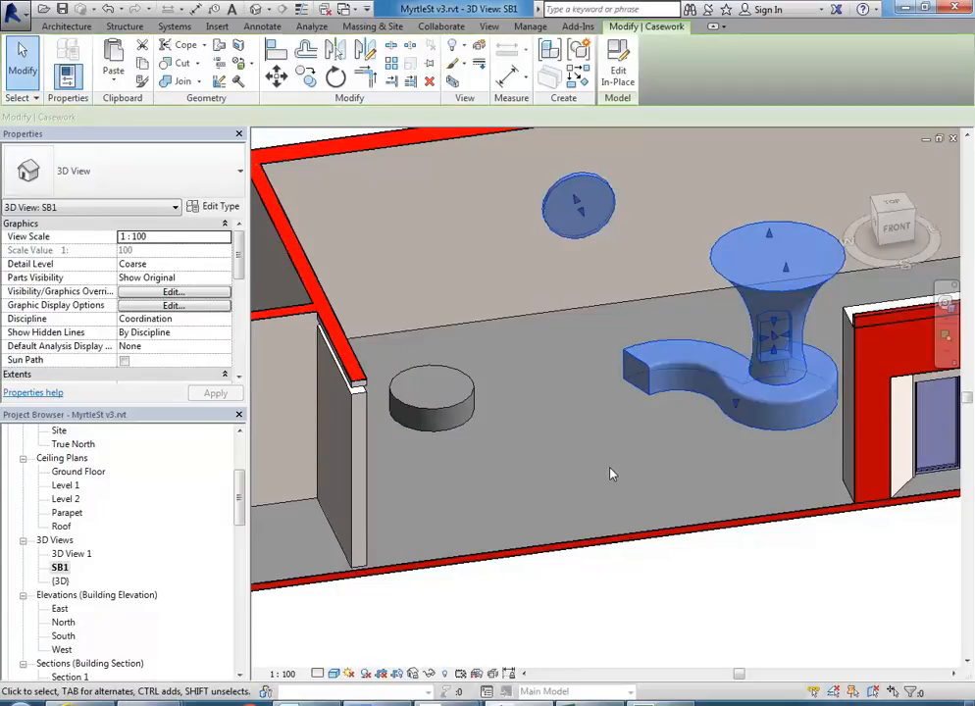
left_click(452, 415)
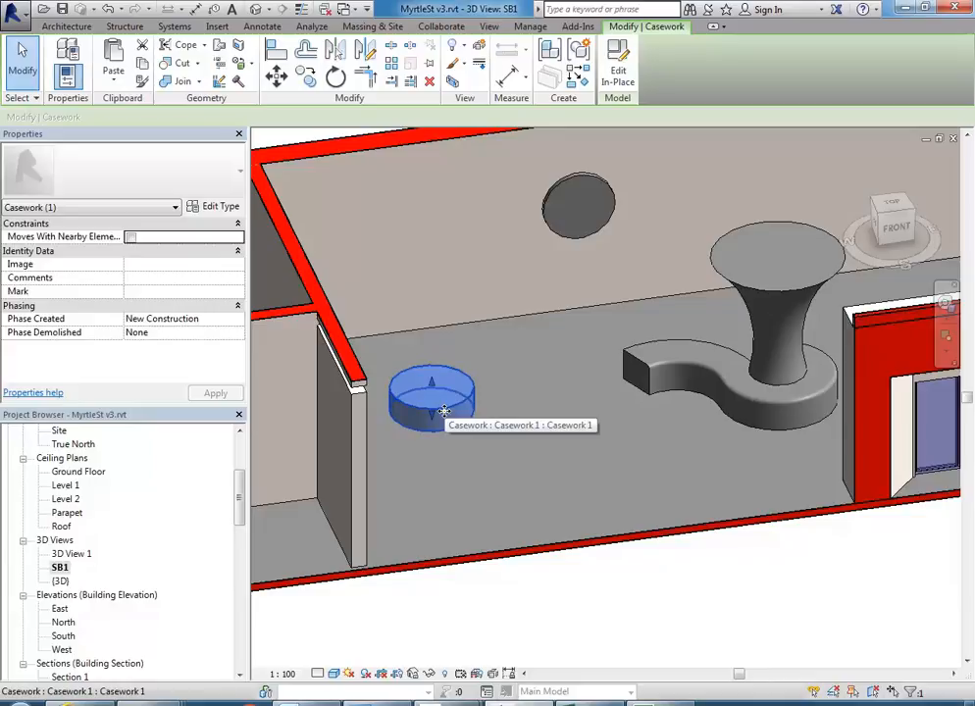
left_click(547, 229)
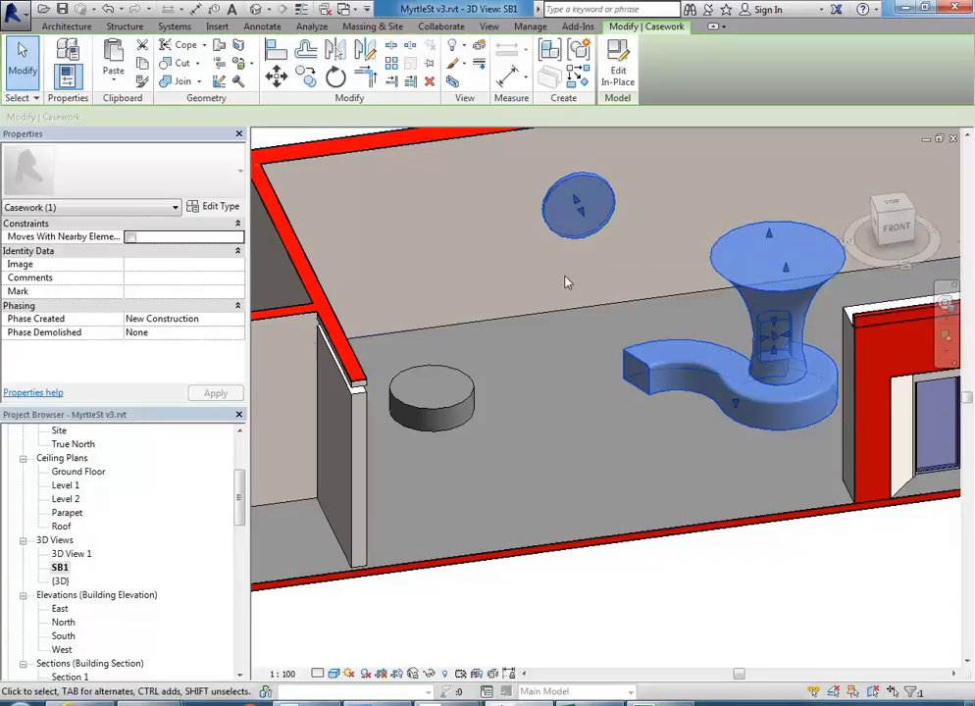
left_click(583, 392)
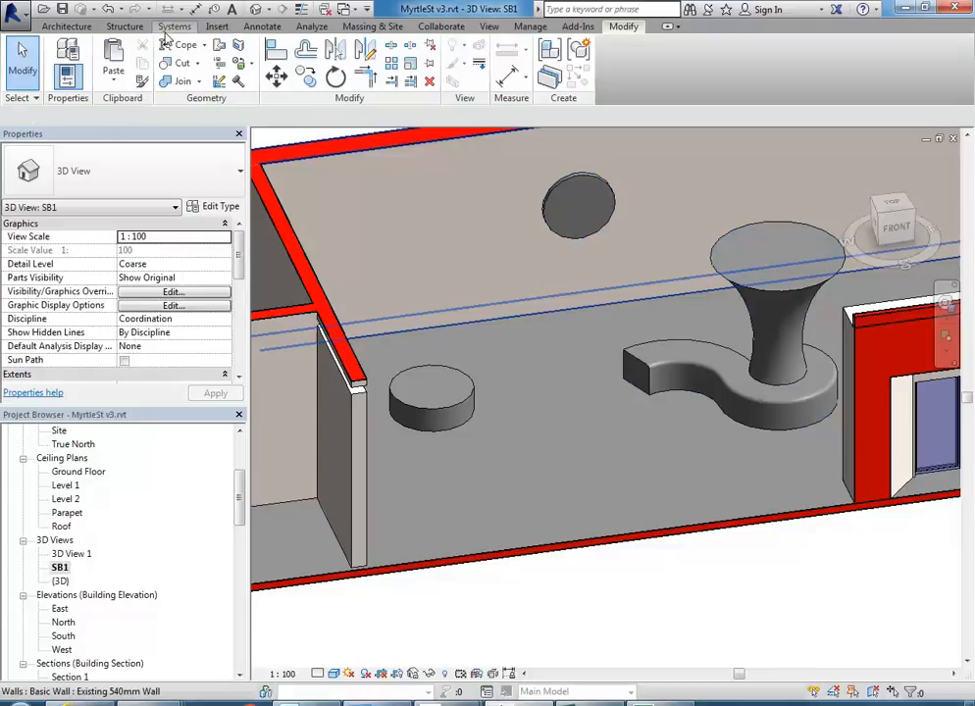
left_click(83, 30)
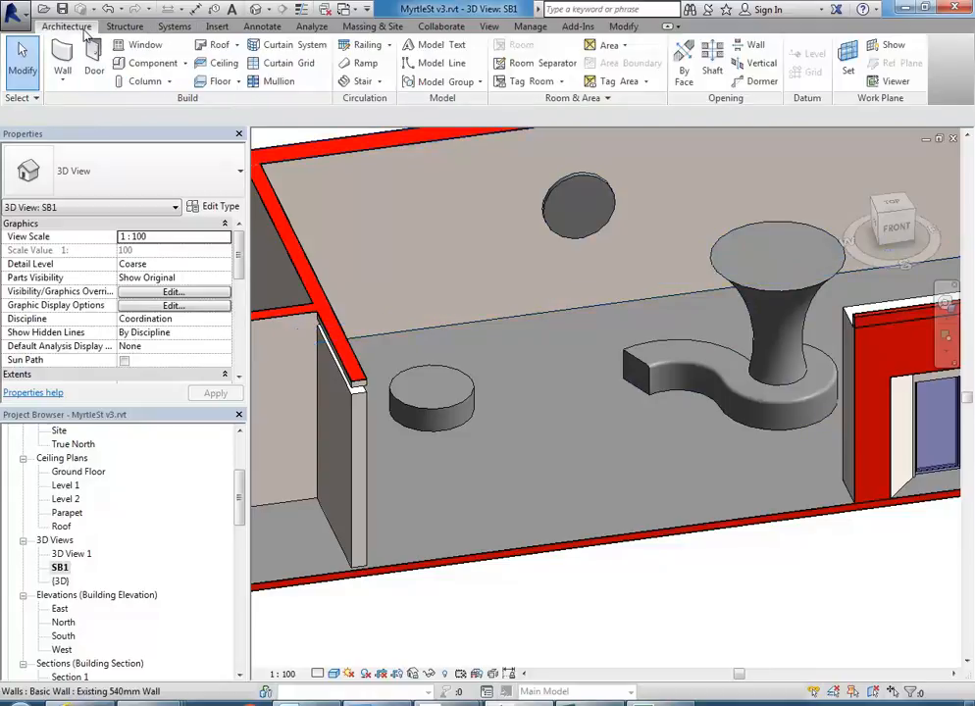
left_click(183, 63)
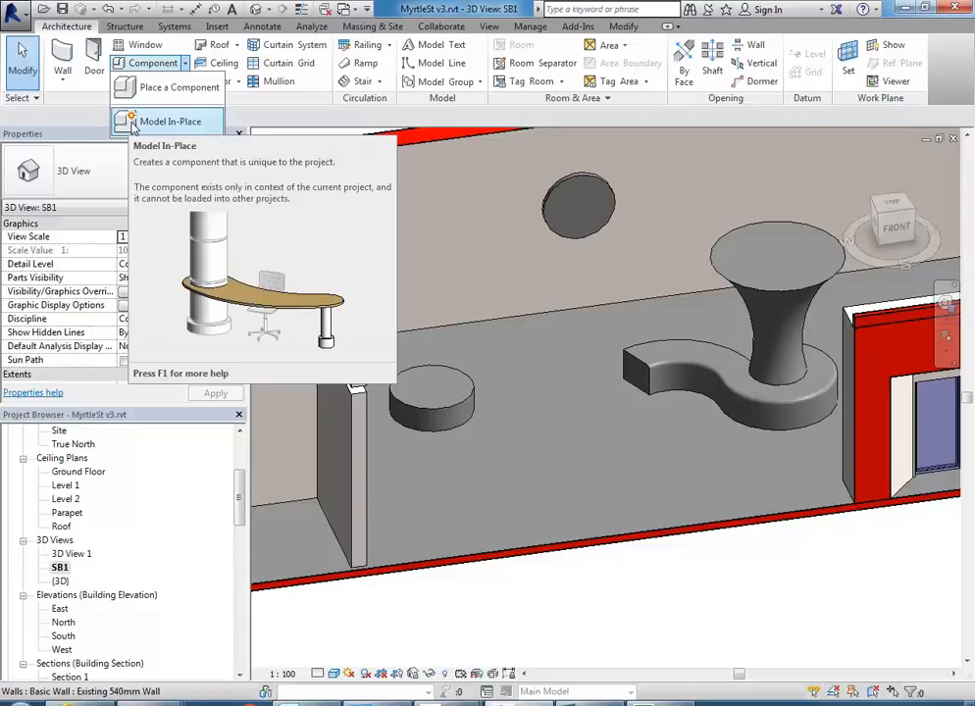
left_click(612, 410)
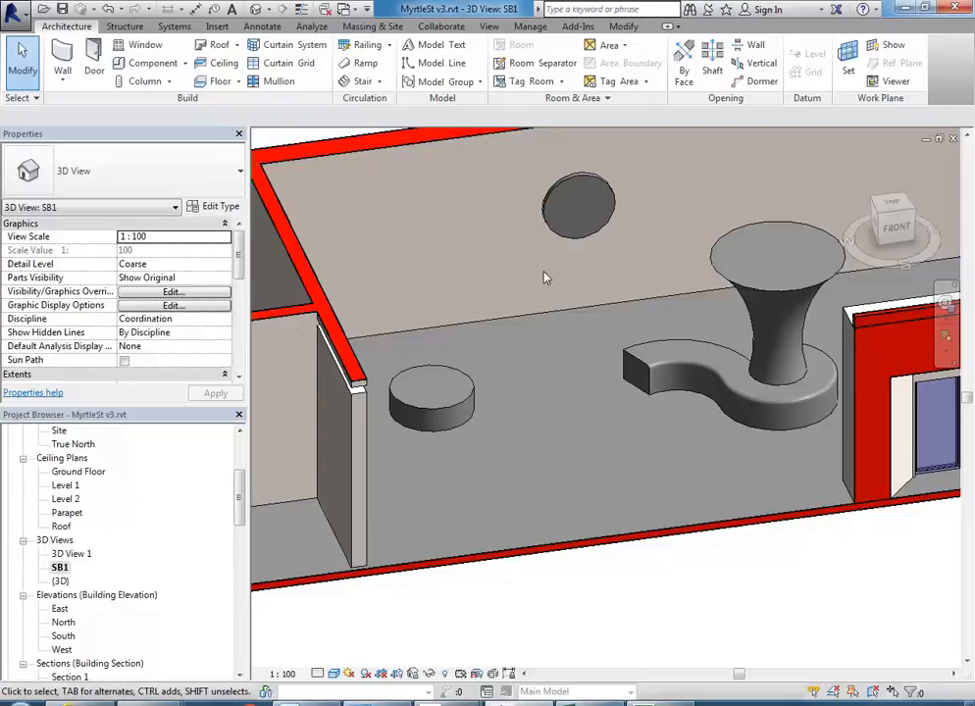
left_click(653, 388)
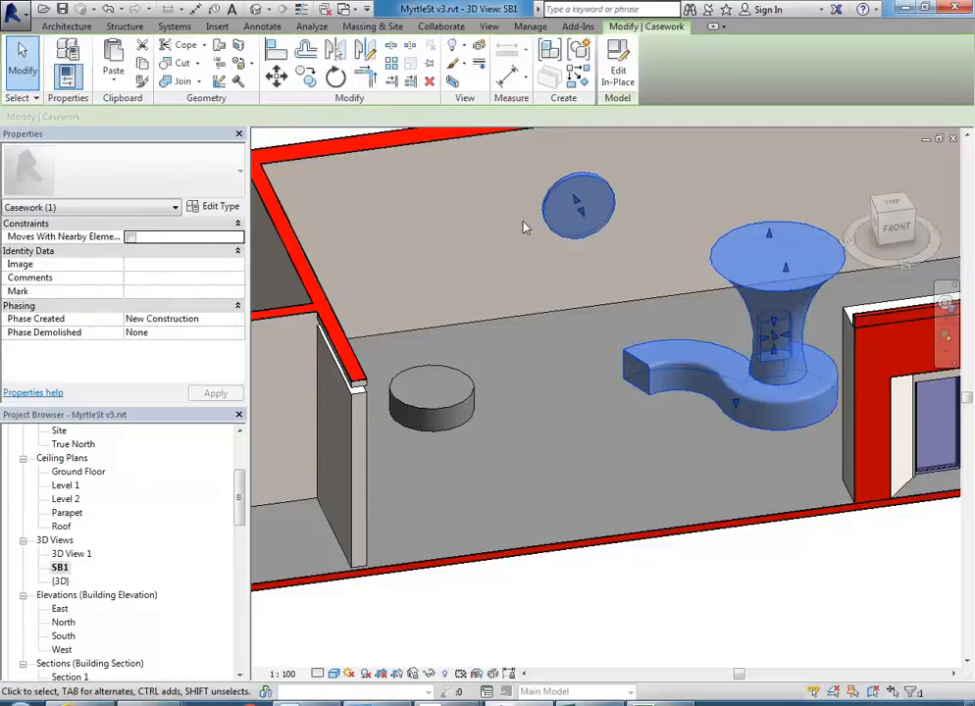
Open the standalone cylinder for in-place editing to examine its extrusion properties, and close the model editor
left_click(468, 402)
left_click(631, 86)
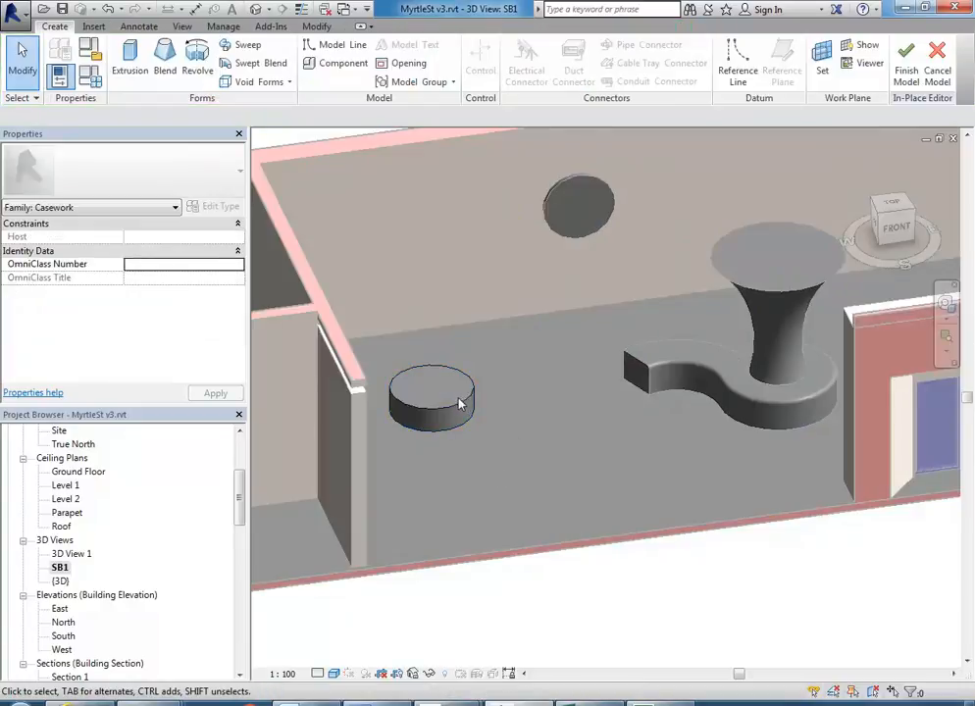
left_click(464, 403)
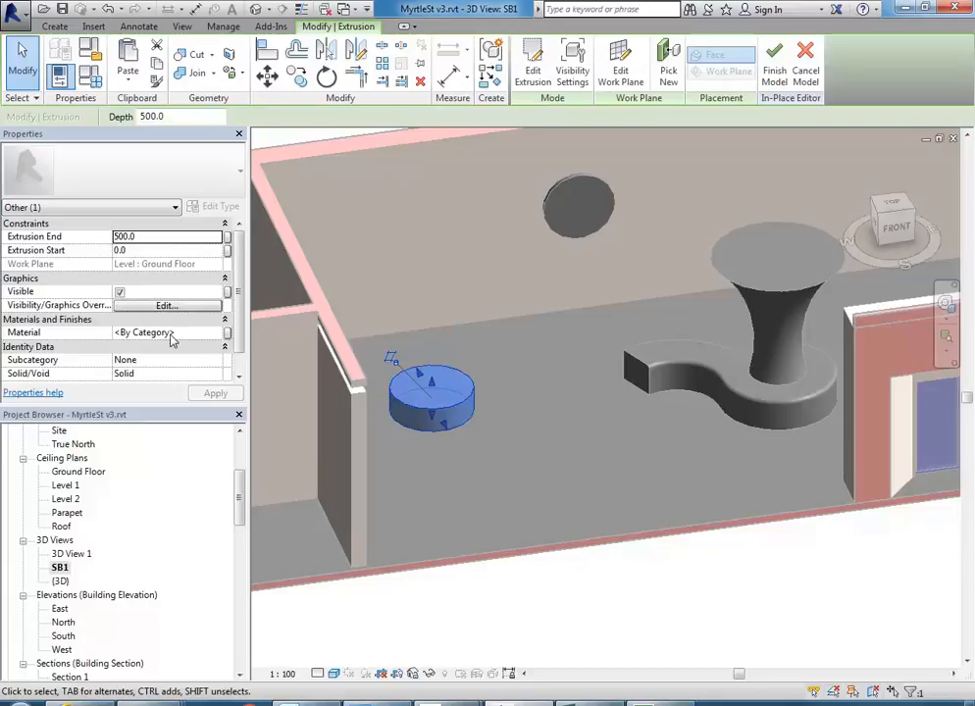
left_click(774, 71)
Copy the standalone cylinder to a free spot on the floor, and copy that copy again beside the joinery unit
left_click(412, 410)
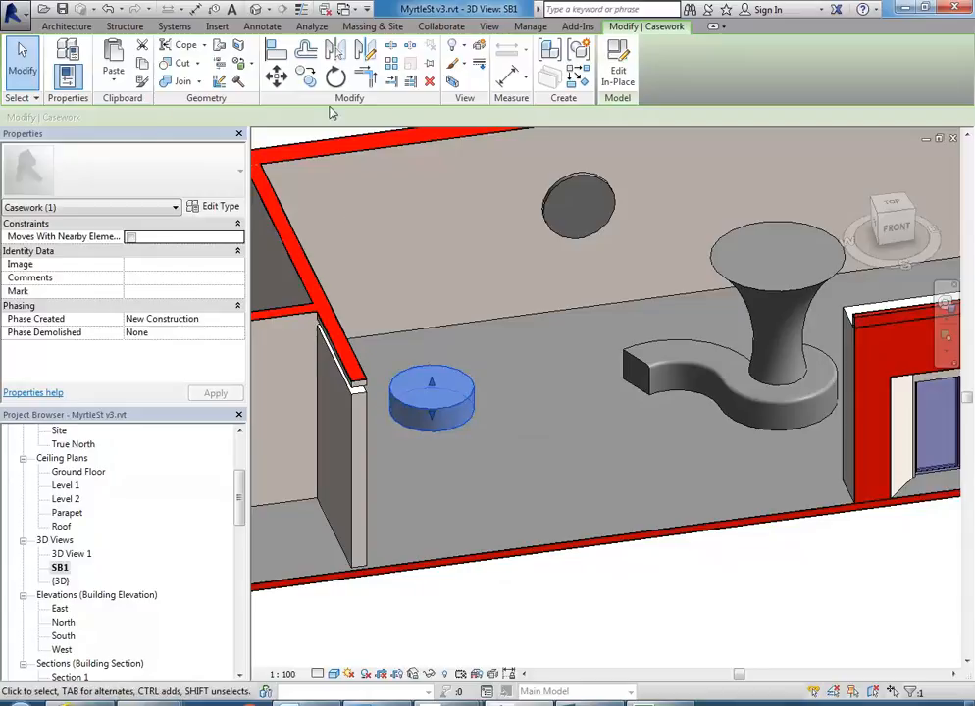
left_click(307, 78)
left_click(416, 438)
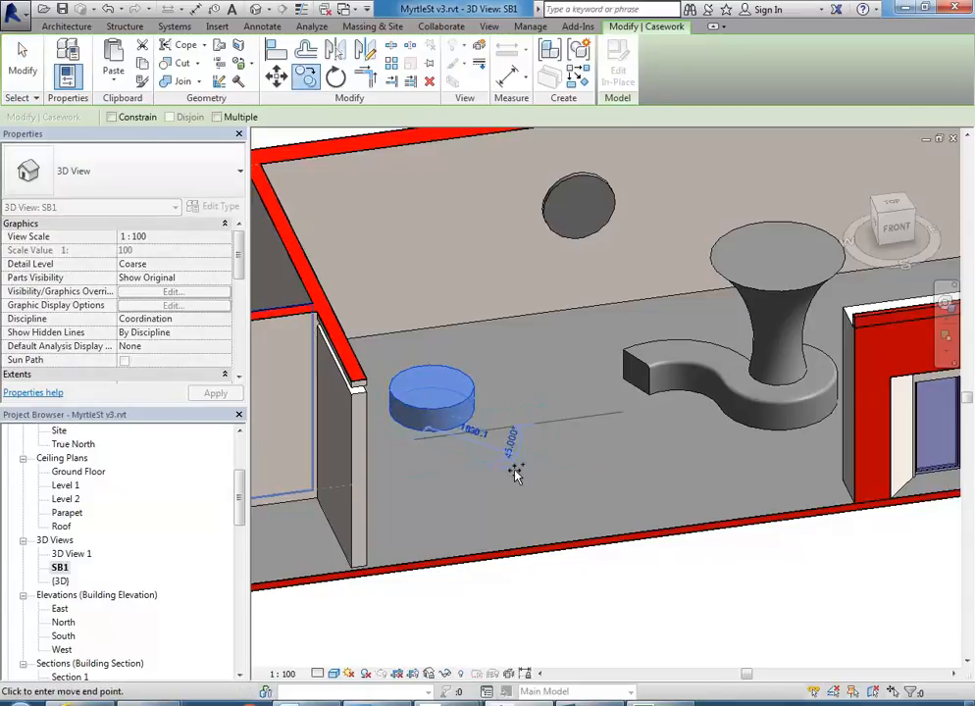
left_click(533, 478)
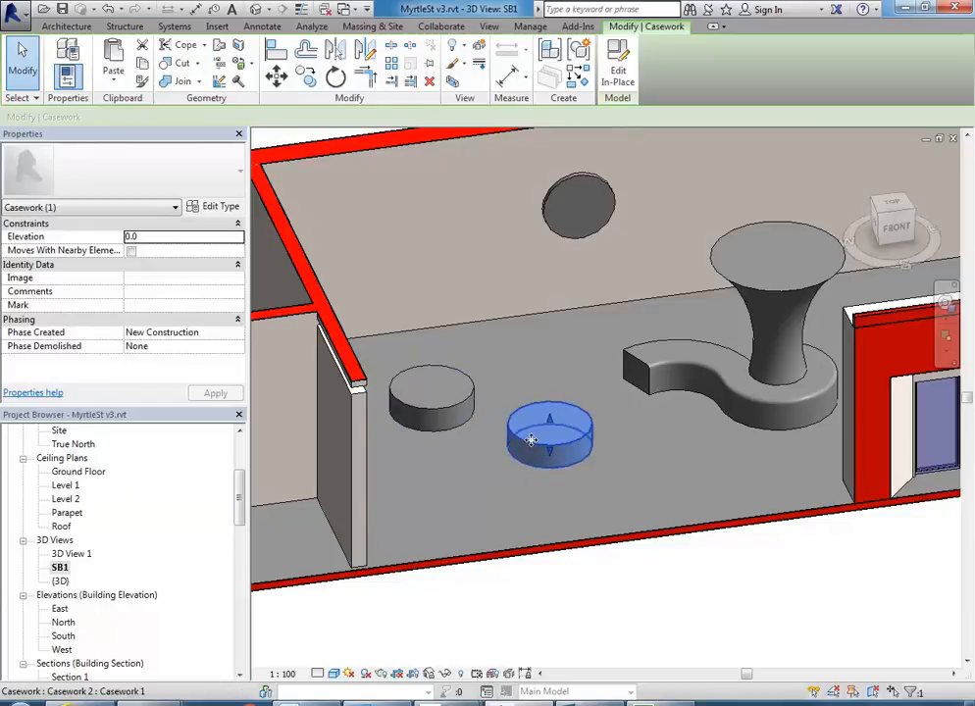
left_click(307, 79)
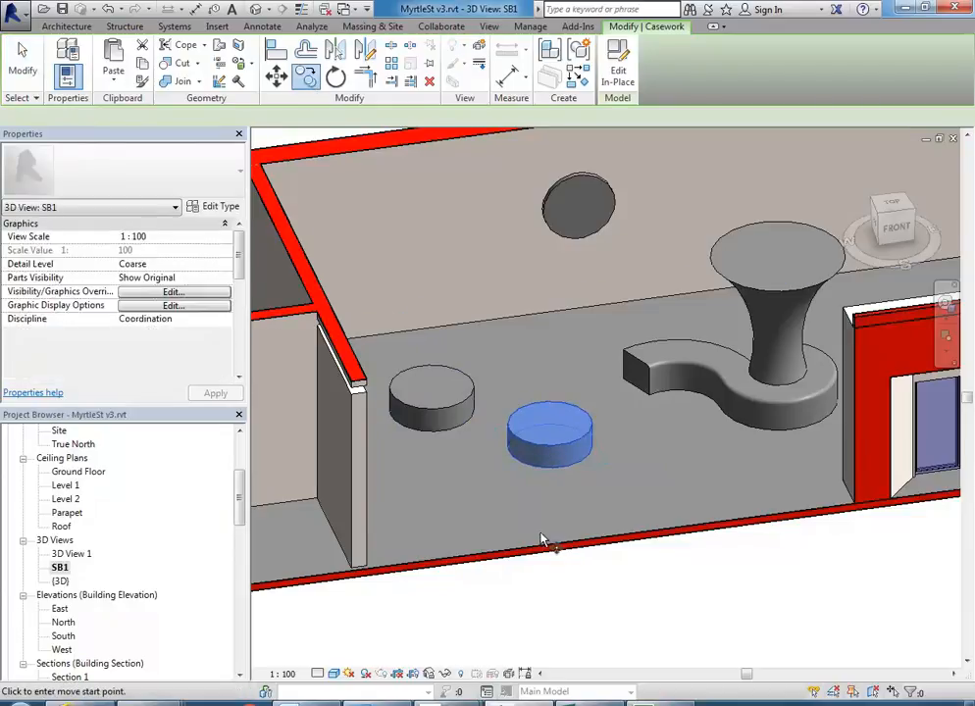
left_click(528, 467)
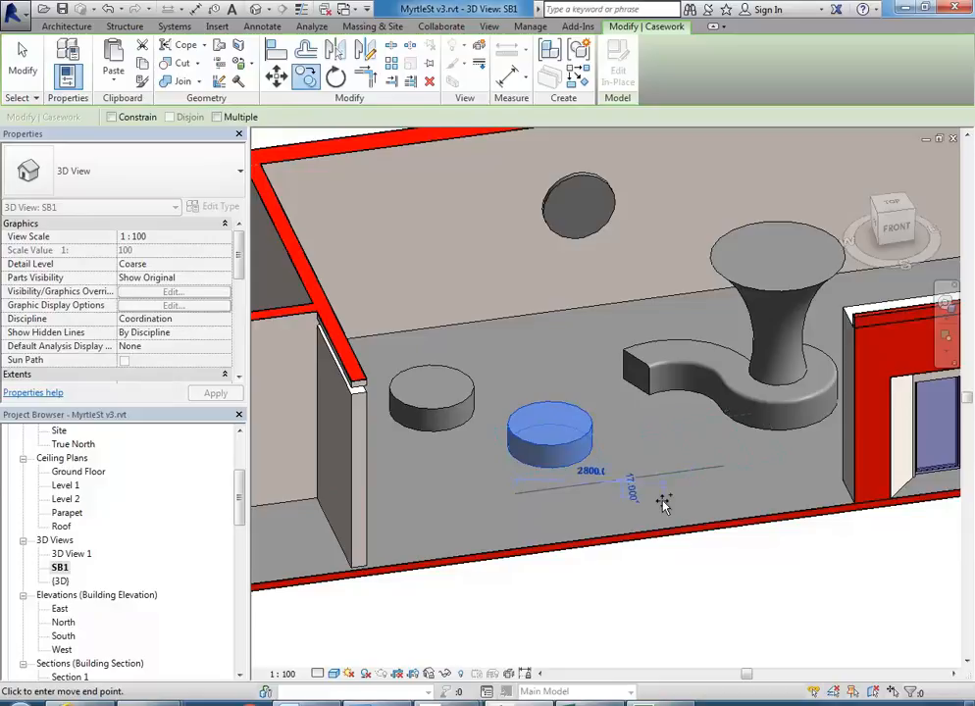
left_click(686, 476)
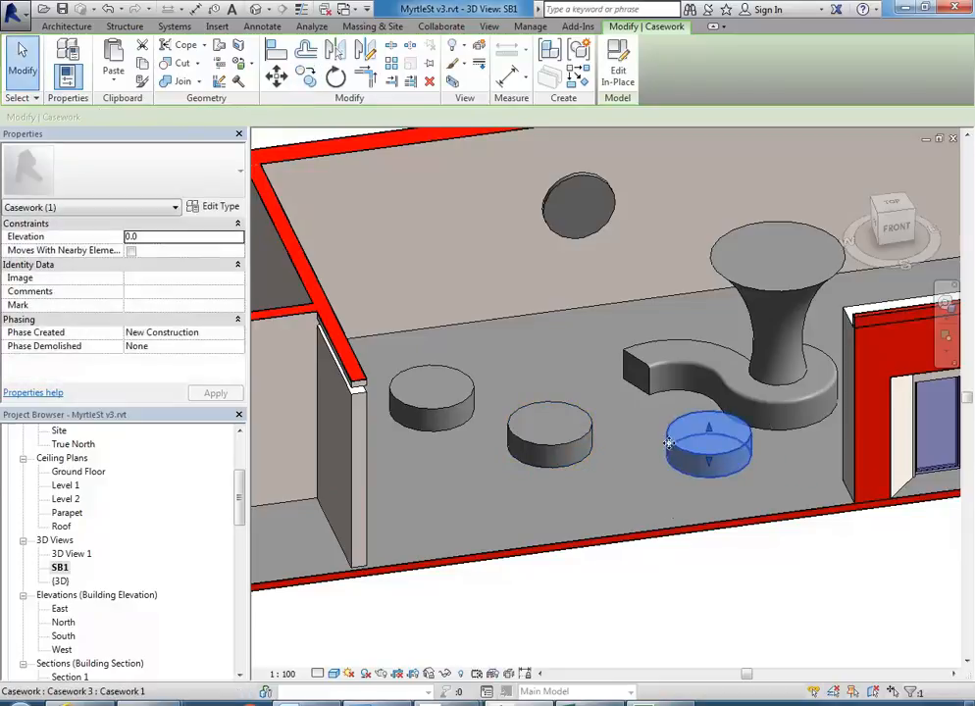
Move the second cylinder copy across the floor to sit behind the first copy, nearer the back wall
left_click_drag(641, 473, 632, 454)
scroll(618, 404, "up", 4)
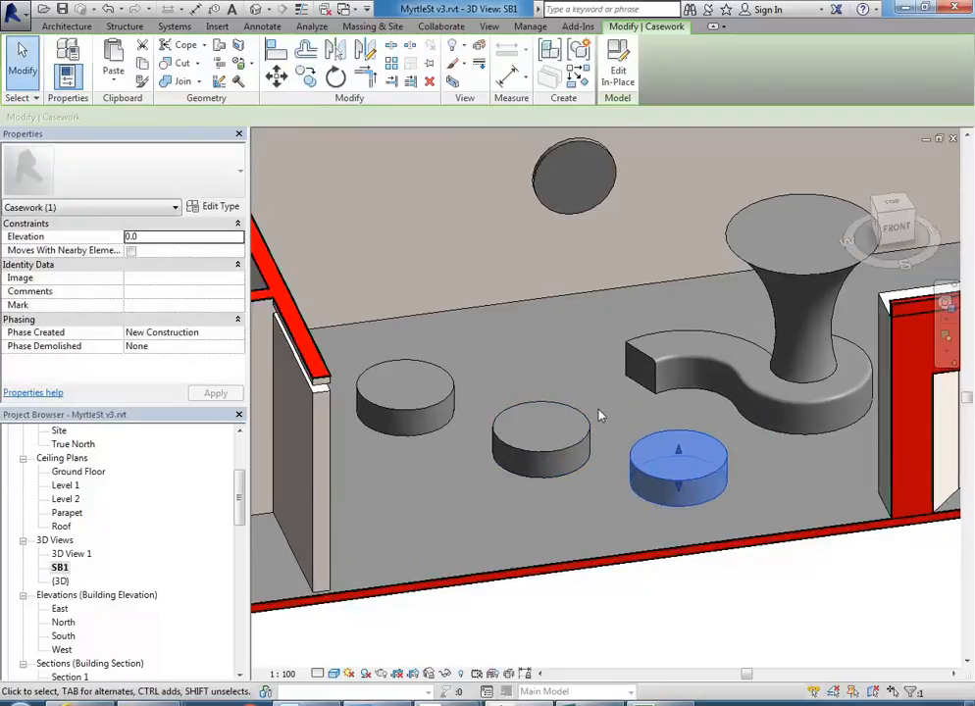
scroll(599, 415, "down", 2)
middle_click_drag(631, 416, 678, 404)
left_click(636, 389)
middle_click_drag(595, 371, 620, 368)
left_click_drag(728, 466, 597, 338)
left_click(561, 370)
scroll(561, 383, "up", 3)
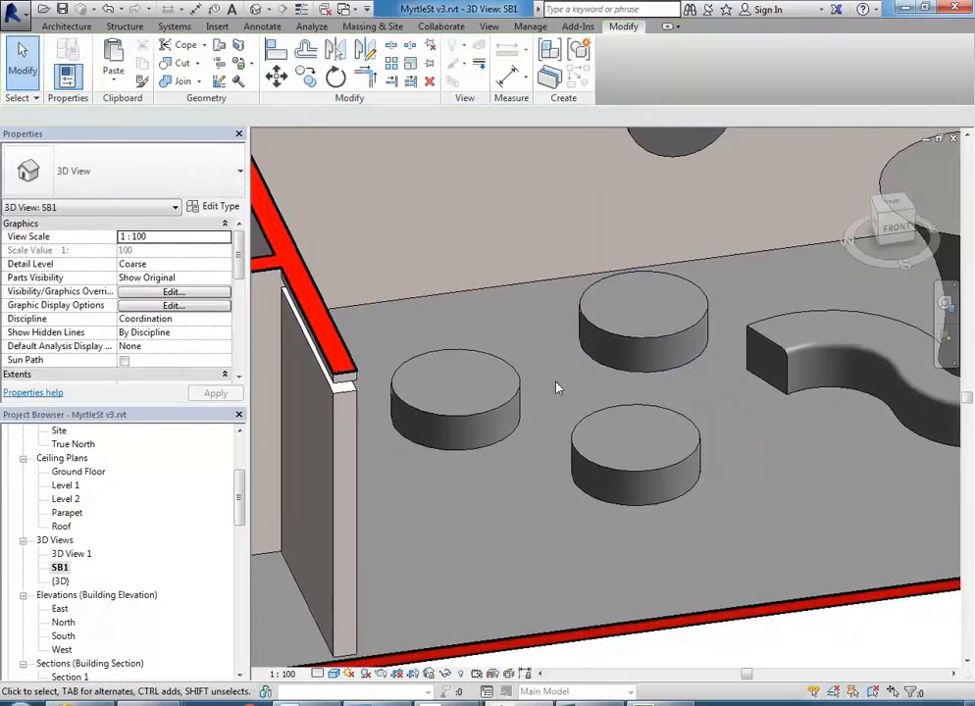
Open the original cylinder for in-place editing and bring up the material selection for its extrusion
left_click(490, 412)
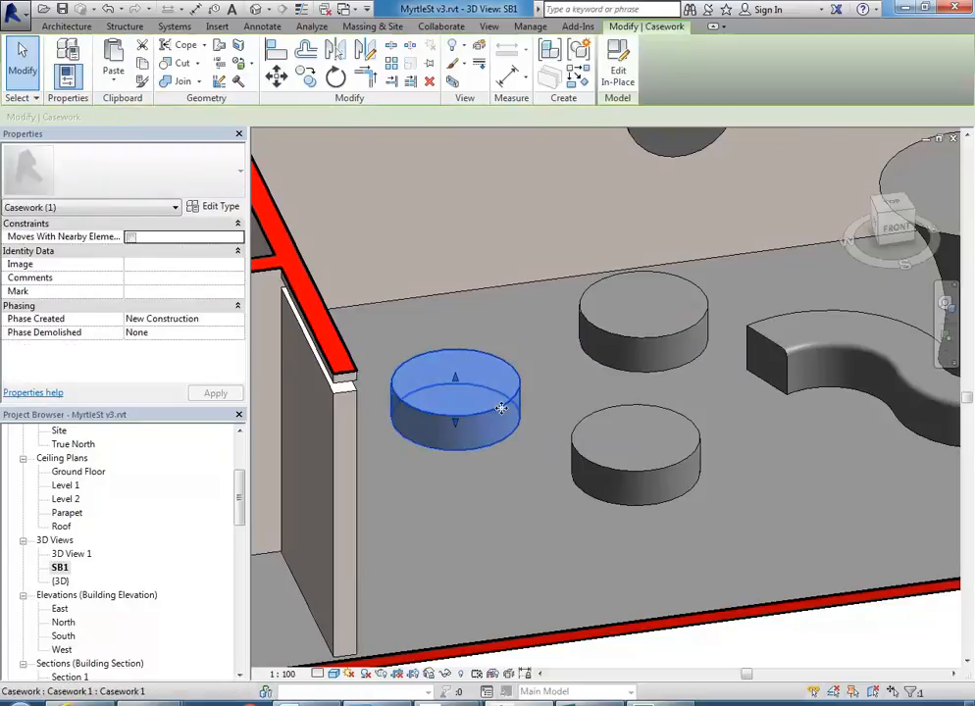
left_click(618, 69)
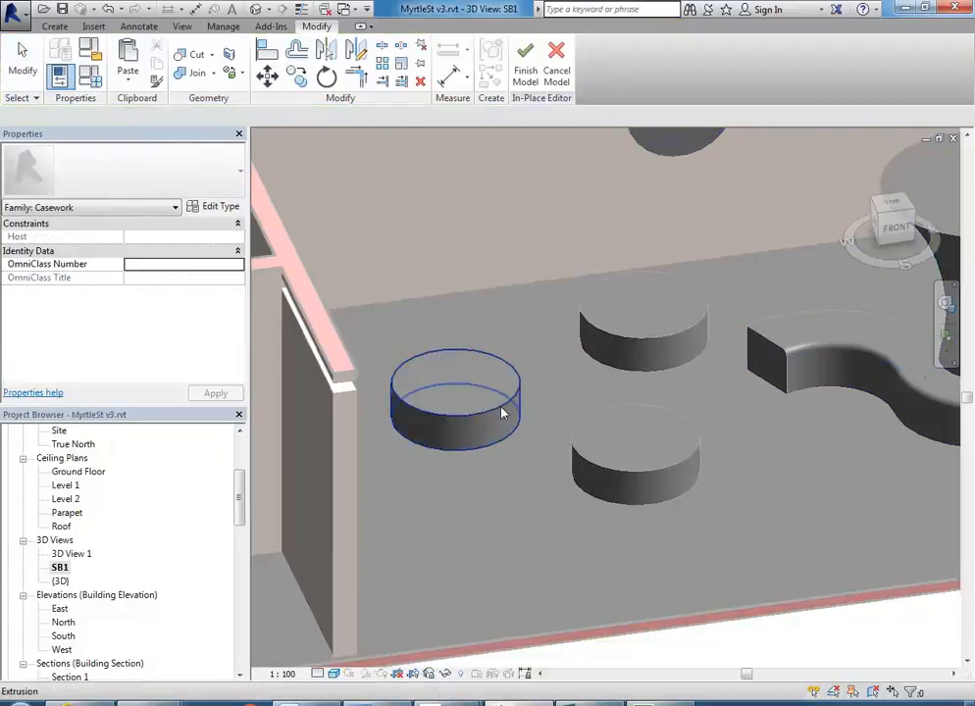
left_click(496, 414)
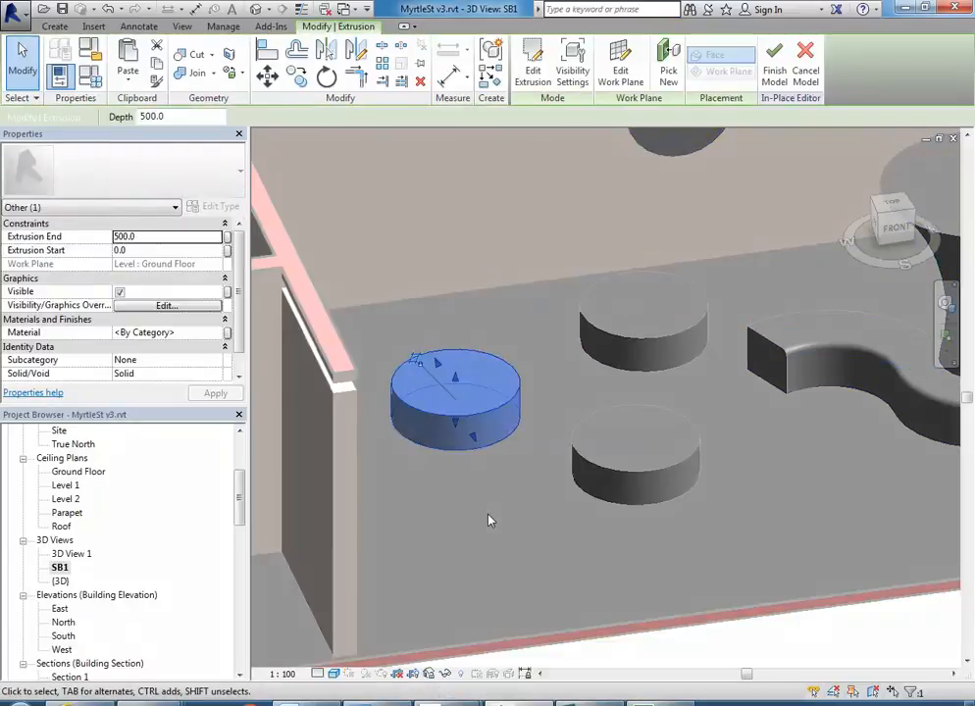
left_click(215, 334)
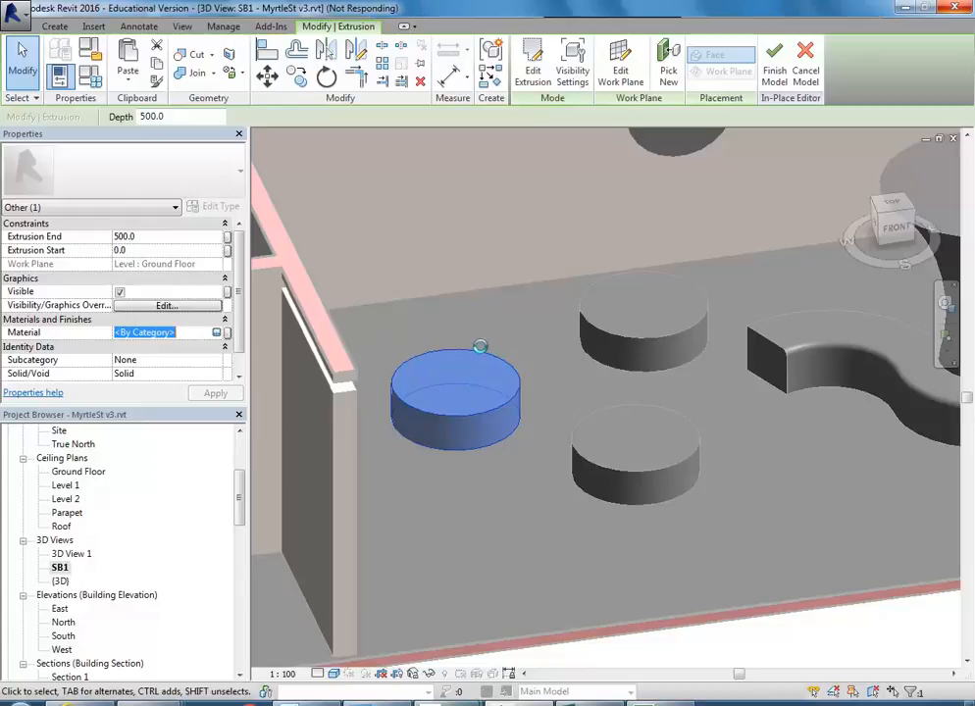
Minimise the web browser and file explorer windows to return to the Revit model
key("alt+Tab")
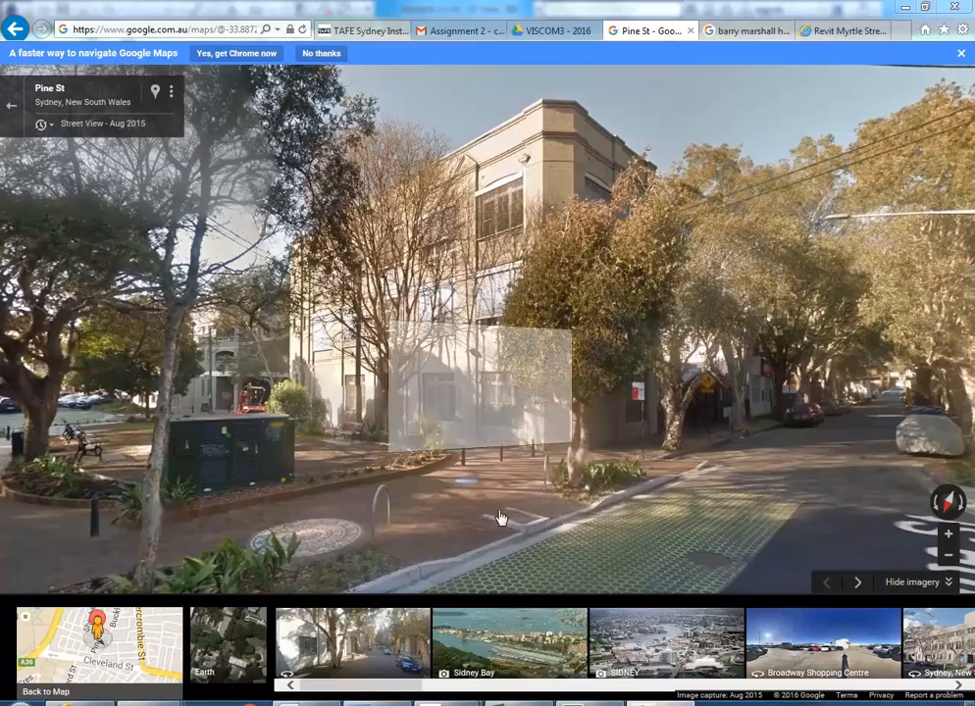
left_click(905, 8)
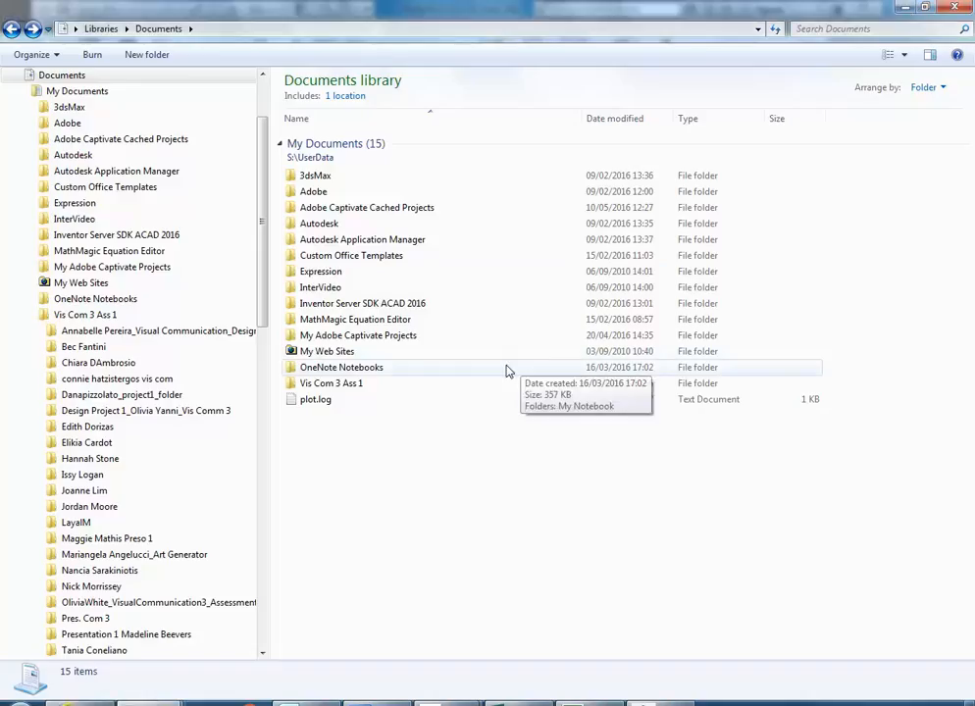
left_click(904, 7)
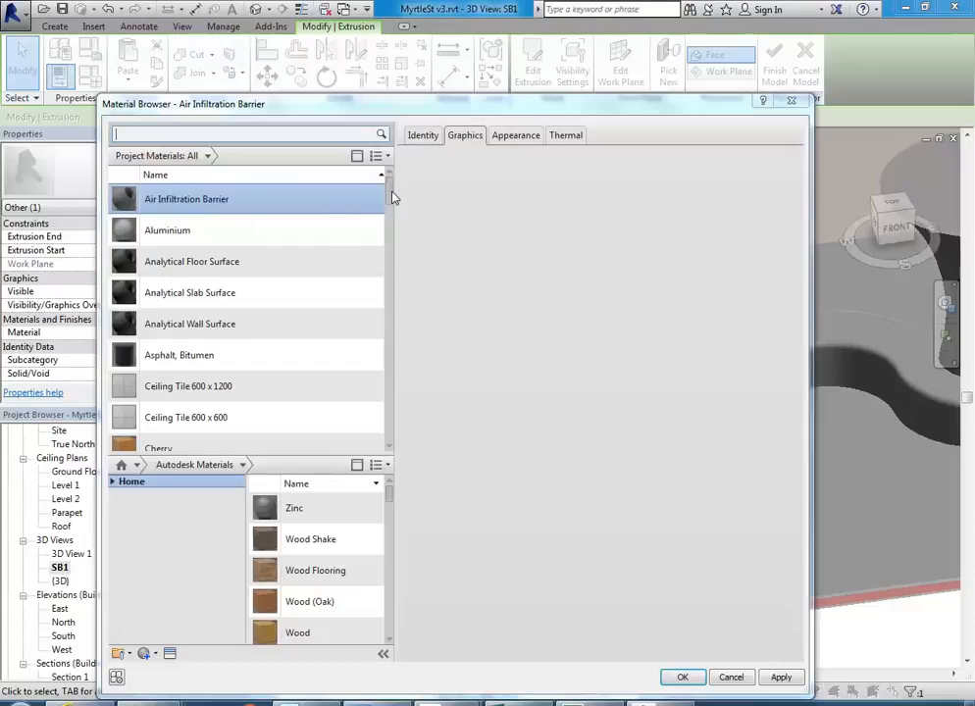
Assign the Wood - Pine material to the original cylinder's extrusion
left_click_drag(389, 416, 393, 438)
left_click(195, 412)
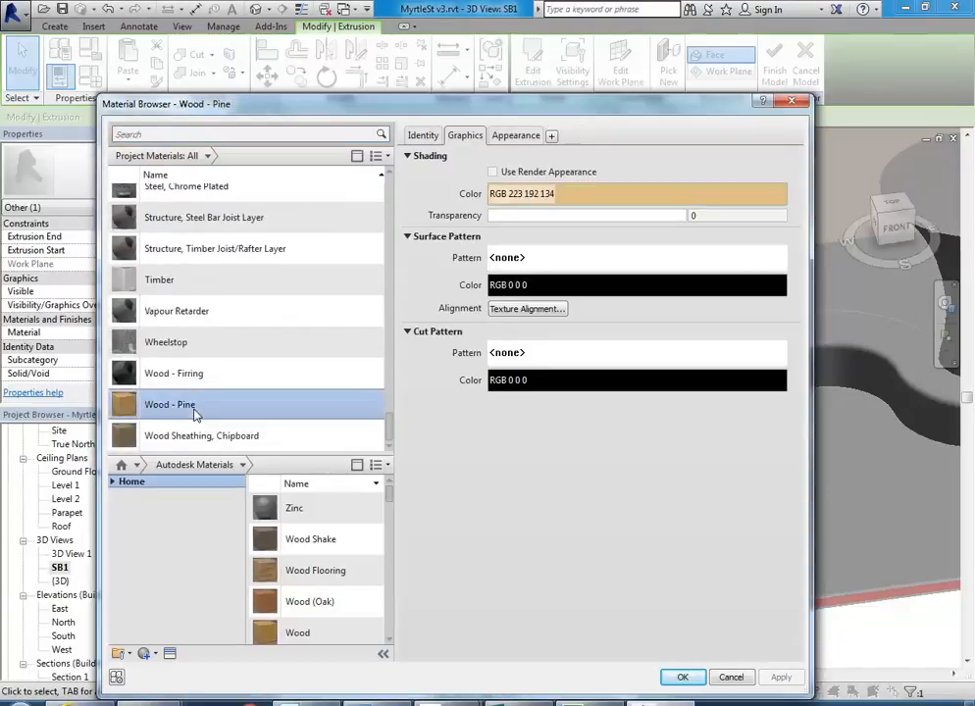
left_click(684, 678)
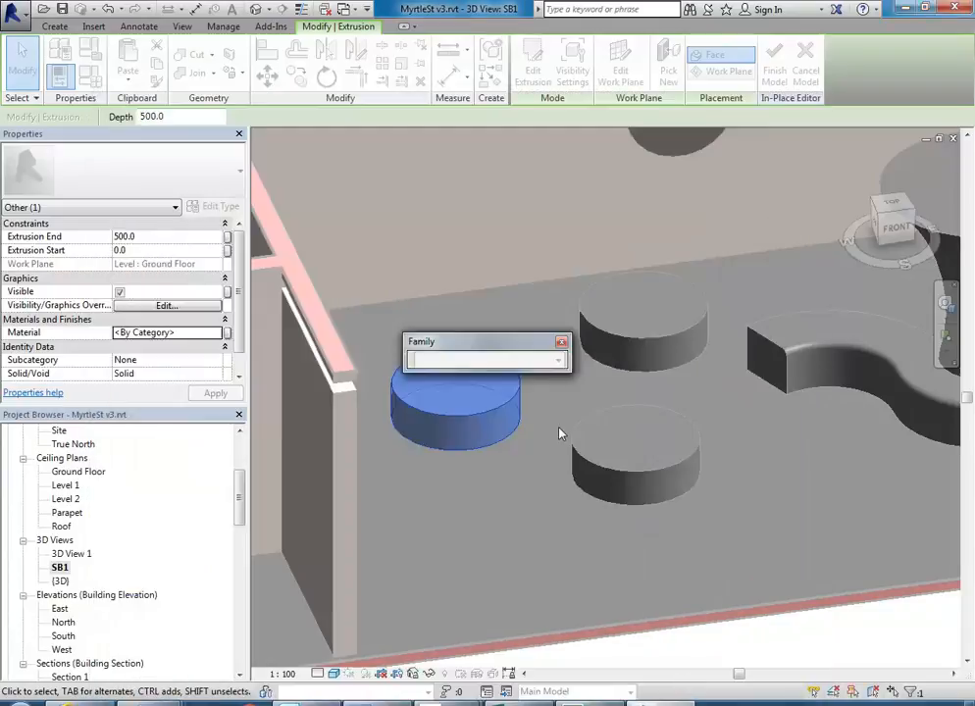
left_click(560, 345)
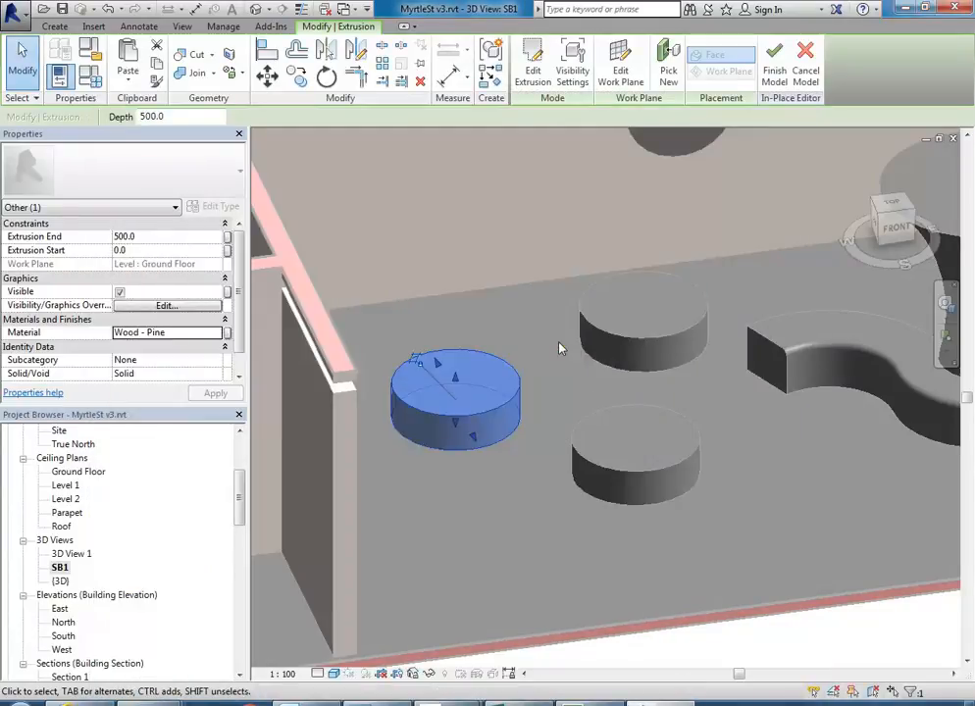
left_click(501, 484)
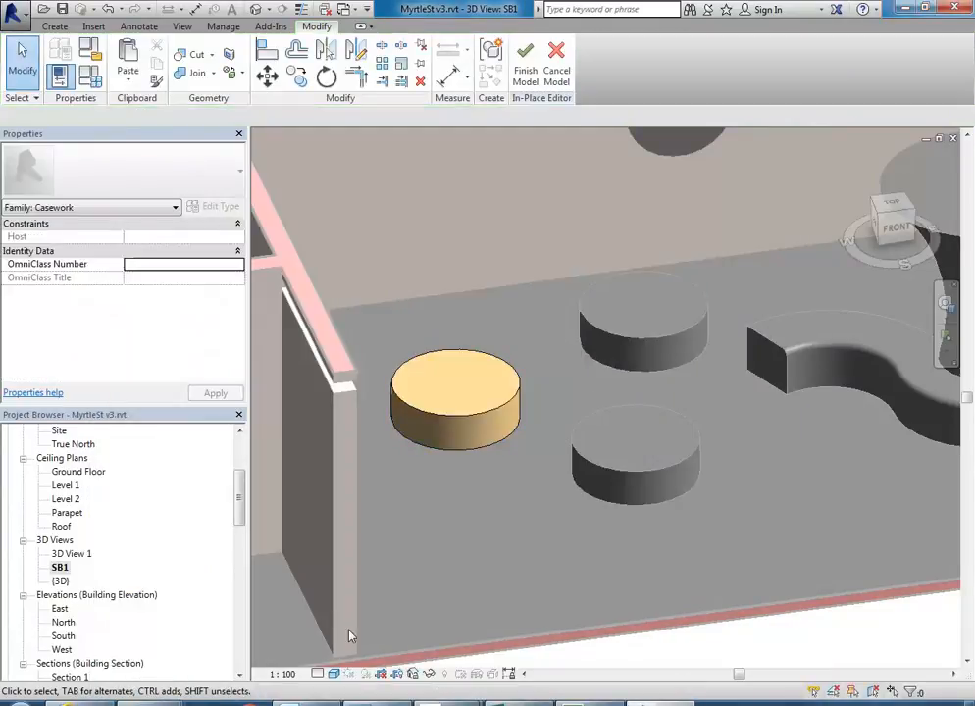
Change the 3D view's visual style to a realistic display of materials, inspect the cylinder and finish its in-place model
left_click(335, 674)
left_click(452, 561)
scroll(439, 405, "up", 5)
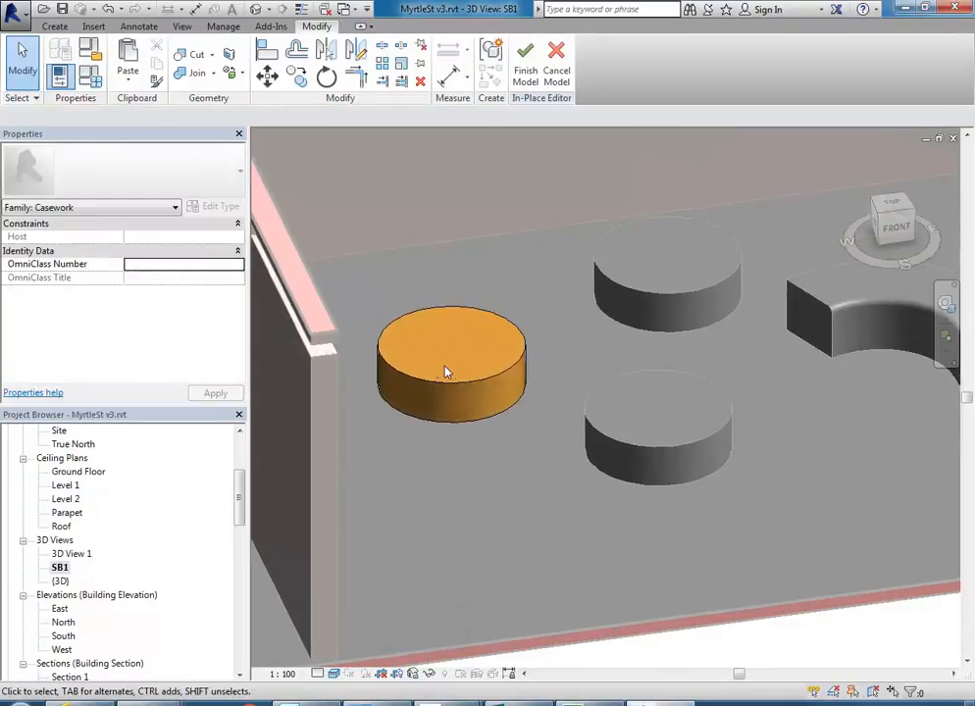
scroll(447, 374, "up", 2)
scroll(447, 374, "down", 5)
middle_click_drag(448, 374, 642, 307, "shift")
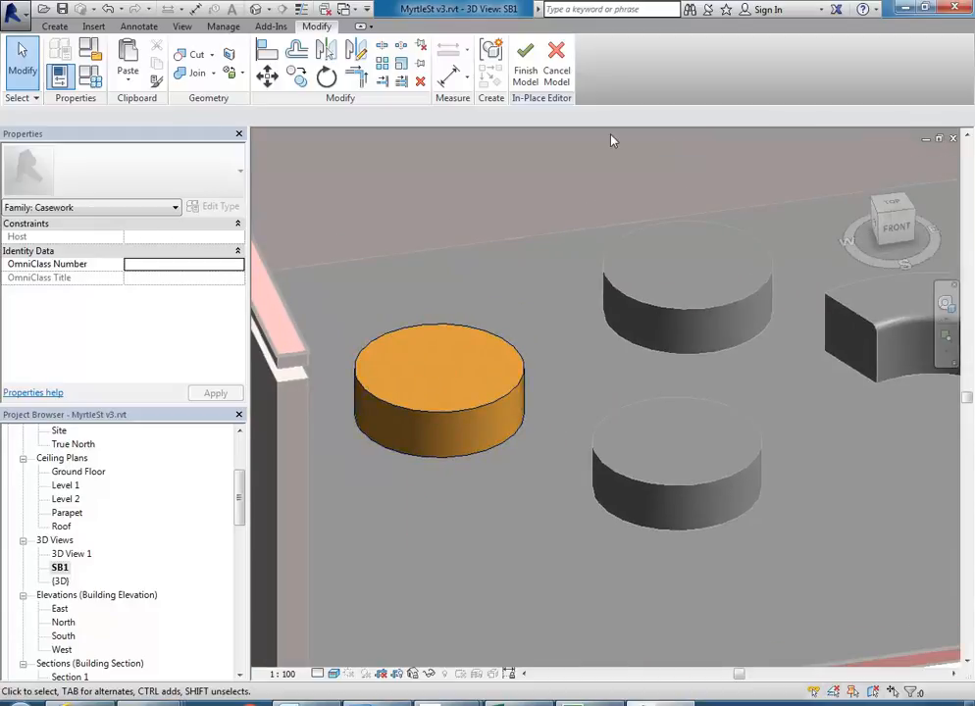
left_click(525, 60)
Edit the rear cylinder copy in place, assign Wood - Pine to its extrusion and finish the model
double_click(664, 309)
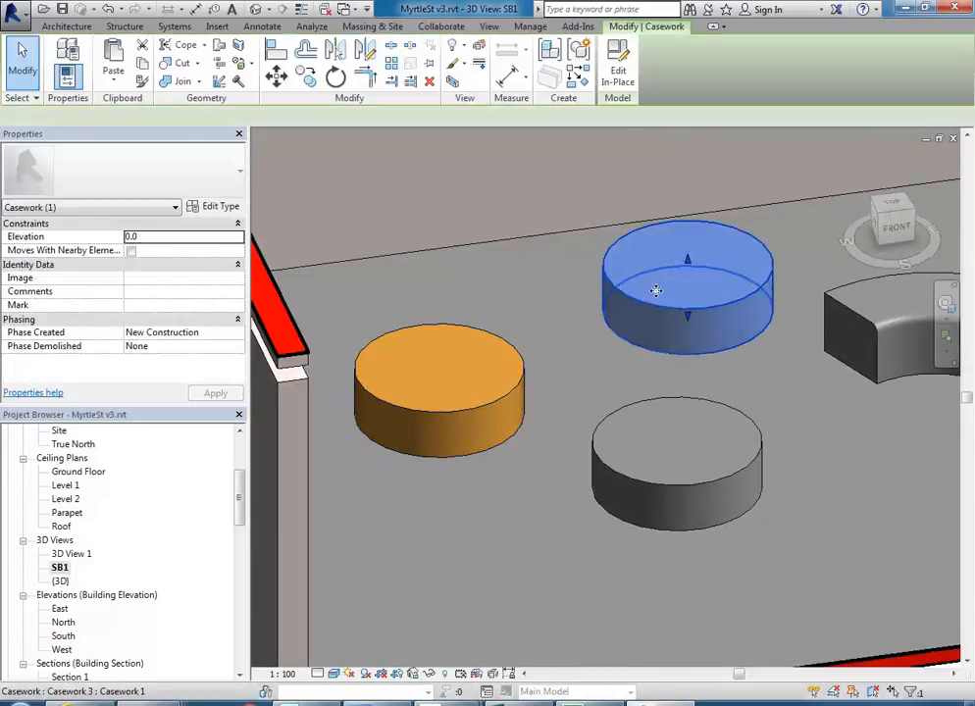
left_click(648, 312)
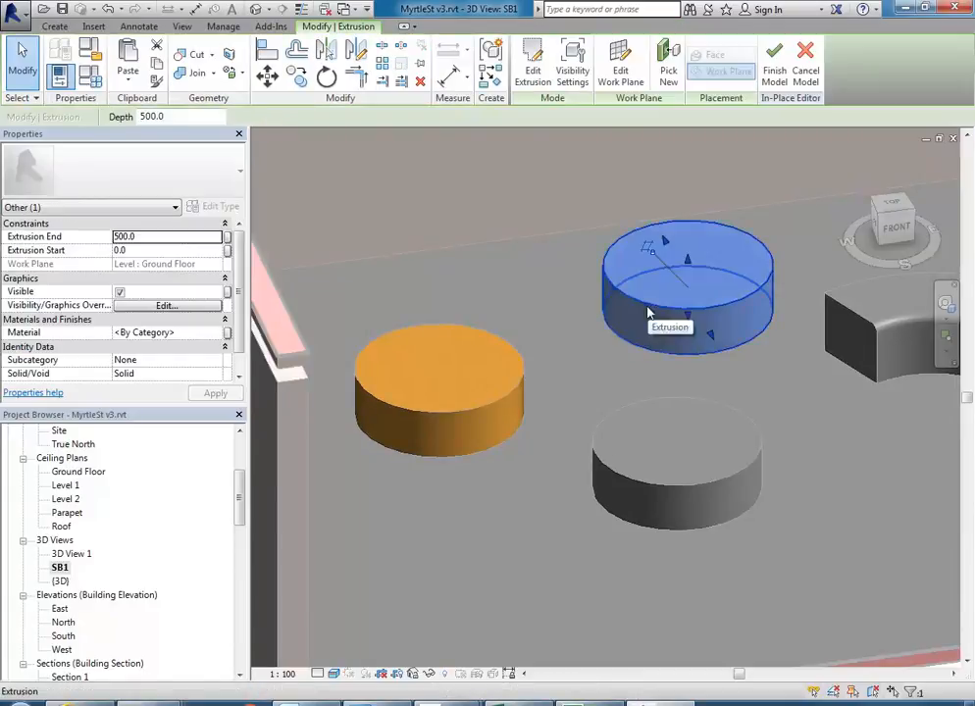
left_click(218, 333)
left_click(221, 333)
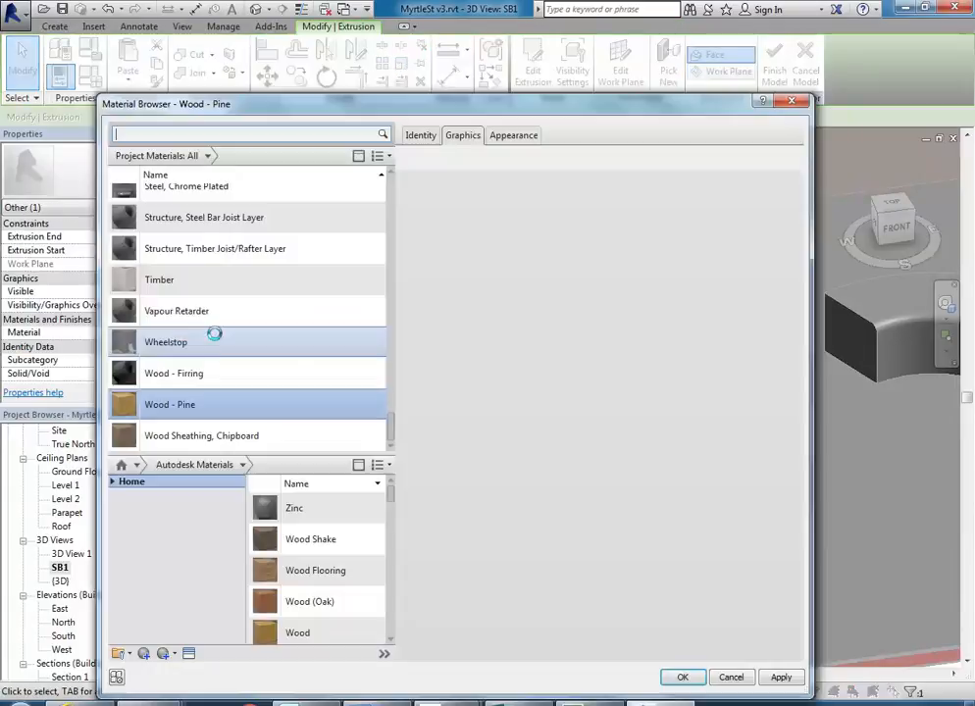
left_click(683, 677)
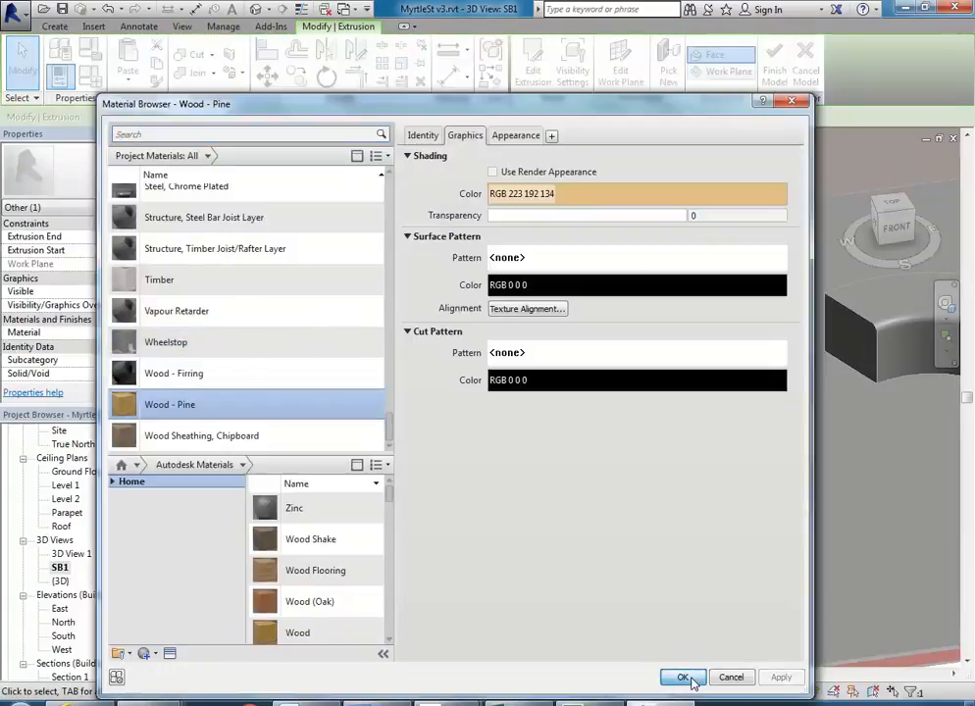
left_click(601, 370)
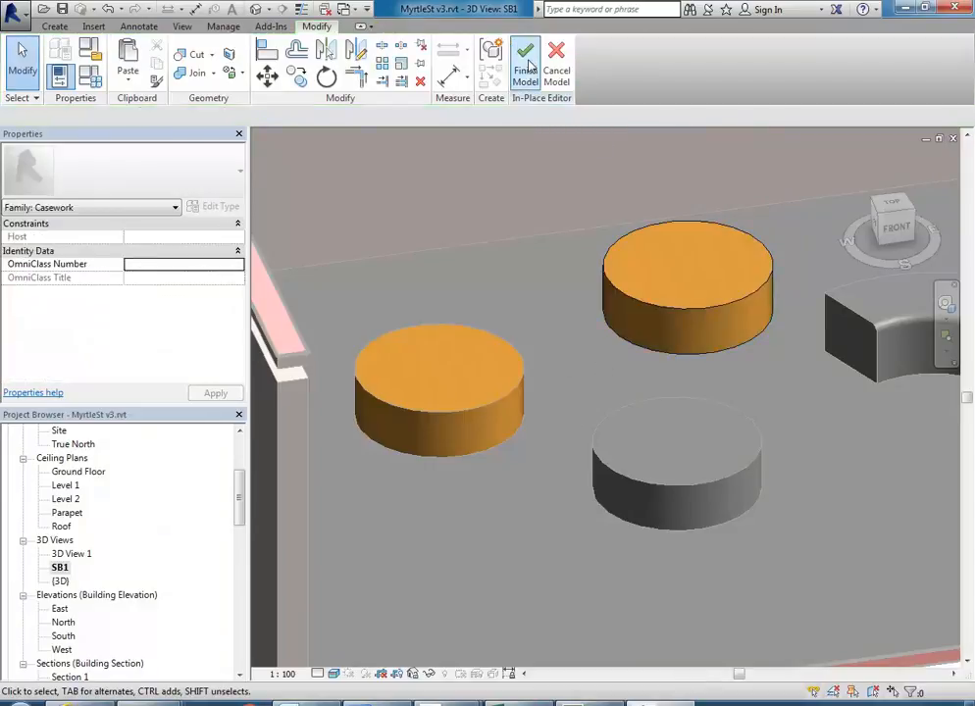
left_click(525, 59)
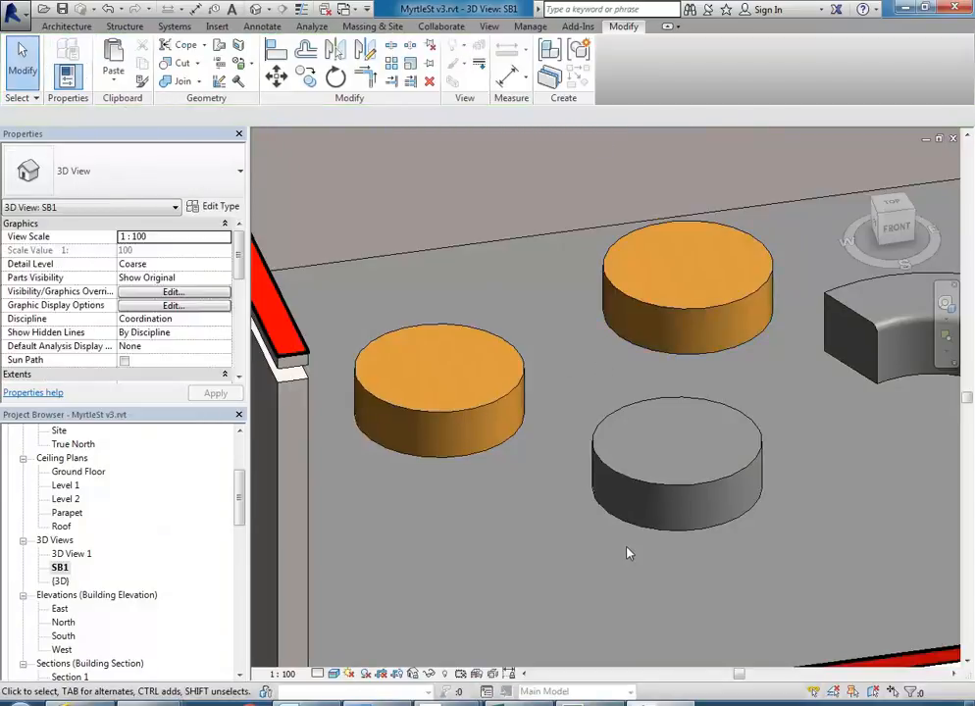
Delete both cylinder copies from the room, keeping only the original standalone cylinder
left_click(646, 319)
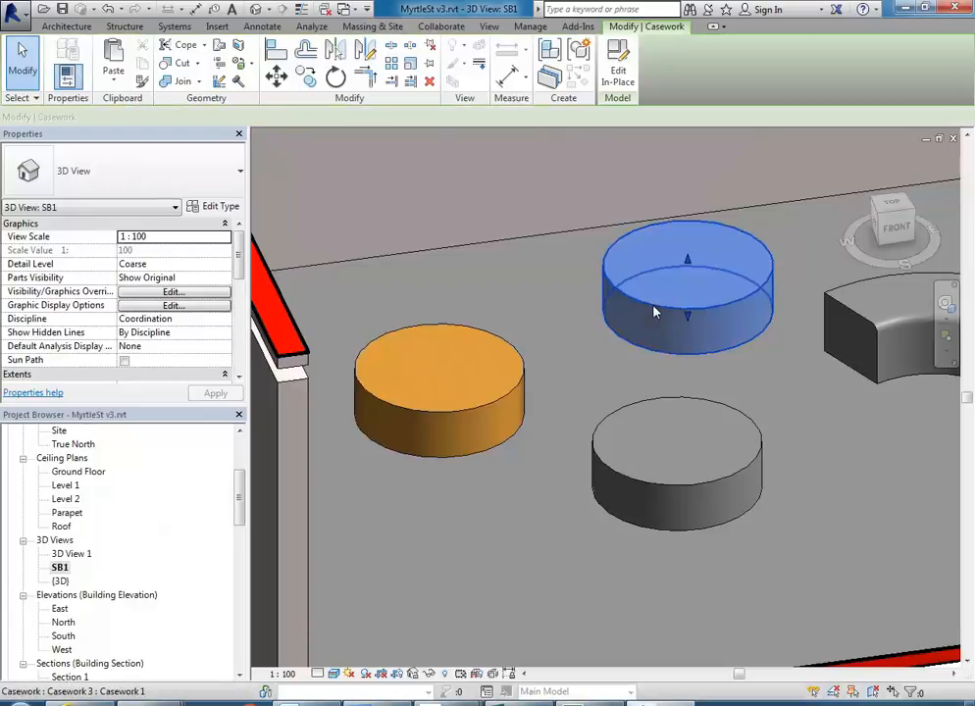
key("Delete")
left_click(663, 404)
key("Delete")
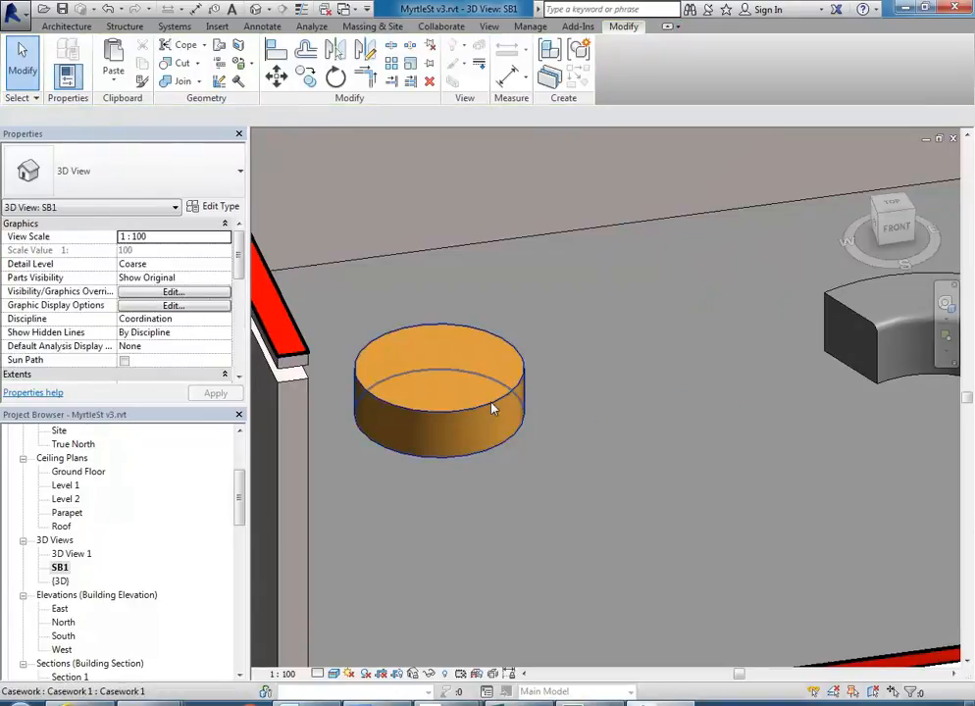
Open the remaining cylinder for in-place editing and enter Edit Extrusion mode on its solid
left_click(494, 408)
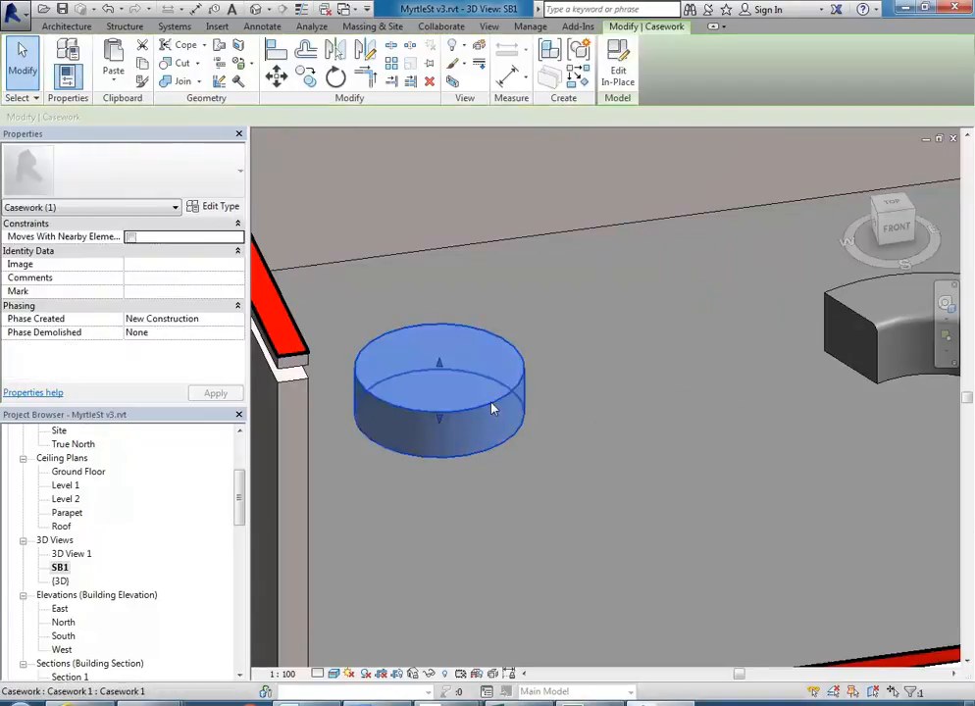
left_click(615, 72)
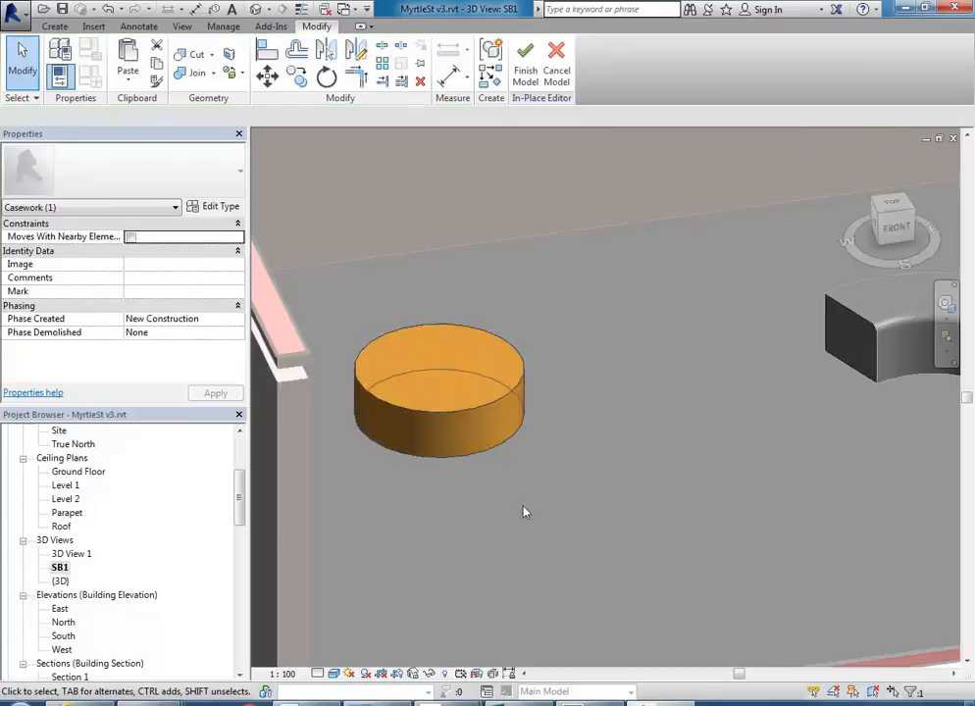
left_click(435, 418)
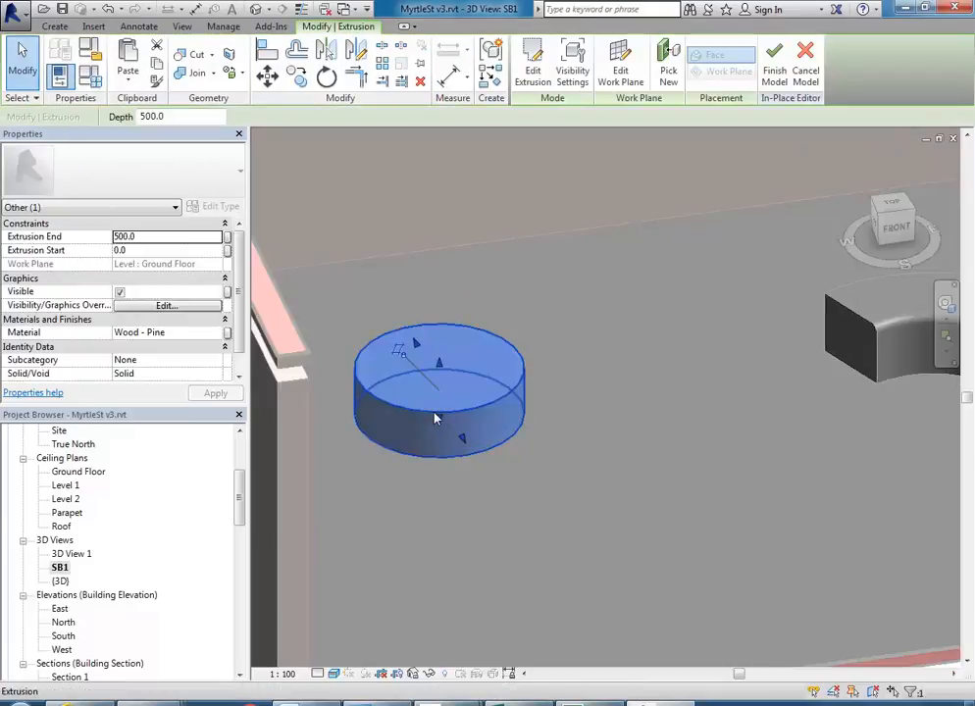
left_click(538, 471)
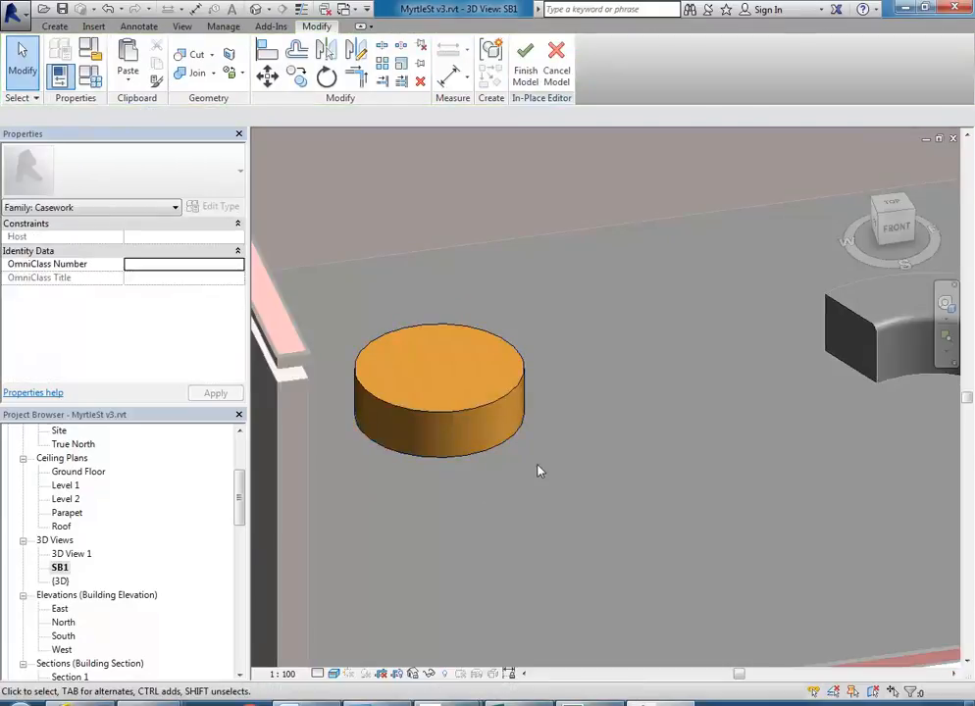
left_click(441, 414)
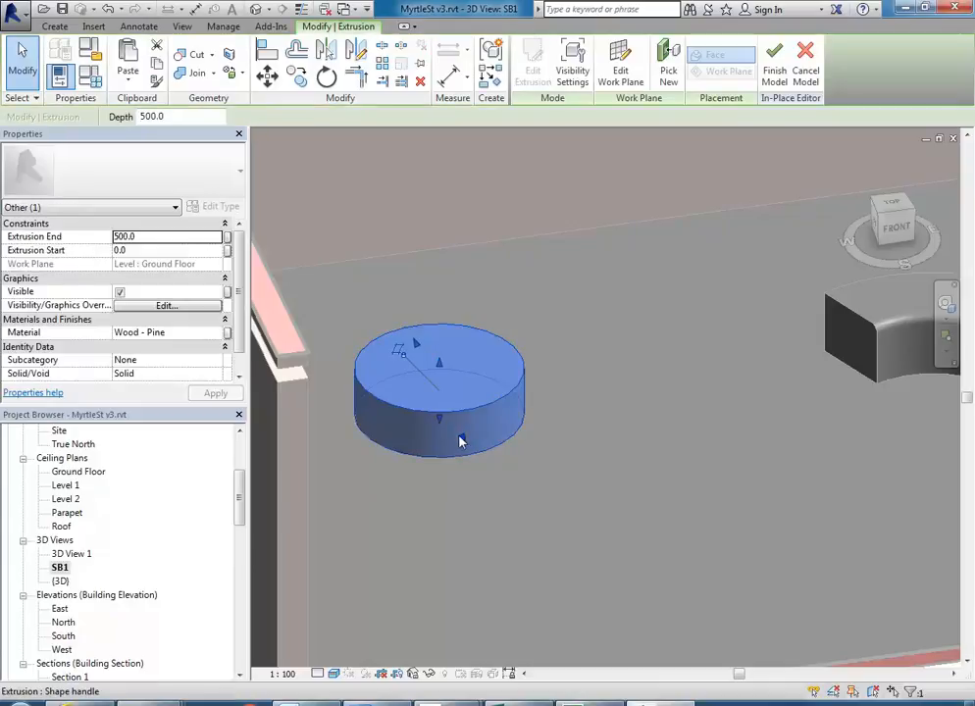
middle_click_drag(462, 442, 497, 443)
scroll(495, 447, "up", 1)
mouse_move(500, 447)
left_mouse_down()
mouse_move(493, 422)
mouse_move(495, 432)
left_mouse_up()
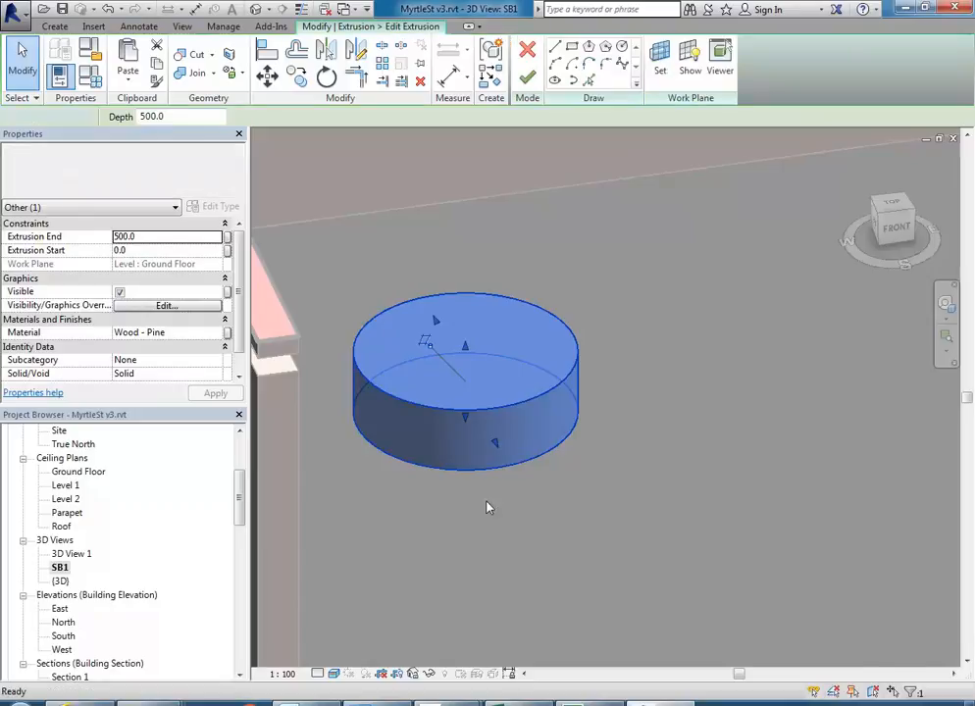
Set the cylinder's sketched circle to a radius of 500 mm and finish editing the extrusion
double_click(479, 465)
left_click(496, 470)
left_click(467, 375)
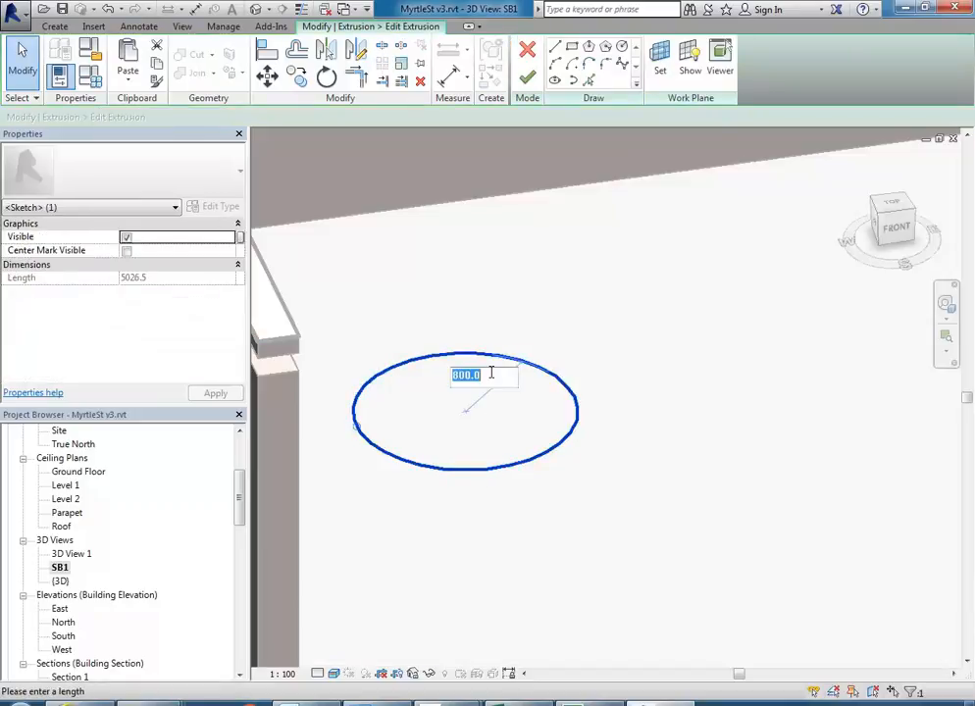
type("500")
key("Return")
left_click(559, 431)
left_click(527, 77)
left_click(469, 447)
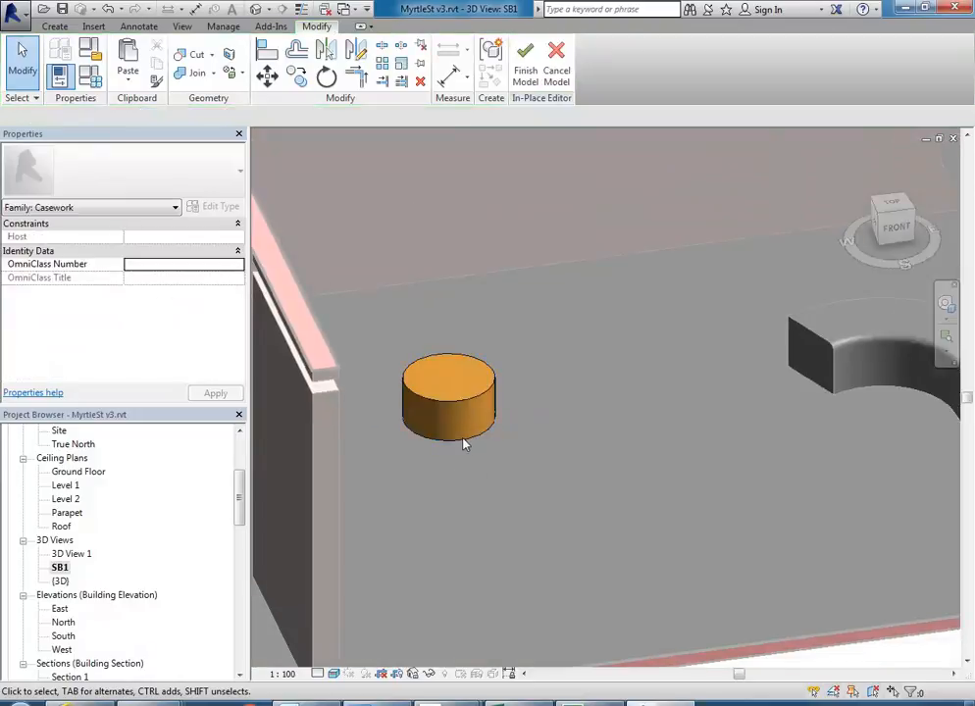
Copy the cylinder extrusion twice inside the in-place model, one towards the rear and one towards the front, and finish the model
left_click(457, 405)
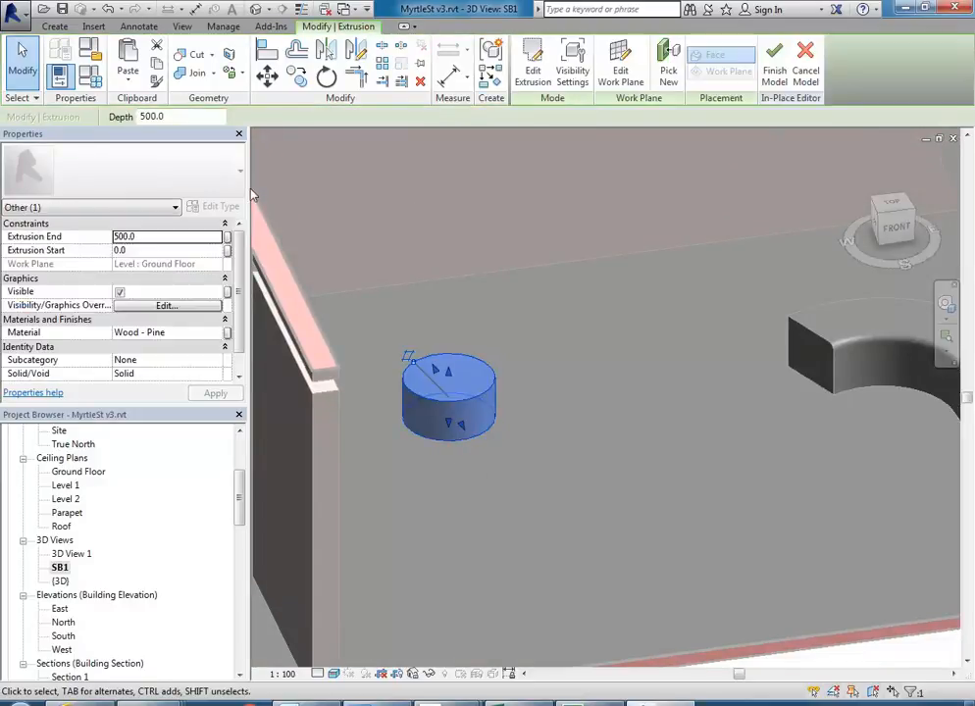
left_click(297, 77)
left_click(396, 485)
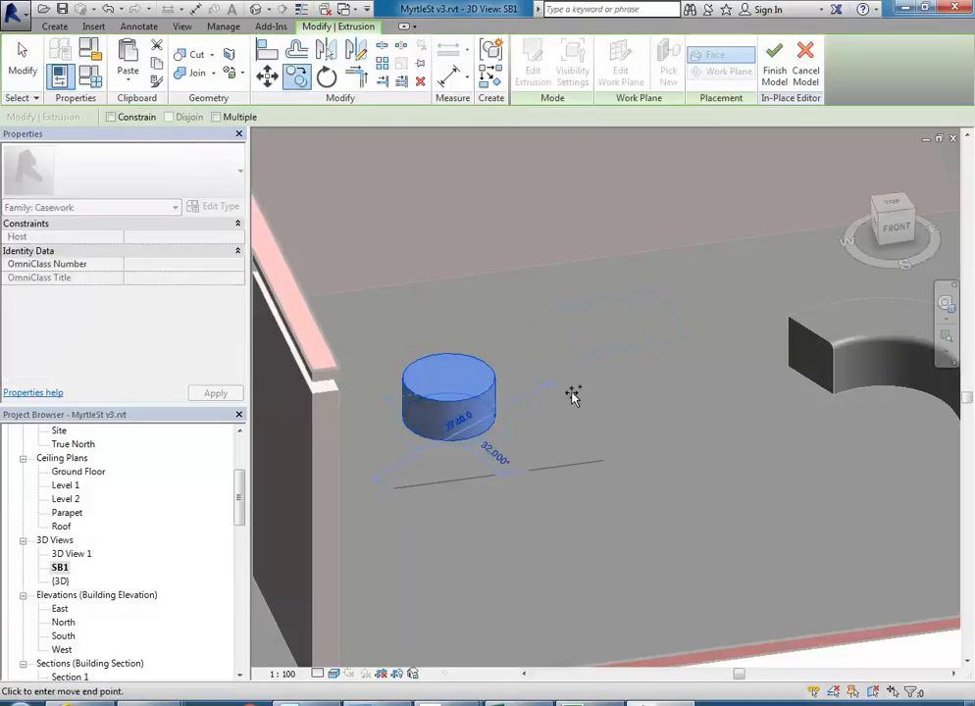
left_click(581, 377)
left_click(296, 77)
left_click(585, 403)
right_click(546, 372)
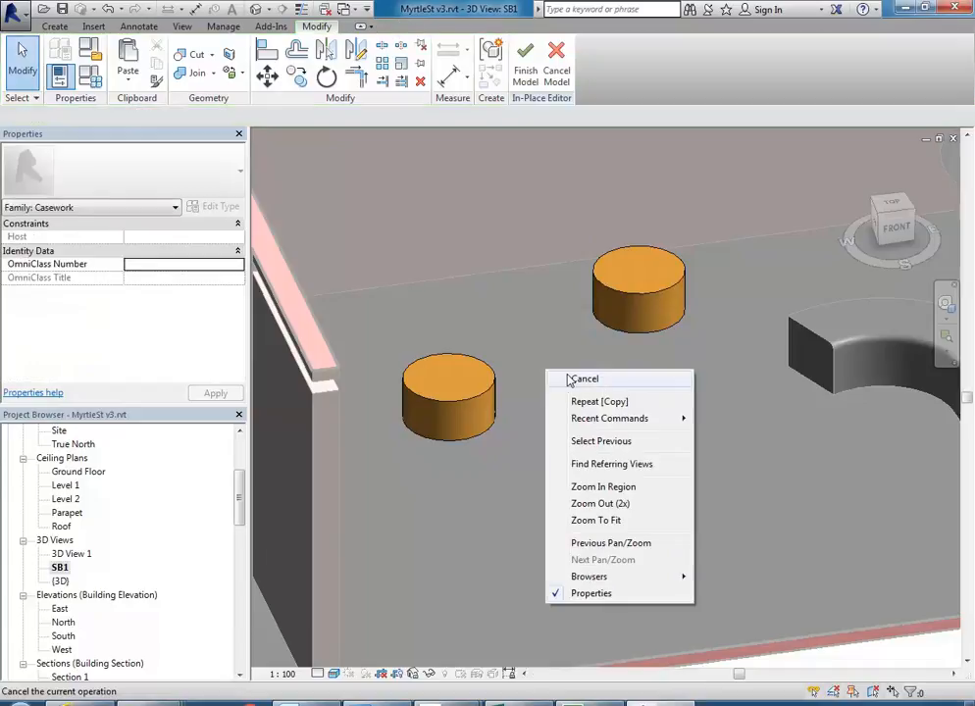
left_click(581, 379)
left_click(525, 61)
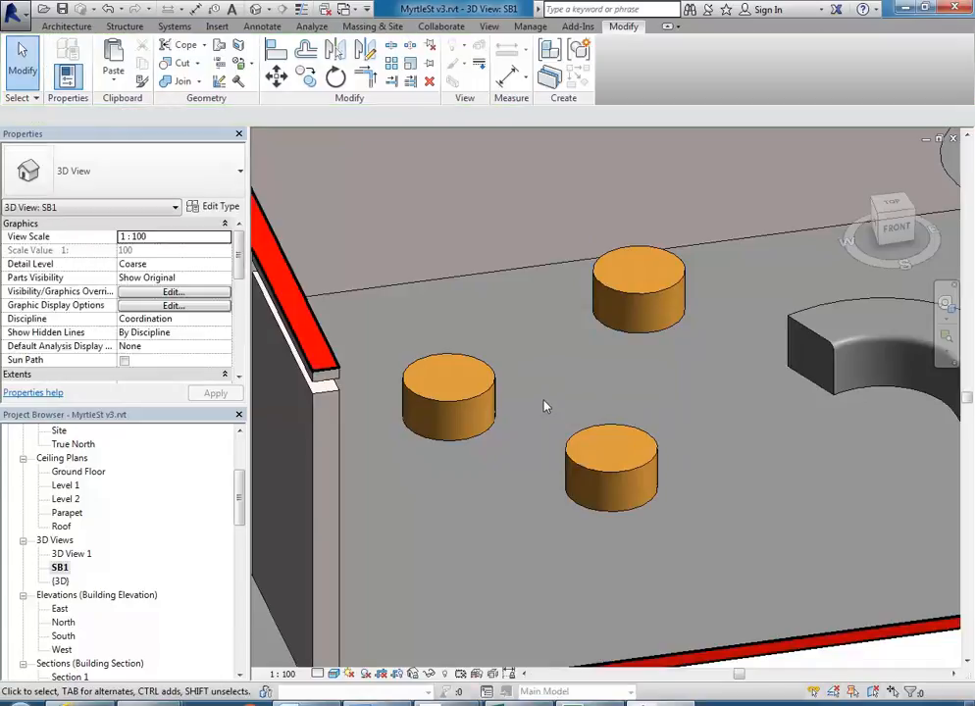
scroll(520, 437, "down", 4)
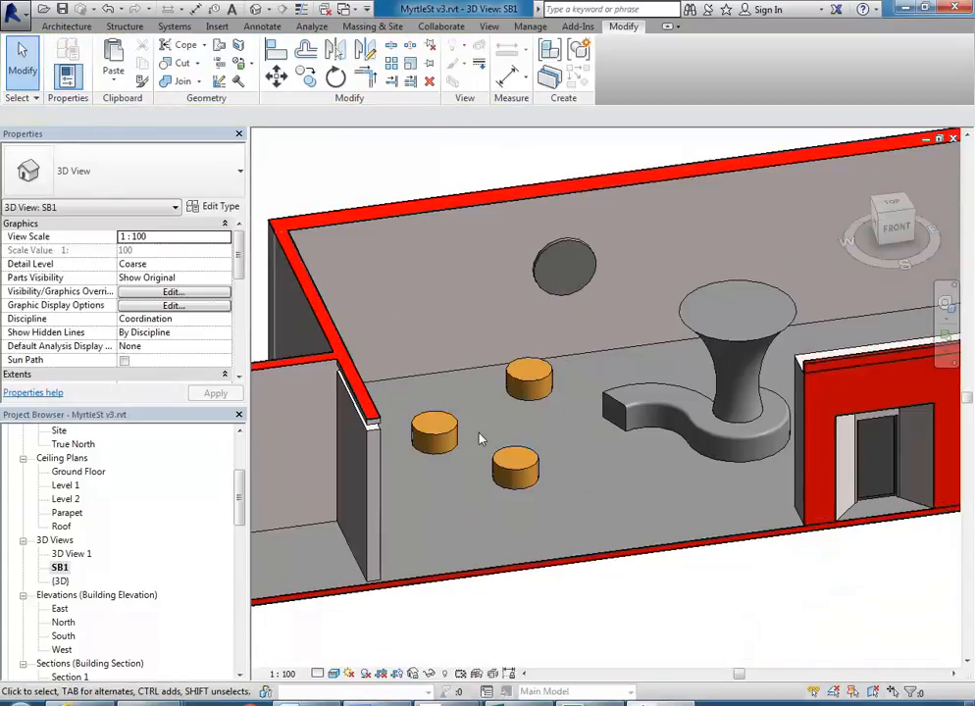
Edit the casework model in place, assign Wood Sheathing, Chipboard to all three cylinder extrusions together and finish the model
left_click(545, 369)
left_click(618, 69)
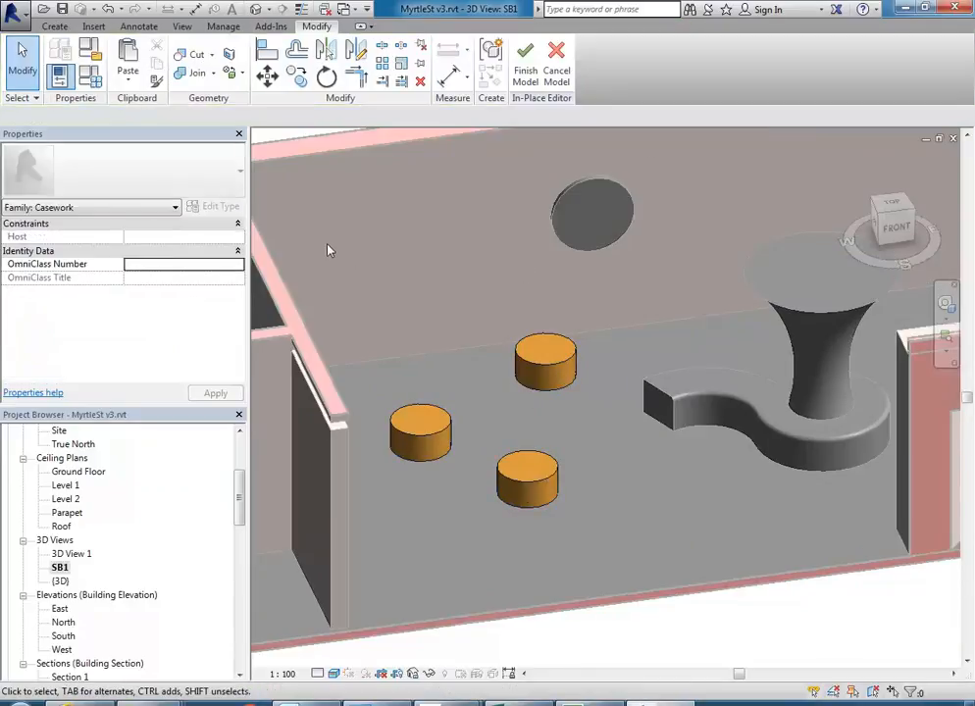
left_click_drag(655, 510, 681, 529)
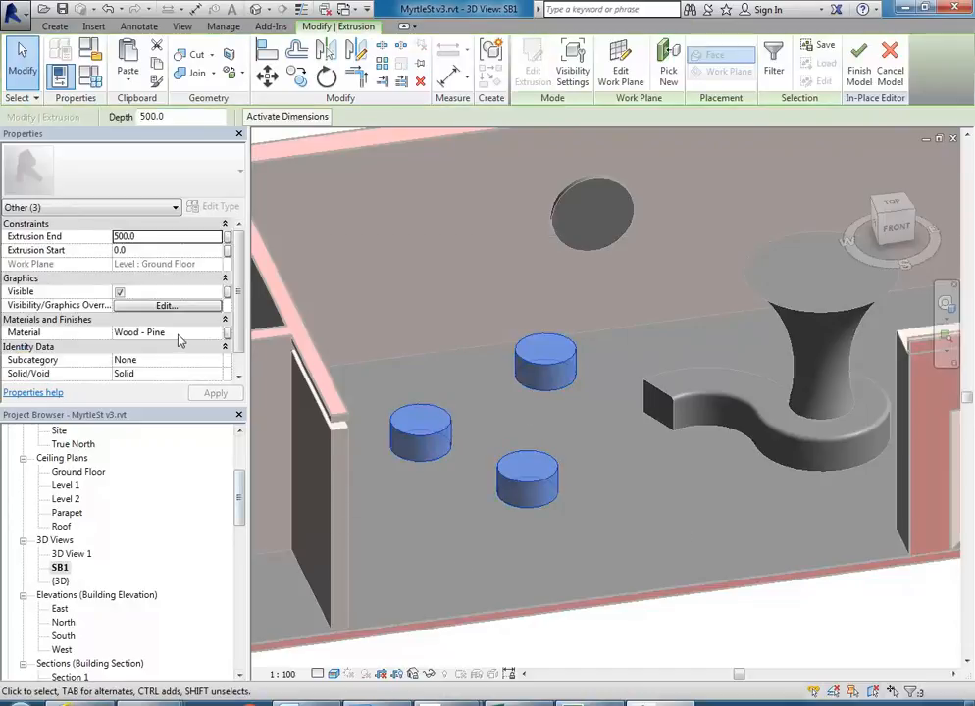
left_click(182, 333)
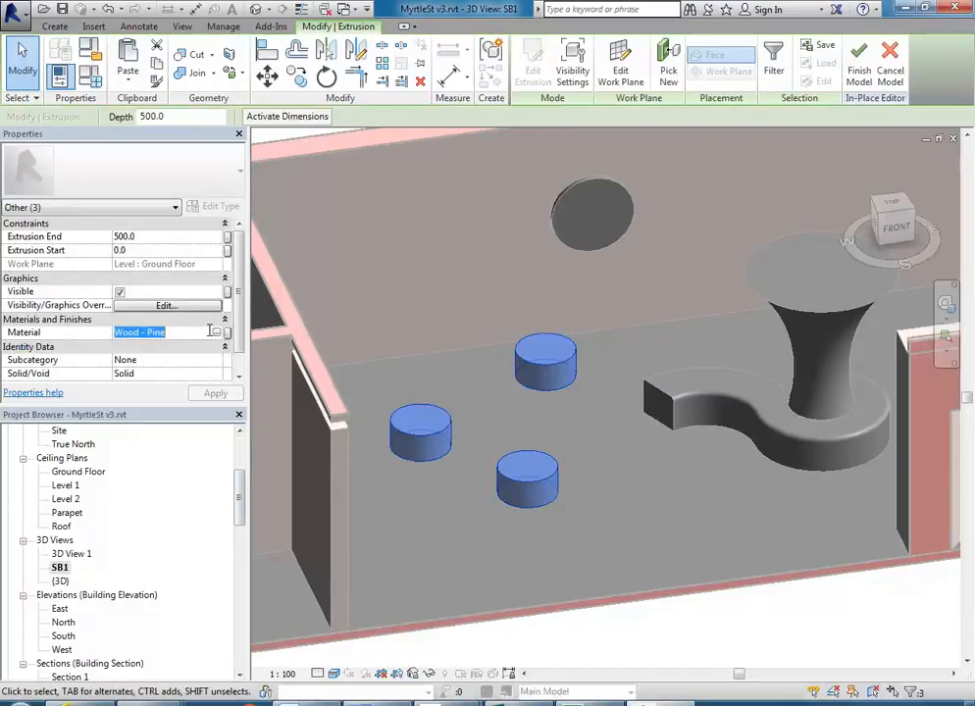
left_click(218, 334)
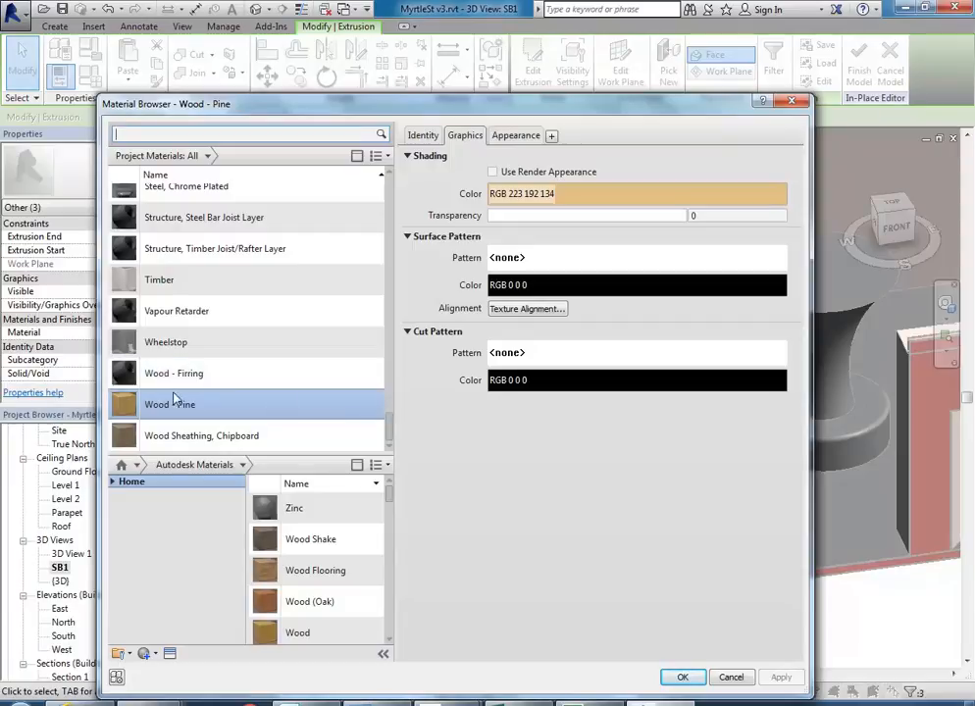
left_click(177, 434)
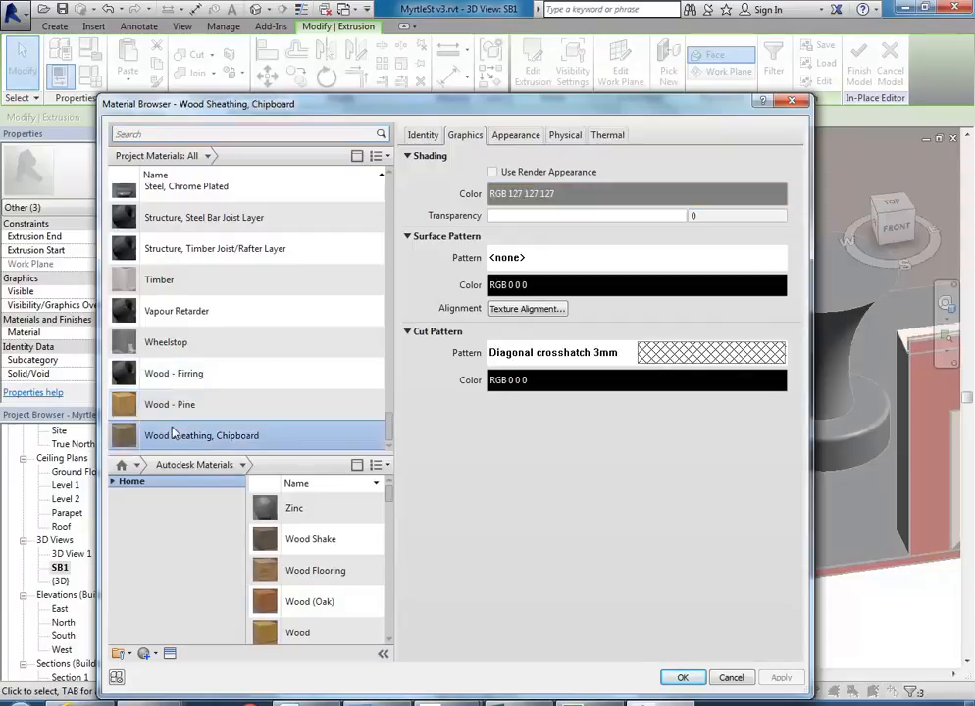
left_click(691, 678)
left_click(561, 422)
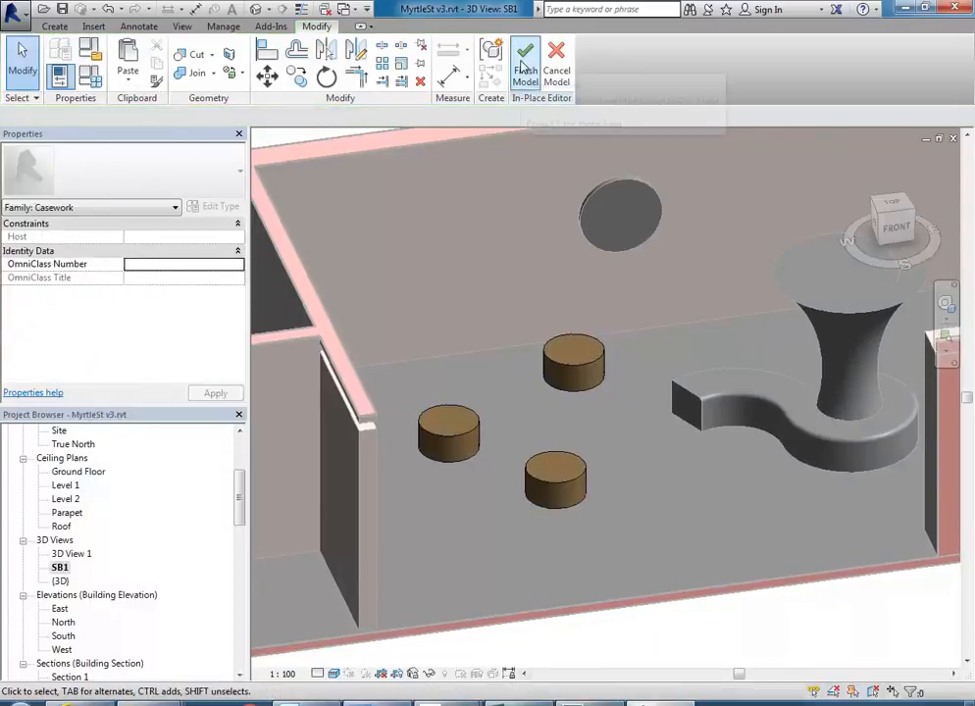
left_click(524, 65)
Examine the three cylinders up close and review the options for placing or modelling a component
middle_click_drag(498, 386, 529, 380, "shift")
scroll(498, 400, "up", 2)
scroll(529, 379, "up", 2)
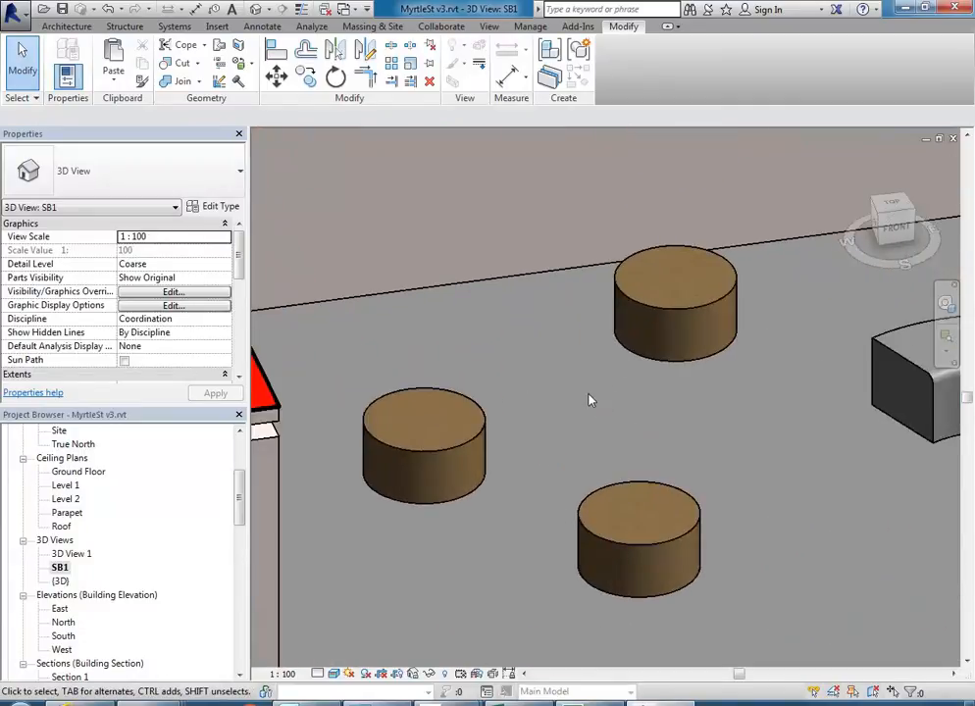
scroll(523, 403, "down", 1)
middle_click_drag(537, 404, 471, 405)
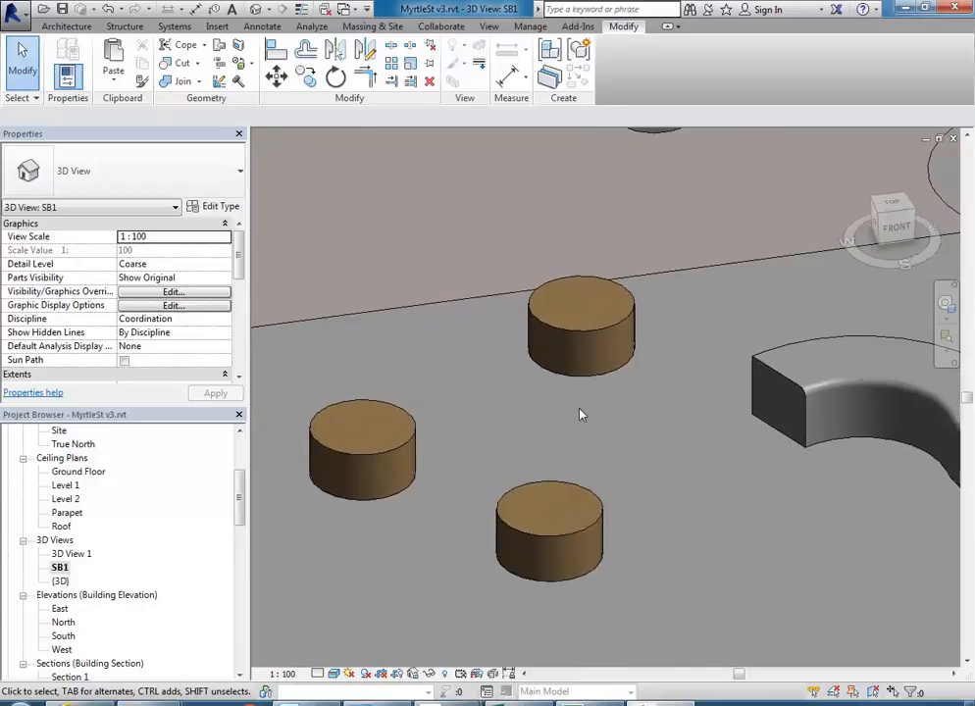
left_click(66, 26)
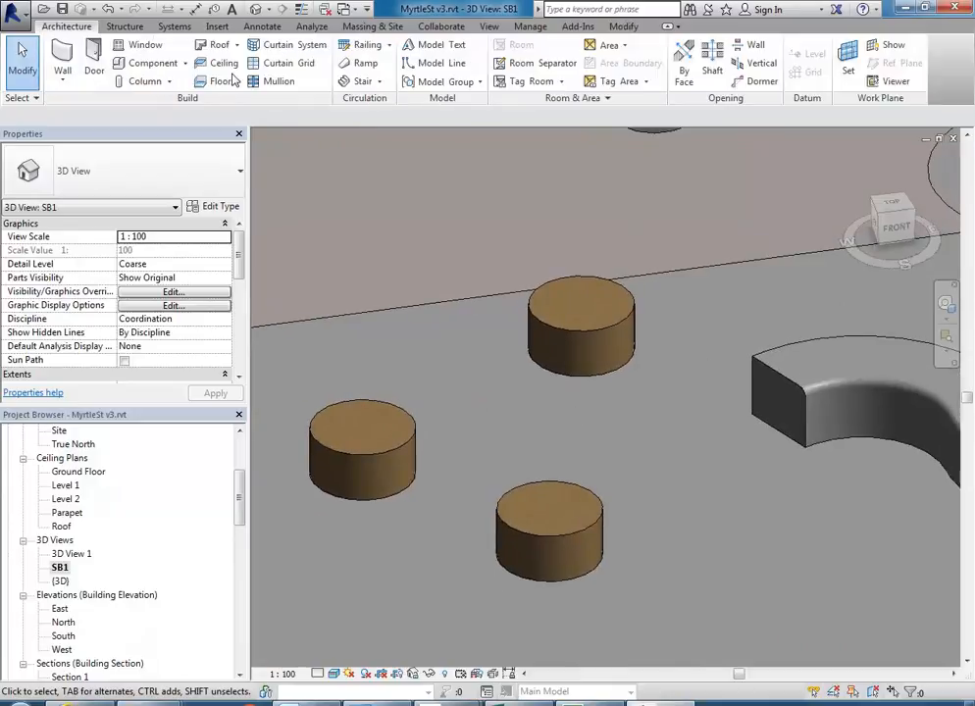
left_click(185, 63)
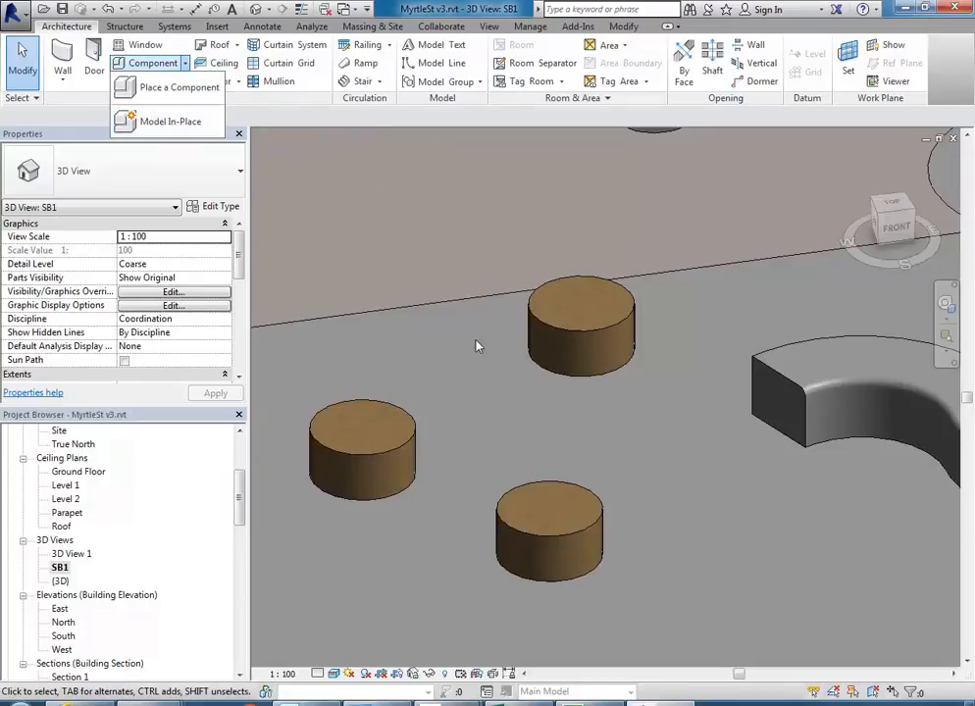
mouse_move(484, 359)
middle_mouse_down()
mouse_move(447, 374)
mouse_move(484, 384)
middle_mouse_up()
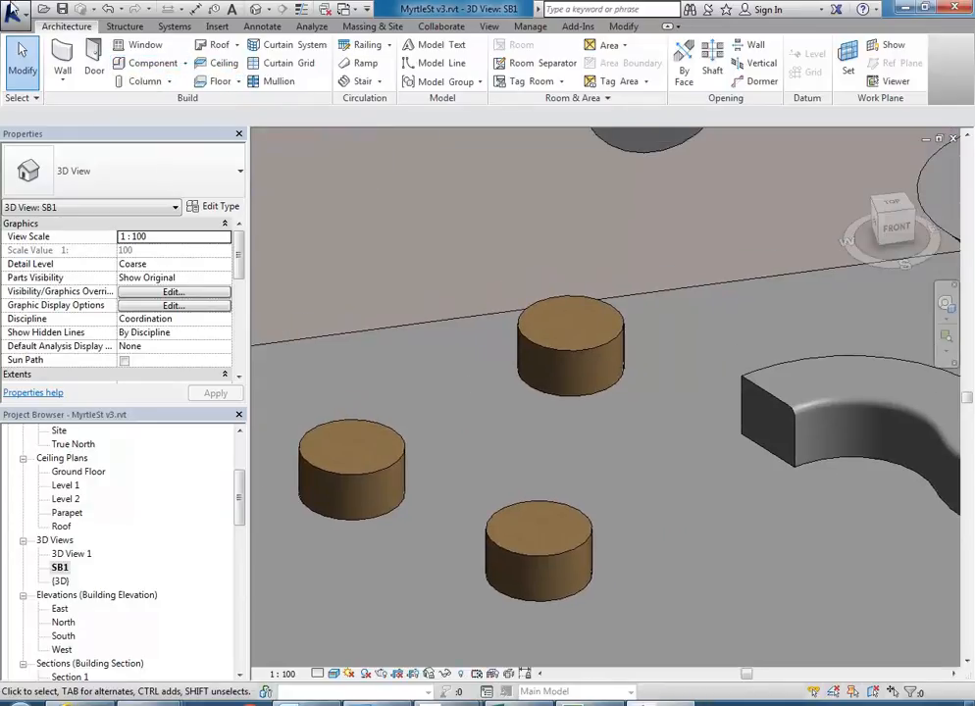
Create a new family from the Metric Casework.rft template
left_click(12, 10)
mouse_move(102, 75)
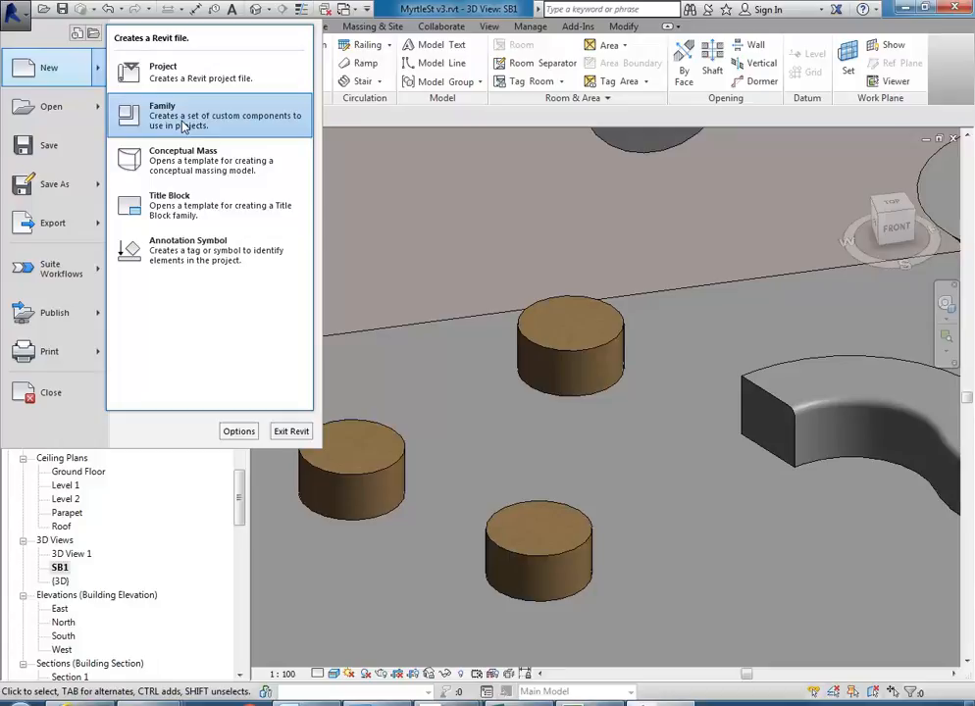
left_click(168, 121)
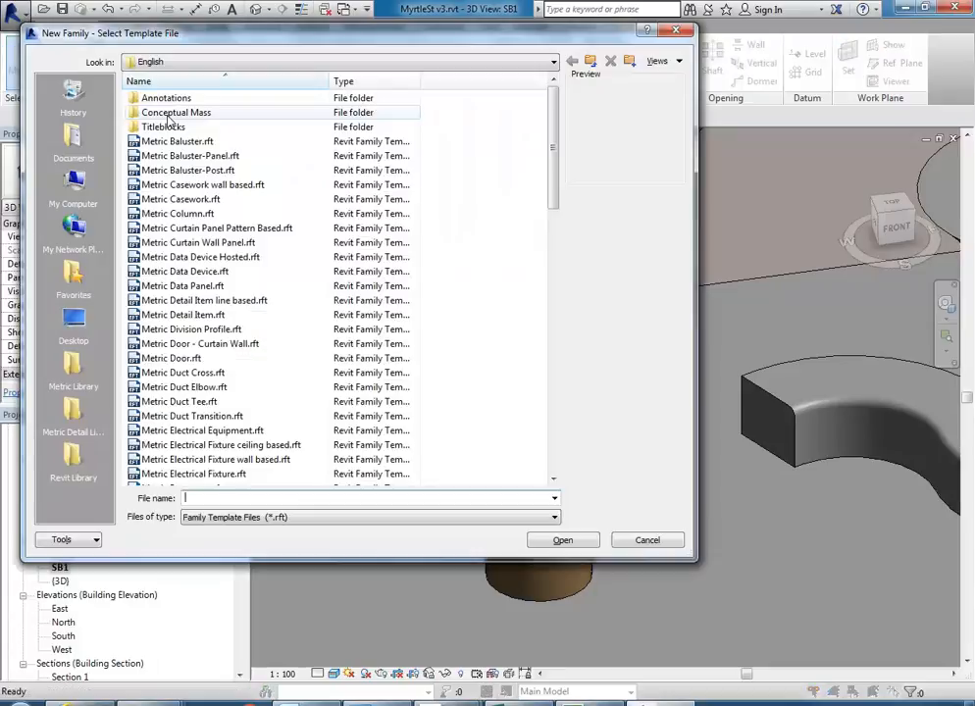
left_click(180, 200)
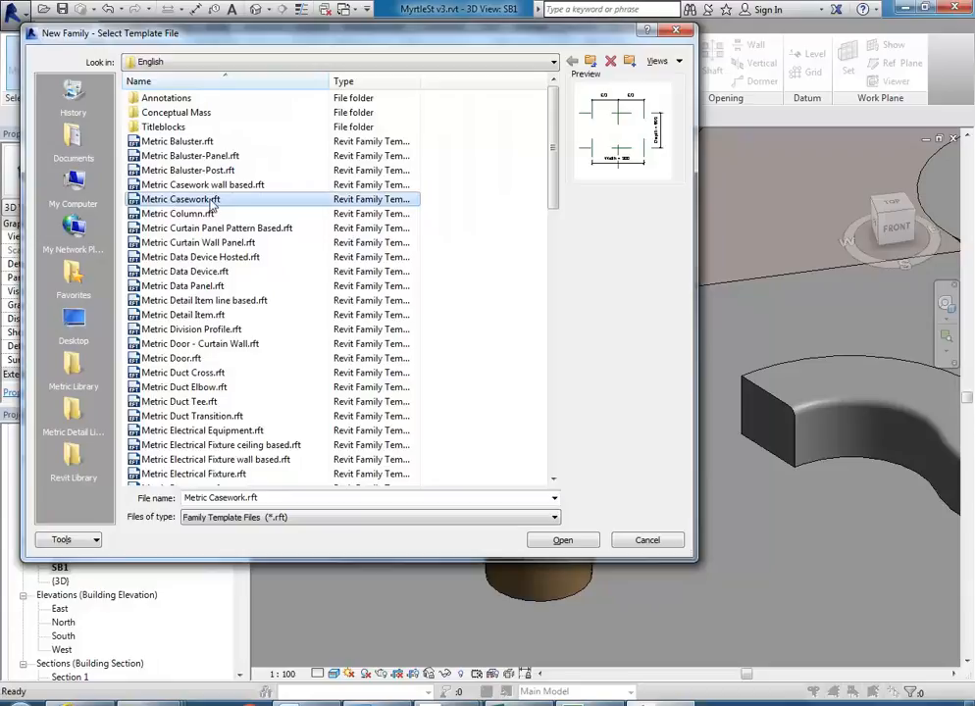
double_click(145, 201)
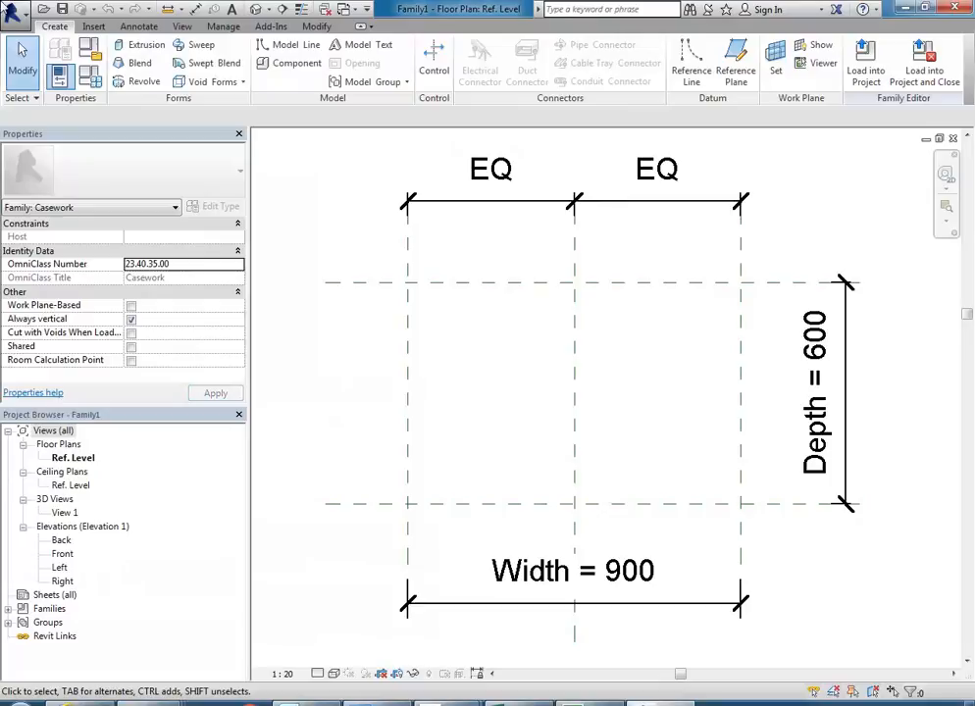
Preview other family templates, including Metric Door, Metric Column and Metric Window, without opening any, and return to the casework family
left_click(14, 11)
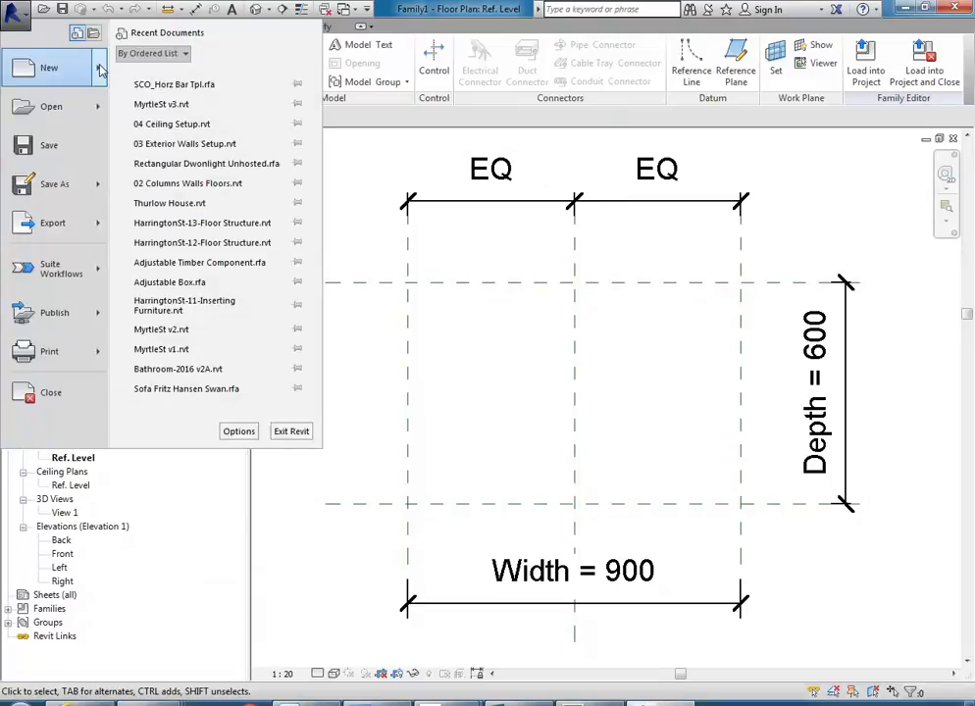
mouse_move(99, 69)
left_click(162, 110)
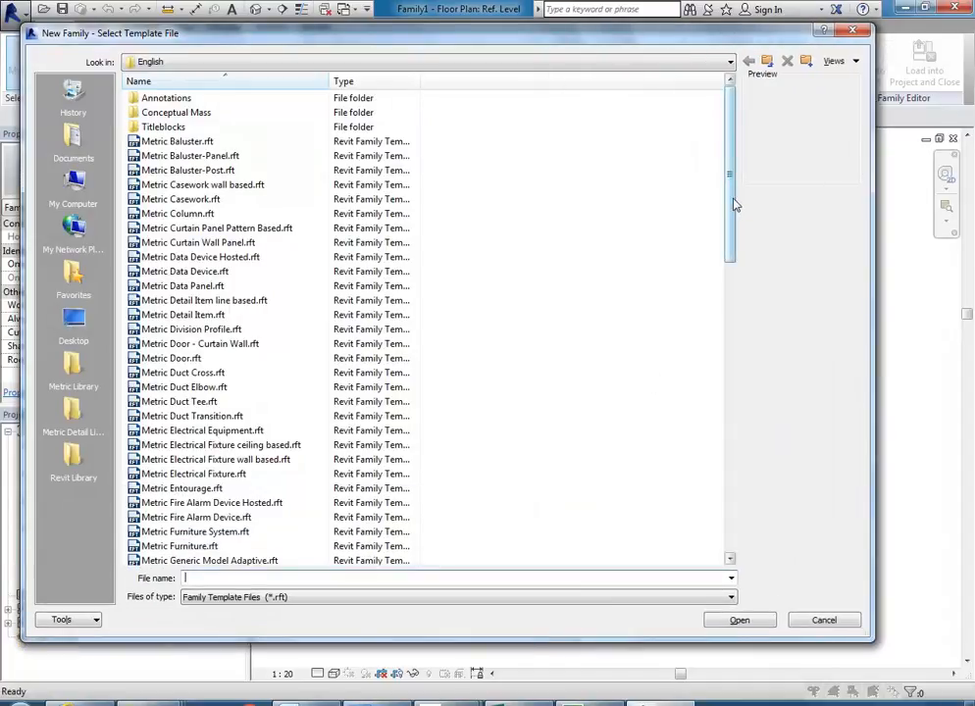
mouse_move(734, 204)
left_mouse_down()
mouse_move(728, 504)
mouse_move(734, 177)
left_mouse_up()
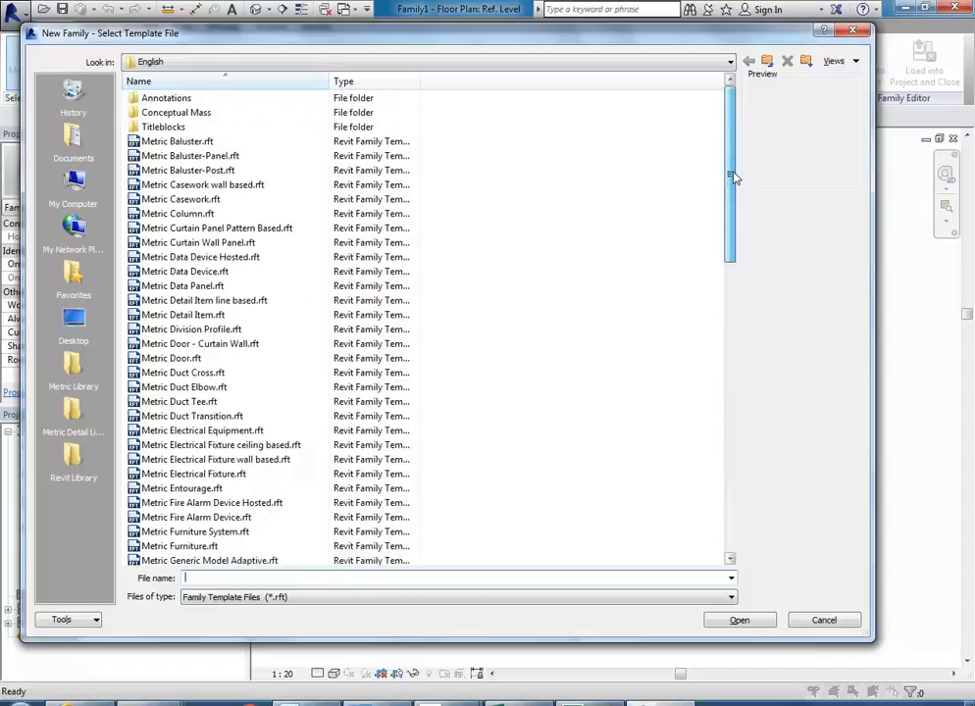
left_click(157, 359)
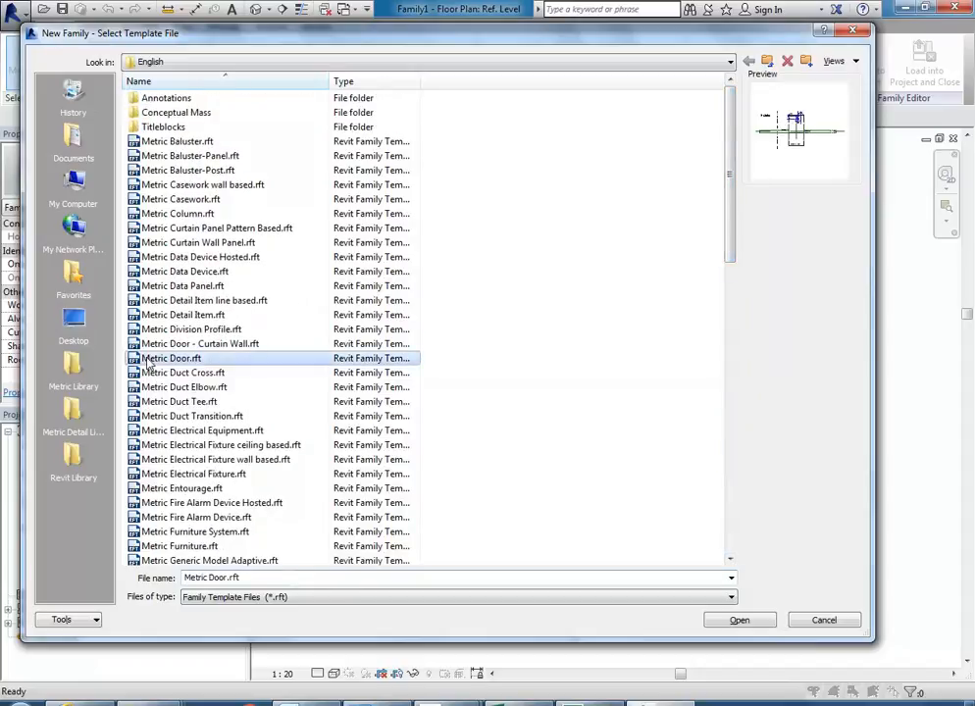
left_click(178, 215)
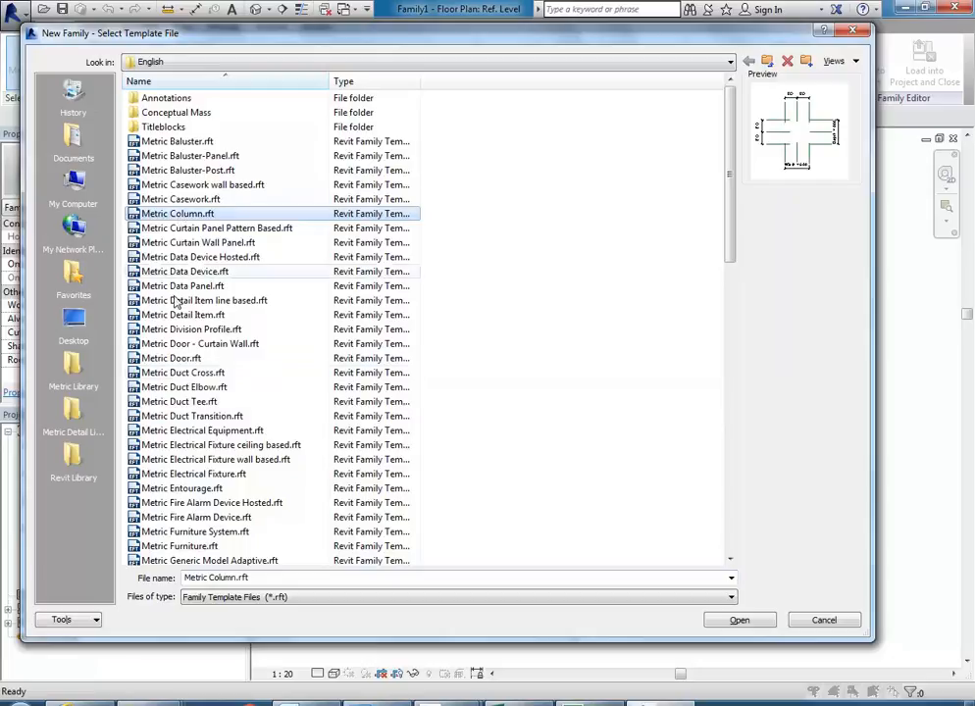
left_click(152, 489)
scroll(150, 493, "down", 10)
scroll(152, 492, "down", 8)
left_click(151, 532)
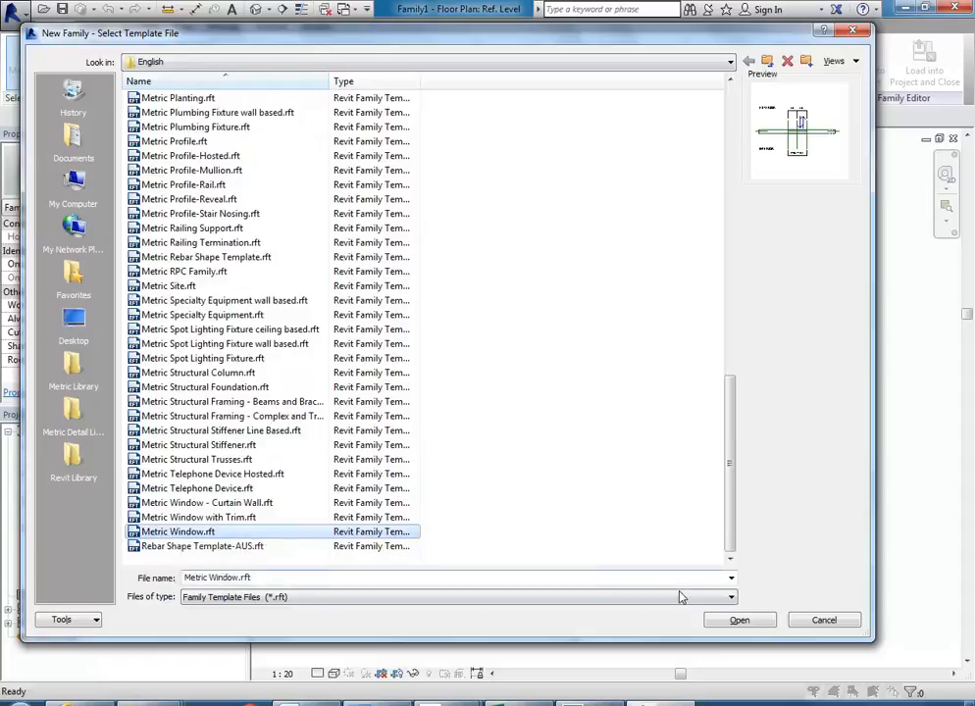
left_click(822, 621)
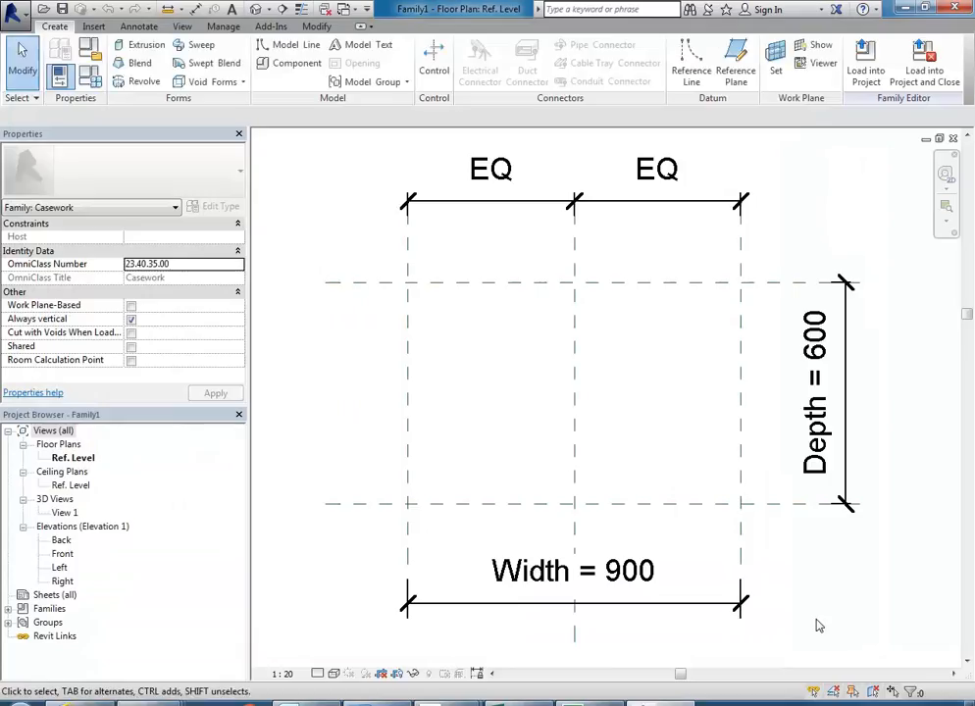
middle_click_drag(498, 433, 548, 463)
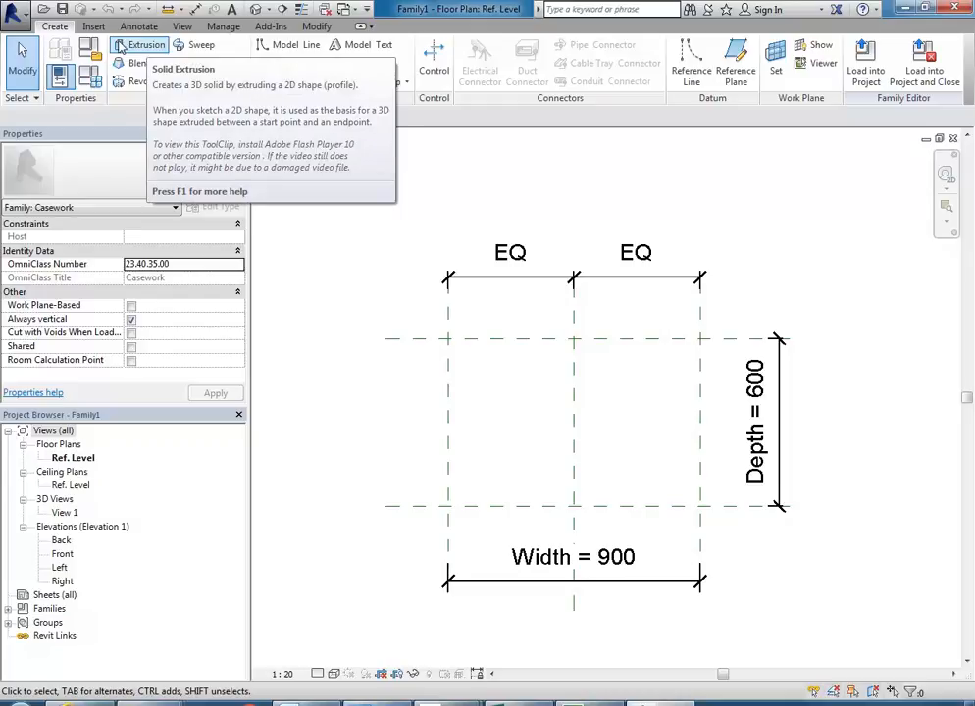
Create a trial family from the Metric Profile.rft template, look over its drafting tools and close it to return to the casework family
left_click(8, 14)
mouse_move(99, 73)
left_click(135, 88)
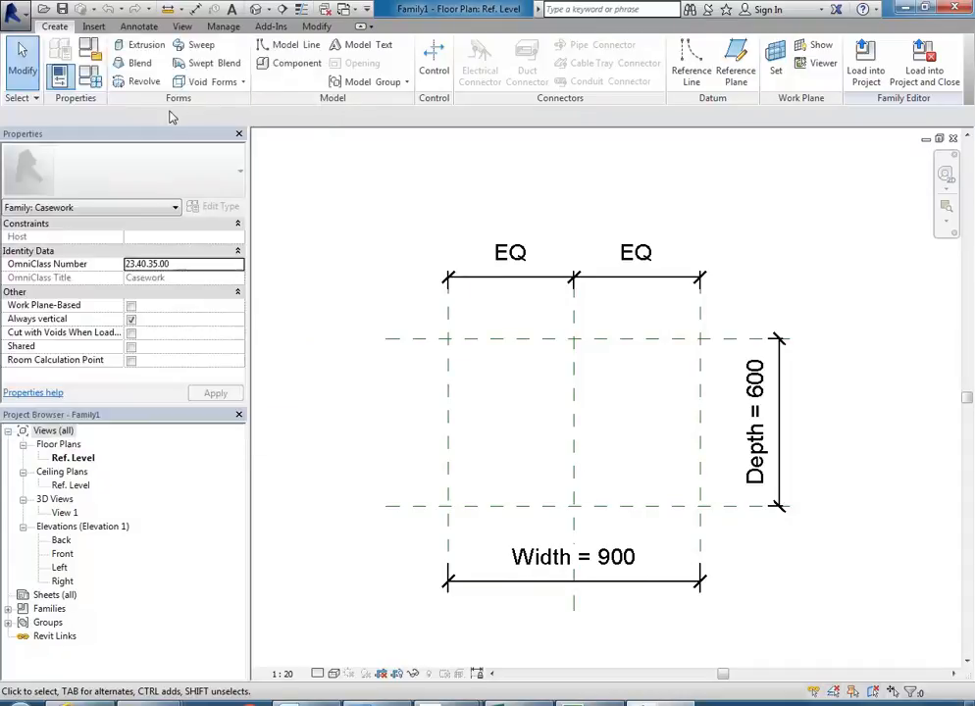
left_click_drag(727, 159, 748, 409)
left_click(179, 257)
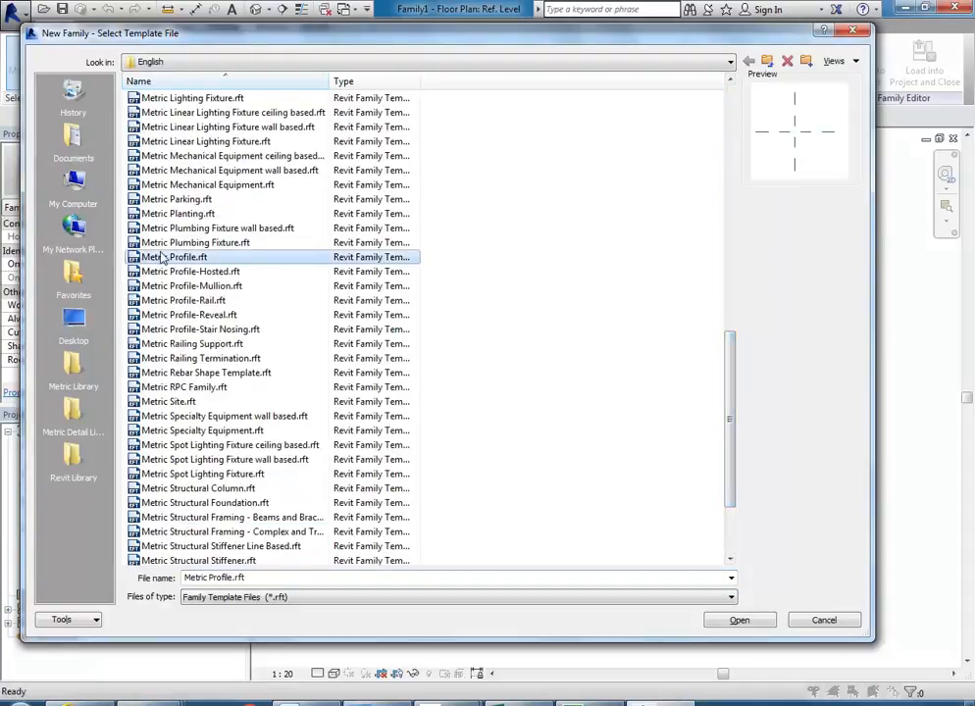
double_click(171, 258)
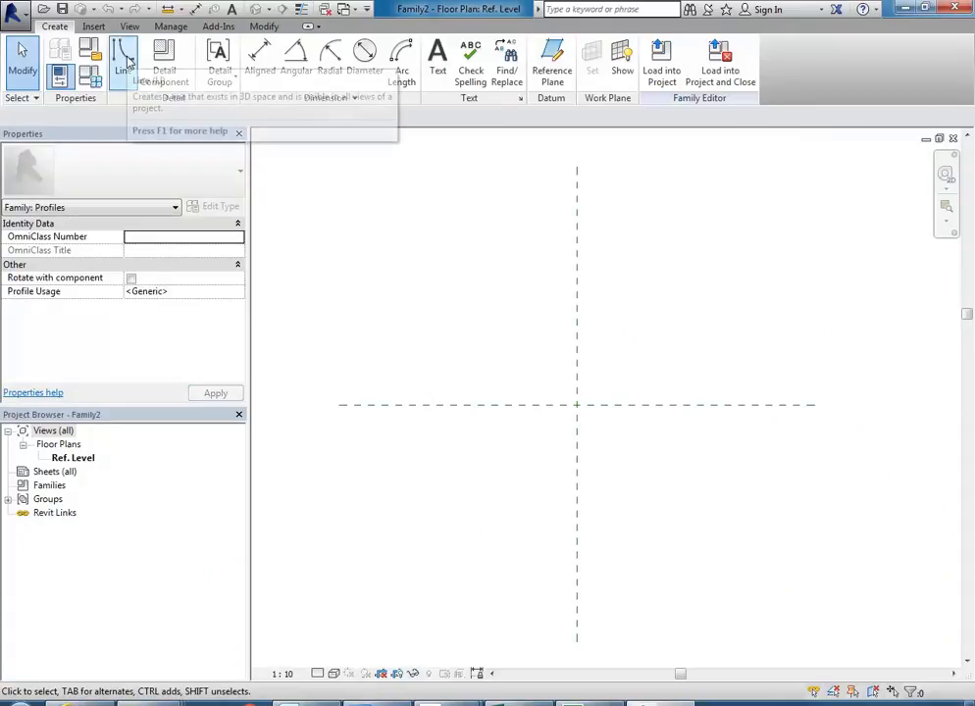
left_click(953, 139)
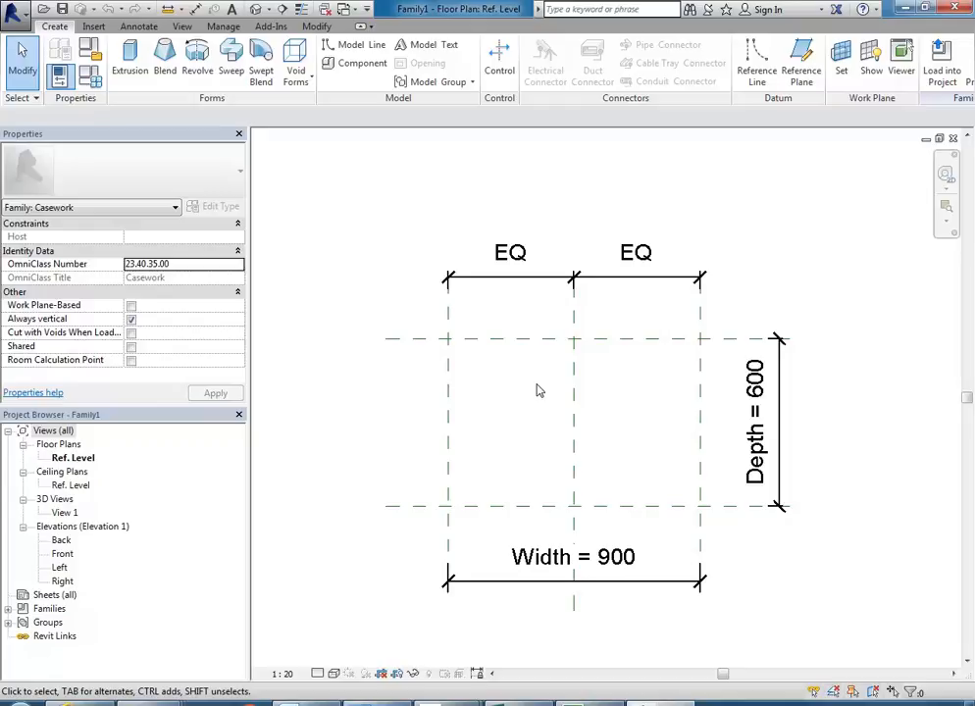
scroll(536, 390, "up", 2)
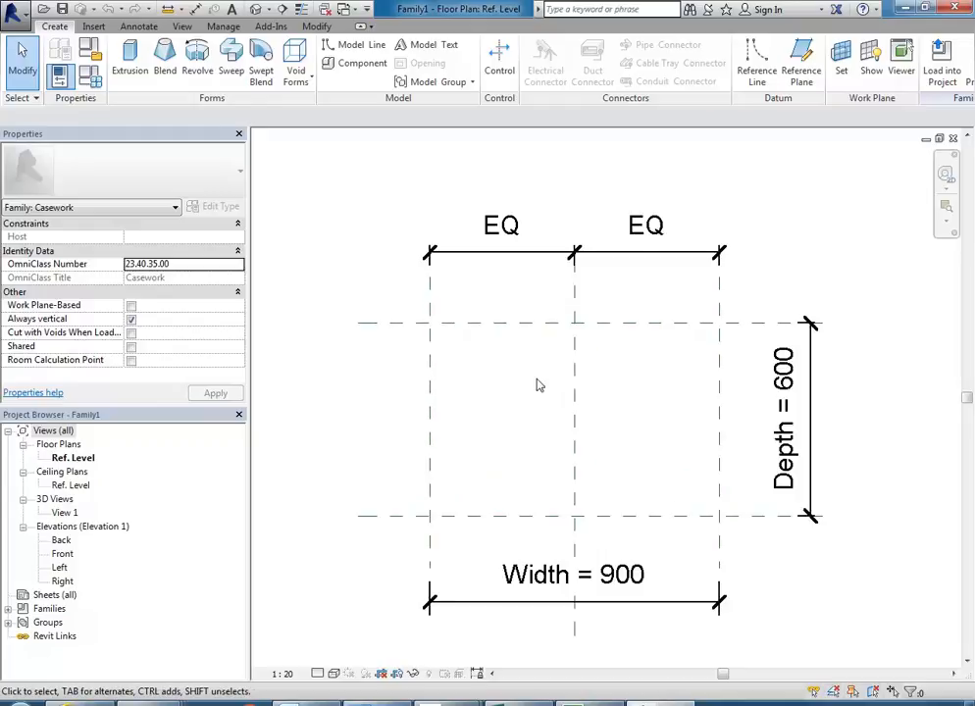
Start a solid extrusion and sketch a circle of about 360 mm radius centred on the vertical centre reference plane
left_click(130, 61)
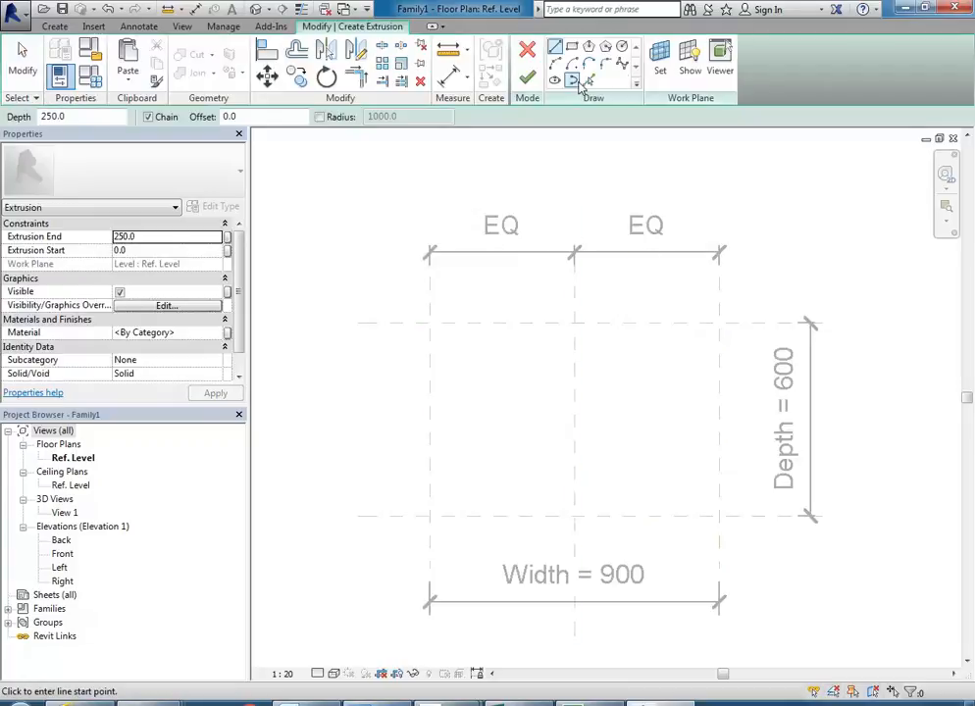
left_click(622, 47)
middle_click_drag(579, 481, 575, 465)
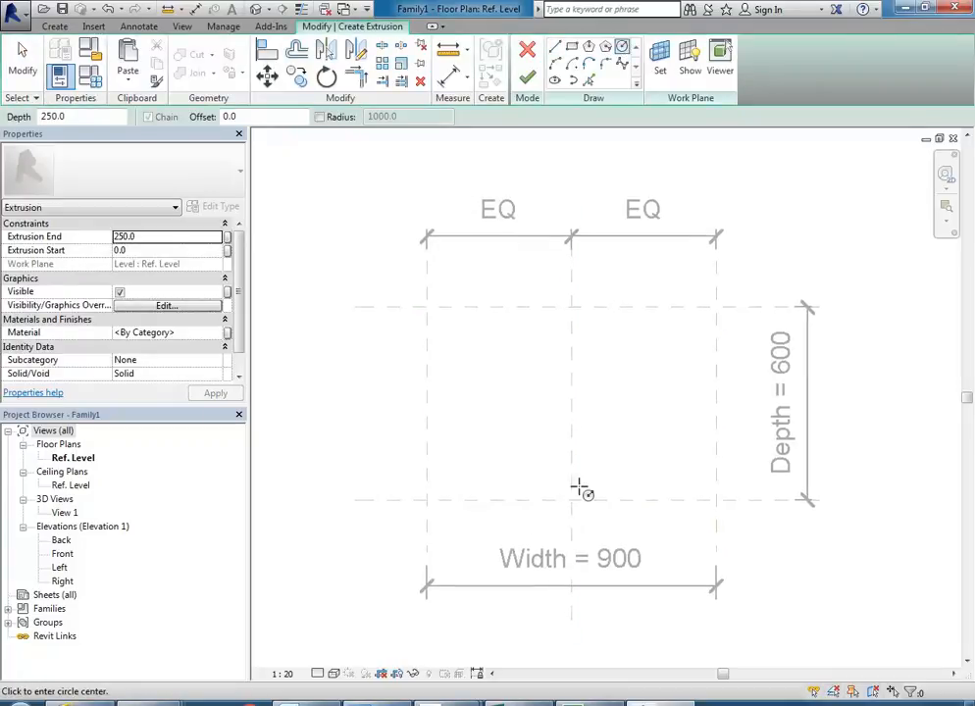
left_click(573, 412)
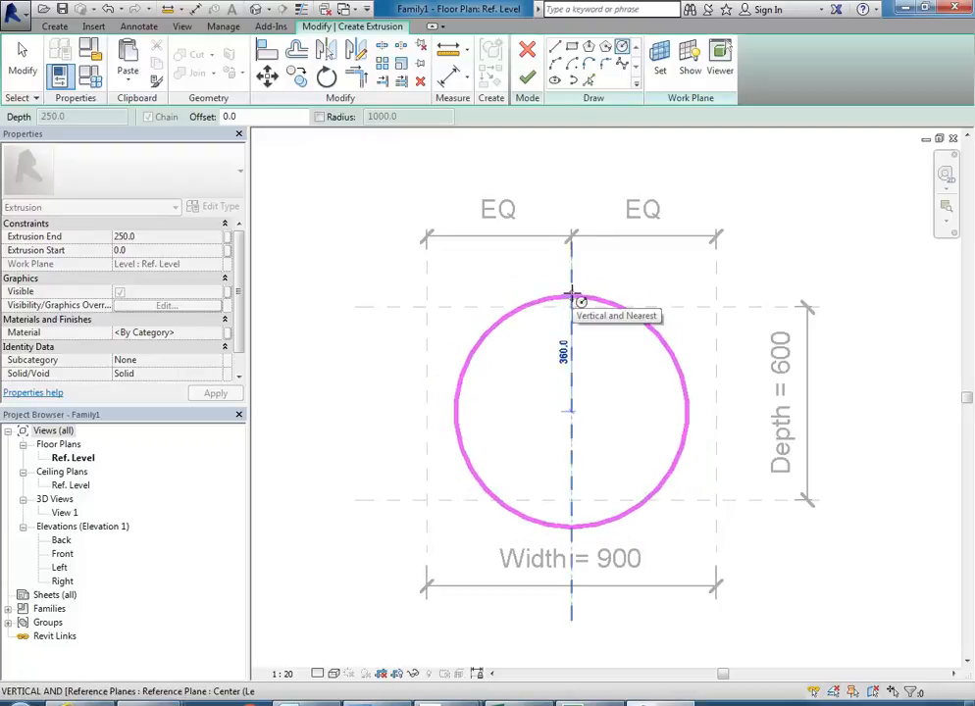
left_click(573, 297)
Set the sketched circle's radius to 500 mm and finish the extrusion
left_click(606, 362)
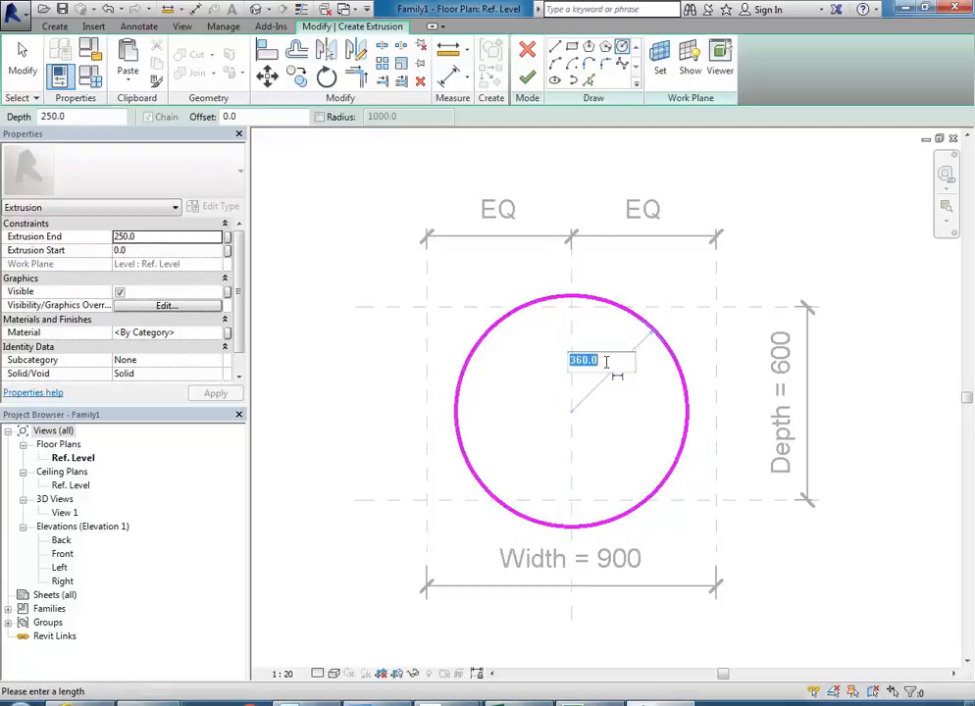
type("500")
key("Return")
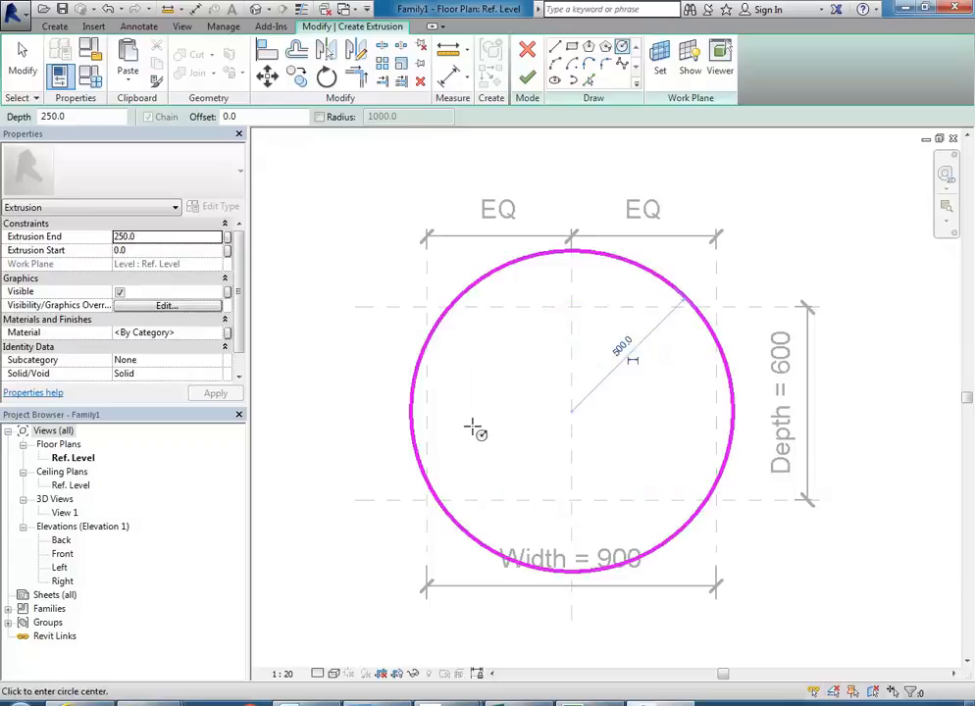
scroll(509, 432, "down", 2)
left_click(527, 78)
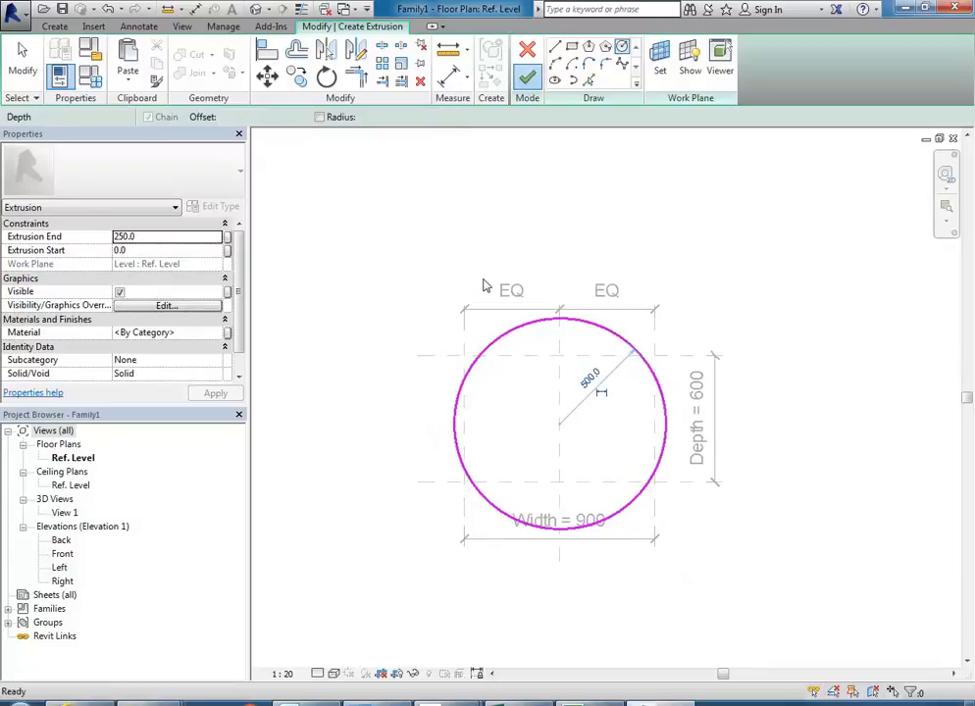
left_click(359, 339)
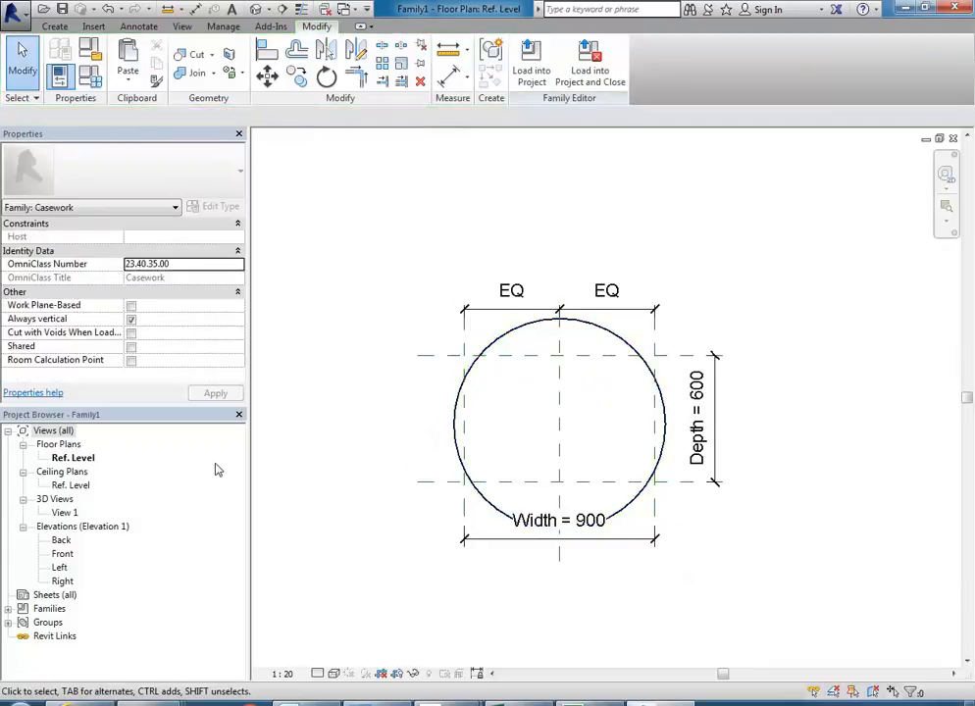
Open the 3D view View 1, fit the cylinder in it and view it from an angle above
double_click(64, 513)
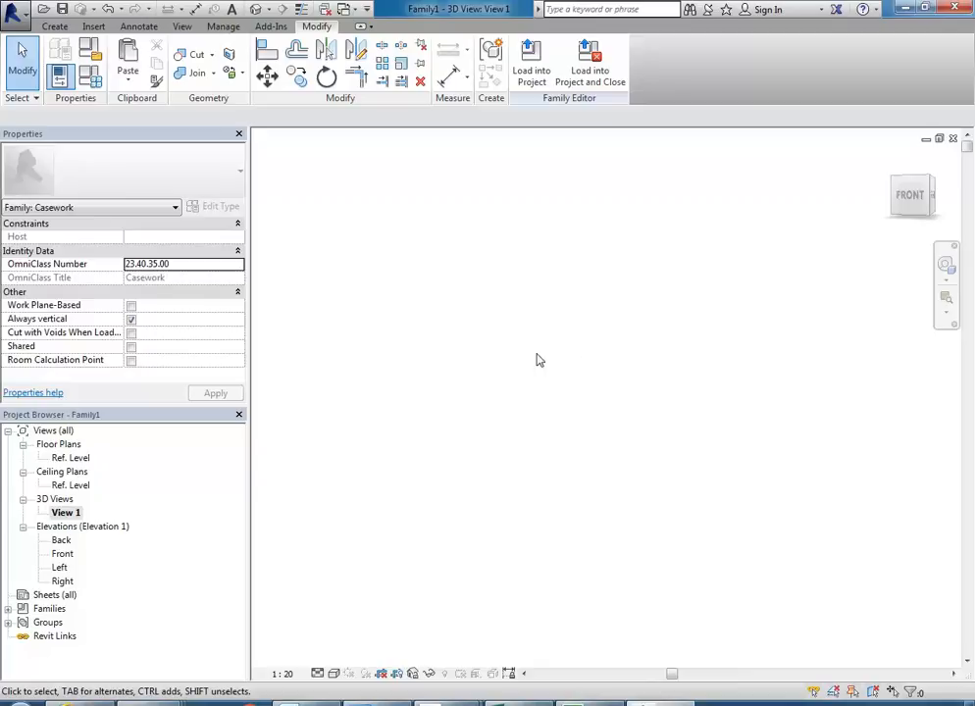
right_click(549, 302)
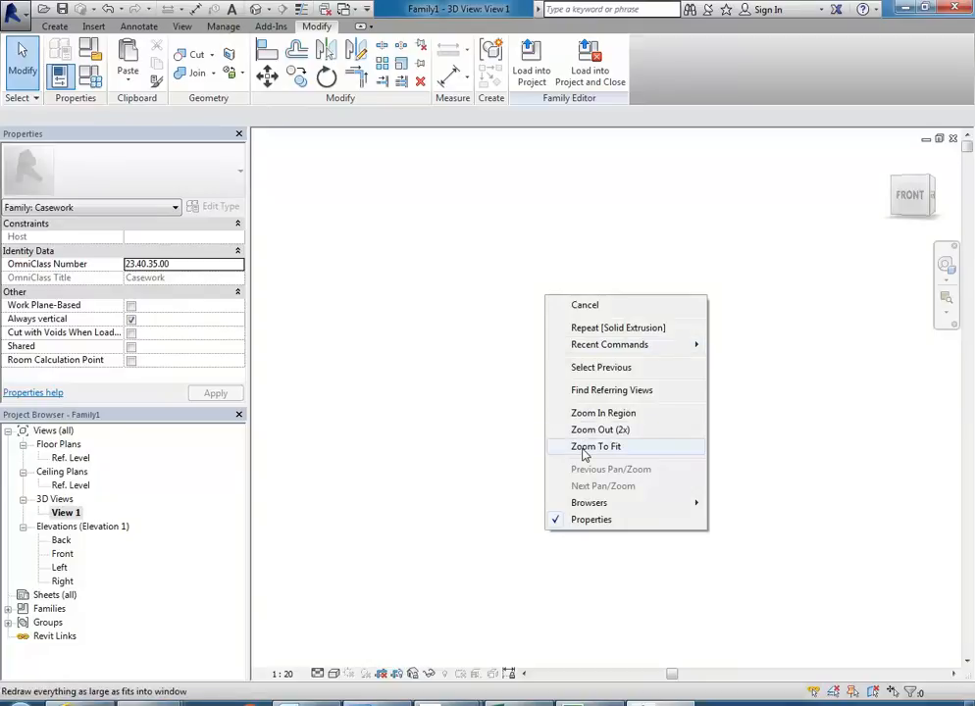
left_click(586, 447)
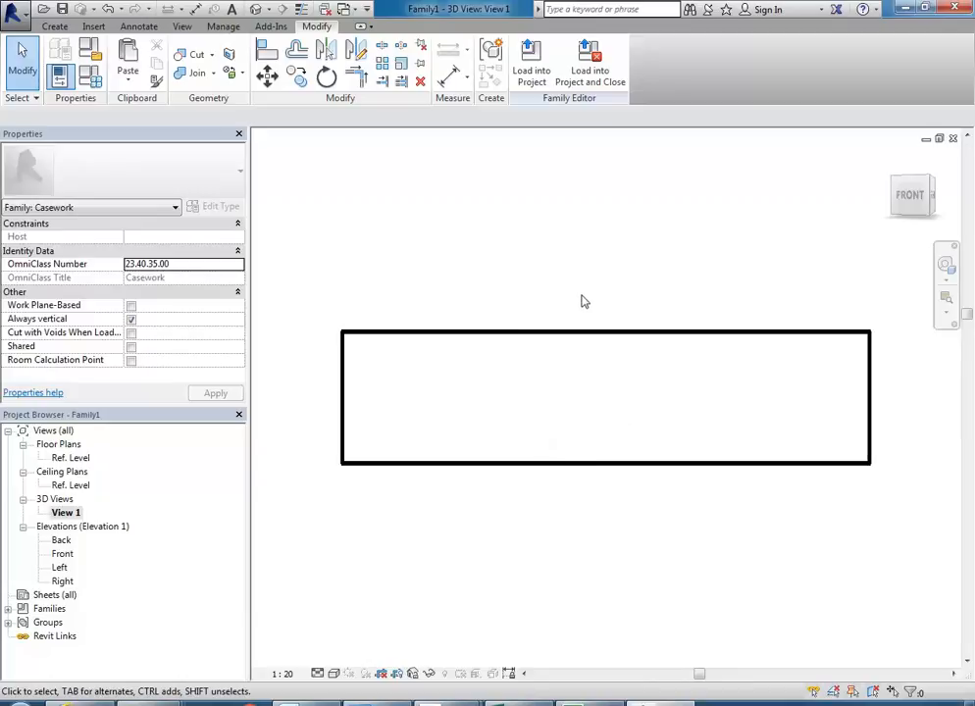
middle_click_drag(582, 301, 501, 416, "shift")
scroll(498, 451, "down", 2)
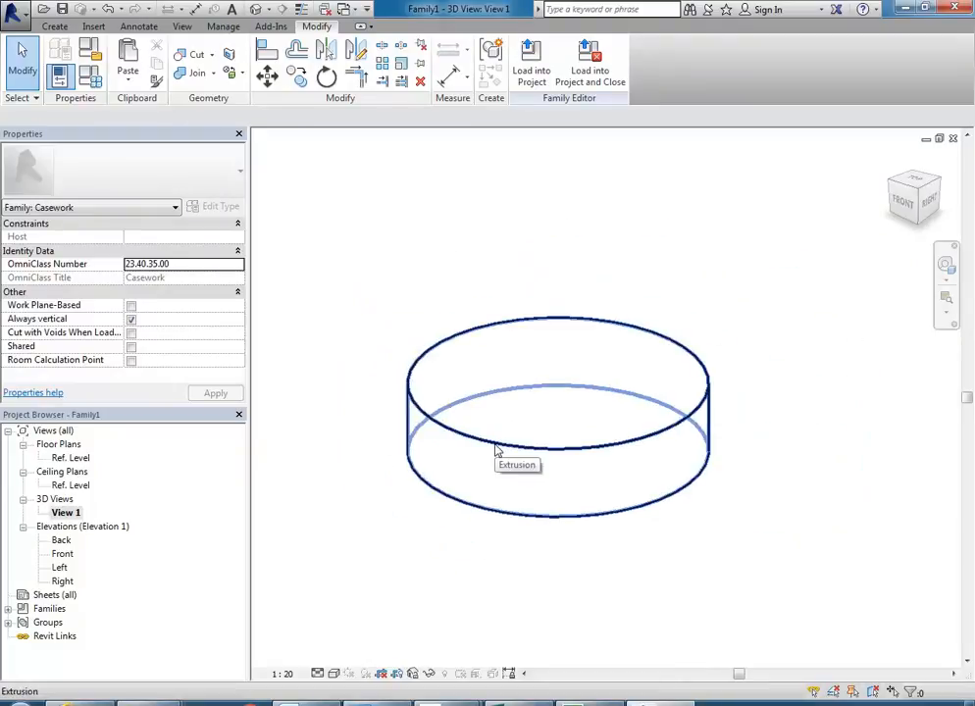
middle_click_drag(497, 450, 529, 444)
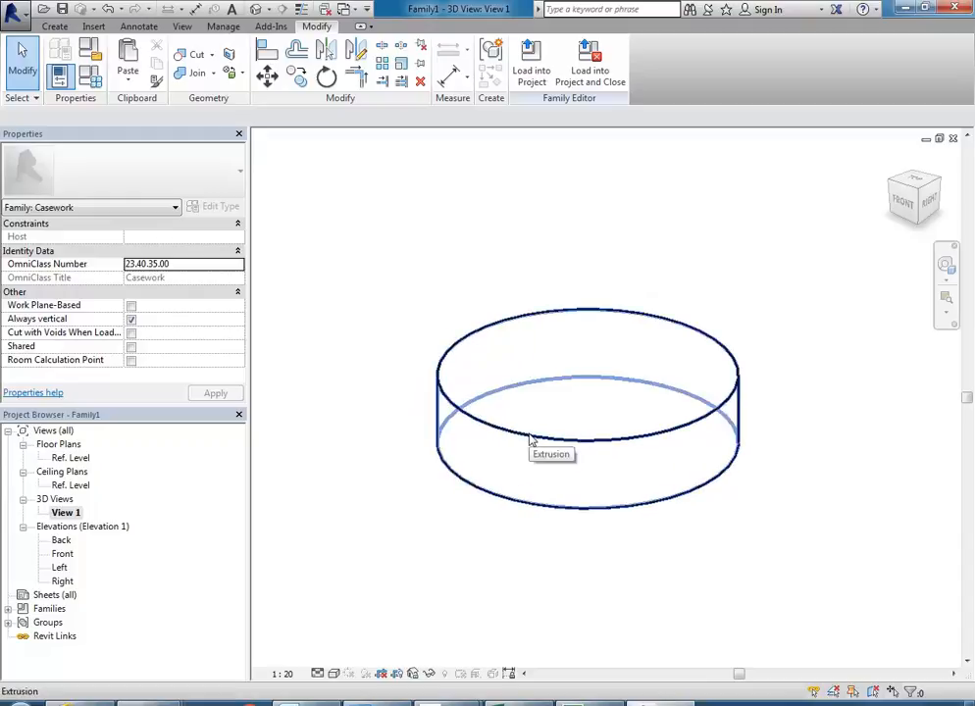
Set the cylinder's Extrusion End to 400 mm
left_click(548, 446)
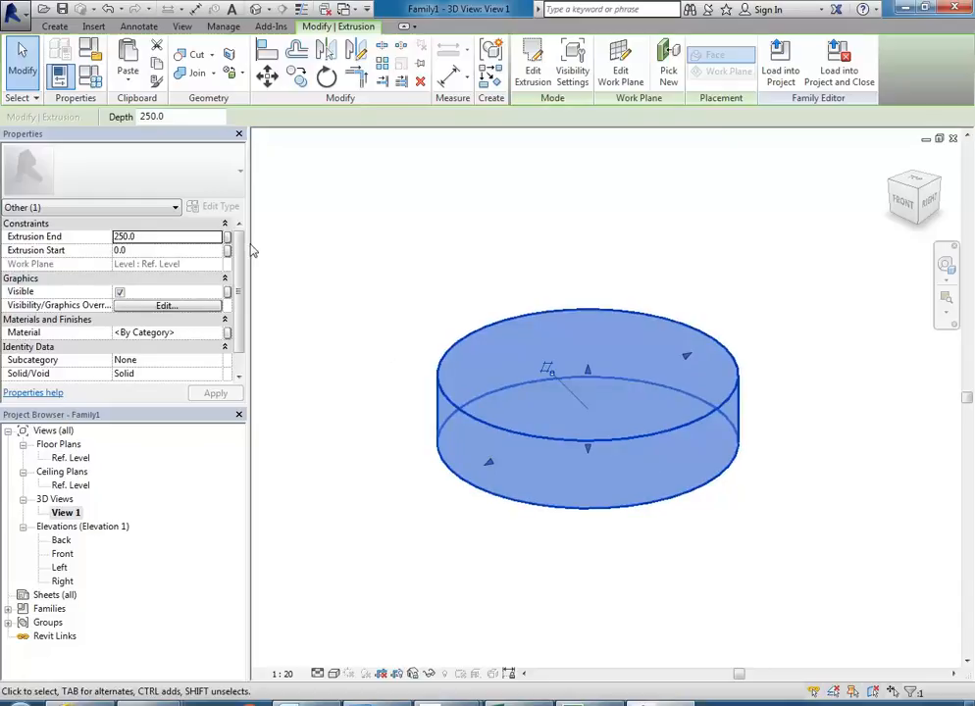
left_click(166, 237)
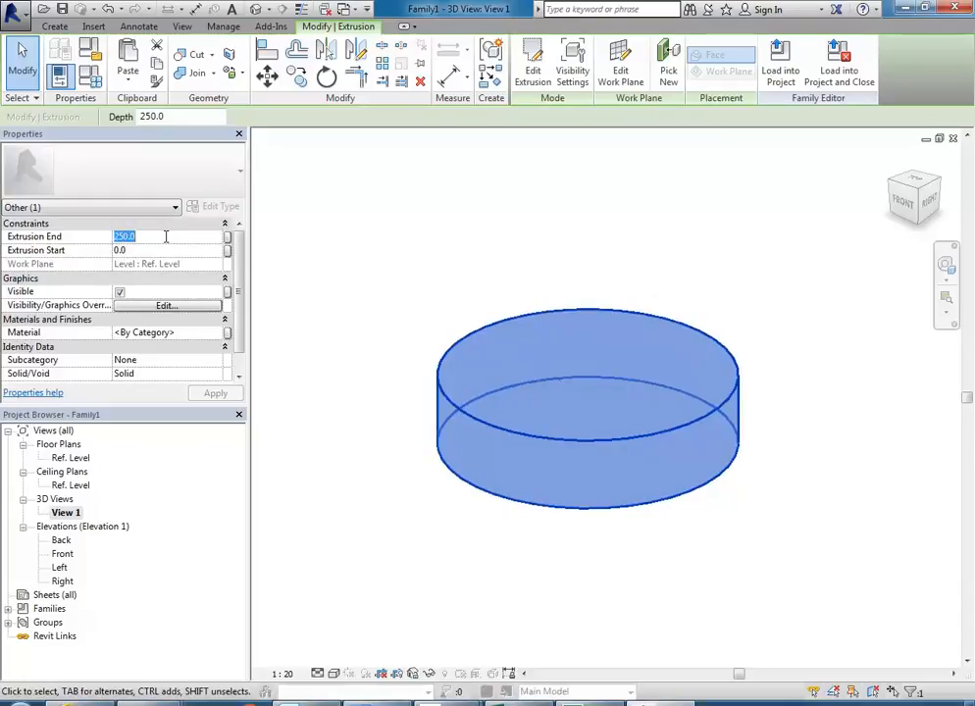
type("400")
key("Return")
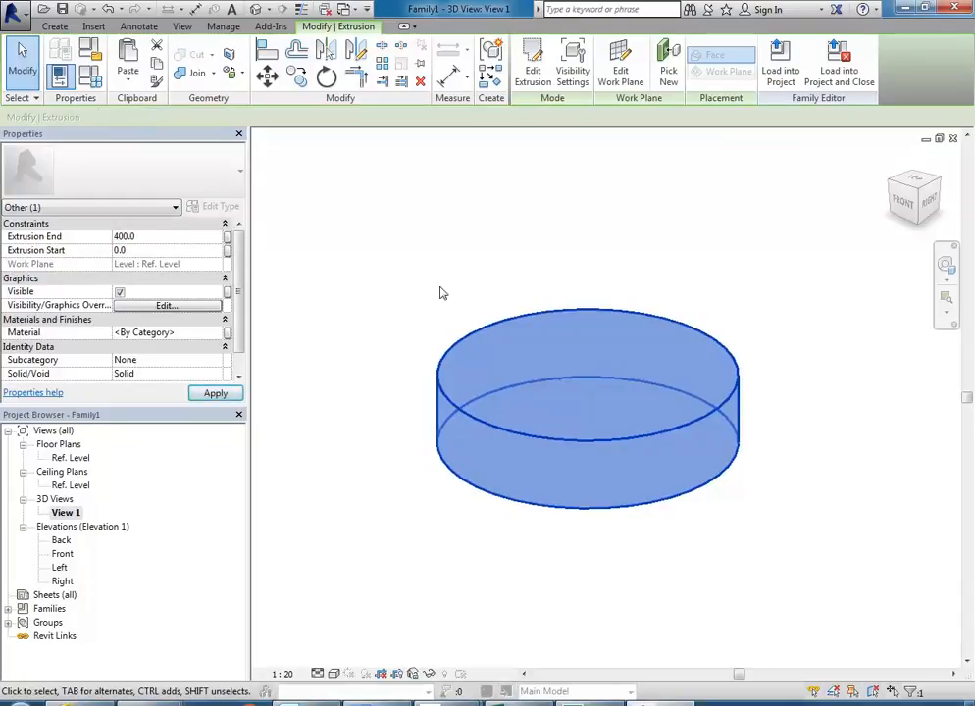
left_click(399, 285)
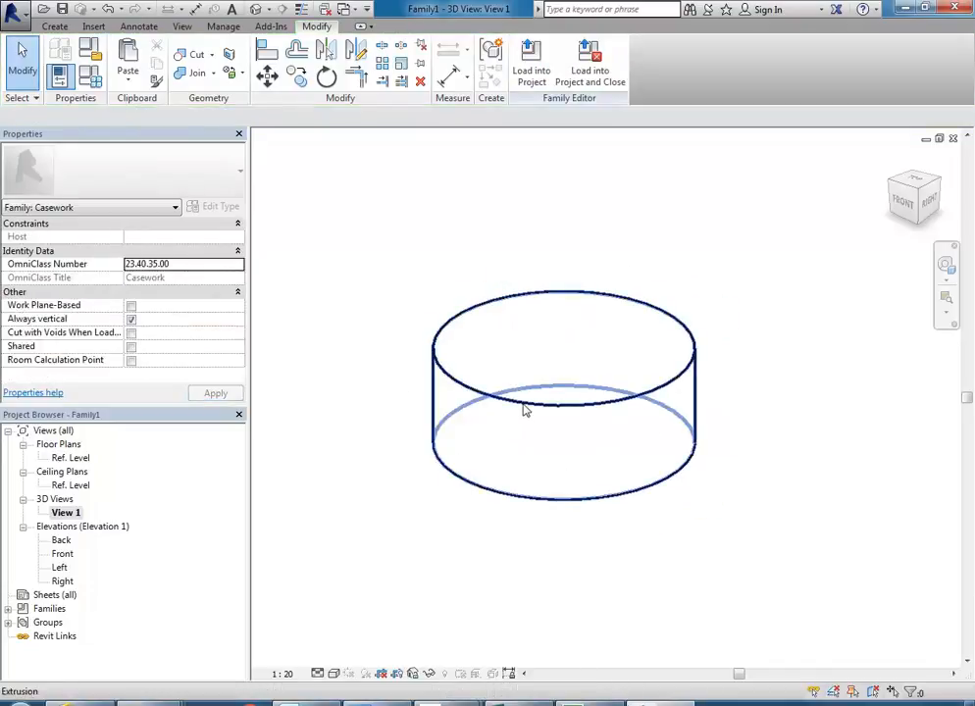
left_click(483, 458)
middle_click_drag(483, 458, 516, 509)
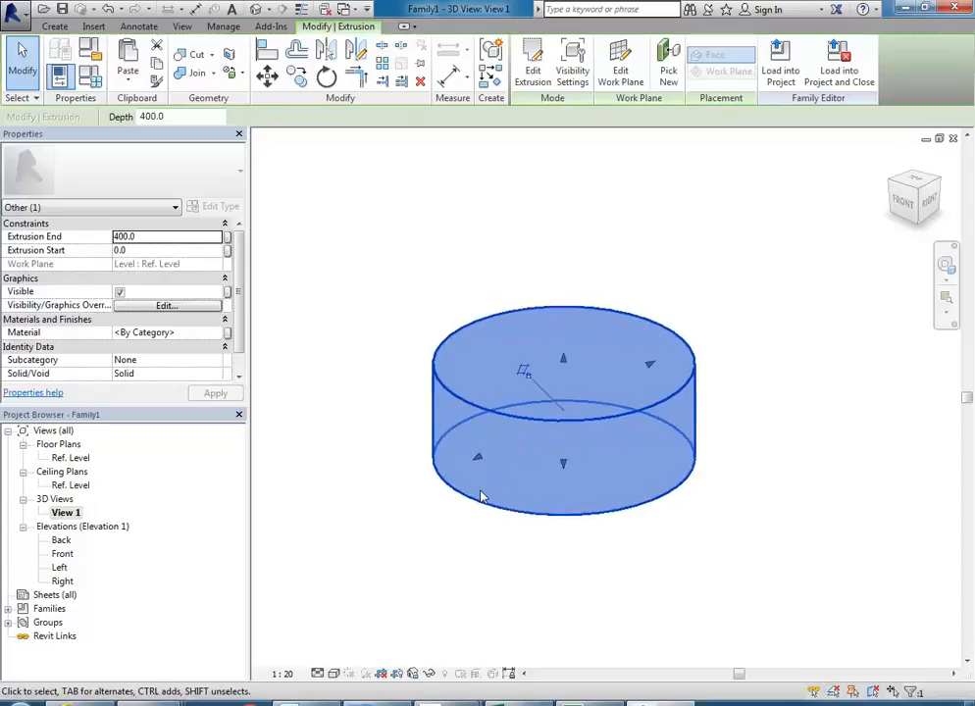
middle_click_drag(439, 525, 421, 528)
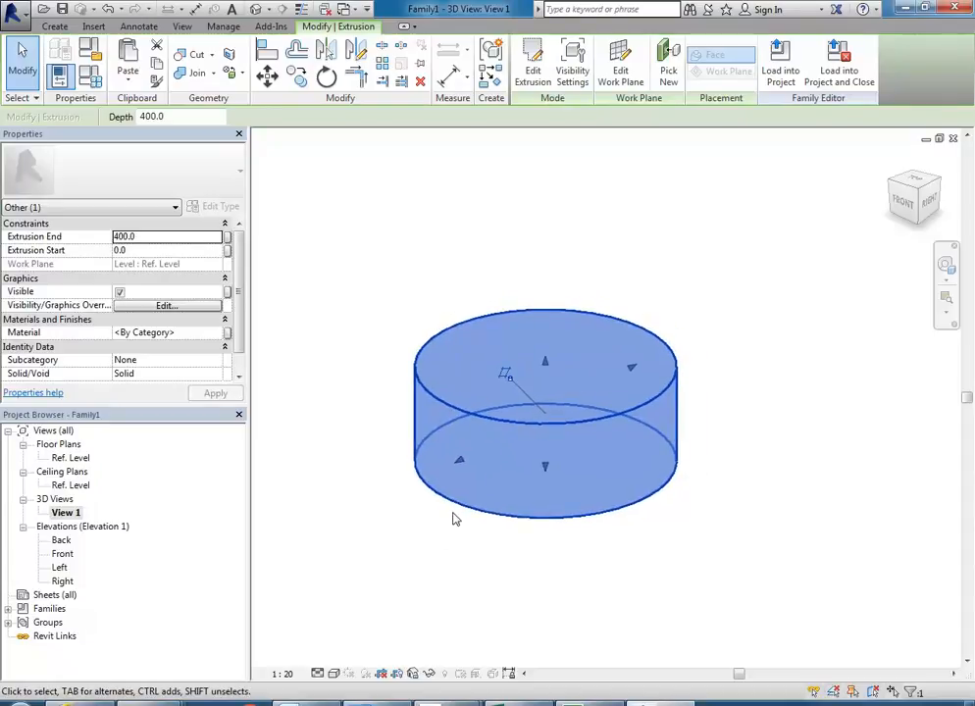
left_click(482, 524)
left_click(483, 518)
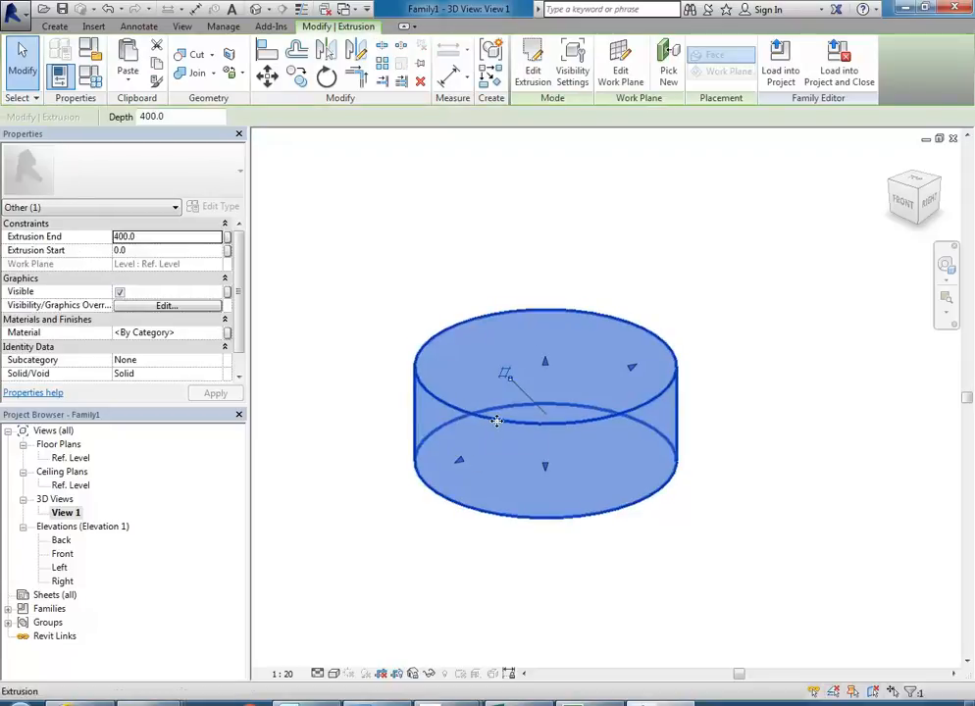
scroll(483, 411, "up", 1)
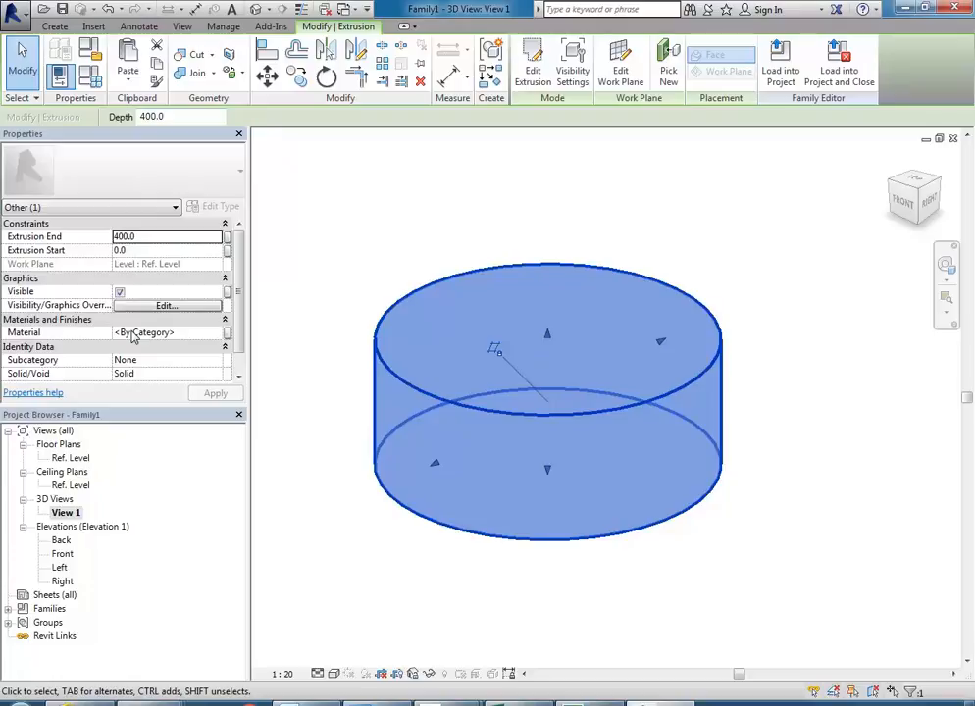
left_click(320, 277)
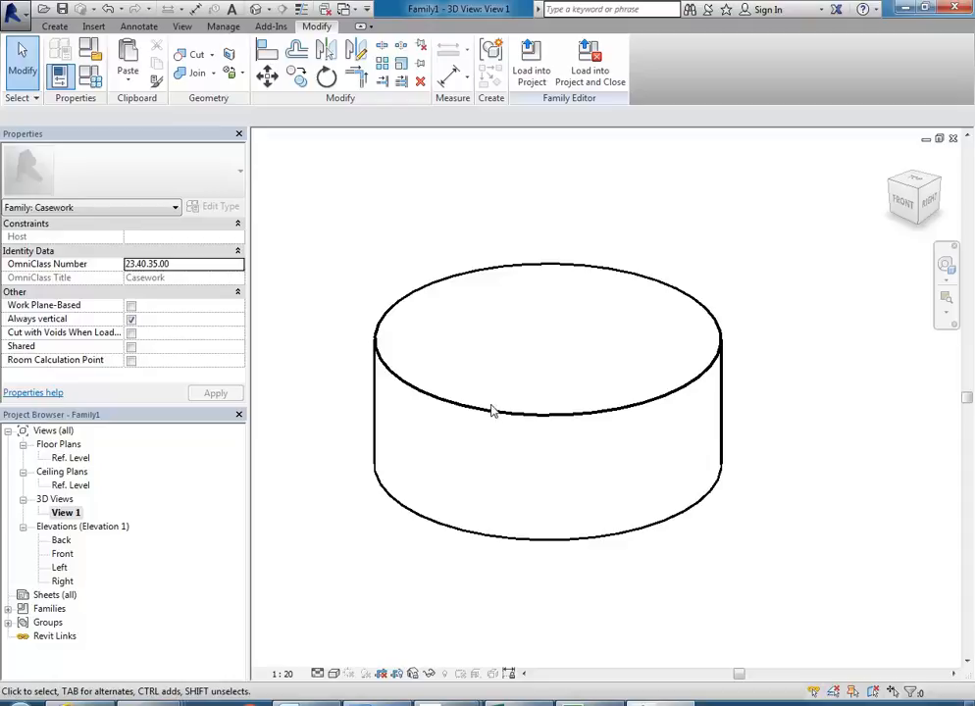
left_click(494, 417)
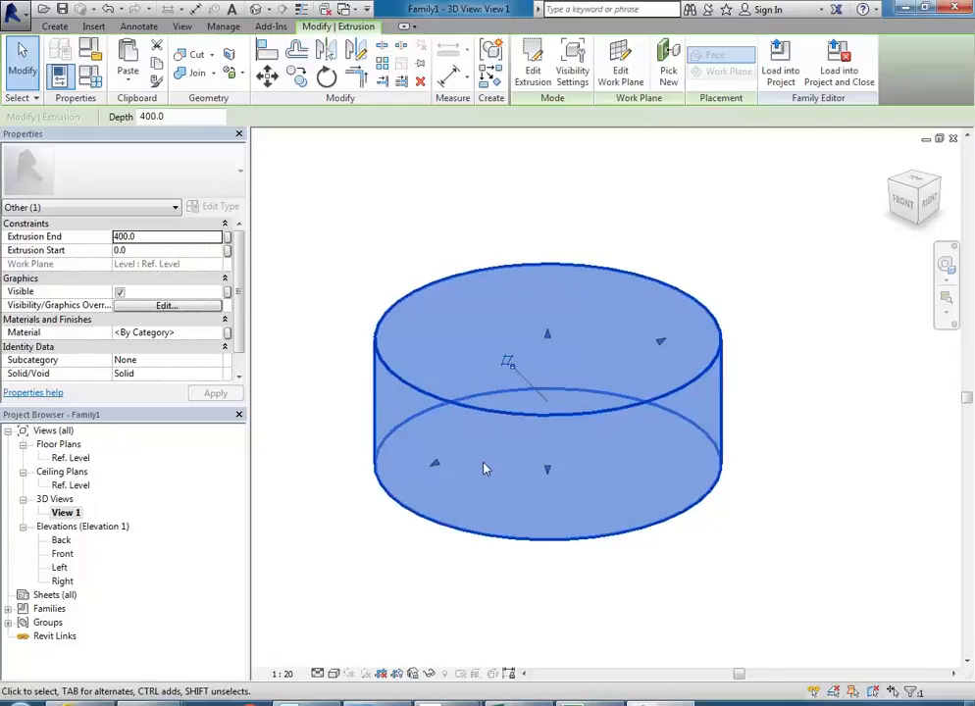
left_click(194, 332)
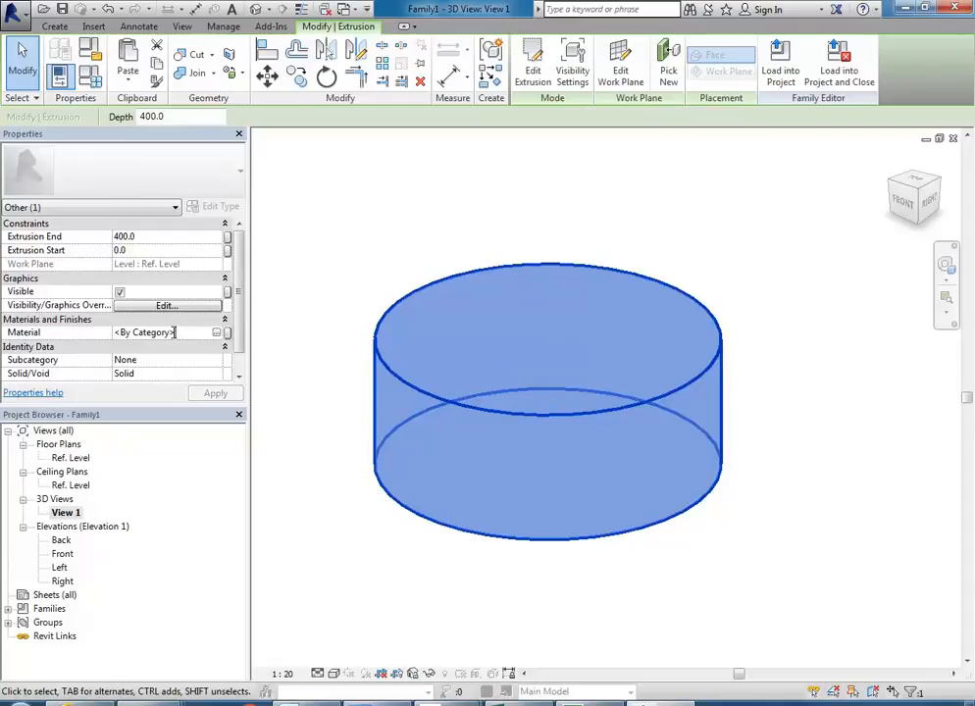
left_click(327, 343)
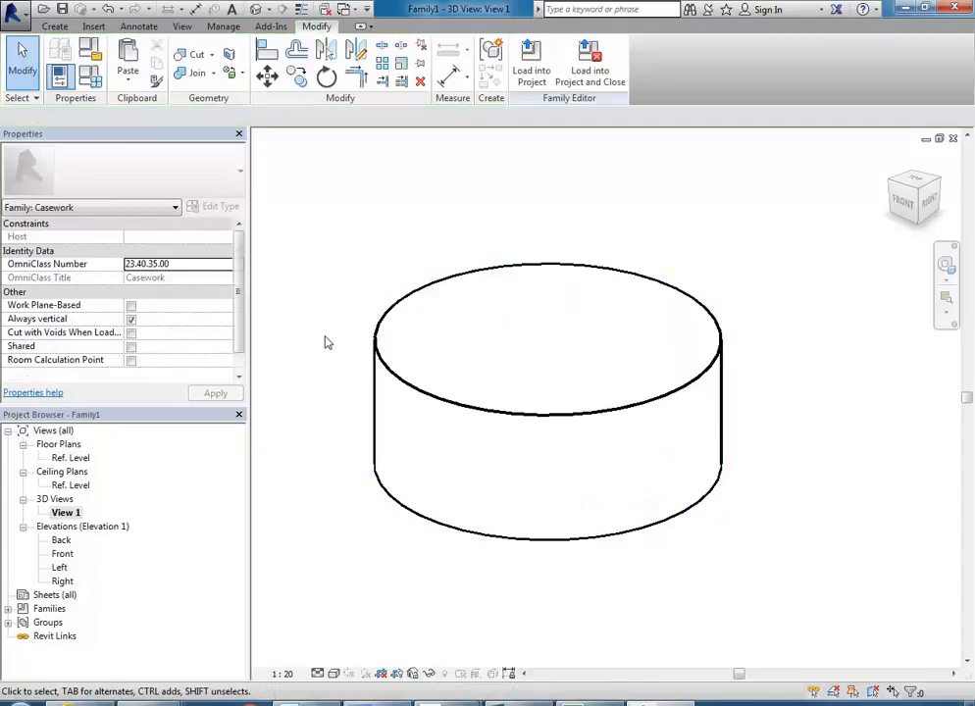
left_click(440, 408)
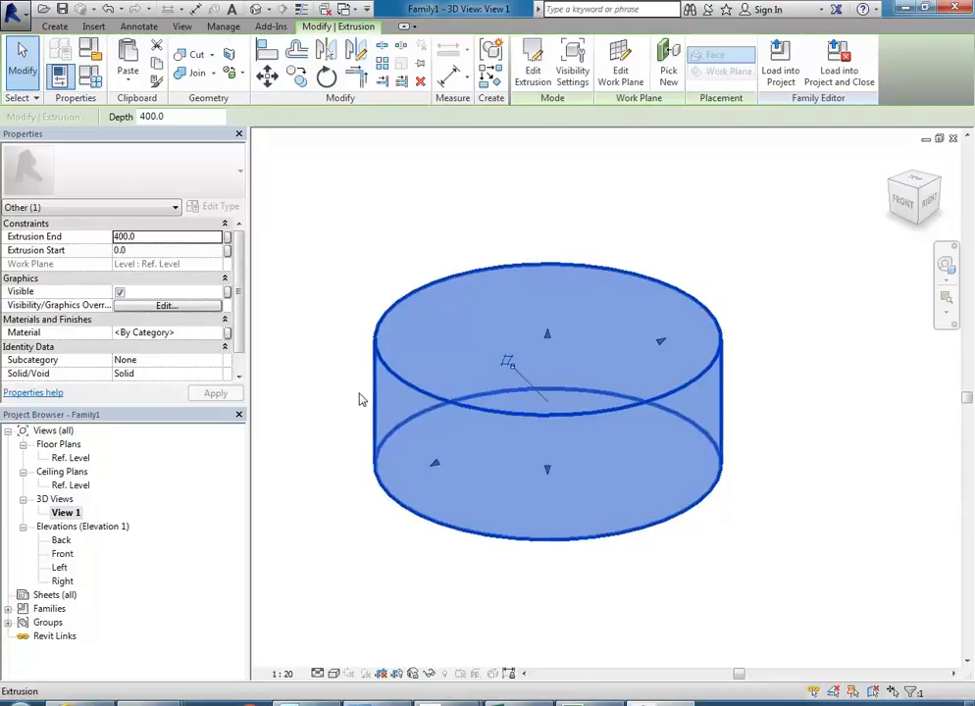
left_click(317, 402)
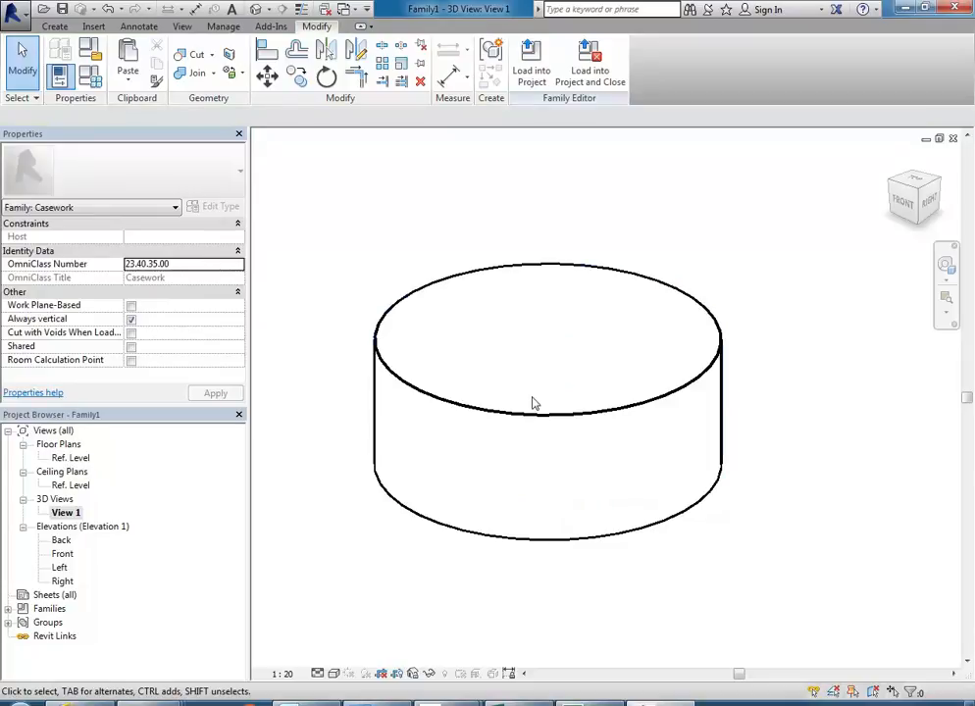
Open the Material Browser for the cylinder's Material property
left_click(410, 384)
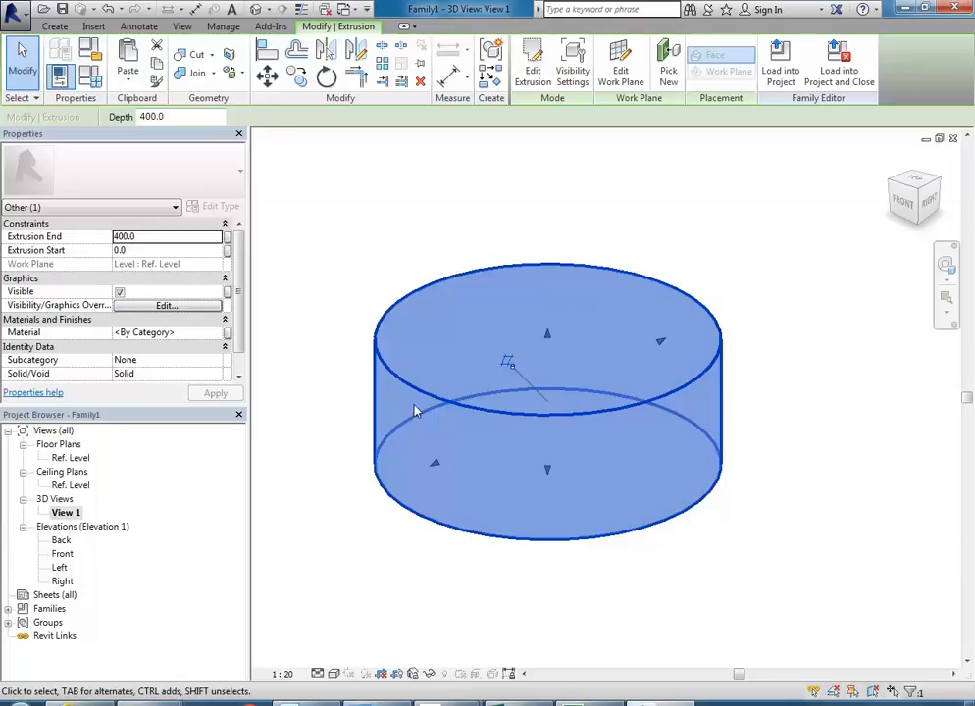
left_click(186, 333)
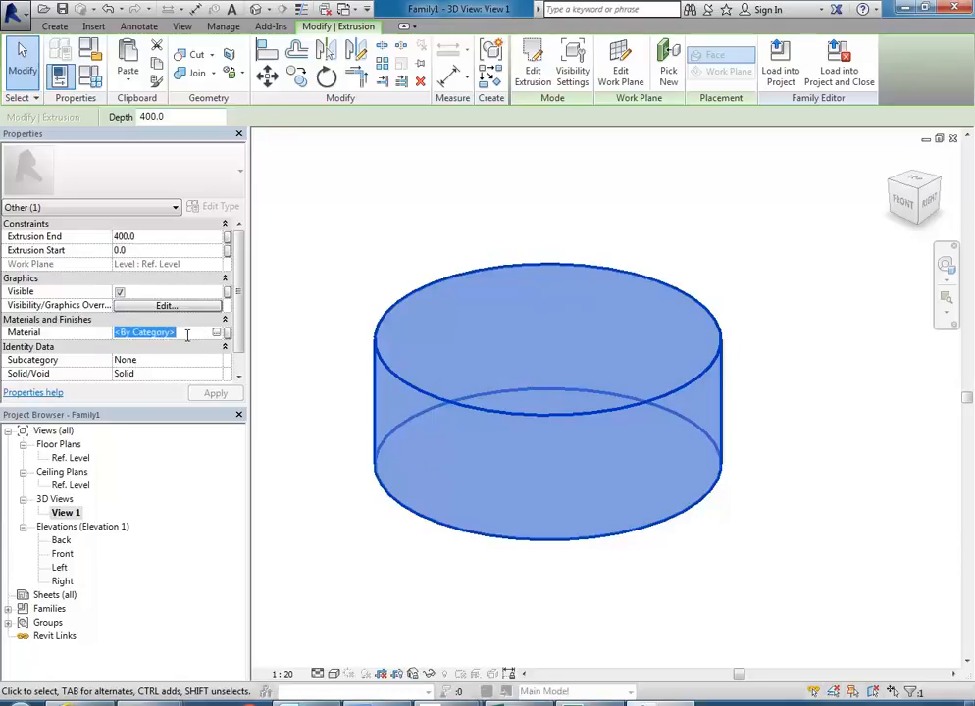
left_click(186, 334)
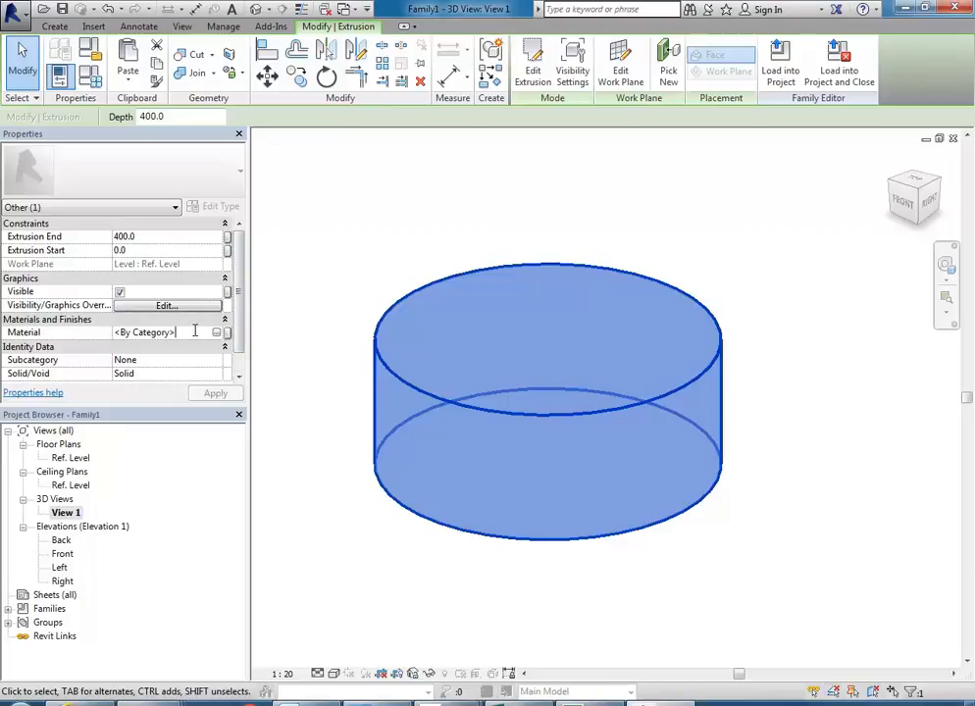
left_click(216, 335)
left_click(217, 334)
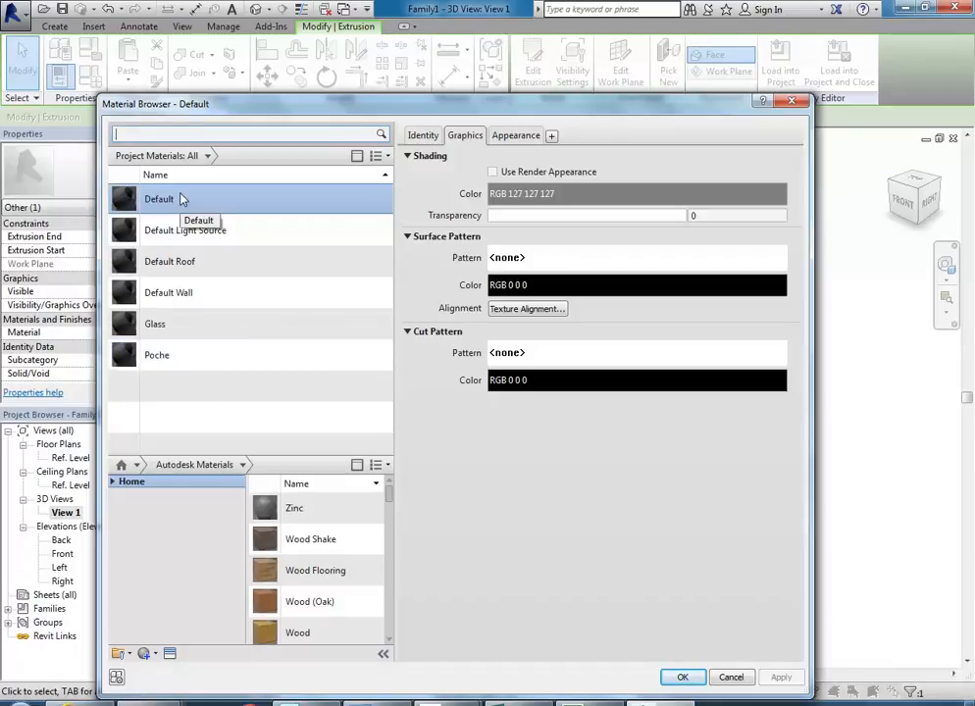
Add the Wood material from the Wood category of the Autodesk Materials library to the project materials
left_click_drag(272, 114, 248, 81)
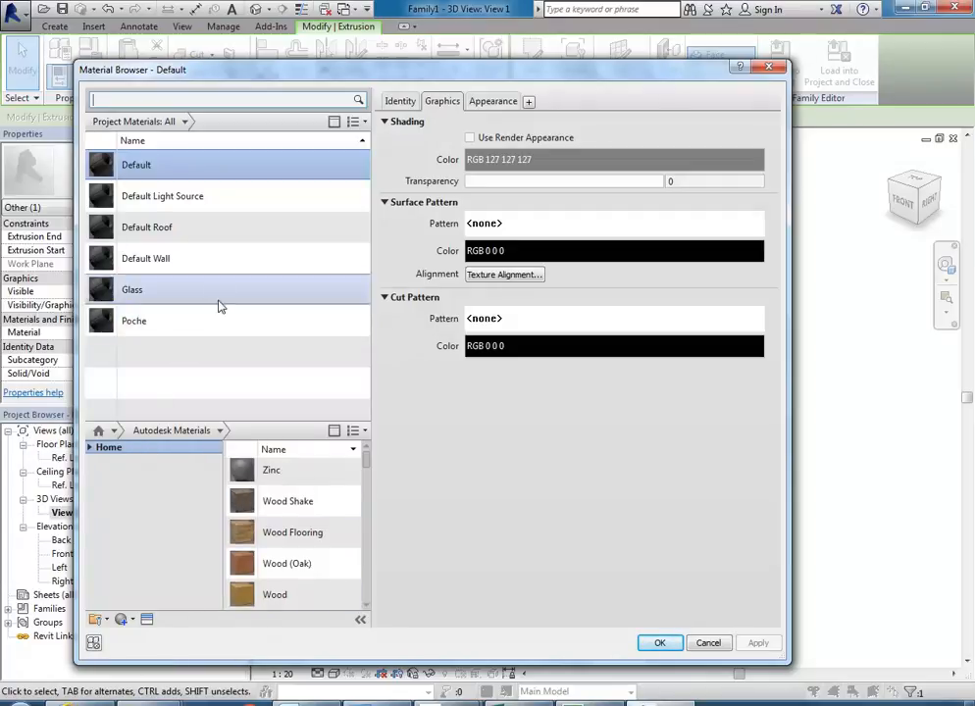
left_click(335, 123)
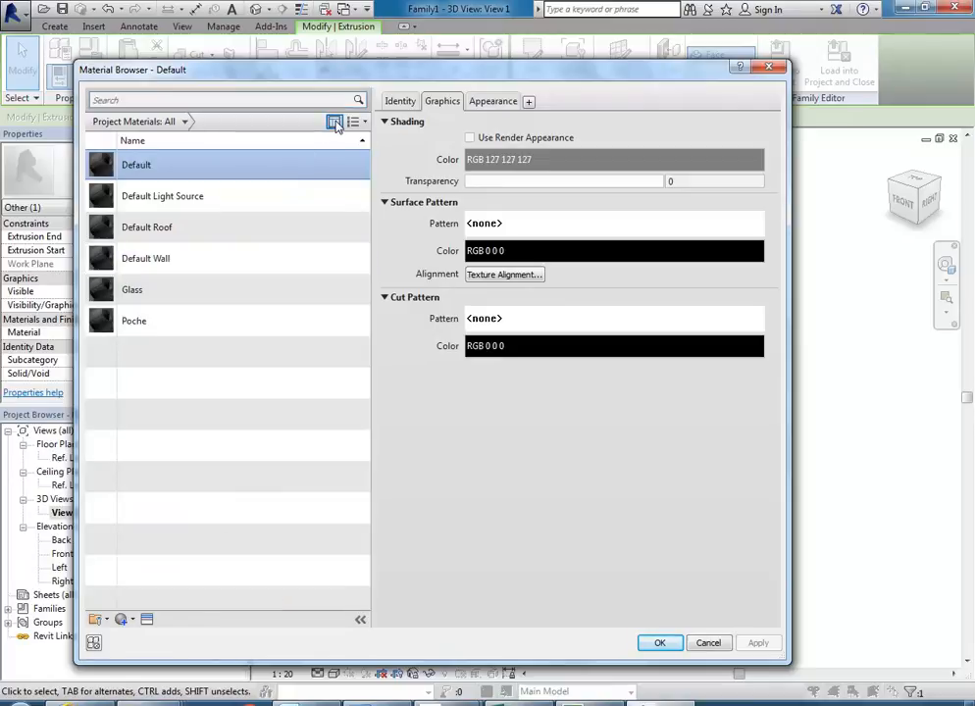
left_click(334, 123)
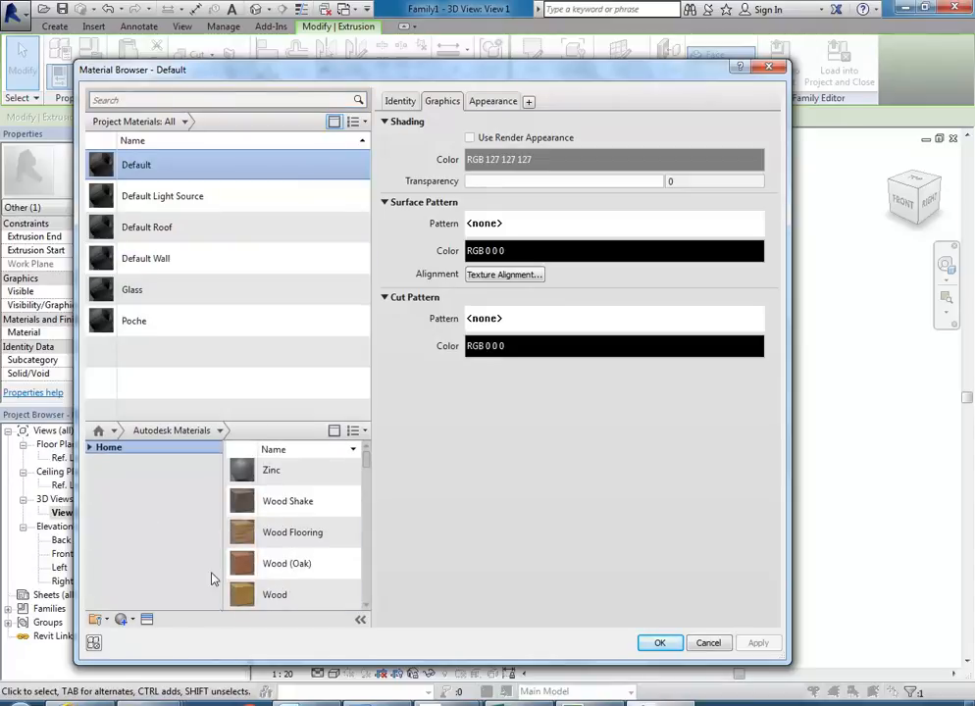
left_click(90, 448)
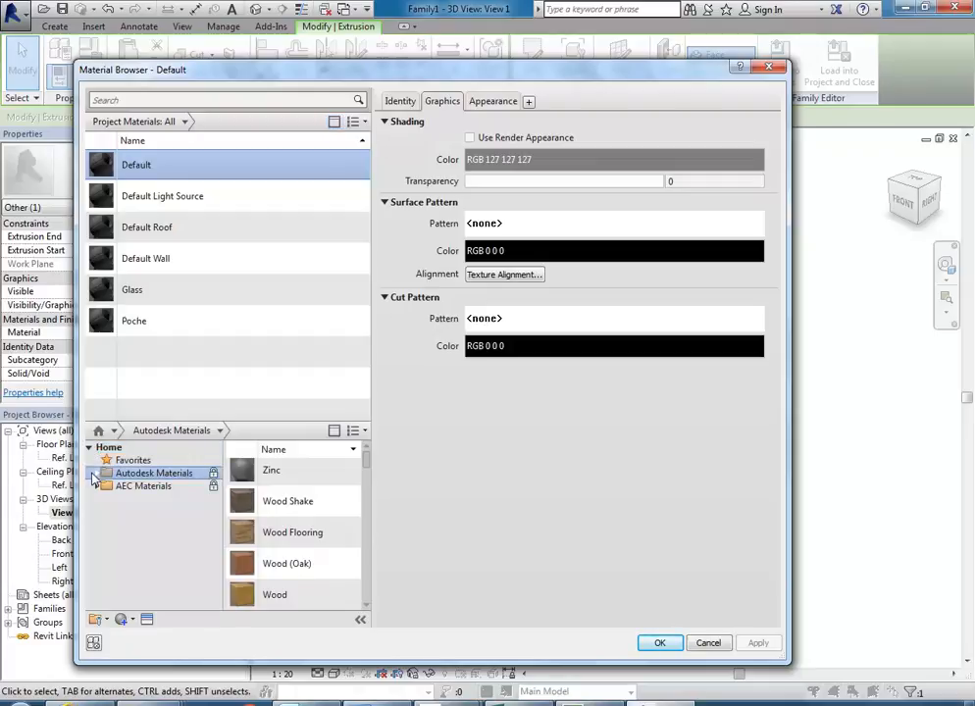
left_click(96, 474)
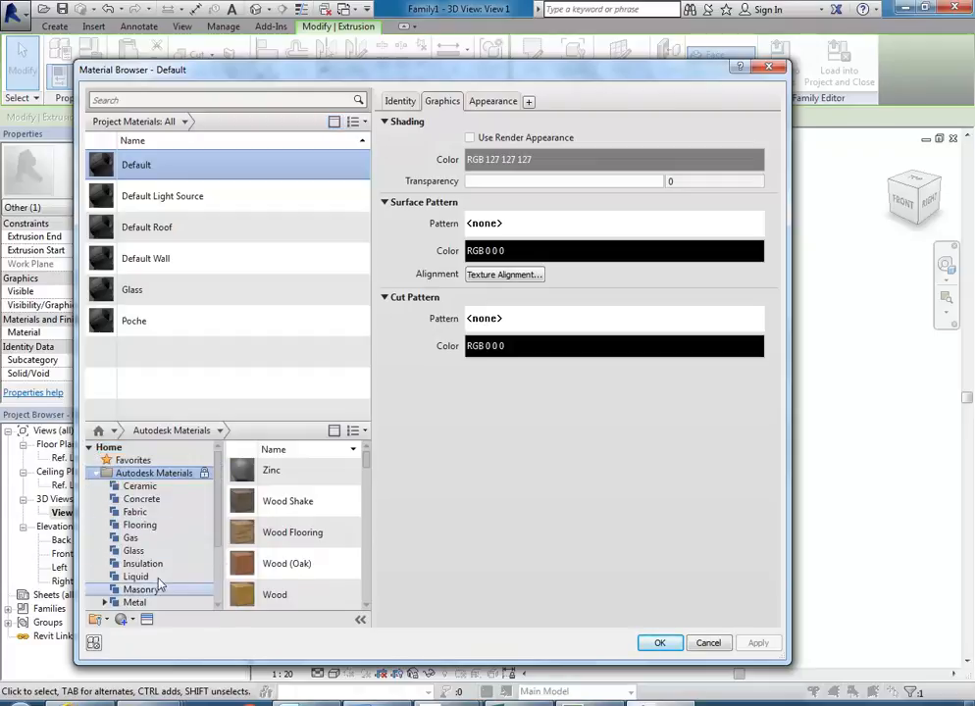
left_click_drag(216, 480, 219, 545)
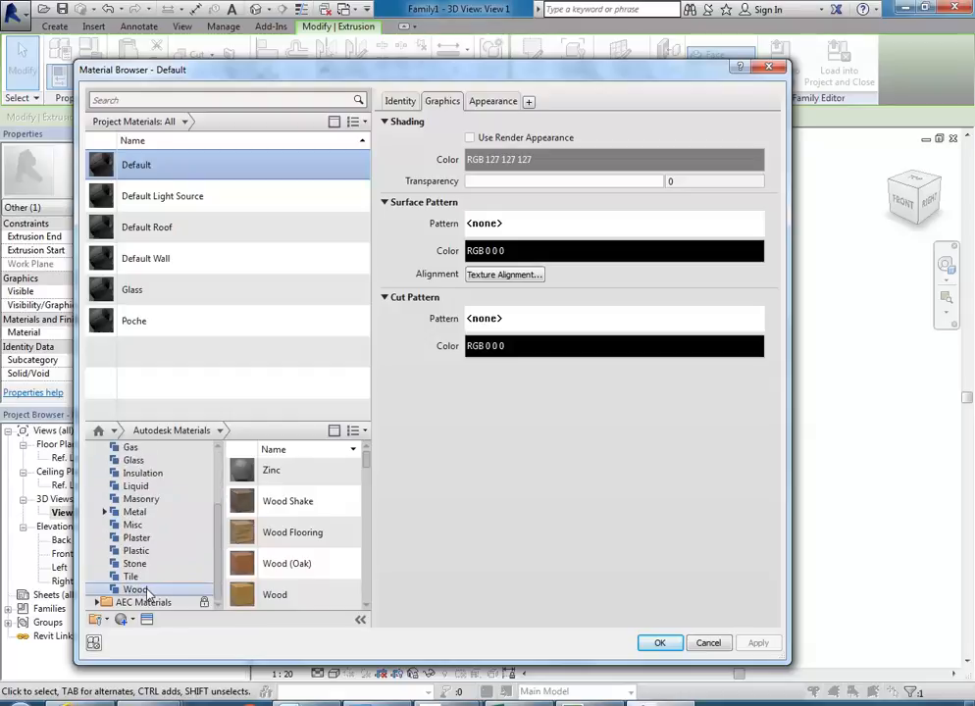
left_click(181, 587)
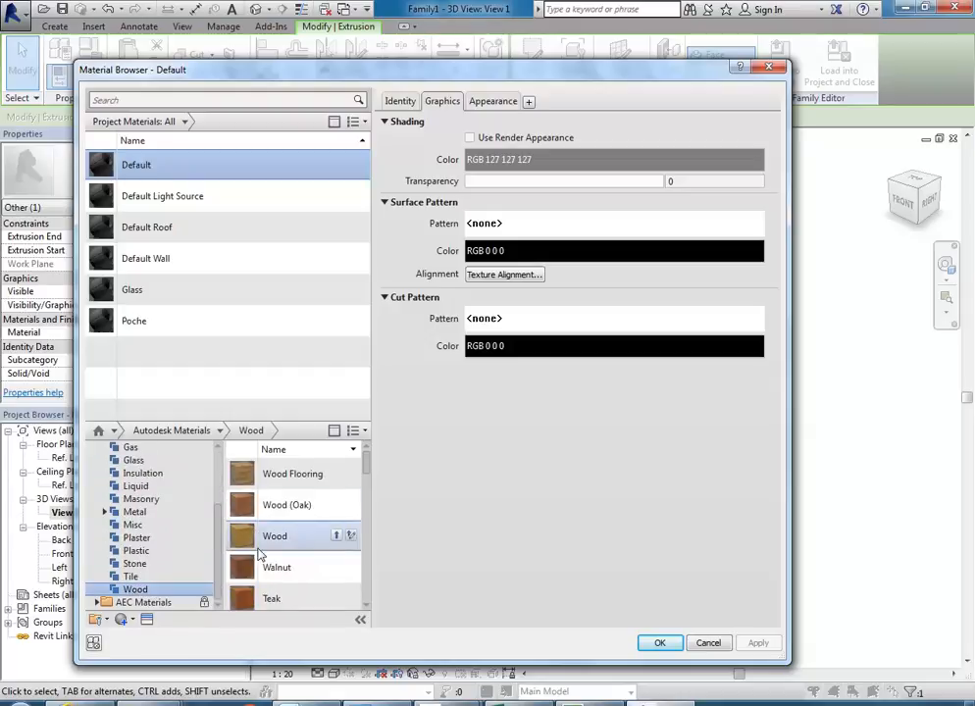
left_click(336, 536)
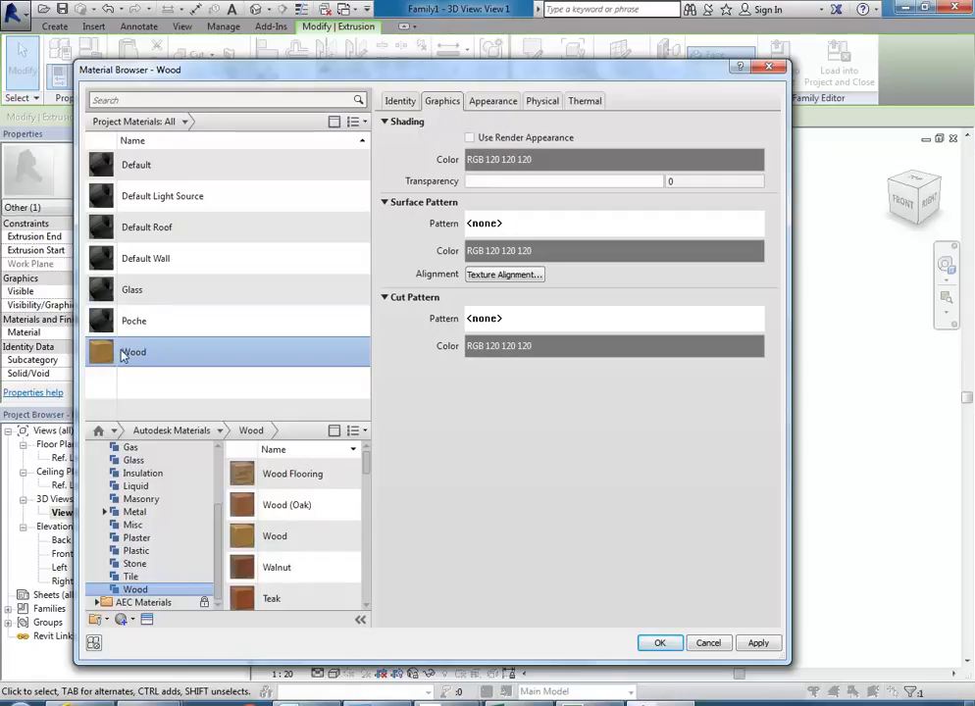
Set the Wood material's shading color to RGB 255 157 111 and apply the material to the cylinder
left_click(493, 100)
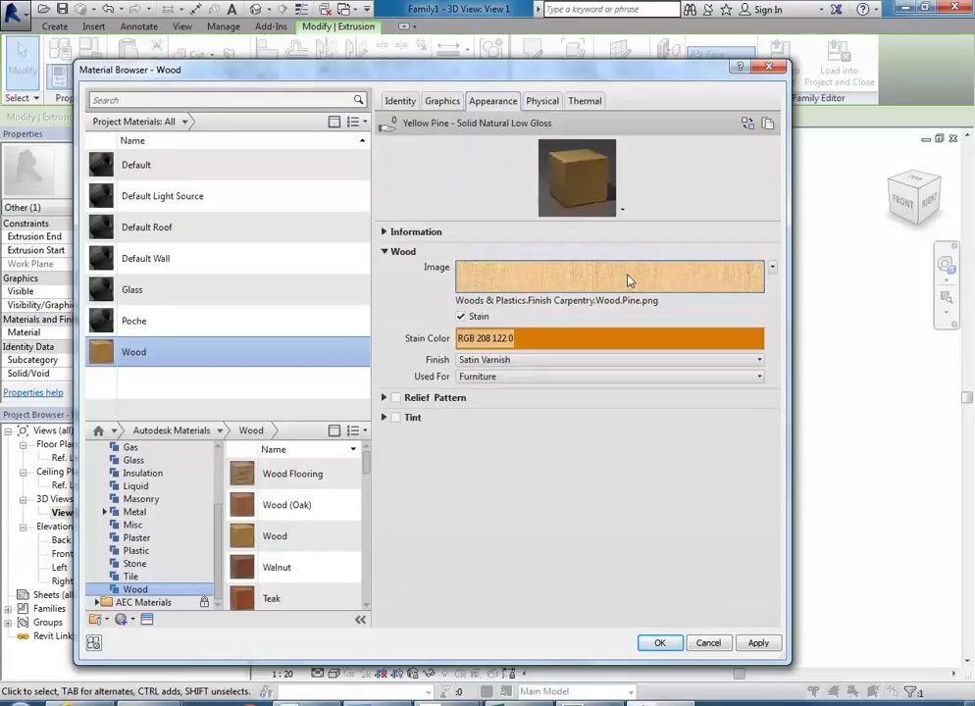
left_click(441, 101)
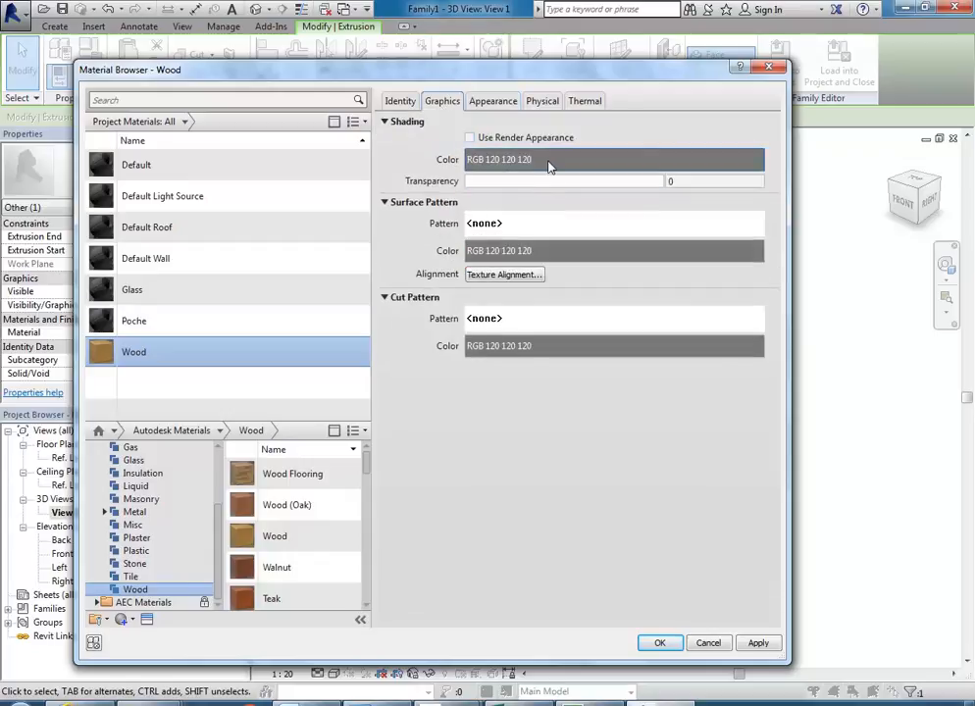
left_click(550, 169)
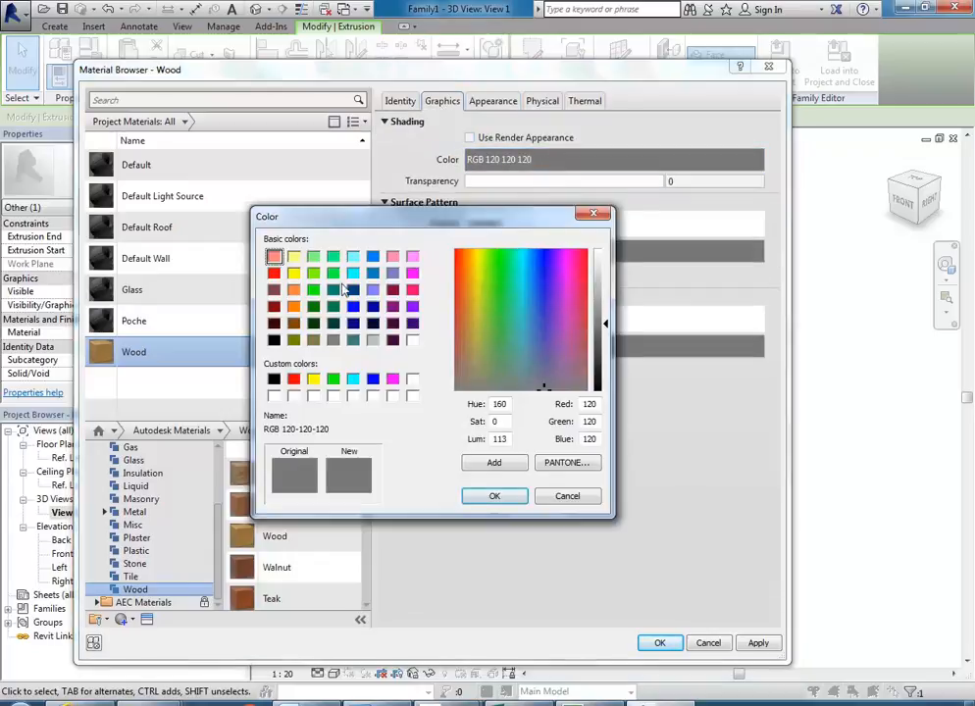
left_click(293, 289)
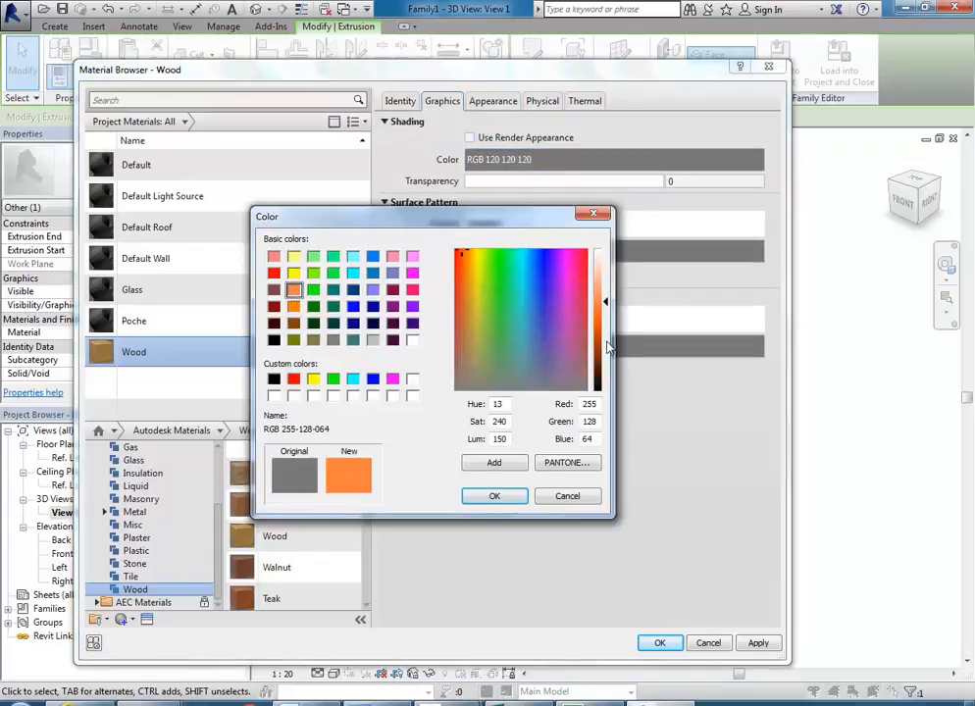
left_click_drag(607, 304, 608, 296)
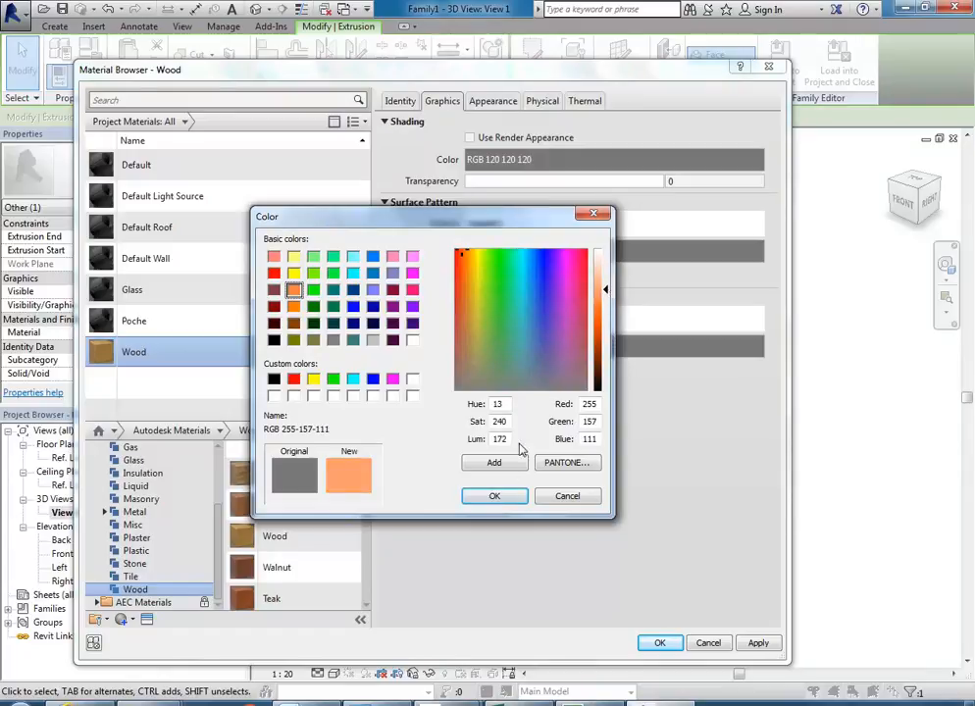
left_click(494, 495)
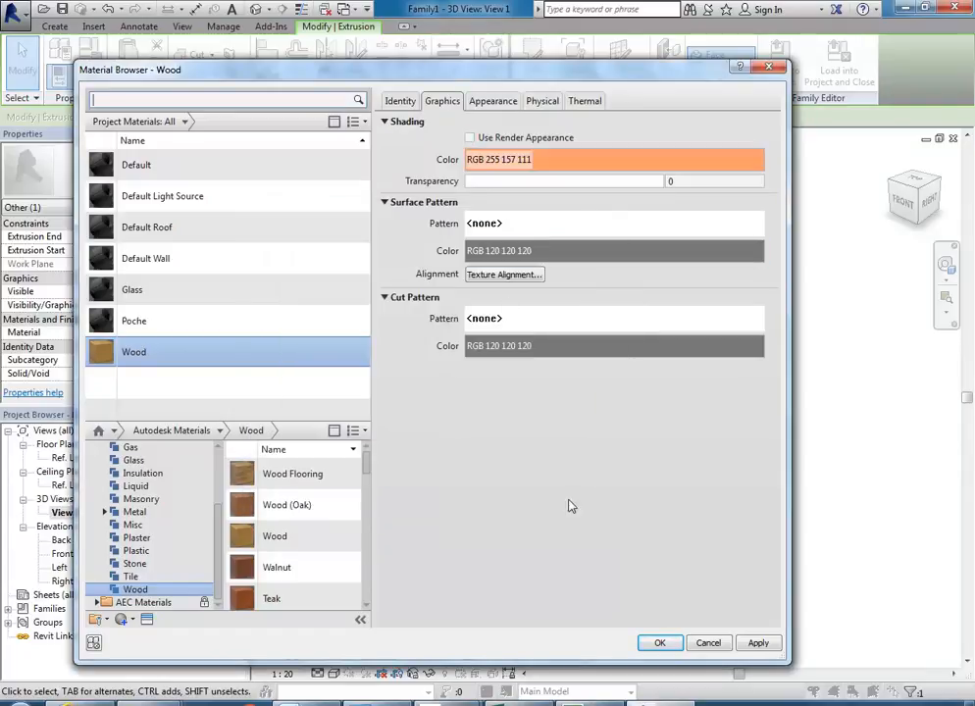
left_click(663, 646)
Deselect the cylinder and display the 3D view in the Shaded visual style
left_click(484, 537)
left_click(334, 674)
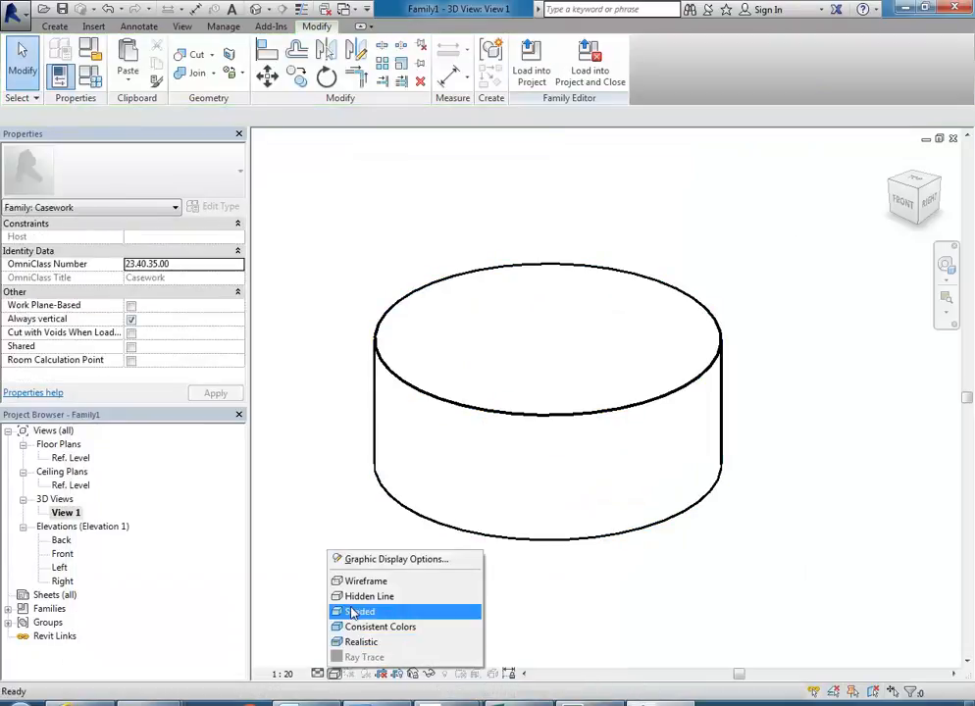
left_click(354, 612)
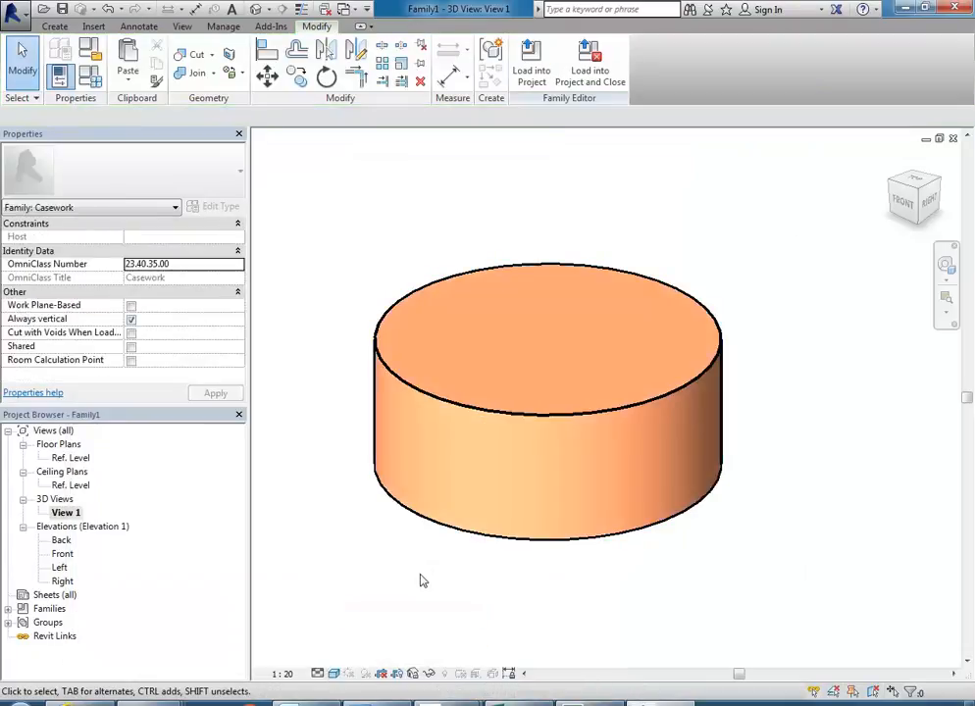
middle_click_drag(318, 380, 344, 370)
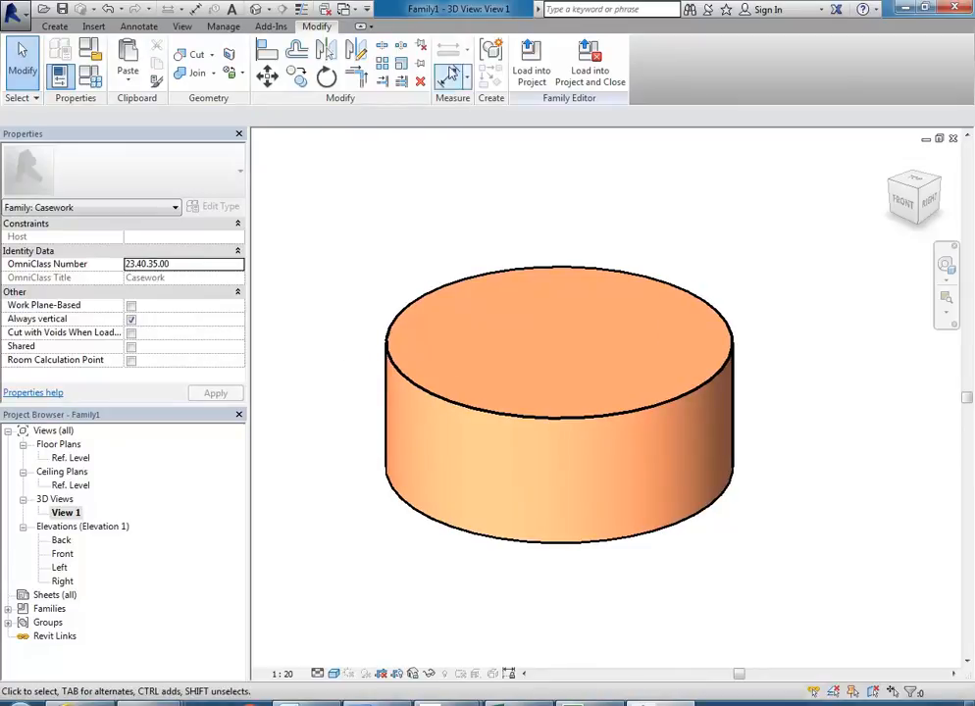
Save the family as Circular Seat in the BD2 Vis Com 3 folder on the home drive
left_click(17, 9)
mouse_move(11, 189)
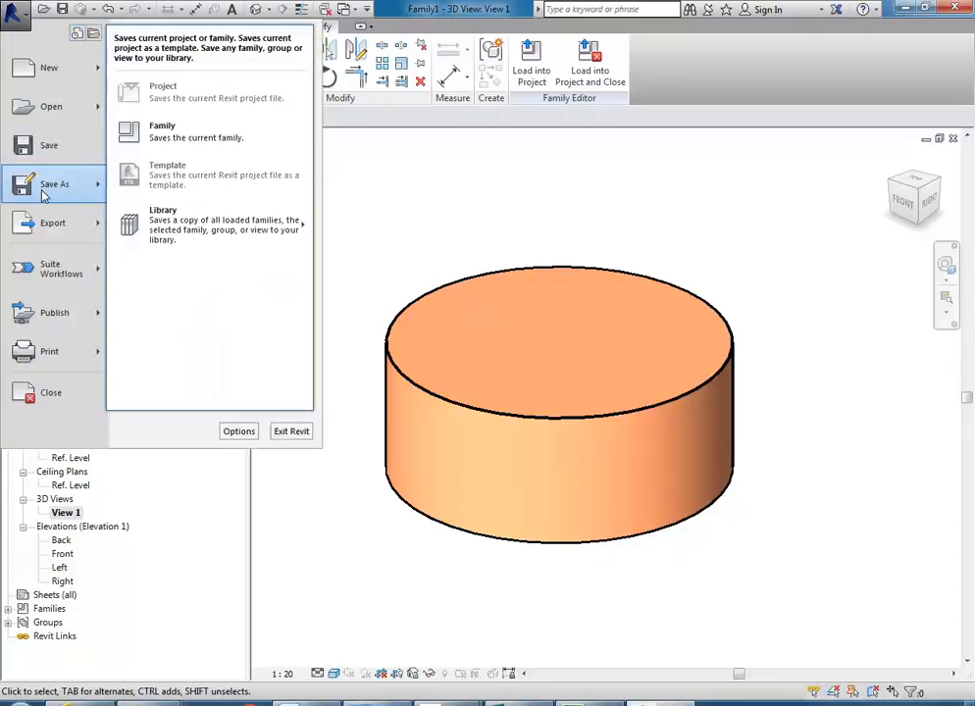
left_click(184, 138)
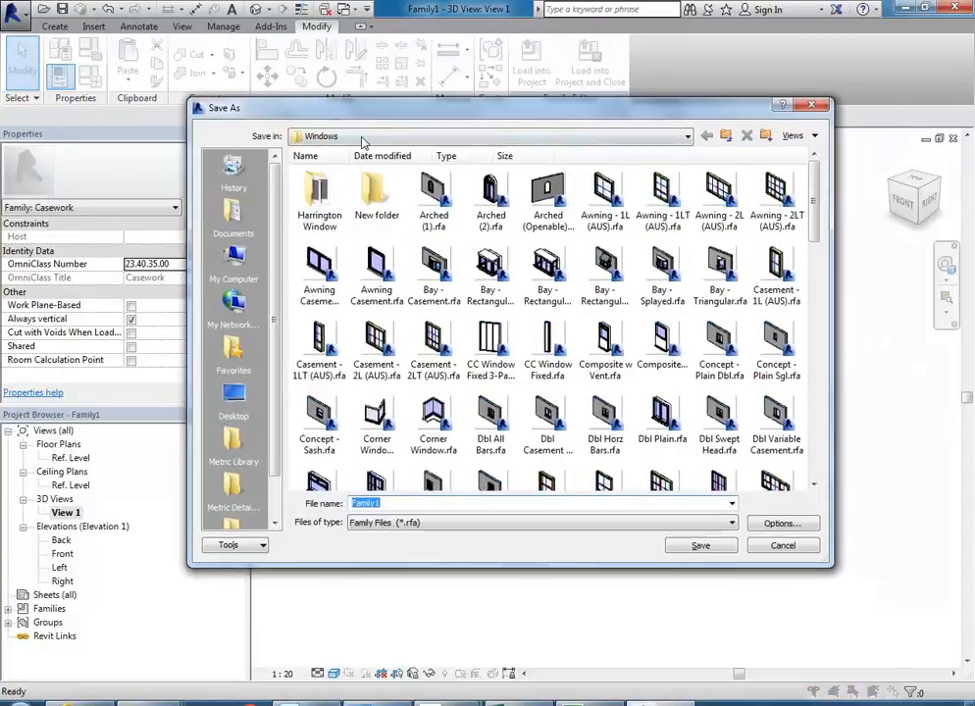
left_click(363, 137)
left_click(344, 361)
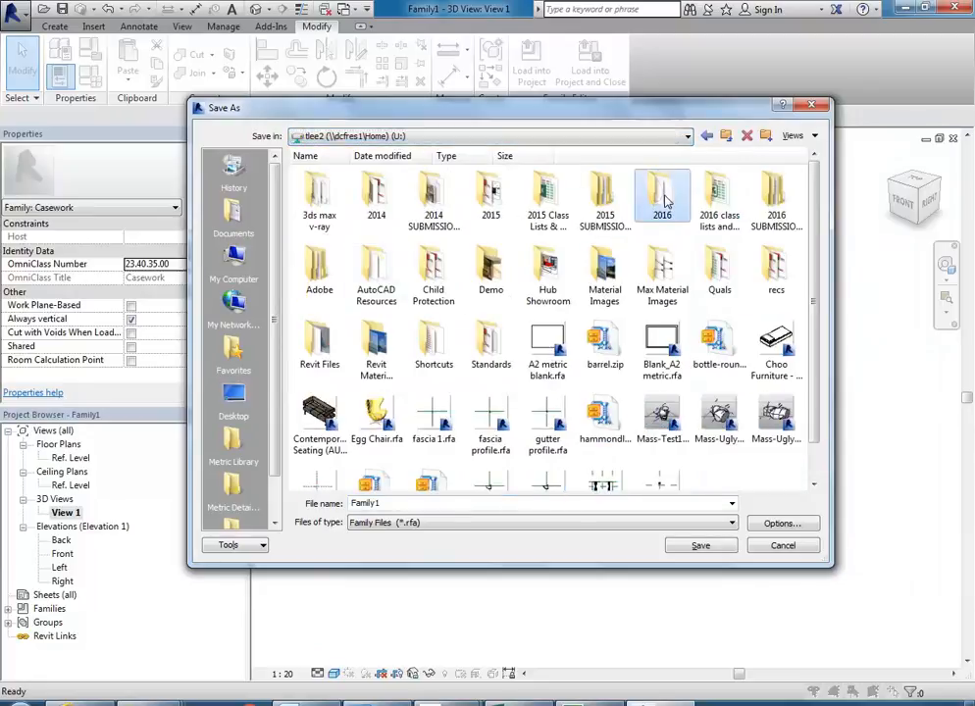
double_click(660, 194)
double_click(328, 197)
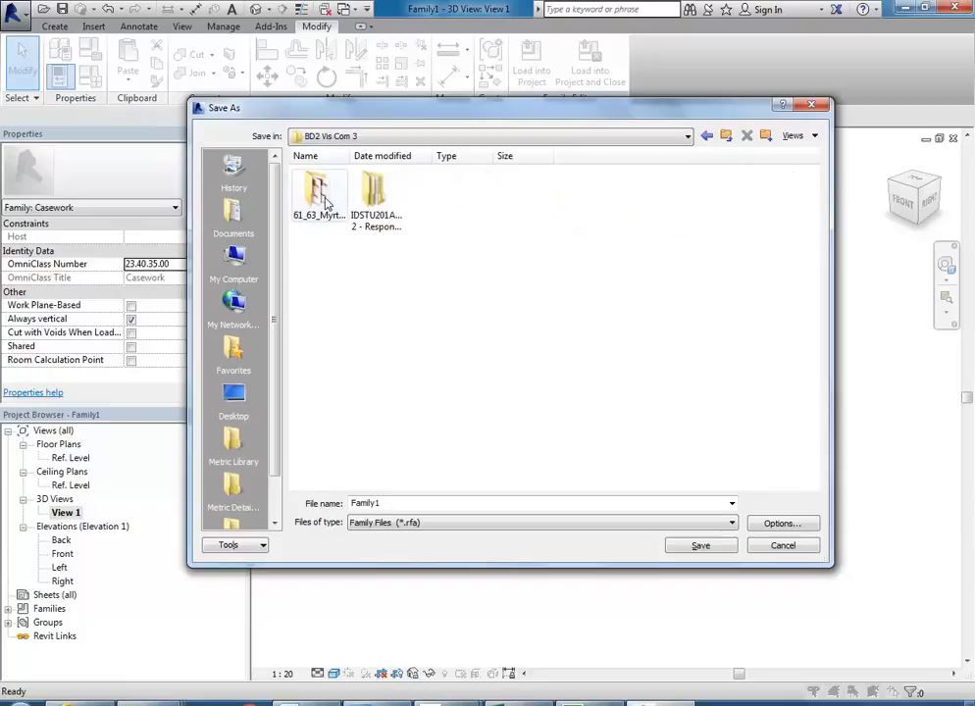
double_click(395, 503)
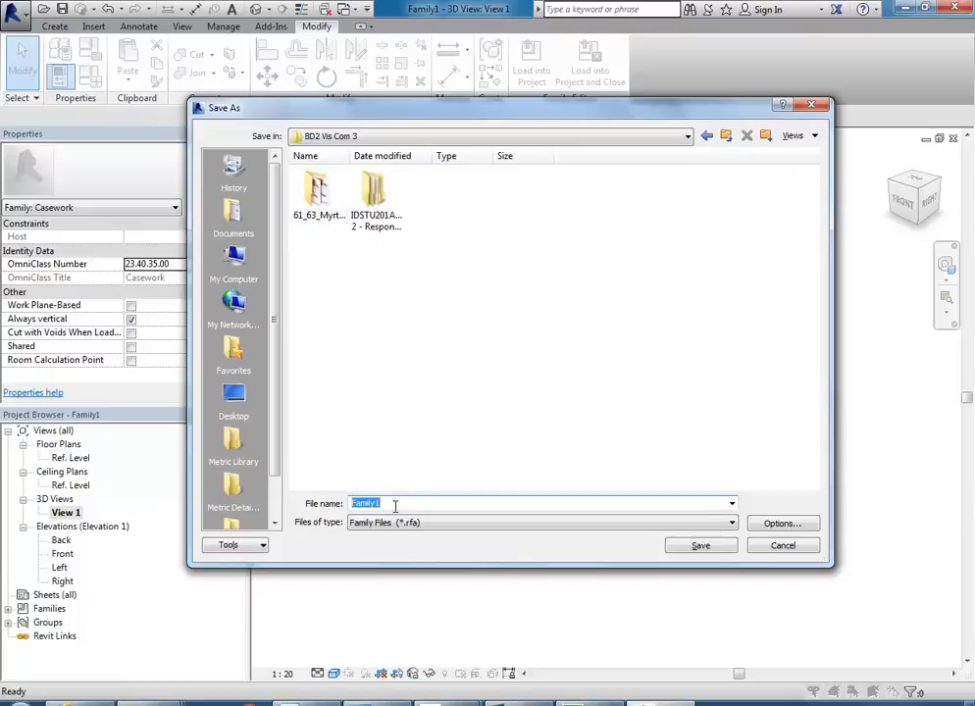
type("Circular Seat")
left_click(700, 546)
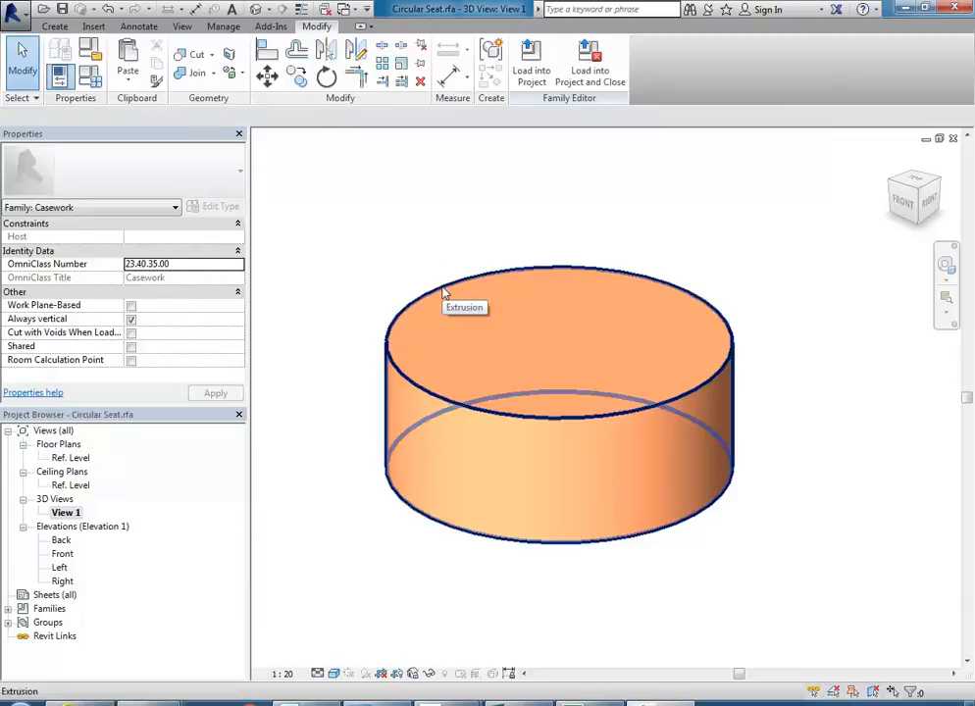
Load the Circular Seat family into the MyrtleSt v3.rvt project
left_click(529, 61)
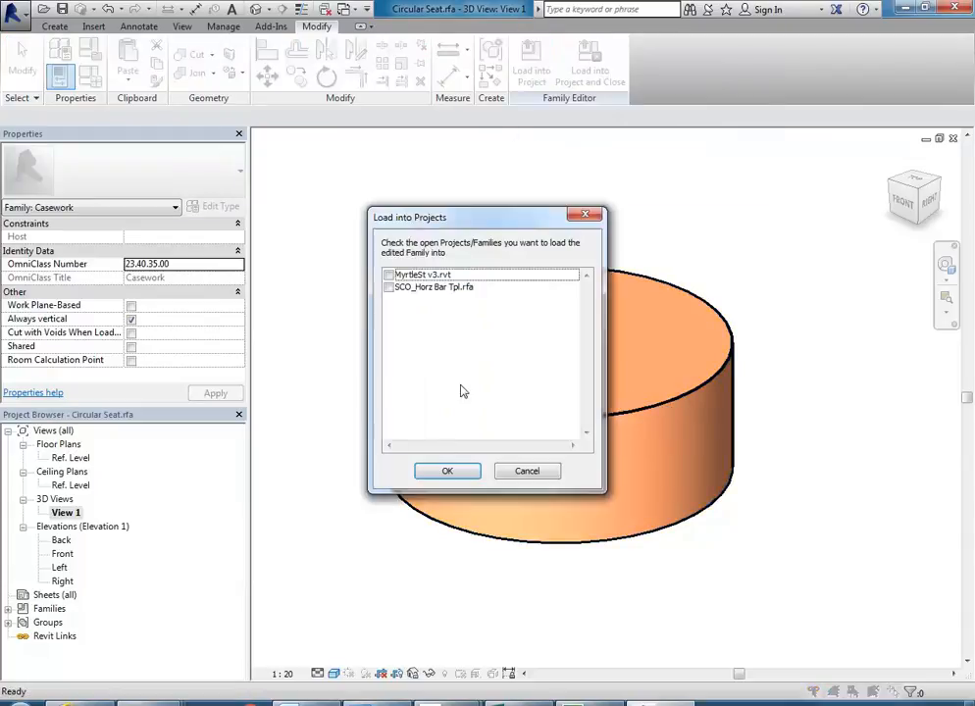
left_click(389, 274)
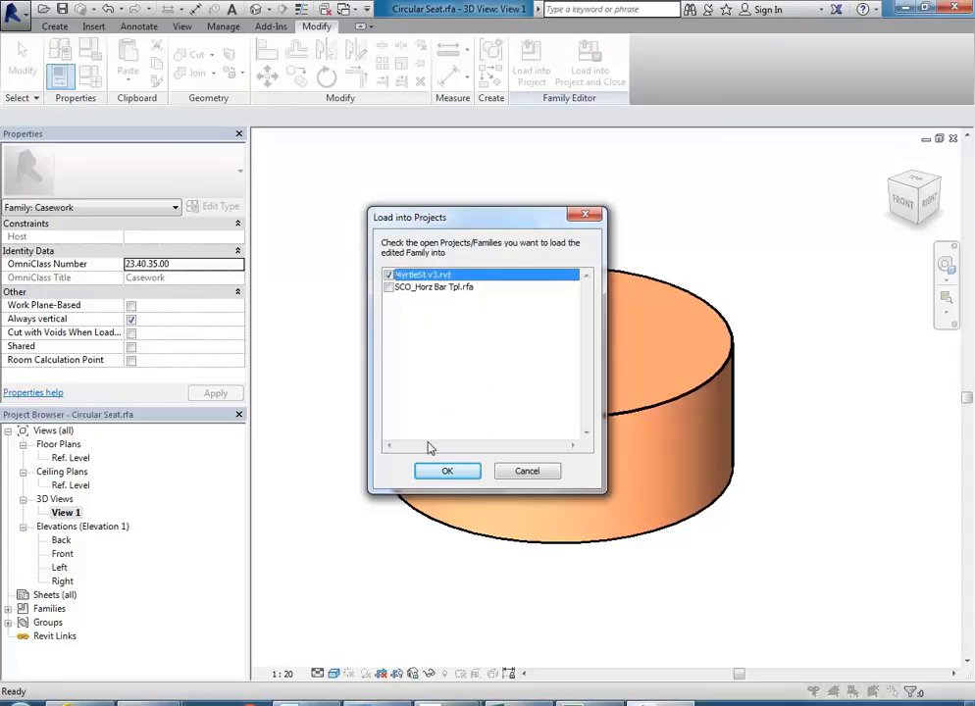
left_click(446, 471)
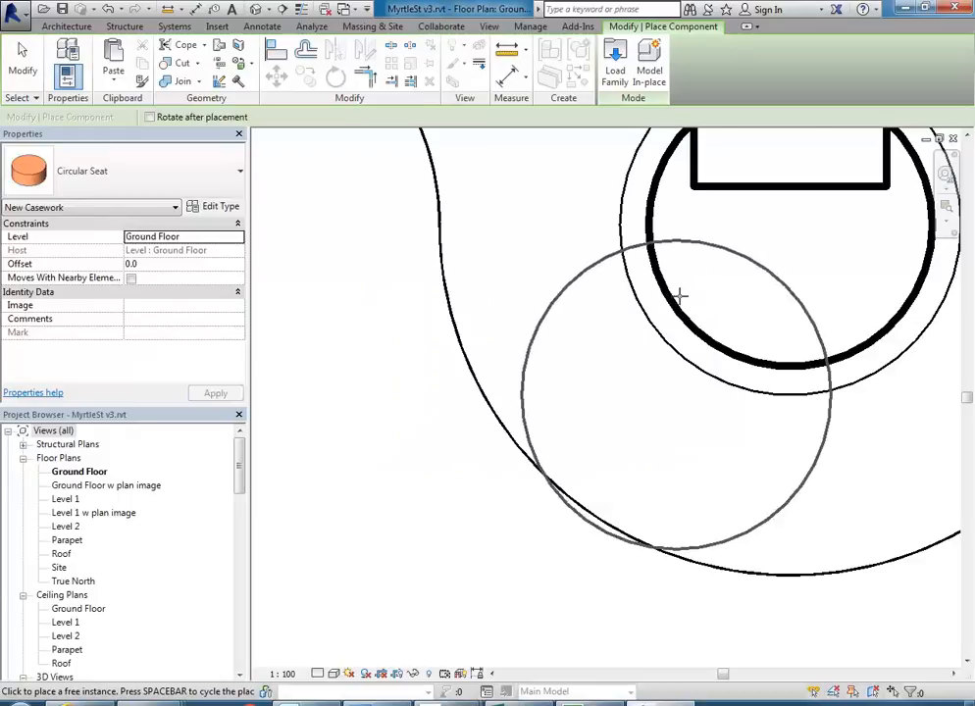
Place four Circular Seats in the Ground Floor plan, in the open area beside the curved bench and existing round seats
scroll(647, 288, "down", 6)
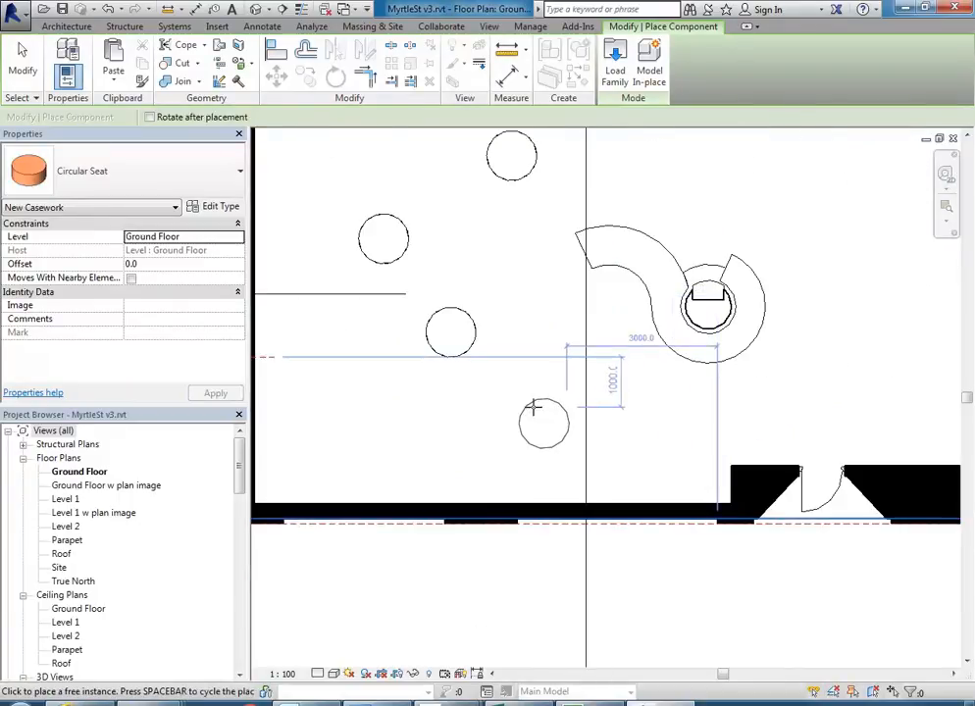
left_click(533, 382)
left_click(397, 428)
left_click(363, 360)
left_click(495, 257)
right_click(538, 271)
left_click(575, 279)
Open the 3D view SB1 and delete the three old brown round seats
left_click_drag(238, 476, 238, 520)
double_click(59, 512)
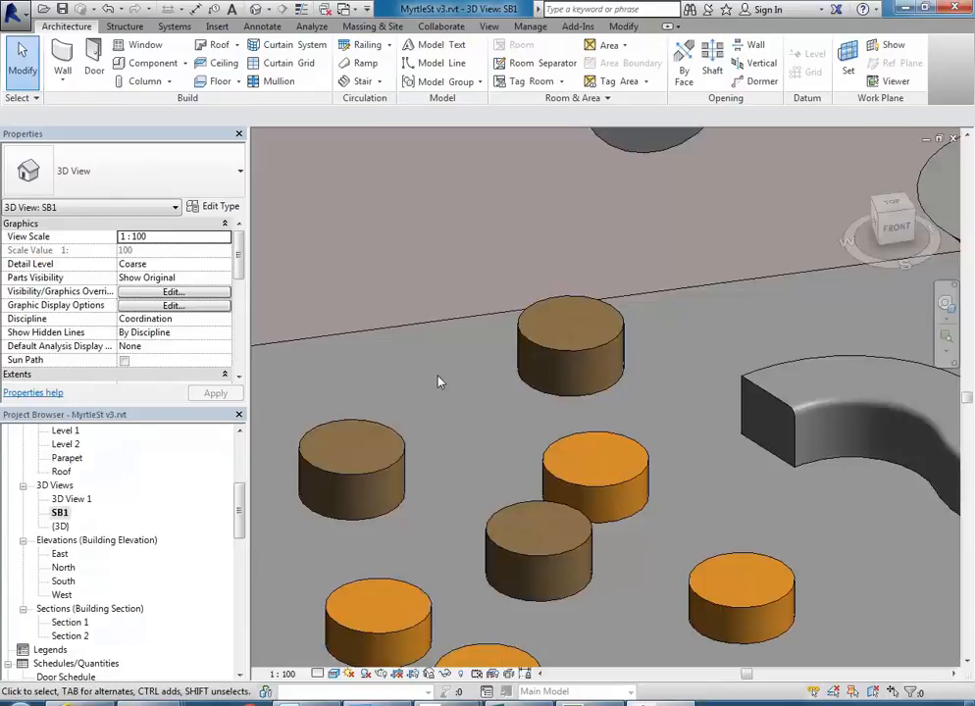
scroll(439, 384, "up", 2)
left_click(448, 442)
key("Delete")
middle_click_drag(510, 466, 491, 430)
Select the new Circular Seat nearest the curved bench's end and review its type properties
left_click(446, 518)
left_click_drag(446, 518, 434, 462)
scroll(471, 482, "up", 1)
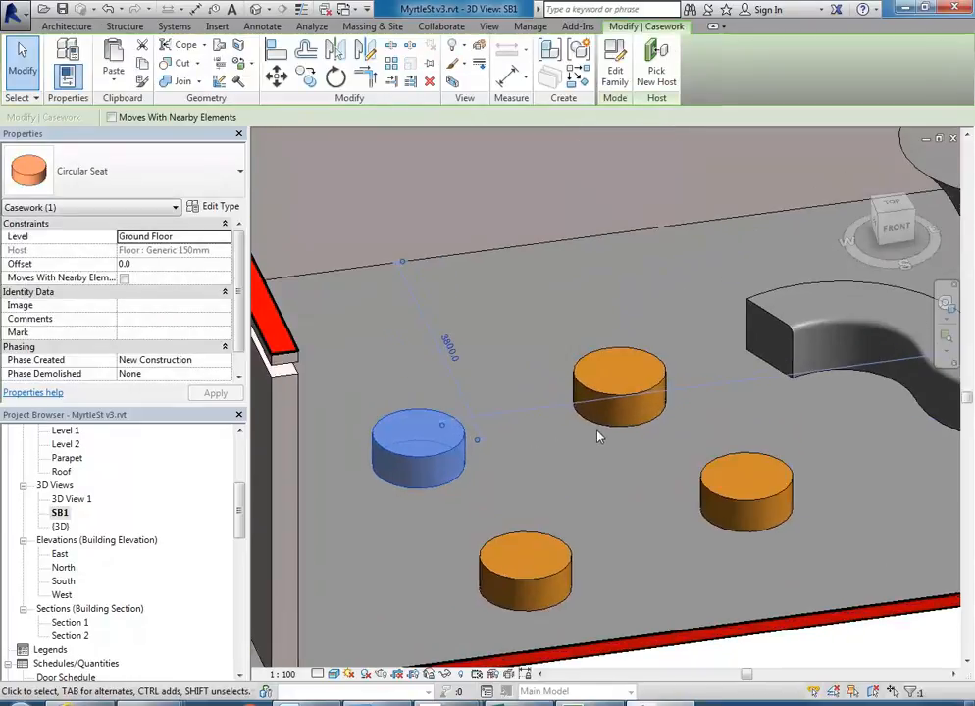
left_click(604, 425)
left_click(602, 425)
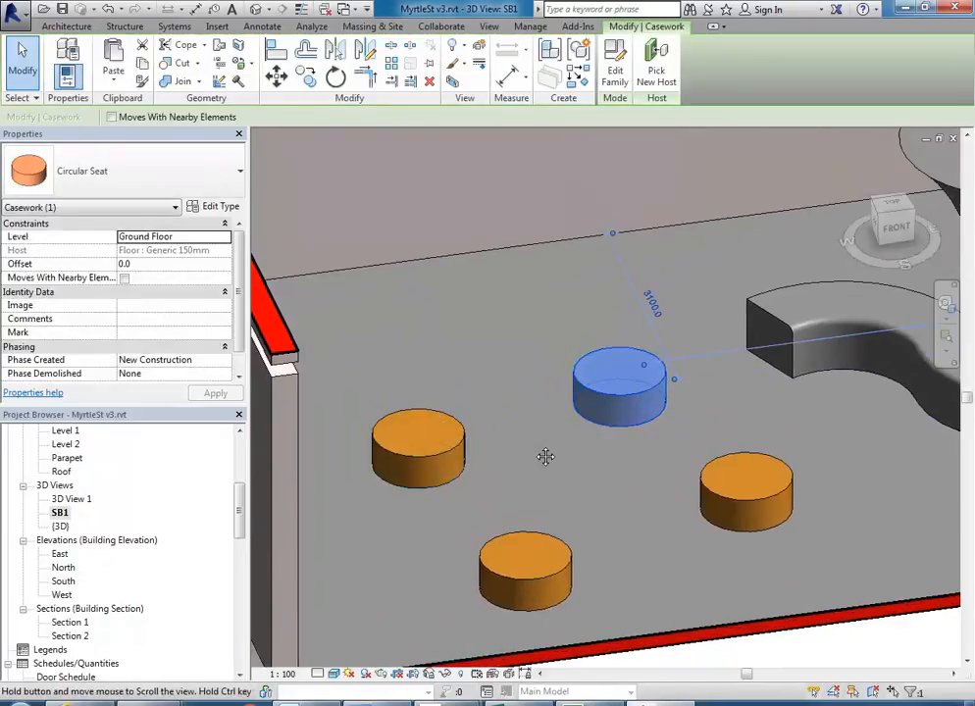
middle_click_drag(546, 457, 528, 451)
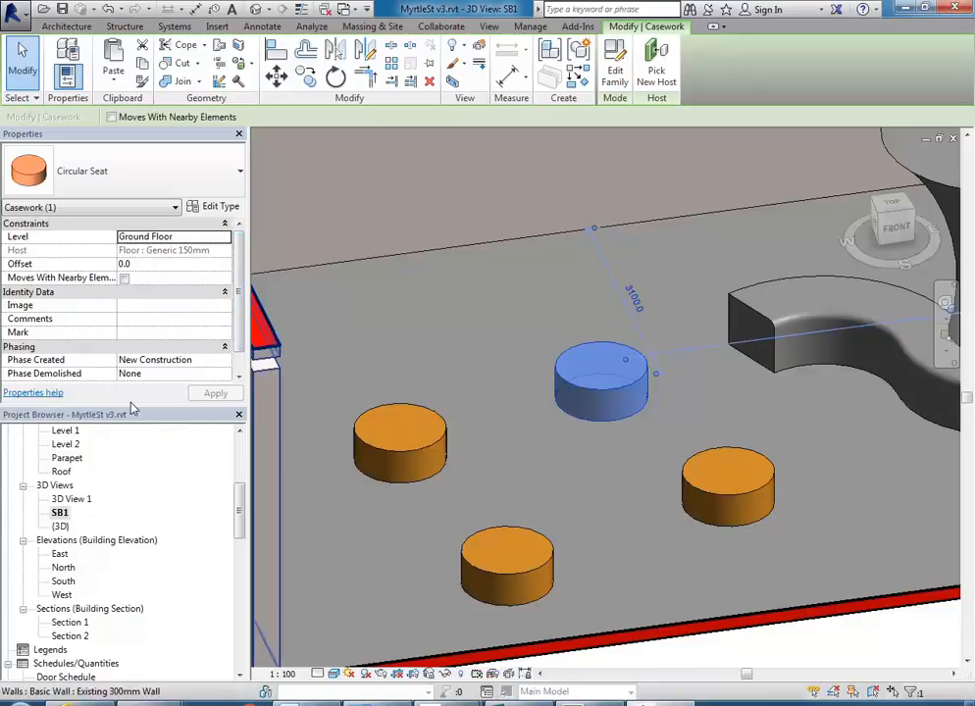
left_click(214, 206)
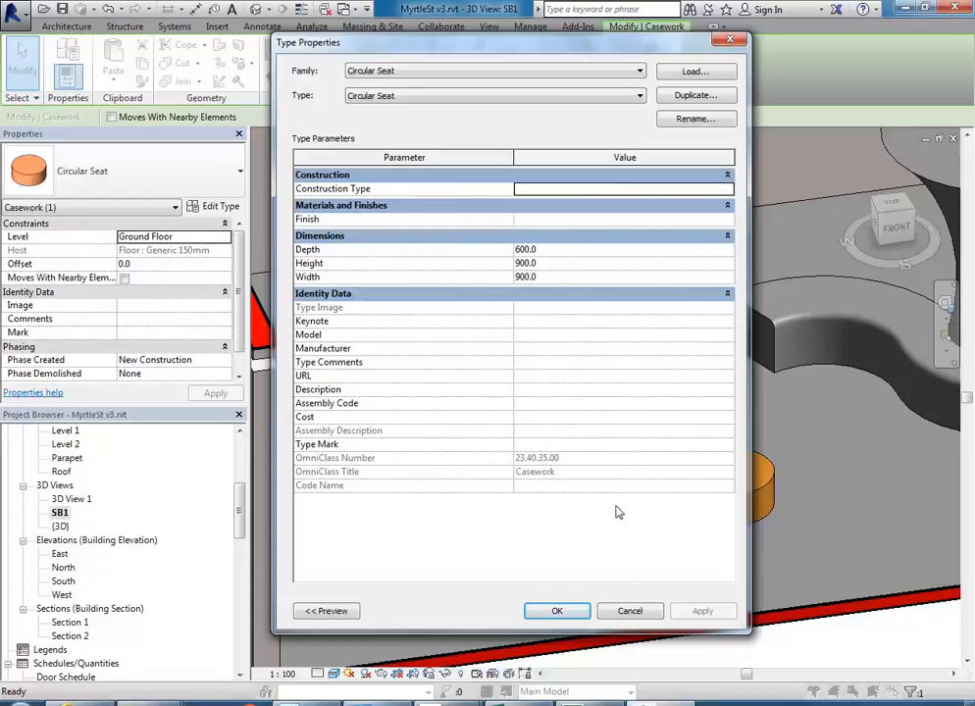
left_click(630, 611)
scroll(589, 447, "up", 3)
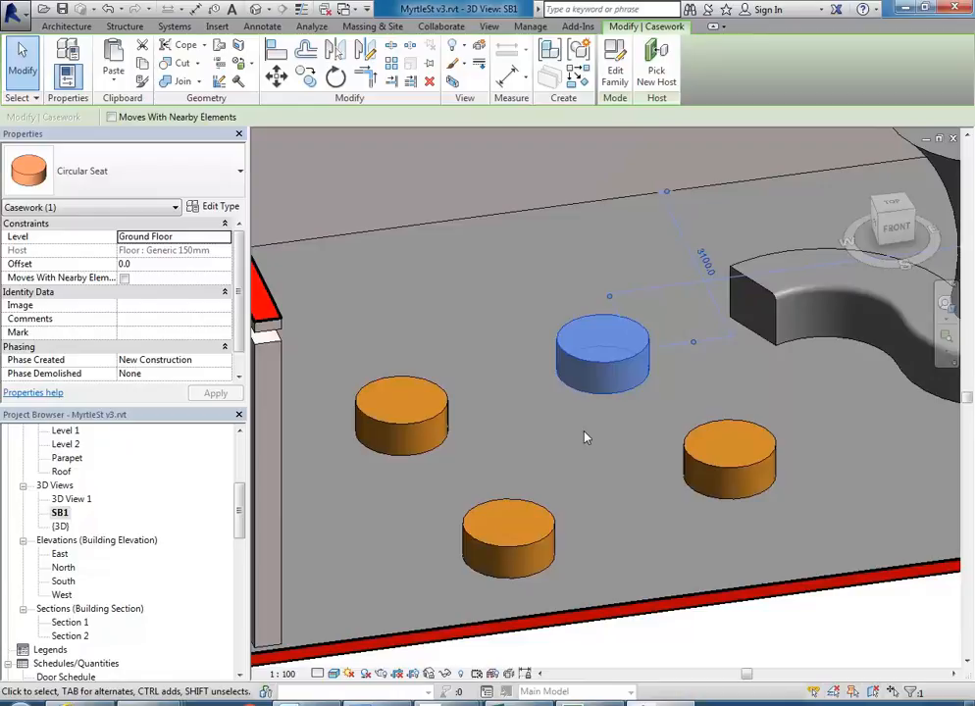
left_click(195, 206)
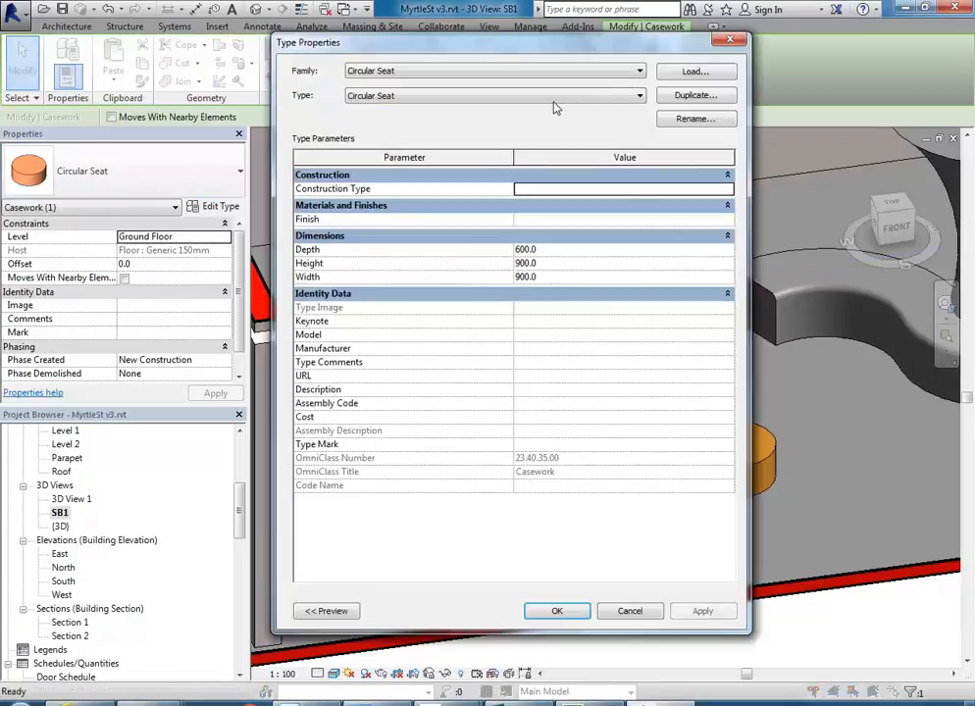
left_click(669, 95)
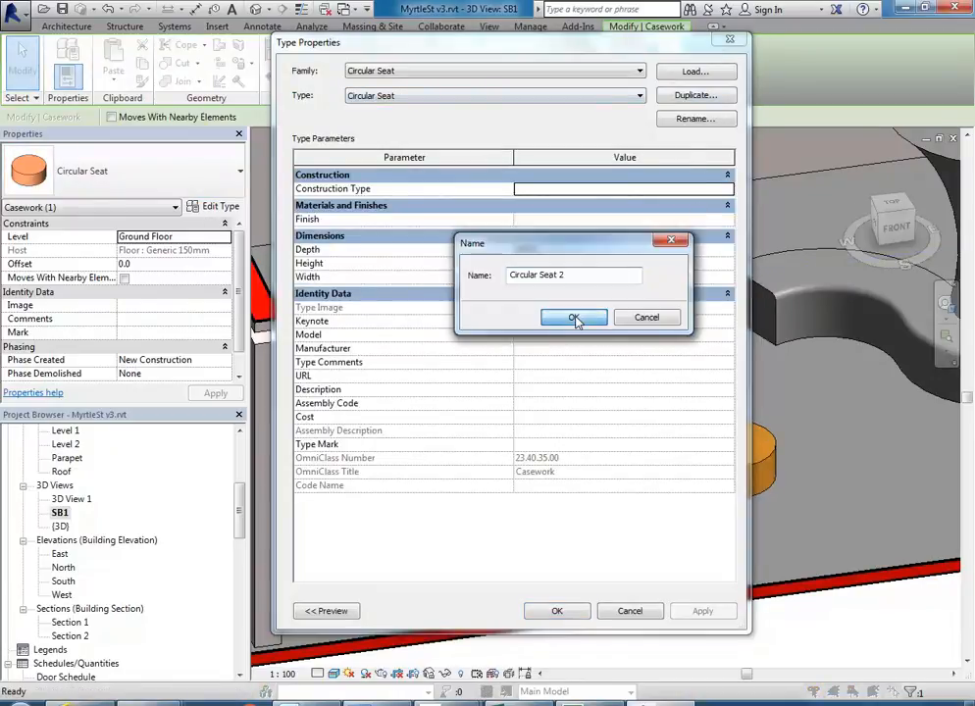
left_click(575, 318)
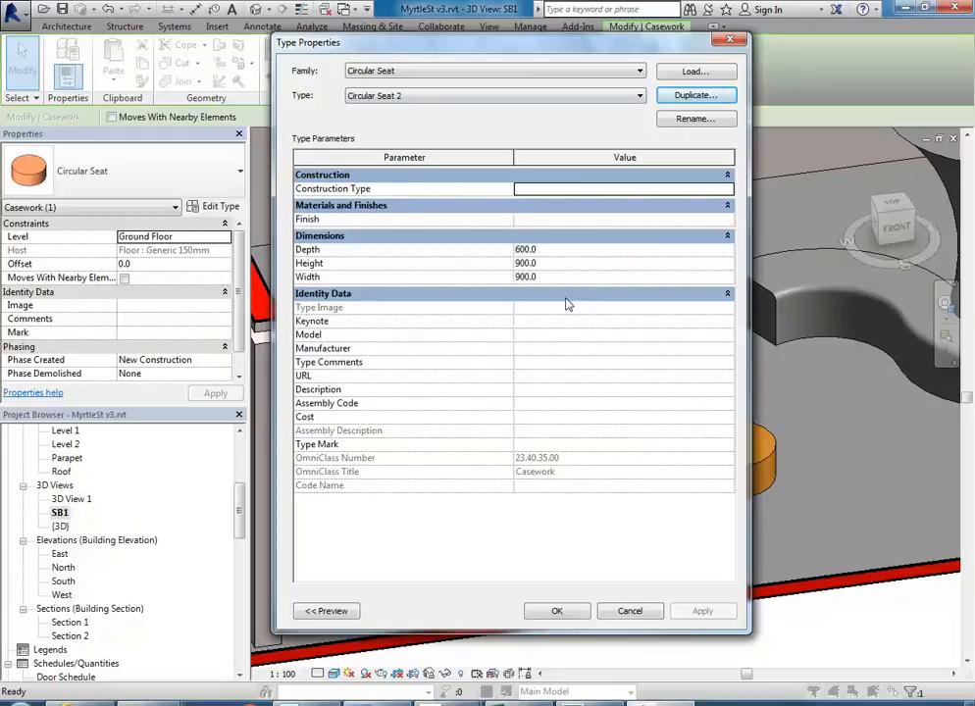
left_click(623, 611)
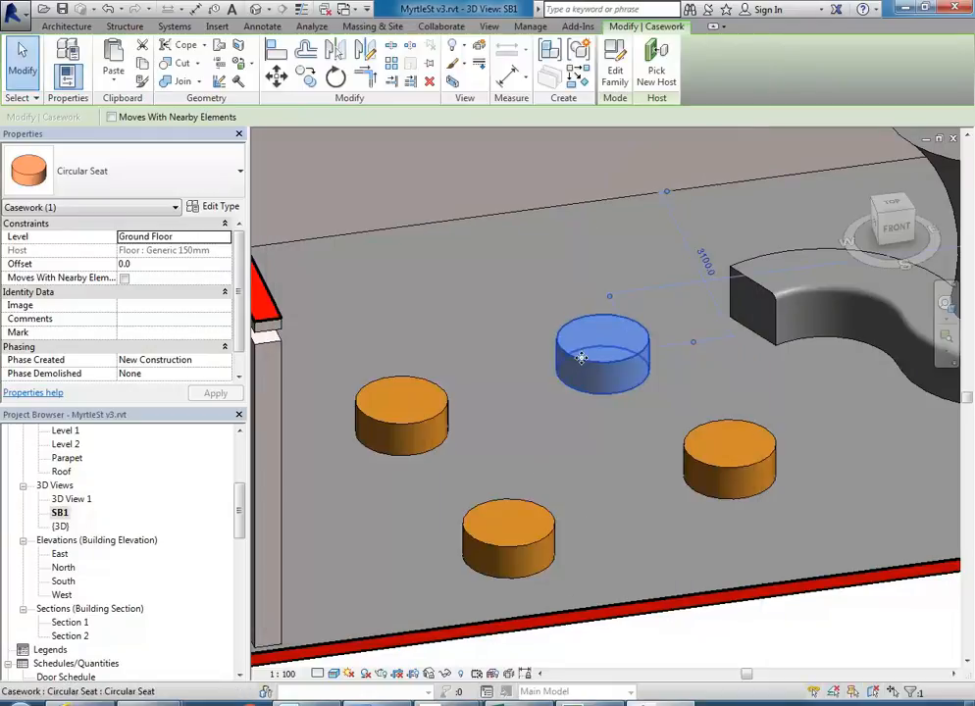
Open the selected Circular Seat's family for editing and select the seat's cylindrical extrusion in the 3D view View 1
left_click(616, 69)
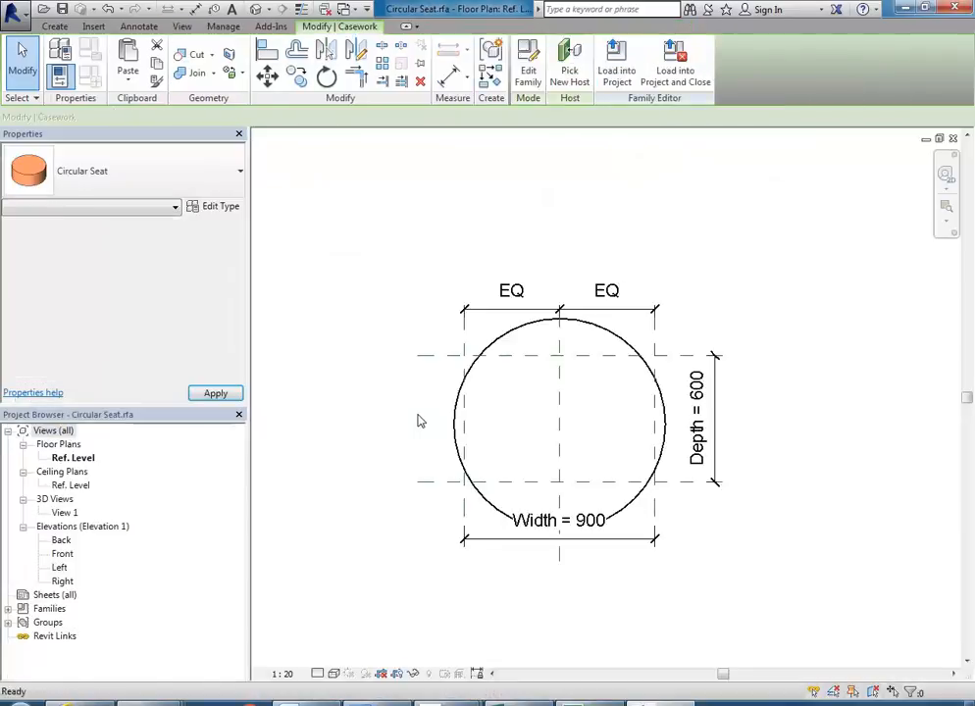
double_click(61, 512)
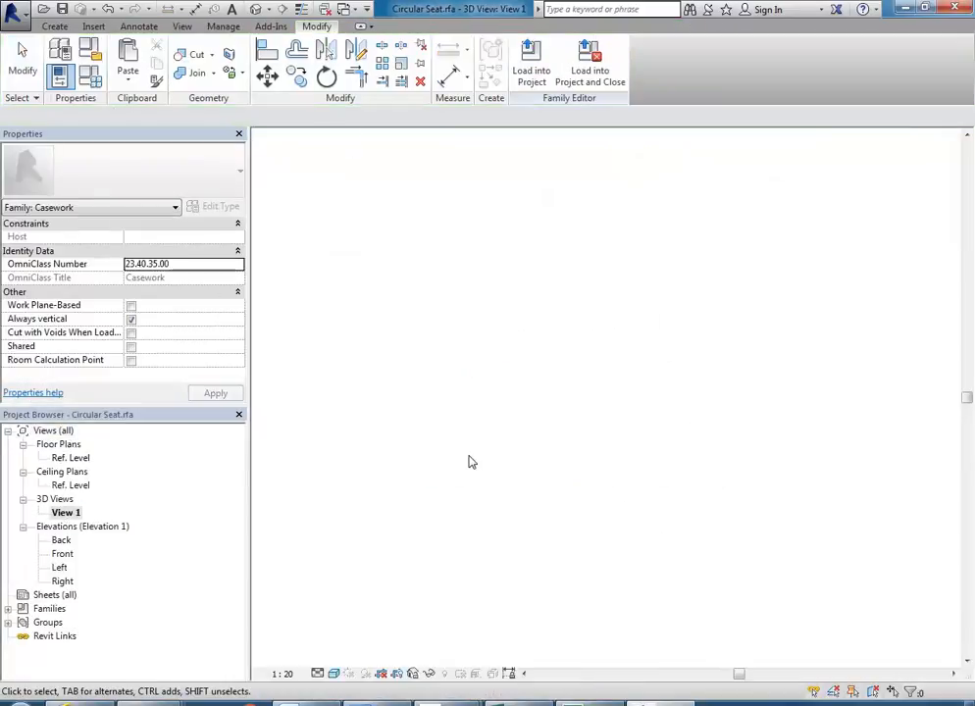
scroll(471, 461, "down", 2)
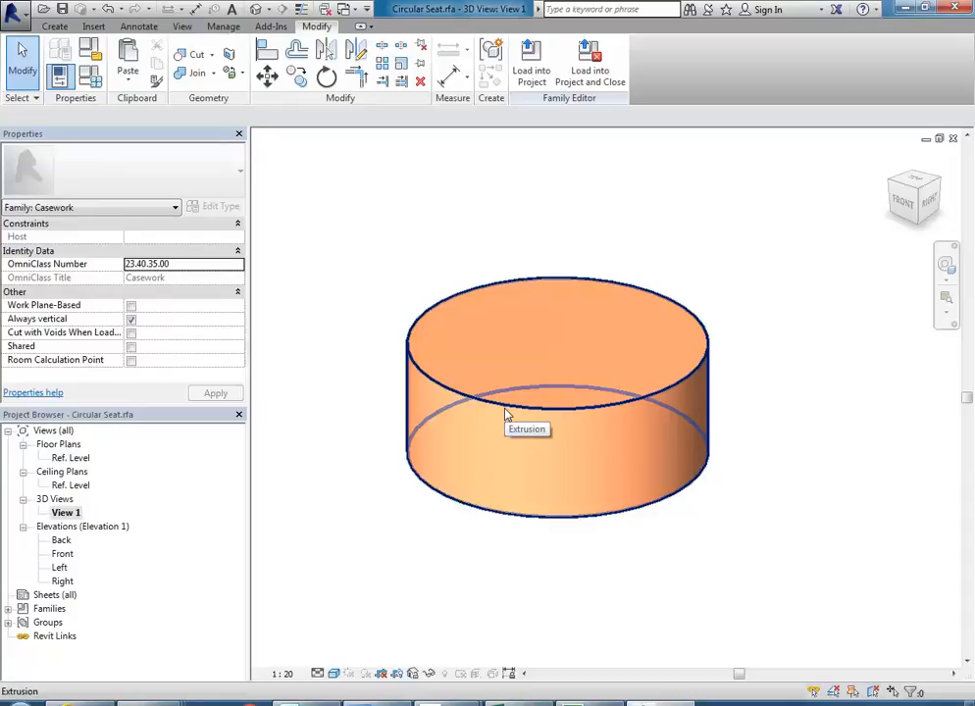
left_click(507, 415)
left_click(459, 545)
left_click(513, 415)
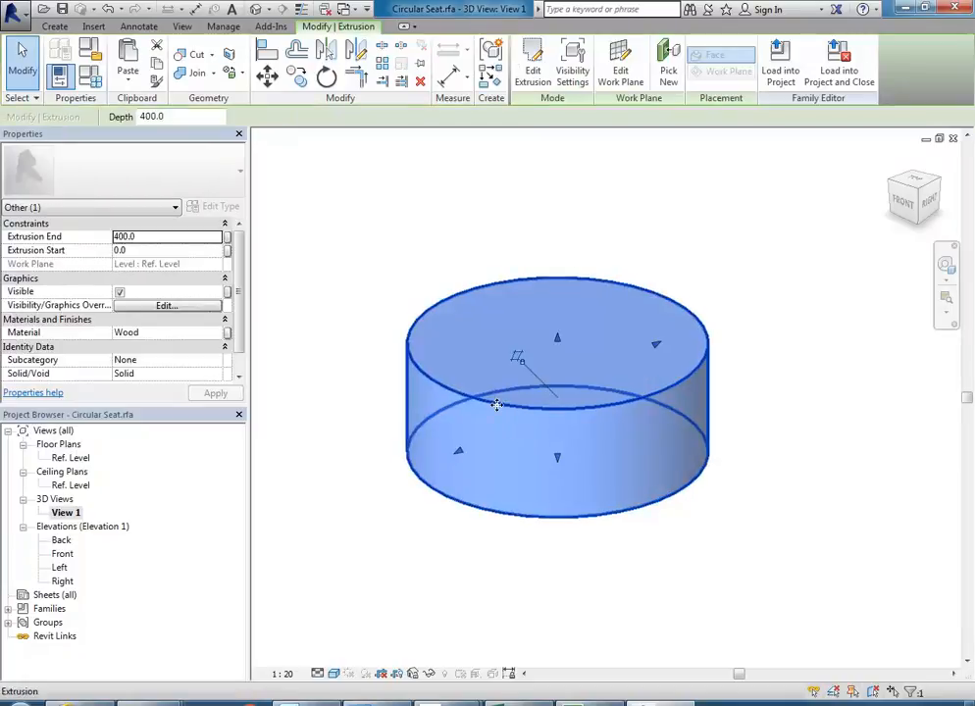
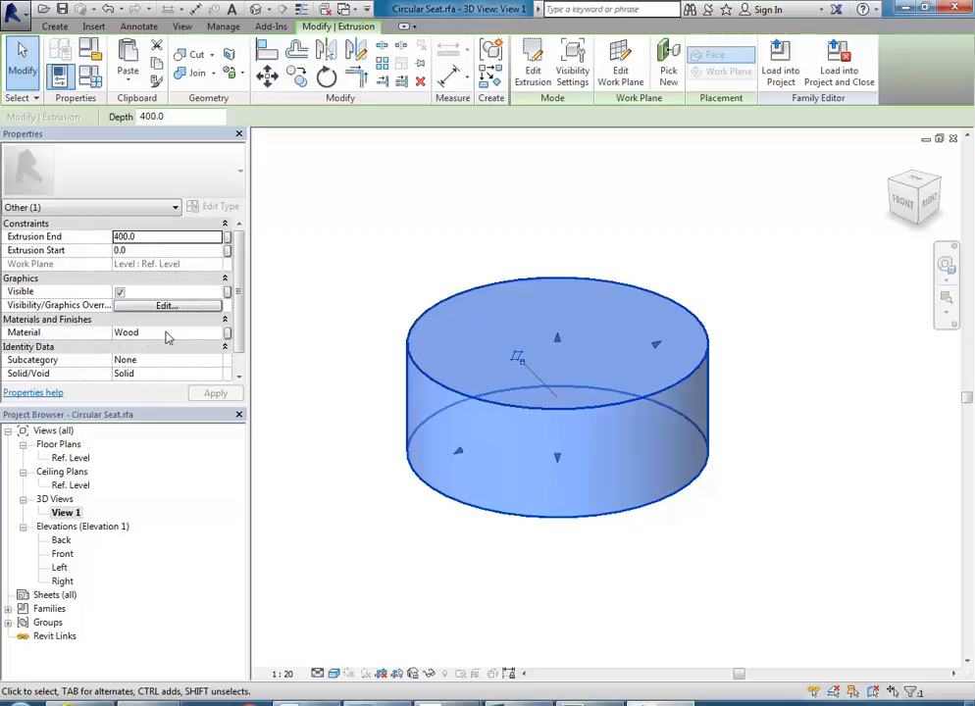
Link the circular seat extrusion's material to a new family type parameter named Seat Material, grouped under Materials and Finishes
left_click(227, 334)
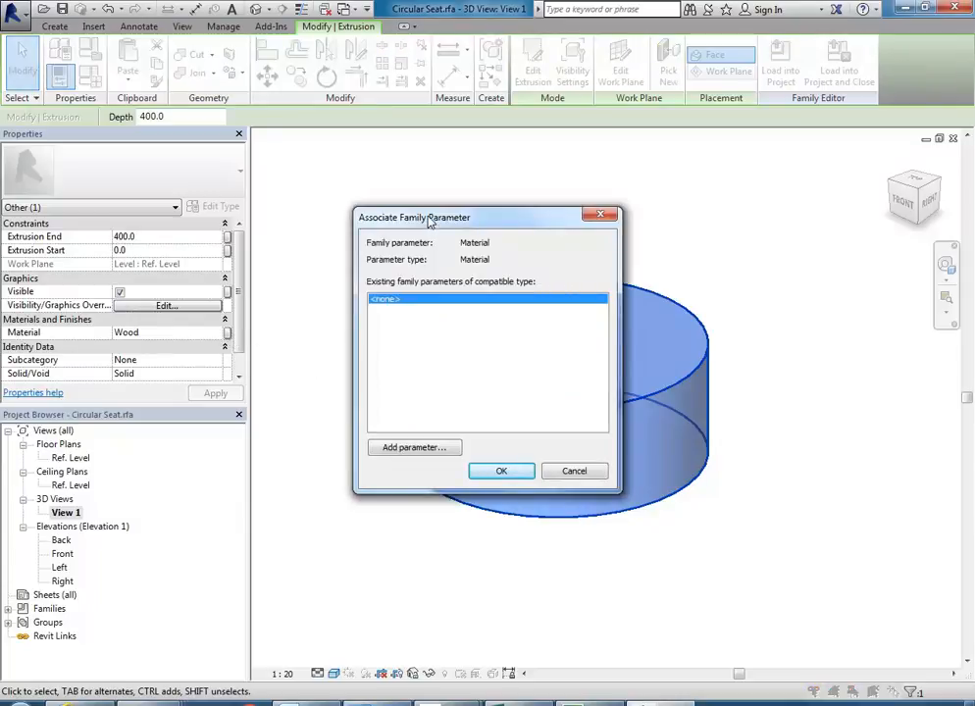
left_click_drag(429, 218, 376, 194)
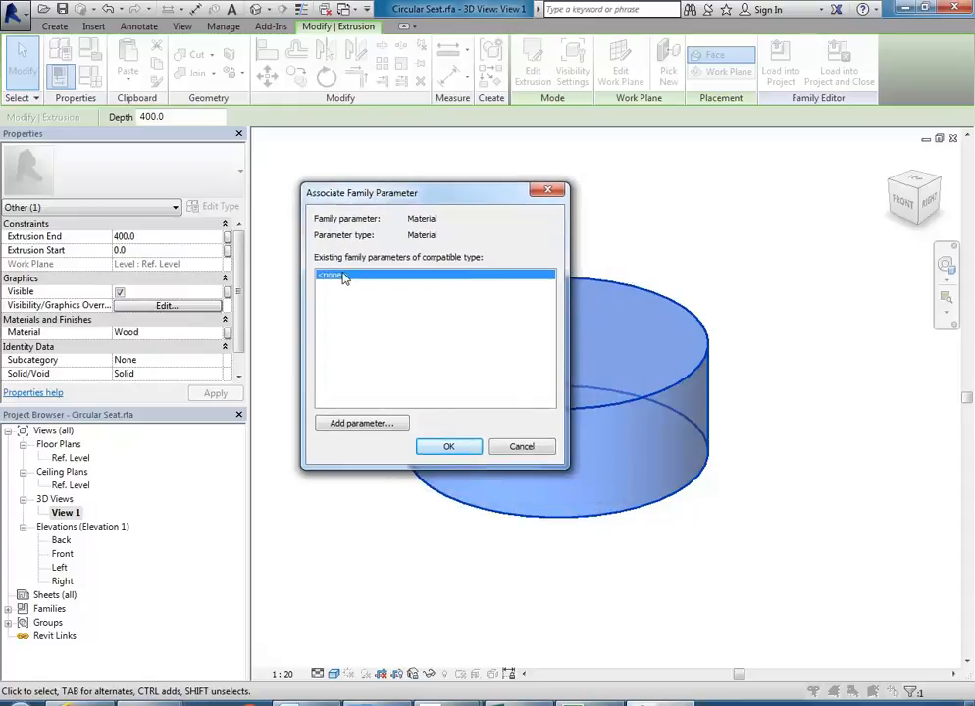
left_click(363, 424)
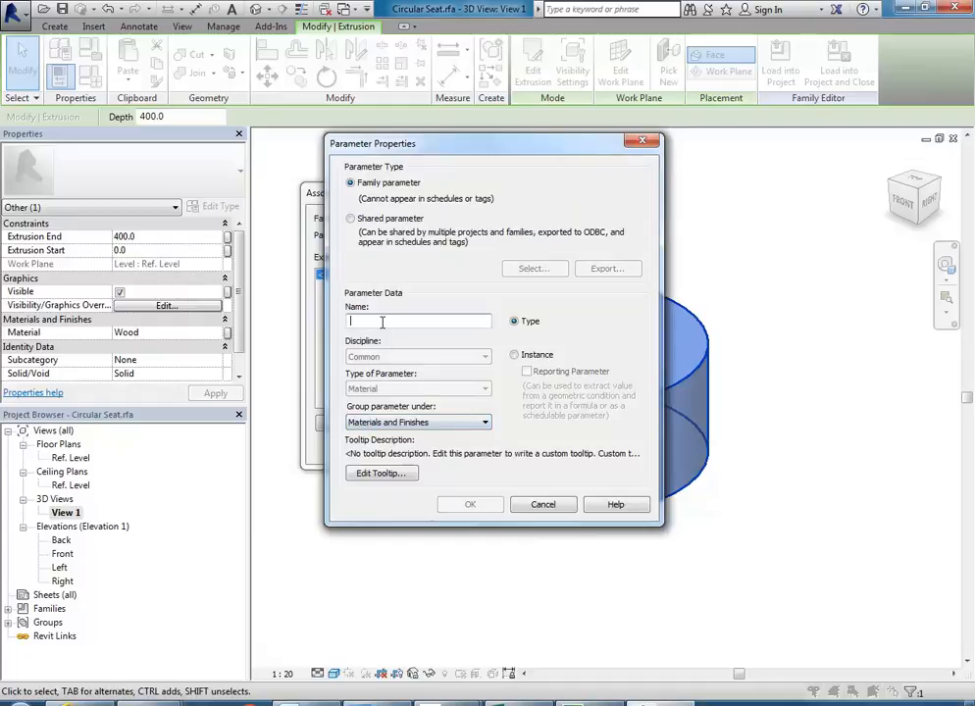
type("Seat Material")
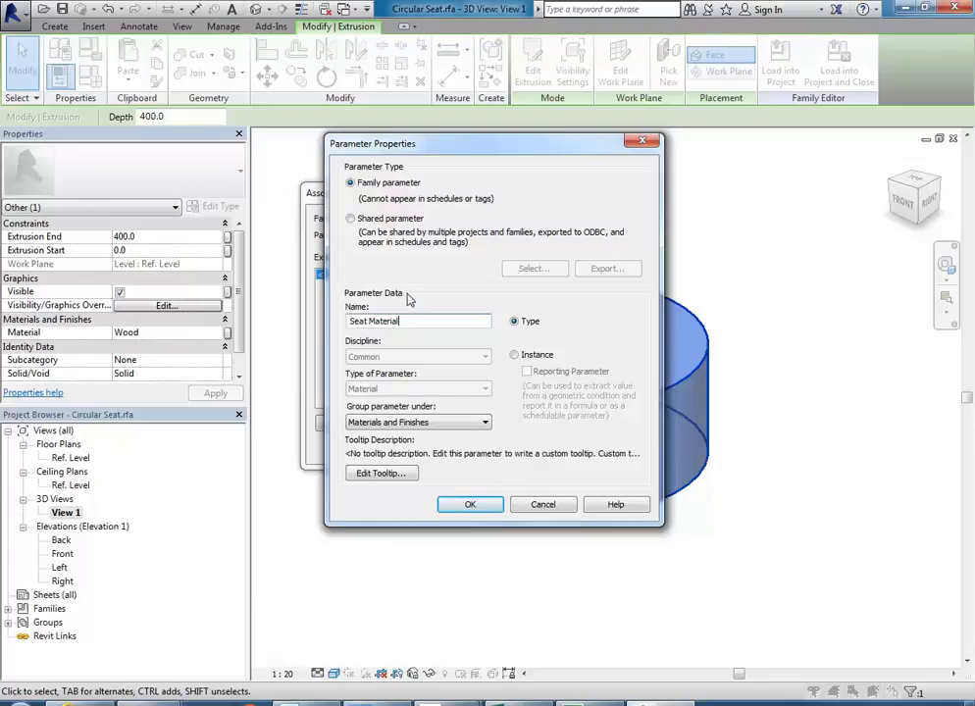
left_click(482, 504)
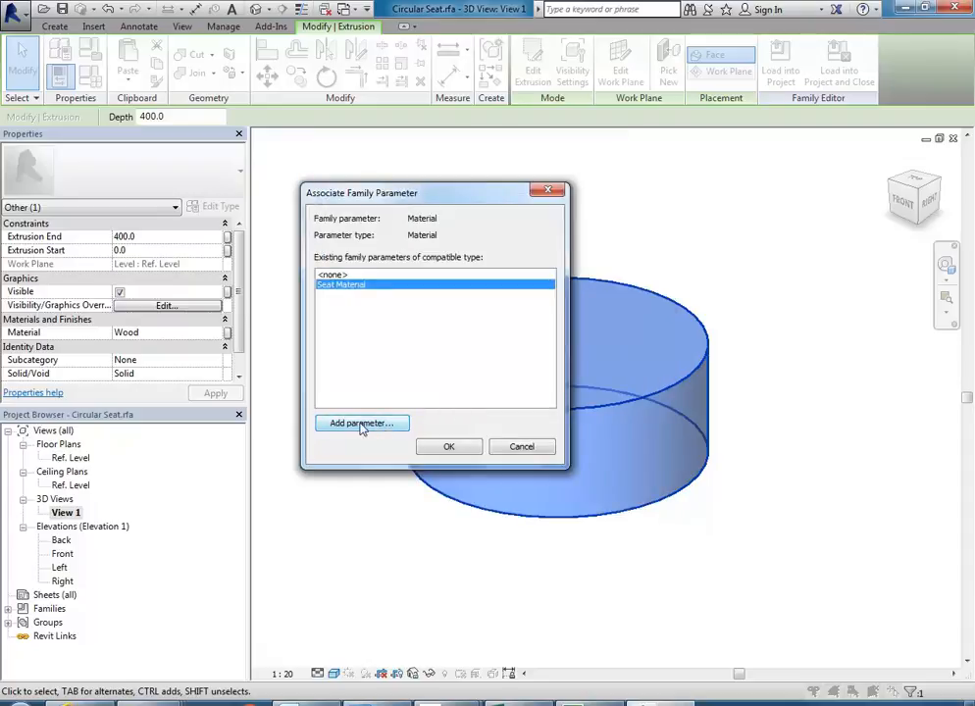
left_click(447, 449)
left_click(411, 244)
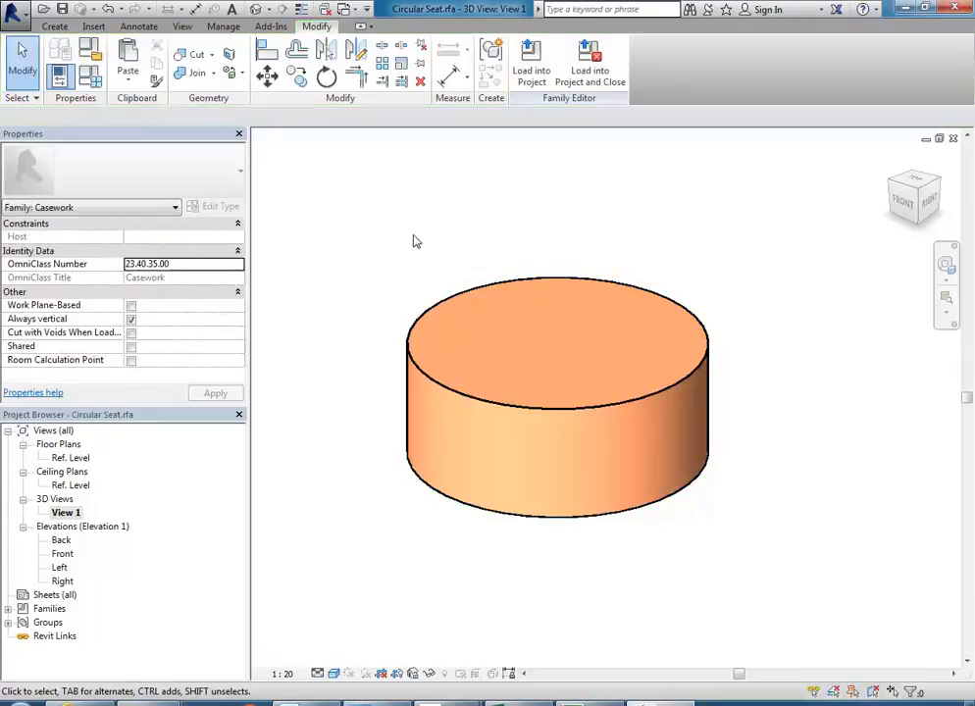
Load the Circular Seat family into the MyrtleSt v3.rvt project, overwriting the existing version without its parameter values
middle_click_drag(422, 241, 426, 245)
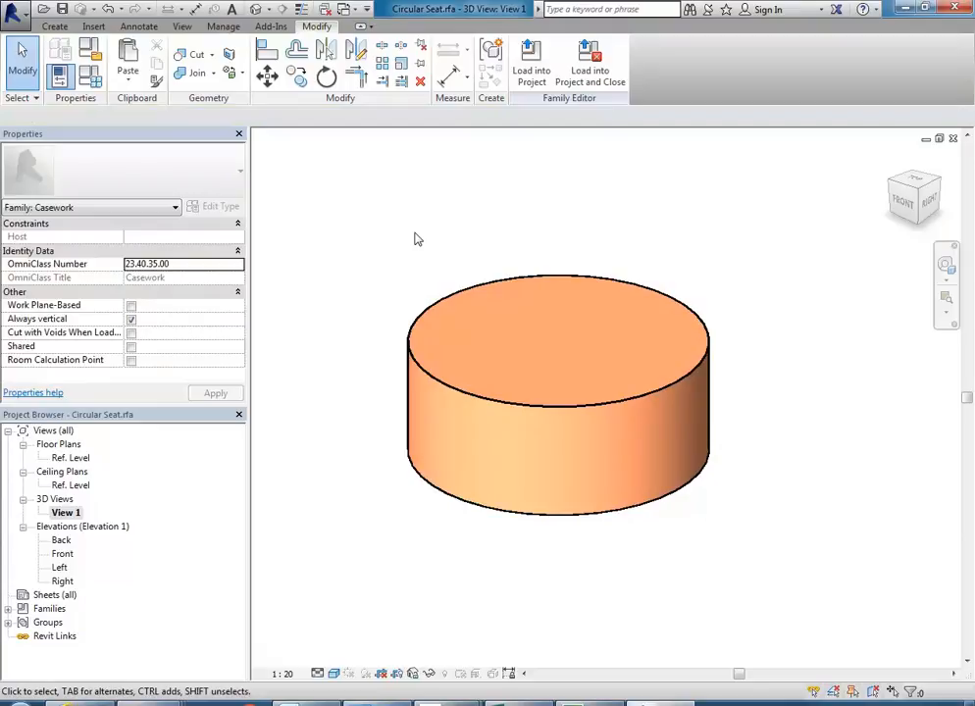
left_click(531, 61)
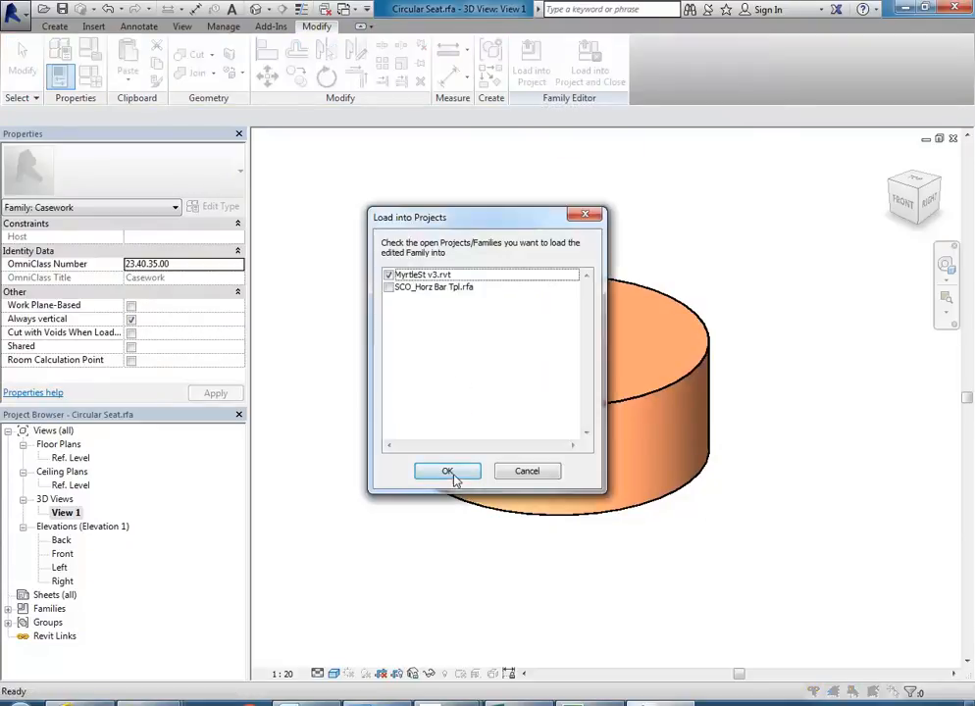
left_click(449, 472)
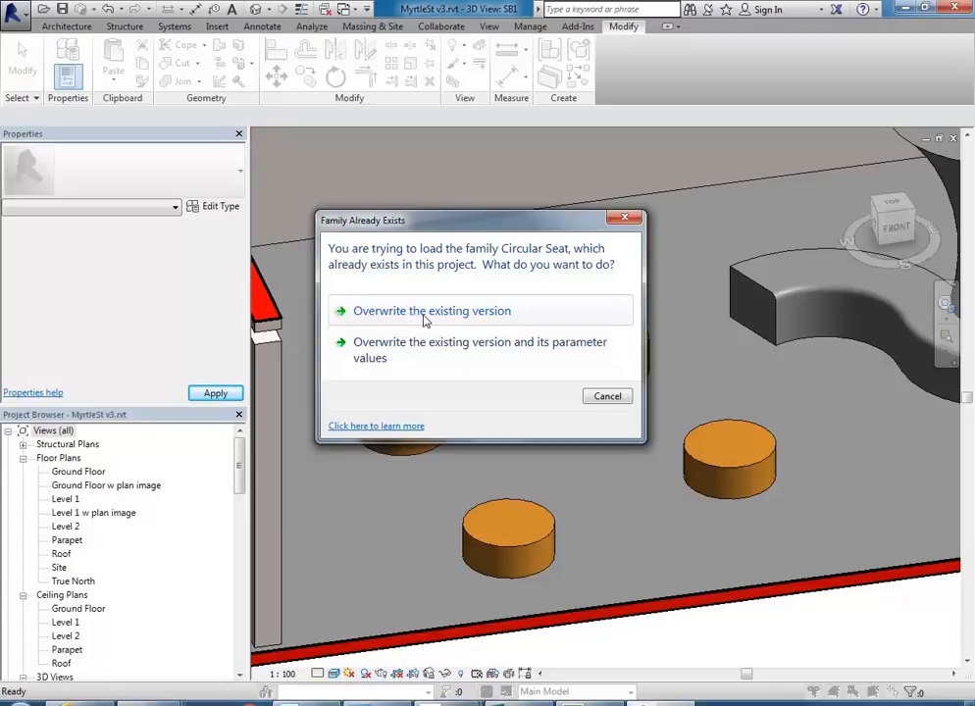
left_click(387, 318)
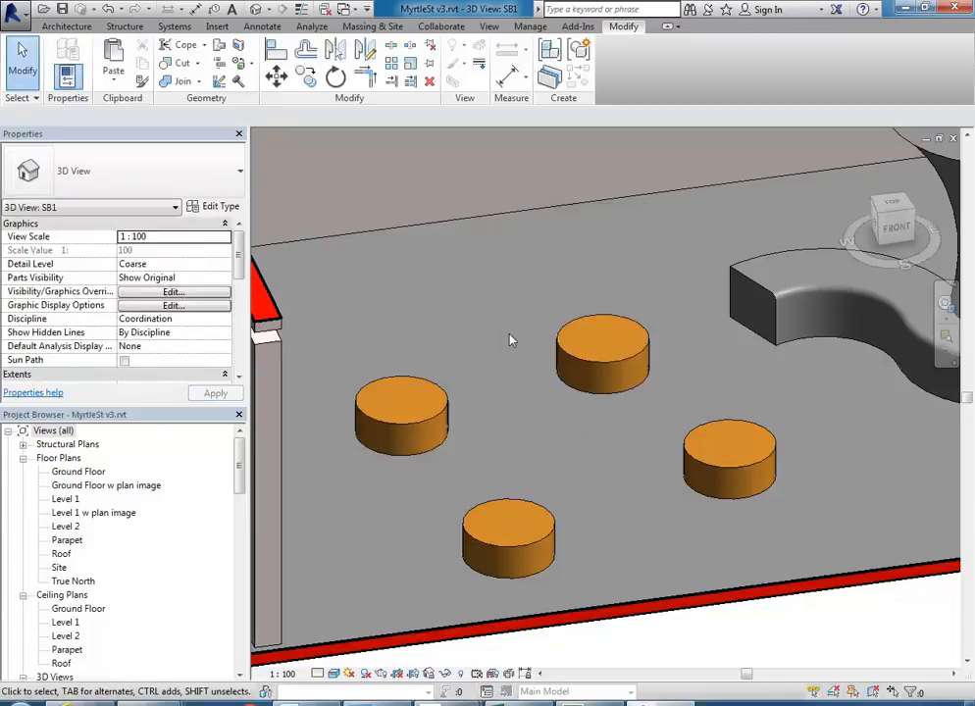
Set the Seat Material of the Circular Seat type to Wood Sheathing, Chipboard
left_click(570, 357)
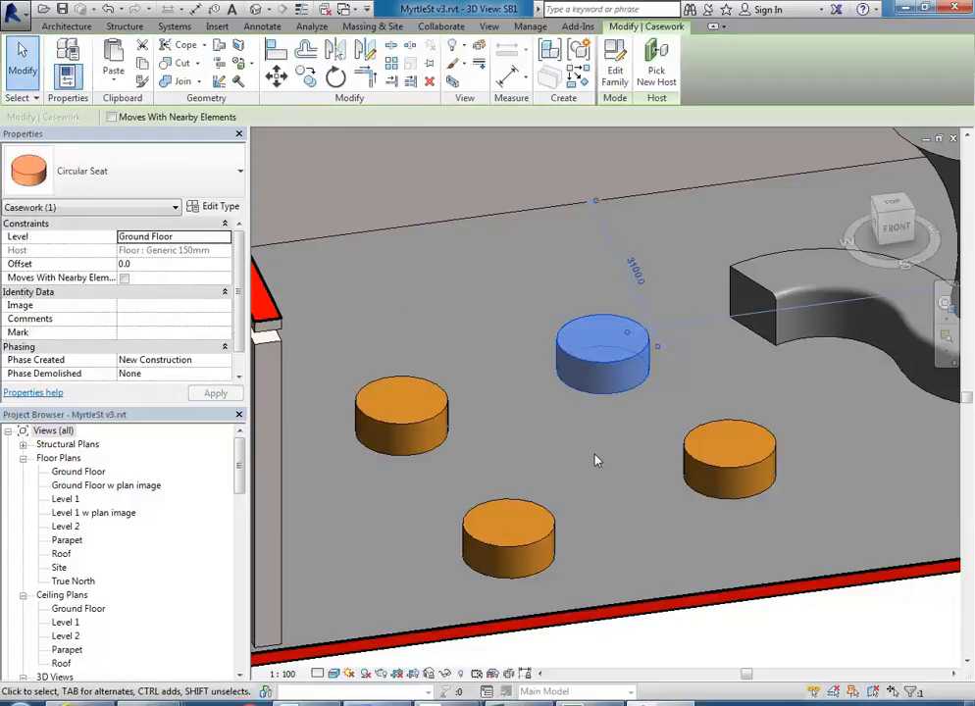
left_click(210, 207)
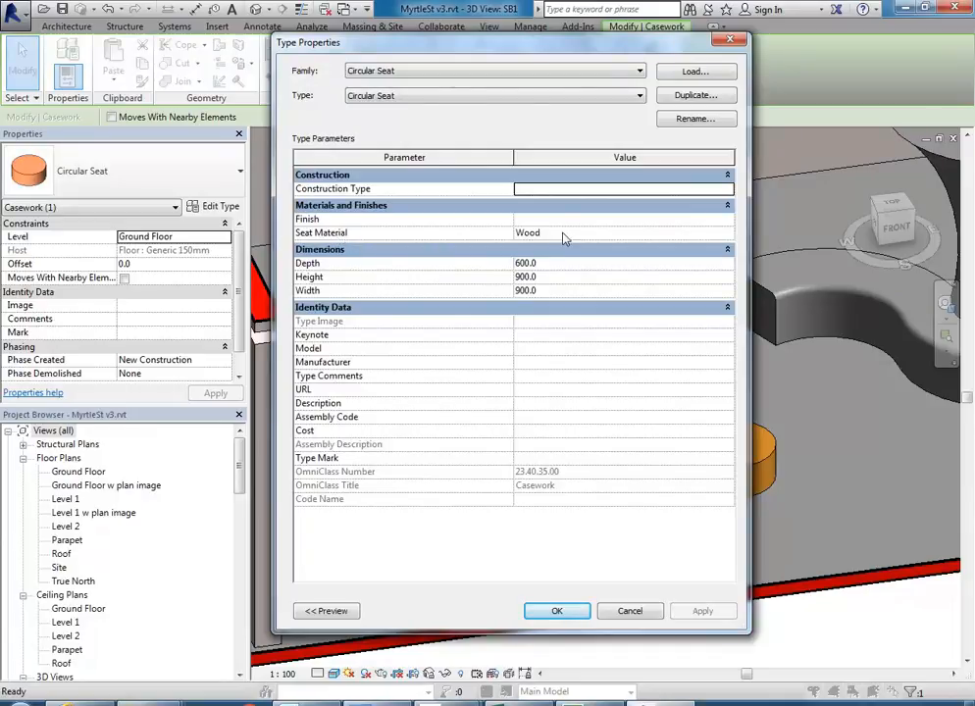
left_click(665, 233)
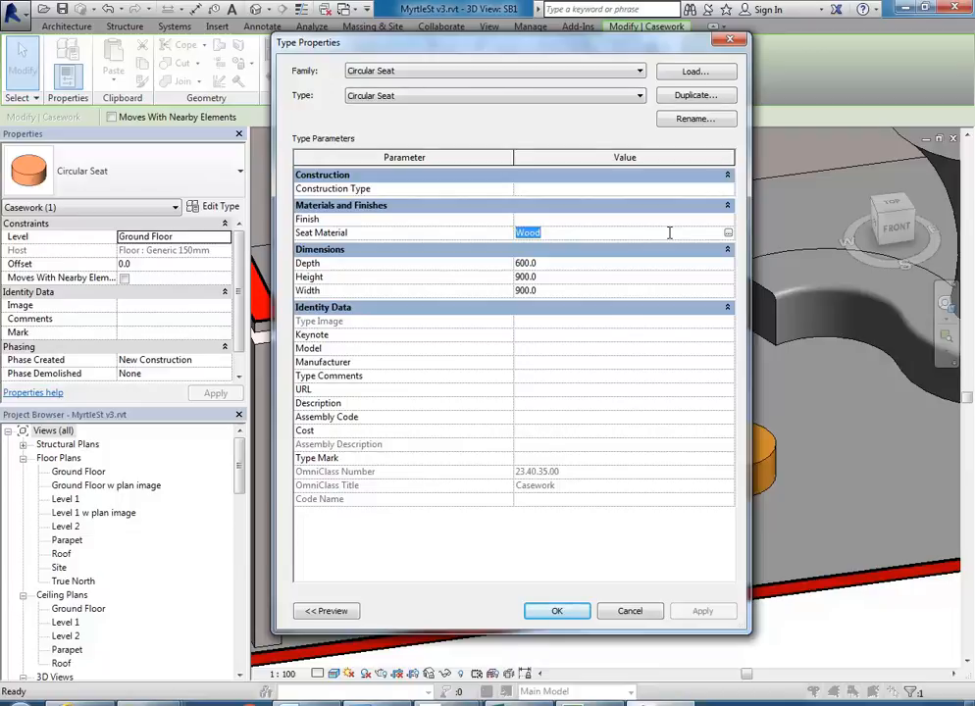
left_click(728, 233)
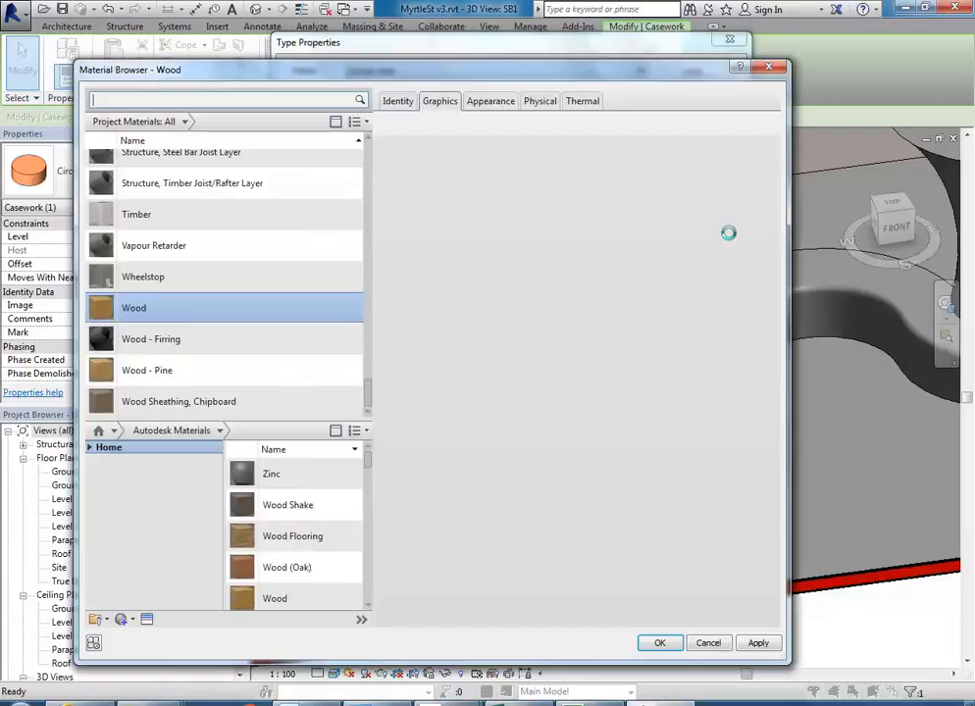
left_click(155, 338)
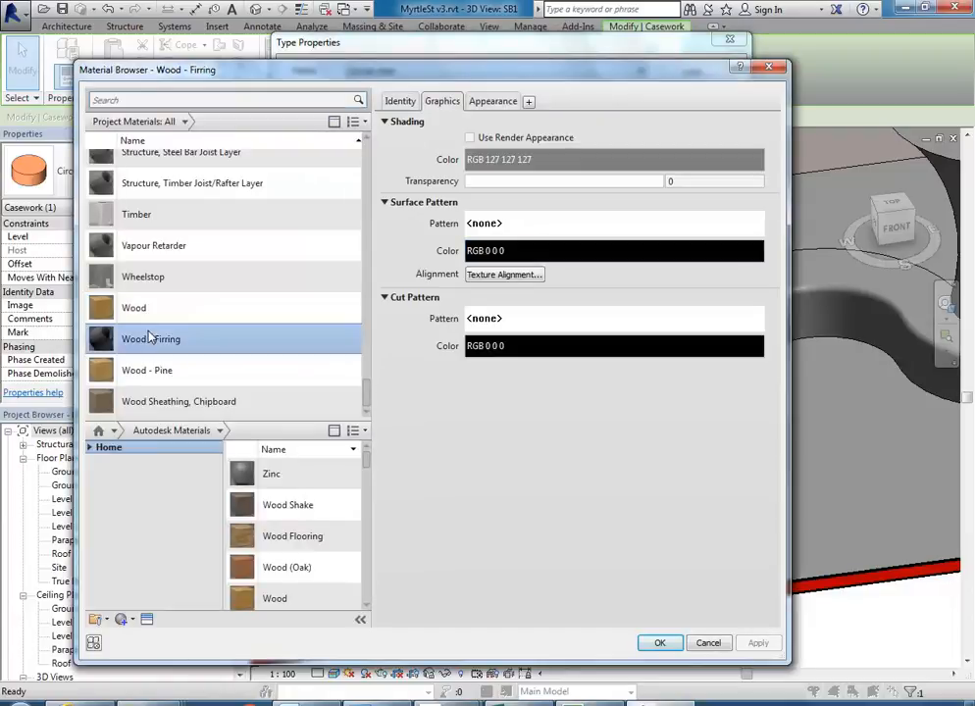
left_click(152, 402)
left_click(657, 644)
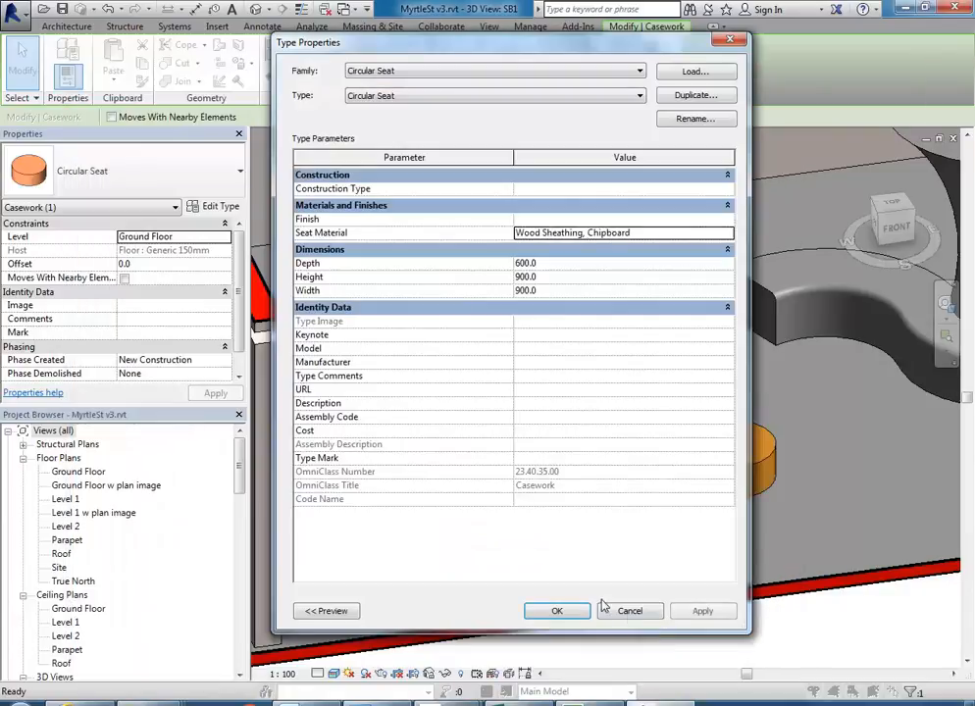
left_click(557, 611)
left_click(590, 464)
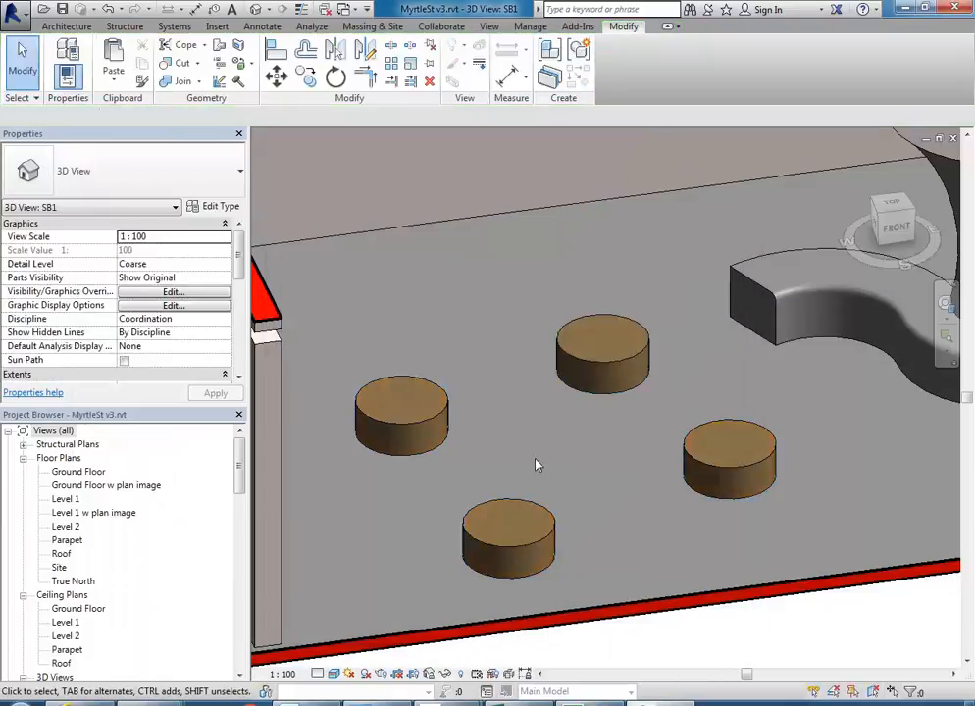
Examine the type properties of a placed circular seat, including its Seat Material, without changing them
middle_click_drag(590, 464, 579, 400)
scroll(569, 412, "up", 2)
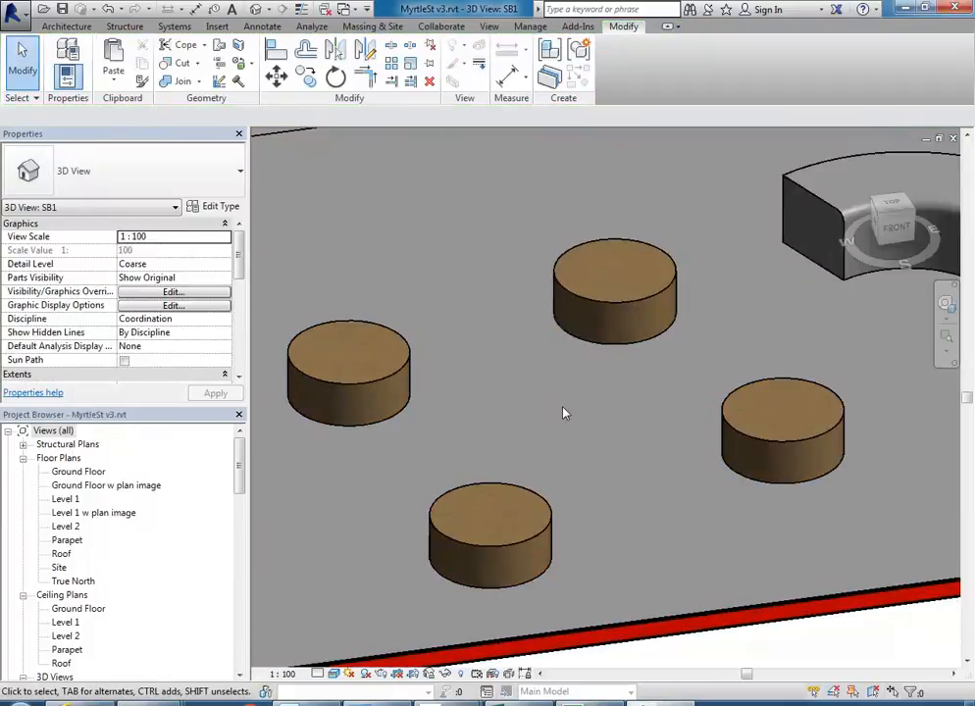
left_click(384, 382)
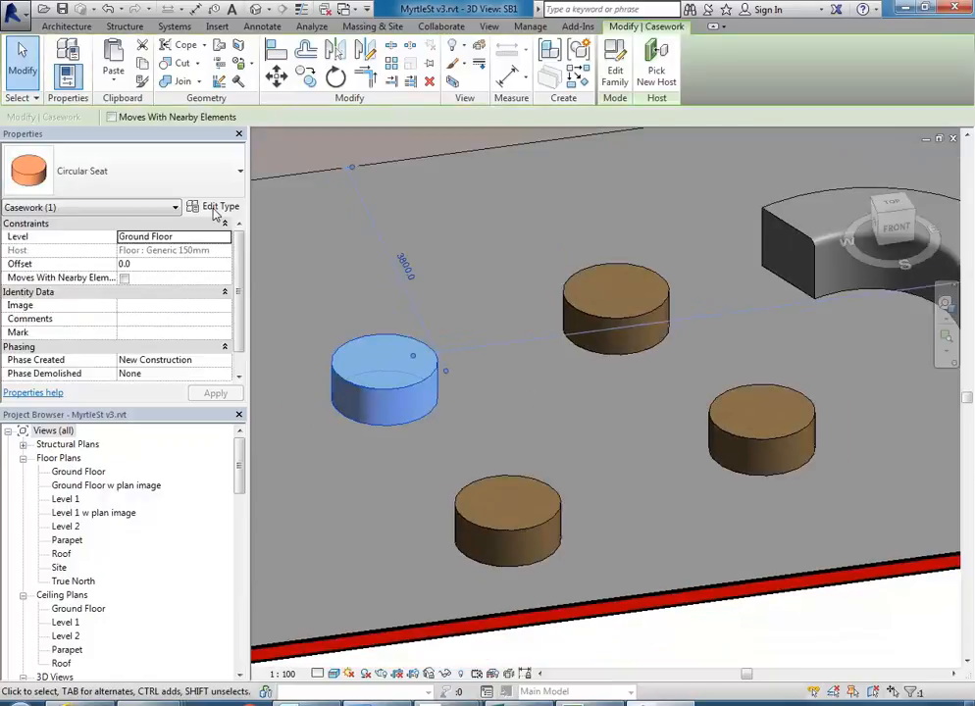
left_click(201, 206)
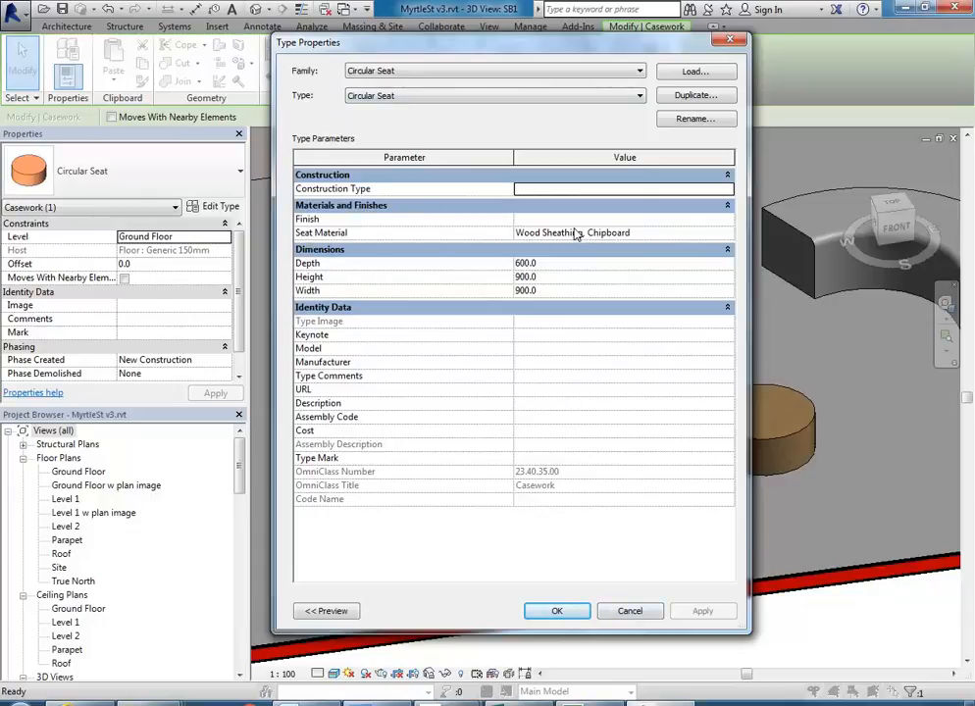
left_click(631, 612)
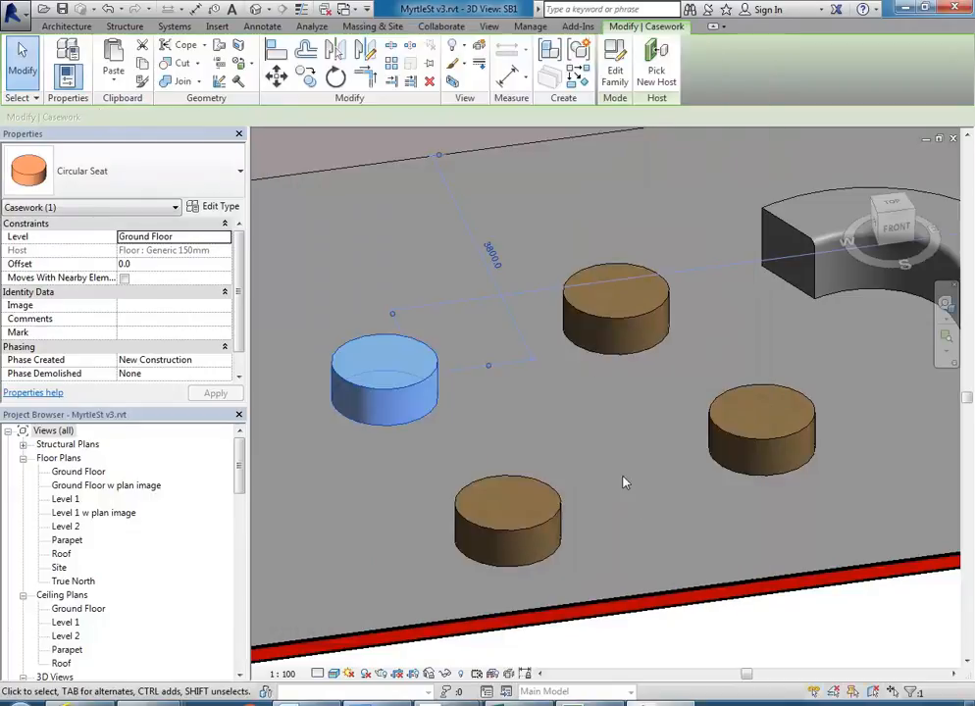
left_click(589, 433)
middle_click_drag(590, 434, 560, 440)
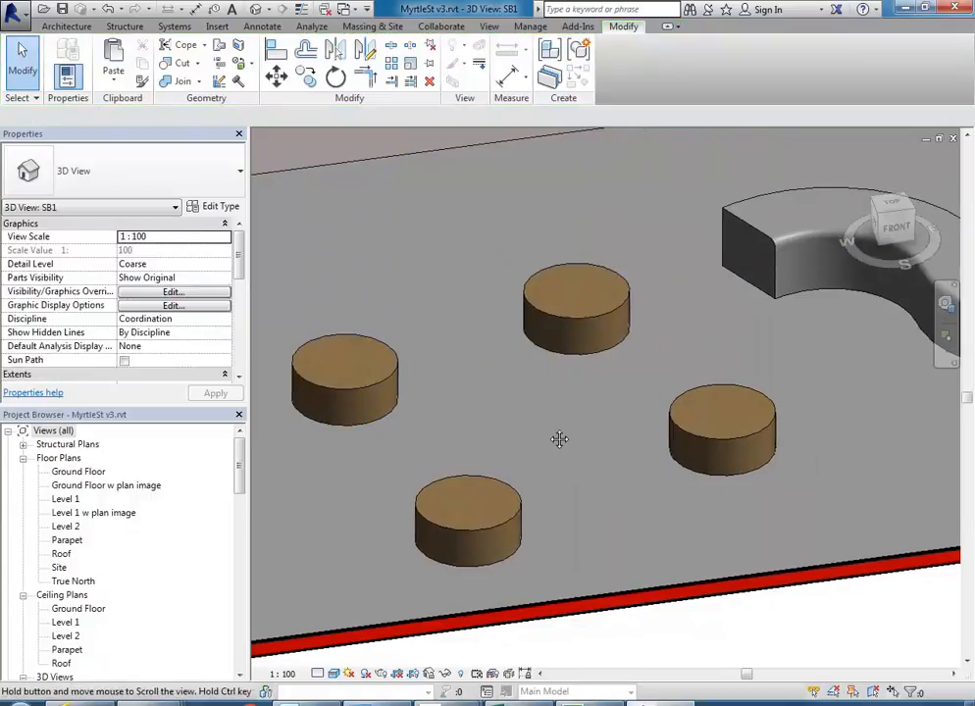
left_click(384, 393)
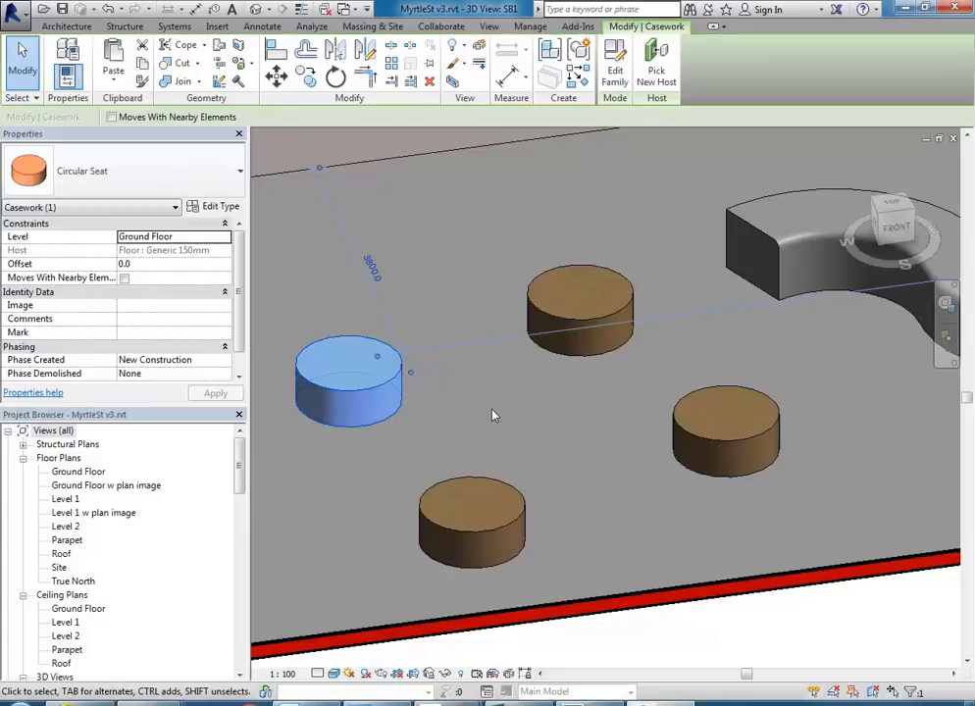
left_click(209, 208)
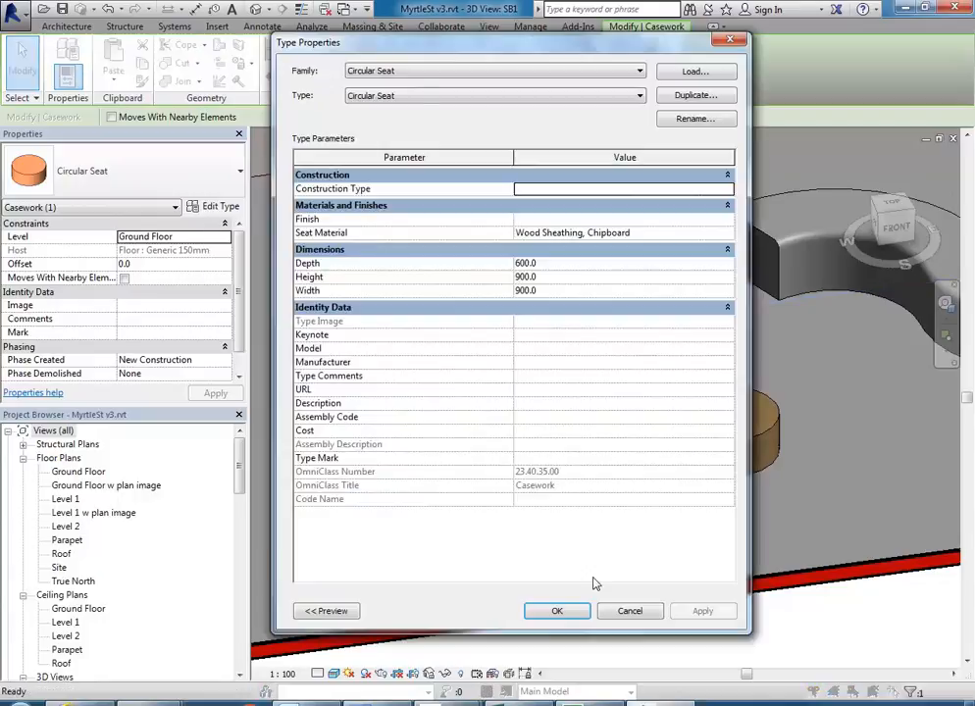
left_click(630, 612)
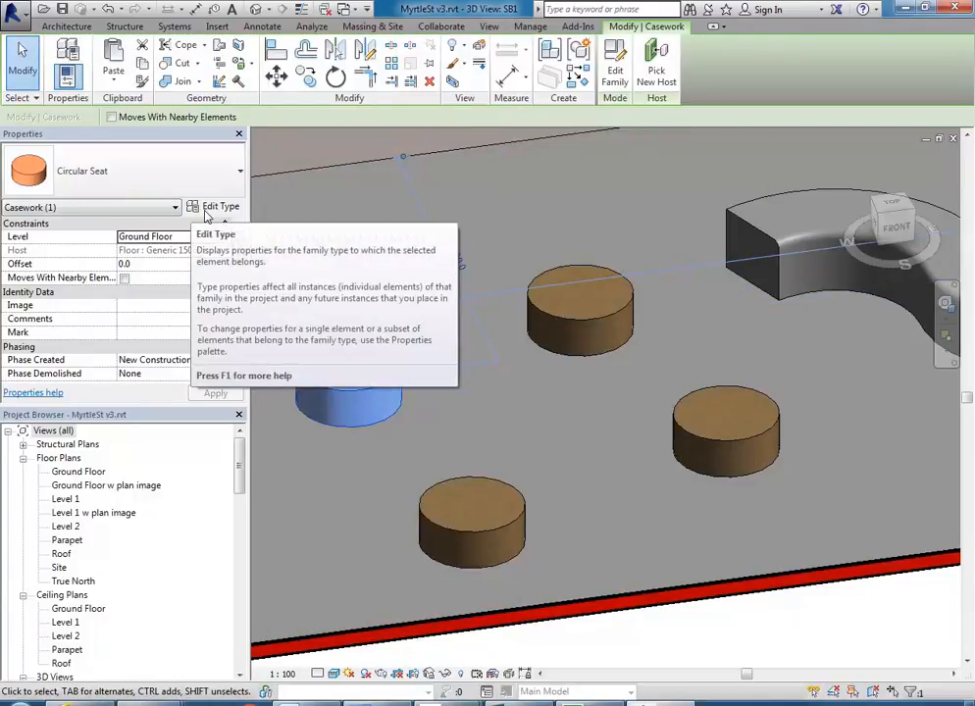
Duplicate the selected seat's type and name the new type Circular Seat red
left_click(216, 207)
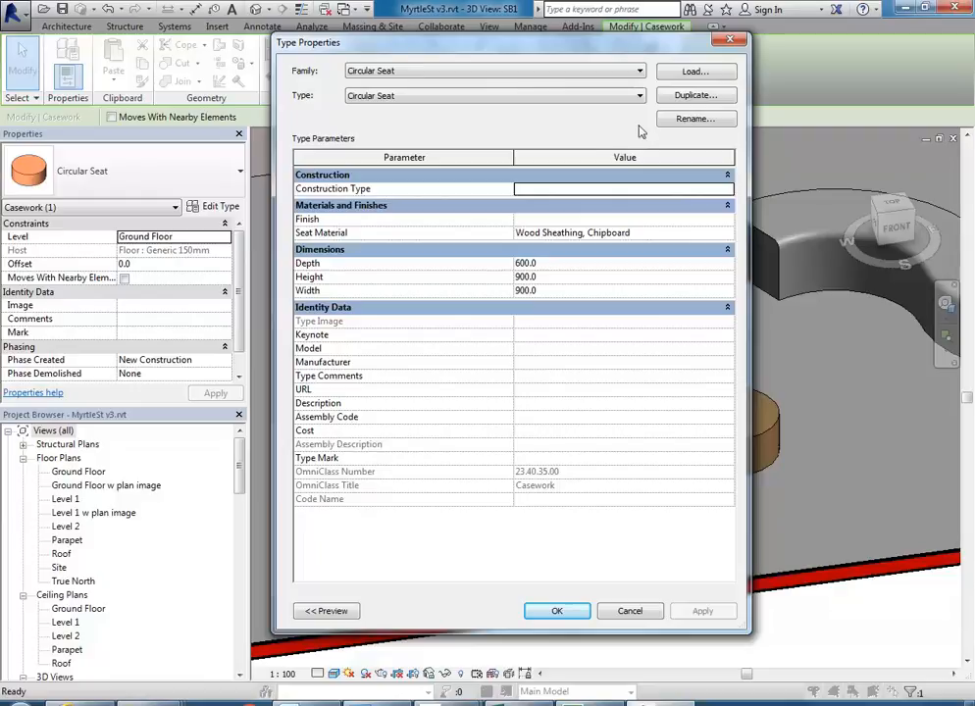
left_click(699, 95)
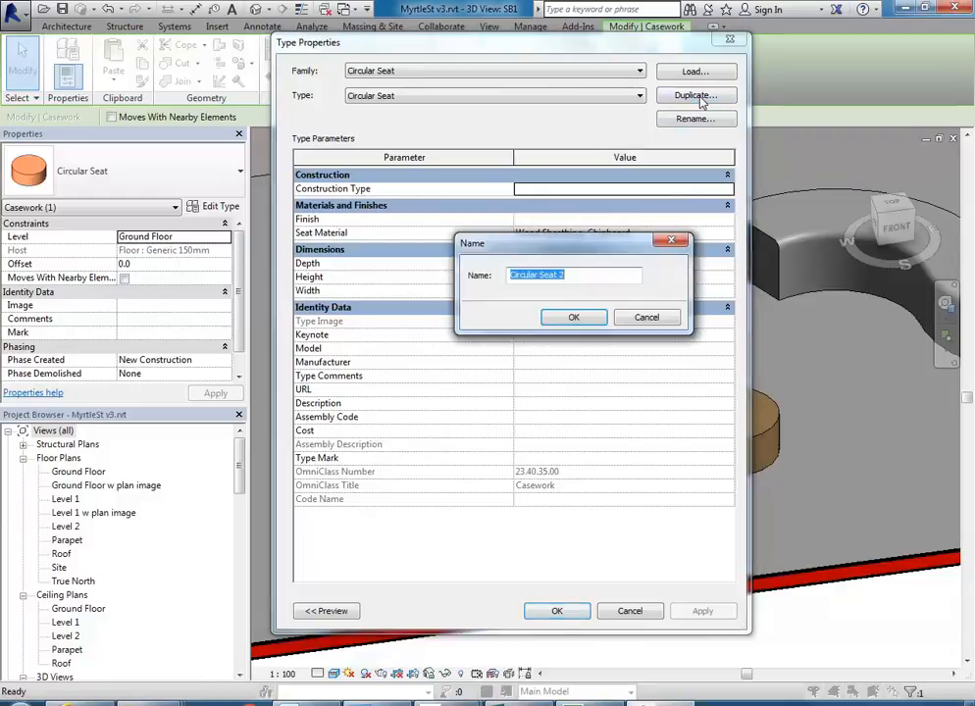
left_click(584, 278)
type("red")
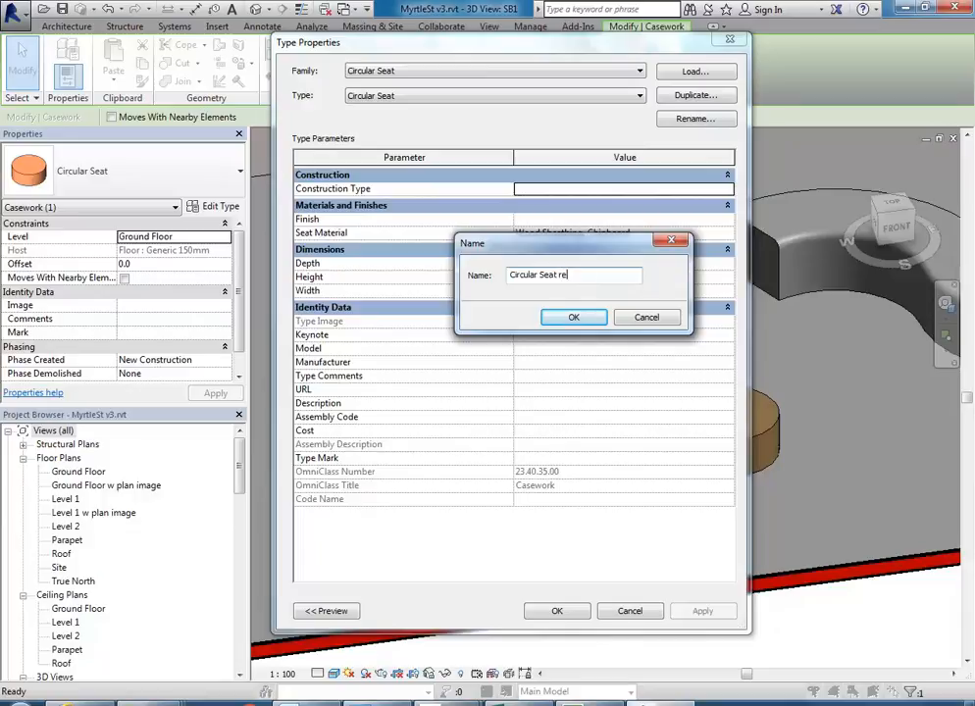
left_click(551, 317)
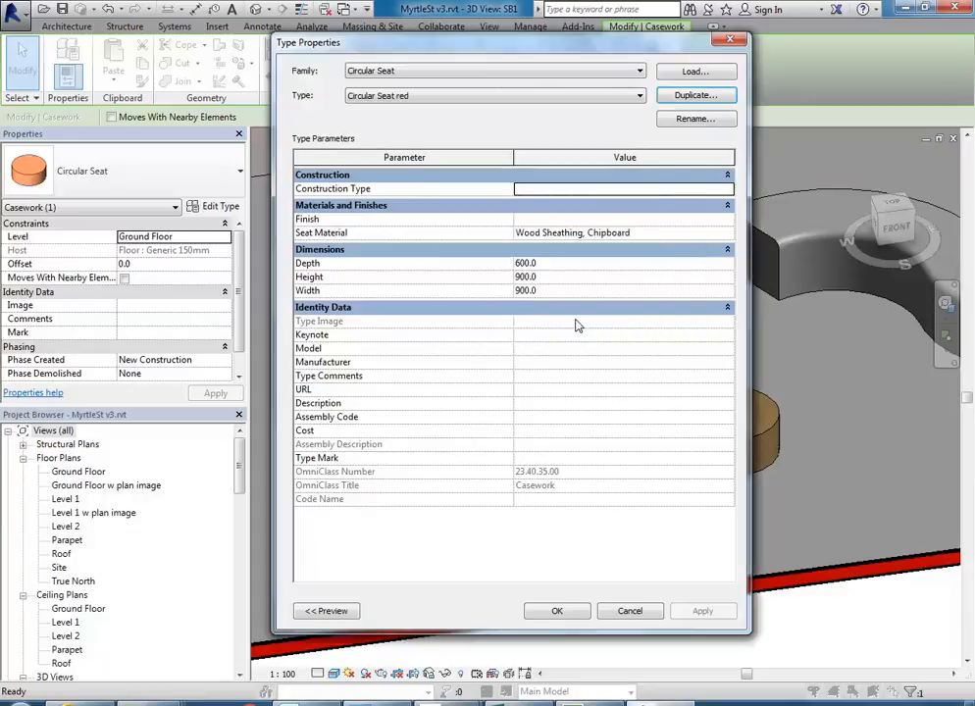
left_click(716, 232)
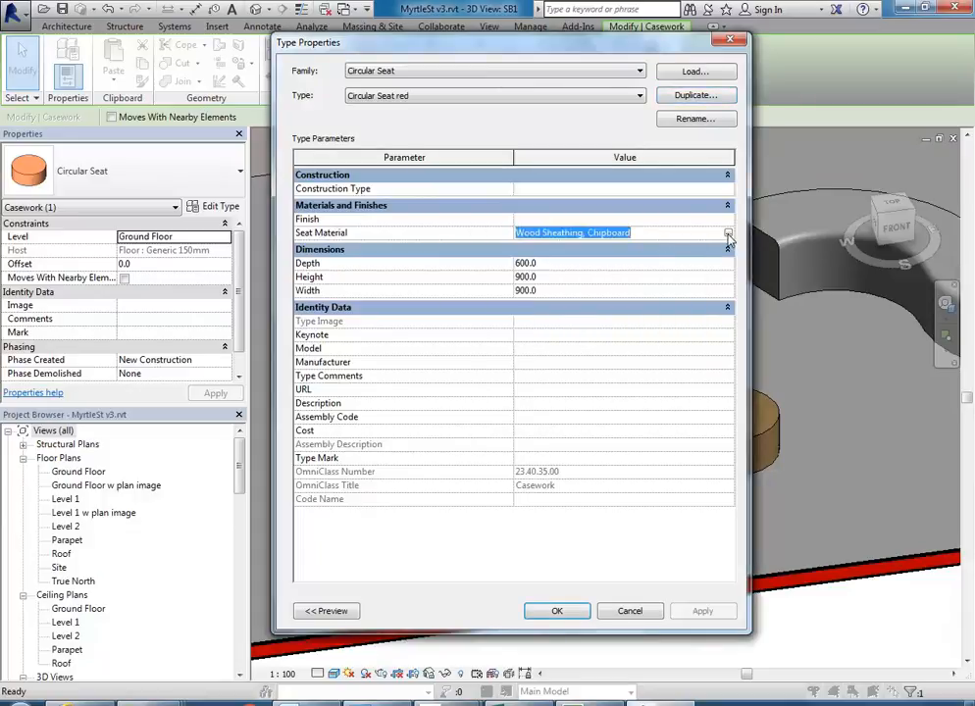
left_click(429, 72)
left_click(429, 73)
left_click(403, 100)
left_click(405, 104)
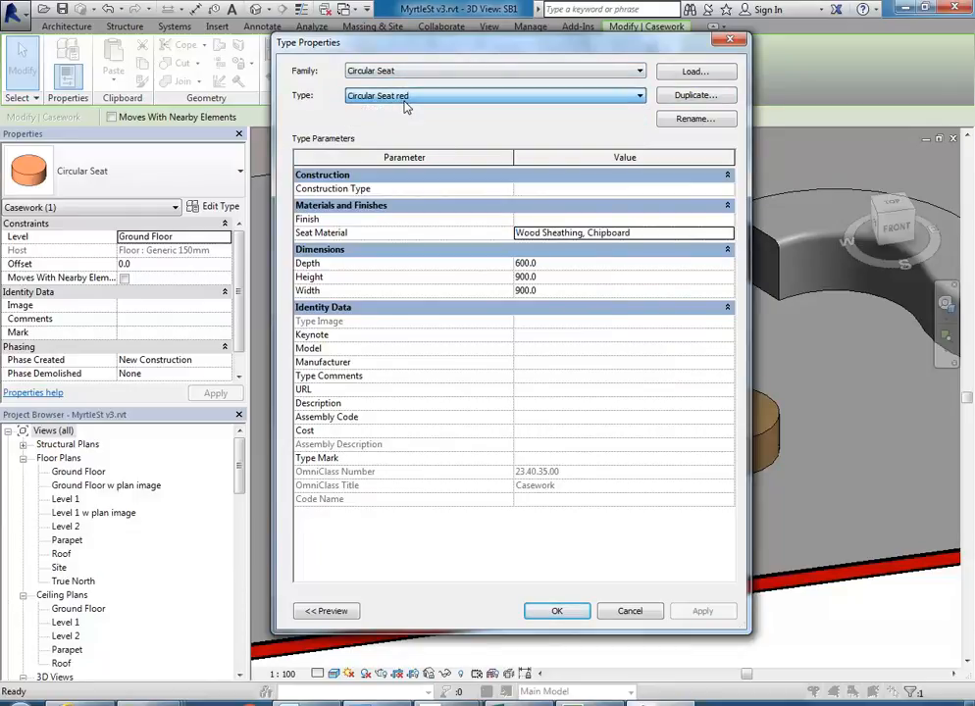
Browse the materials for the red type's Seat Material, duplicate the Finish material and name the copy Finish Red
left_click(686, 236)
left_click(727, 232)
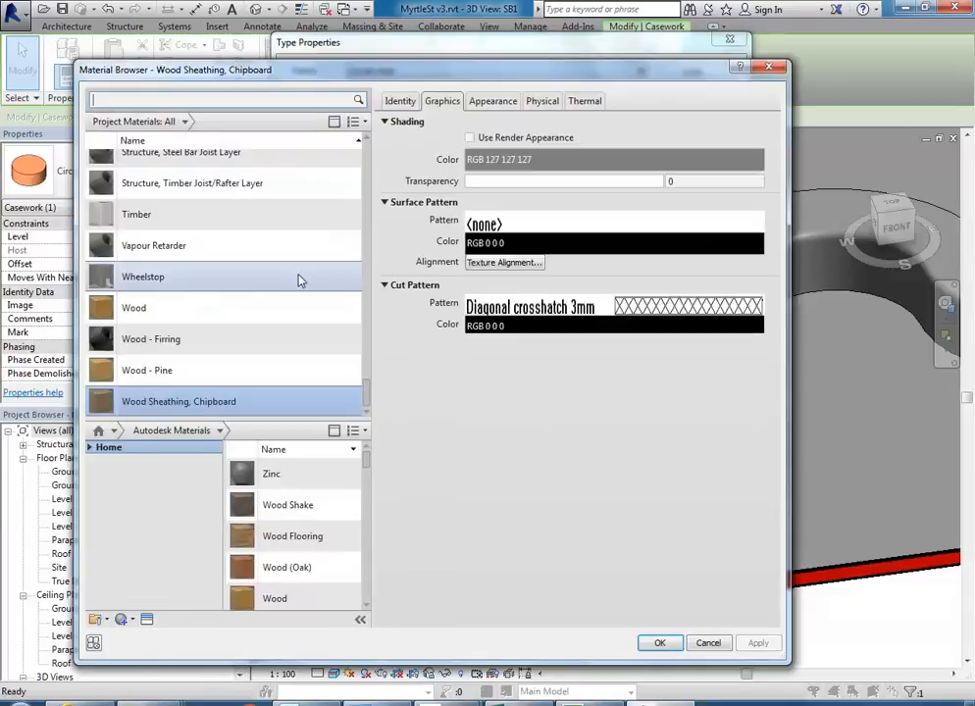
left_click_drag(367, 394, 371, 260)
left_click(136, 326)
right_click(137, 331)
left_click(149, 350)
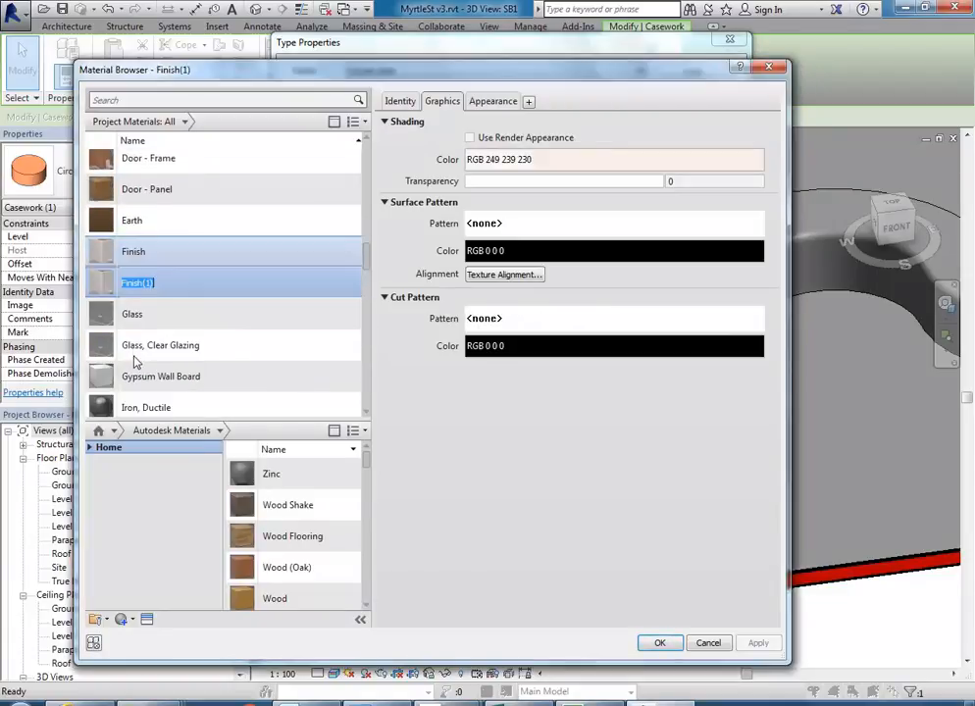
left_click(174, 284)
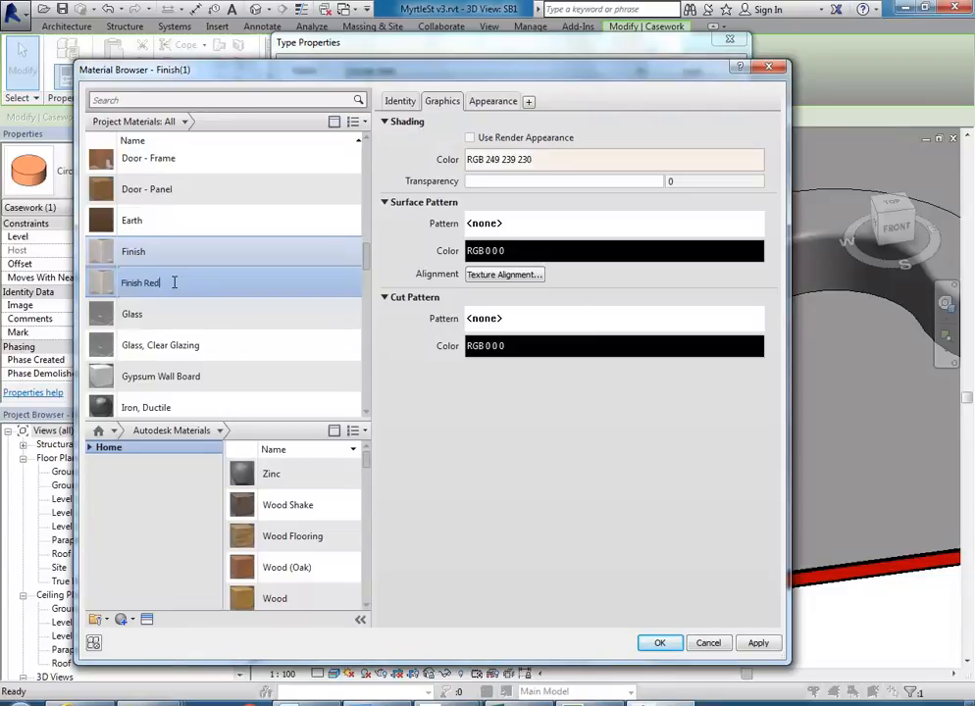
Confirm the name Finish Red and set the material's appearance colour to RGB 255-047-047
key("Return")
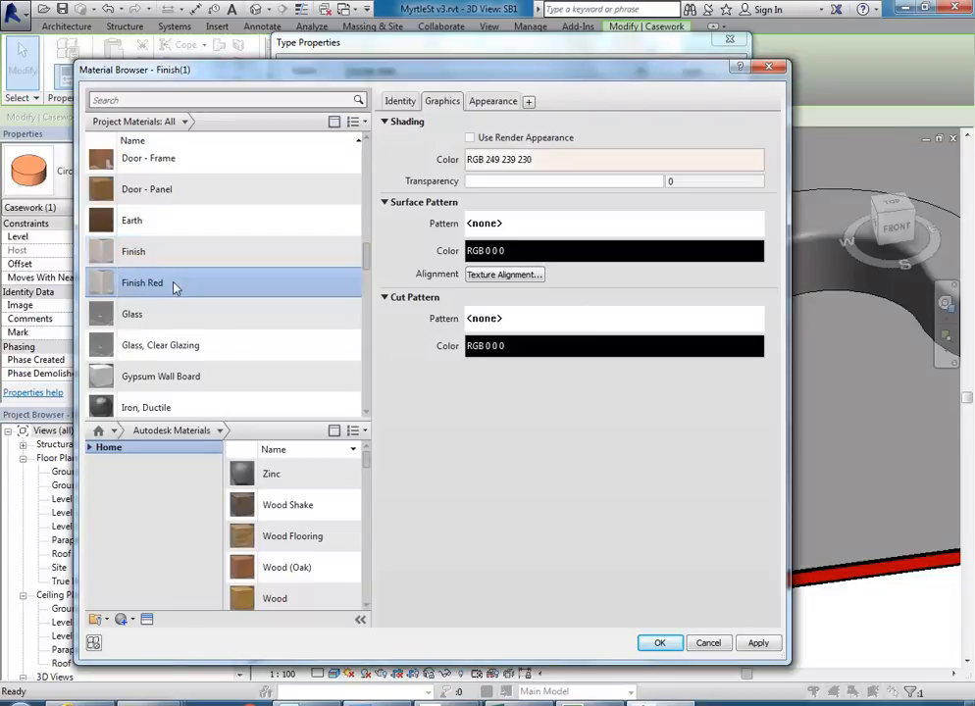
left_click(505, 102)
left_click(541, 268)
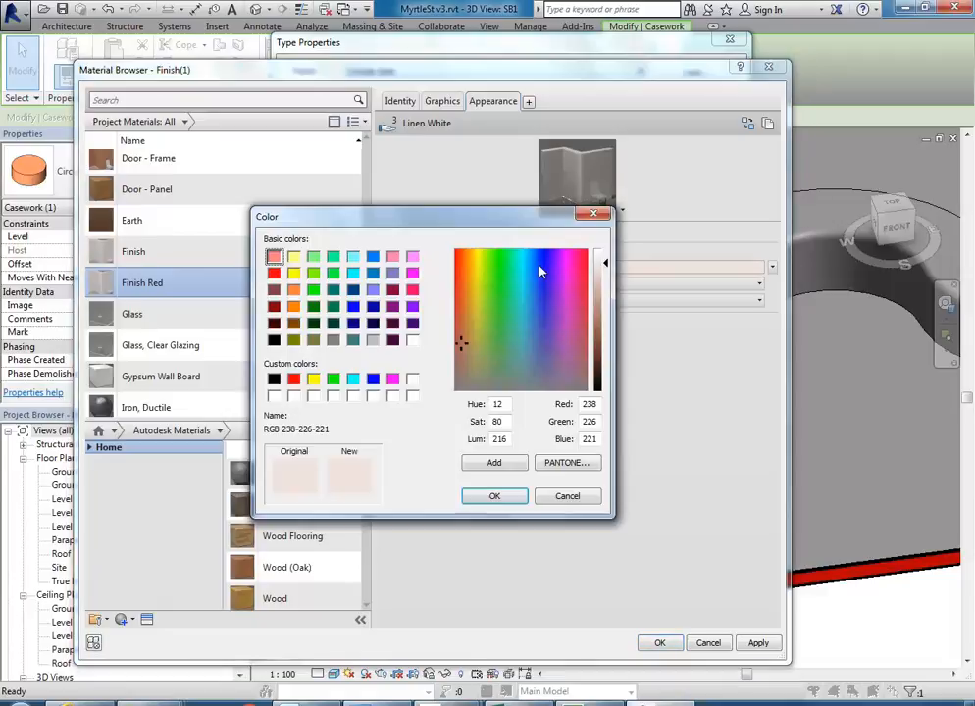
left_click(274, 273)
left_click_drag(607, 321, 607, 307)
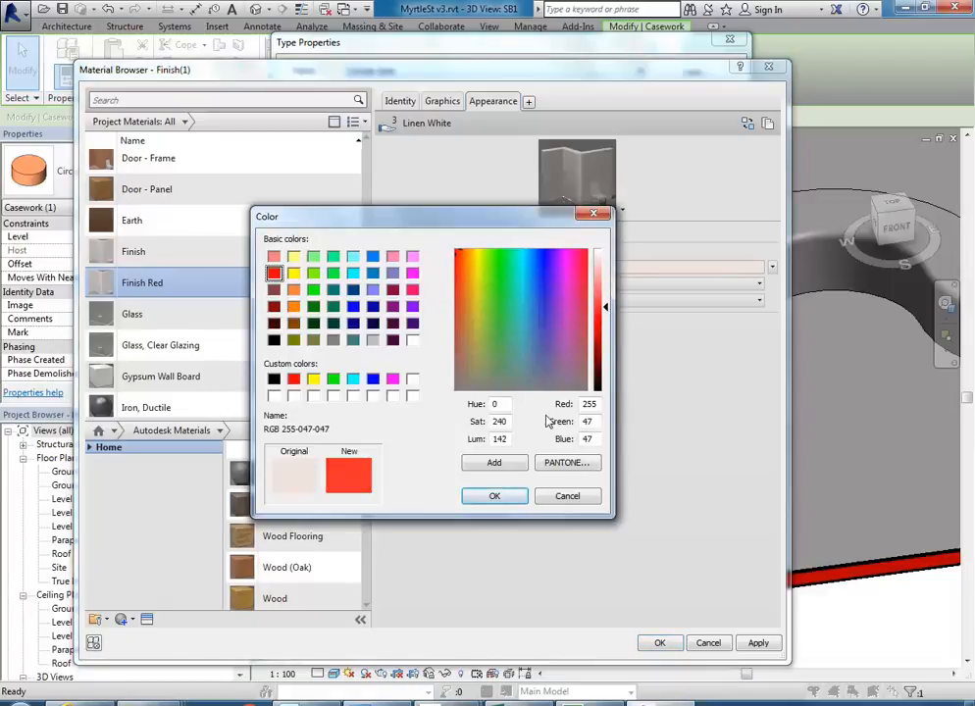
left_click(495, 501)
Have Finish Red's shading use its render appearance, and accept it as the Seat Material of the Circular Seat red type
left_click(442, 101)
left_click(469, 137)
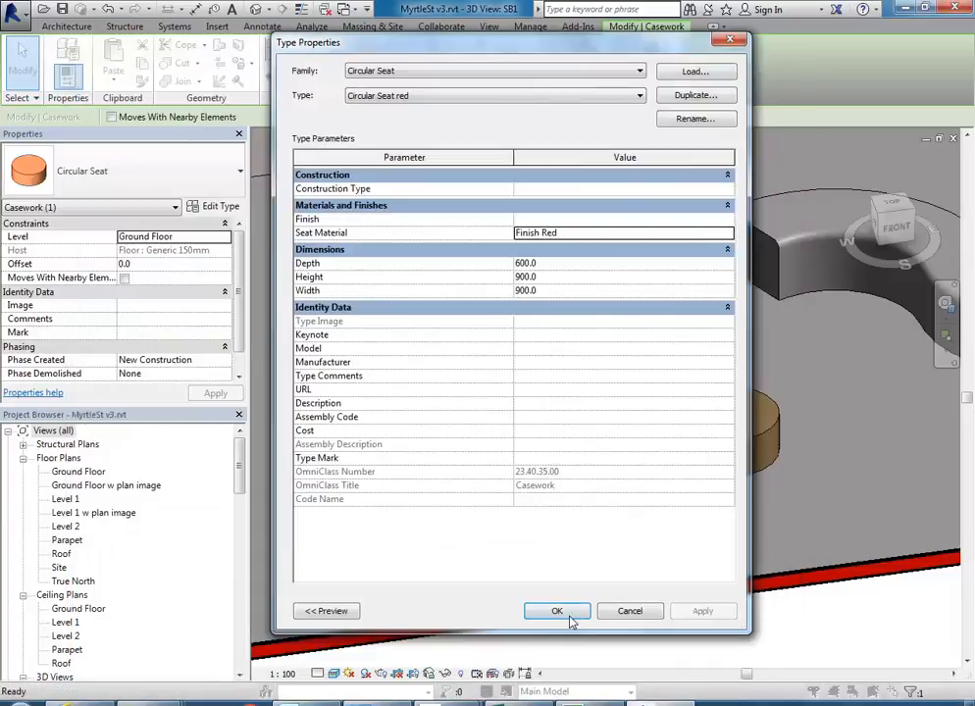
left_click(556, 611)
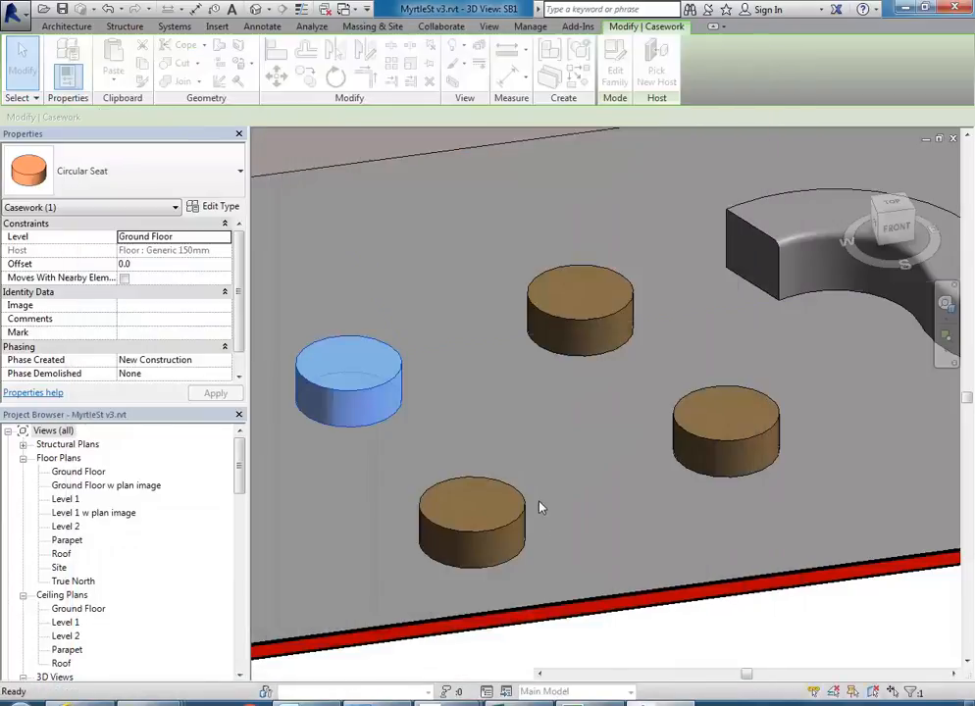
Examine the seat with the red type beside the other circular seats in the 3D view
left_click(509, 428)
middle_click_drag(508, 449, 564, 404, "shift")
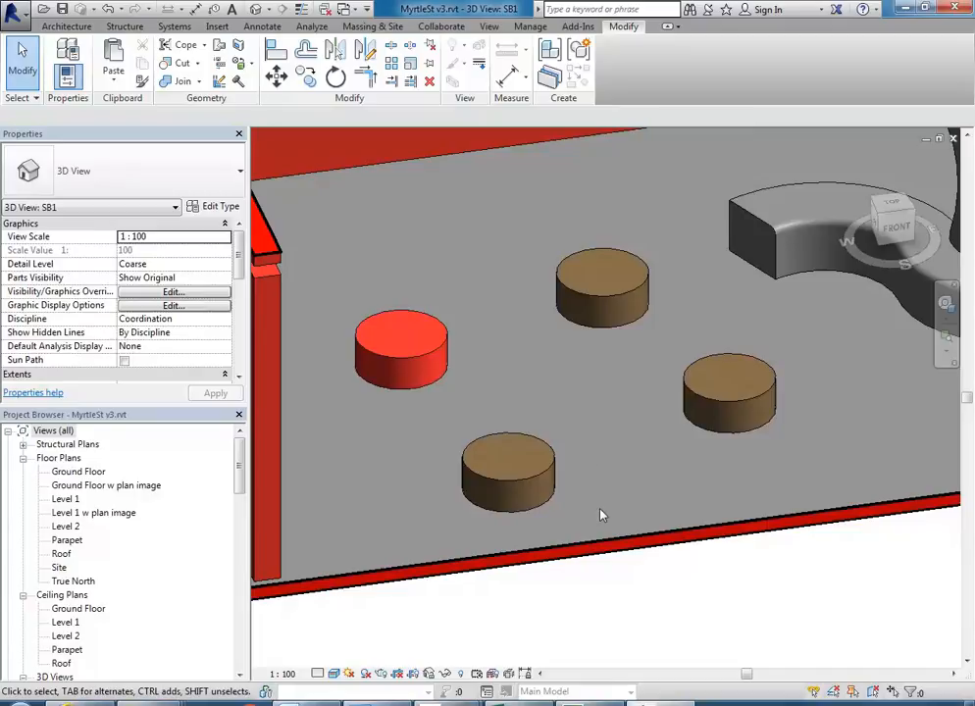
left_click(535, 484)
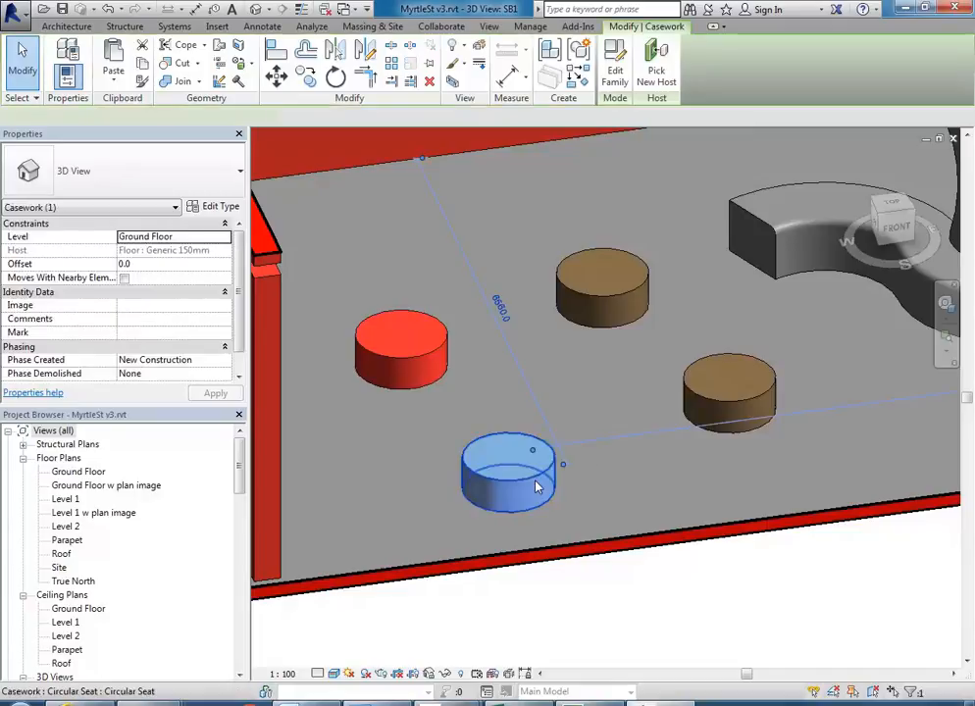
key("Escape")
middle_click_drag(490, 412, 441, 384)
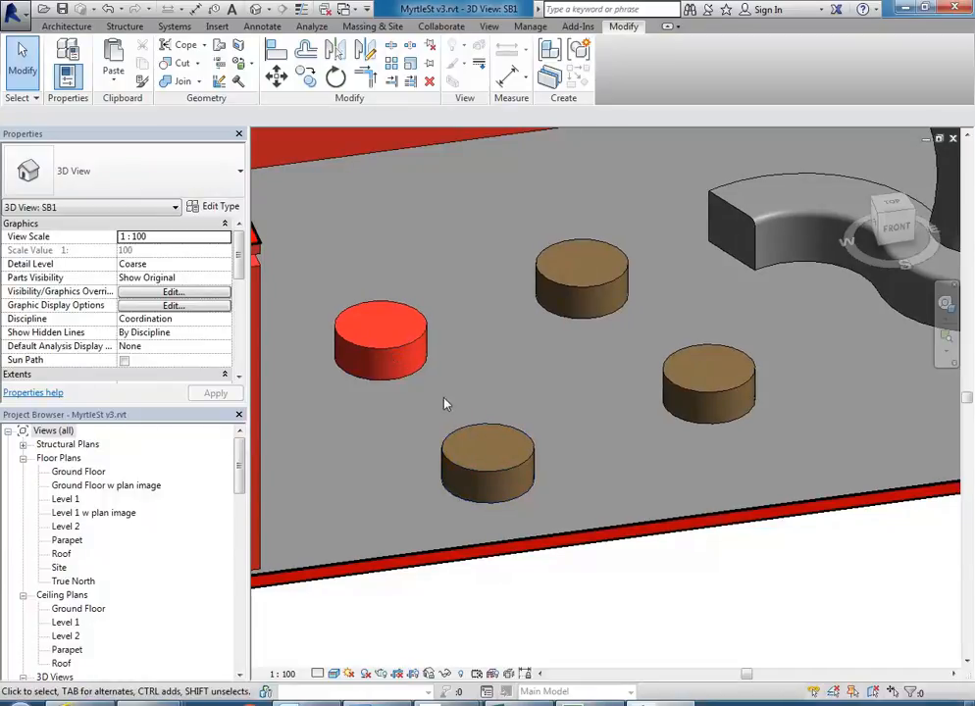
scroll(445, 398, "down", 1)
middle_click_drag(457, 408, 485, 381)
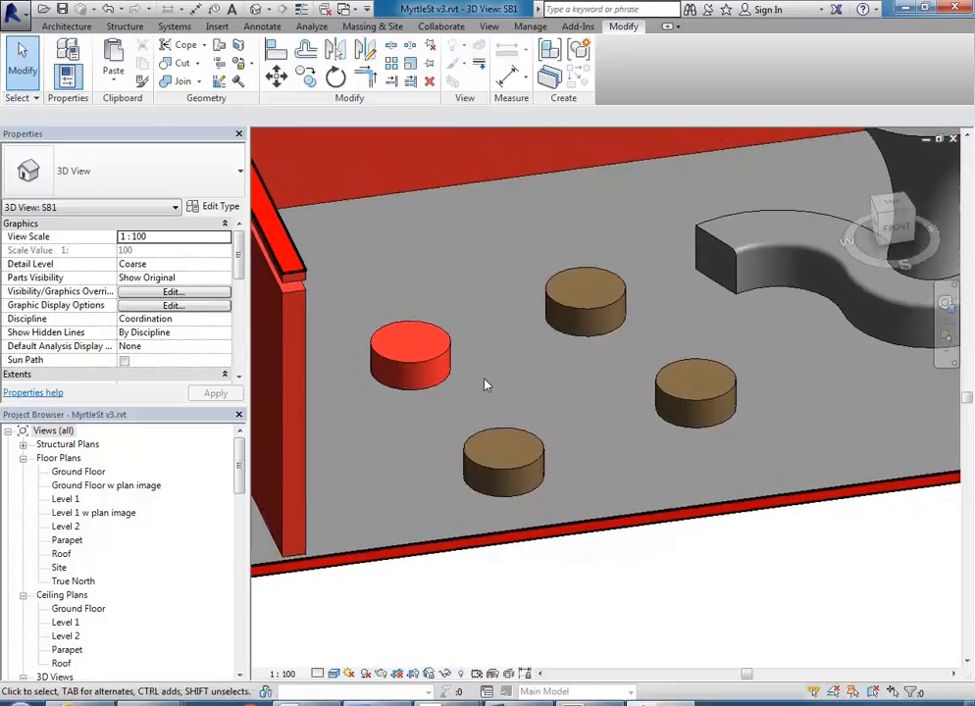
scroll(485, 381, "up", 1)
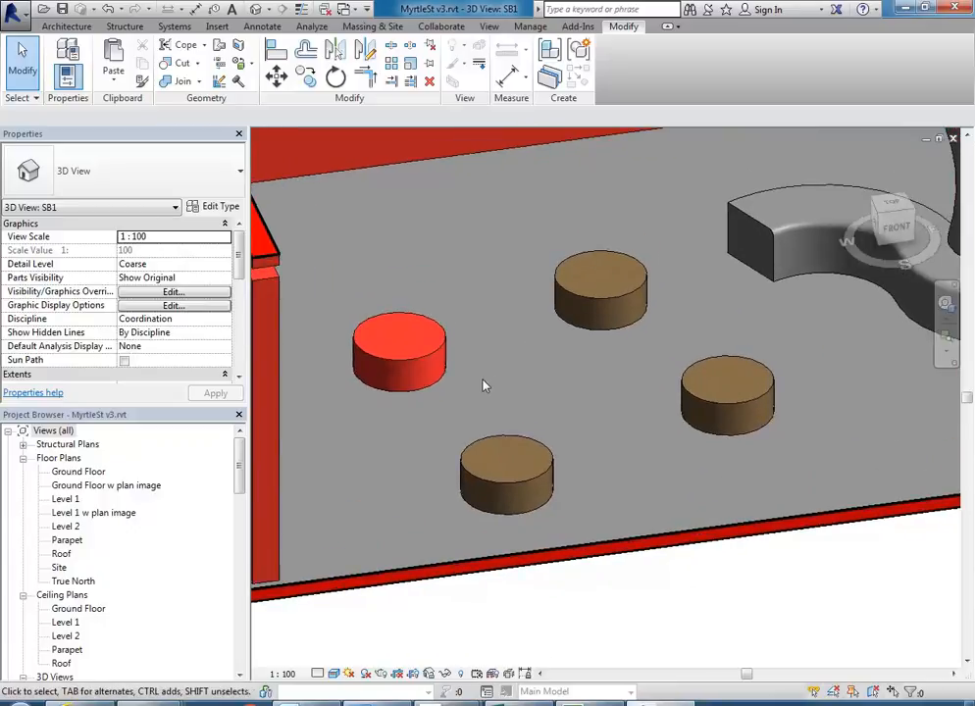
scroll(468, 394, "down", 1)
middle_click_drag(468, 395, 492, 400)
scroll(493, 411, "up", 1)
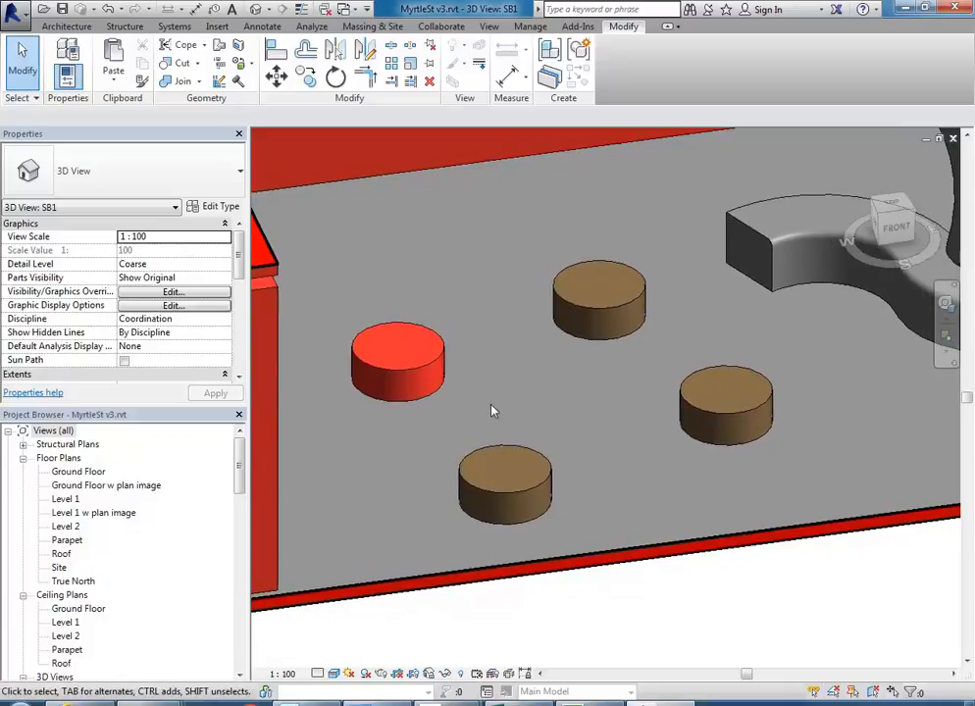
Create a new family from the Metric Casework.rft template and start an extrusion in its Ref. Level plan
left_click(14, 11)
mouse_move(98, 68)
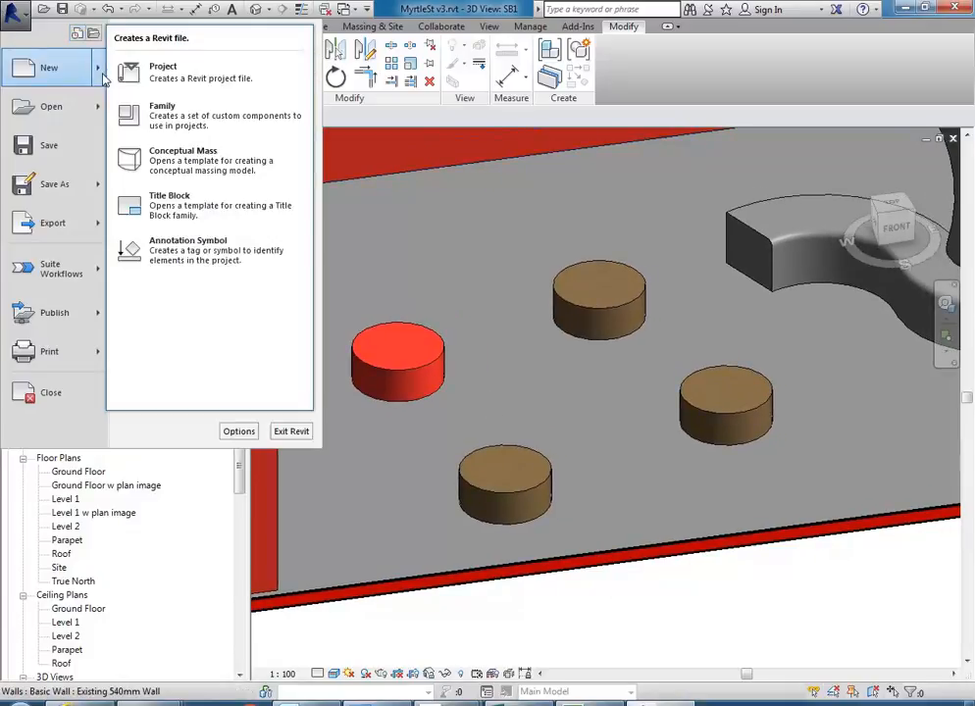
left_click(157, 130)
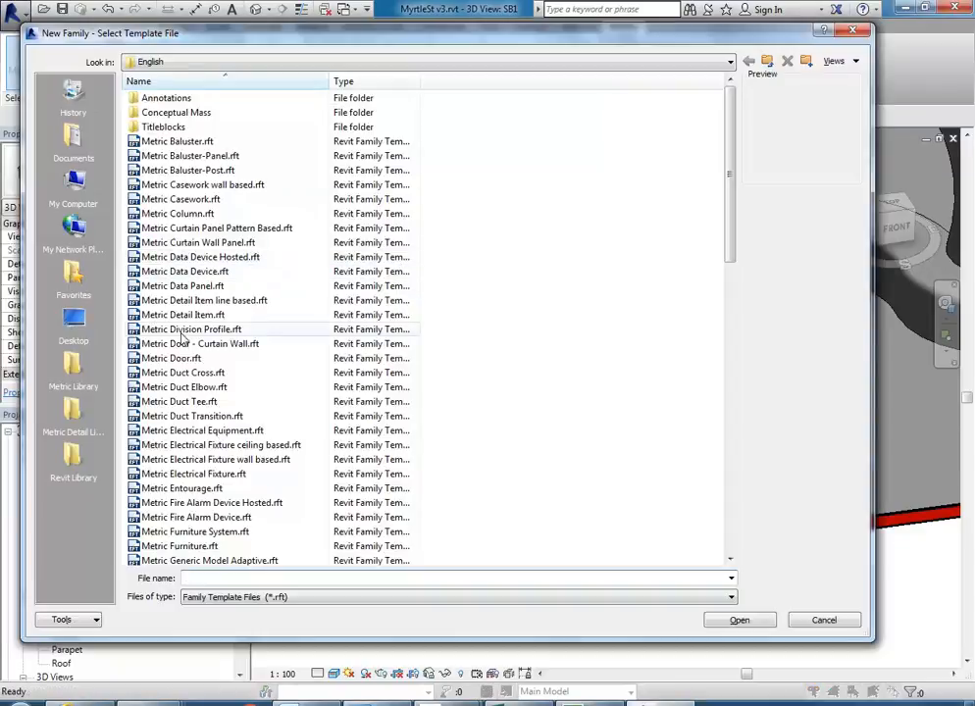
left_click(164, 200)
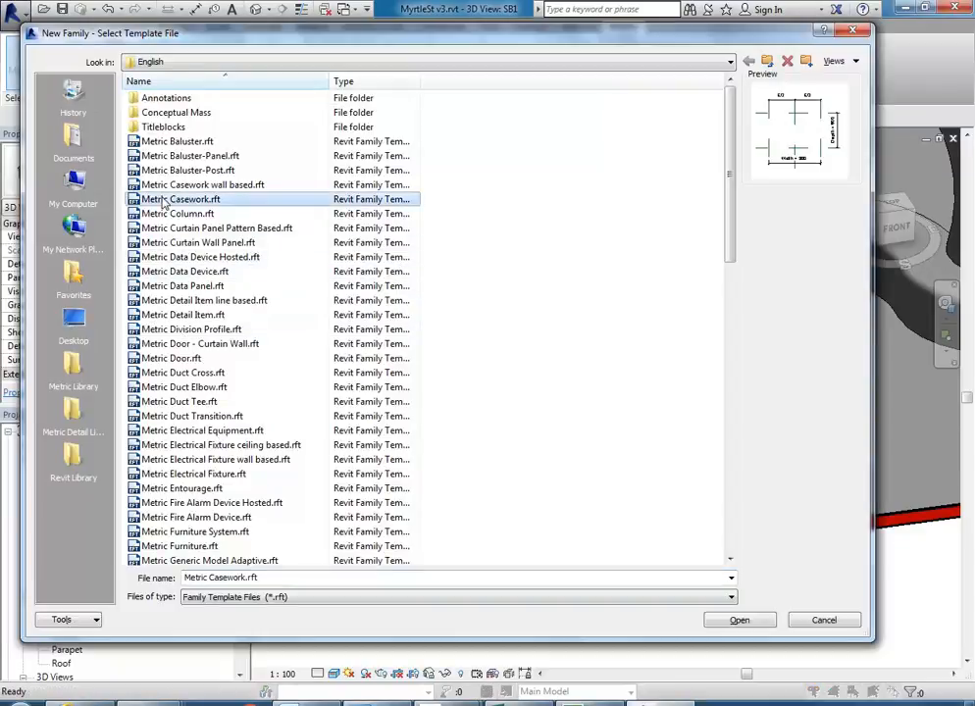
double_click(164, 200)
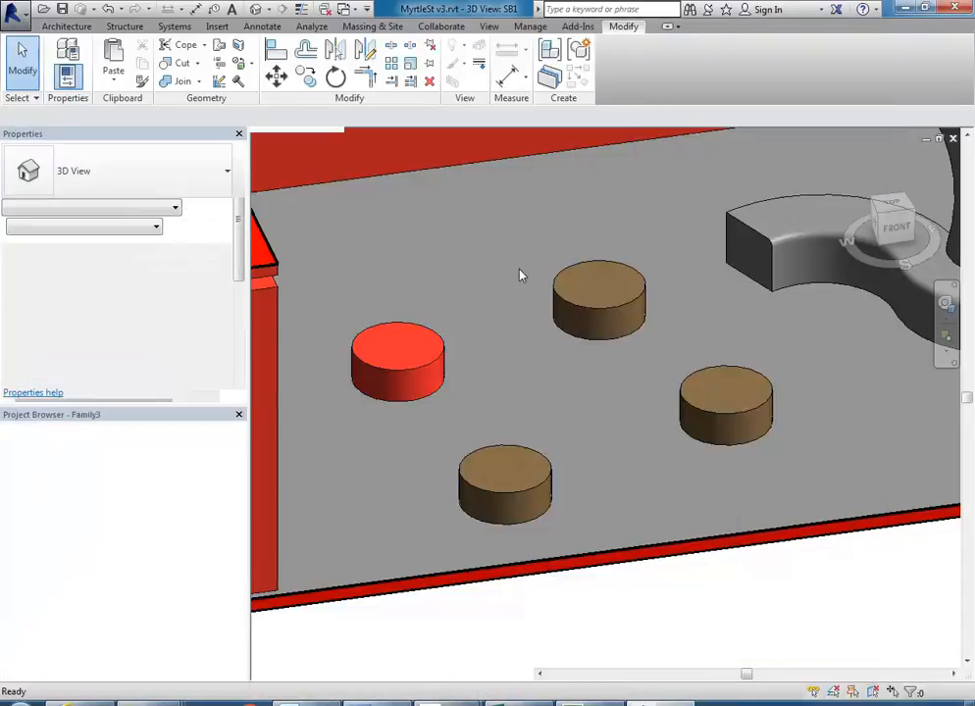
scroll(510, 278, "down", 2)
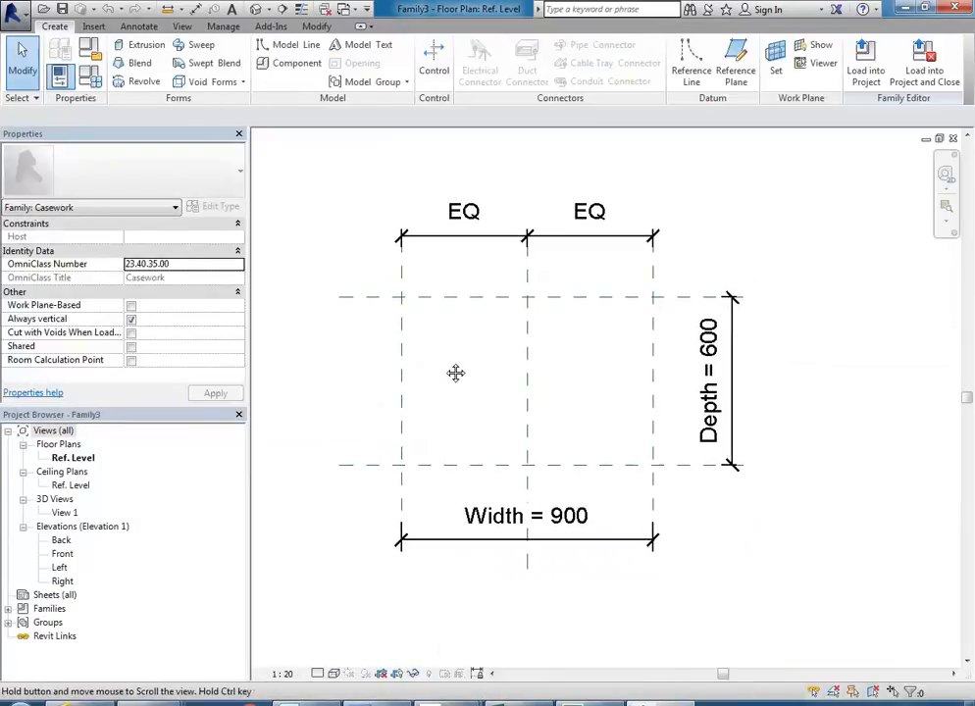
left_click(138, 47)
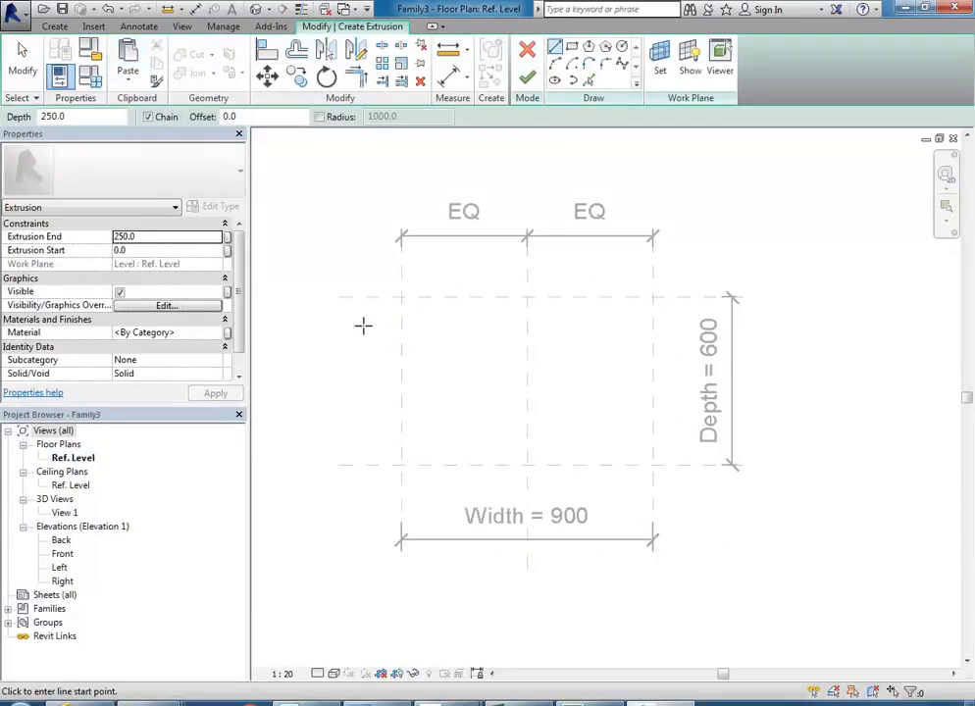
middle_click_drag(363, 326, 369, 325)
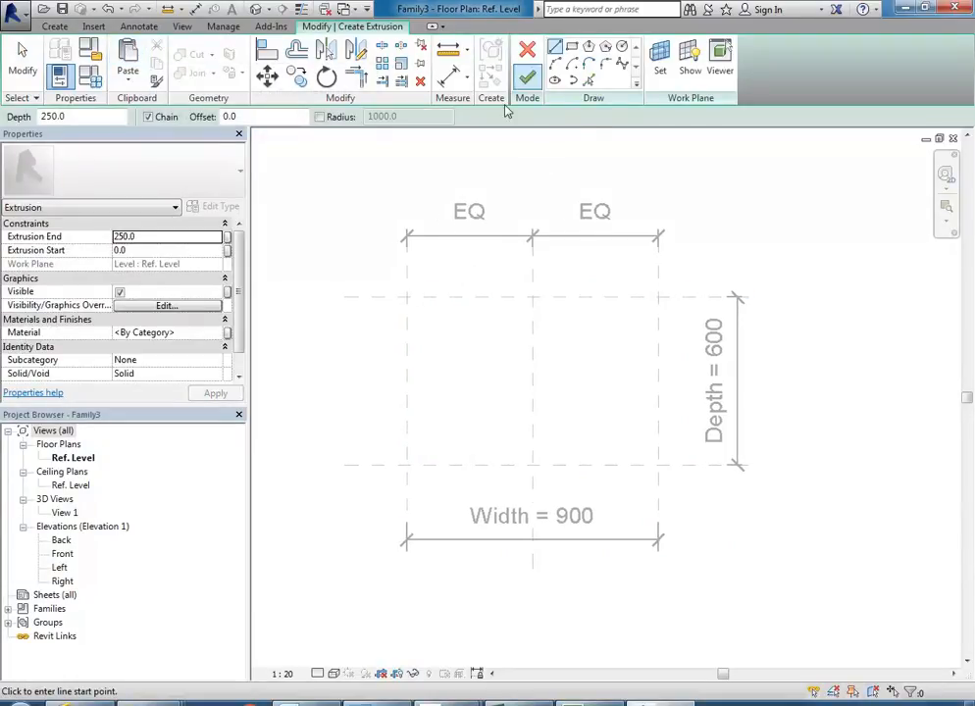
scroll(369, 339, "up", 3)
scroll(368, 339, "down", 2)
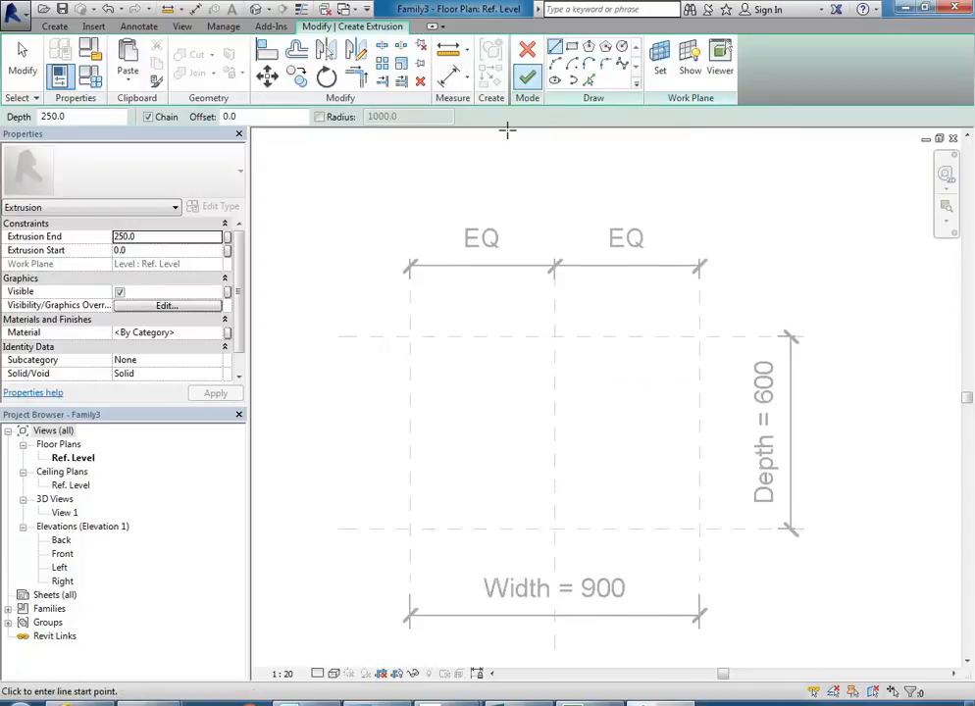
Try sketching the extrusion's rear edge as a 900 mm line between the two side reference planes, and delete it
left_click(410, 337)
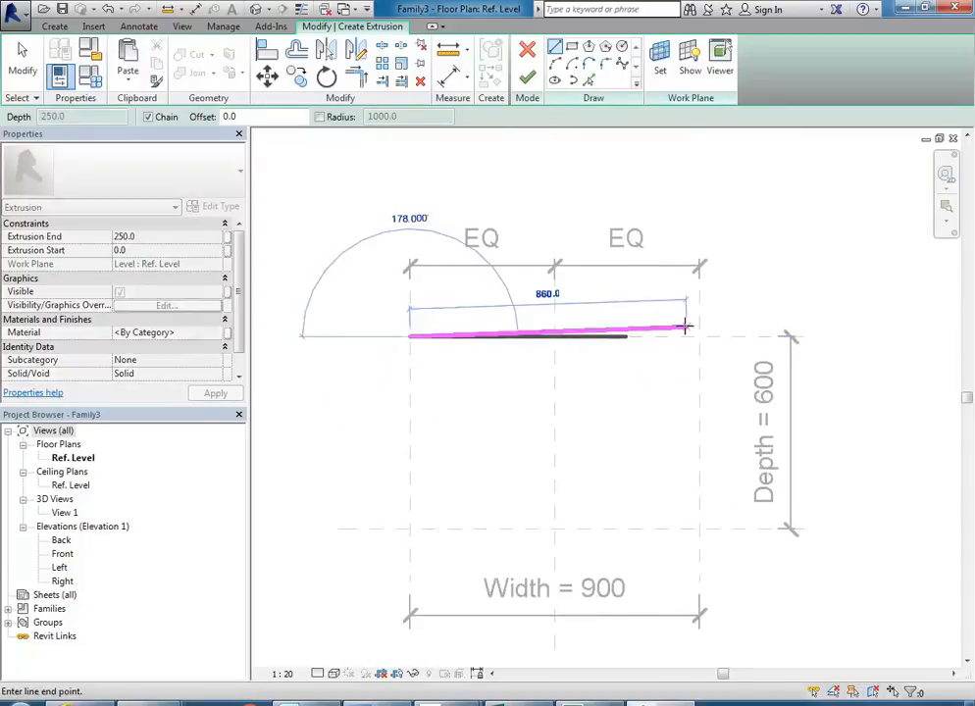
left_click(701, 337)
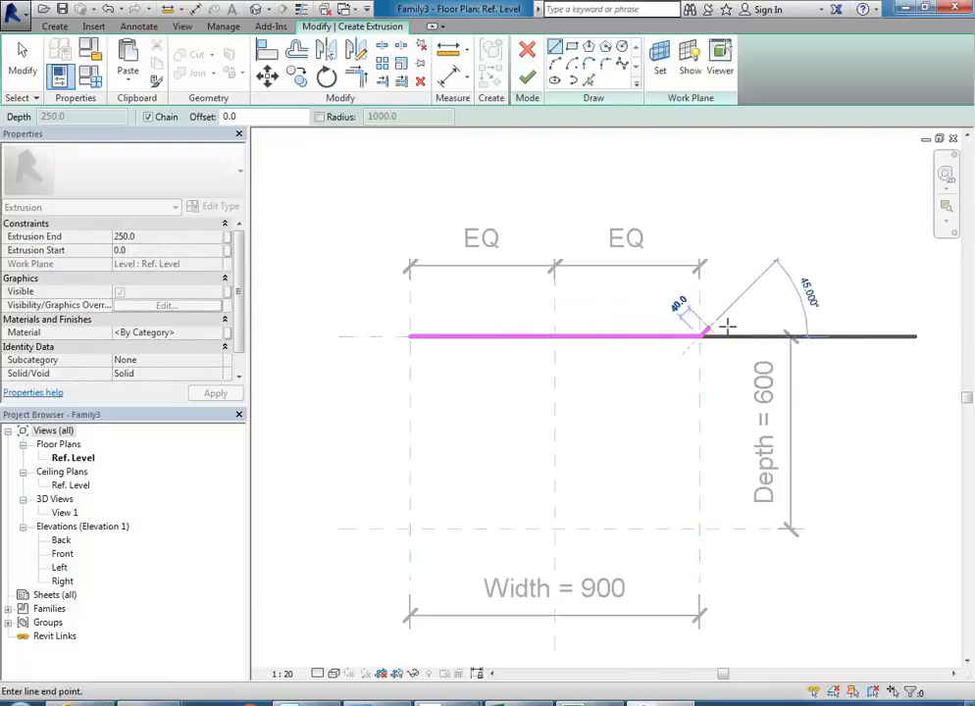
right_click(756, 306)
left_click(775, 308)
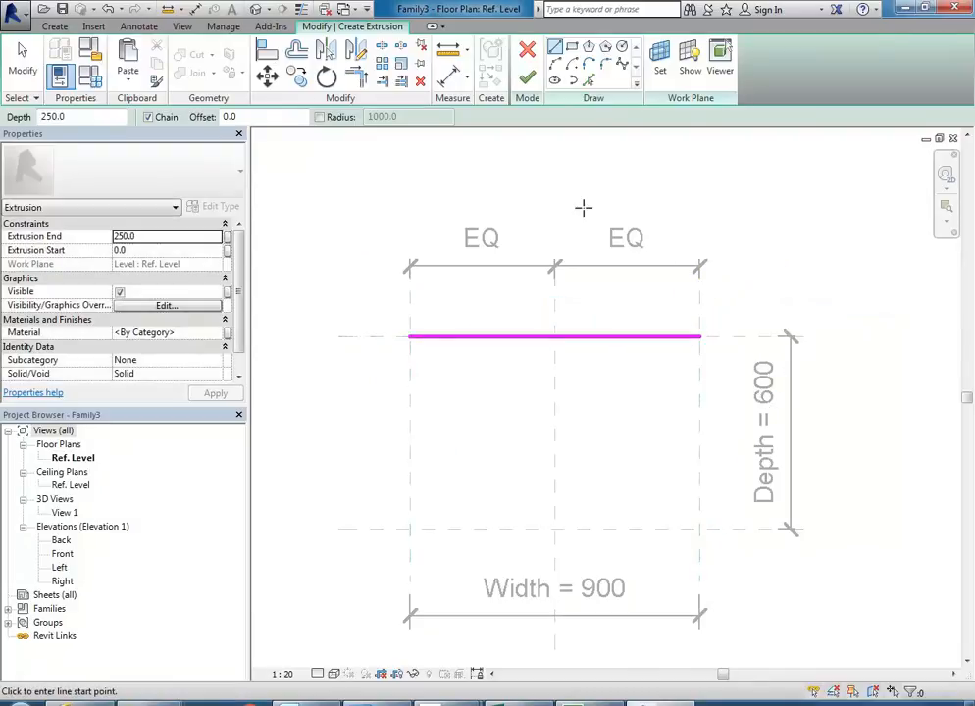
key("Escape")
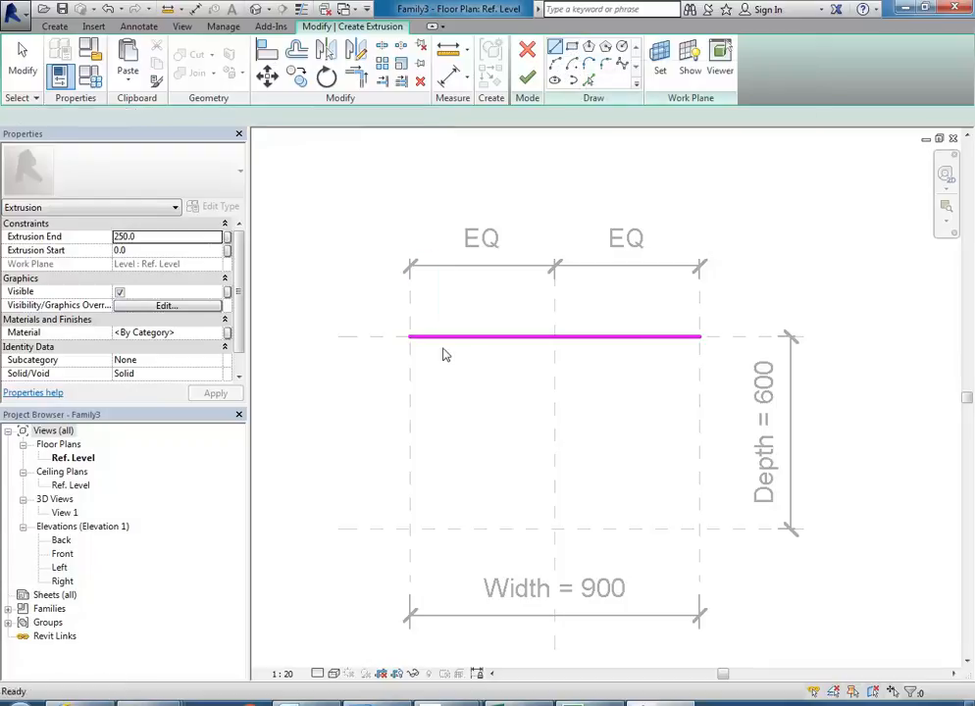
left_click(441, 339)
key("Delete")
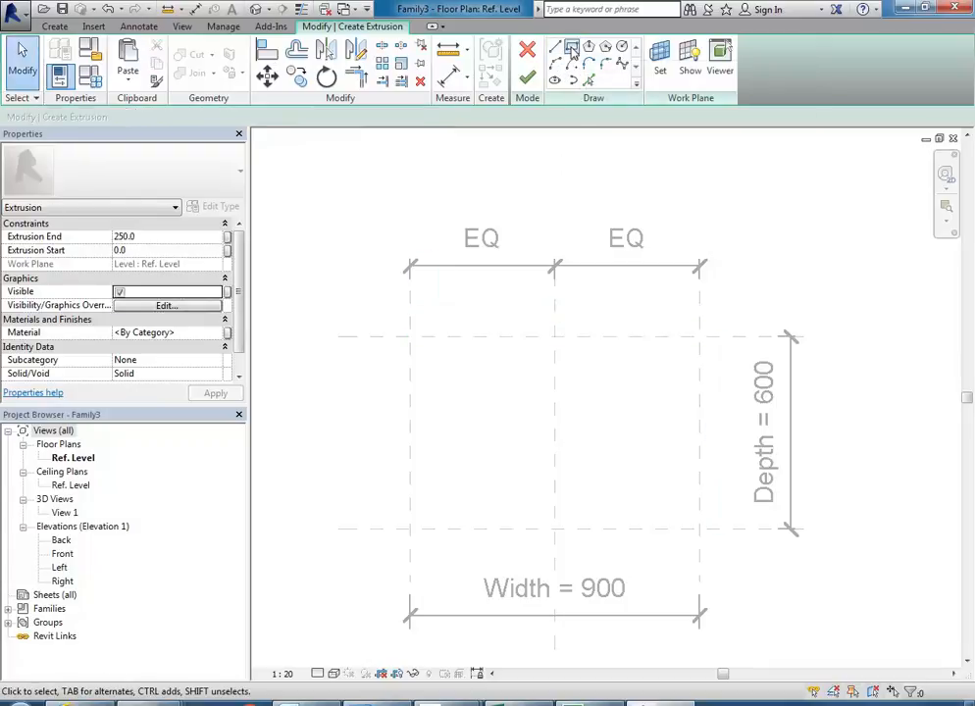
Sketch a thin rectangle about 1280 by 40 mm along the rear reference plane, extending past both side reference planes
left_click(572, 48)
left_click(328, 339)
left_click(741, 351)
key("Escape")
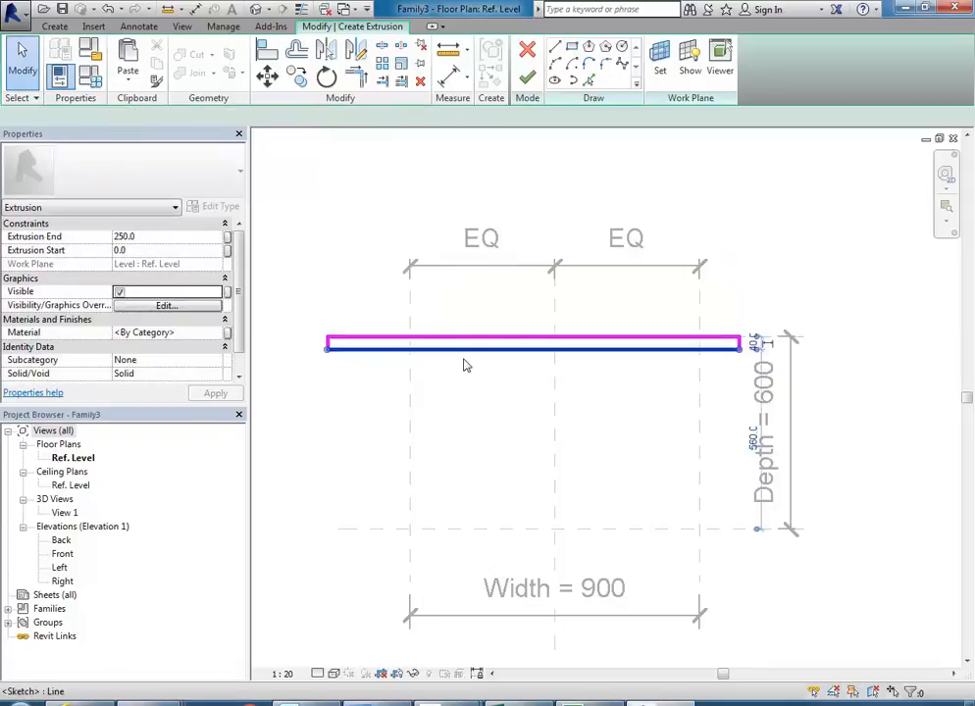
Set the thin rectangle's thickness to 20 mm by moving its front edge
left_click(468, 348)
scroll(469, 376, "up", 2)
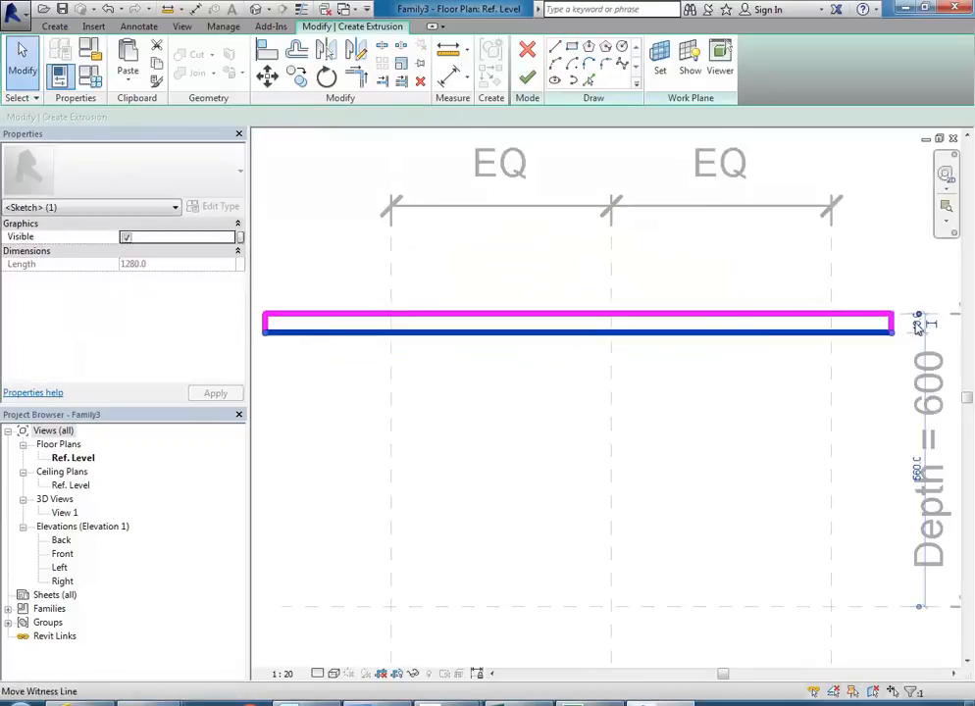
scroll(910, 341, "up", 4)
left_click(835, 303)
type("280")
key("Return")
scroll(596, 434, "down", 5)
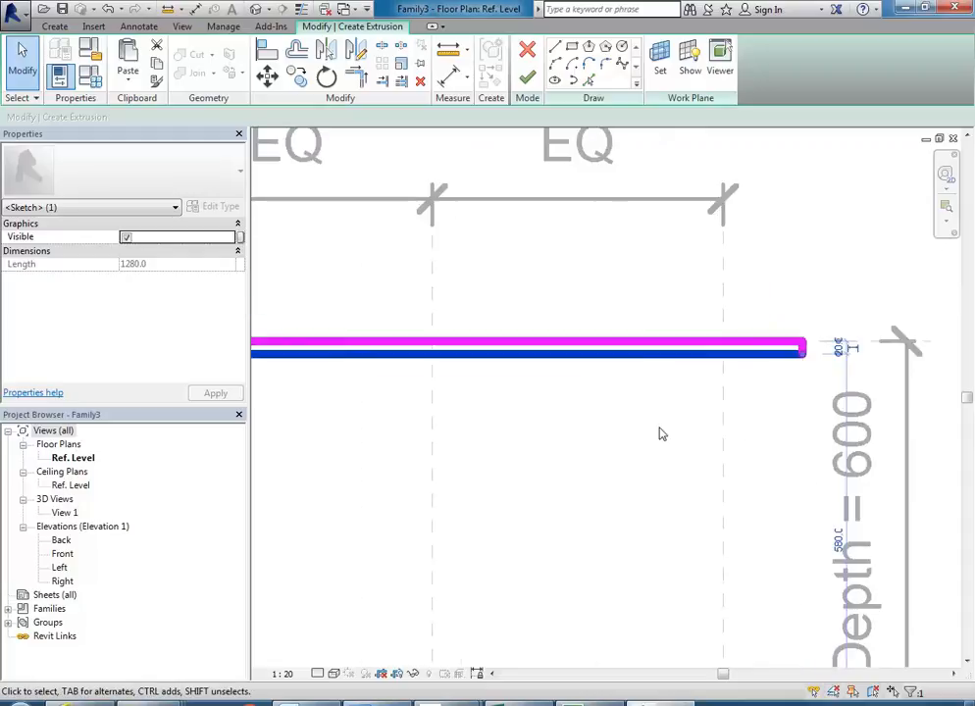
scroll(537, 463, "up", 2)
left_click(552, 457)
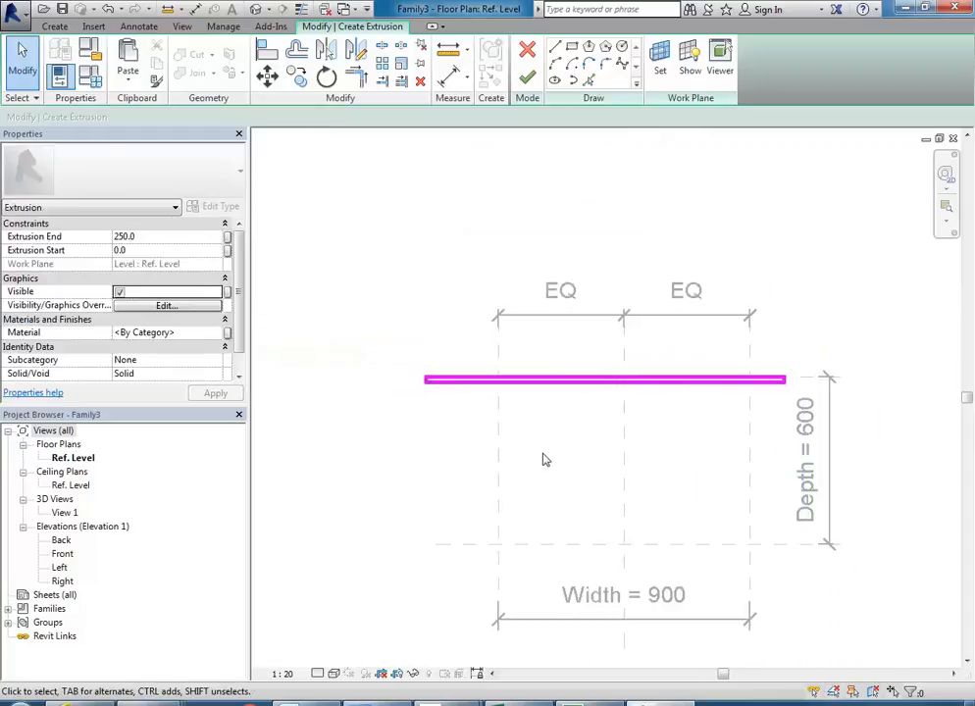
Align the left end of the thin rectangle with the left reference plane
scroll(520, 456, "up", 2)
middle_click_drag(379, 326, 355, 318)
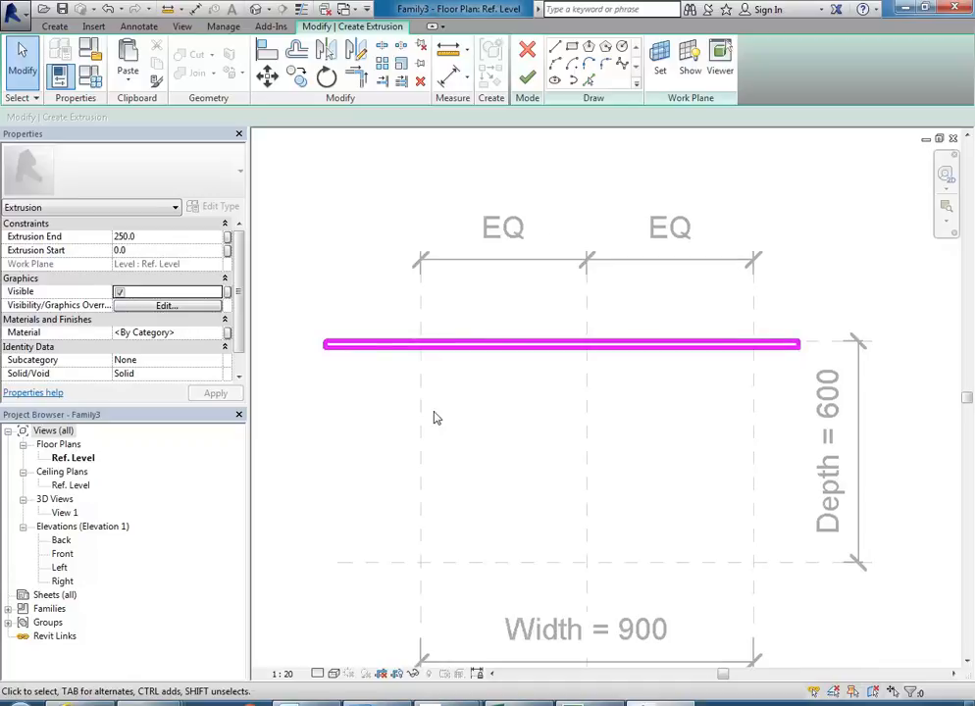
scroll(427, 418, "down", 1)
left_click(267, 49)
left_click(424, 345)
scroll(343, 306, "up", 4)
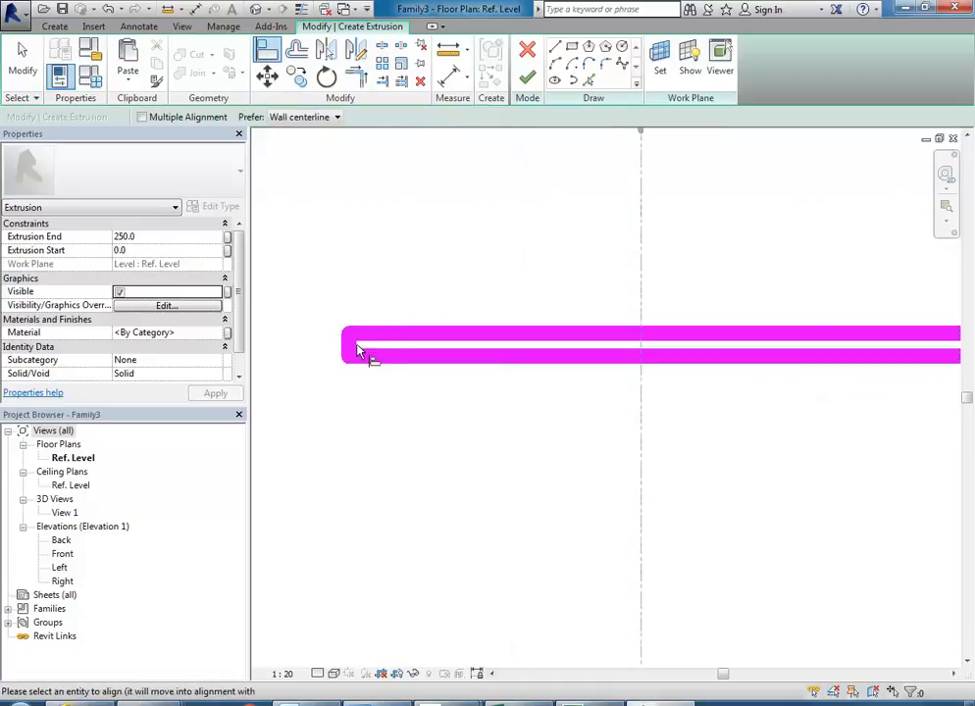
left_click(357, 349)
Align the right end of the thin rectangle with the right reference plane and end the Align command
scroll(393, 299, "down", 3)
scroll(620, 331, "down", 1)
scroll(647, 294, "up", 4)
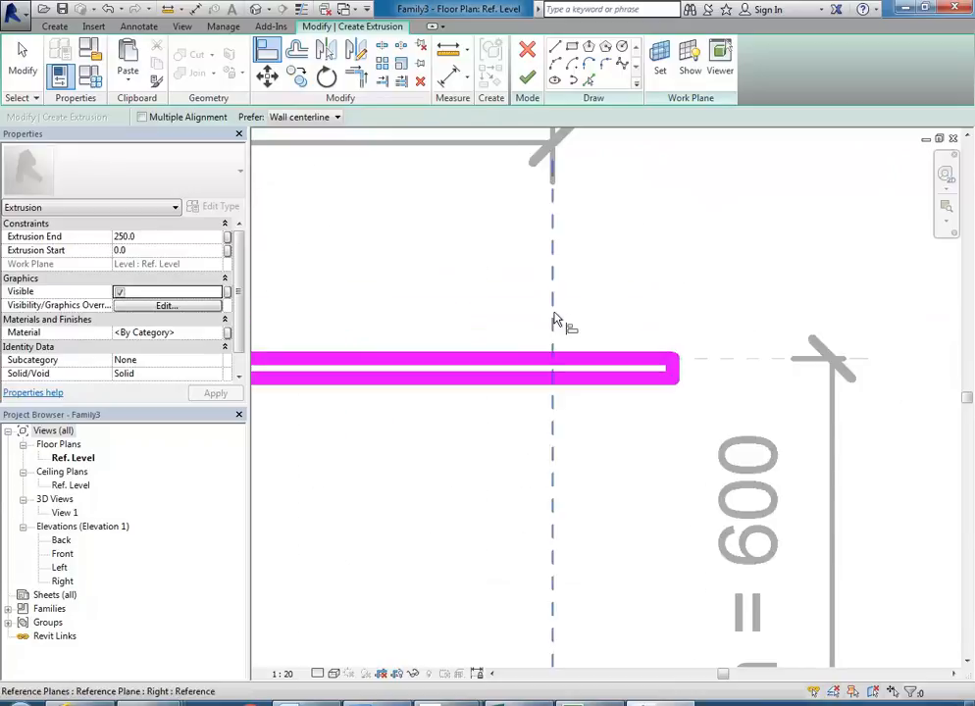
left_click(554, 320)
left_click(680, 373)
scroll(667, 324, "down", 2)
scroll(667, 325, "down", 2)
right_click(596, 351)
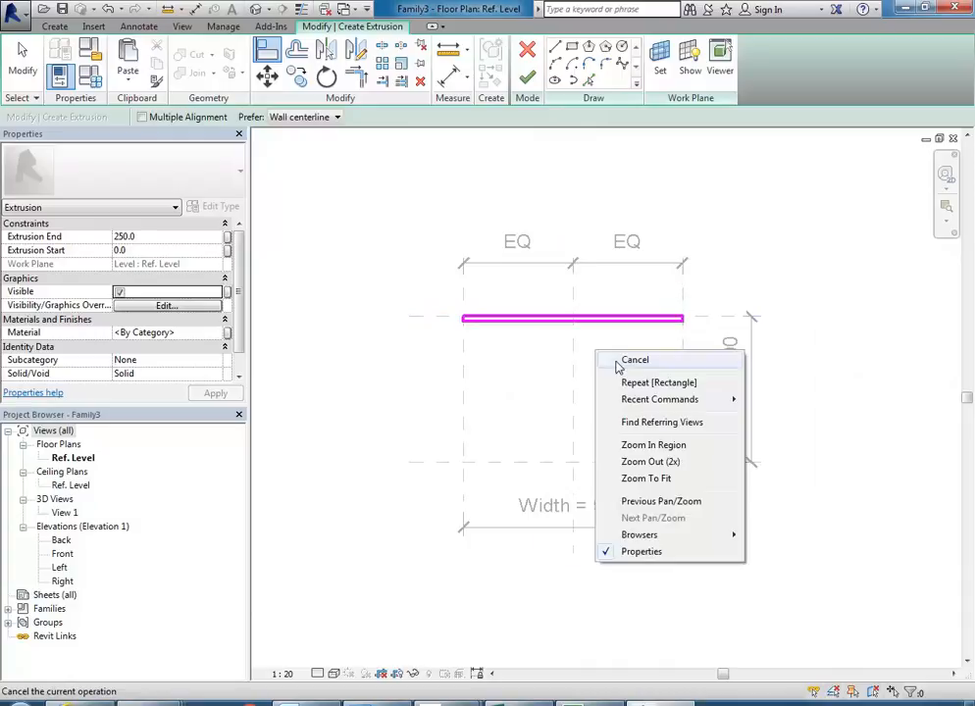
left_click(615, 361)
Undo the alignment of both rectangle ends with the side reference planes
scroll(436, 286, "up", 5)
middle_click_drag(419, 248, 422, 260)
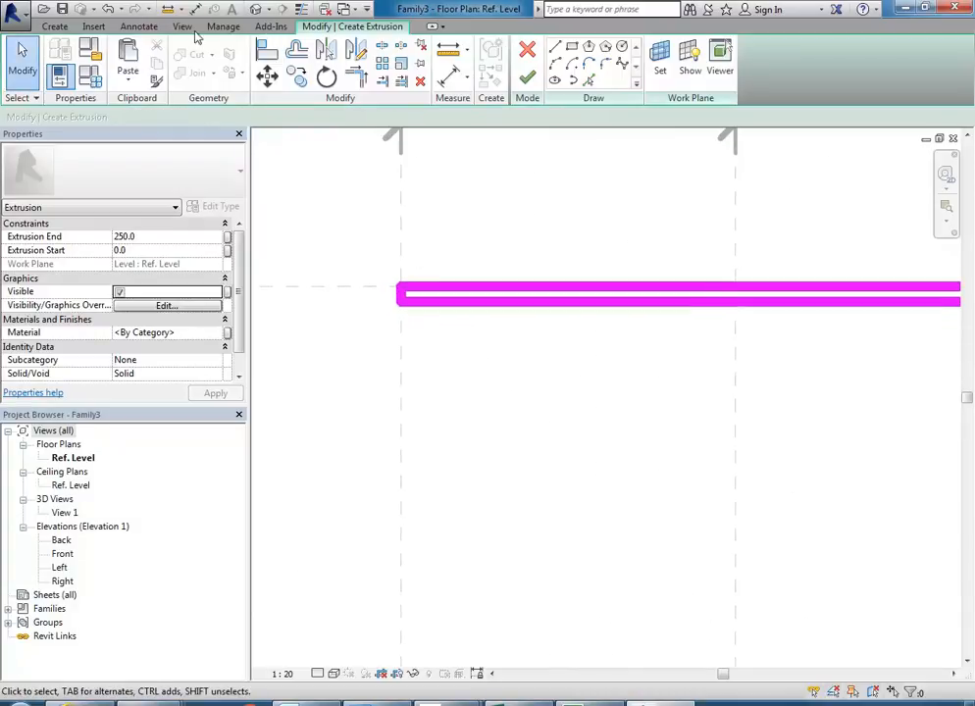
left_click(108, 9)
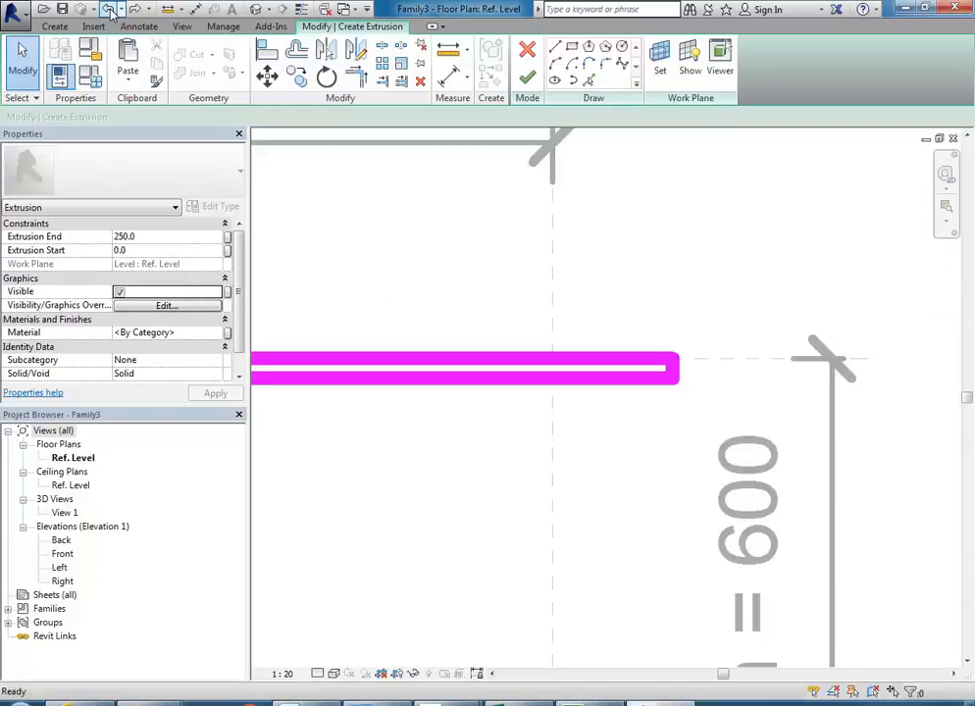
scroll(452, 365, "down", 4)
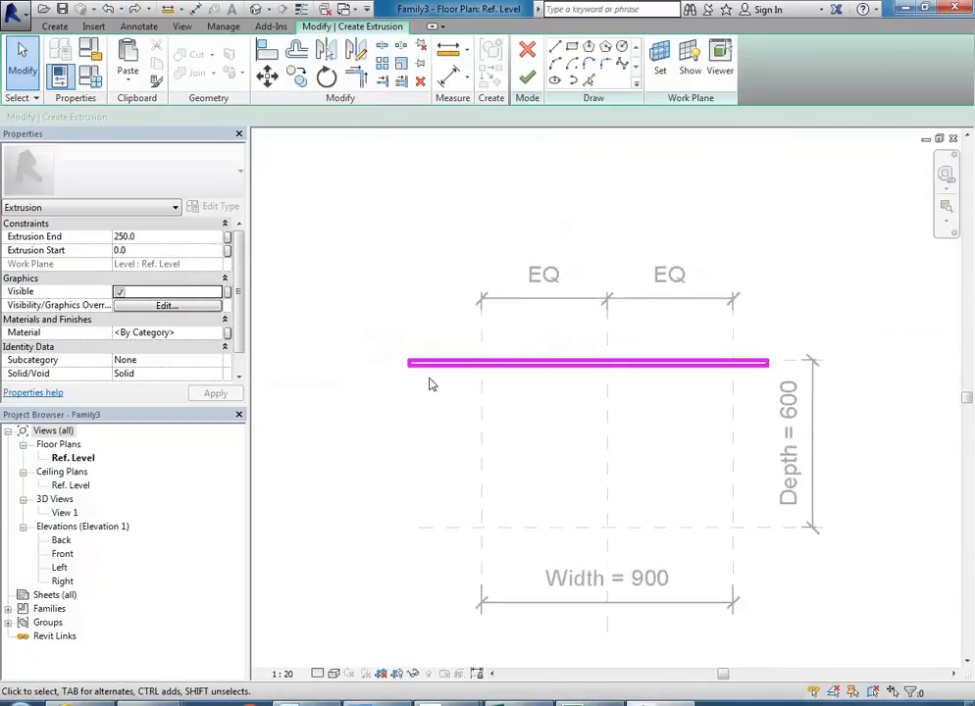
Align the left end of the thin rectangle with the left reference plane and lock the alignment
left_click(265, 53)
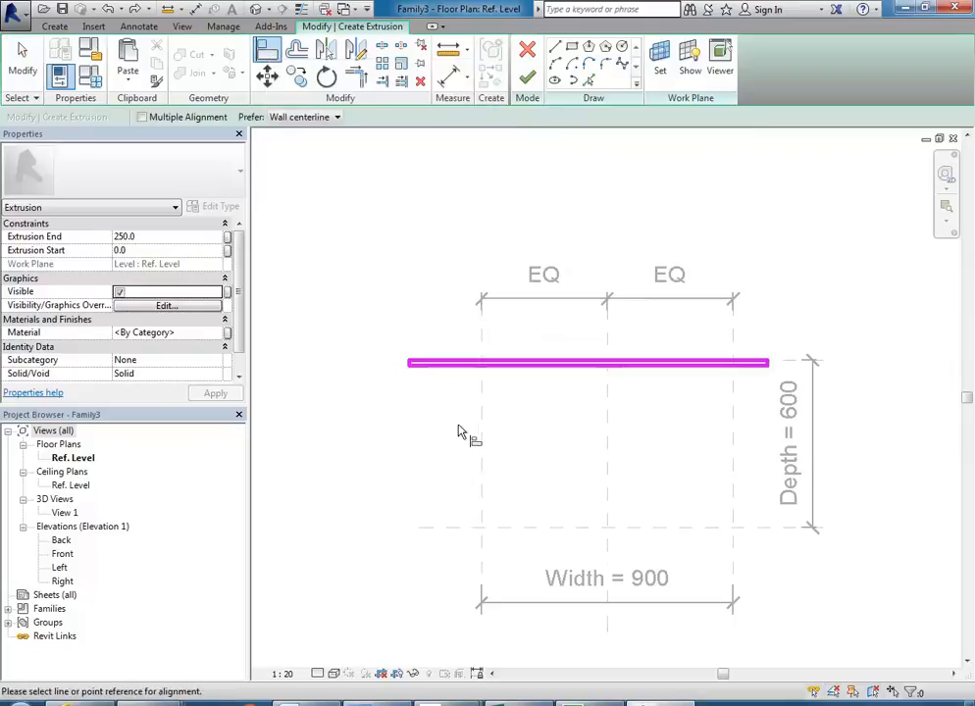
scroll(495, 446, "up", 2)
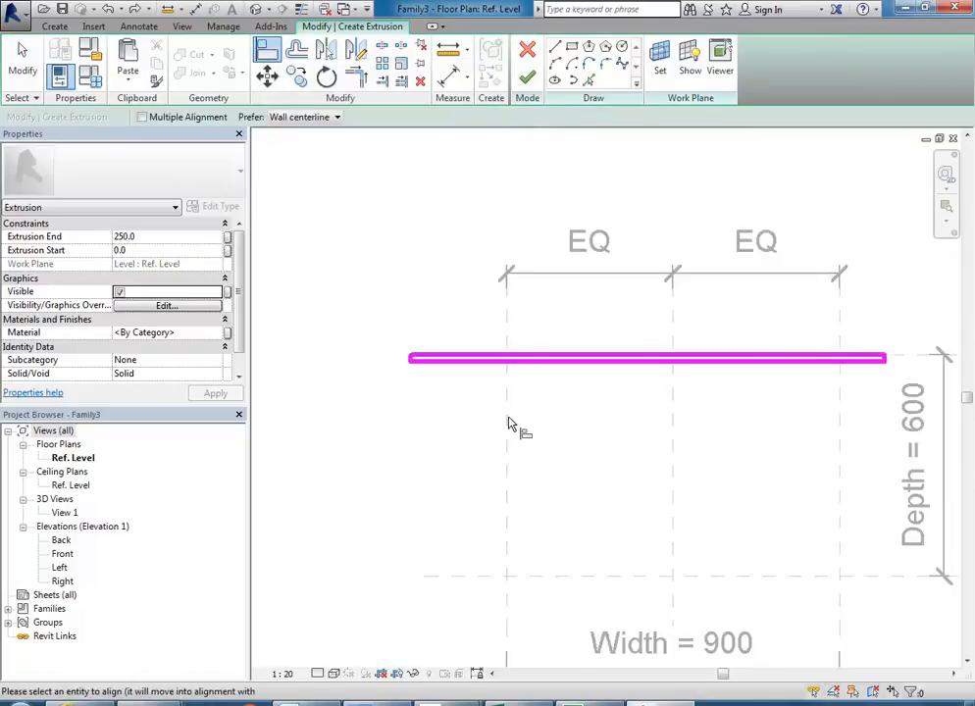
scroll(419, 341, "up", 4)
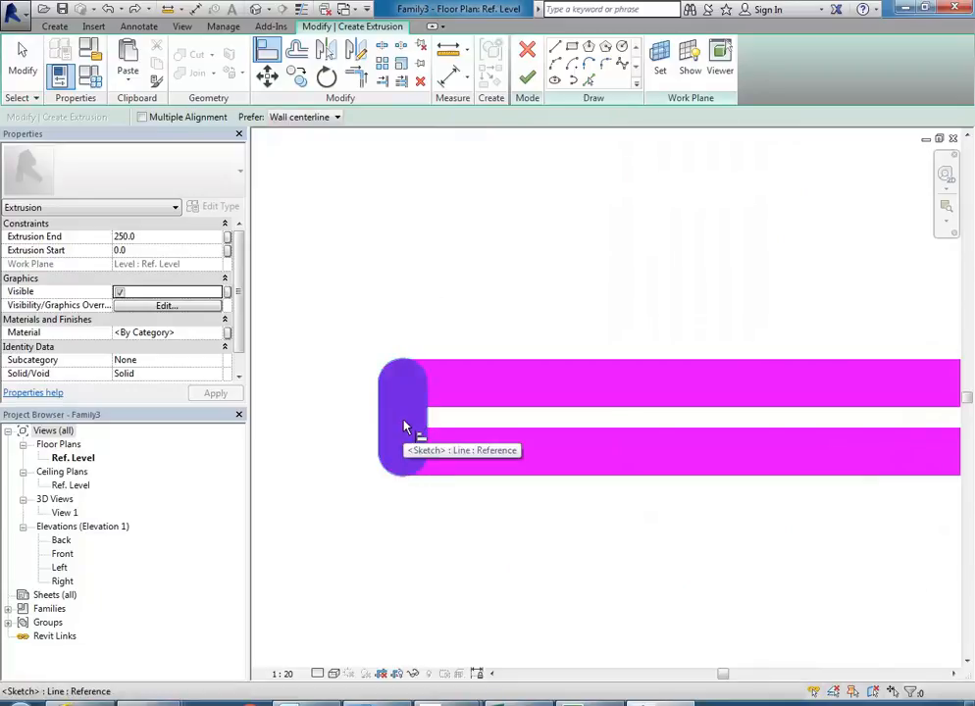
left_click(406, 428)
scroll(441, 358, "down", 5)
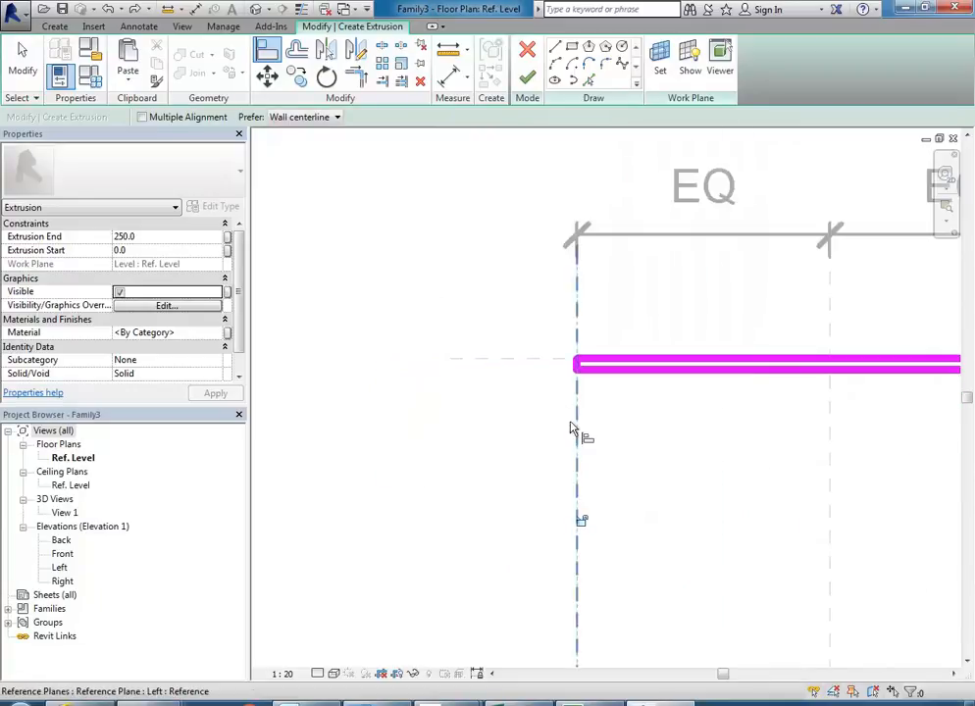
scroll(578, 425, "up", 2)
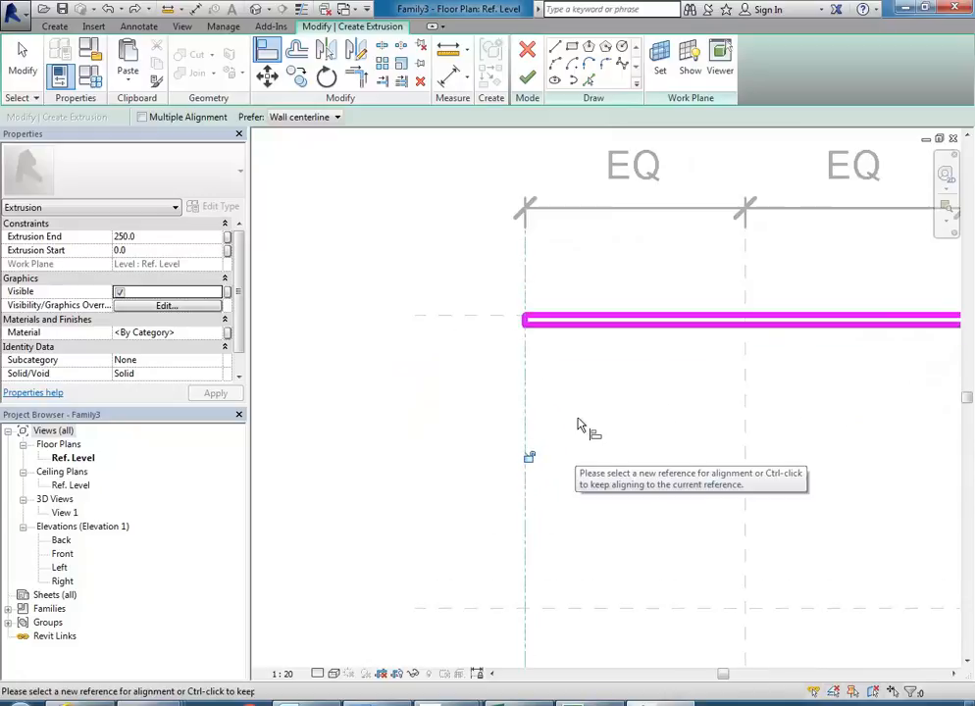
left_click(532, 456)
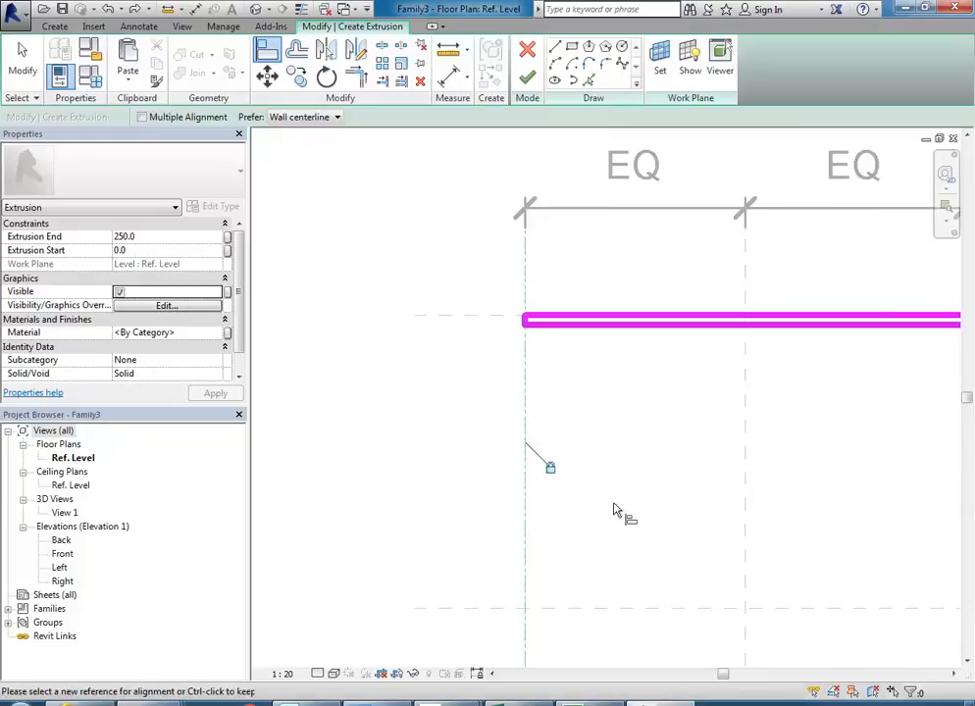
Align the right end of the thin rectangle with the right reference plane and end the Align command
scroll(610, 337, "down", 3)
middle_click_drag(617, 343, 515, 339)
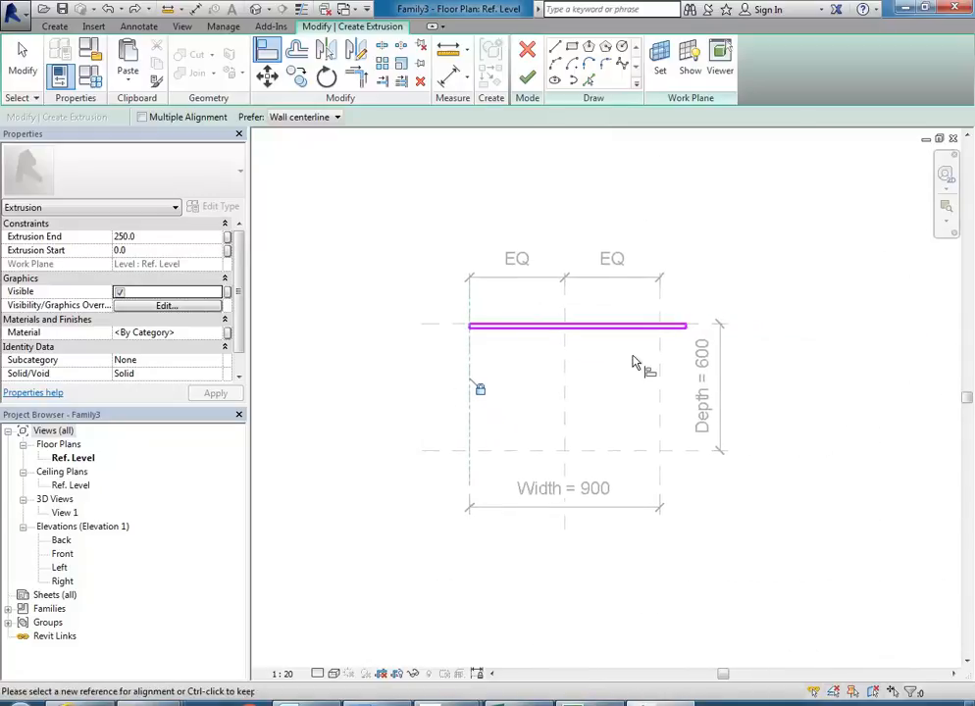
scroll(637, 363, "up", 5)
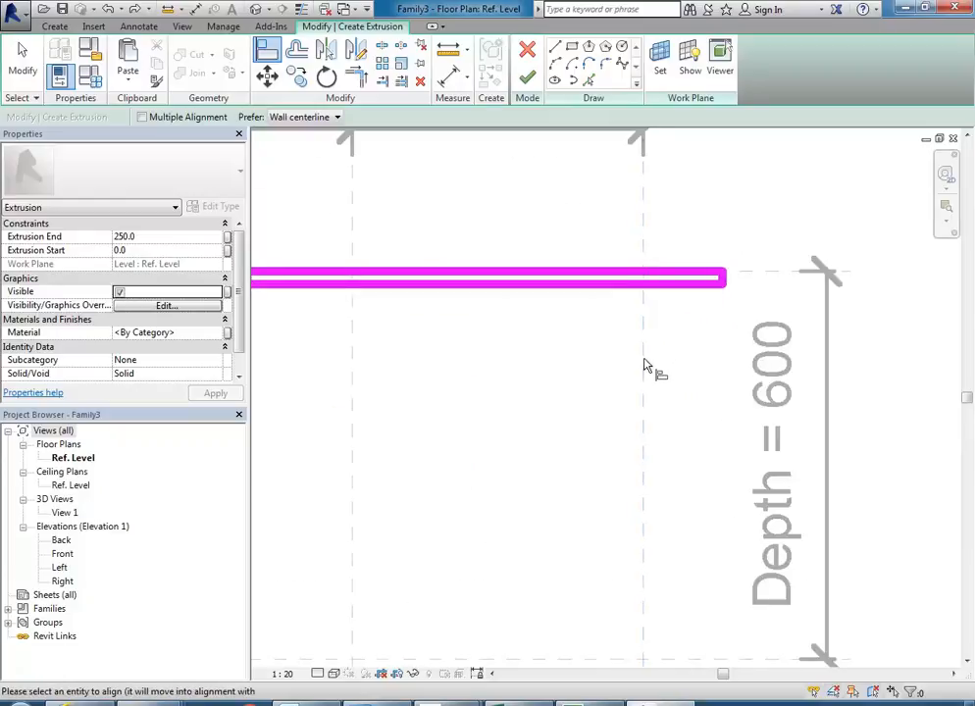
left_click(646, 366)
scroll(712, 255, "up", 2)
left_click(739, 327)
scroll(680, 353, "down", 2)
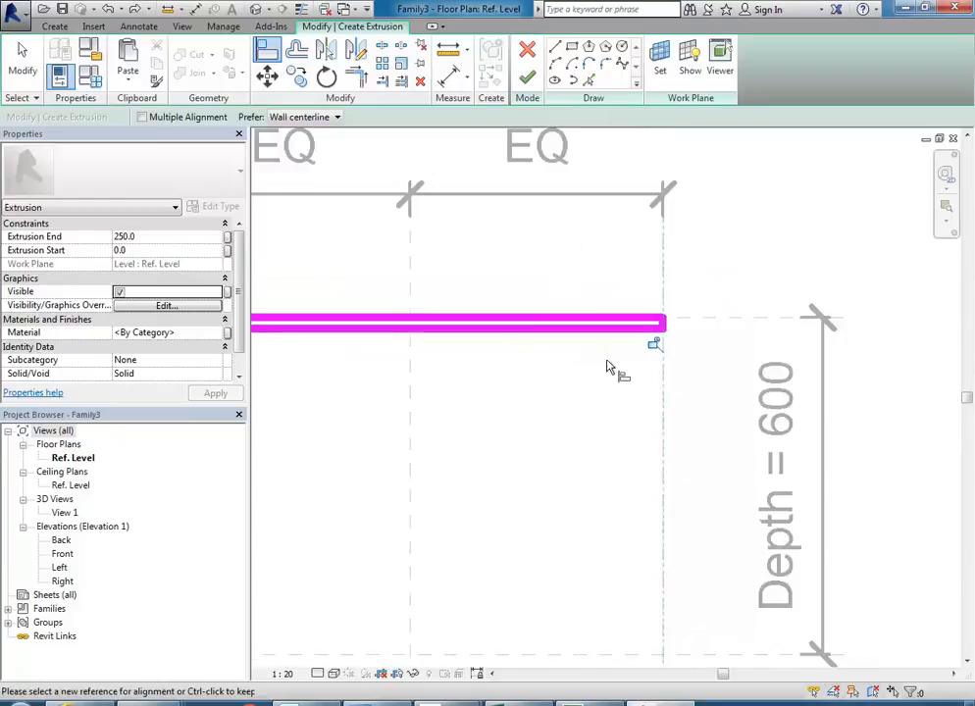
scroll(703, 334, "down", 3)
right_click(502, 277)
left_click(525, 294)
Finish the sketch of the thin rectangle along the back reference plane to create the extrusion
middle_click_drag(536, 367, 520, 370)
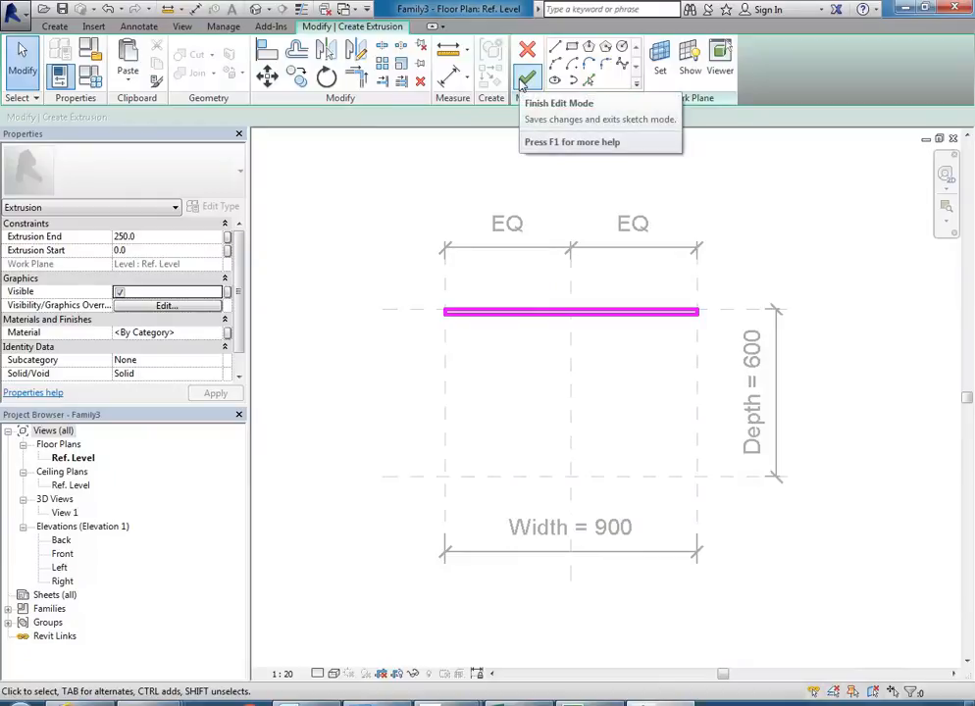
left_click(523, 83)
scroll(485, 393, "down", 2)
left_click(481, 391)
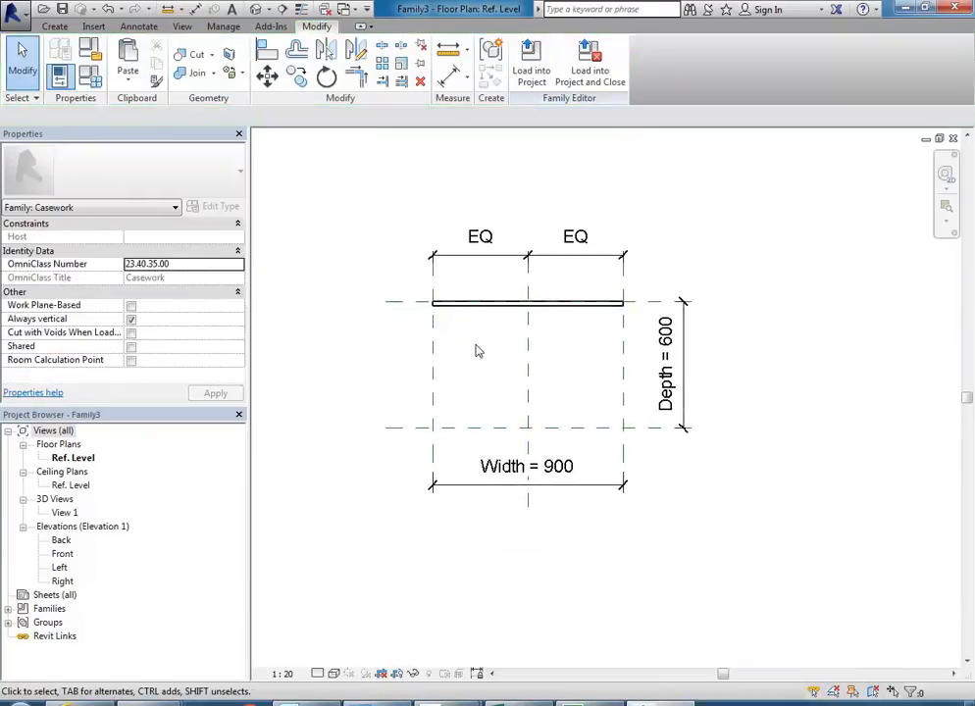
middle_click_drag(535, 367, 545, 361)
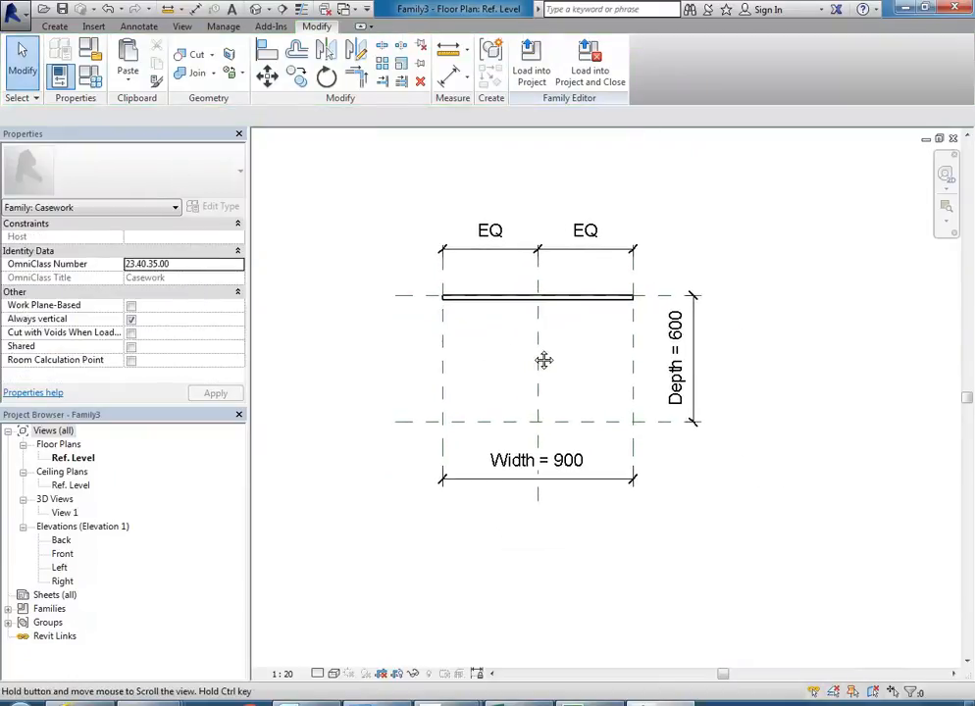
Try to move the left reference plane outward, away from the centre plane, cancelling the move both times
left_click(442, 361)
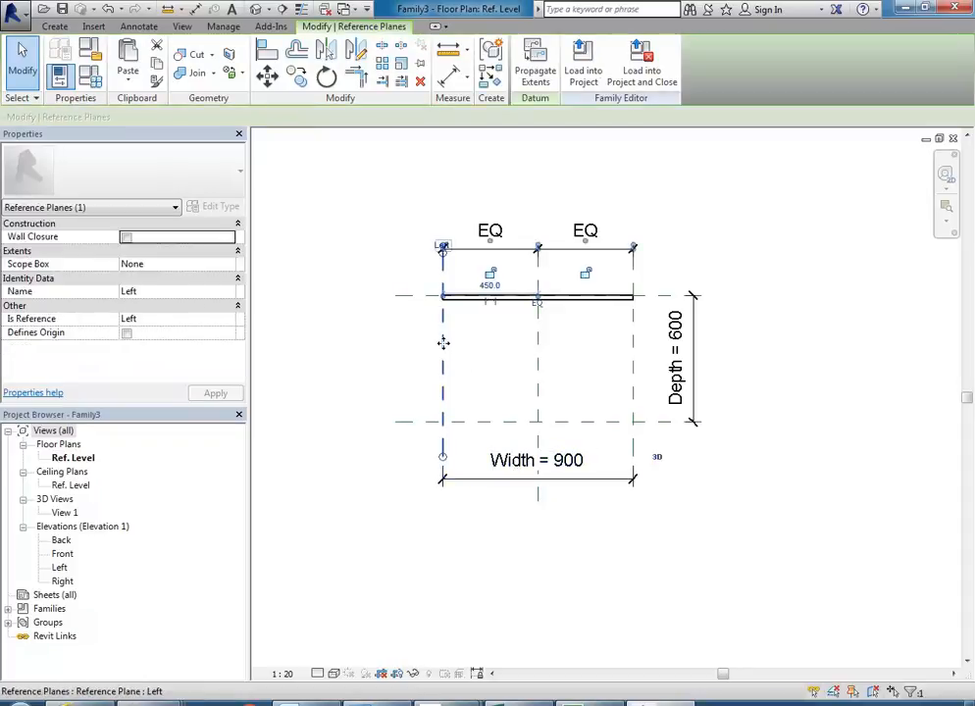
left_click_drag(442, 348, 403, 345)
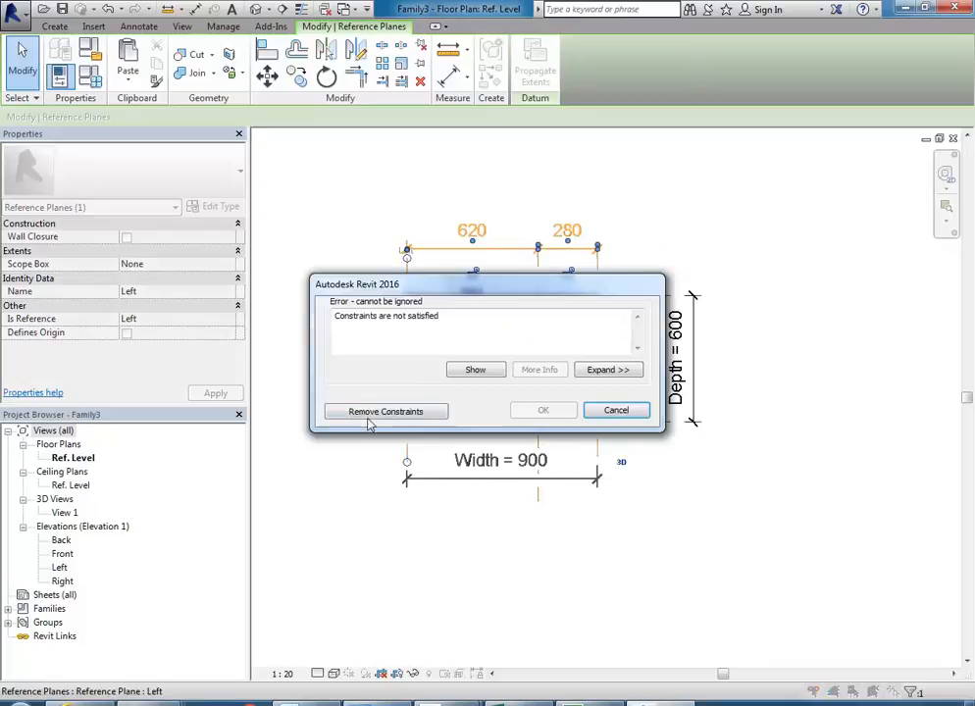
left_click(614, 410)
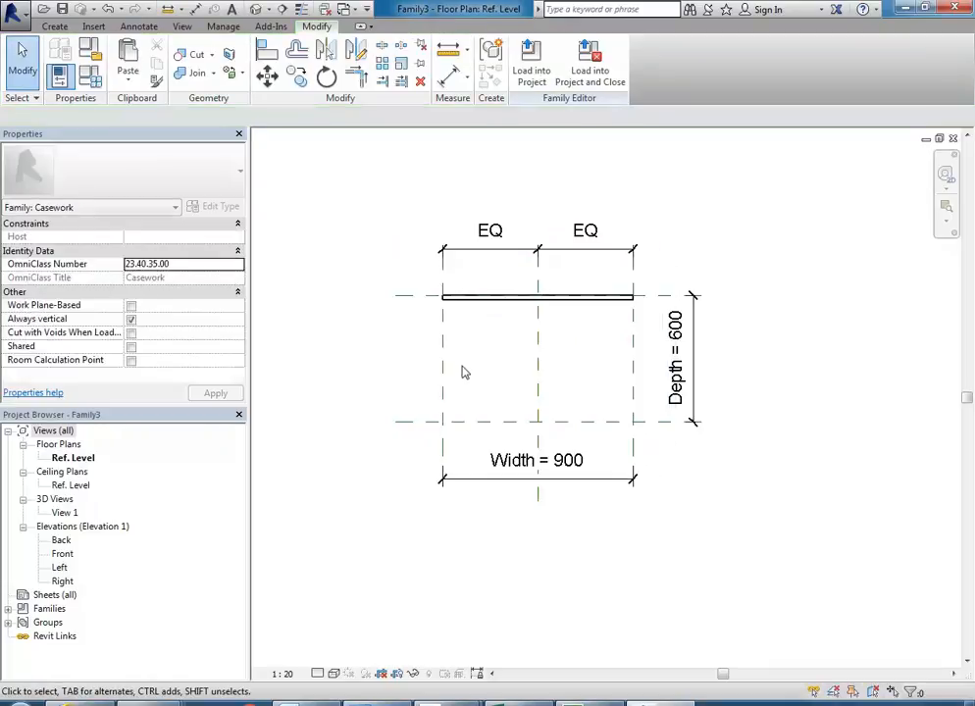
left_click(445, 363)
left_click_drag(444, 365, 373, 364)
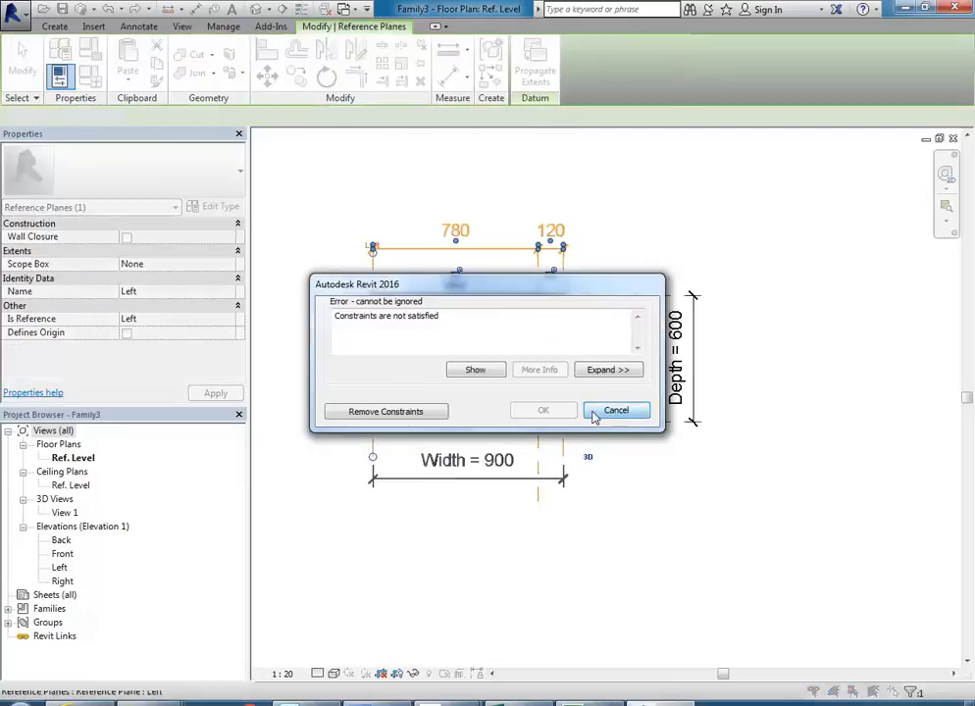
left_click(614, 412)
middle_click_drag(497, 378, 507, 432)
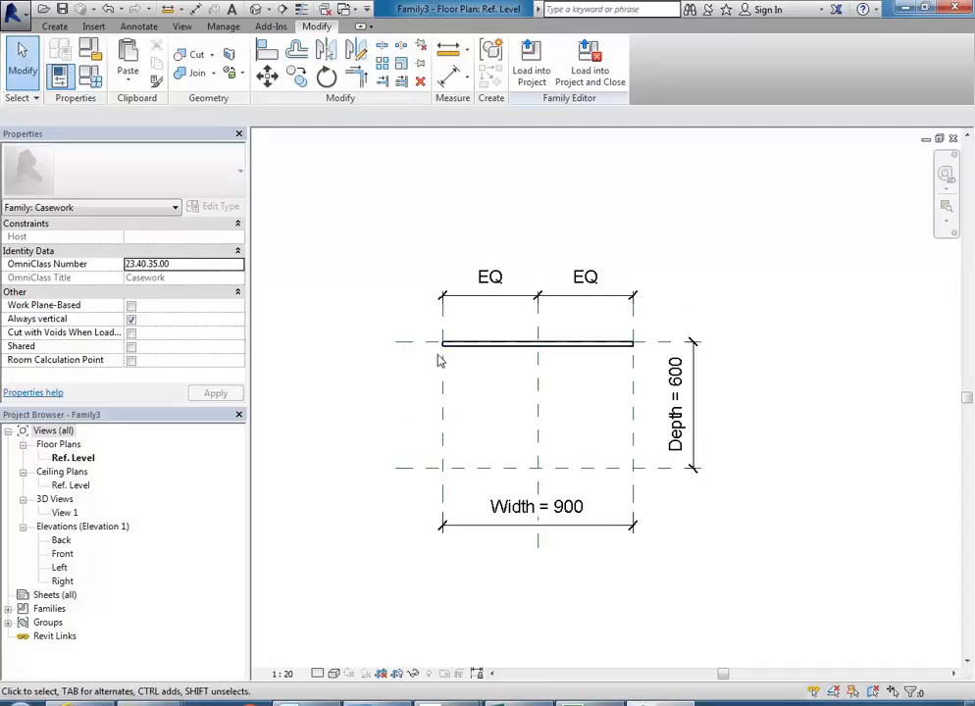
middle_click_drag(465, 417, 448, 406)
mouse_move(474, 340)
middle_mouse_down()
mouse_move(489, 354)
mouse_move(486, 331)
mouse_move(527, 371)
mouse_move(505, 360)
middle_mouse_up()
scroll(516, 363, "up", 1)
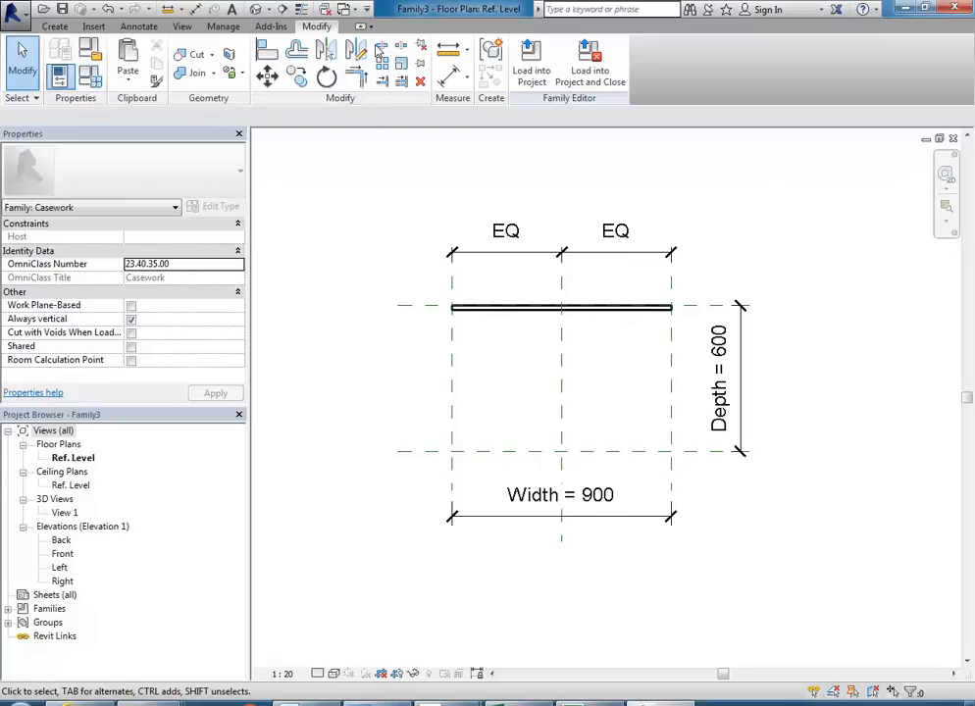
Set the family's Width parameter to 1200 in the family types and apply the change
left_click(55, 26)
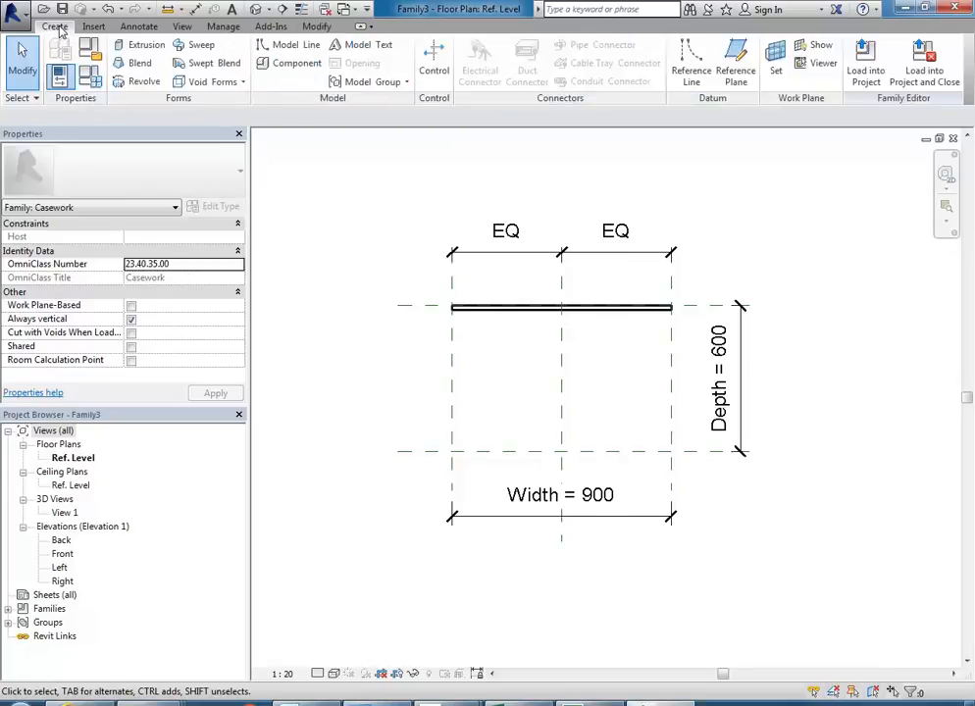
left_click(316, 26)
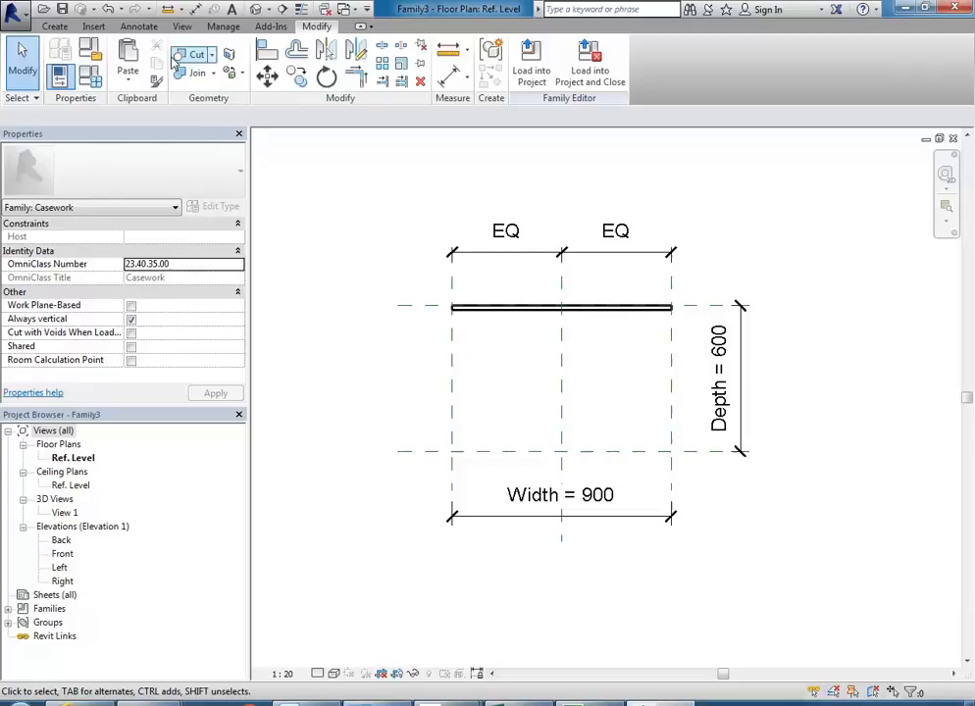
left_click(61, 76)
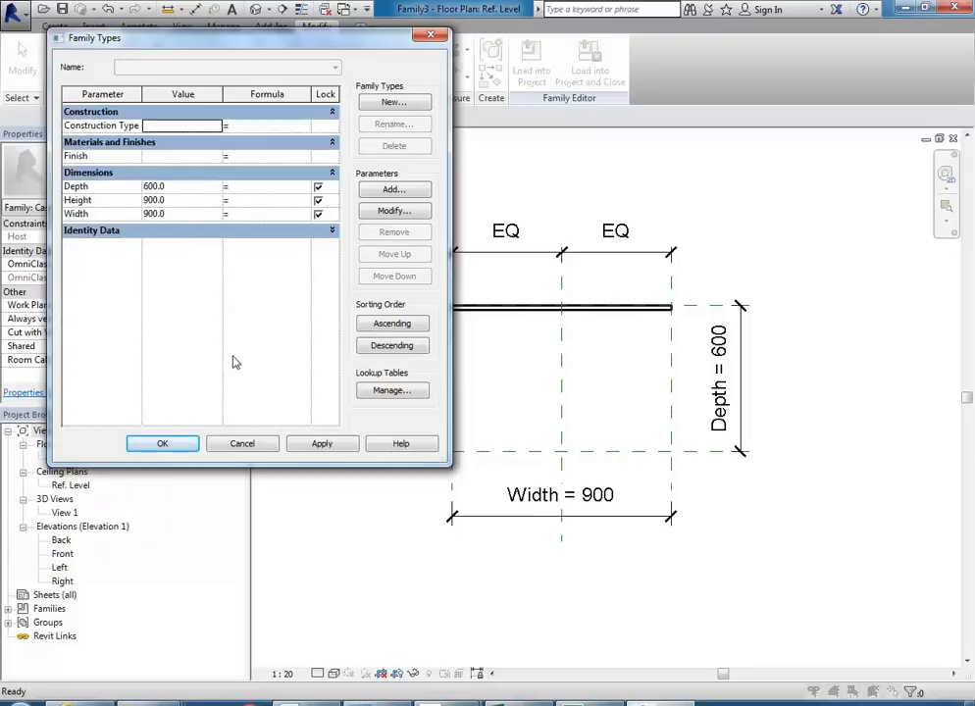
key("Tab")
key("Tab")
key("Tab")
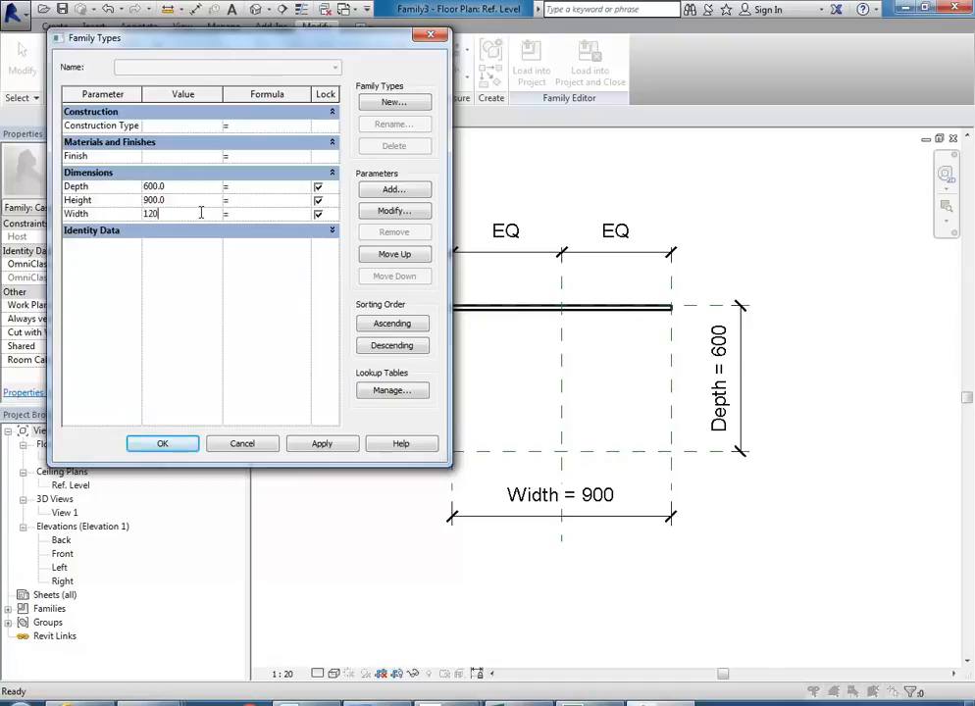
left_click_drag(245, 47, 216, 54)
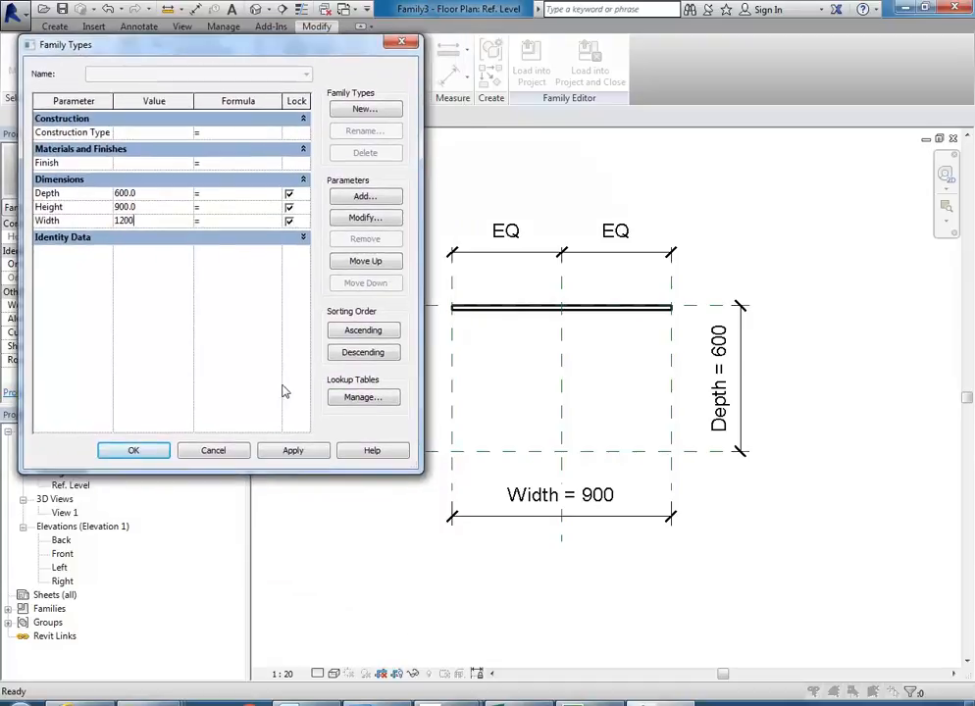
left_click(291, 457)
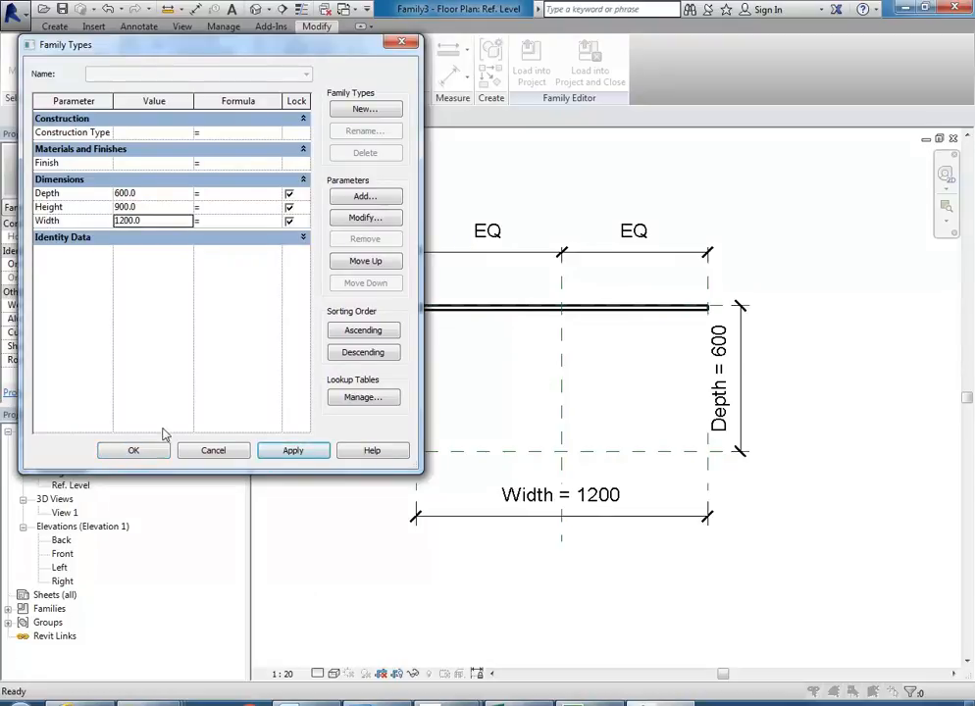
left_click(134, 452)
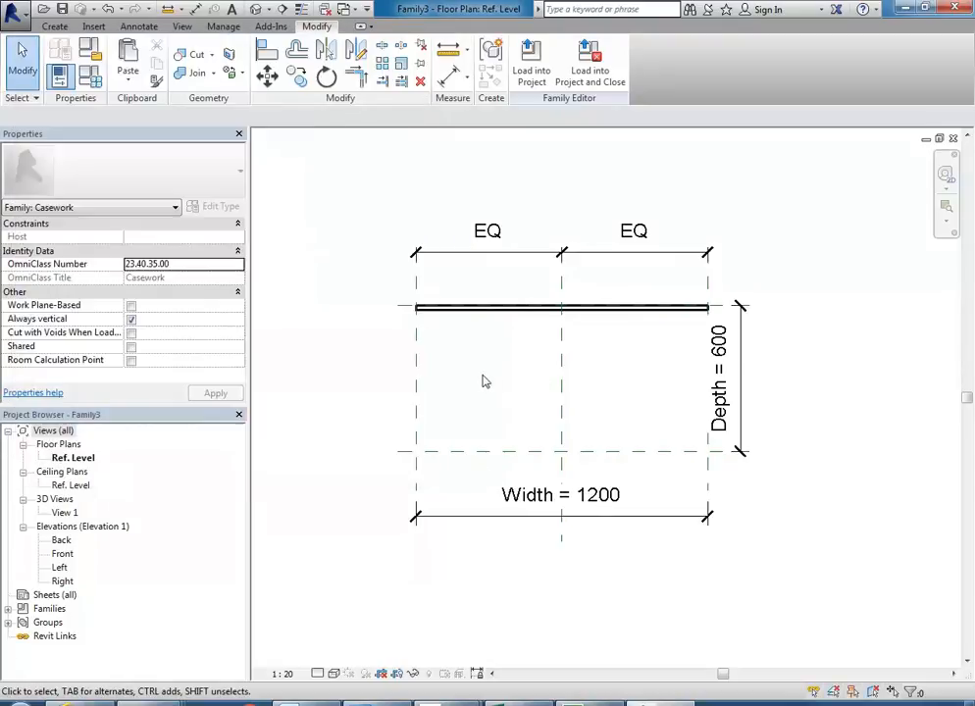
Examine how the end of the thin back panel meets the left reference plane at the new width
scroll(438, 361, "up", 3)
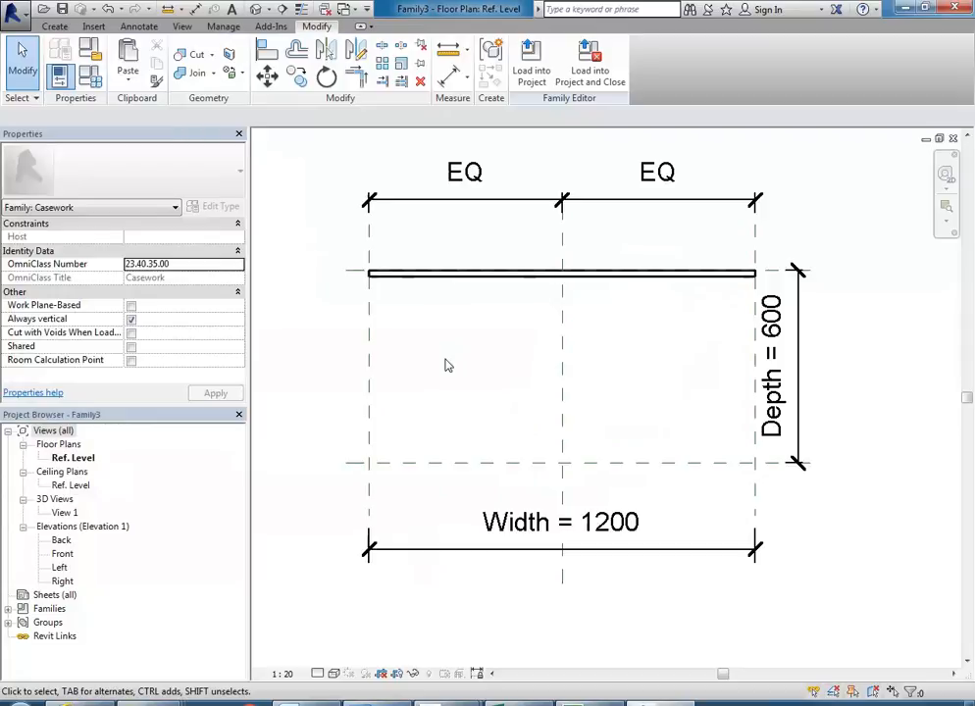
scroll(363, 267, "up", 3)
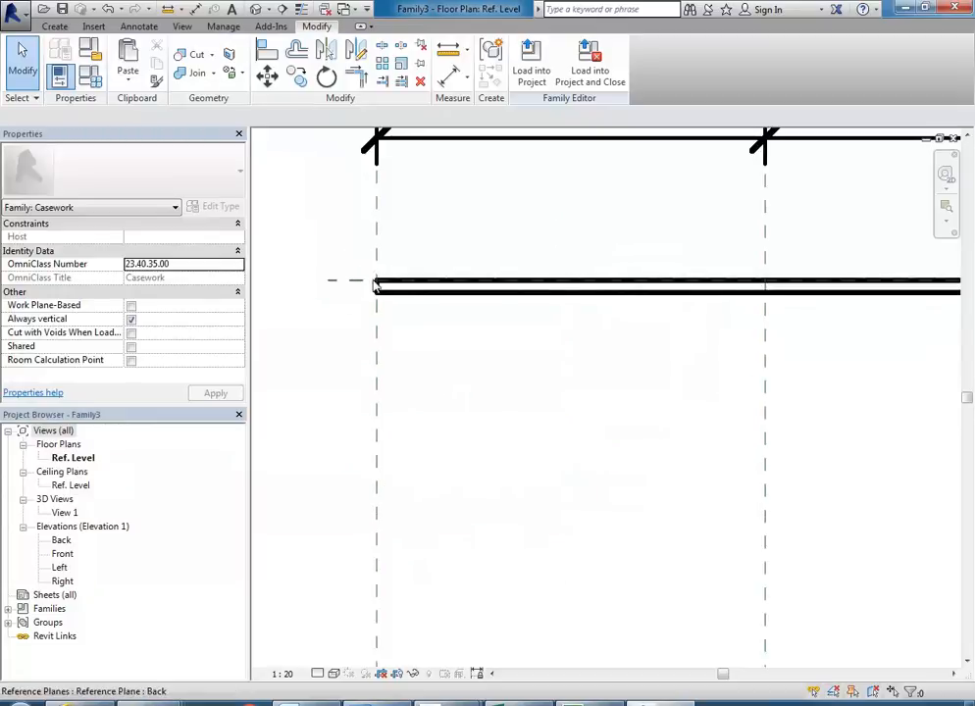
scroll(387, 329, "down", 4)
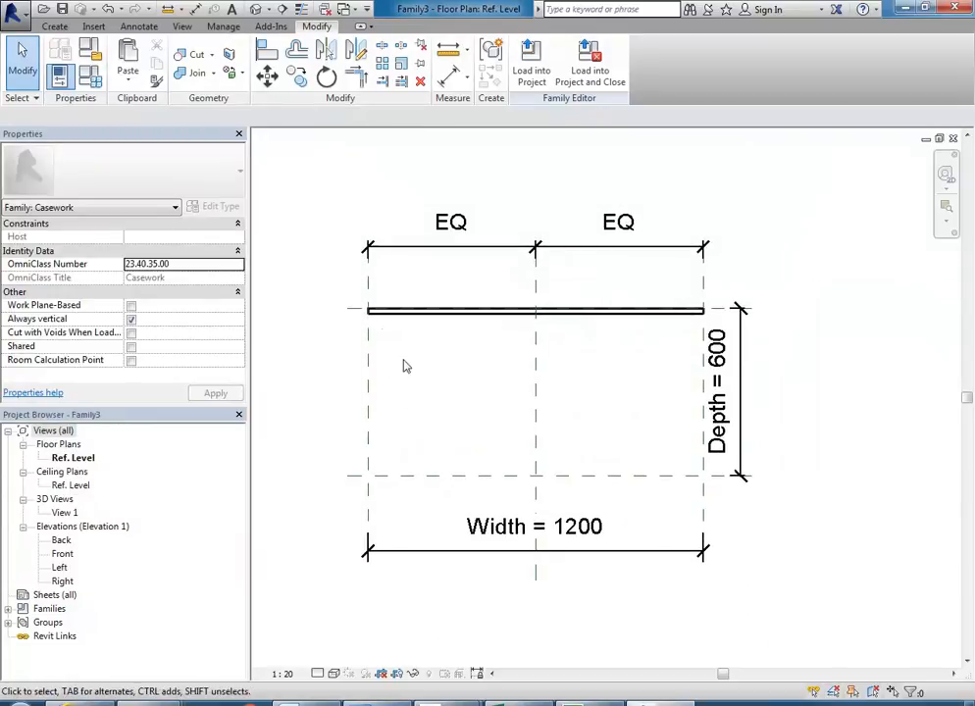
middle_click_drag(386, 331, 365, 315)
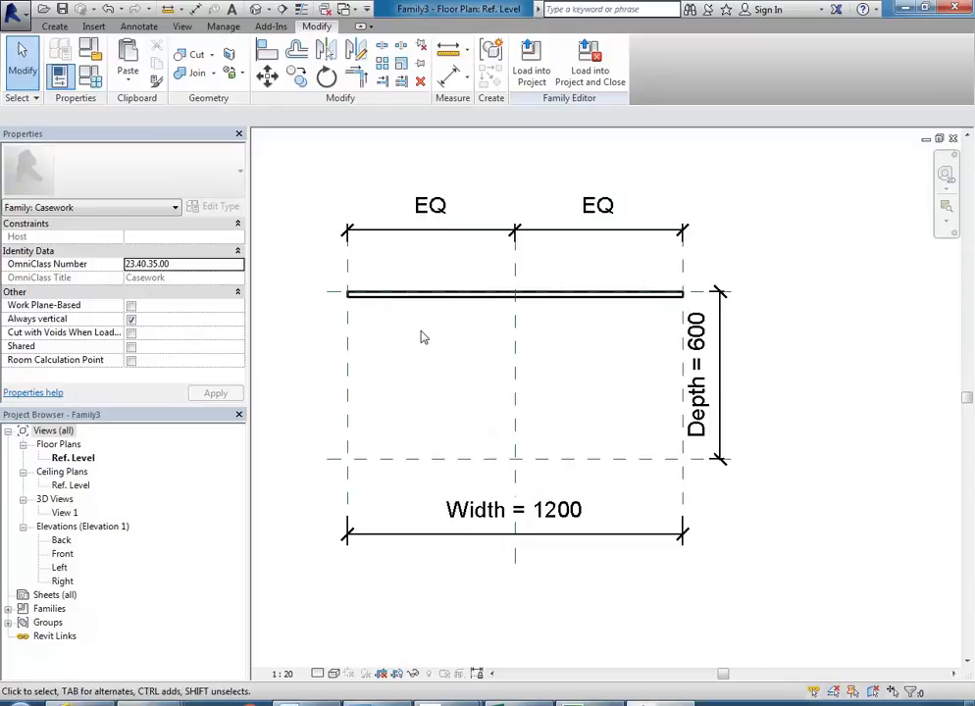
scroll(344, 302, "up", 5)
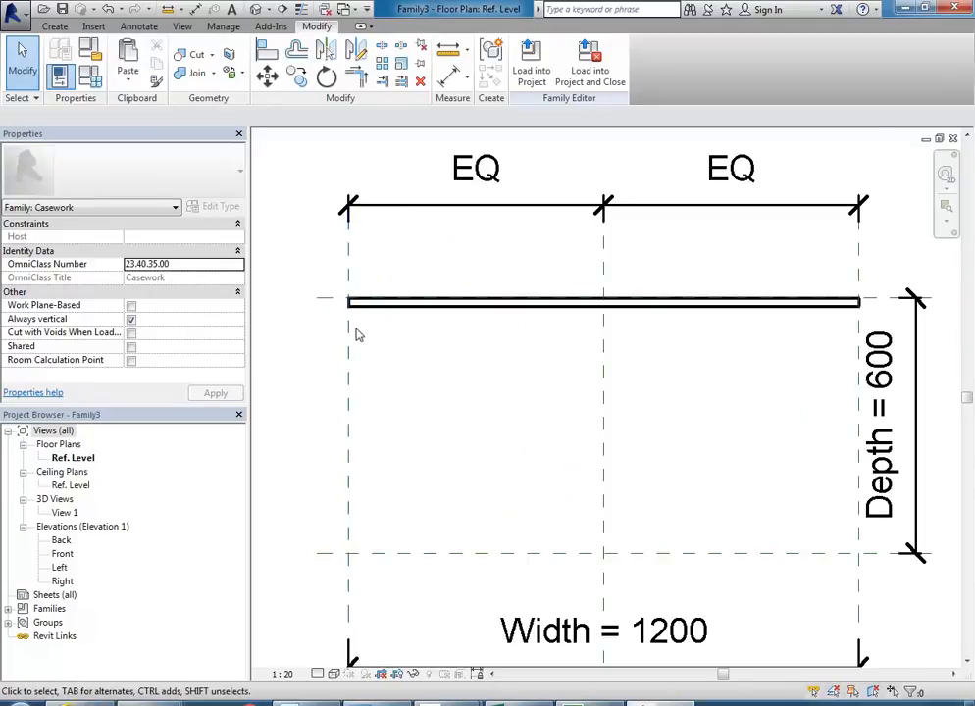
scroll(426, 480, "down", 2)
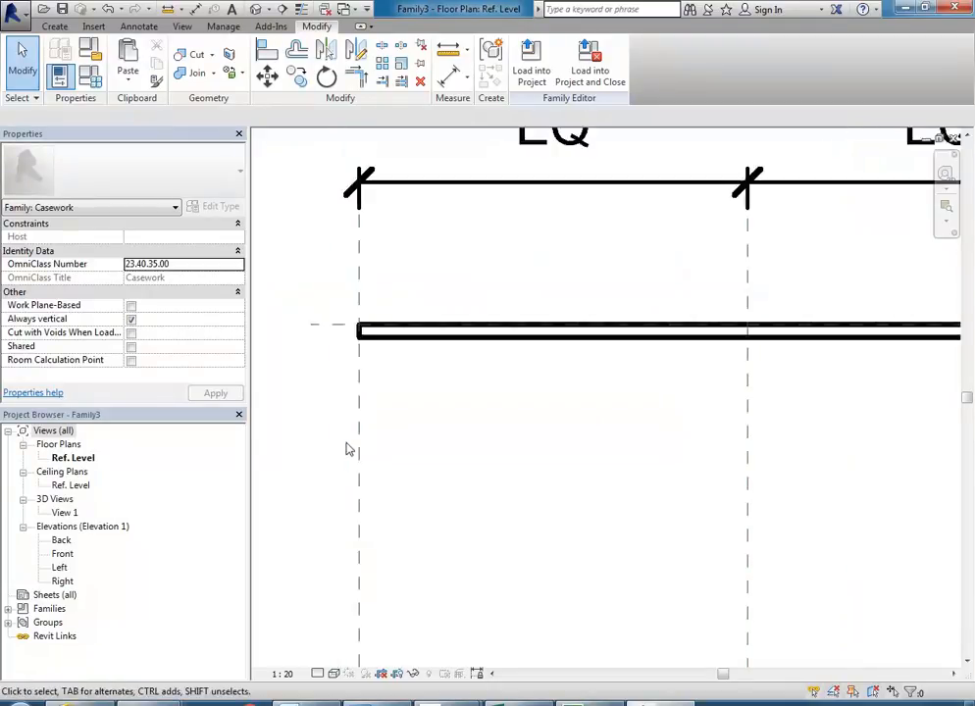
scroll(424, 455, "down", 1)
mouse_move(426, 450)
middle_mouse_down()
mouse_move(414, 371)
mouse_move(403, 411)
middle_mouse_up()
scroll(398, 364, "down", 4)
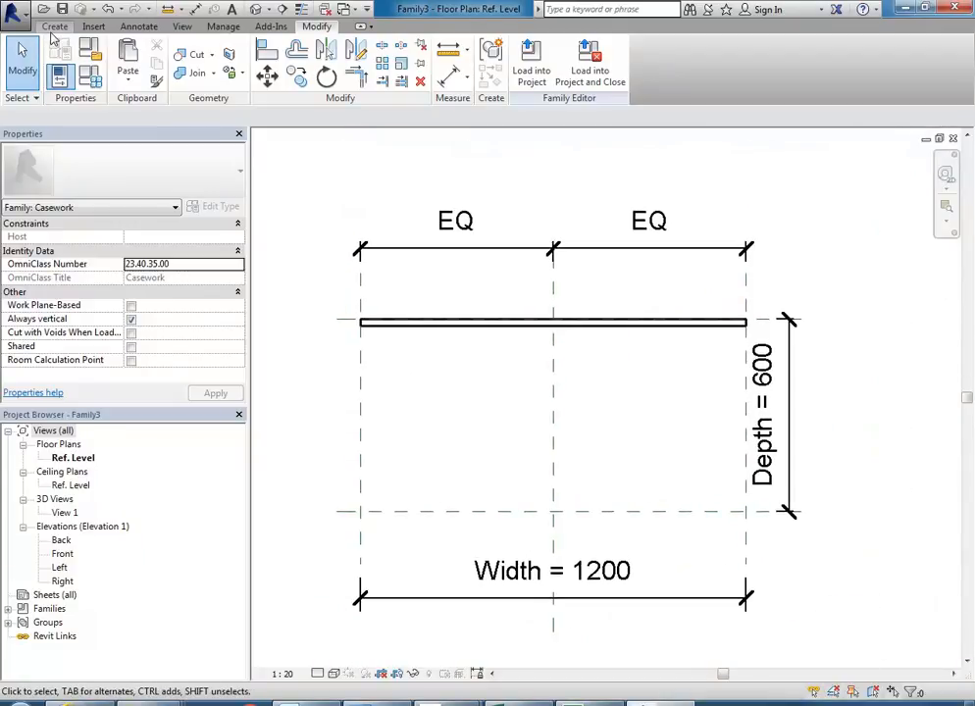
Start an extrusion and sketch a rectangle about 29 mm wide and 580 mm long along the left reference plane, from the front plane to the back panel
left_click(54, 28)
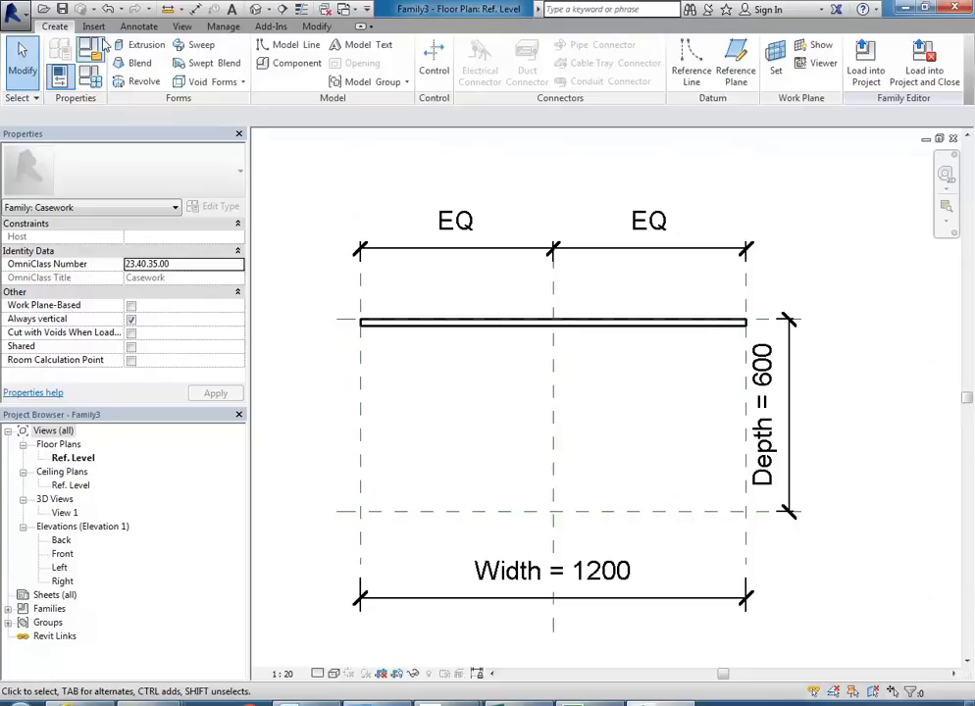
left_click(144, 44)
middle_click_drag(412, 413, 417, 395)
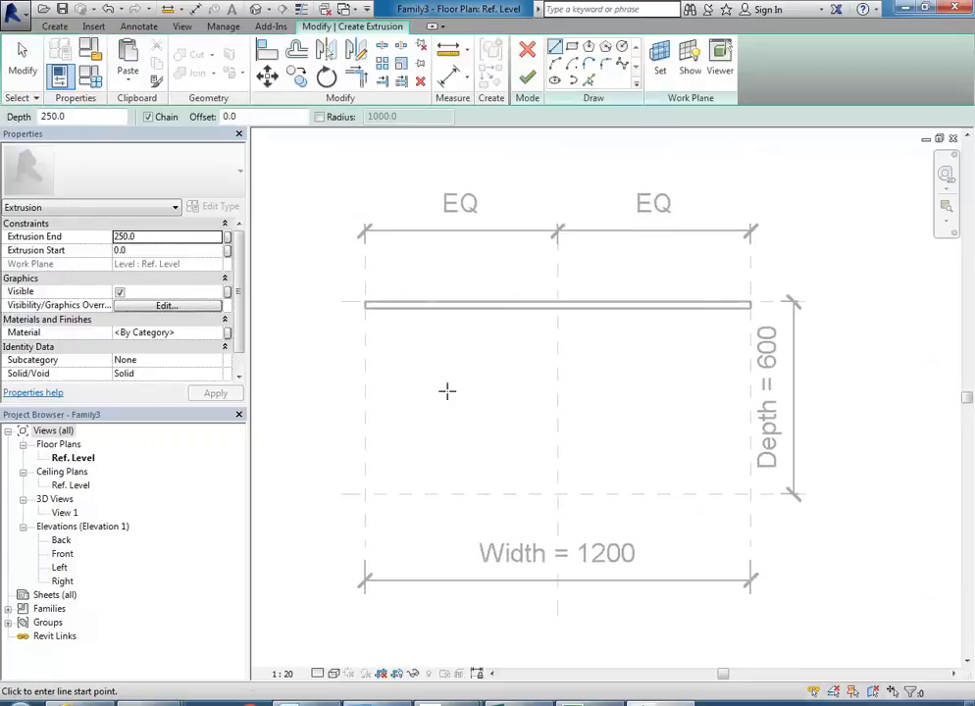
left_click(572, 48)
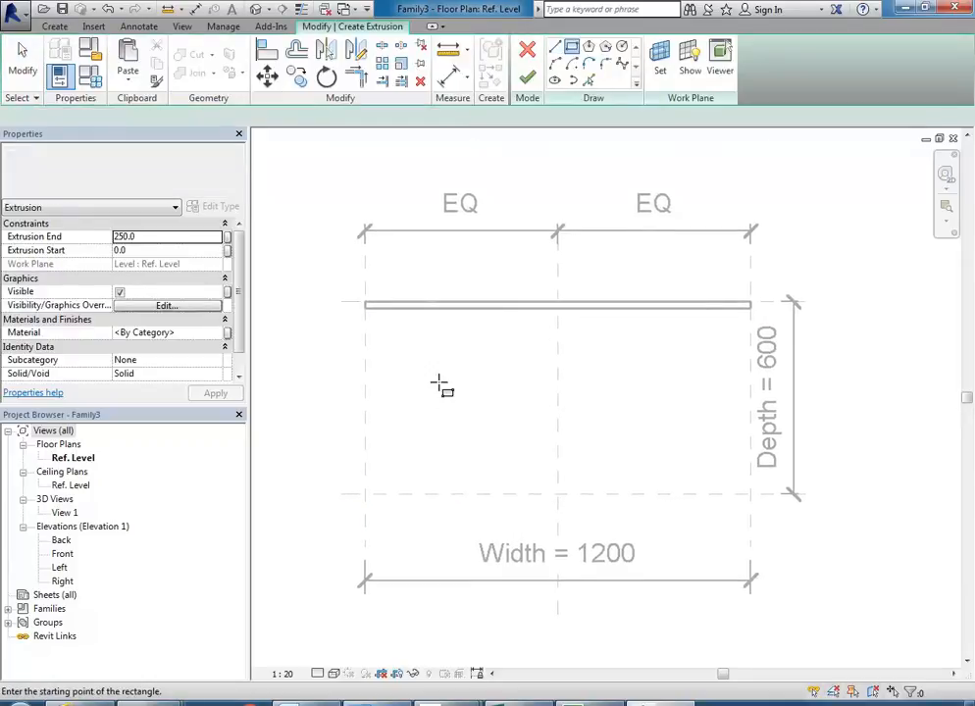
left_click(364, 493)
scroll(361, 306, "up", 5)
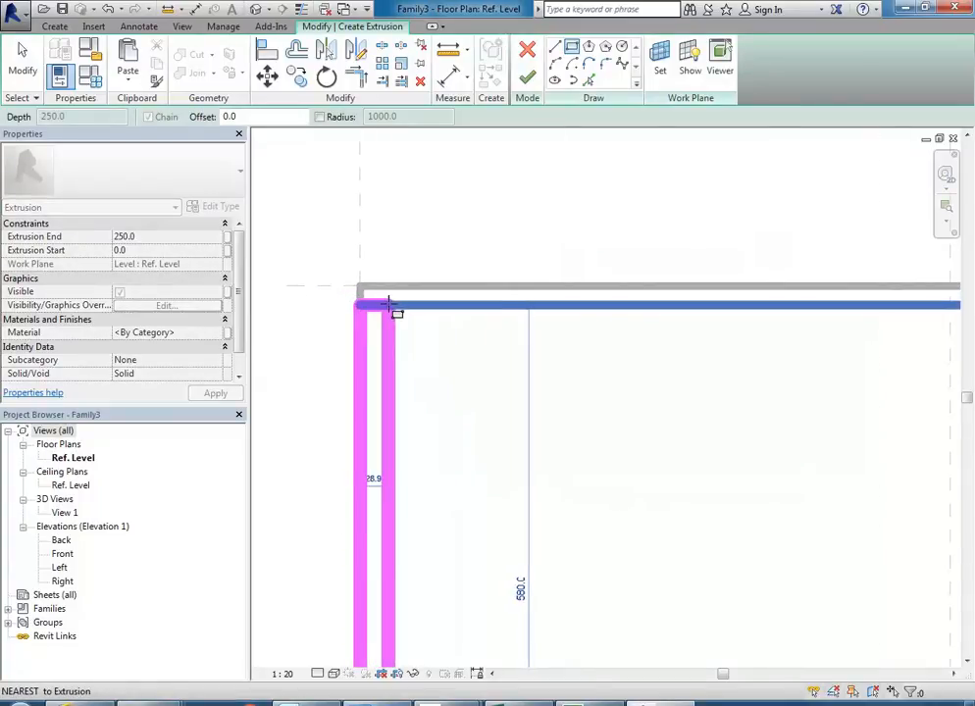
left_click(391, 305)
scroll(437, 490, "down", 5)
right_click(485, 428)
left_click(524, 444)
right_click(525, 445)
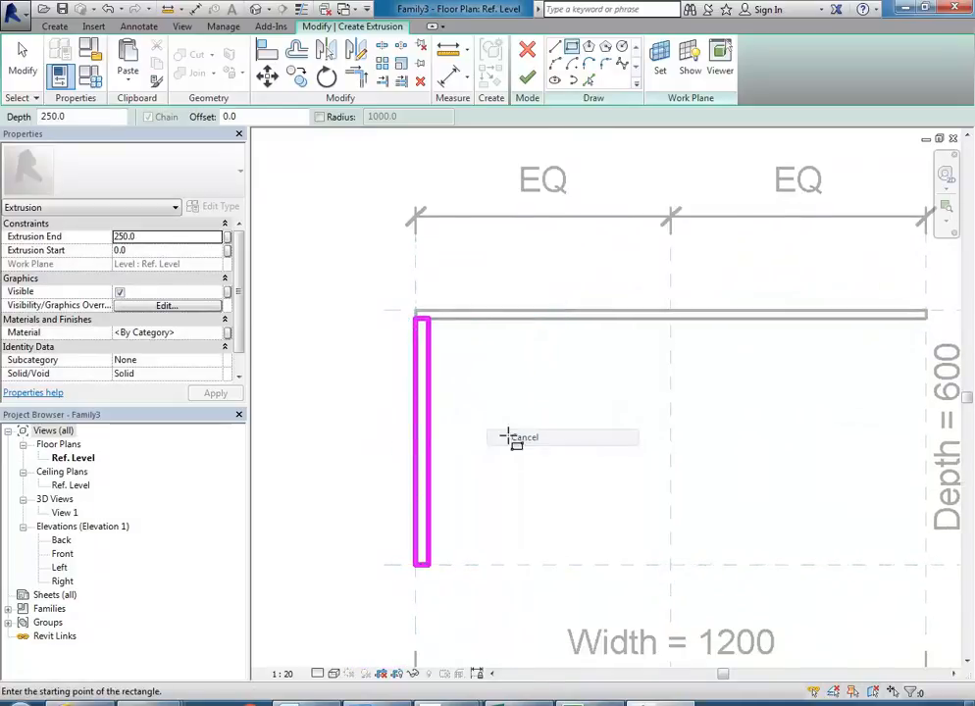
left_click(542, 453)
Align the rectangle's outer long edge to the left reference plane and lock the alignment
middle_click_drag(463, 451, 467, 451)
middle_click_drag(473, 404, 468, 372)
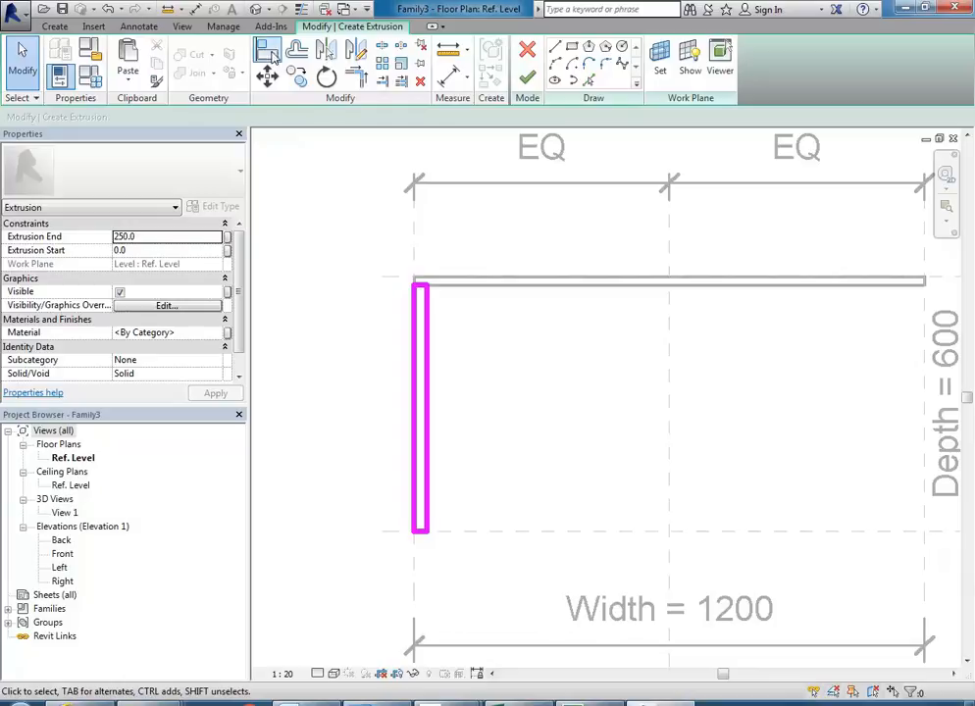
key("a")
key("l")
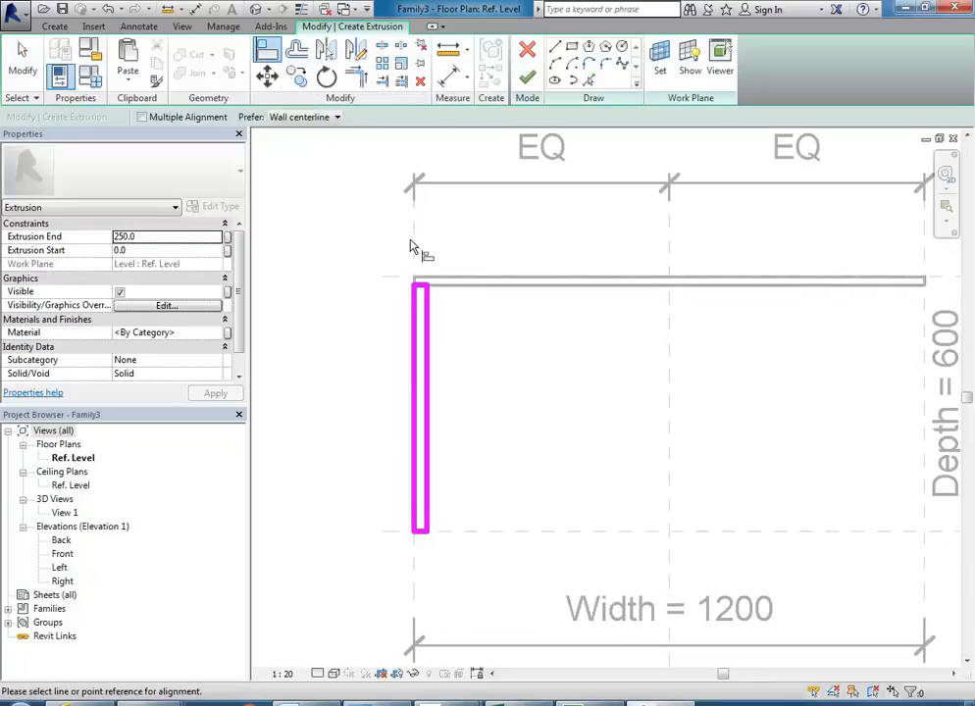
left_click(413, 247)
left_click(416, 389)
Align the rectangle's rear short edge to the inner face of the back panel and lock it
scroll(428, 286, "up", 3)
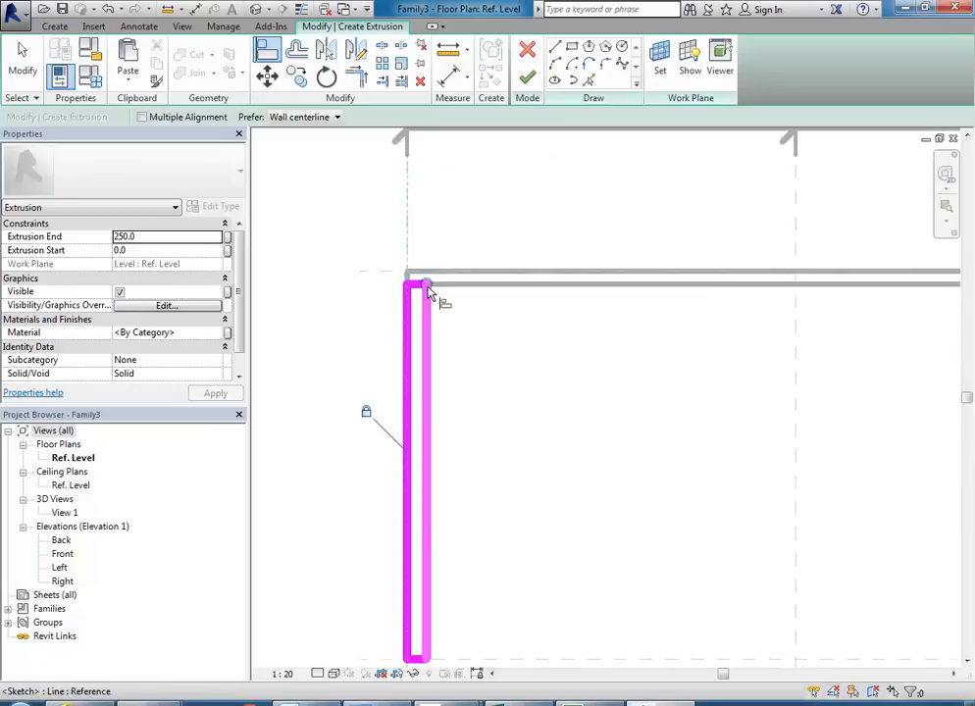
left_click(412, 290)
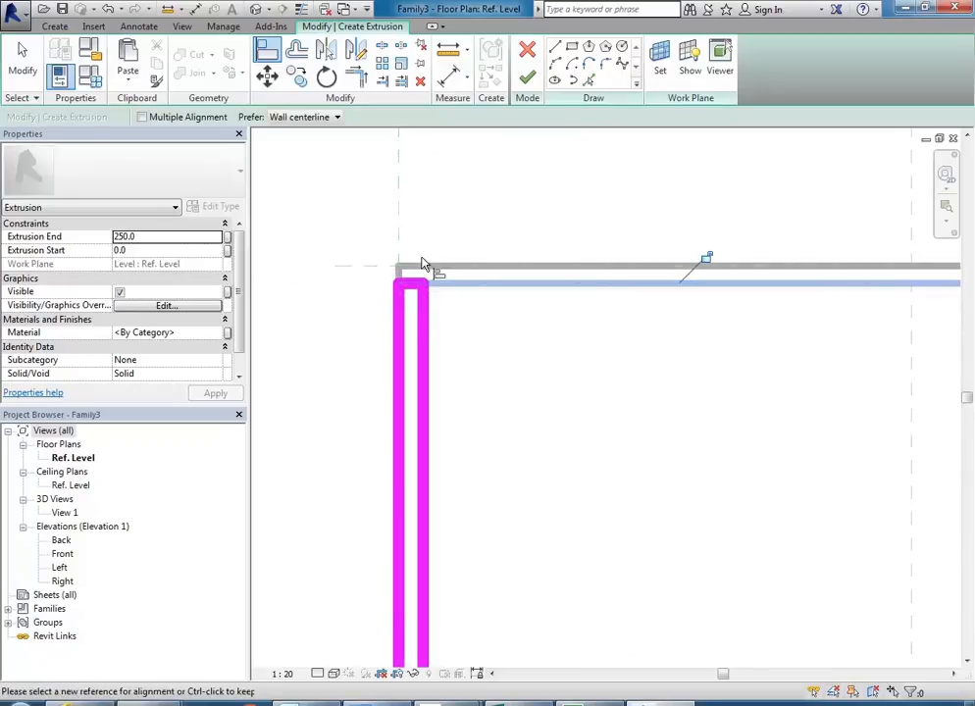
scroll(559, 386, "down", 3)
scroll(559, 387, "down", 2)
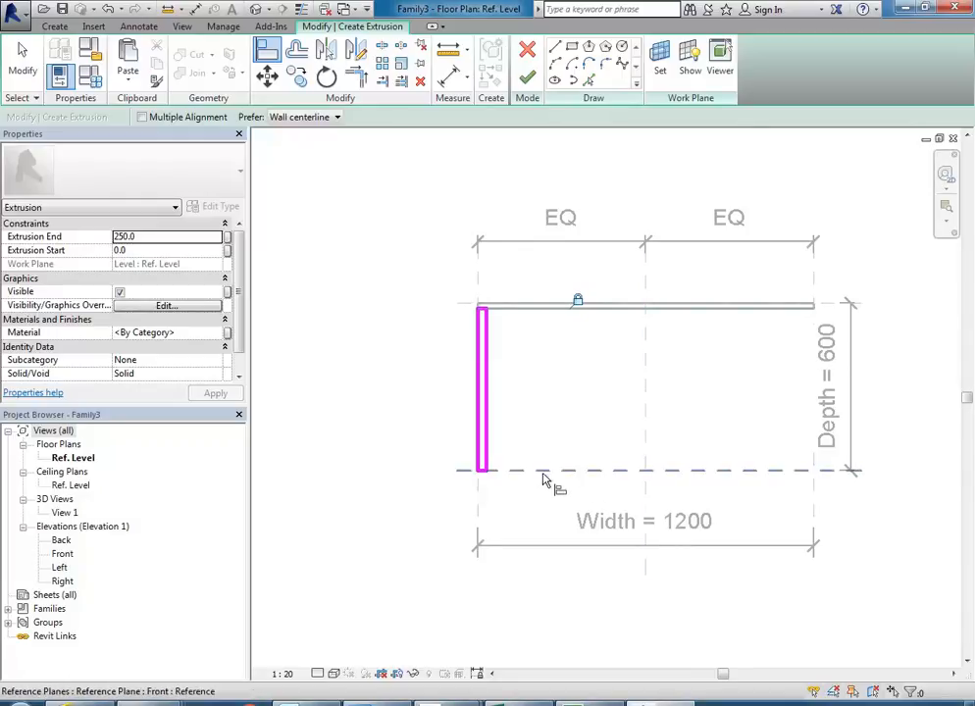
Align the rectangle's front short edge to the front reference plane, lock it and end the Align command
scroll(455, 454, "down", 2)
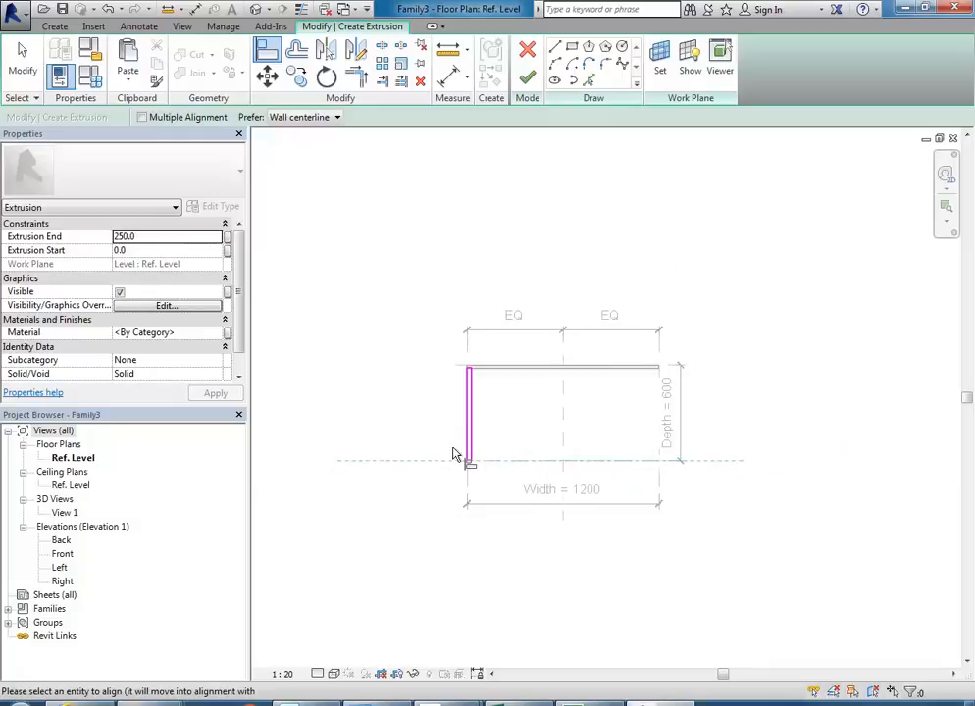
scroll(455, 453, "up", 5)
left_click(507, 485)
left_click(681, 511)
scroll(635, 447, "down", 2)
mouse_move(635, 449)
middle_mouse_down()
mouse_move(553, 484)
mouse_move(534, 417)
middle_mouse_up()
right_click(551, 444)
left_click(584, 459)
right_click(583, 456)
left_click(613, 470)
Examine the side-panel rectangle's edges along the left and front reference planes and its inner long edge
scroll(521, 424, "up", 2)
scroll(521, 446, "up", 2)
scroll(456, 506, "up", 2)
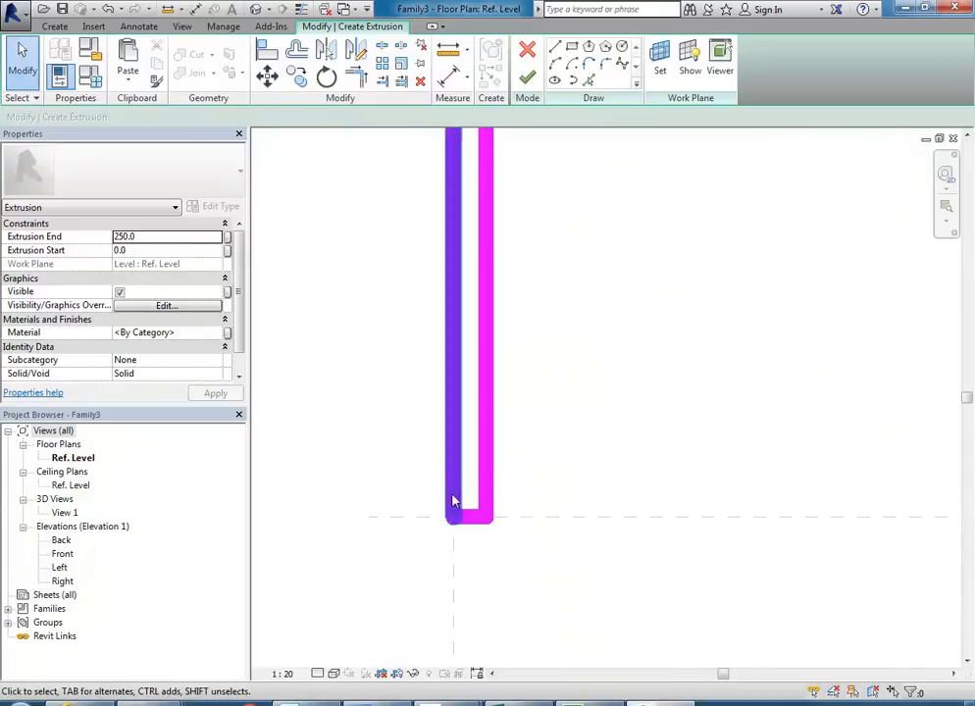
middle_click_drag(447, 528, 436, 552)
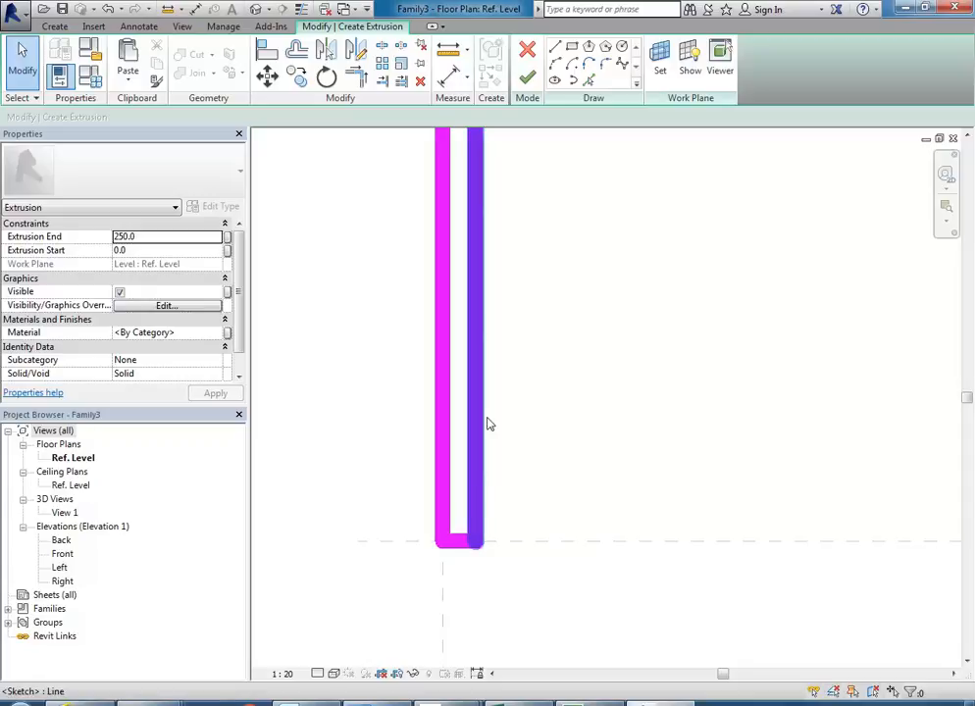
scroll(483, 505, "down", 2)
middle_click_drag(462, 610, 444, 504)
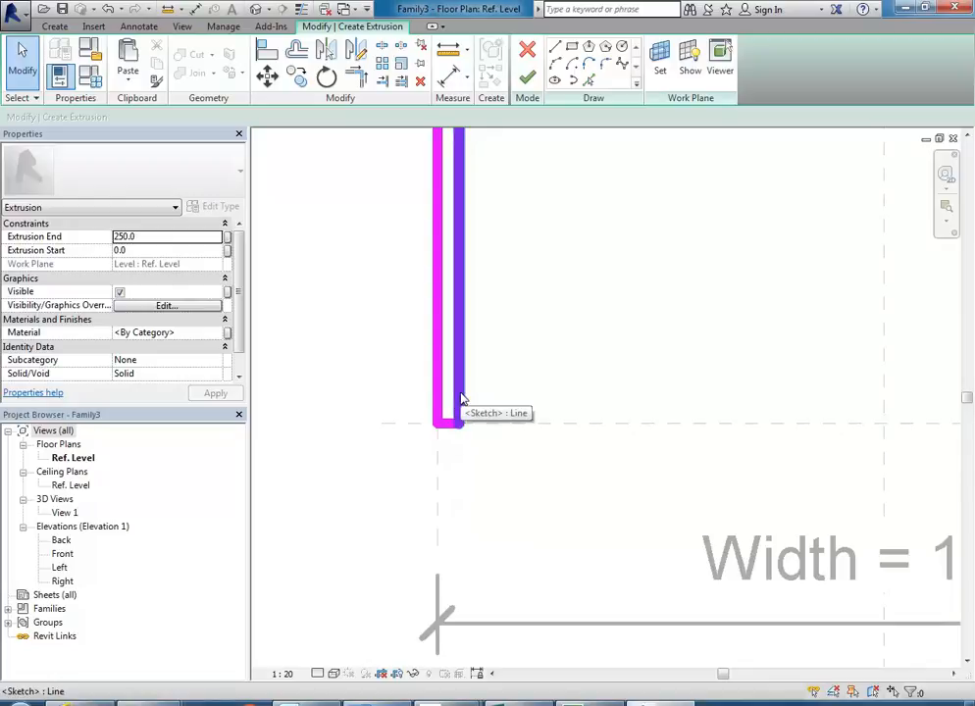
scroll(462, 400, "down", 2)
middle_click_drag(498, 388, 457, 520)
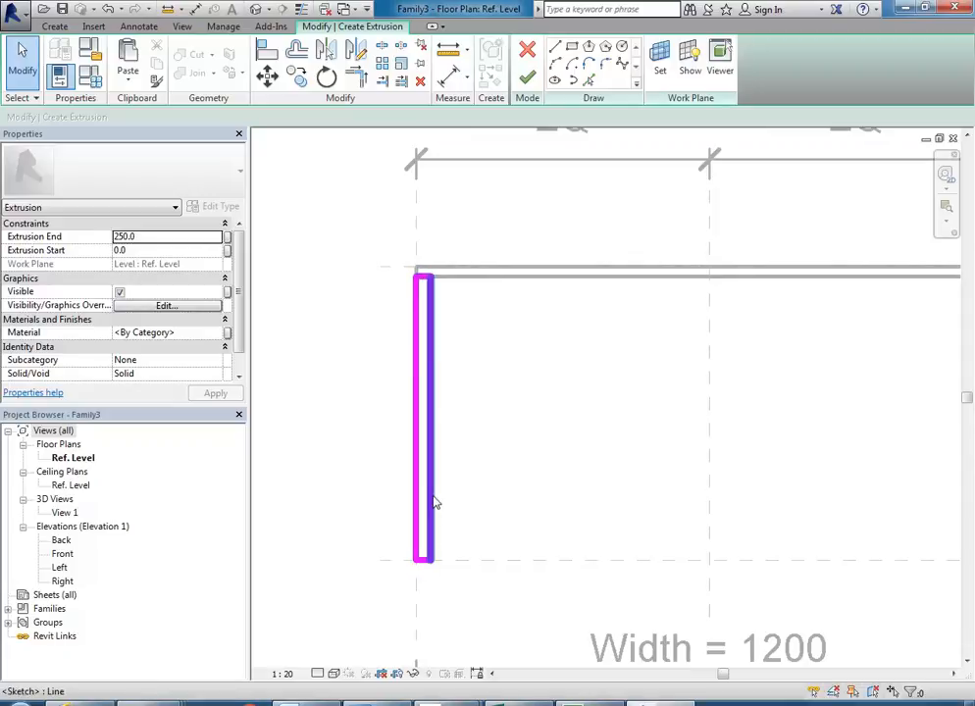
middle_click_drag(462, 541, 484, 510)
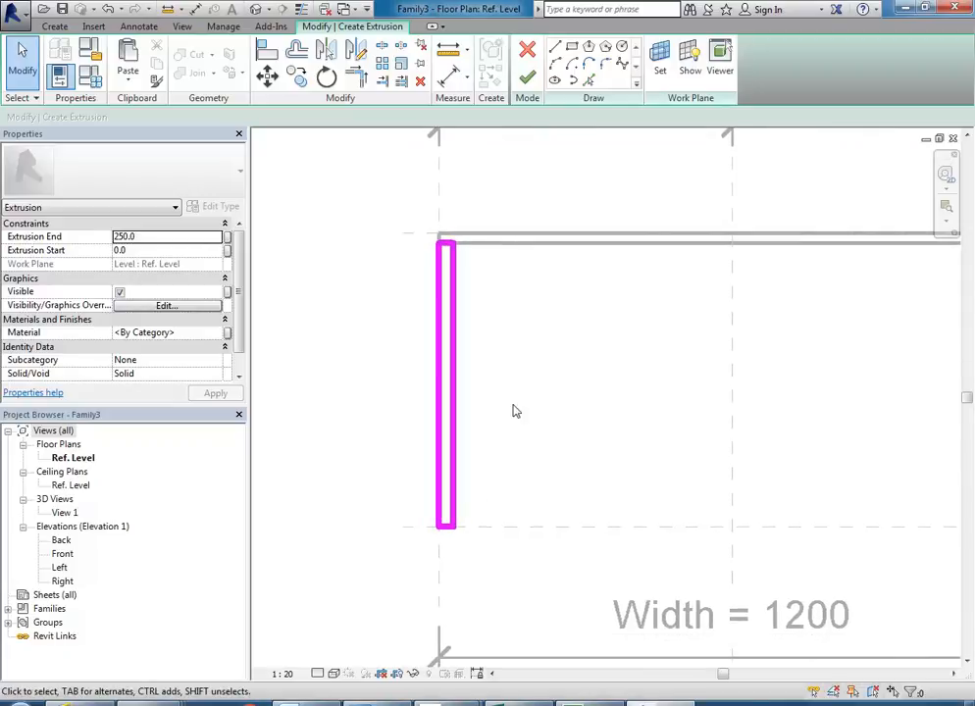
Place an aligned dimension from the left reference plane to the rectangle's inner long edge, below the front plane
left_click(446, 79)
middle_click_drag(419, 349, 388, 266)
scroll(407, 384, "up", 4)
middle_click_drag(408, 586, 412, 524)
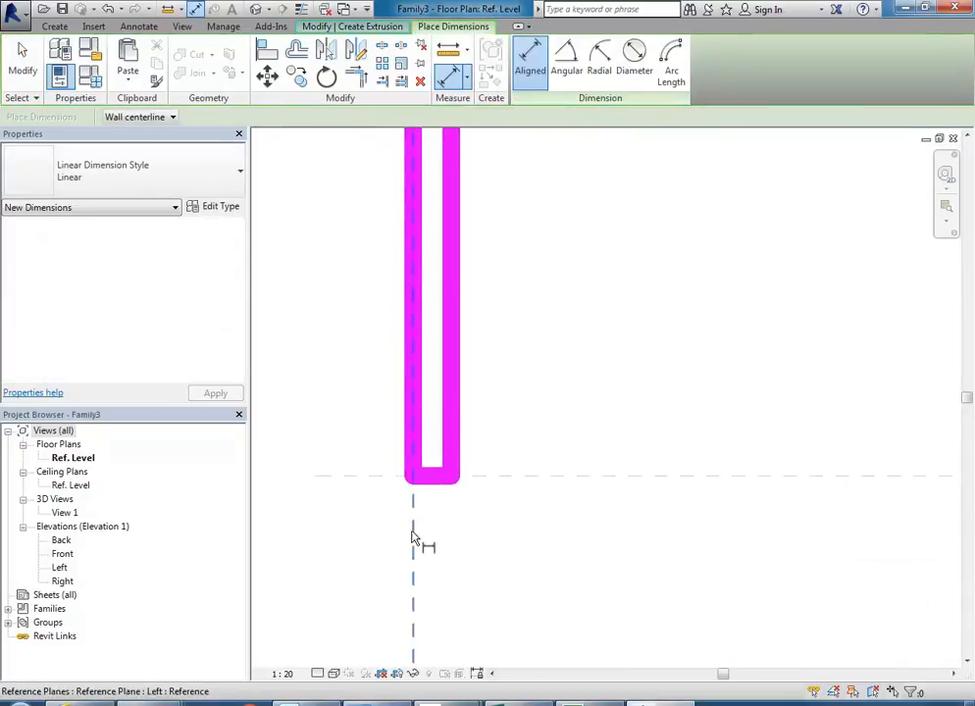
left_click(413, 542)
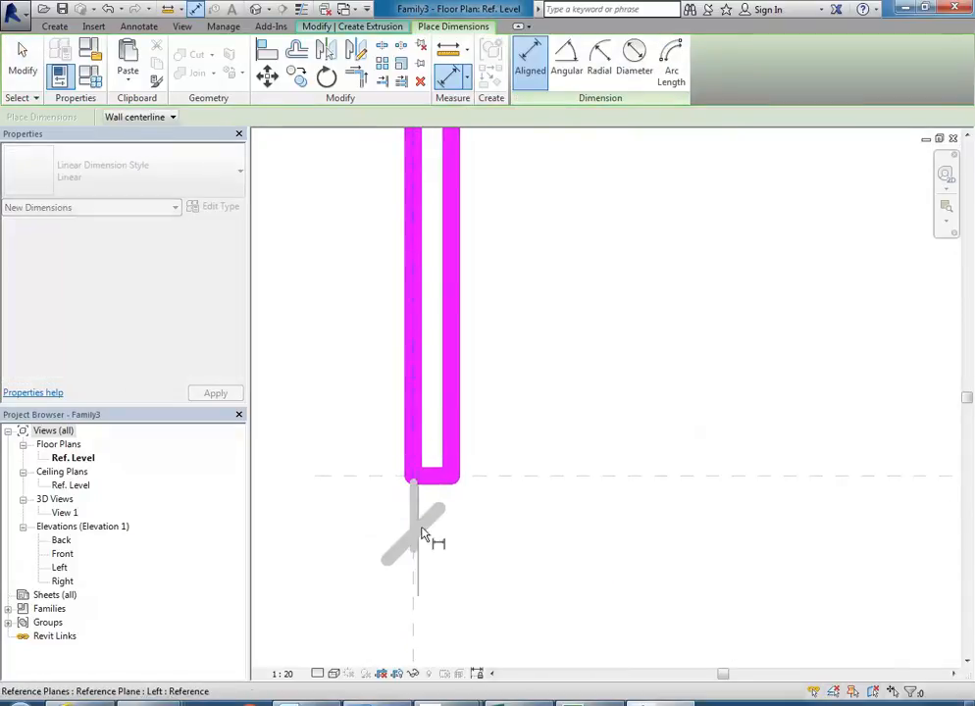
left_click(452, 397)
scroll(452, 397, "down", 5)
middle_click_drag(453, 398, 430, 325)
scroll(430, 325, "down", 1)
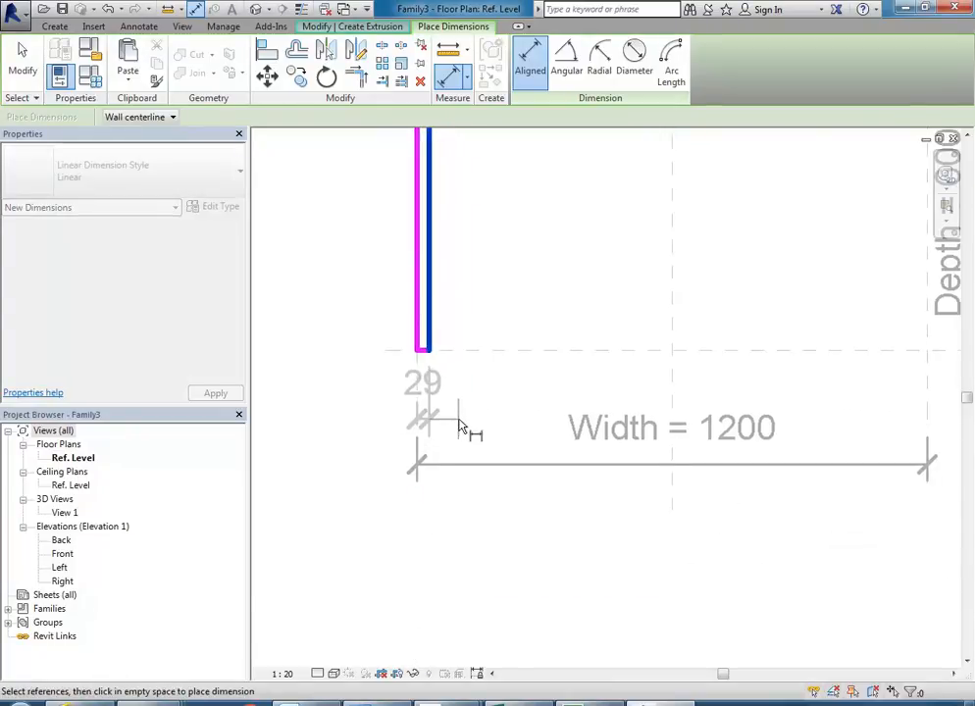
left_click(459, 417)
right_click(484, 319)
left_click(501, 327)
right_click(502, 321)
left_click(510, 331)
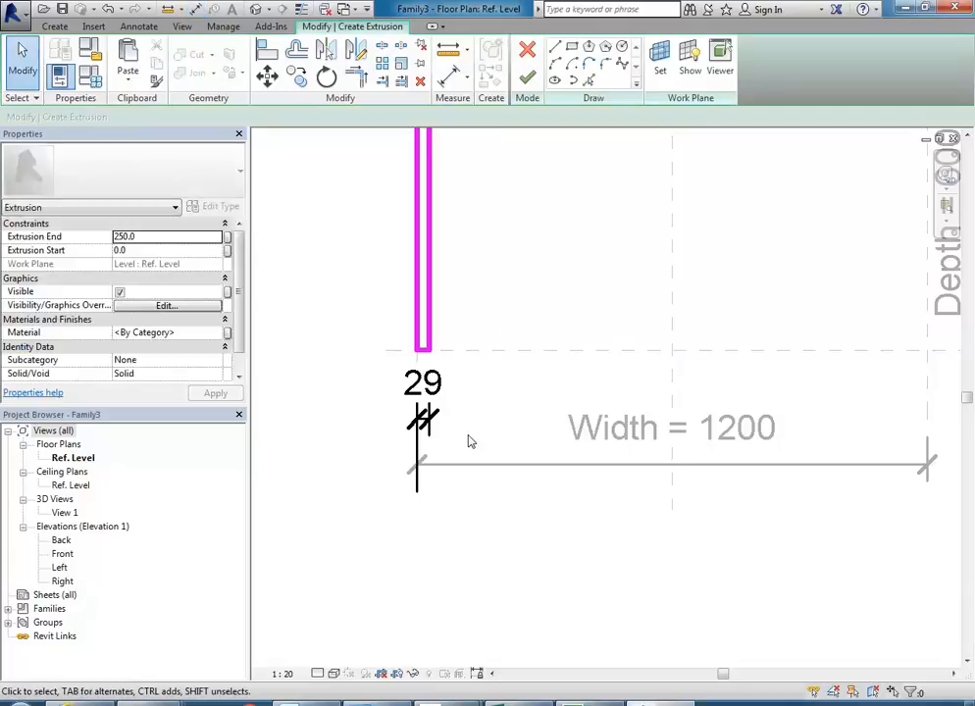
Set the side-panel rectangle's thickness dimension to 20 mm by moving its inner long edge
left_click(427, 319)
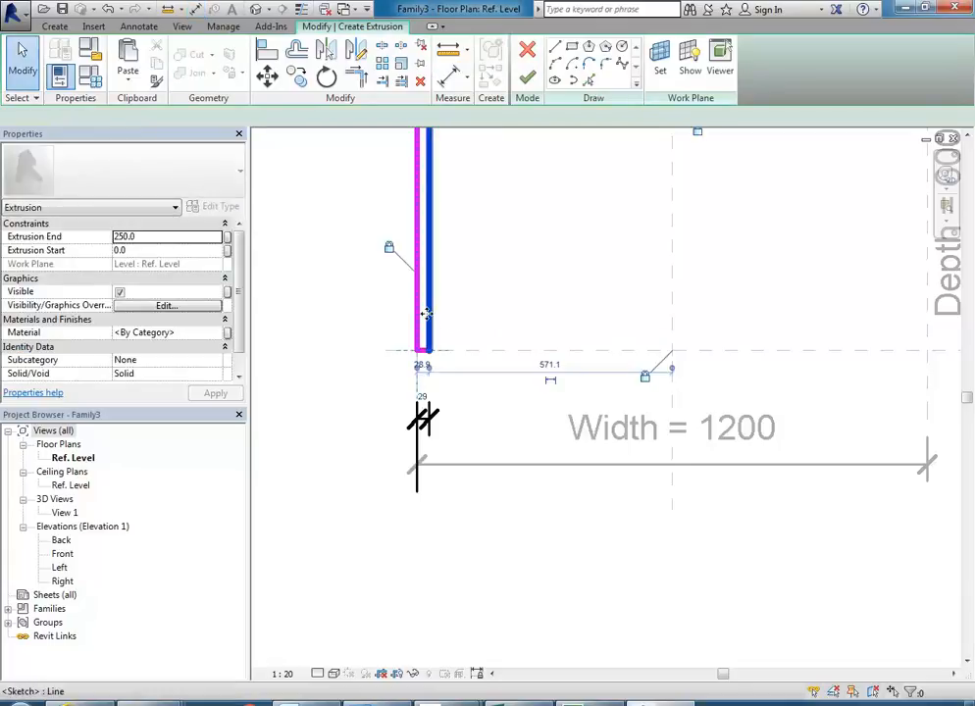
scroll(400, 397, "up", 2)
left_click(460, 404)
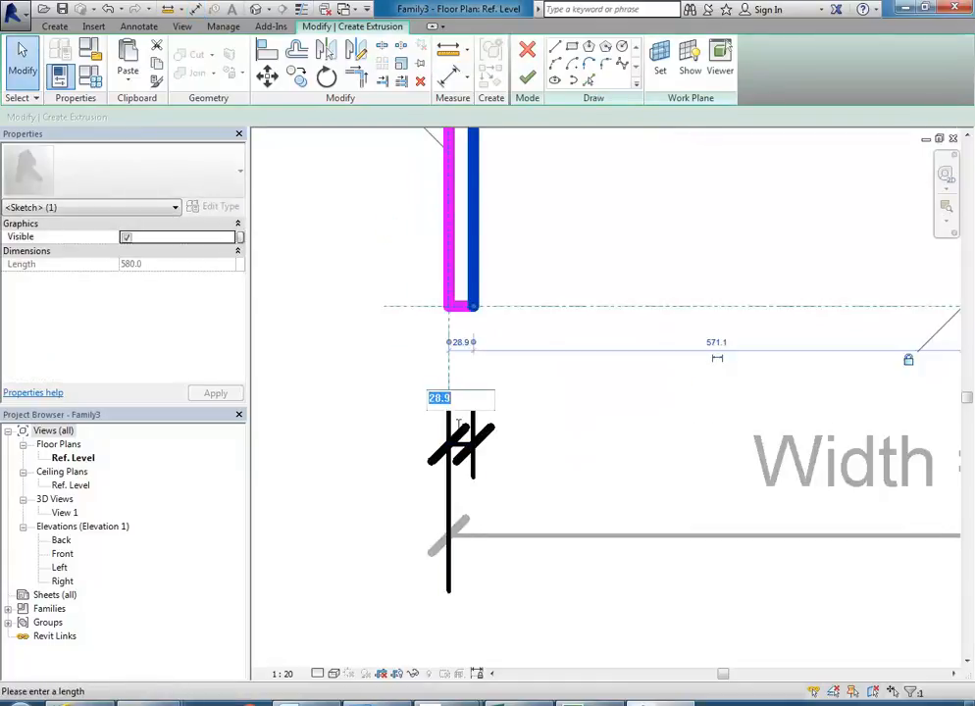
type("20")
key("Return")
left_click(582, 491)
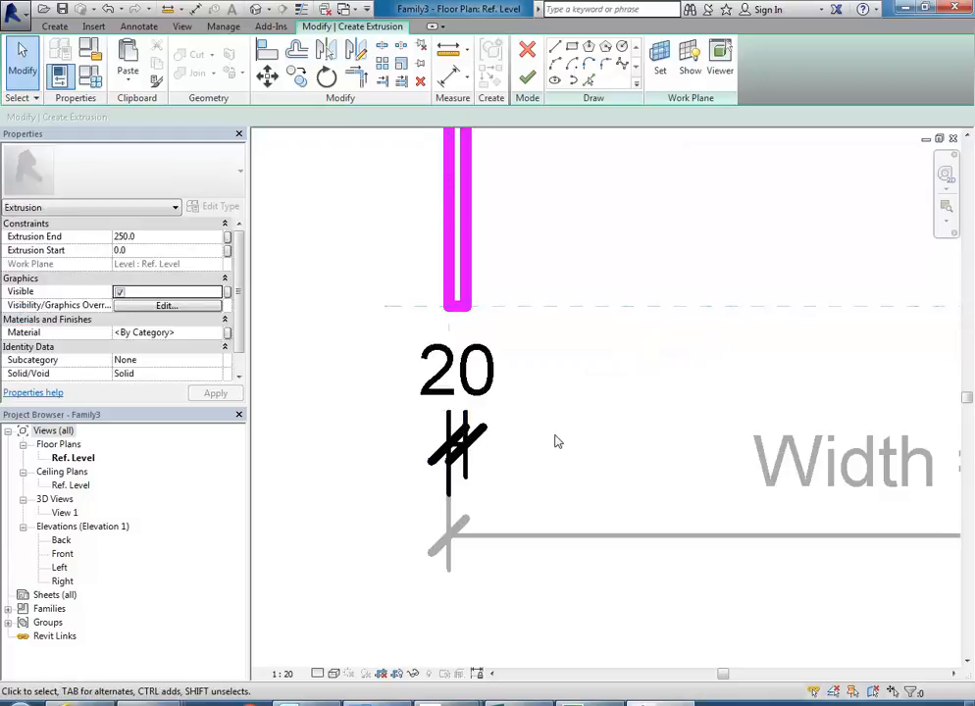
Lock the 20 mm thickness dimension of the side-panel sketch
left_click(453, 447)
scroll(475, 402, "down", 2)
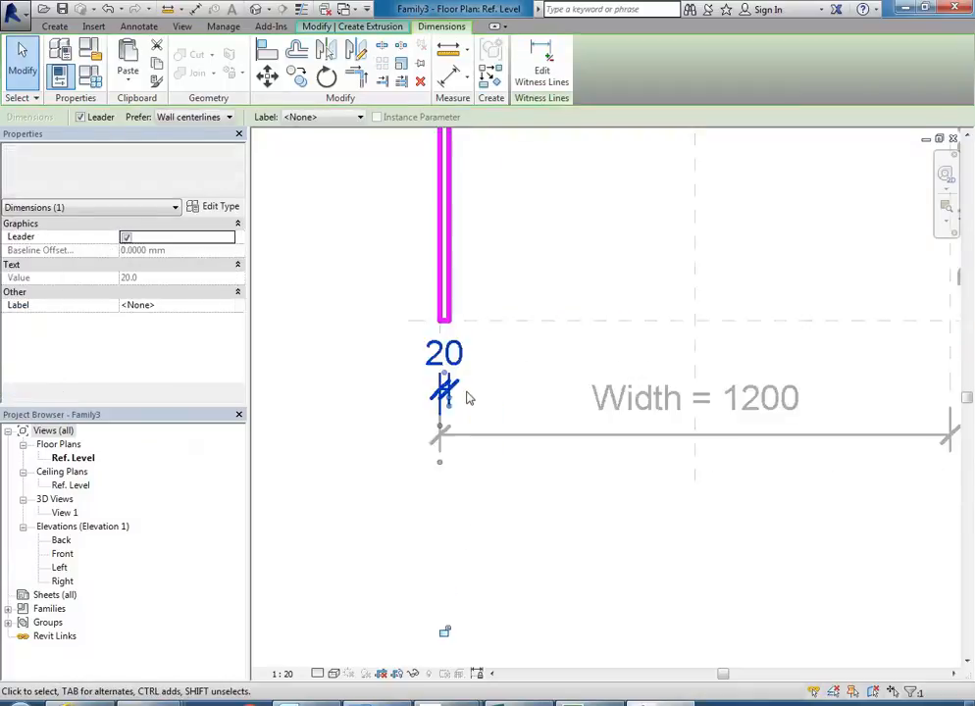
left_click(444, 631)
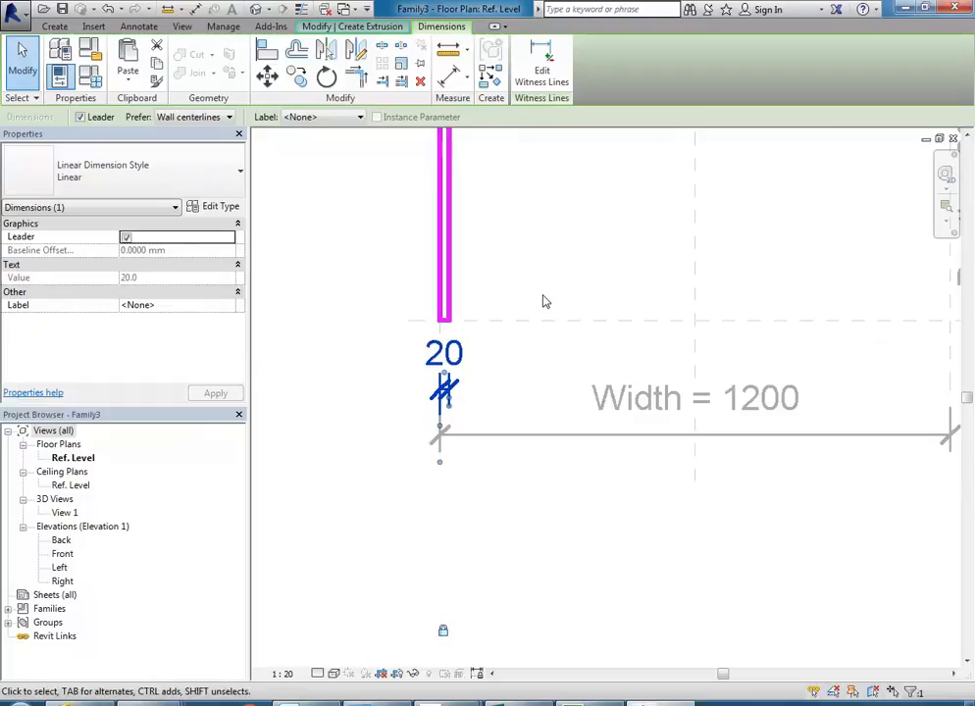
left_click(491, 289)
Finish the left side-panel sketch to create the extrusion and clear the selection
scroll(492, 290, "up", 1)
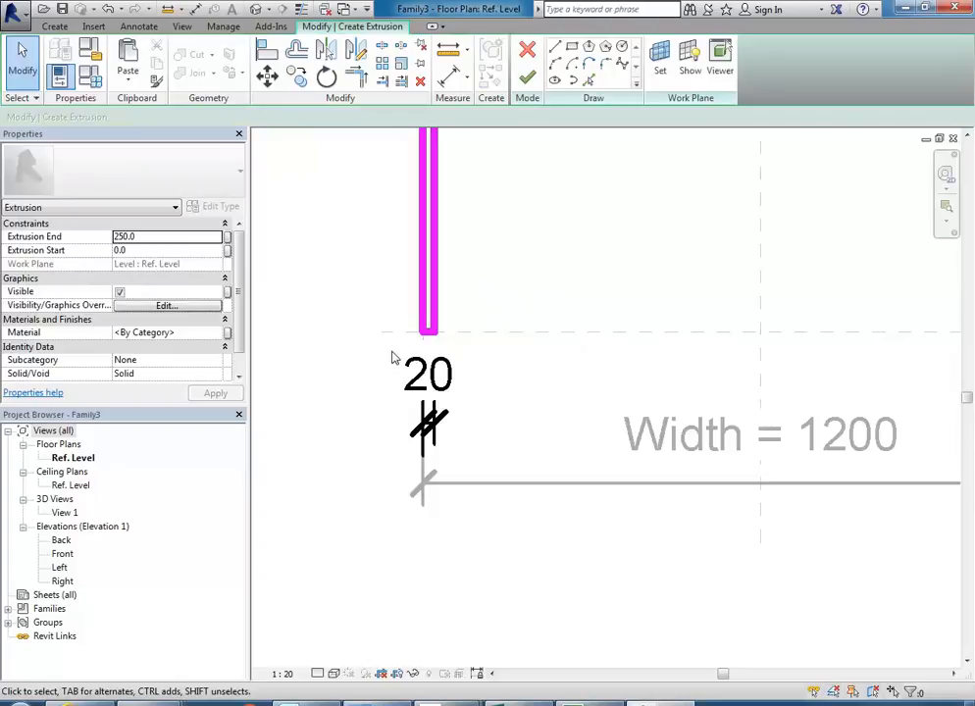
scroll(392, 359, "up", 2)
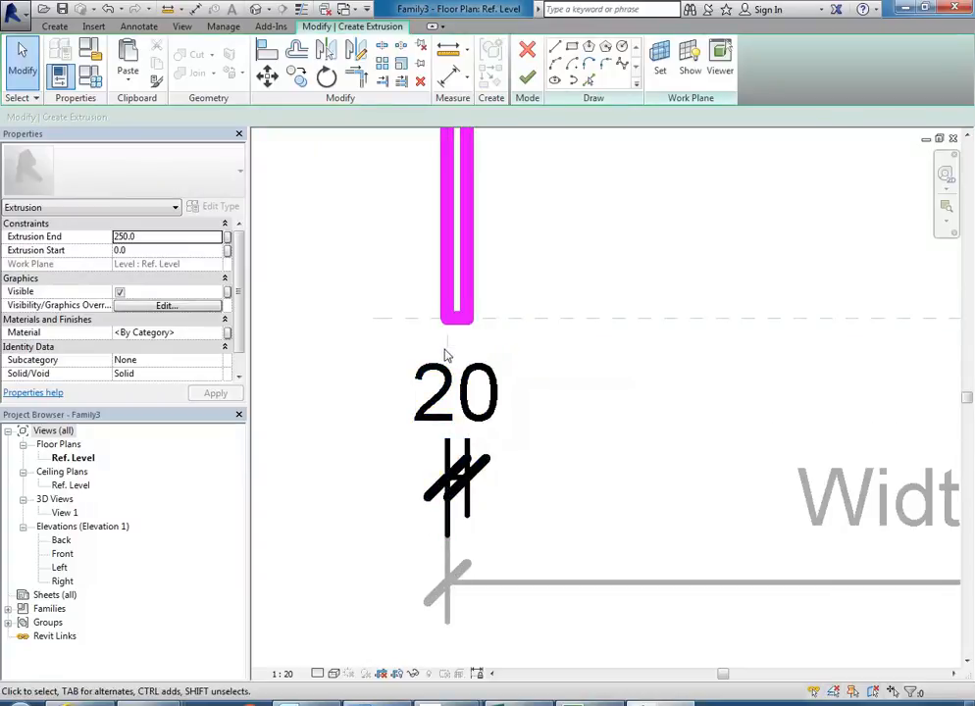
scroll(593, 251, "down", 5)
middle_click_drag(593, 276, 419, 460)
scroll(446, 410, "down", 3)
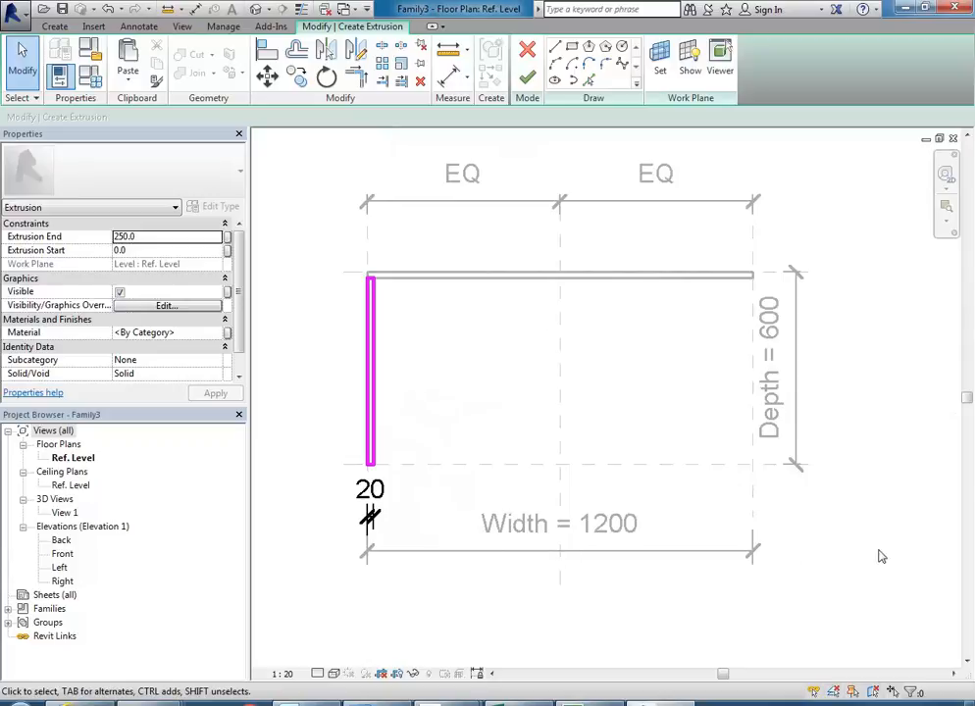
left_click(527, 78)
left_click(609, 407)
middle_click_drag(628, 395, 536, 441)
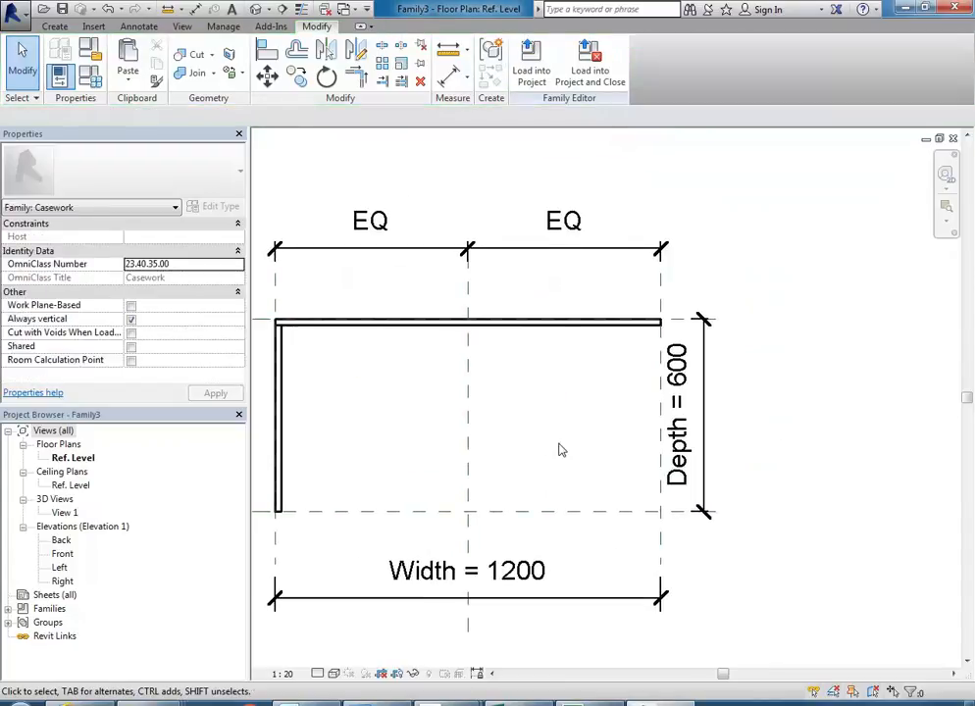
Start another extrusion and sketch a rectangle about 45 mm wide and 580 mm long along the right reference plane, from back panel to front plane
left_click(51, 25)
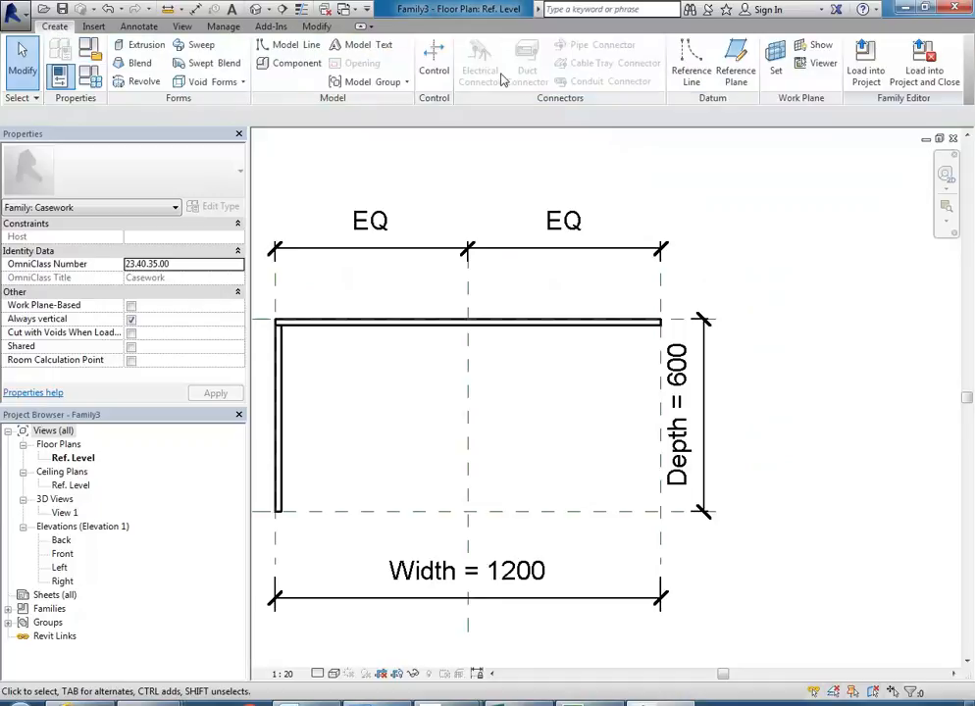
left_click(144, 45)
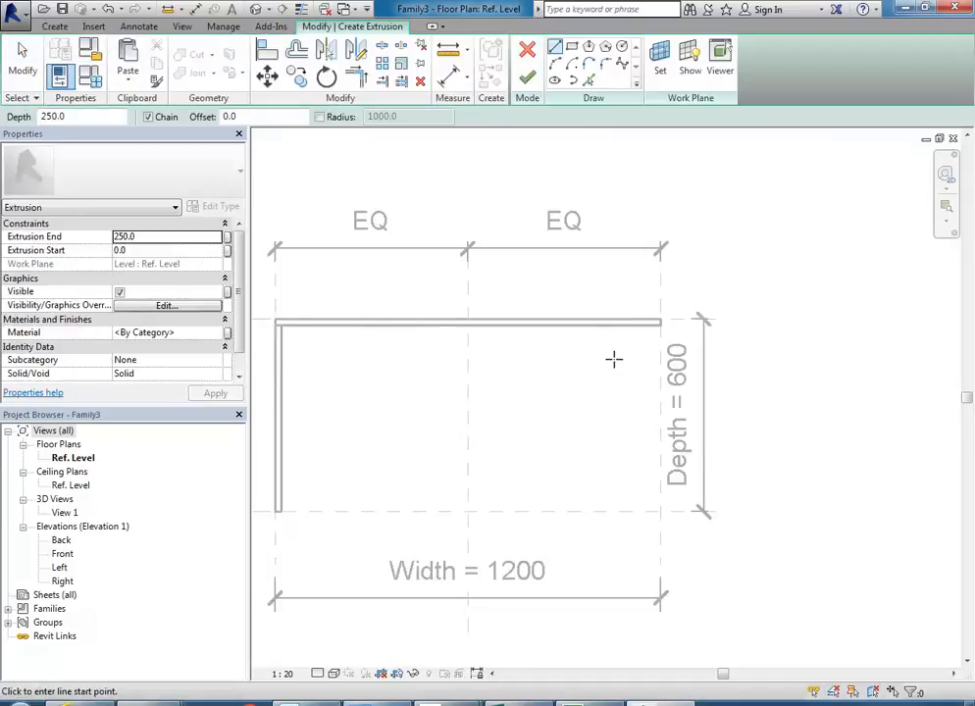
scroll(605, 356, "up", 2)
left_click(571, 48)
left_click(687, 310)
left_click(665, 593)
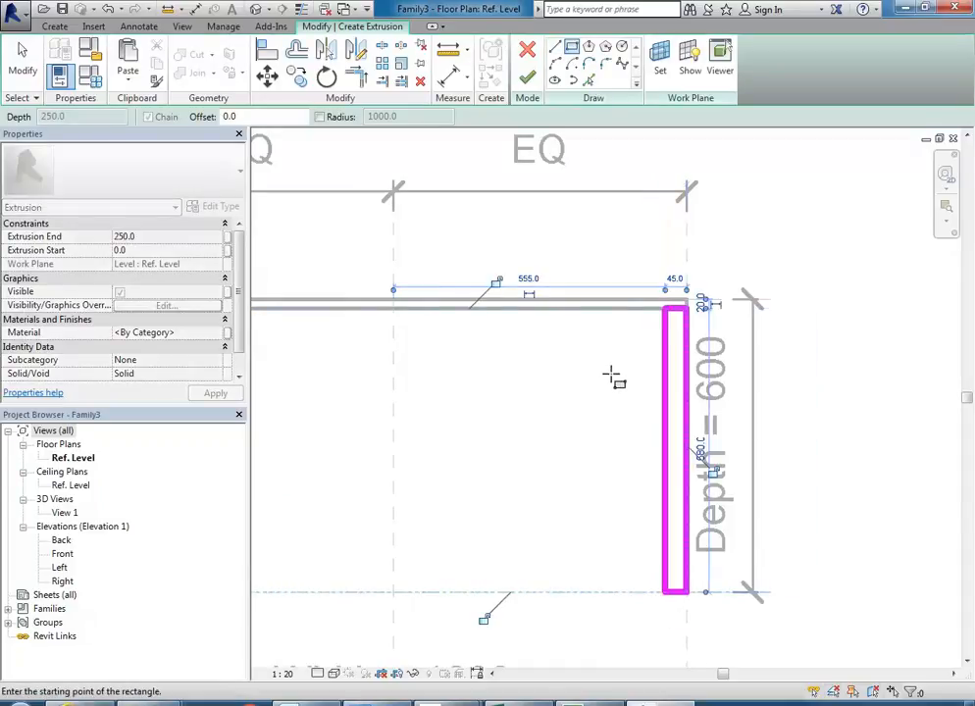
Lock the new rectangle's edges to the right reference plane, the front reference plane and the back panel's inner face
middle_click_drag(600, 379, 556, 335)
scroll(622, 419, "up", 1)
middle_click_drag(466, 264, 545, 307)
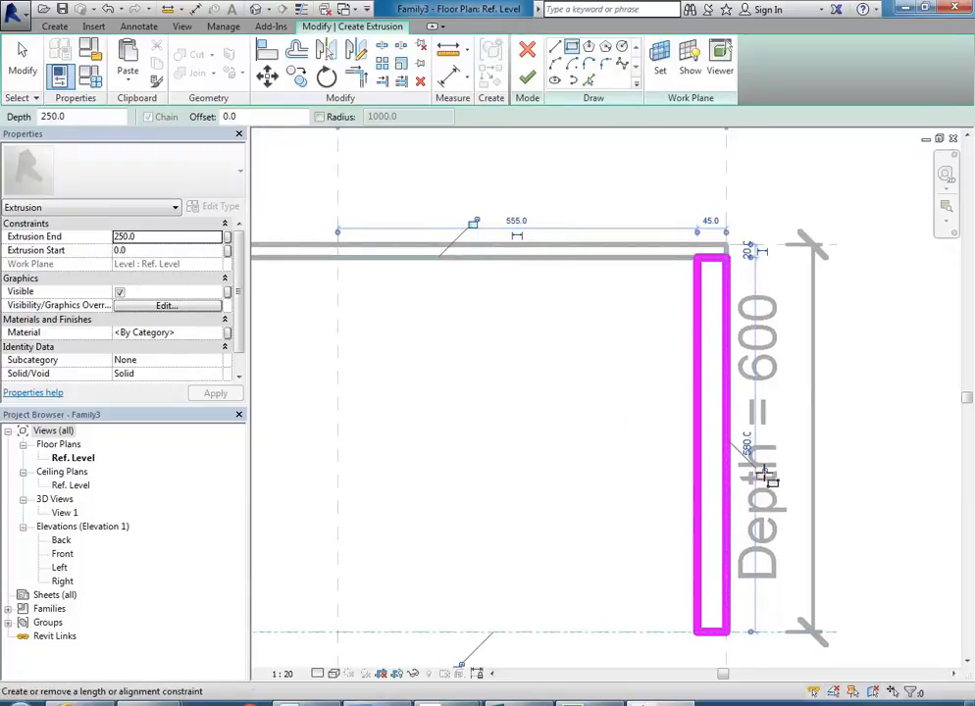
middle_click_drag(543, 532, 584, 447)
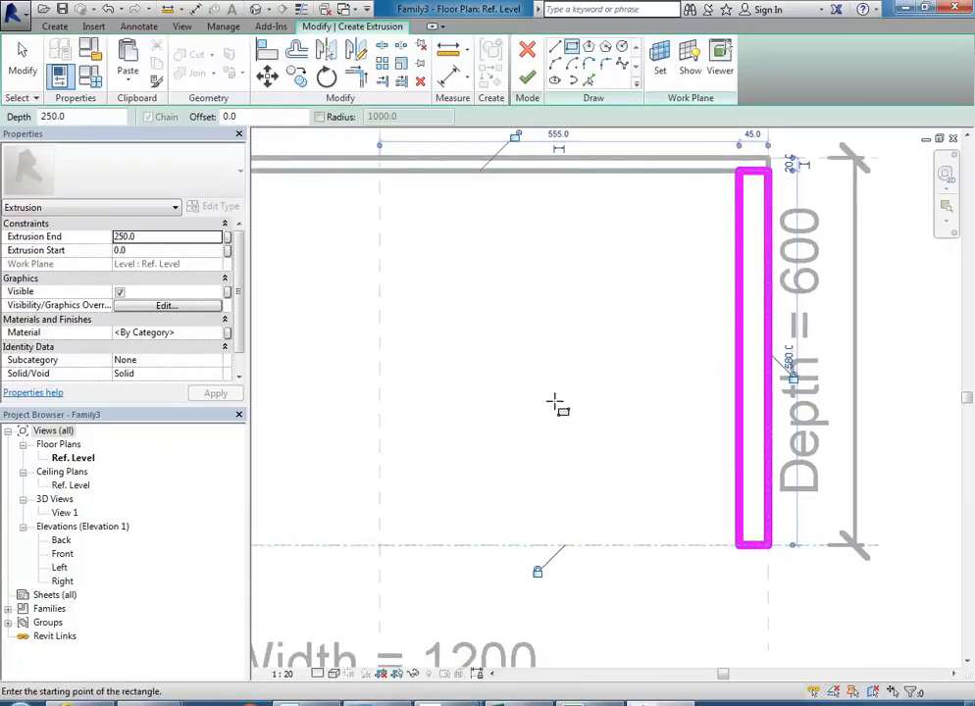
scroll(557, 406, "down", 1)
middle_click_drag(559, 273, 514, 406)
left_click(479, 303)
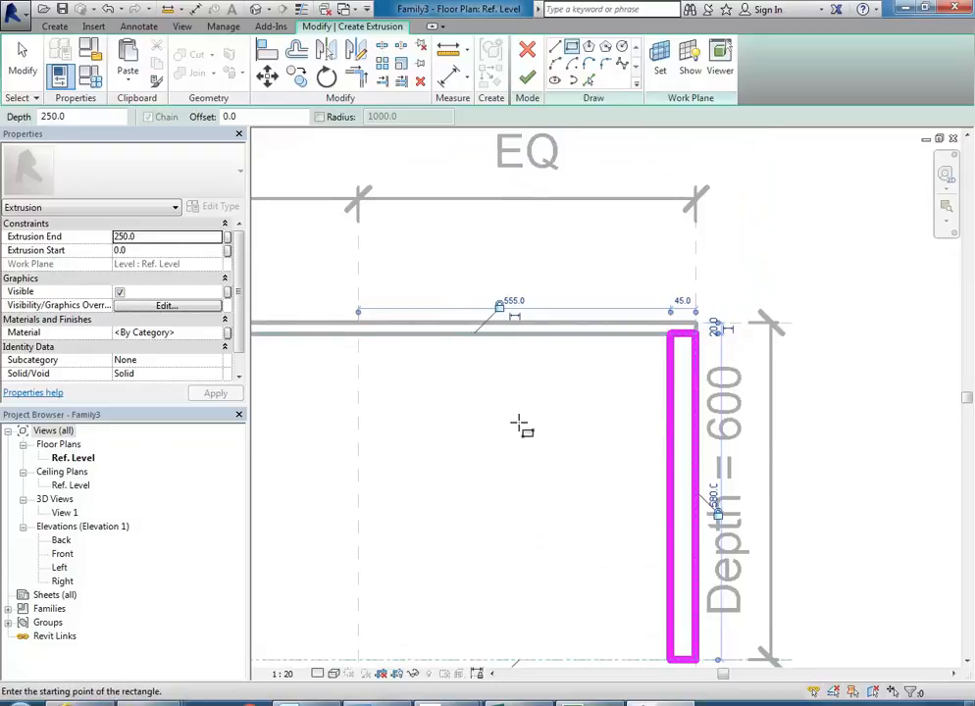
Dimension the thickness of the right side-panel sketch, placing the dimension below the front reference plane
middle_click_drag(614, 545, 553, 447)
right_click(514, 384)
left_click(534, 392)
middle_click_drag(554, 459, 486, 453)
middle_click_drag(505, 596, 532, 649)
scroll(532, 649, "up", 1)
middle_click_drag(450, 458, 497, 437)
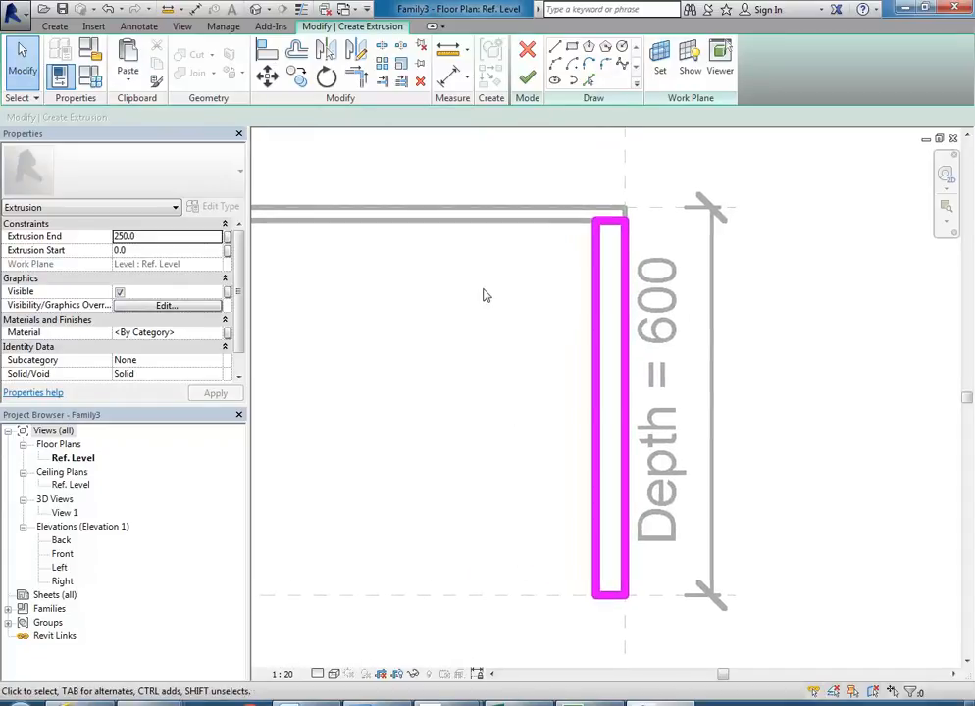
left_click(448, 74)
scroll(432, 422, "down", 1)
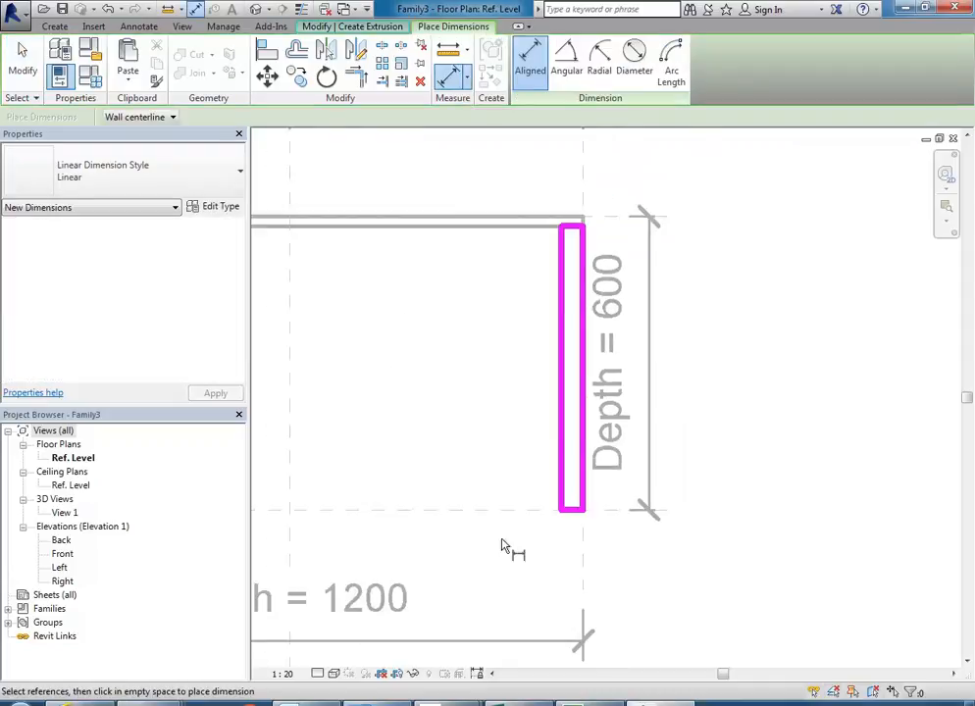
left_click(584, 561)
scroll(583, 530, "up", 2)
scroll(584, 473, "down", 3)
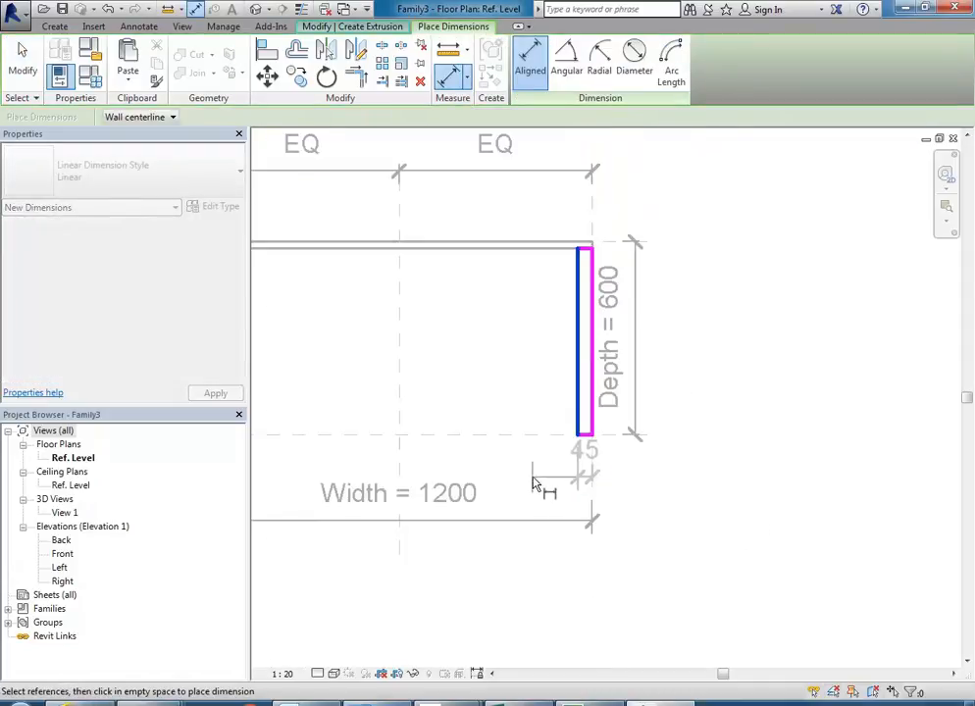
right_click(545, 354)
left_click(564, 367)
Set the right side-panel sketch's thickness to 20 mm by moving its inner edge
scroll(542, 394, "up", 1)
left_click(590, 429)
scroll(587, 504, "up", 2)
left_click(611, 490)
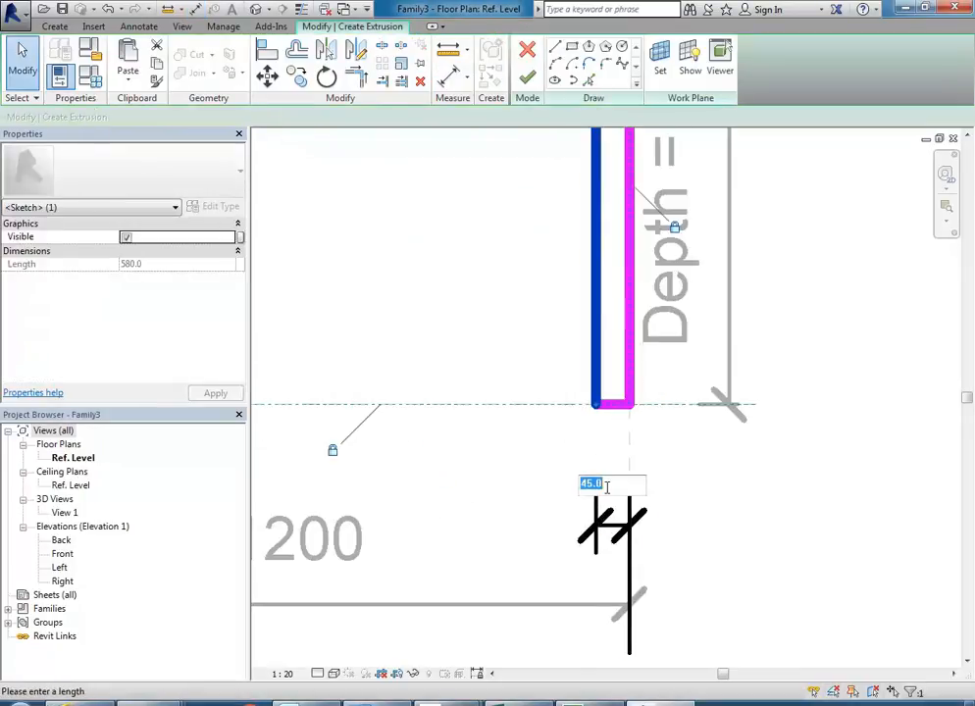
type("20")
key("Return")
left_click(527, 331)
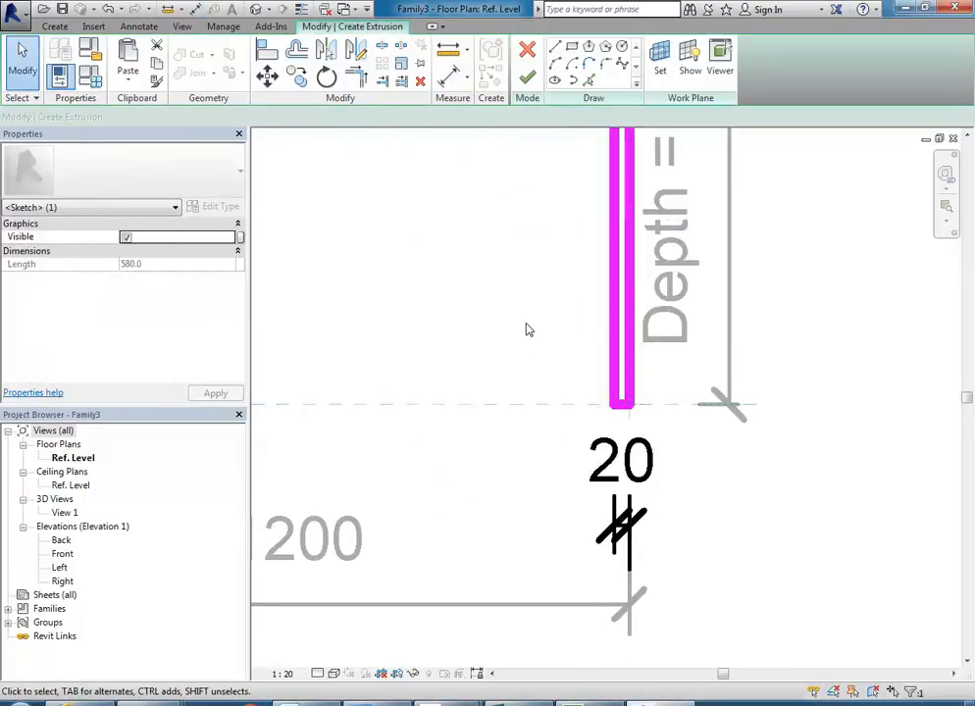
Finish the right side-panel sketch to create the extrusion and clear the selection
scroll(586, 438, "down", 1)
left_click(586, 438)
scroll(579, 499, "down", 2)
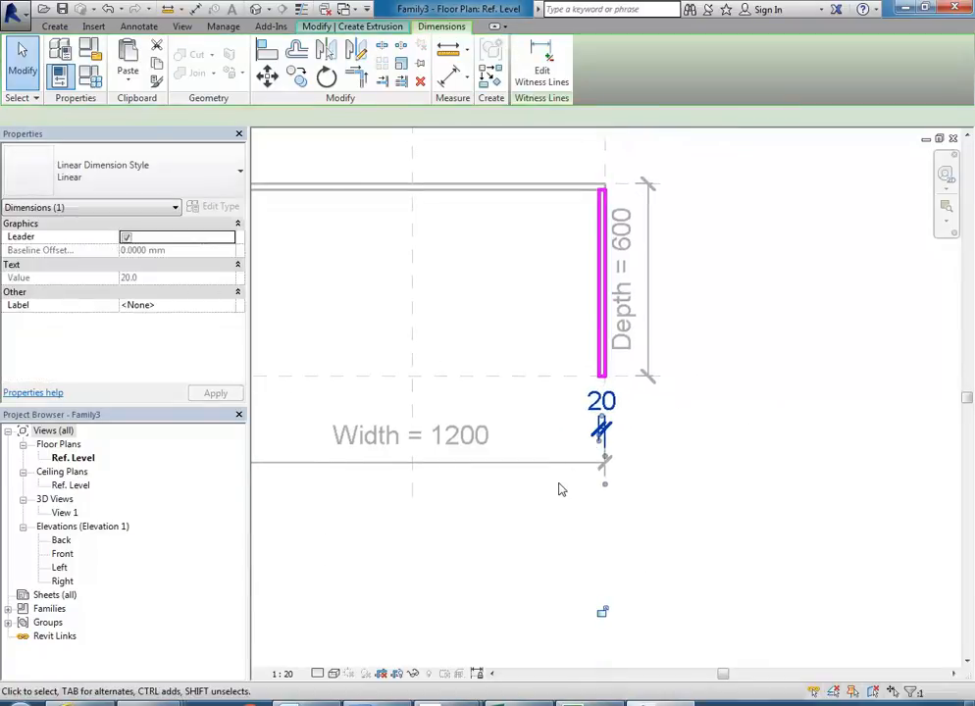
left_click(534, 385)
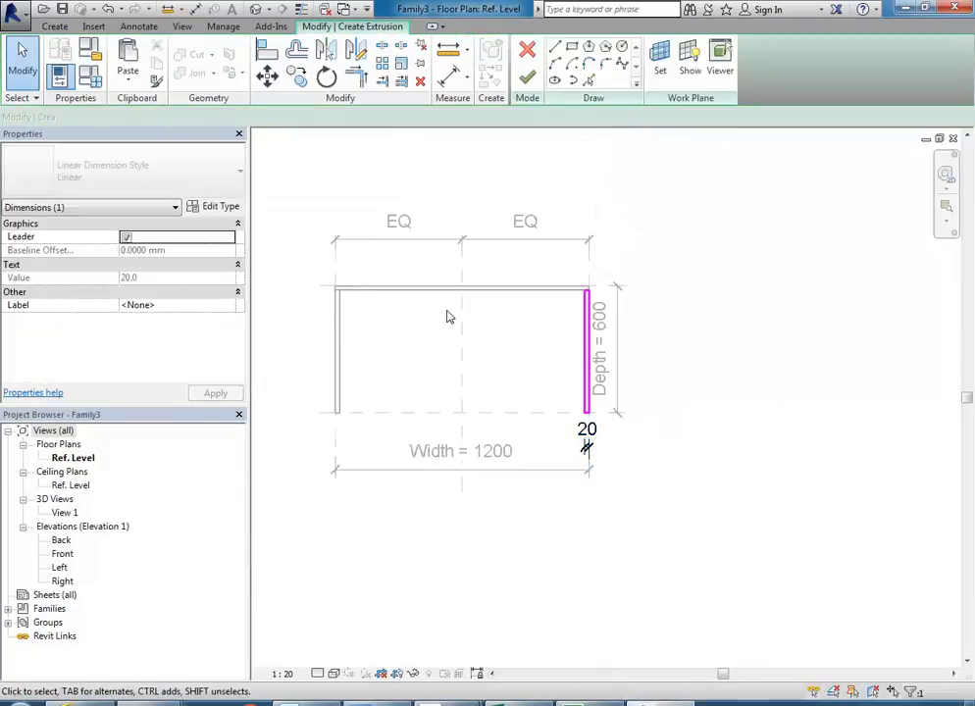
middle_click_drag(476, 399, 563, 418)
left_click(527, 77)
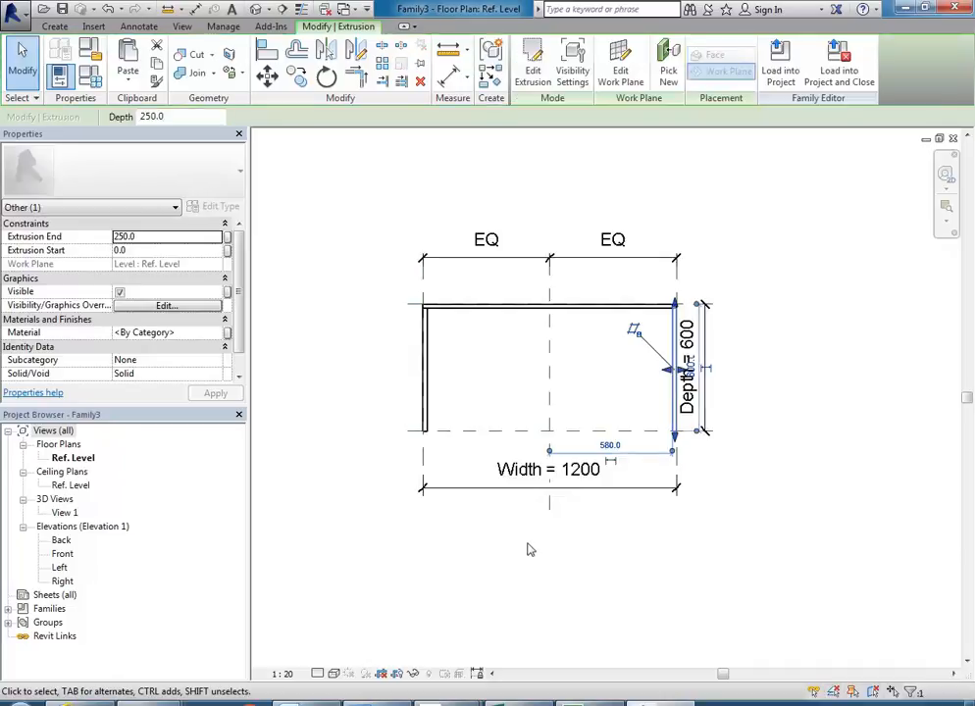
left_click(500, 394)
In the default 3D view, set the family's Depth parameter to 450 and apply it to the model
left_click(256, 9)
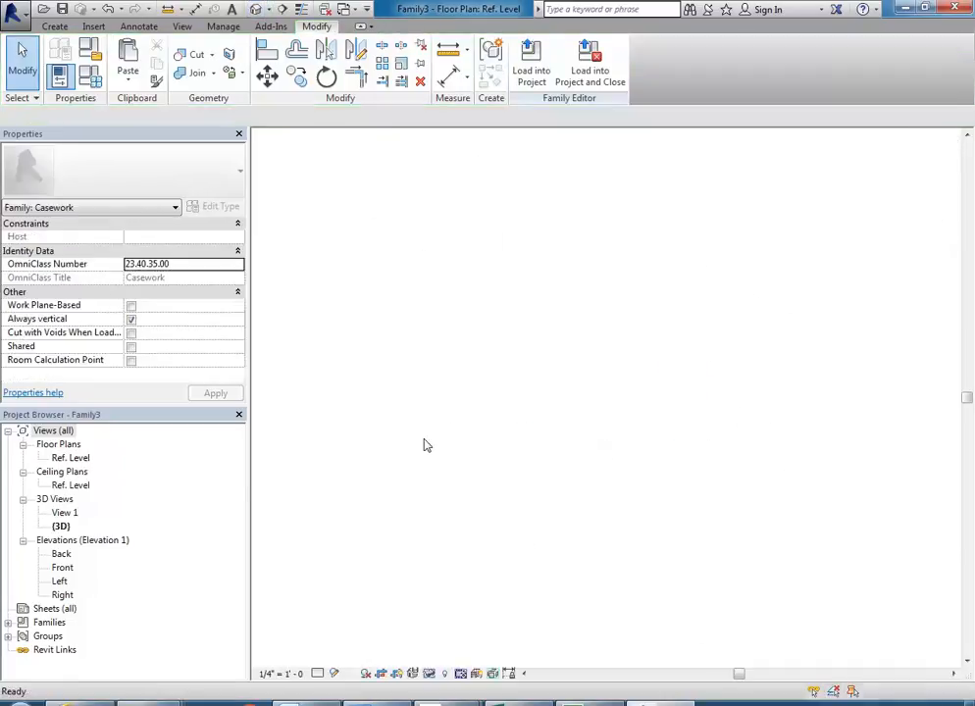
middle_click_drag(452, 444, 678, 500, "shift")
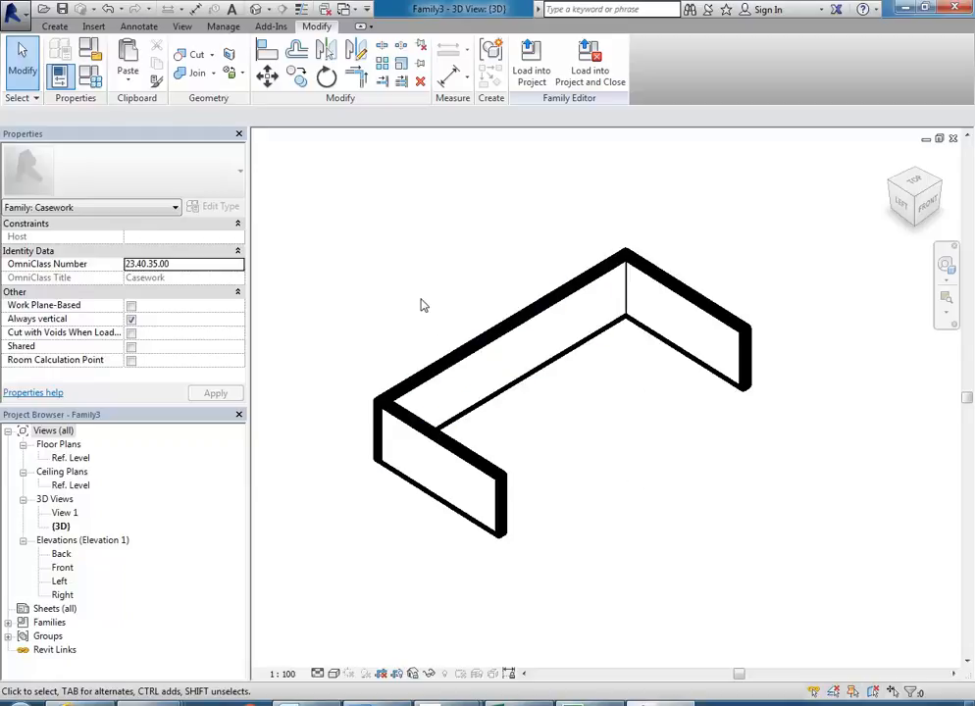
left_click(71, 60)
left_click_drag(137, 48, 247, 123)
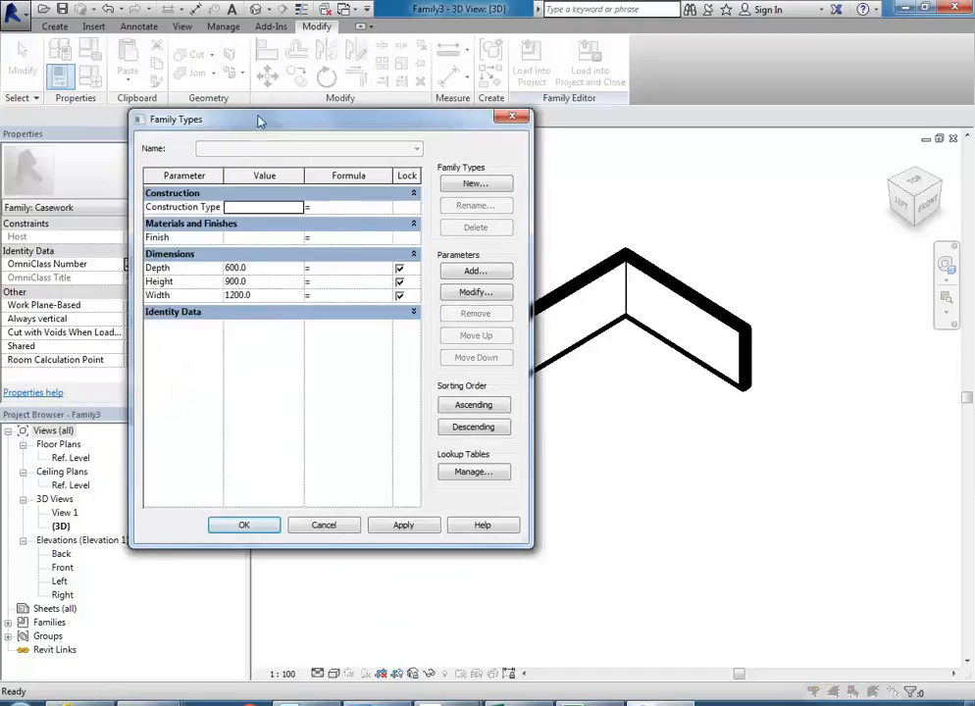
left_click_drag(260, 121, 182, 105)
left_click(180, 252)
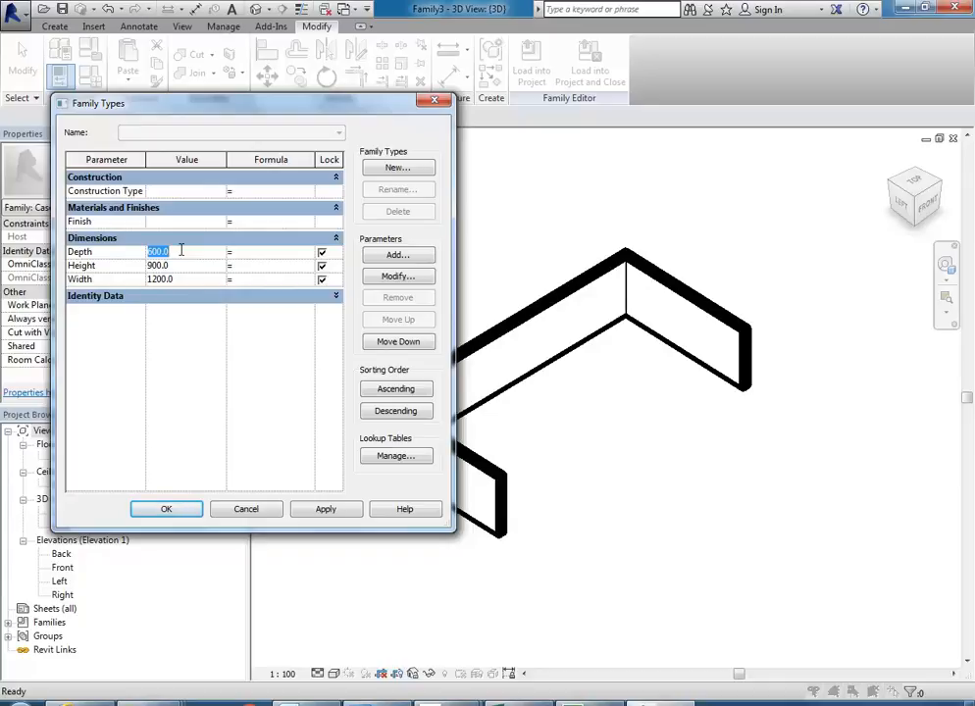
left_click(317, 514)
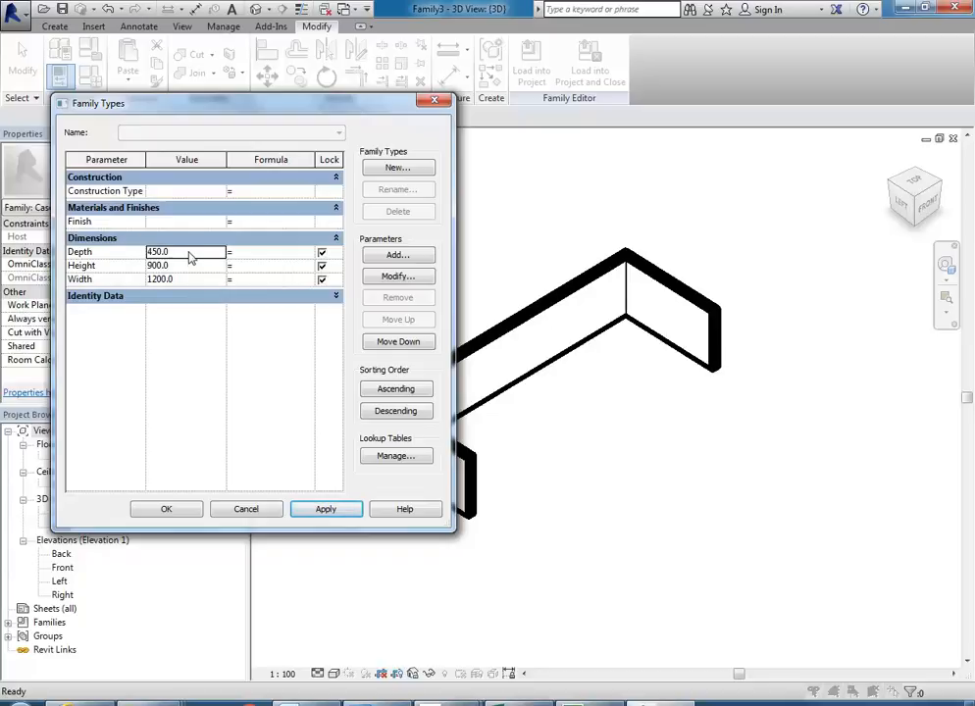
left_click(164, 511)
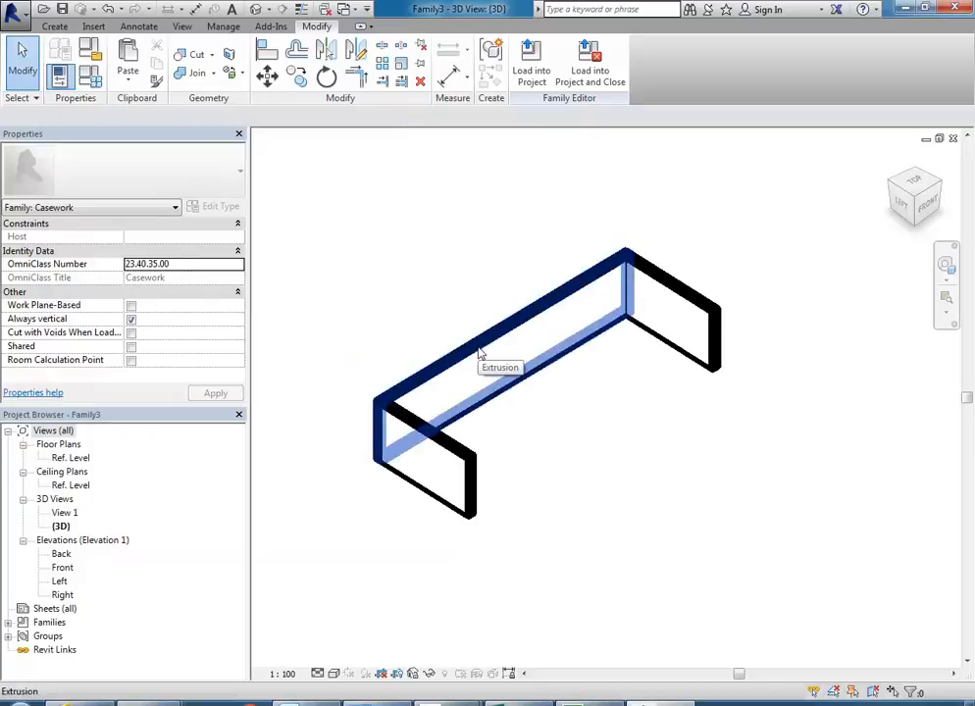
In the Front elevation, stretch the back panel up to the Top reference plane and lock it there
double_click(59, 566)
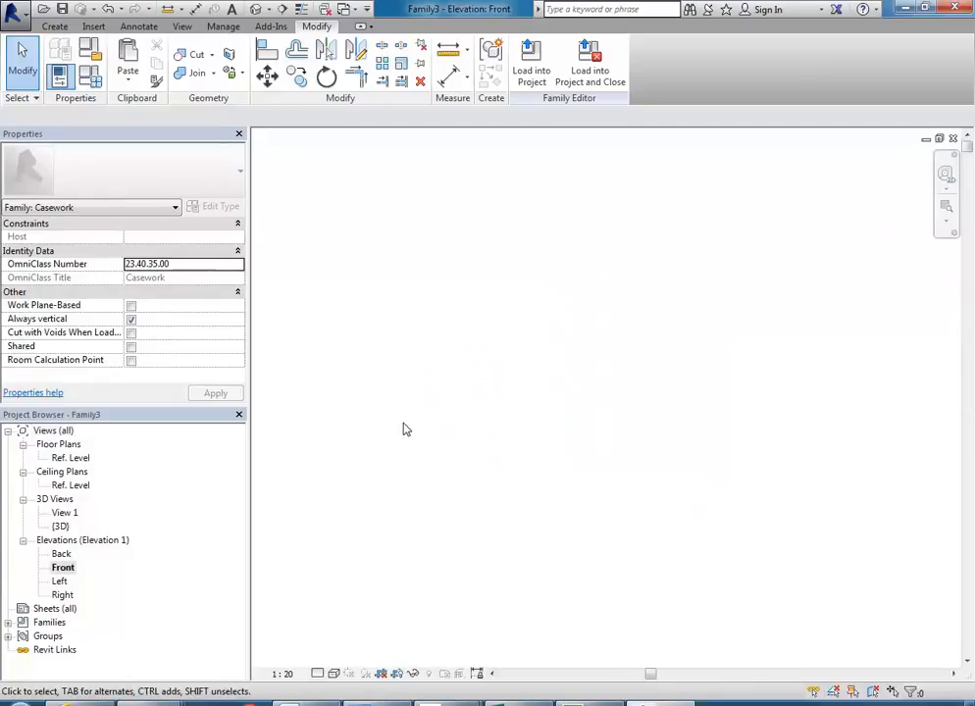
right_click(484, 301)
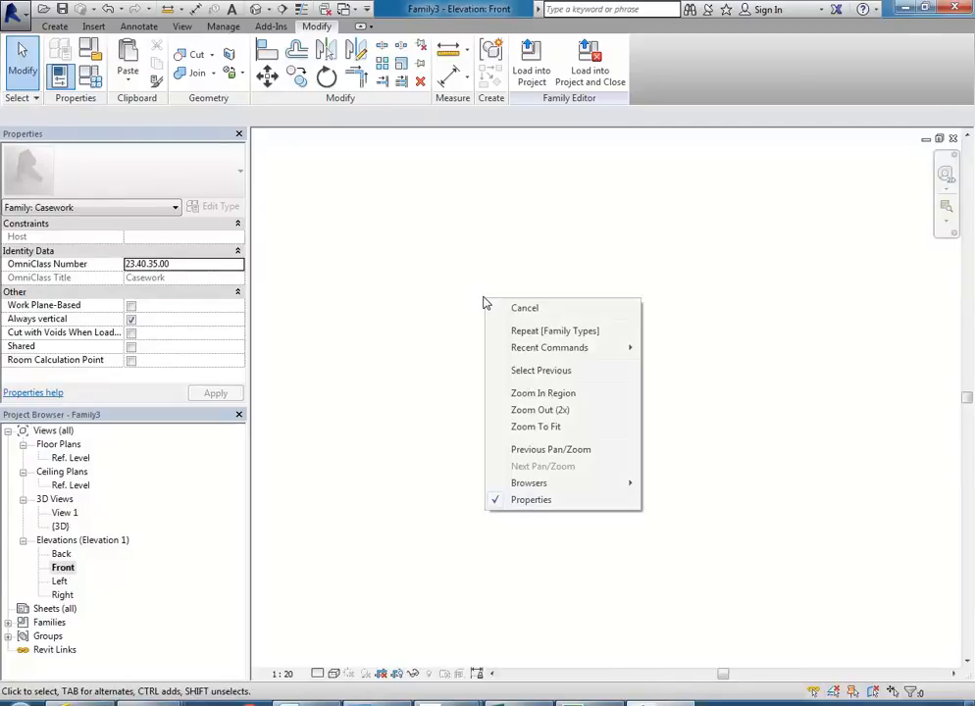
left_click(536, 428)
scroll(531, 422, "down", 1)
scroll(489, 471, "up", 3)
middle_click_drag(490, 471, 534, 446)
scroll(494, 460, "up", 2)
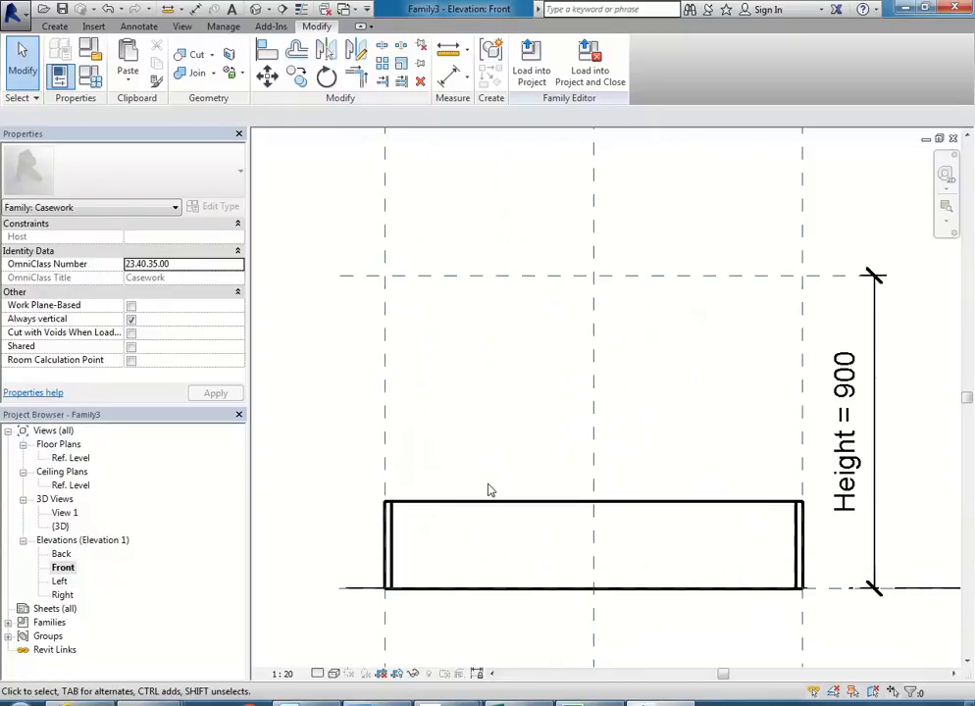
left_click(492, 503)
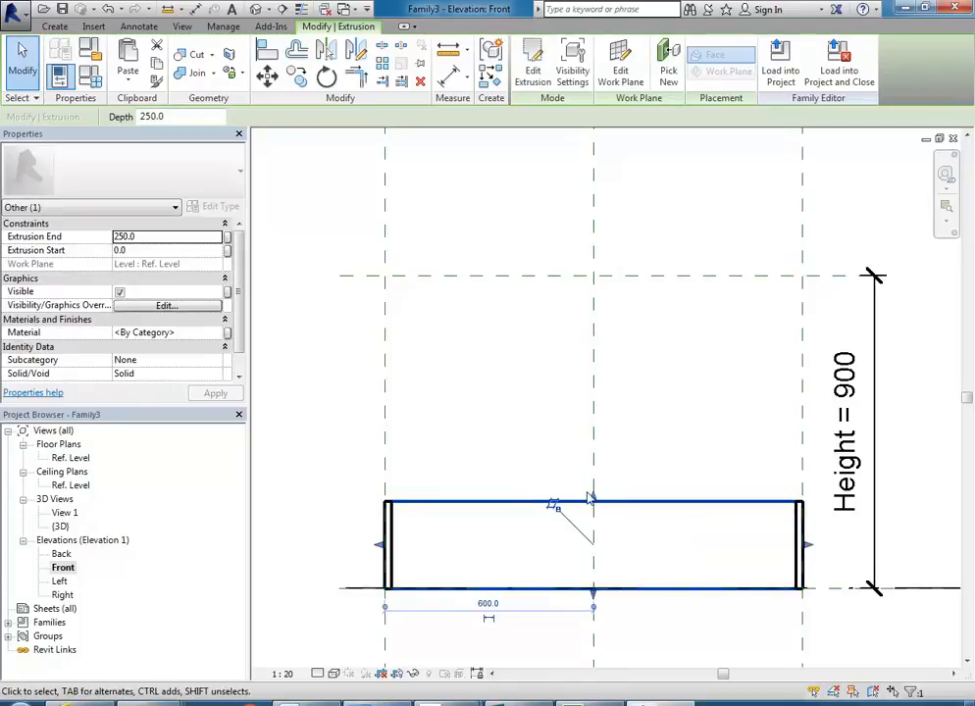
left_click_drag(594, 501, 631, 282)
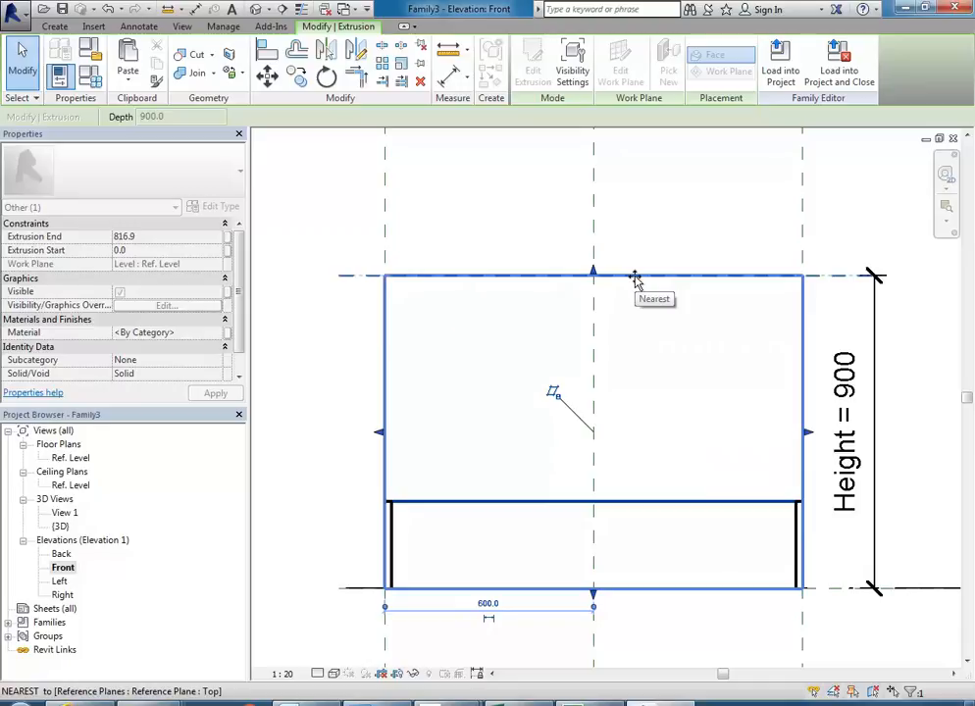
left_click_drag(636, 282, 635, 278)
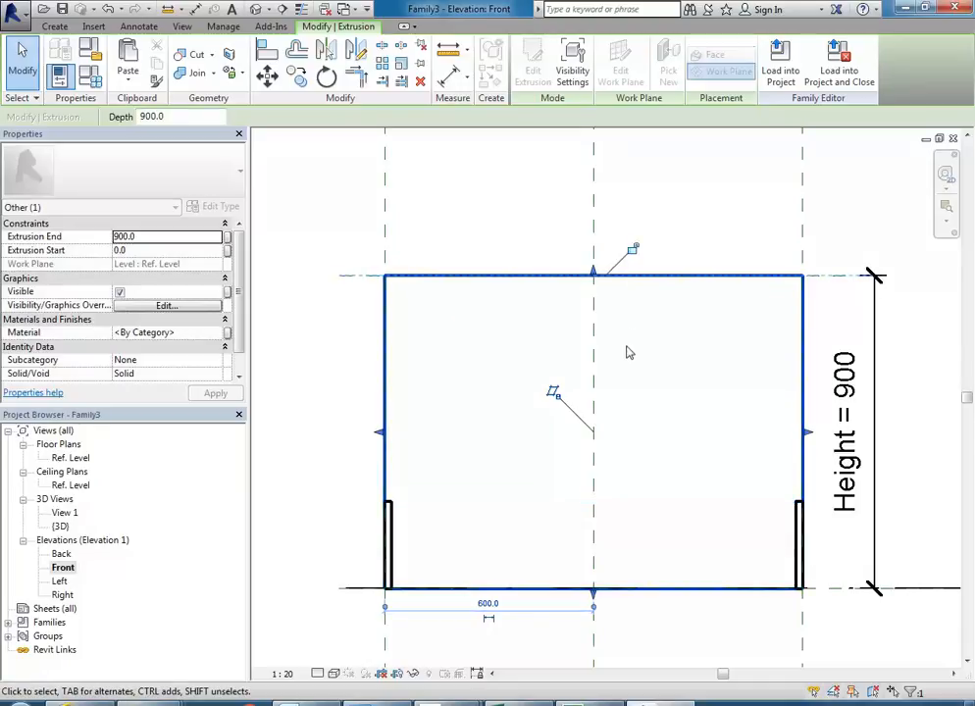
left_click(413, 508)
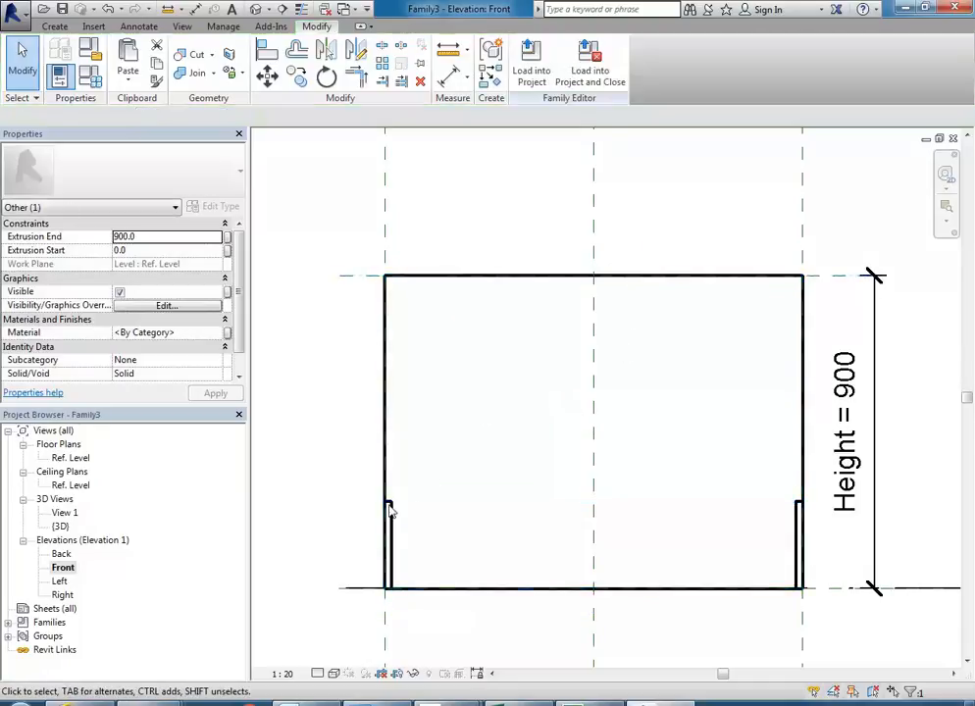
Stretch the left and right side panels up to the Top reference plane and lock them to it
left_click(386, 531)
left_click_drag(388, 499, 362, 278)
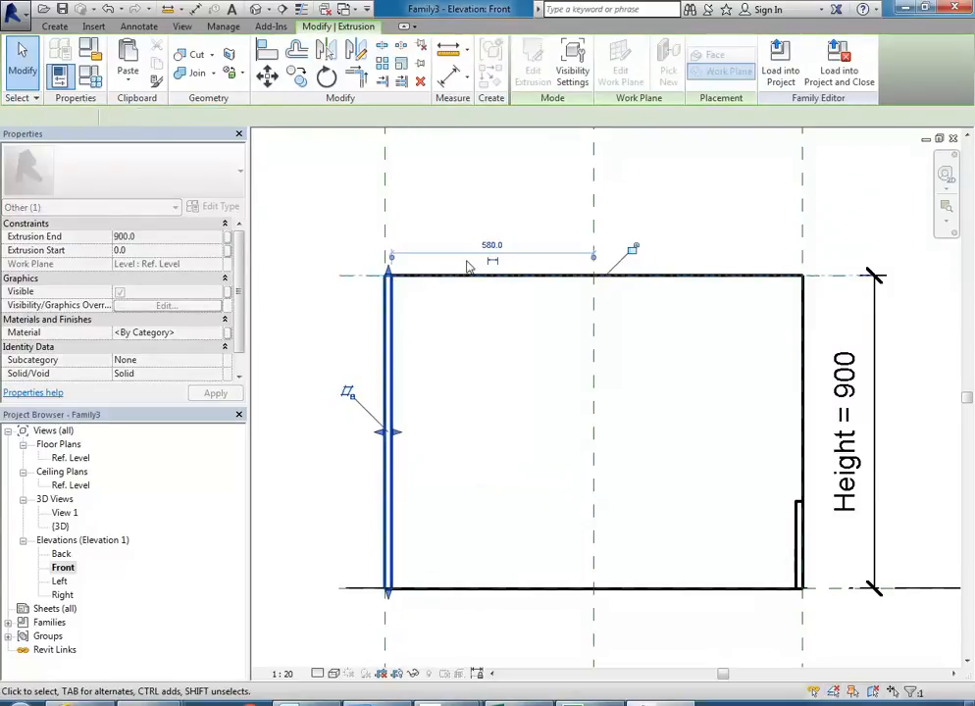
left_click(797, 518)
left_click_drag(799, 498, 812, 276)
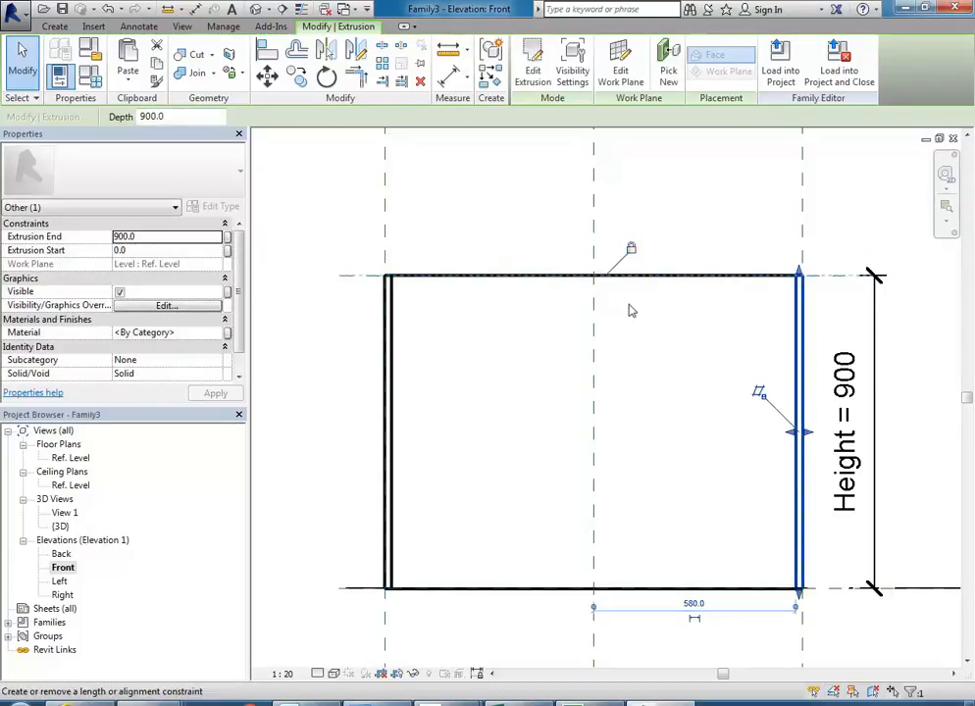
left_click(642, 418)
scroll(636, 418, "down", 2)
middle_click_drag(637, 418, 595, 444)
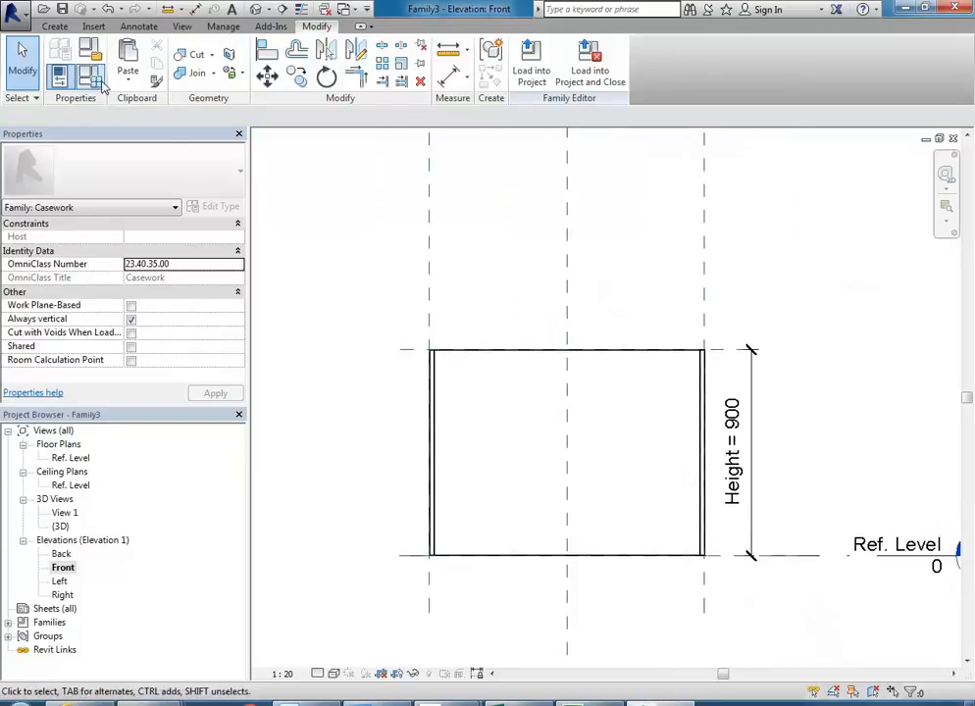
In the 3D view, set the family's Height parameter to 1800 and apply it to test the panels
double_click(59, 526)
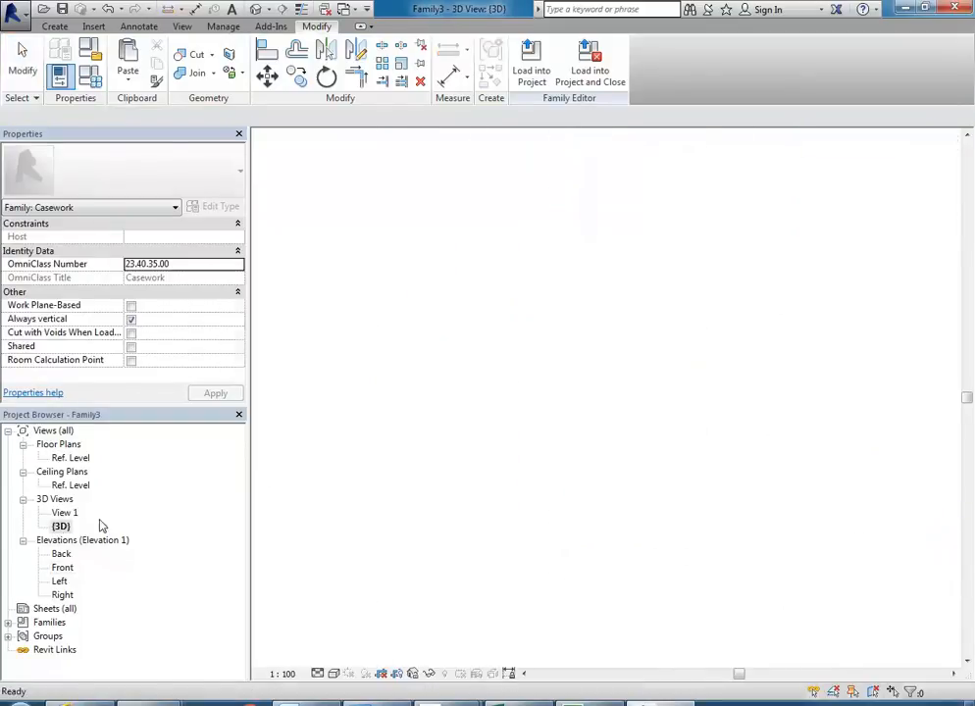
left_click(99, 77)
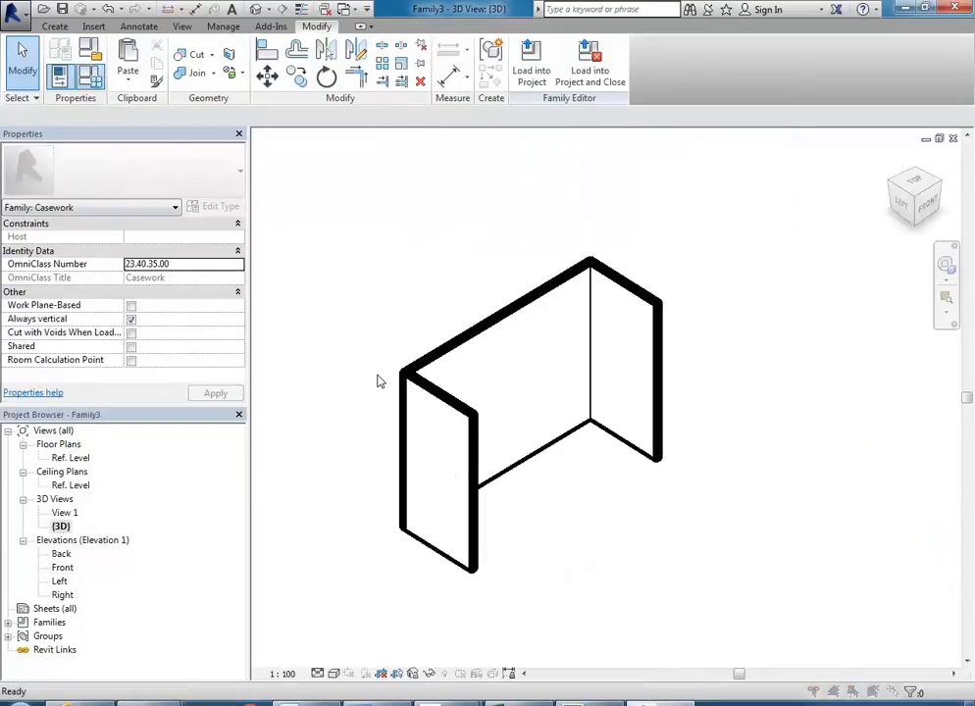
left_click_drag(263, 93, 234, 101)
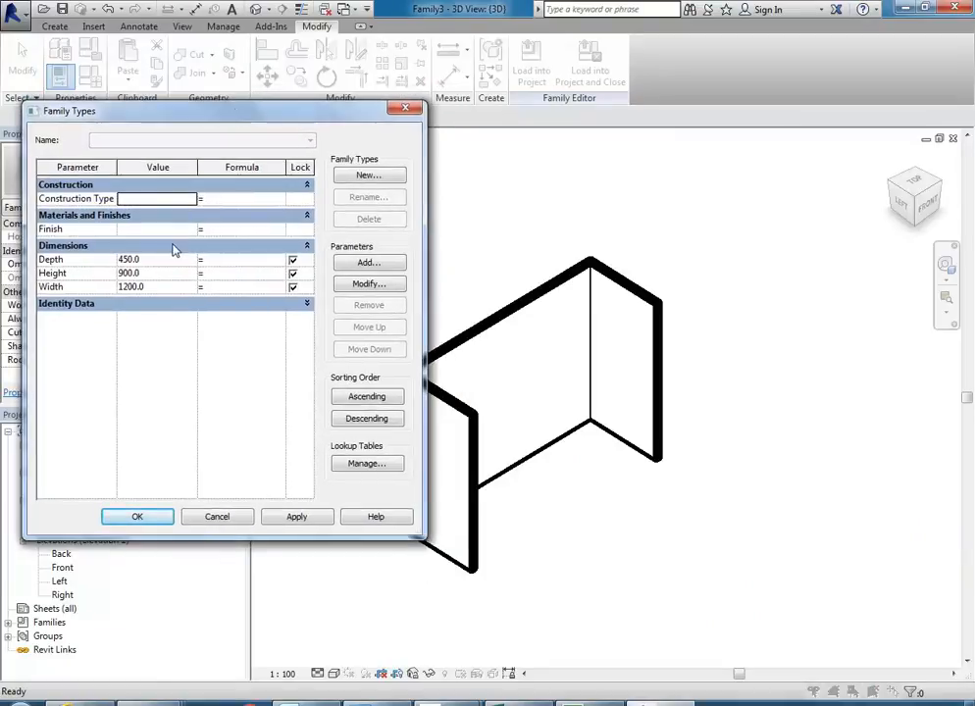
left_click(154, 275)
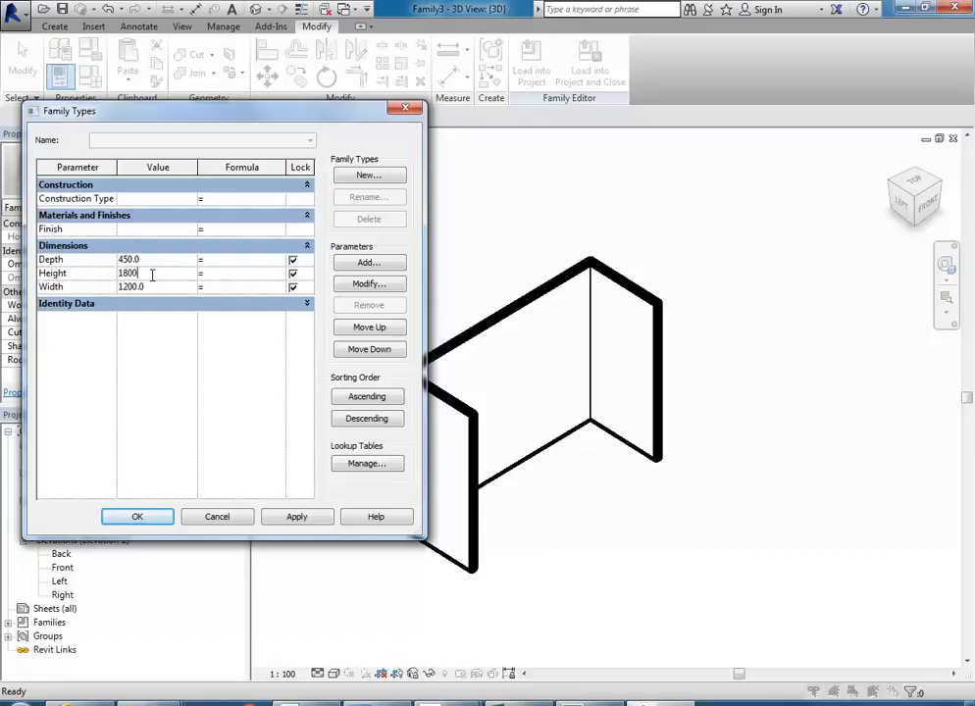
left_click(293, 520)
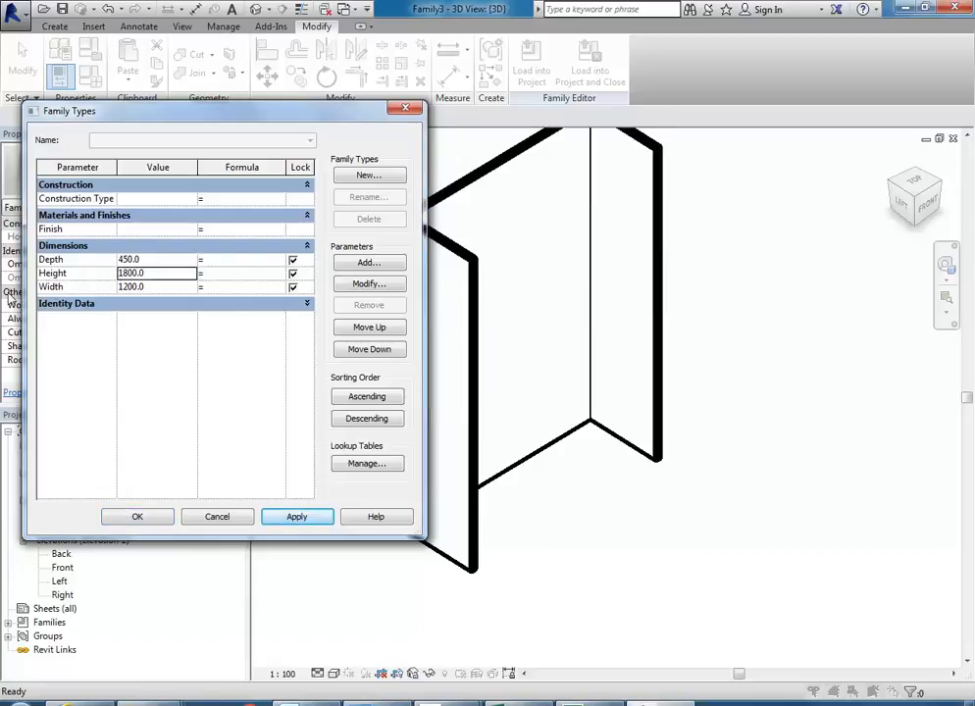
Set the Height parameter to 2100, apply it and accept the family type values
double_click(167, 276)
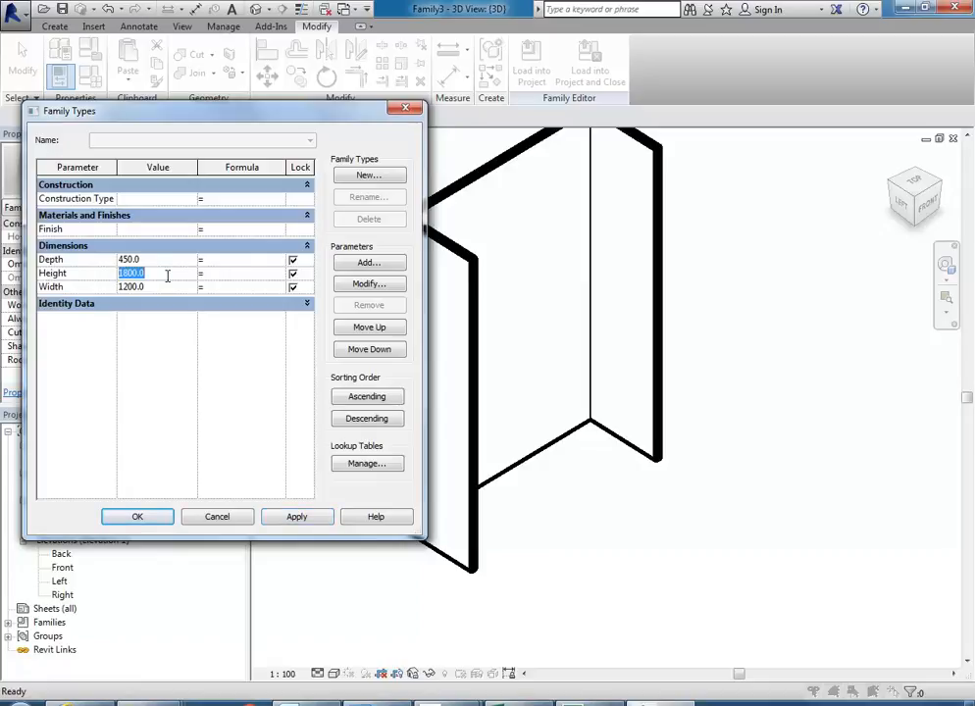
left_click(296, 517)
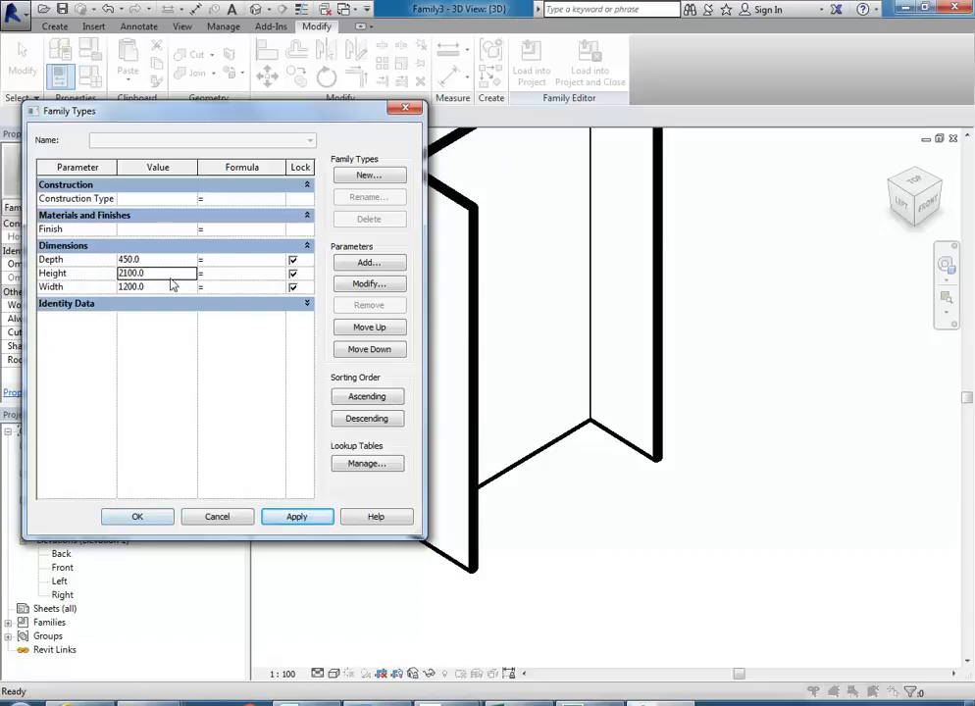
left_click(142, 525)
scroll(447, 412, "down", 1)
middle_click_drag(451, 421, 417, 465)
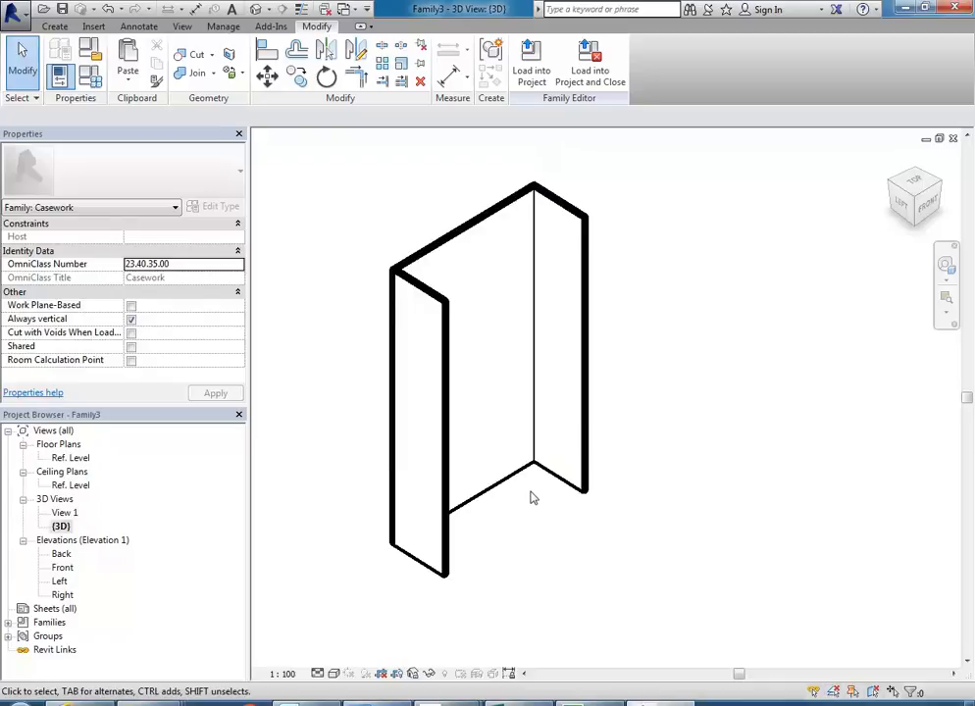
Open the Front elevation to examine the panels against the Height reference planes
double_click(84, 570)
middle_click_drag(416, 431, 440, 422)
scroll(427, 435, "up", 3)
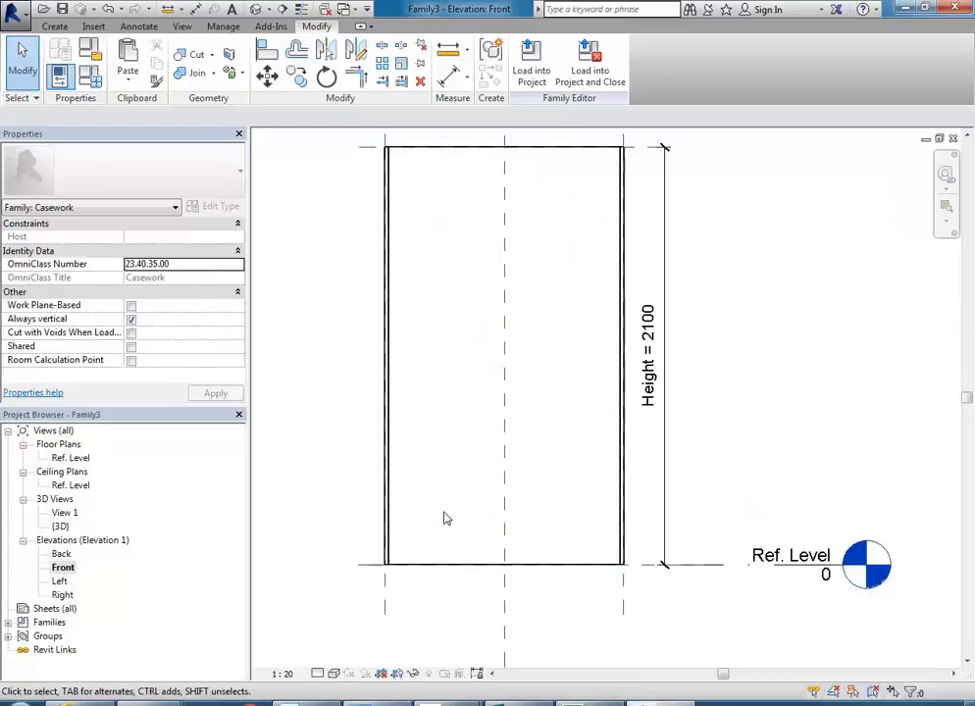
middle_click_drag(451, 523, 443, 555)
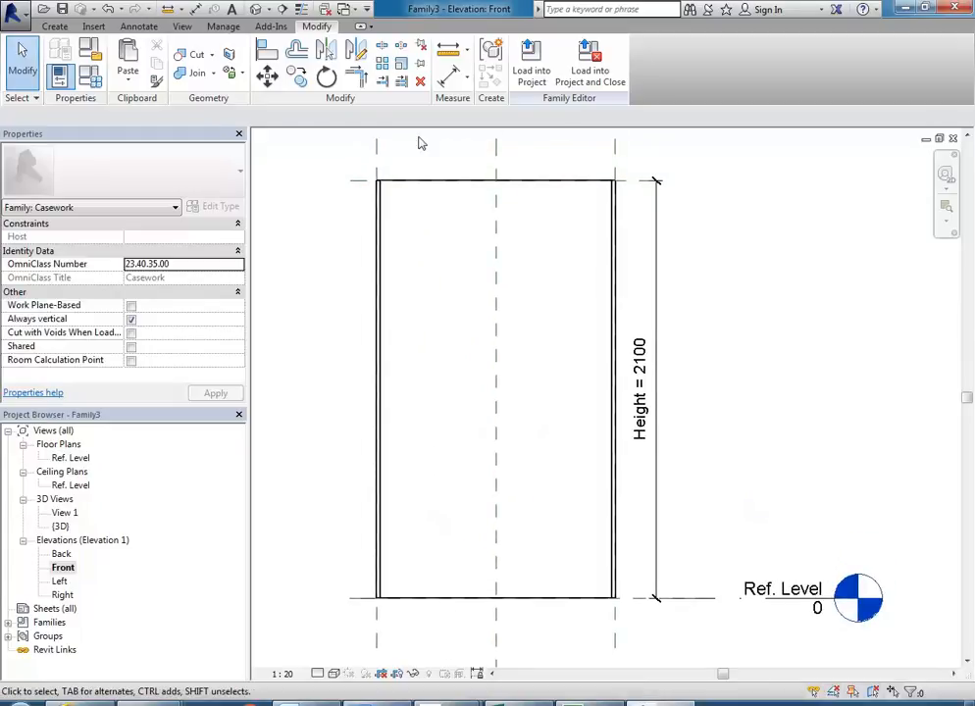
left_click(54, 27)
mouse_move(438, 468)
middle_mouse_down()
mouse_move(436, 481)
mouse_move(422, 480)
middle_mouse_up()
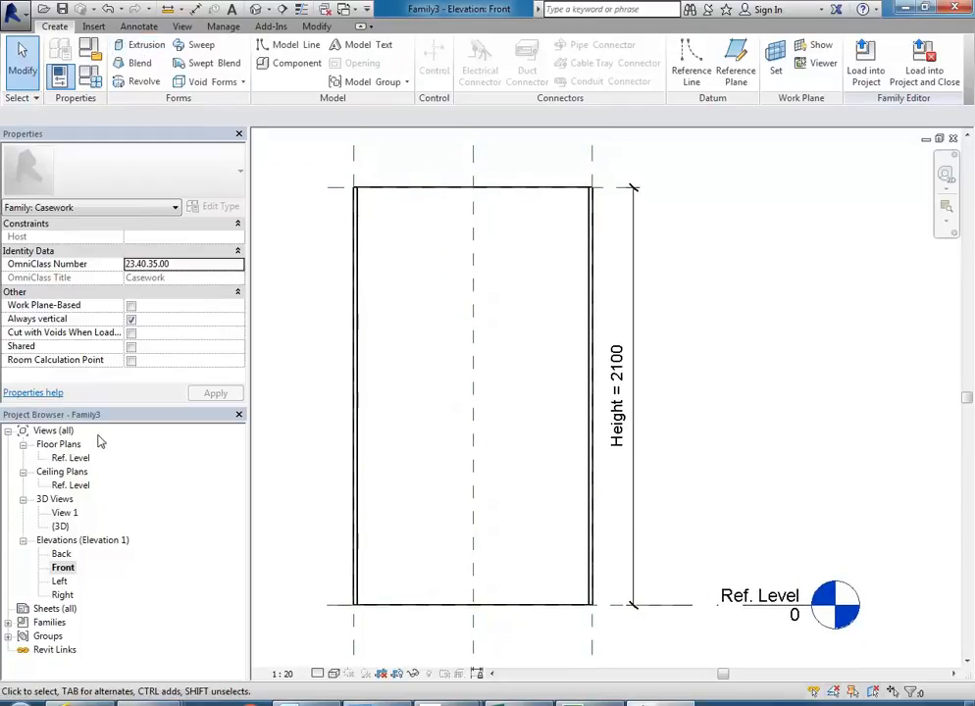
Open the Ref. Level floor plan and edit the extrusion sketch of the back panel
double_click(69, 458)
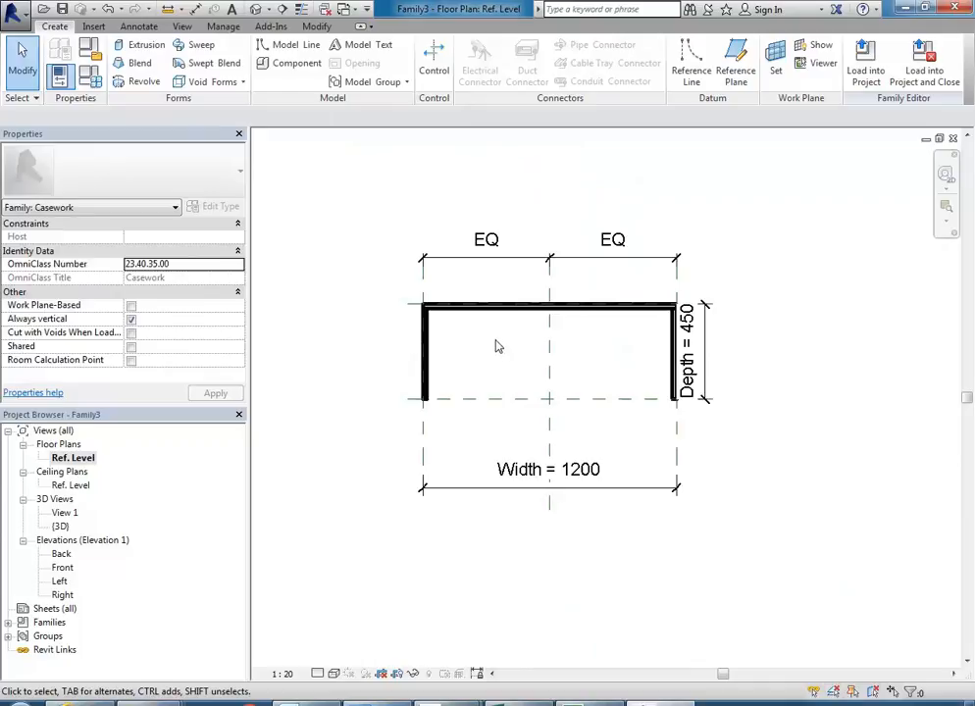
scroll(498, 349, "up", 3)
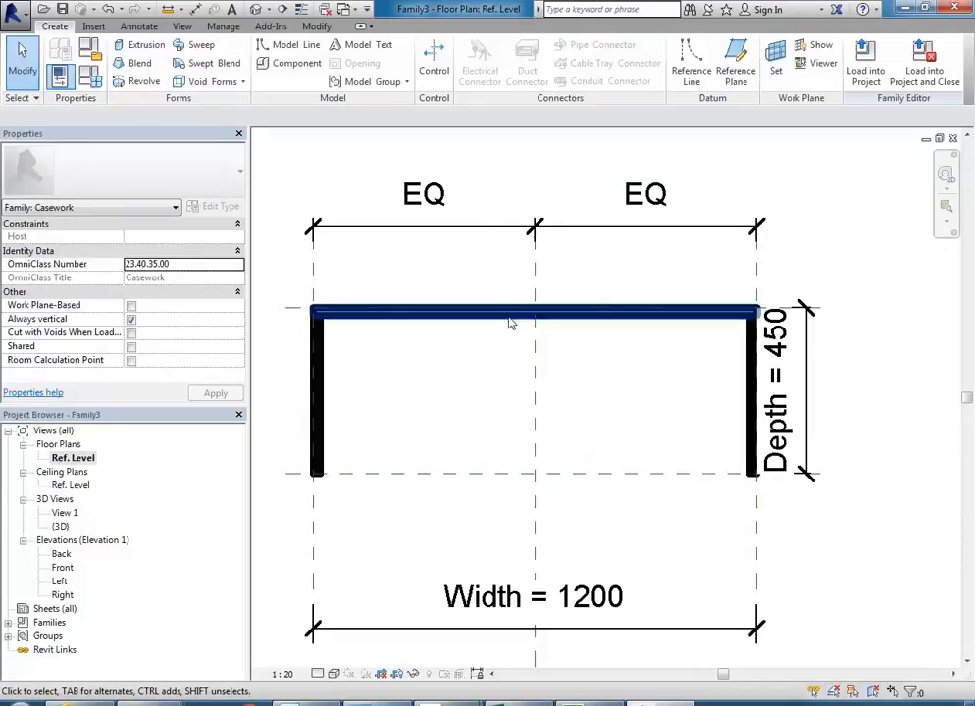
middle_click_drag(440, 369, 565, 361)
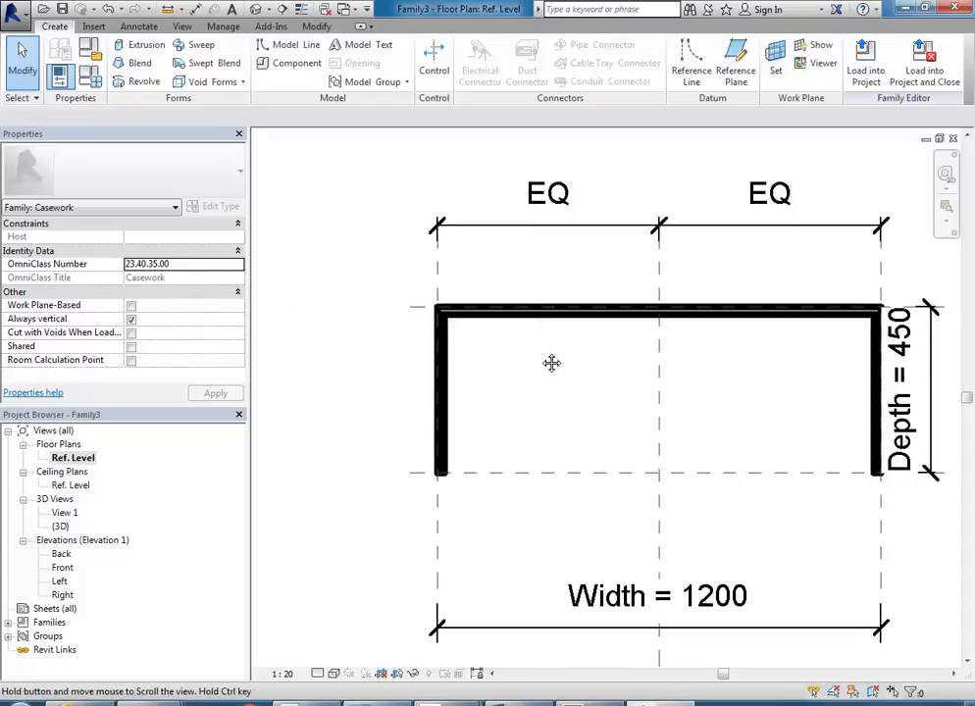
scroll(417, 263, "up", 5)
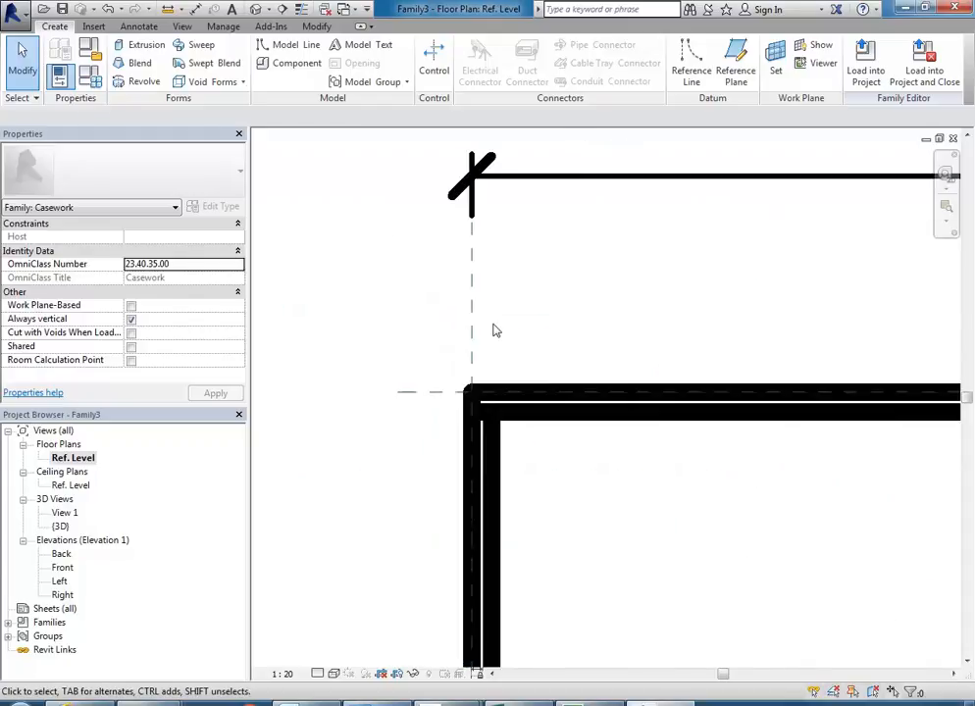
left_click(529, 417)
scroll(529, 417, "down", 4)
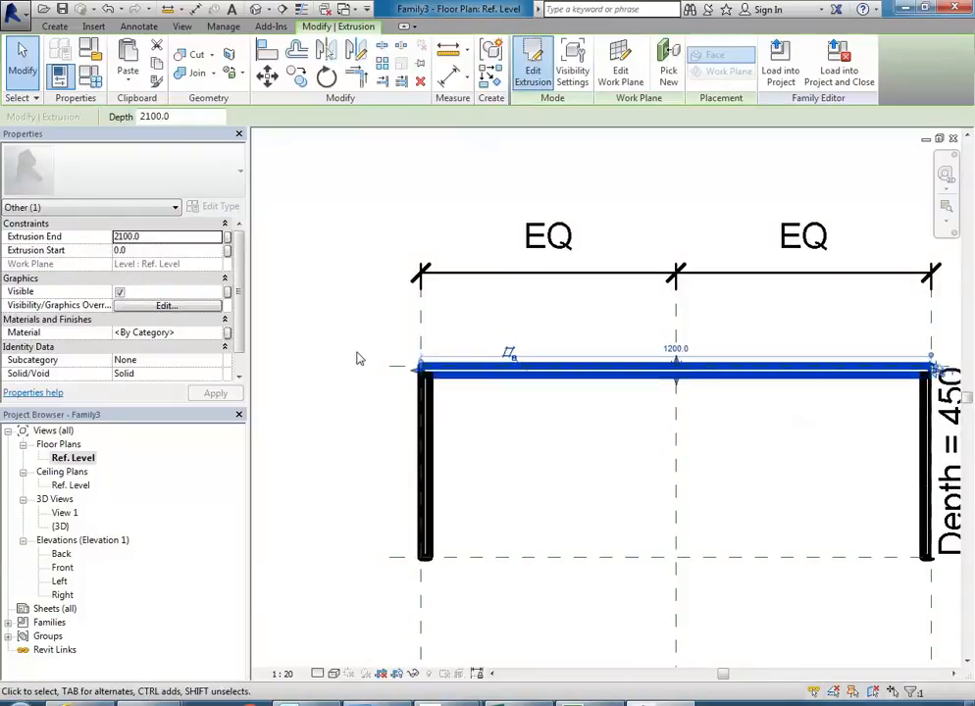
scroll(383, 322, "up", 3)
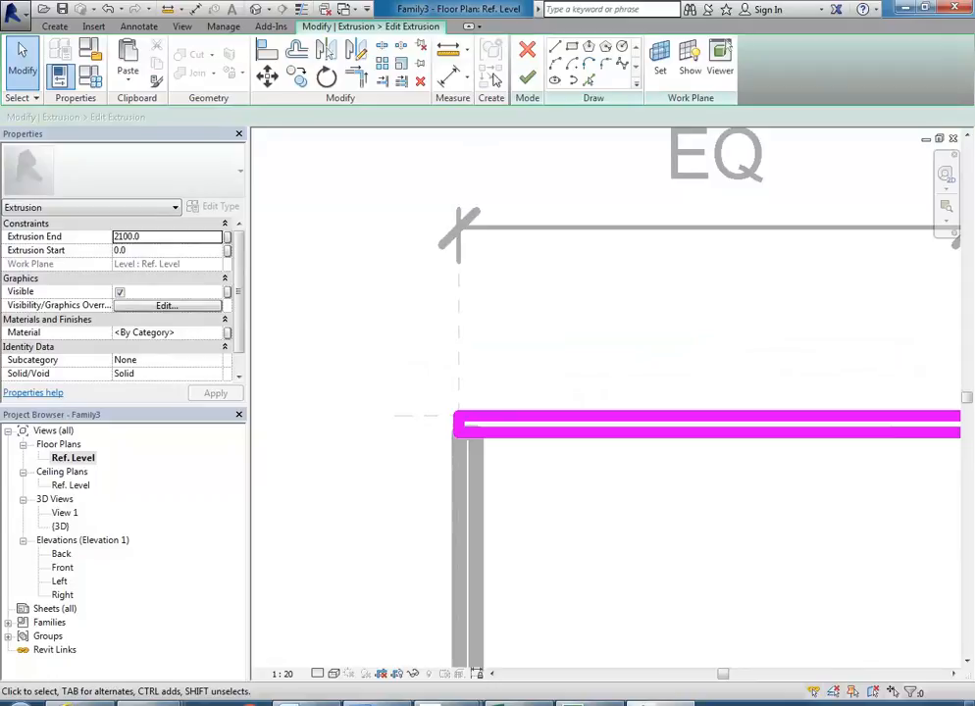
Dimension the back panel's thickness within its sketch and finish editing the extrusion
left_click(447, 79)
scroll(414, 373, "up", 4)
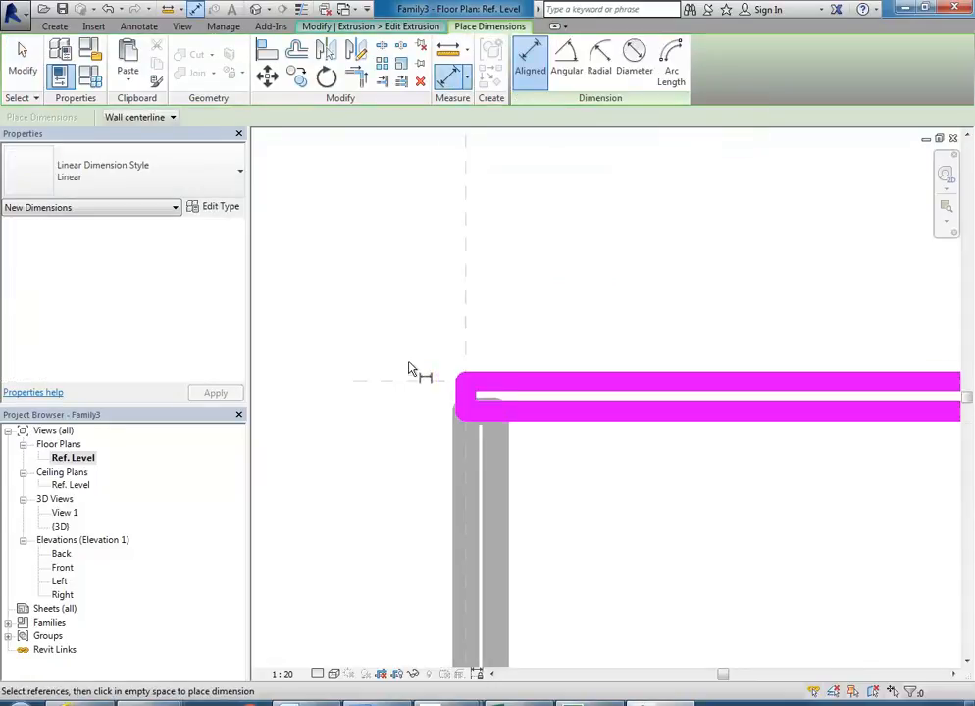
left_click(668, 427)
scroll(498, 426, "down", 2)
middle_click_drag(499, 427, 686, 401)
scroll(497, 426, "down", 3)
right_click(495, 312)
left_click(534, 318)
left_click(498, 380)
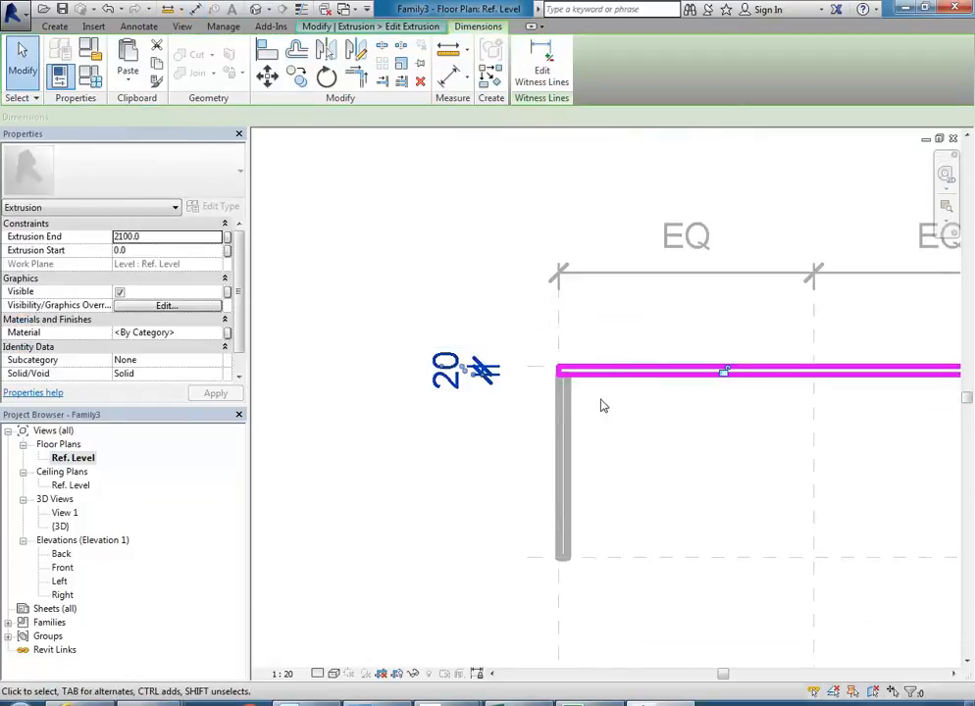
scroll(561, 409, "down", 2)
left_click(616, 474)
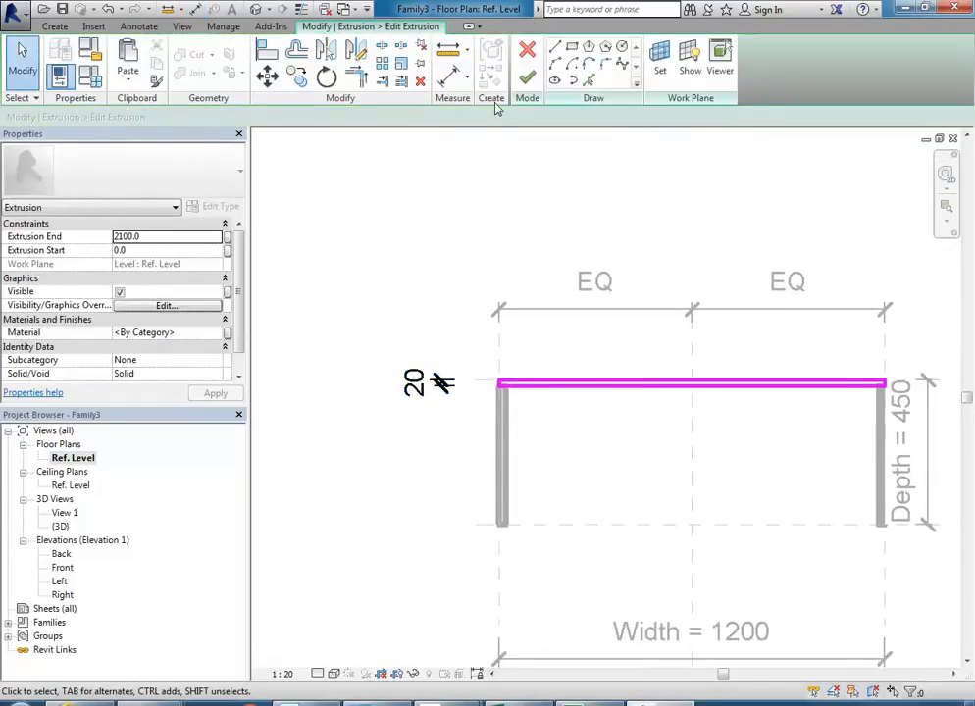
left_click(514, 69)
left_click(589, 463)
Create a rectangular shelf extrusion about 1160 by 430 mm between the side panels, from the back panel to the front reference plane
middle_click_drag(595, 466, 486, 453)
scroll(481, 452, "up", 1)
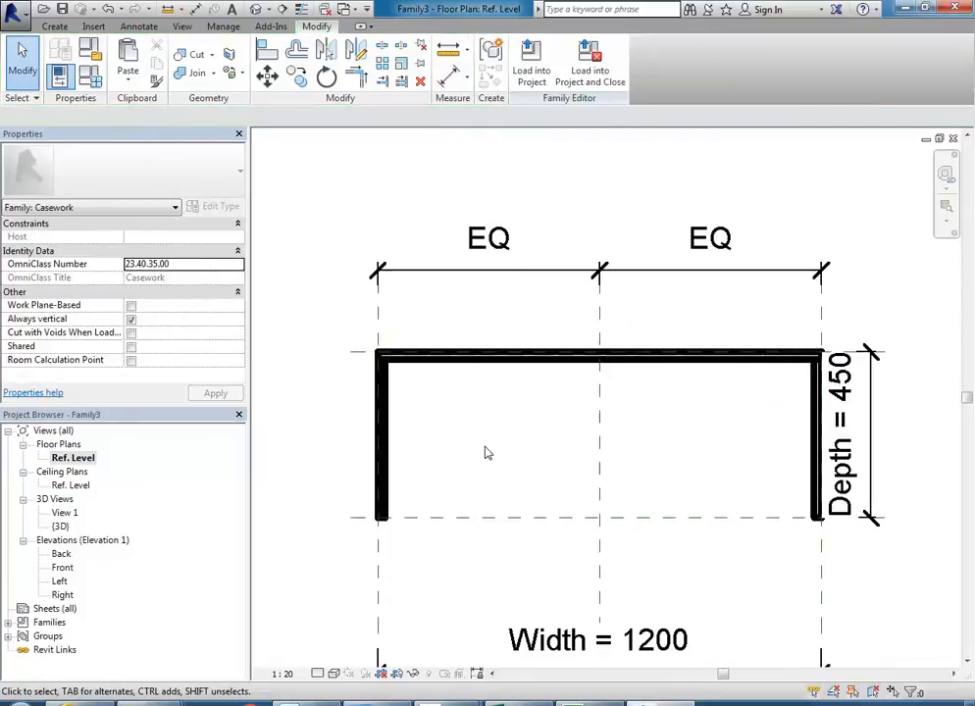
left_click(54, 26)
left_click(138, 46)
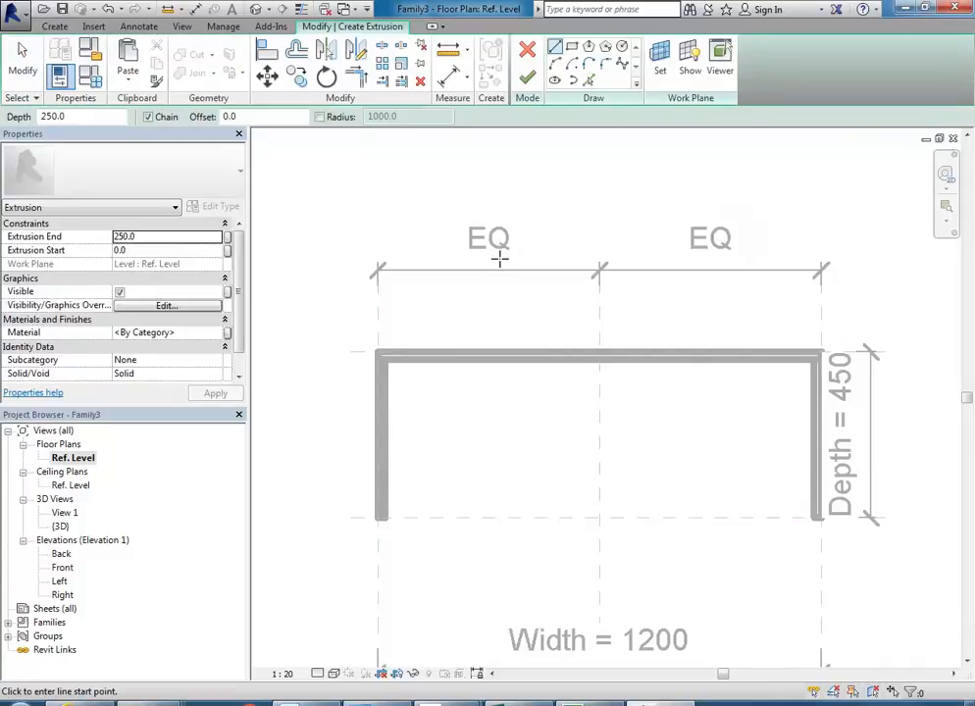
left_click(571, 48)
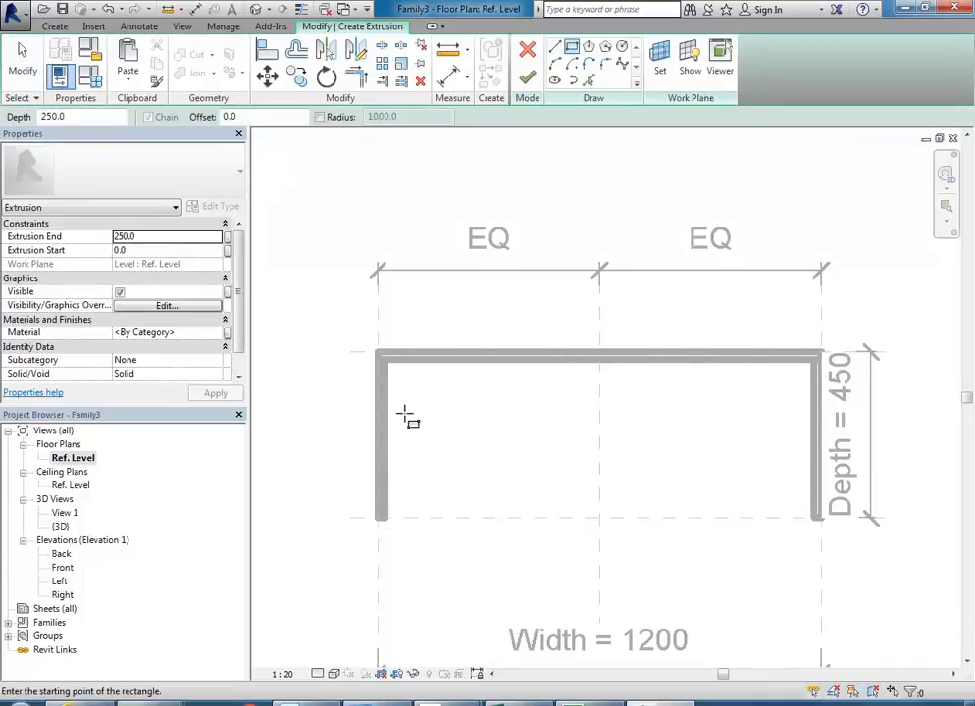
left_click(384, 360)
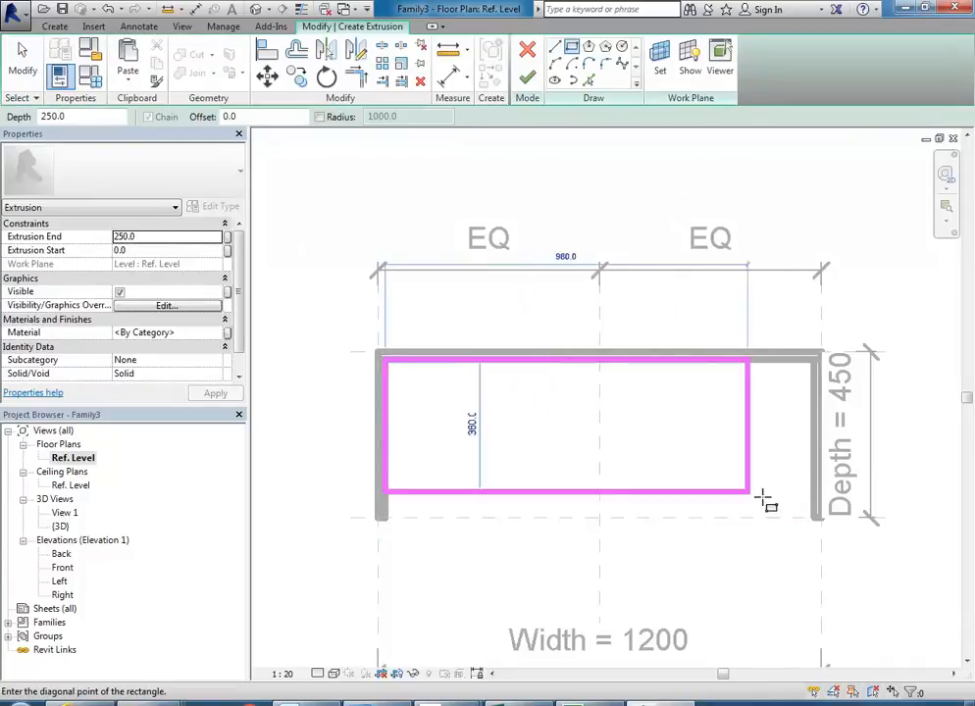
left_click(814, 518)
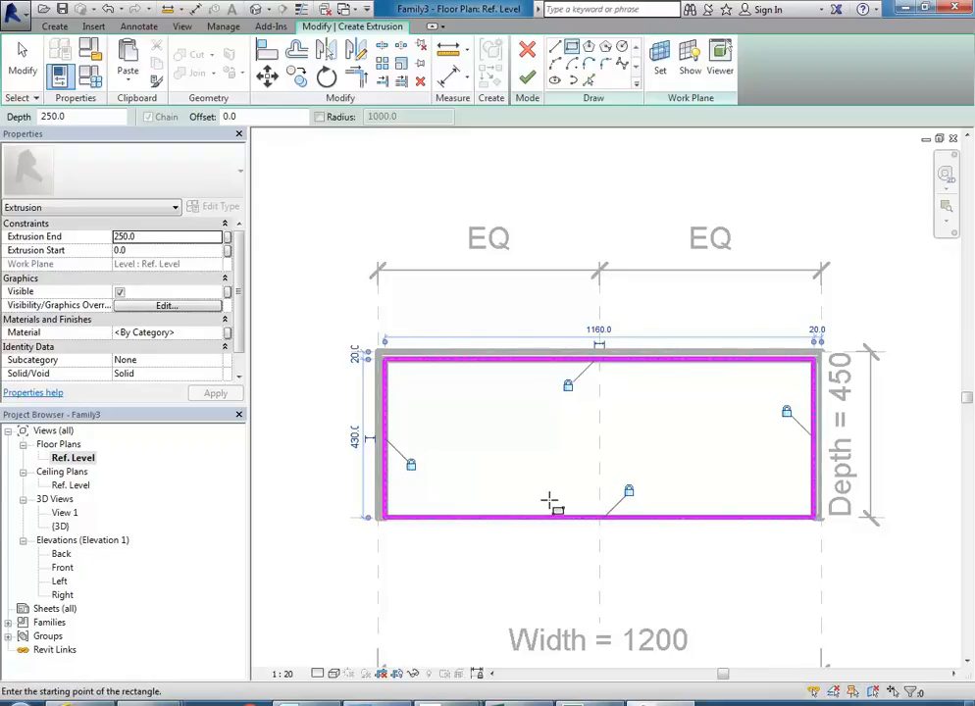
double_click(59, 527)
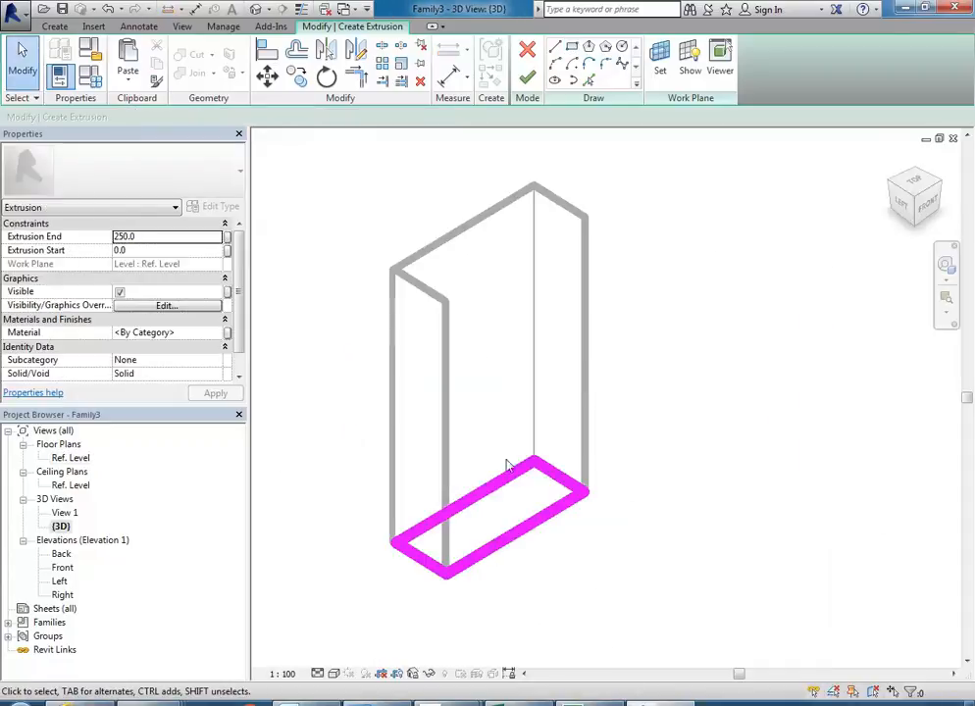
left_click(527, 78)
Set the shelf's Extrusion Start to 100 and its Extrusion End to 120
scroll(509, 446, "up", 4)
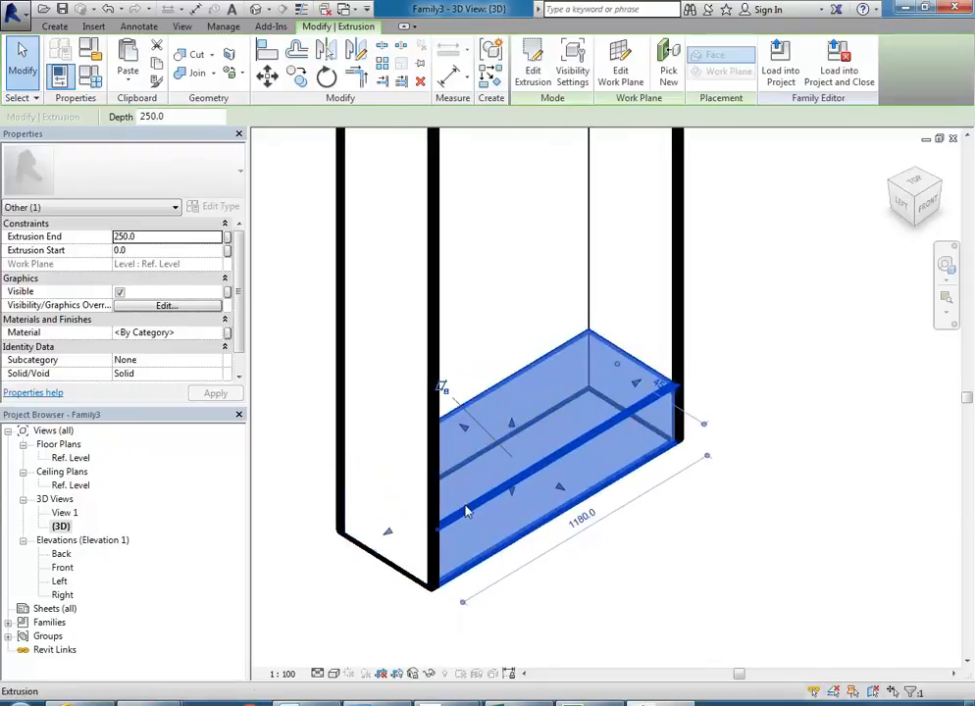
left_click(154, 250)
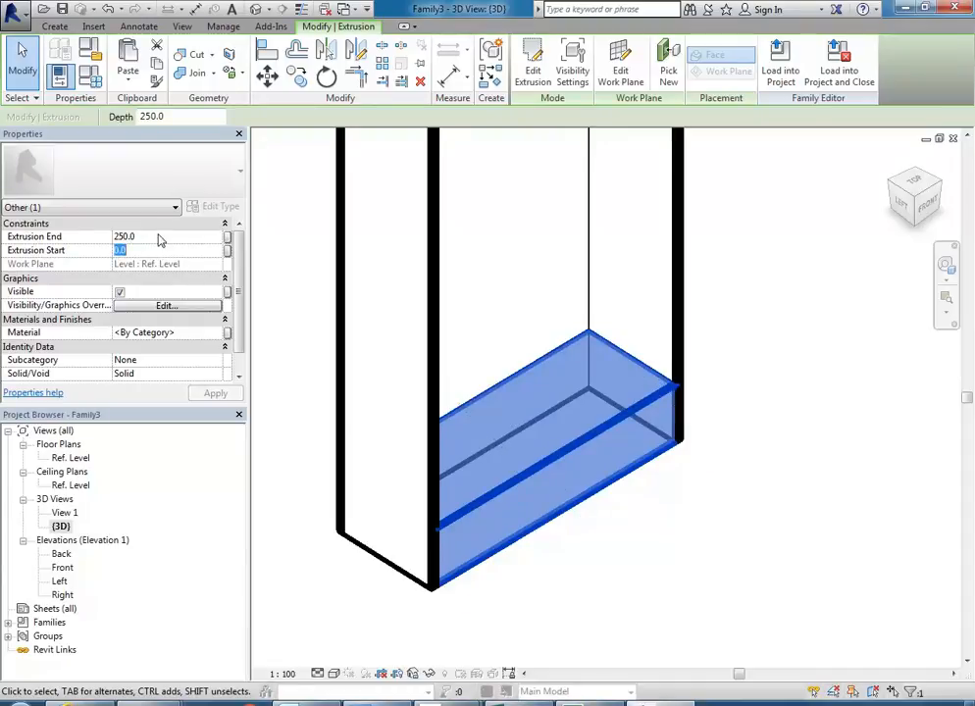
left_click(160, 236)
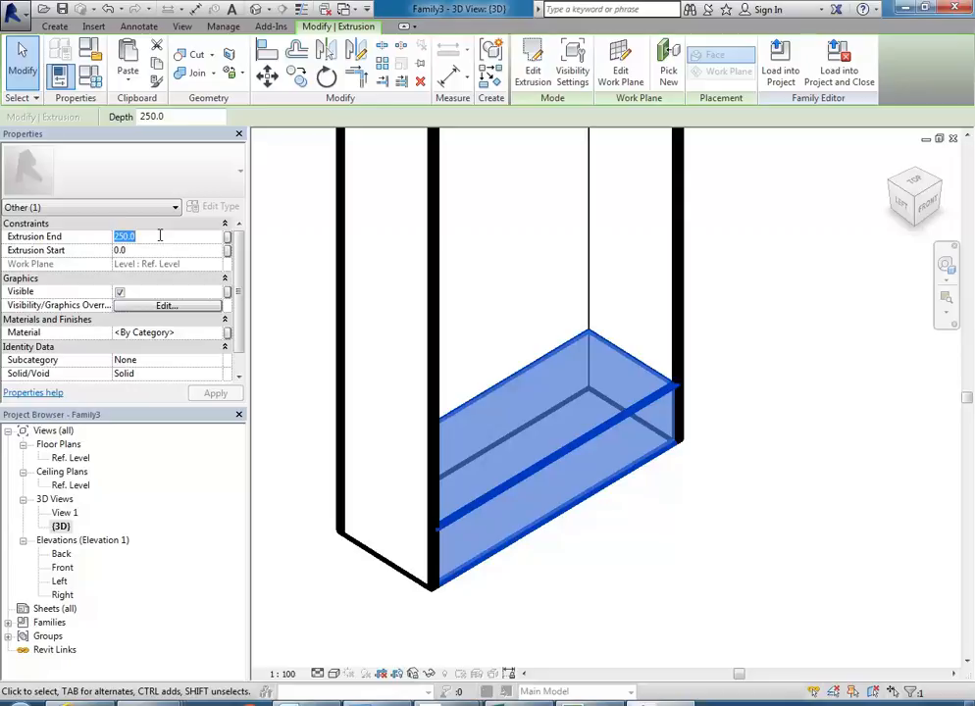
left_click(151, 251)
type("100")
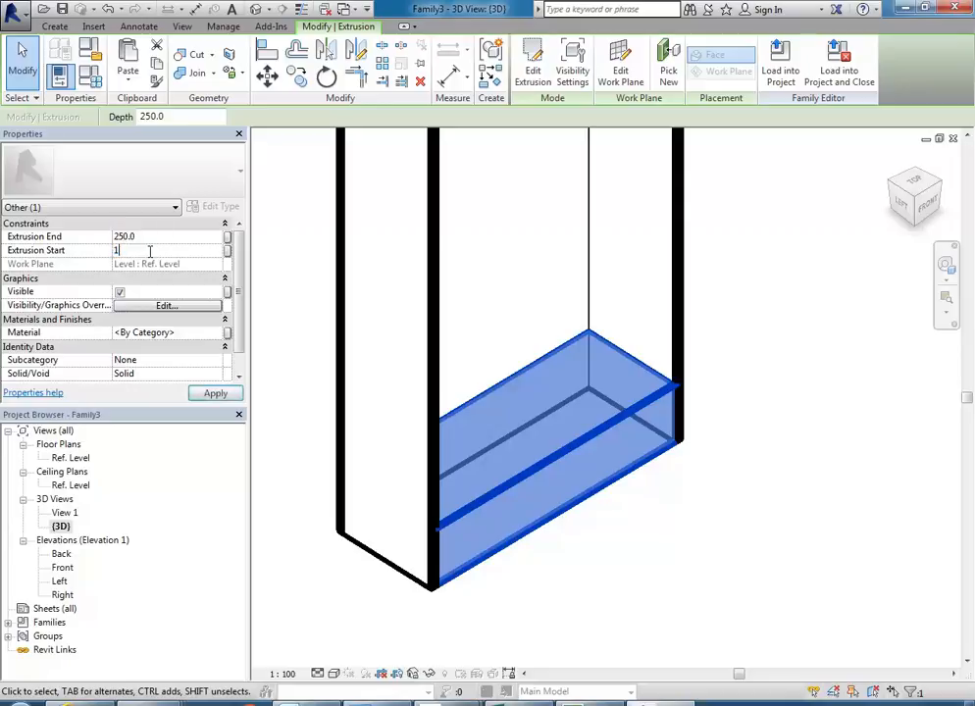
left_click(156, 238)
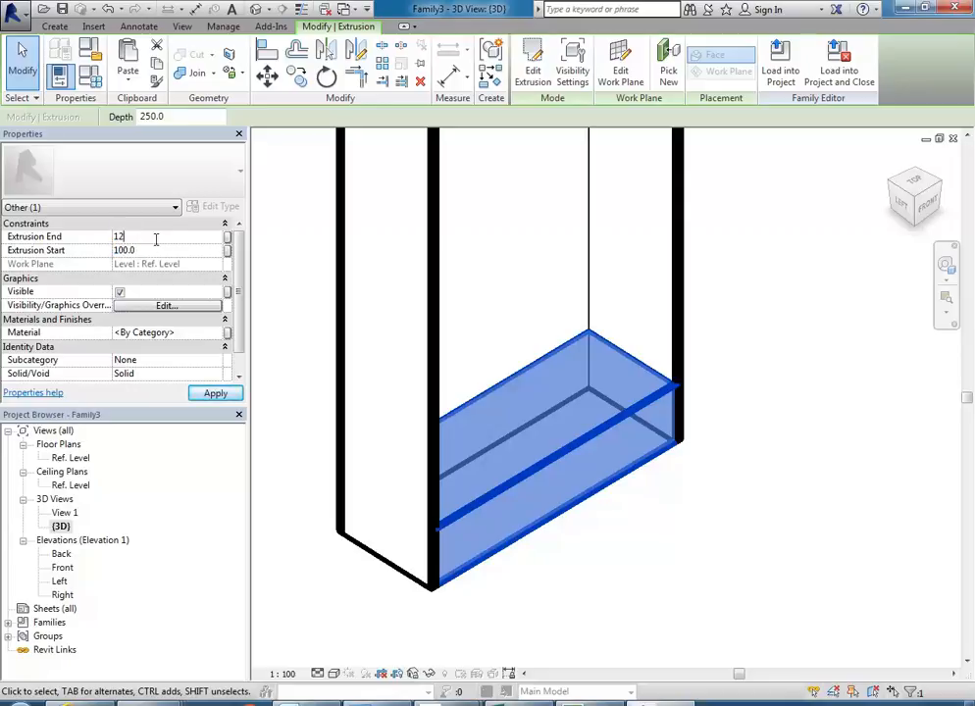
left_click(675, 568)
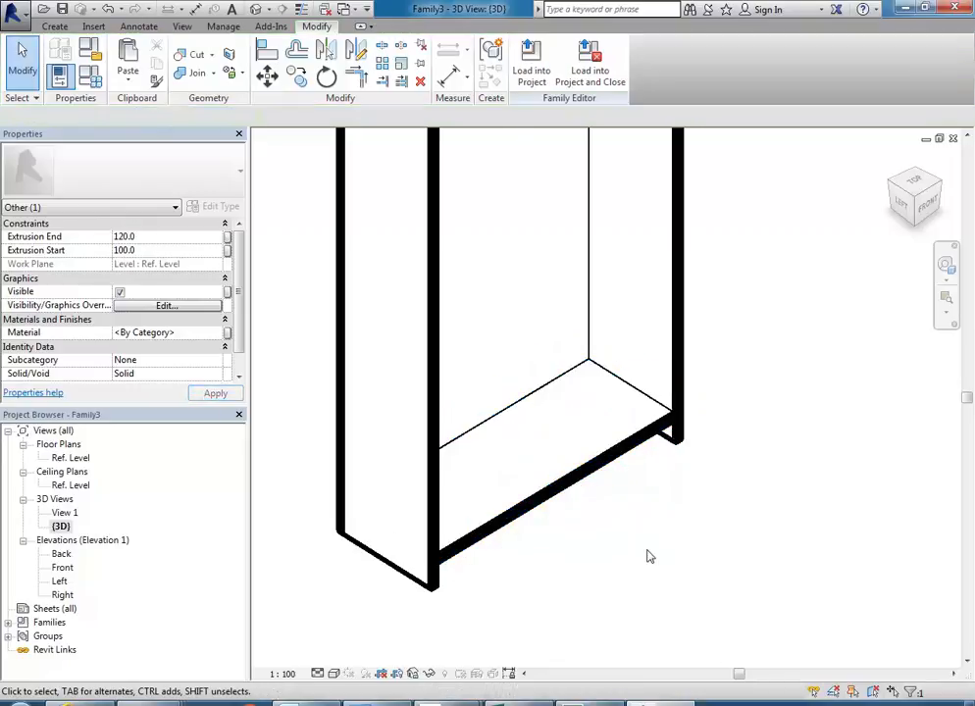
Open the Front elevation and select the new bottom shelf
scroll(659, 550, "down", 2)
double_click(62, 568)
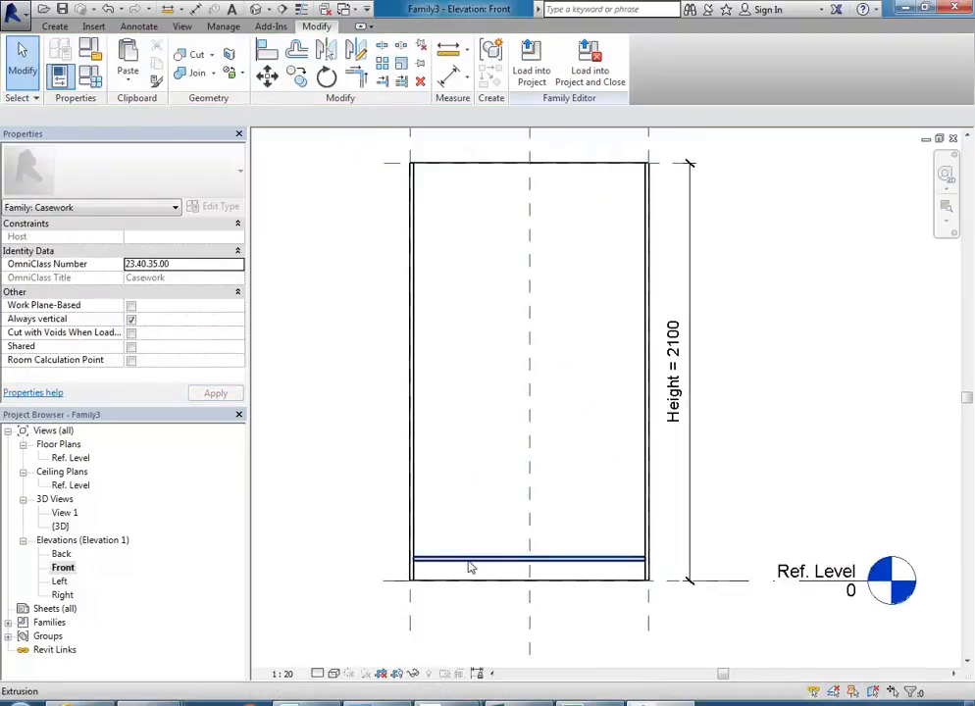
left_click(473, 563)
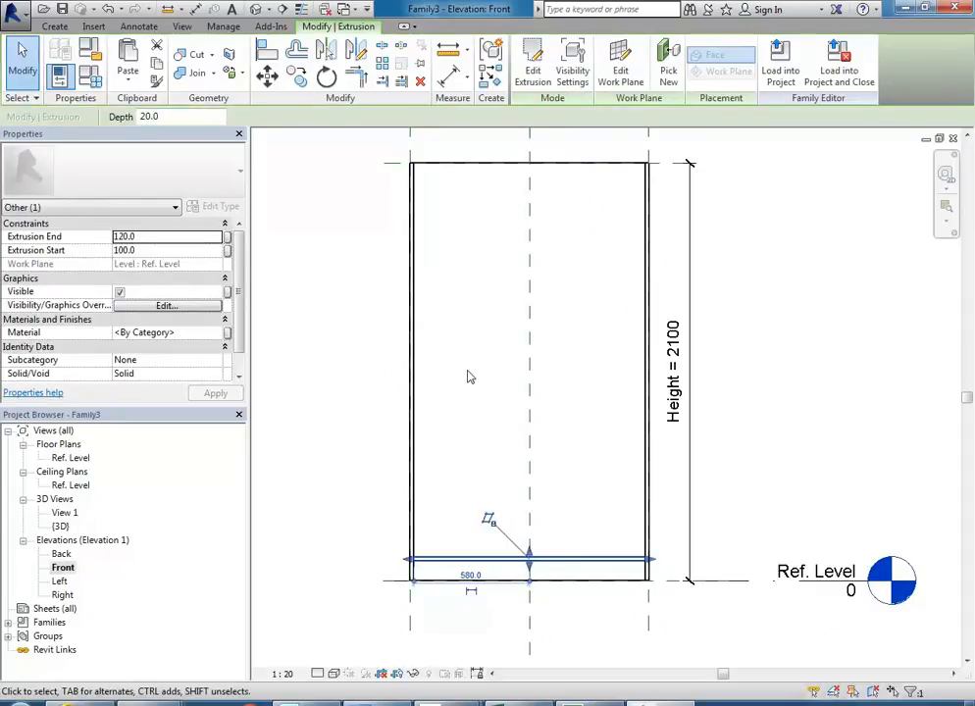
middle_click_drag(451, 449, 444, 497)
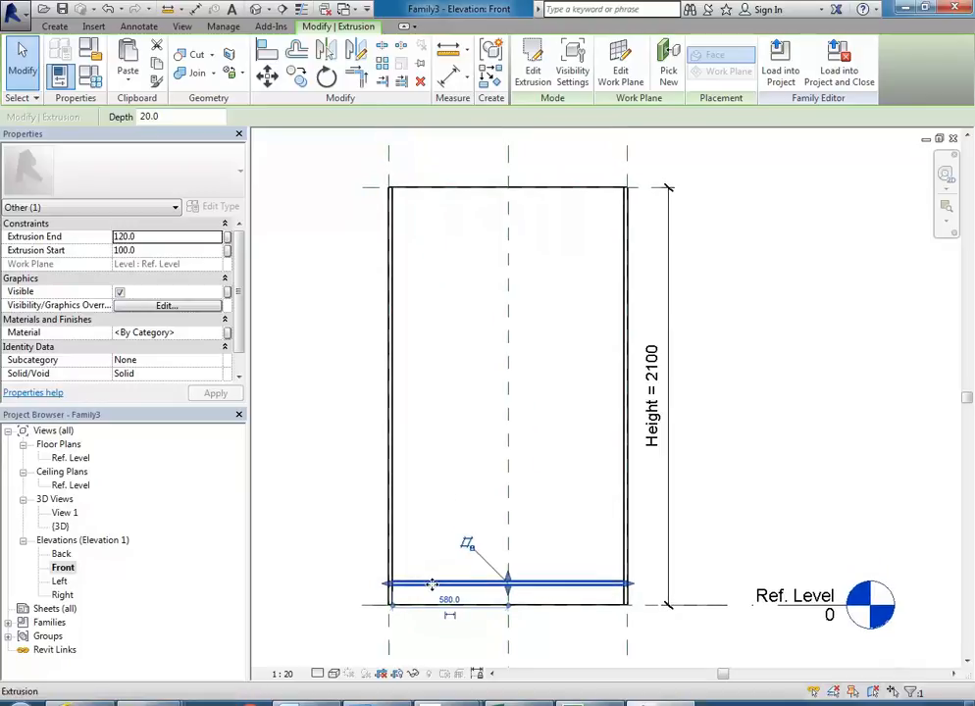
key("m")
key("v")
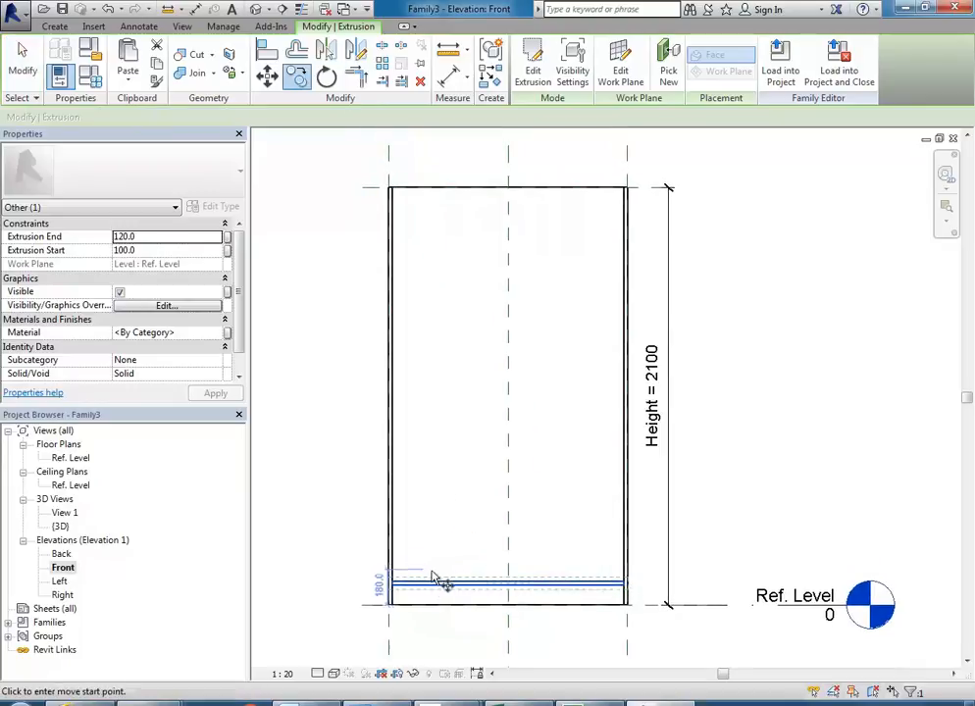
left_click(439, 580)
type("100")
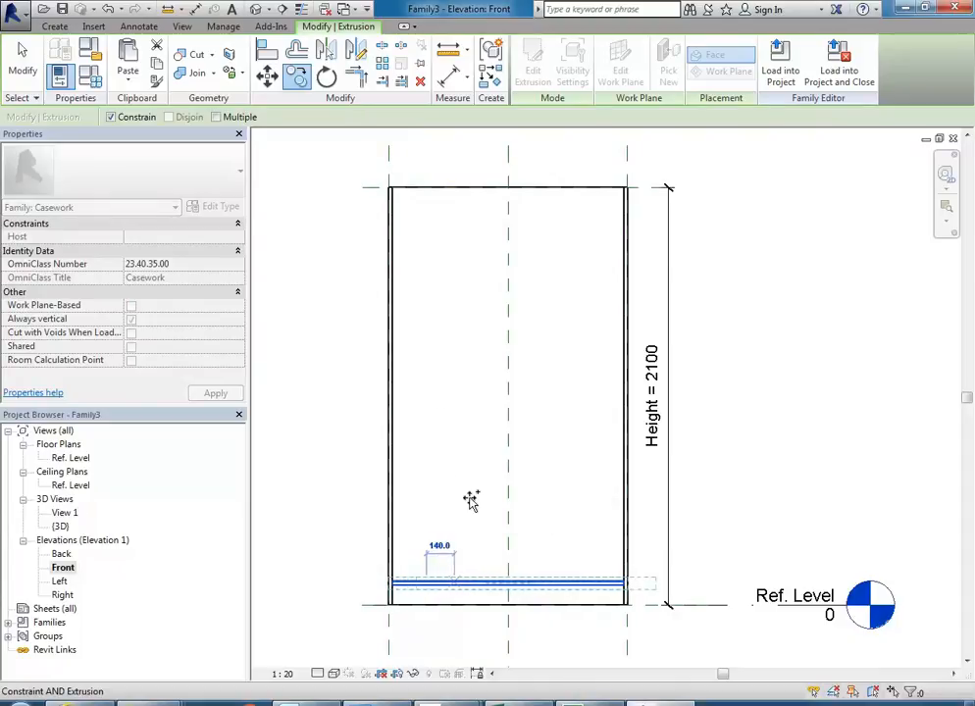
left_click(480, 512)
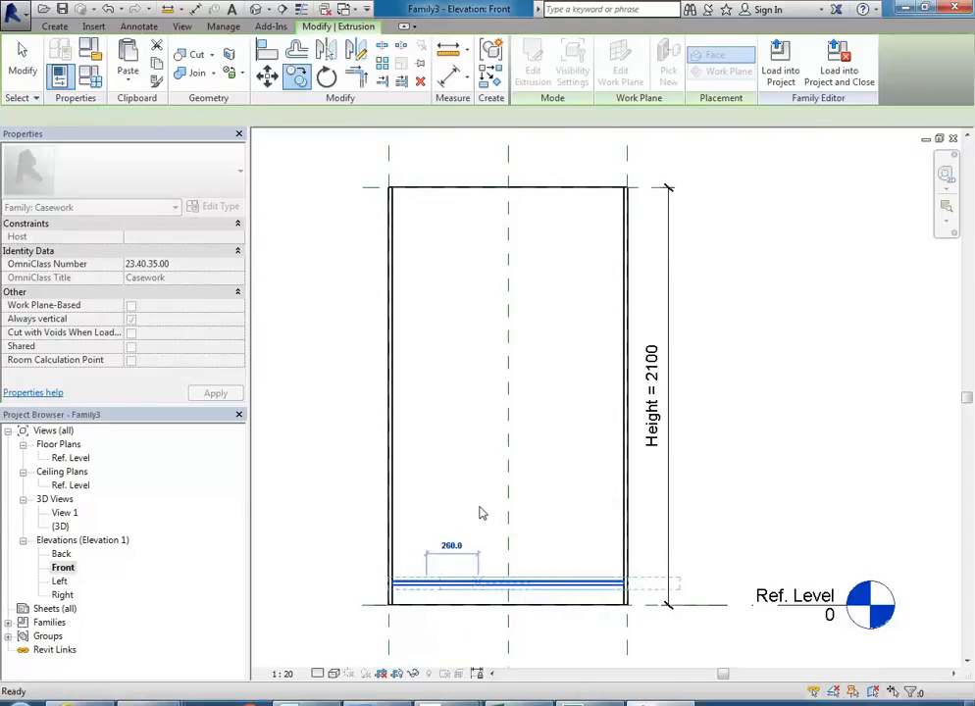
key("Escape")
Copy the bottom shelf with Constrain turned off, placing the copy about 1440 mm above the Ref. Level
left_click(453, 587)
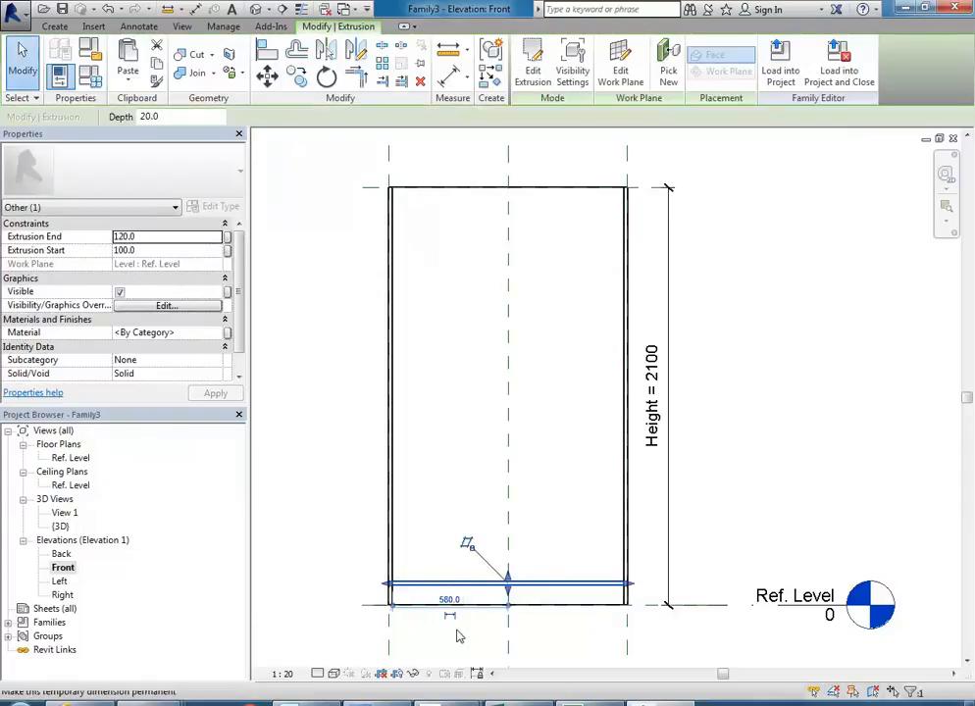
left_click(296, 77)
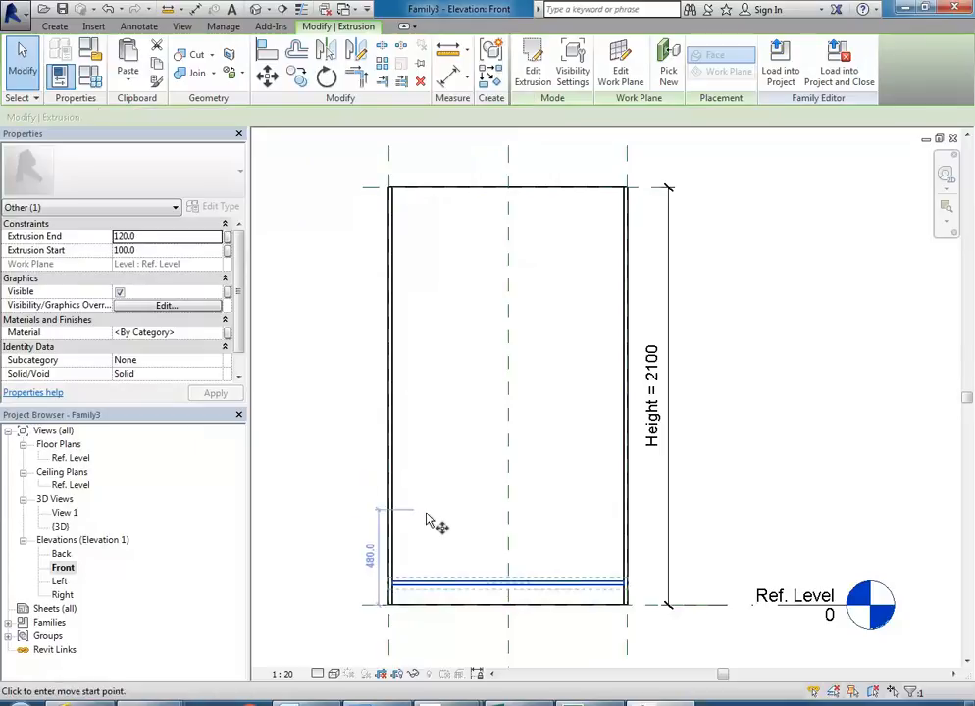
left_click(451, 587)
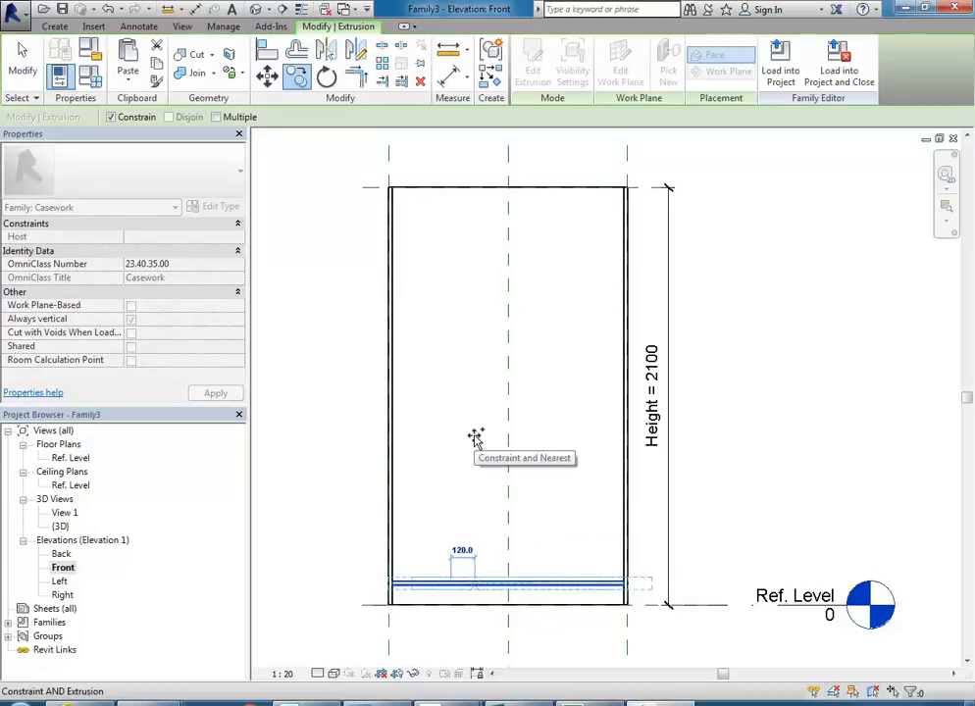
left_click(111, 117)
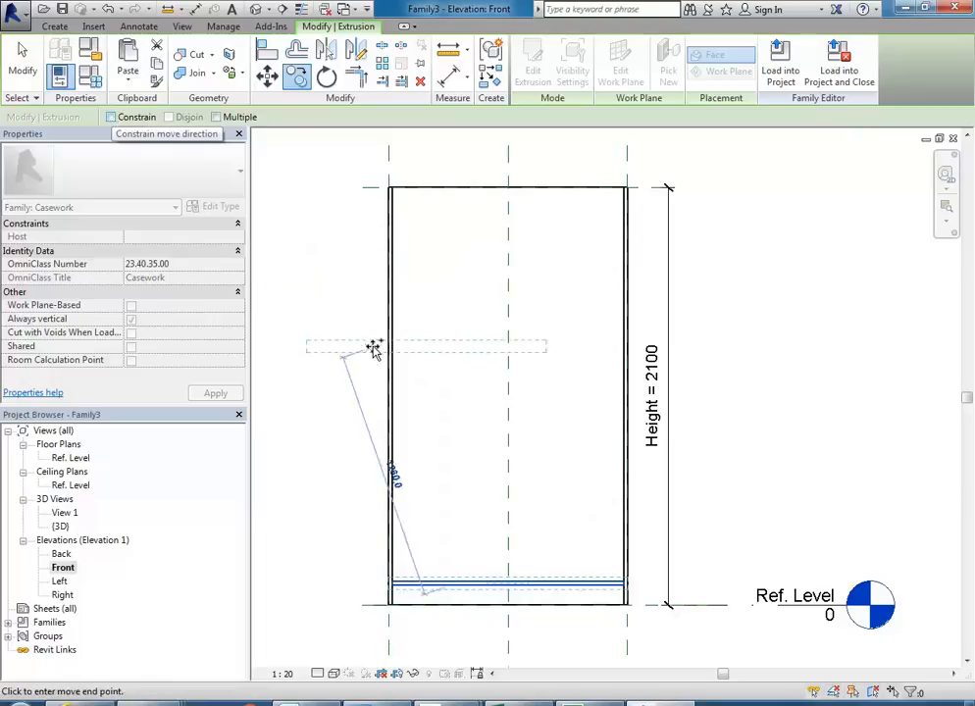
left_click(450, 324)
left_click(566, 467)
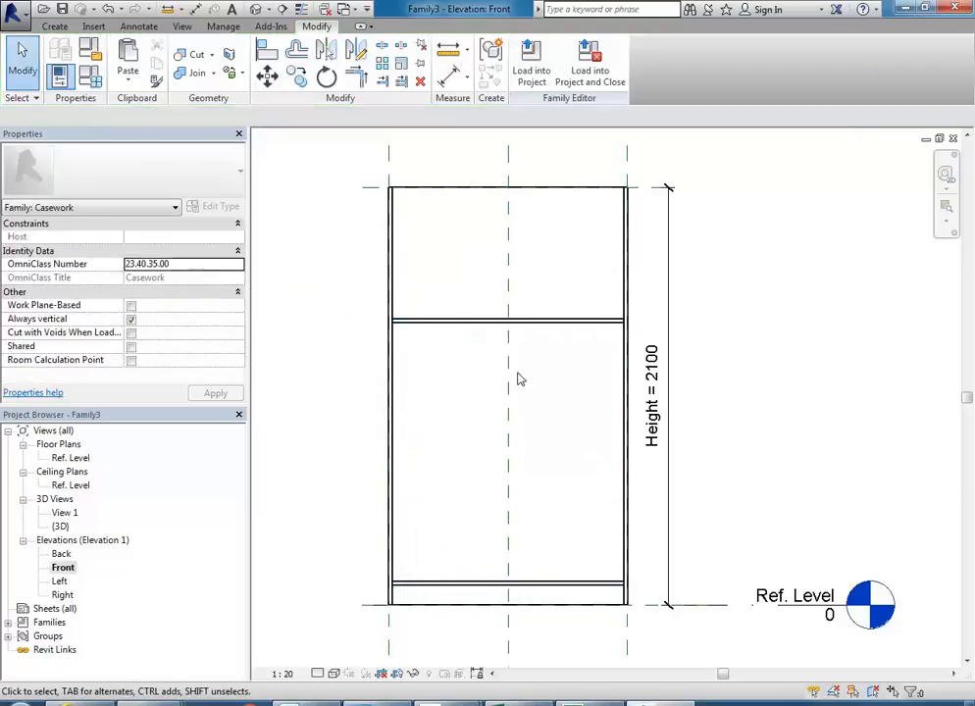
Check the Extrusion Start and Extrusion End values of the copied shelf and select the bottom shelf for comparison
left_click(438, 324)
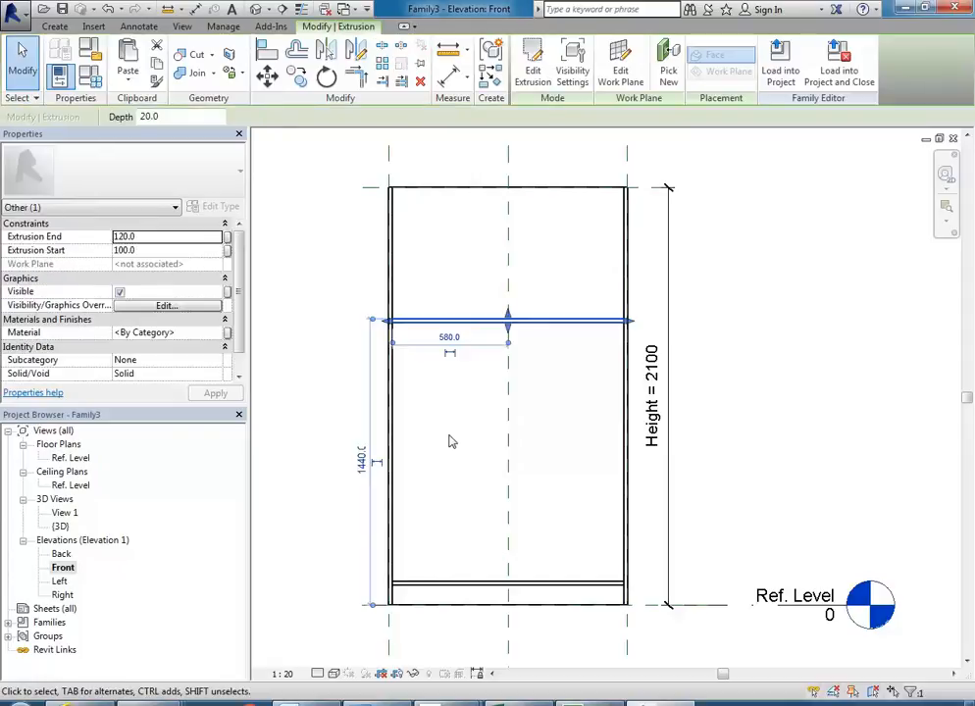
left_click(139, 251)
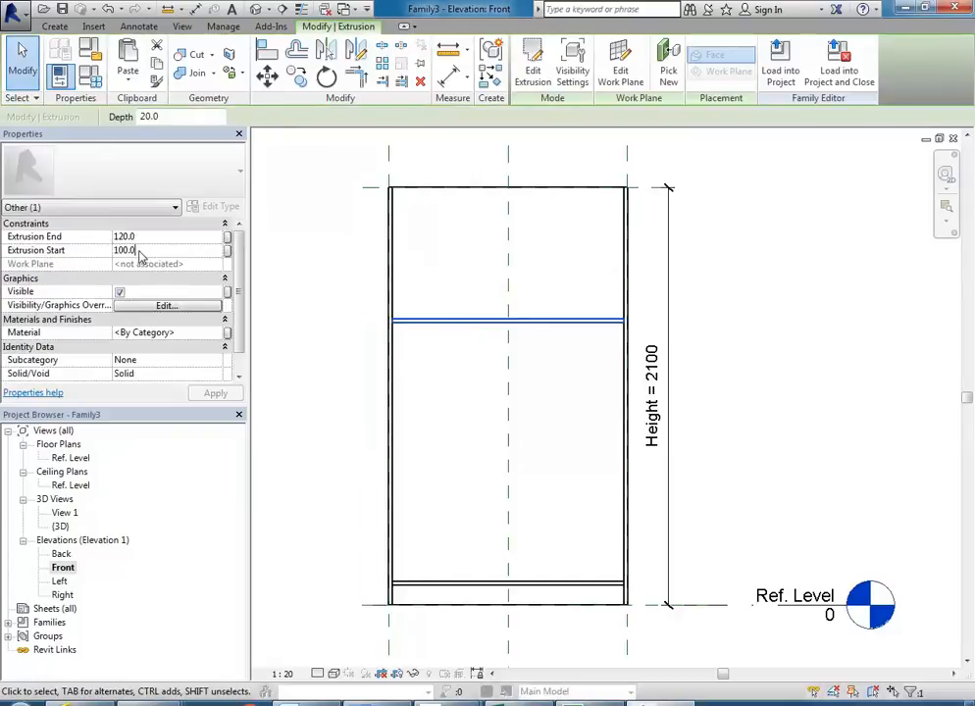
left_click(146, 236)
left_click(477, 535)
left_click(482, 586)
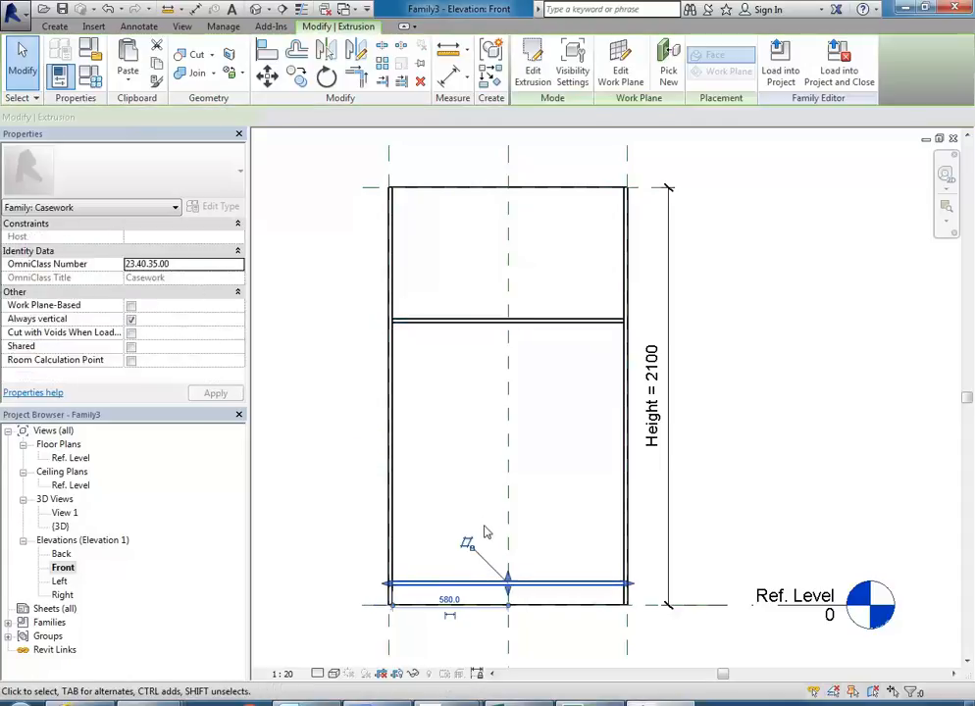
Undo the copy of the upper shelf and dissociate the bottom shelf from its work plane
left_click(478, 478)
left_click(104, 10)
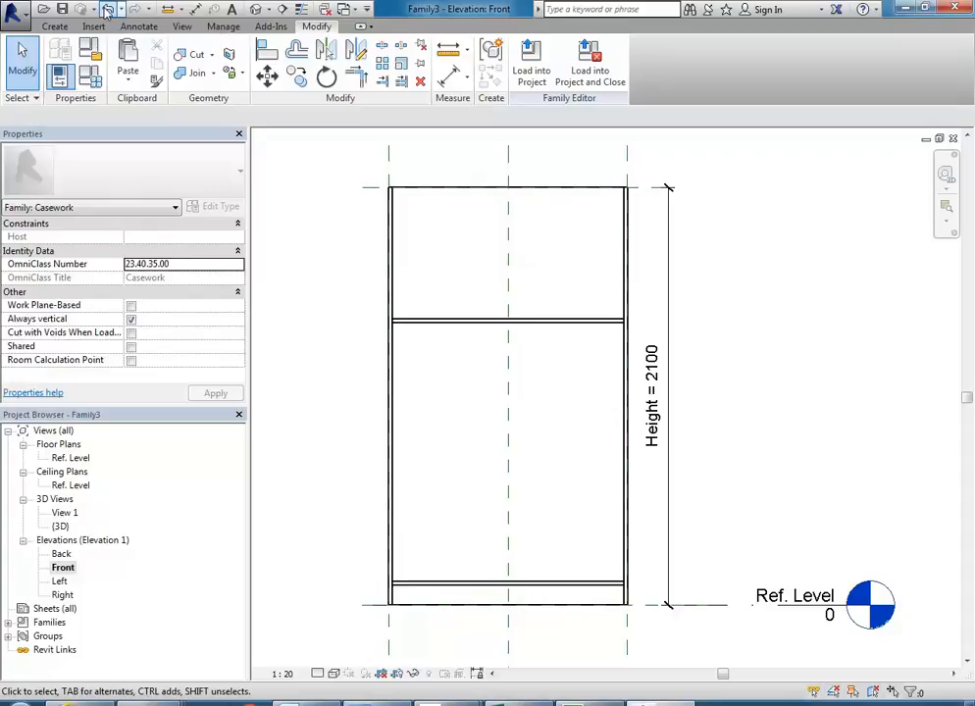
middle_click_drag(465, 498, 470, 419)
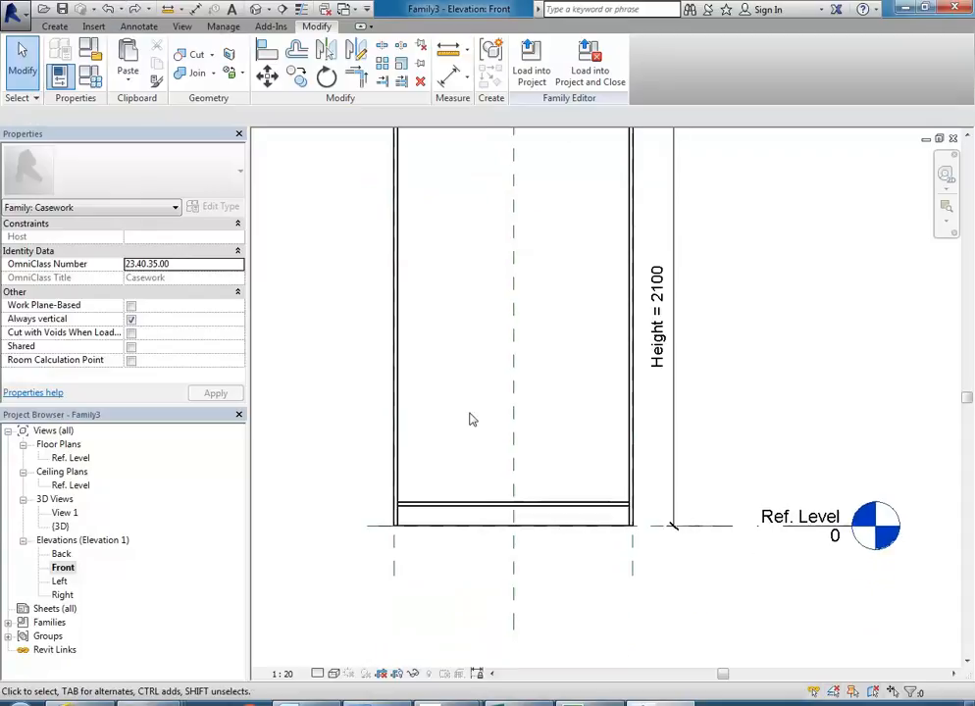
left_click(491, 507)
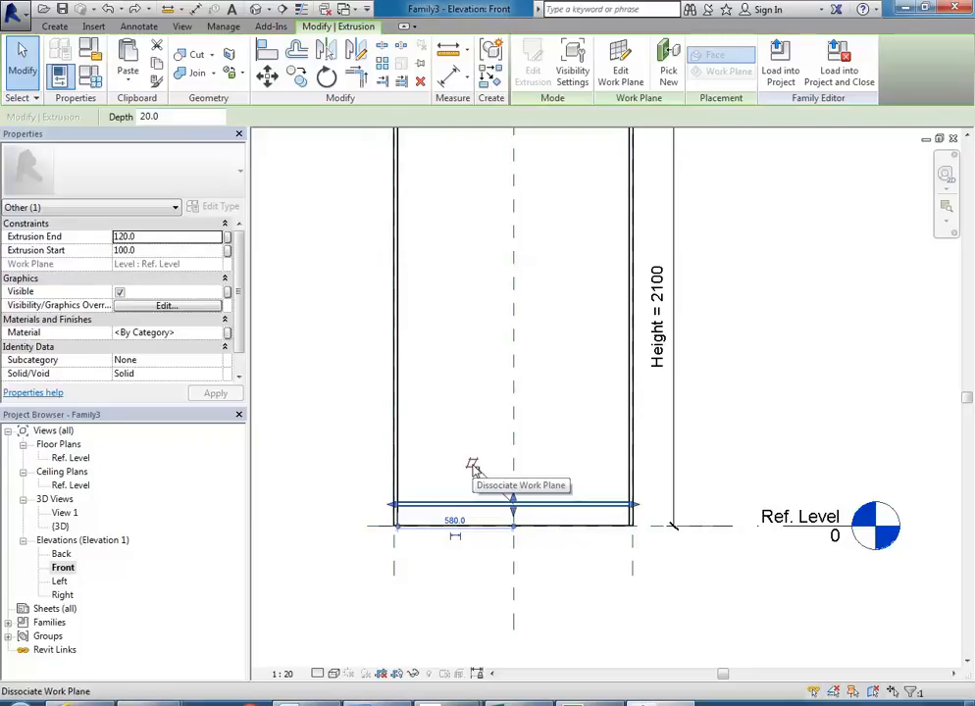
left_click(471, 466)
middle_click_drag(472, 468, 453, 485)
left_click(303, 84)
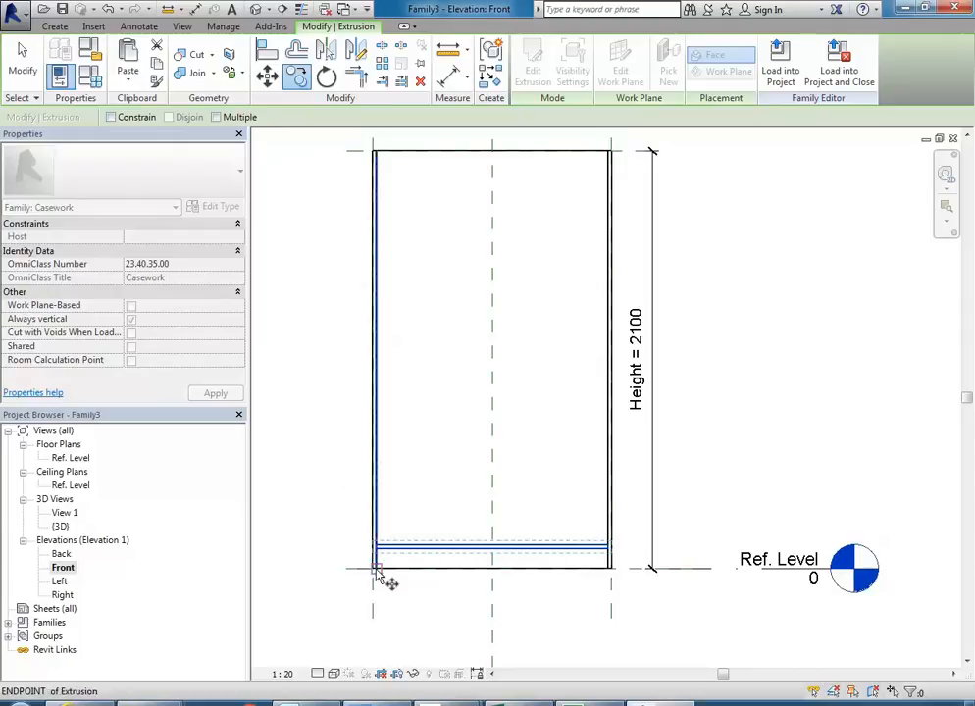
right_click(438, 373)
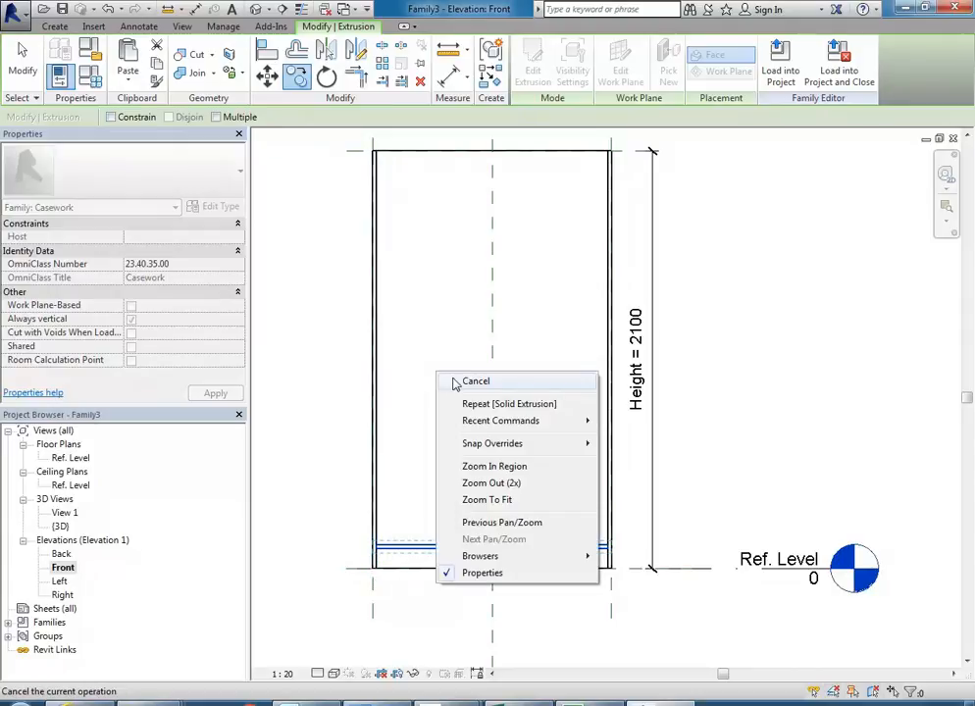
left_click(453, 380)
right_click(452, 380)
left_click(463, 390)
Array the bottom shelf vertically up to the top of the side panels as an associated group of 6, with Move To set to Last
left_click(427, 552)
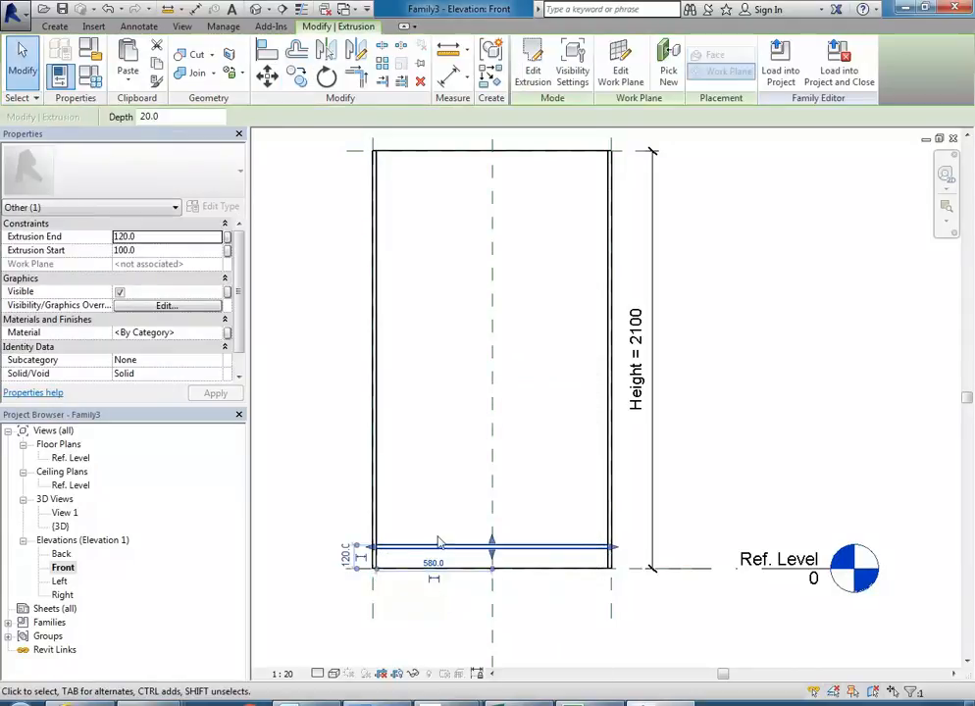
middle_click_drag(423, 424, 433, 462)
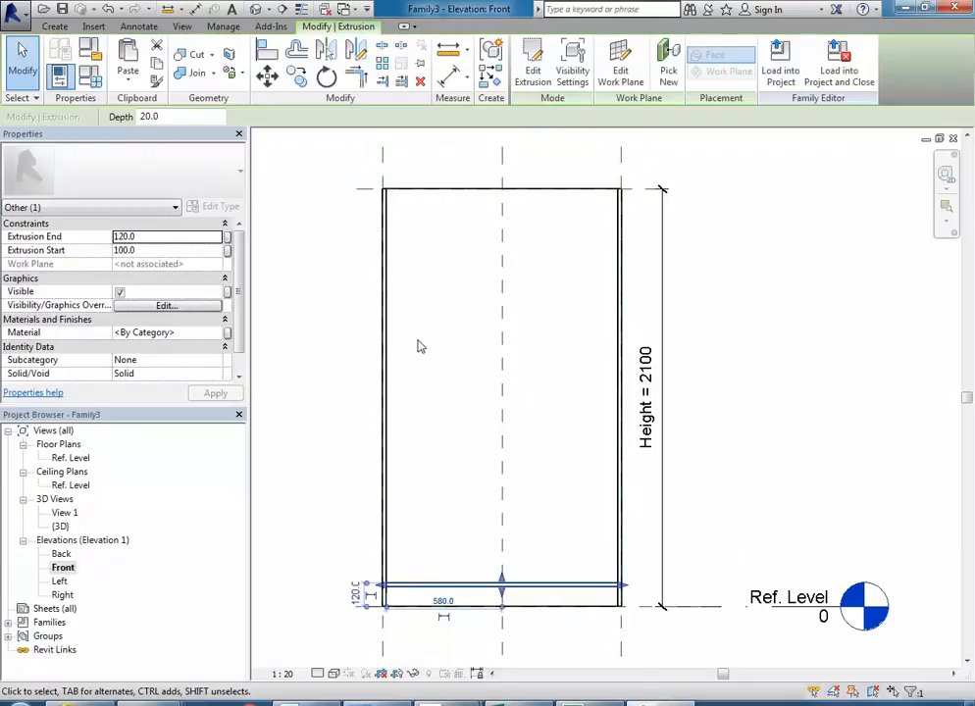
left_click(381, 64)
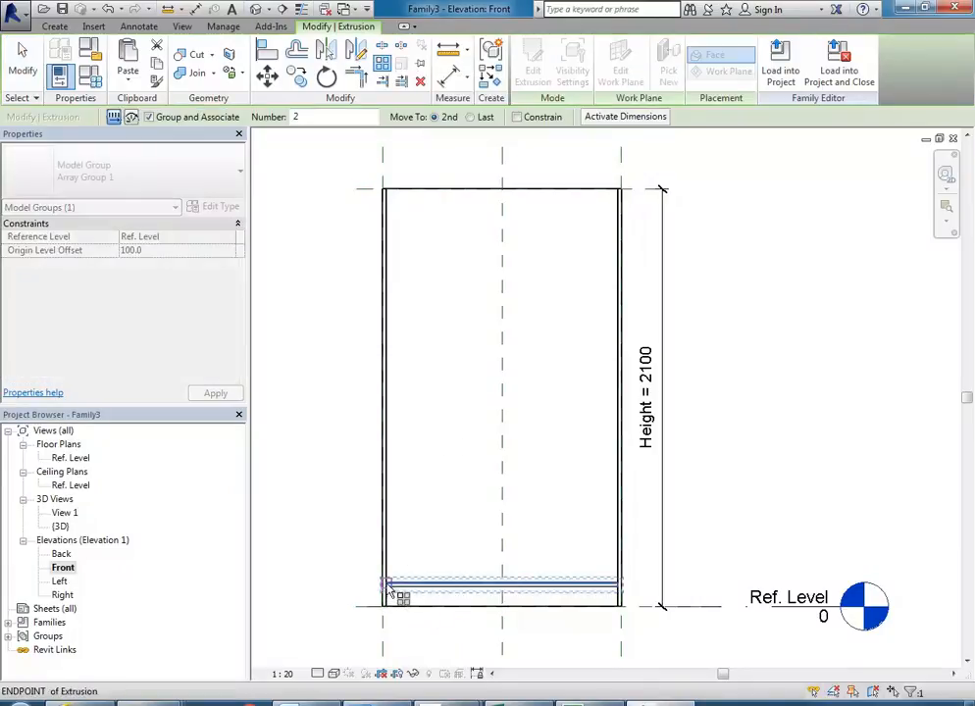
left_click(476, 119)
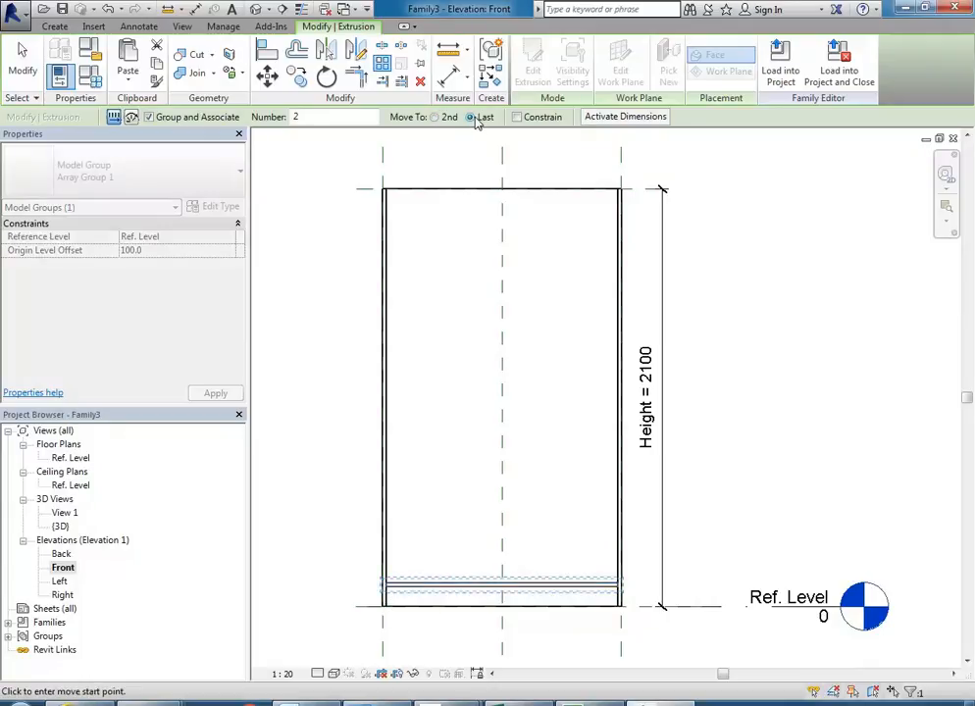
left_click(389, 586)
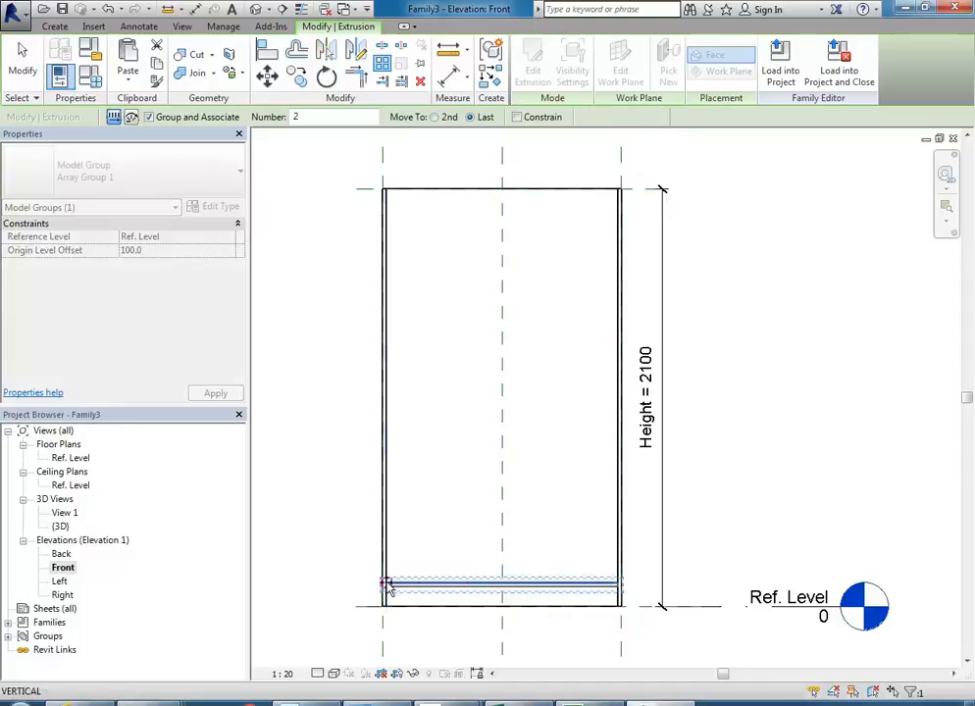
left_click(388, 191)
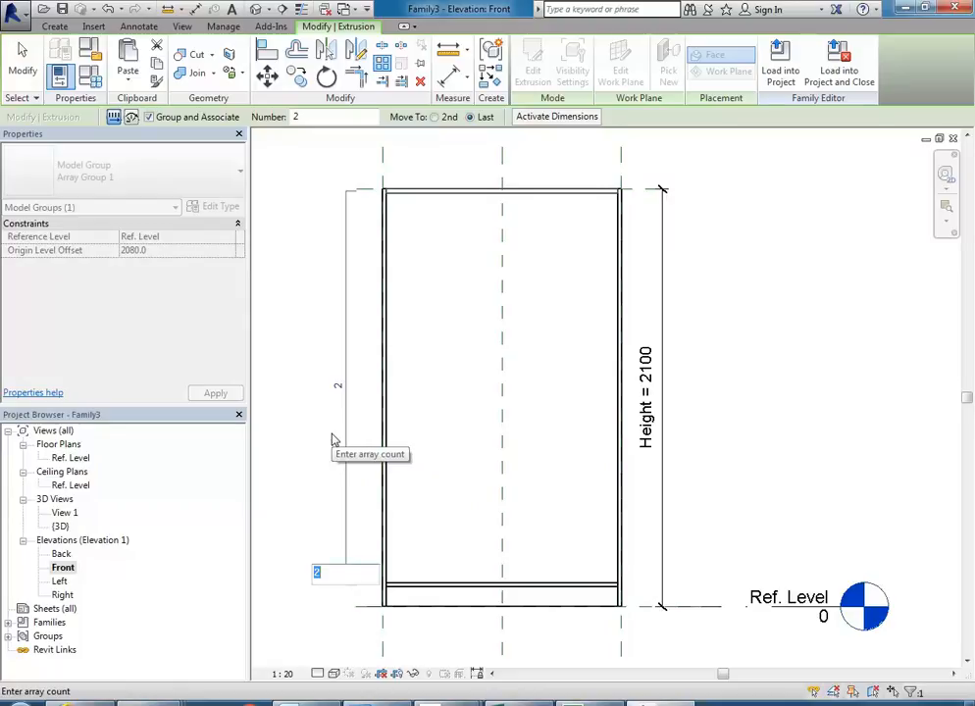
type("6")
key("Return")
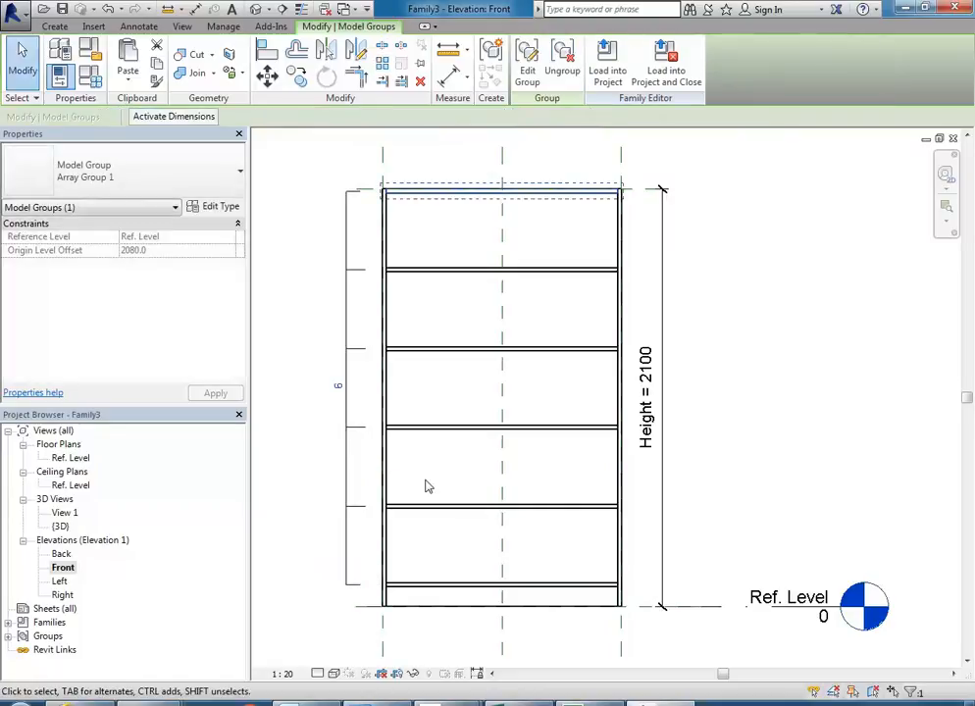
Deselect the shelf array and open the {3D} view to inspect the shelves inside the casework
left_click(441, 469)
scroll(441, 483, "down", 2)
scroll(441, 483, "up", 1)
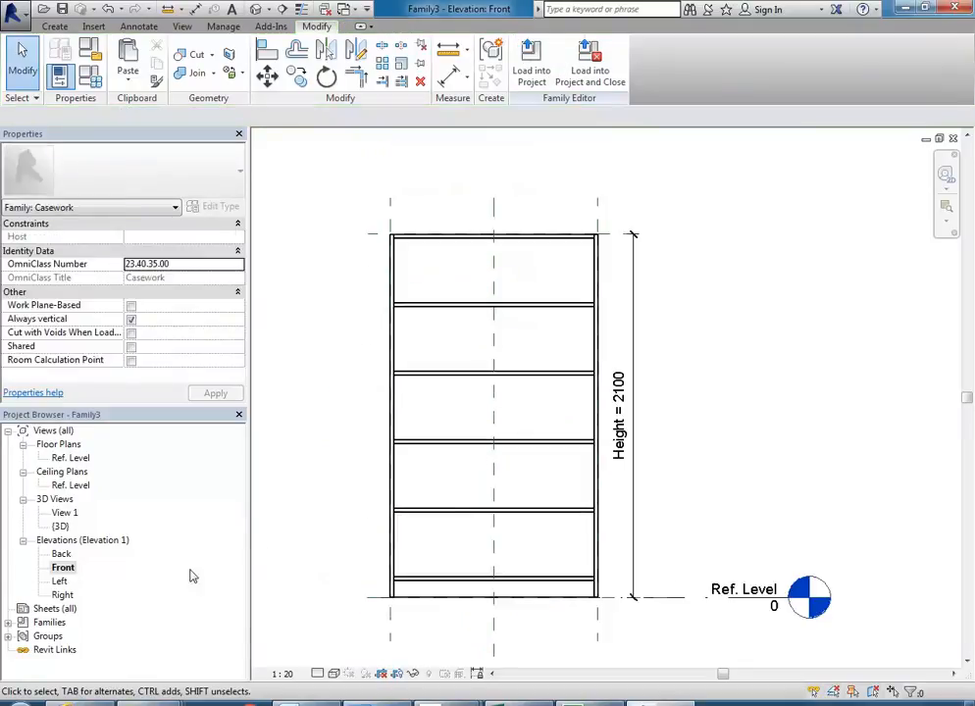
double_click(60, 527)
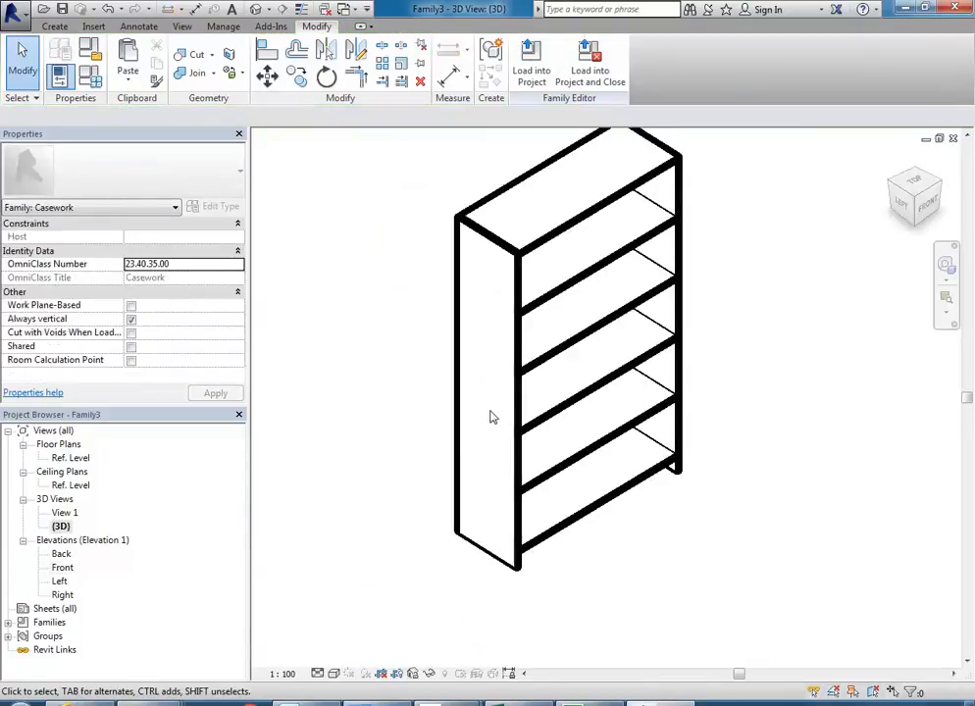
middle_click_drag(516, 446, 520, 505, "shift")
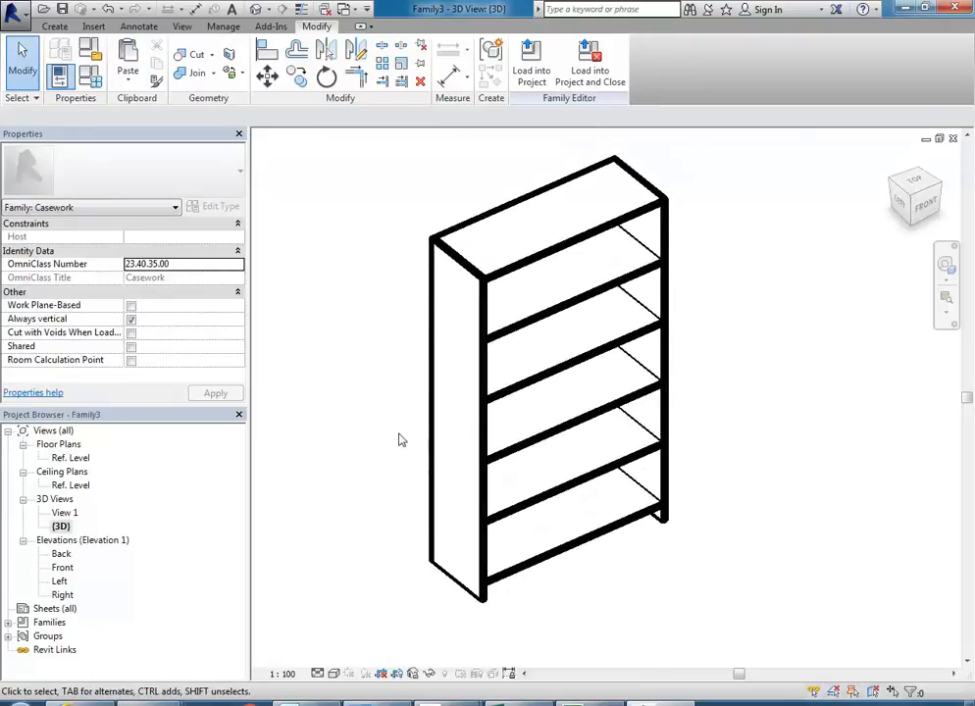
Try the family with its Width parameter set to 700 and undo the width change
left_click(55, 27)
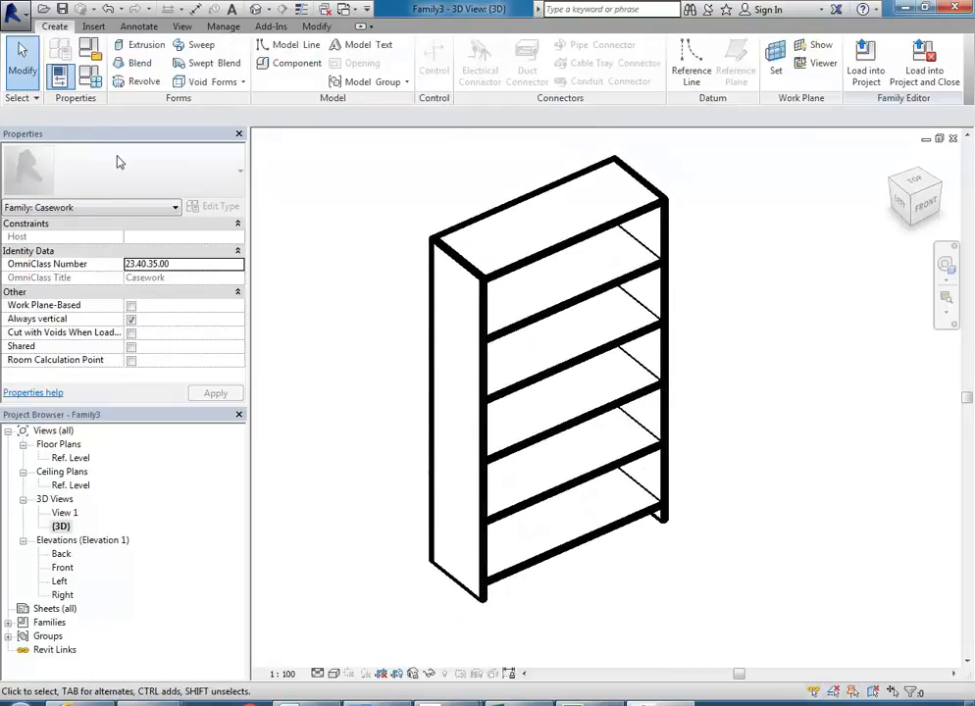
left_click(92, 81)
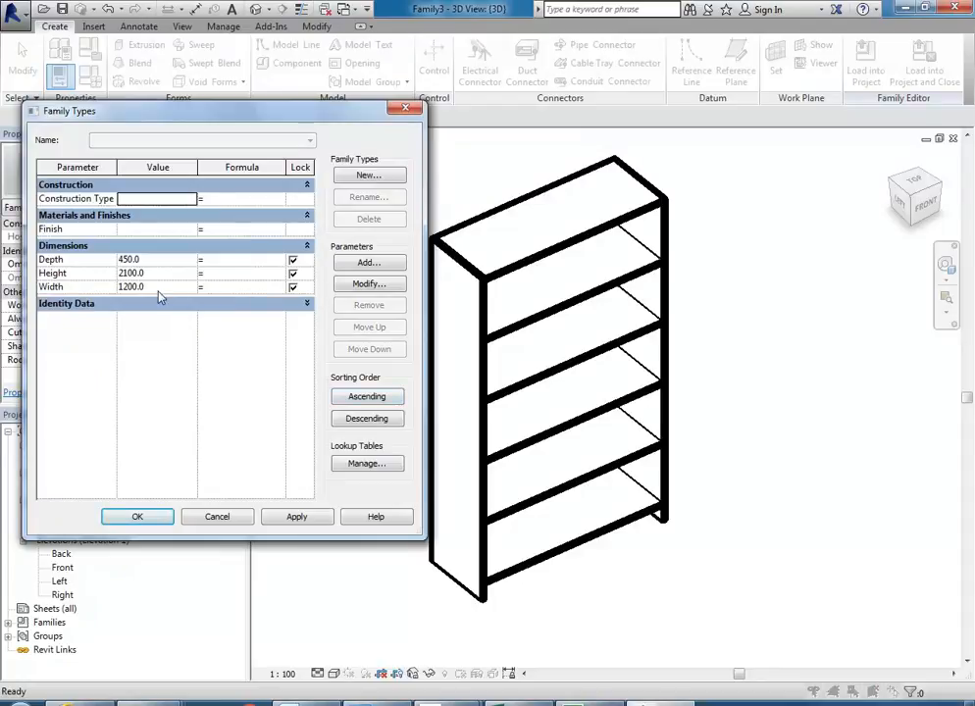
left_click(158, 286)
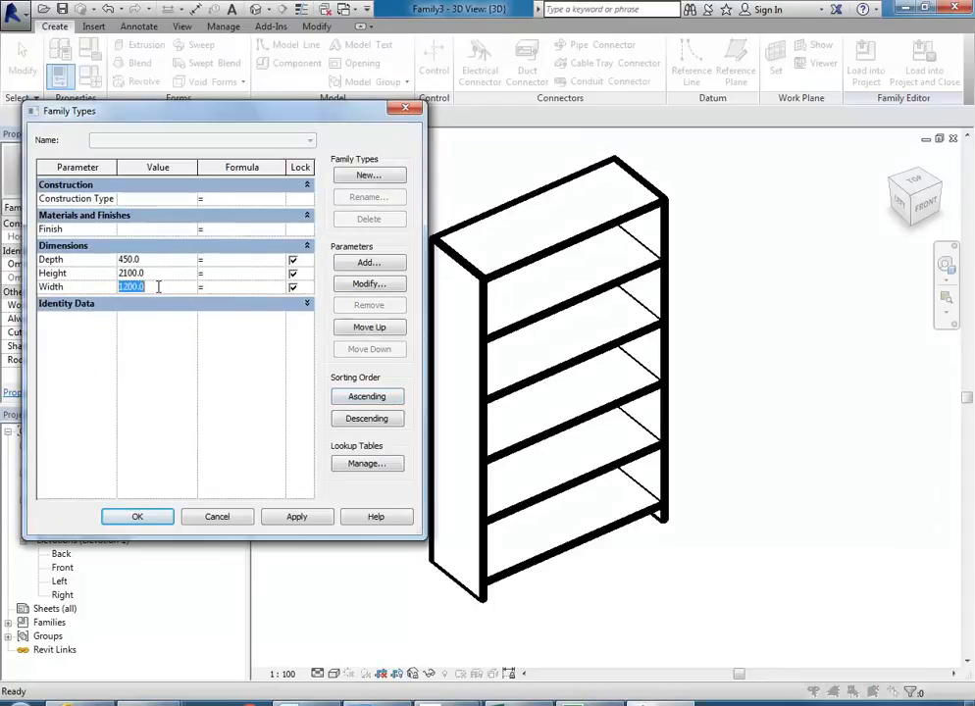
type("700")
left_click(297, 517)
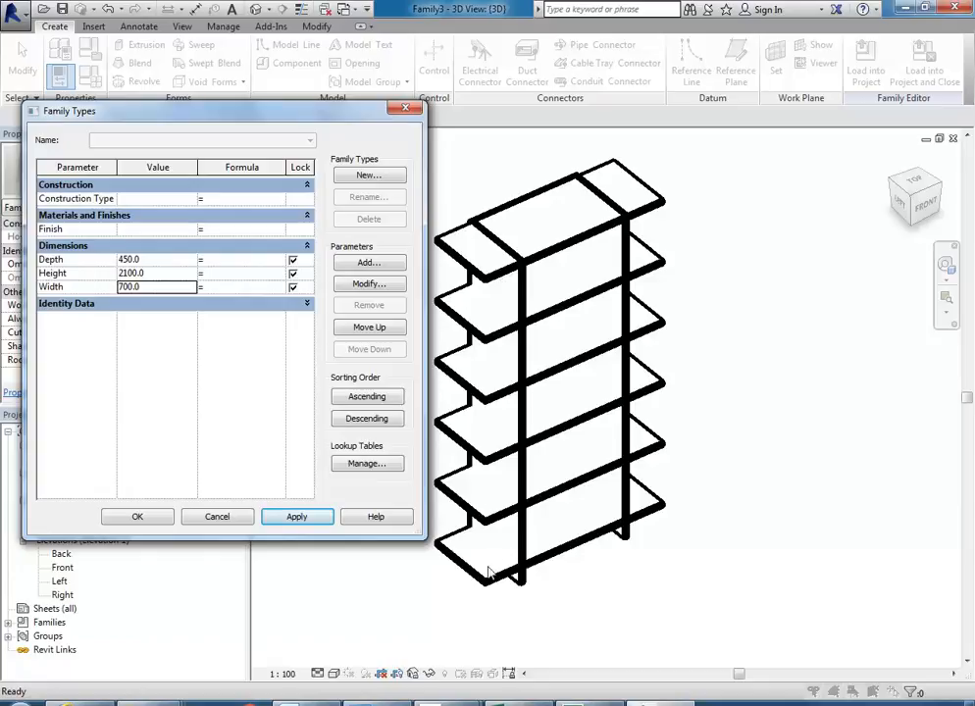
left_click(218, 518)
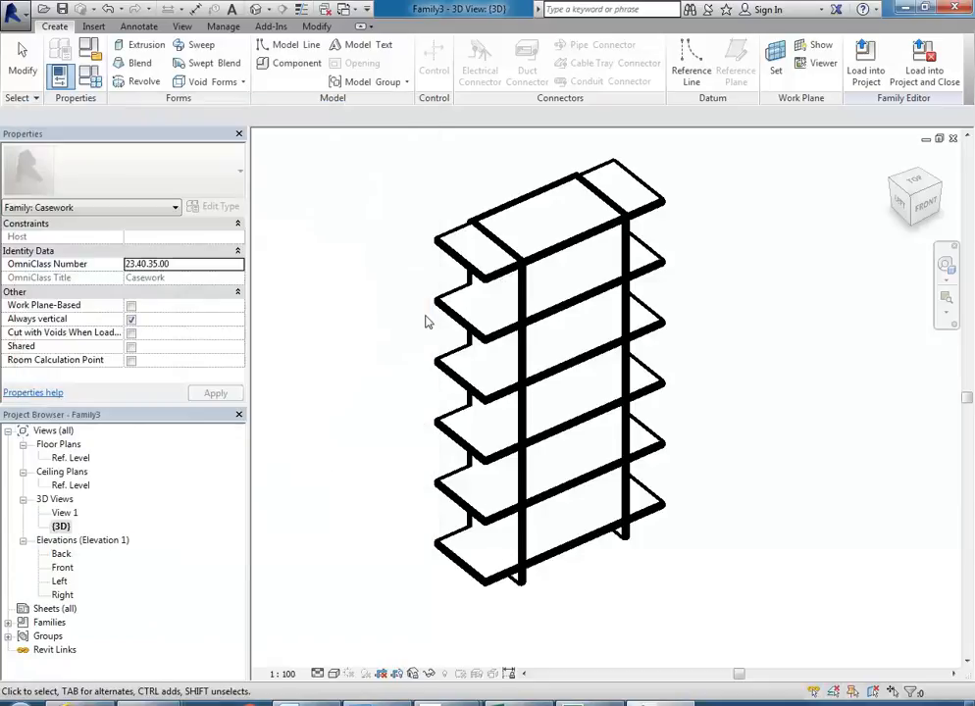
left_click(106, 9)
middle_click_drag(360, 342, 400, 425, "shift")
middle_click_drag(339, 351, 295, 350, "shift")
Save the family in the BD2 Vis Com 3 folder as Wooden Shelf
left_click(8, 11)
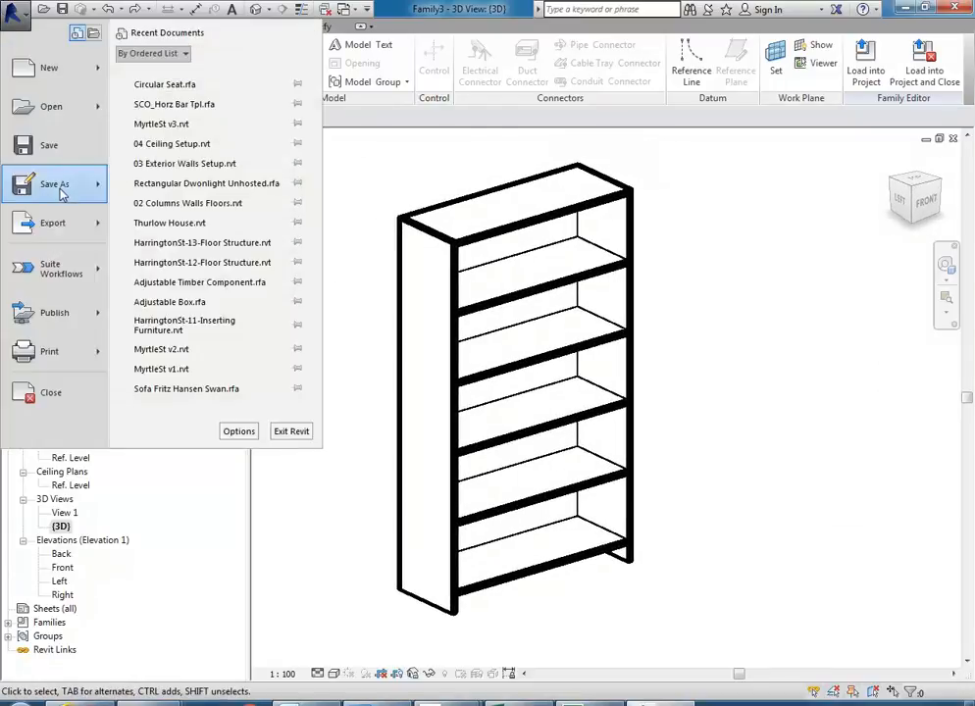
mouse_move(60, 195)
left_click(165, 134)
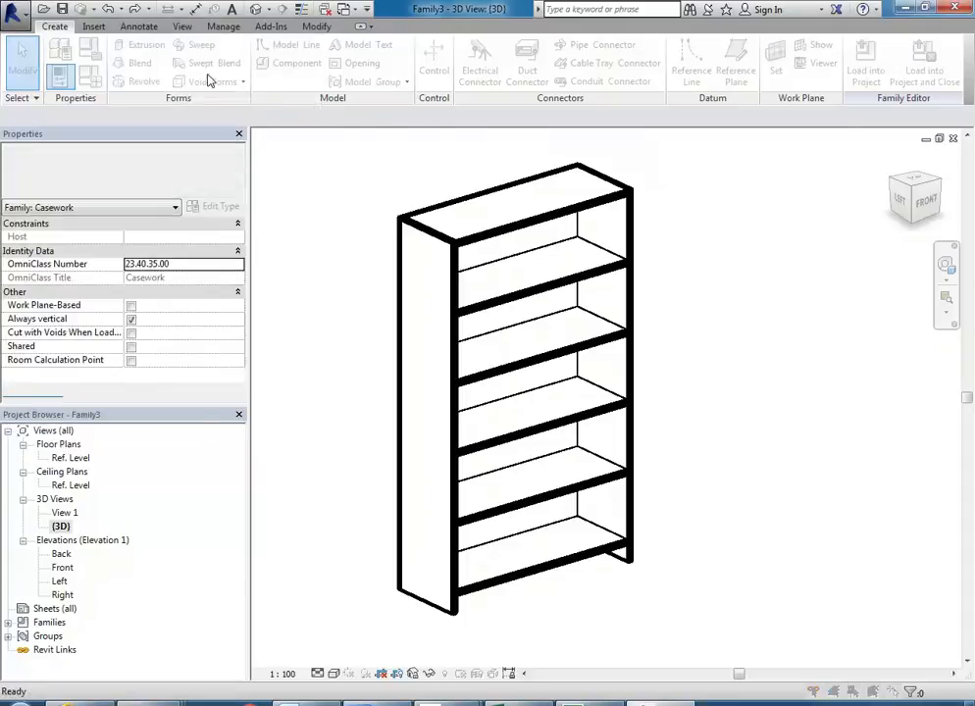
left_click(433, 348)
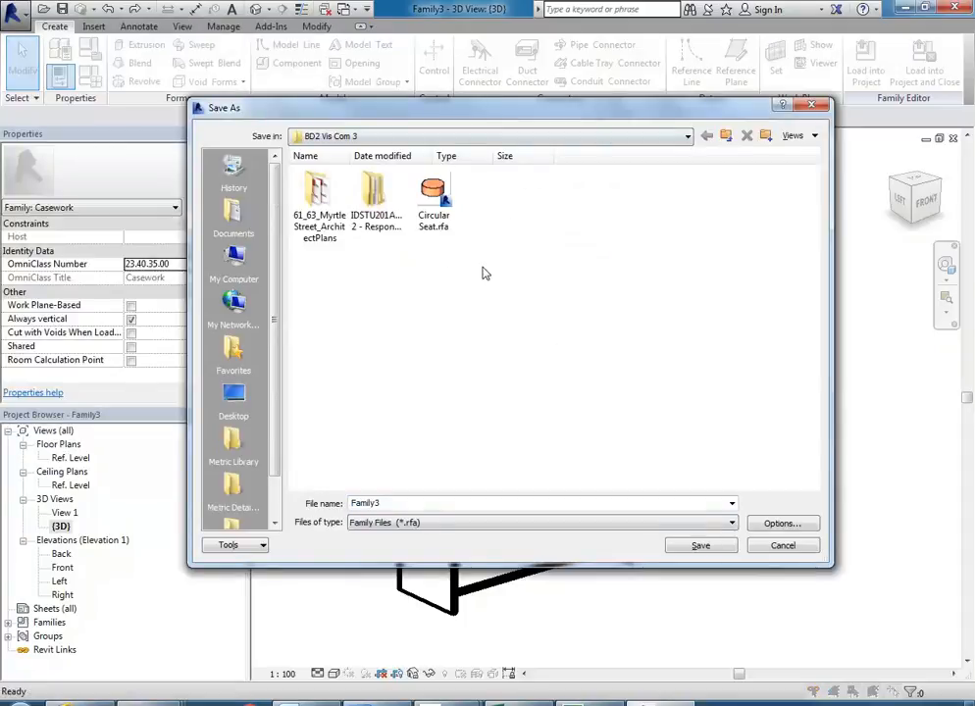
double_click(416, 503)
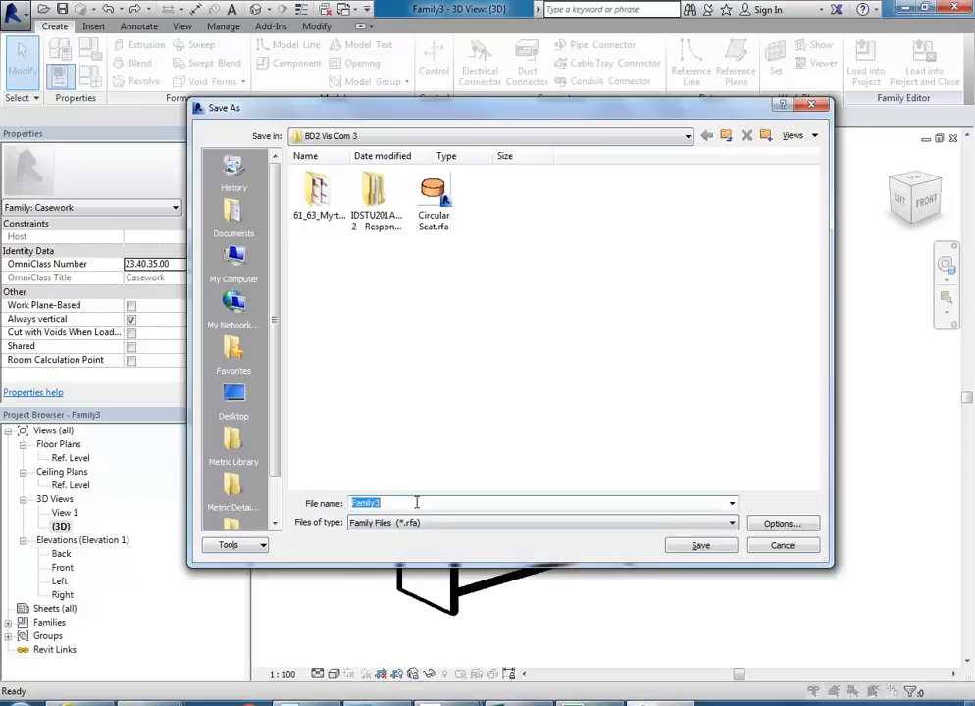
type("Wodden Shelf")
left_click(370, 502)
key("BackSpace")
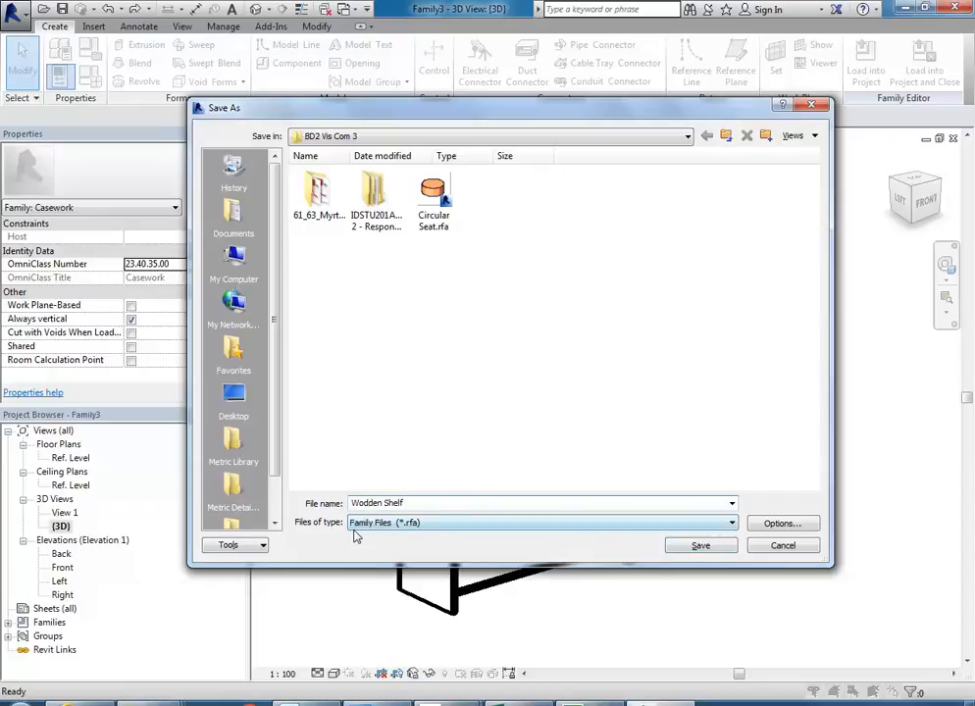
type("o")
left_click(430, 503)
left_click(700, 546)
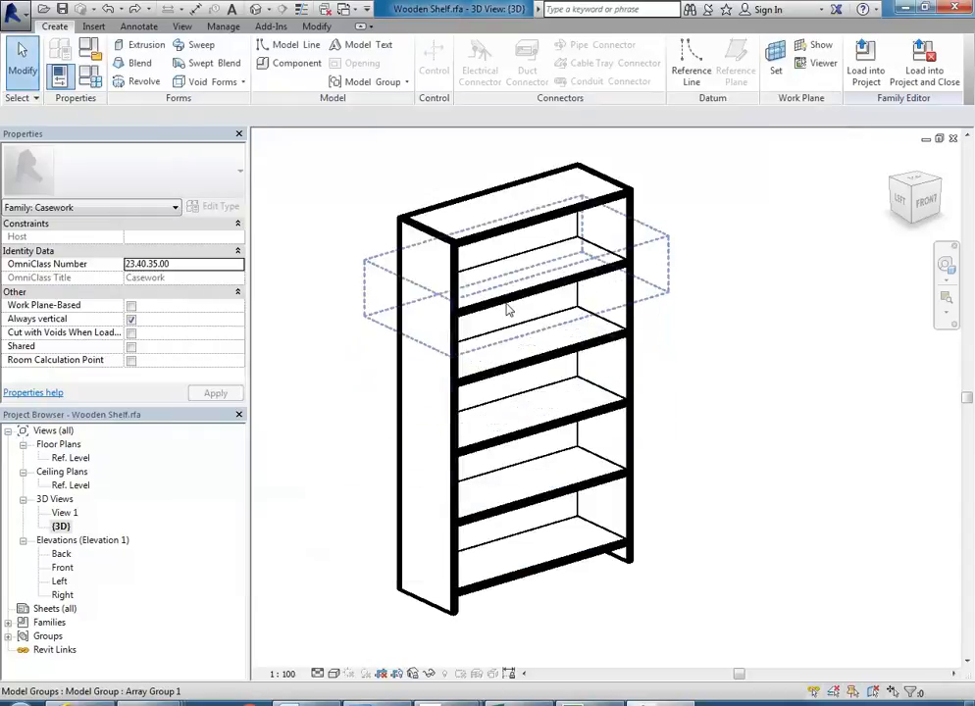
Examine the top and bottom shelf array groups in the 3D view, leaving nothing selected
left_click(493, 235)
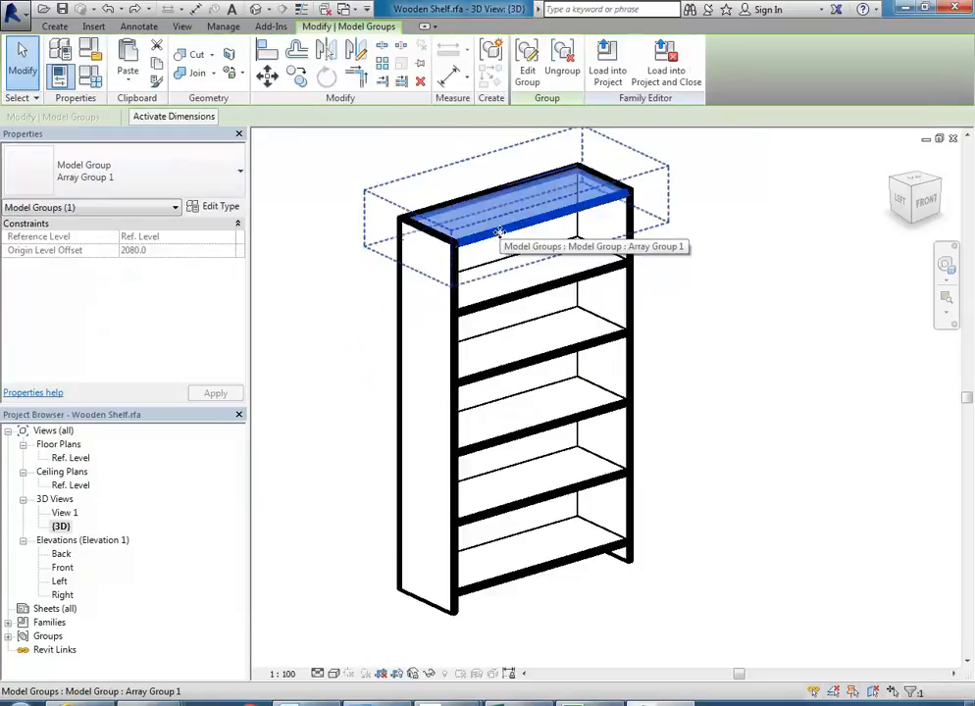
left_click_drag(501, 231, 657, 580)
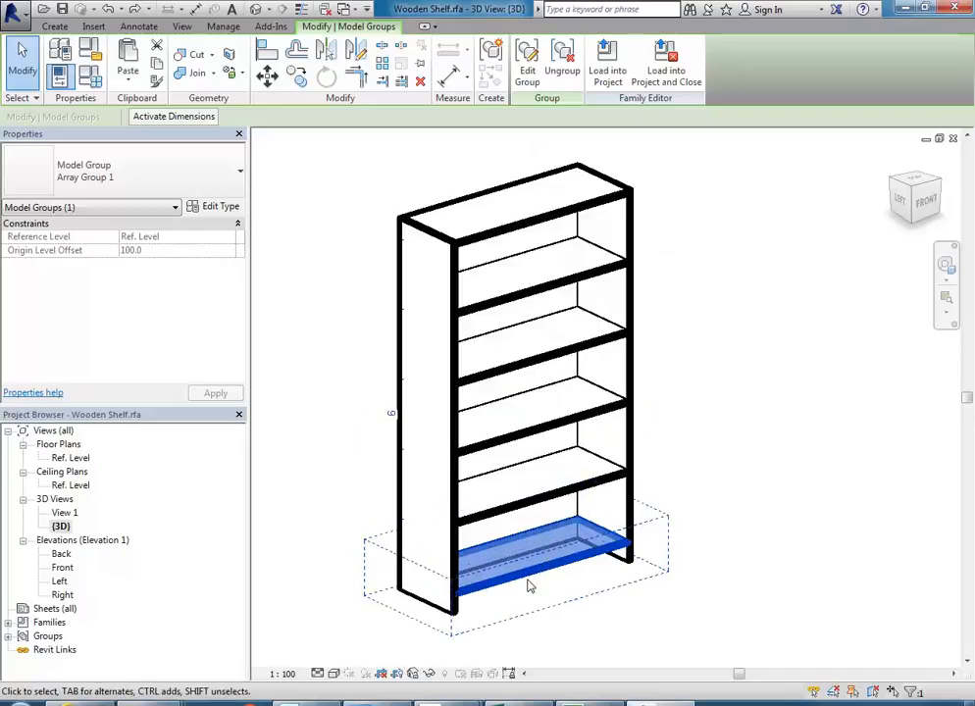
left_click(701, 488)
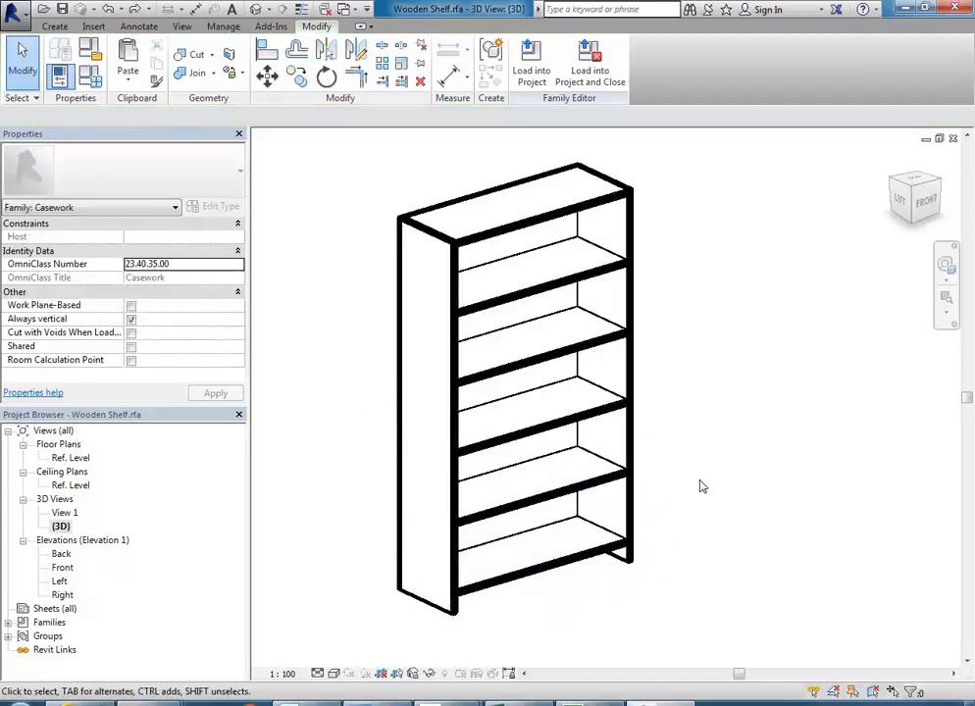
left_click(587, 570)
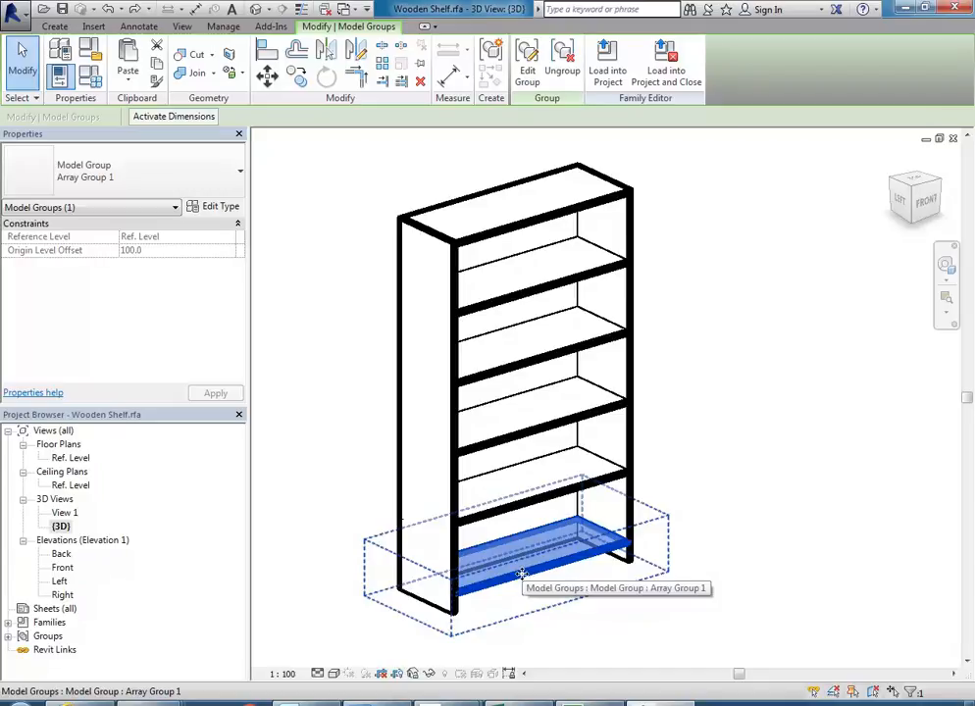
left_click(720, 451)
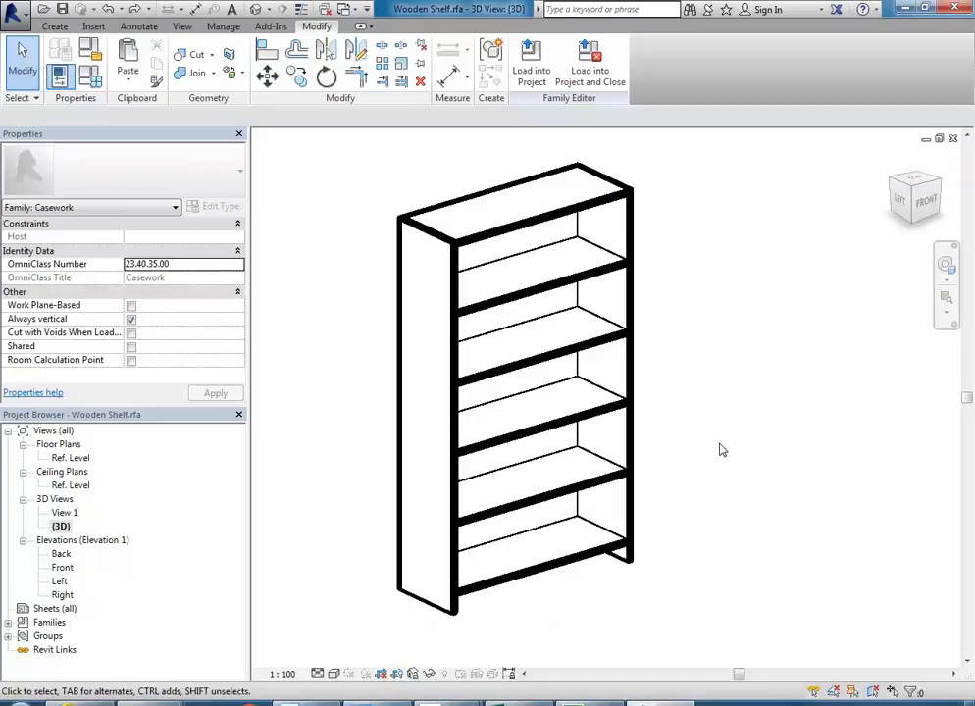
left_click(561, 565)
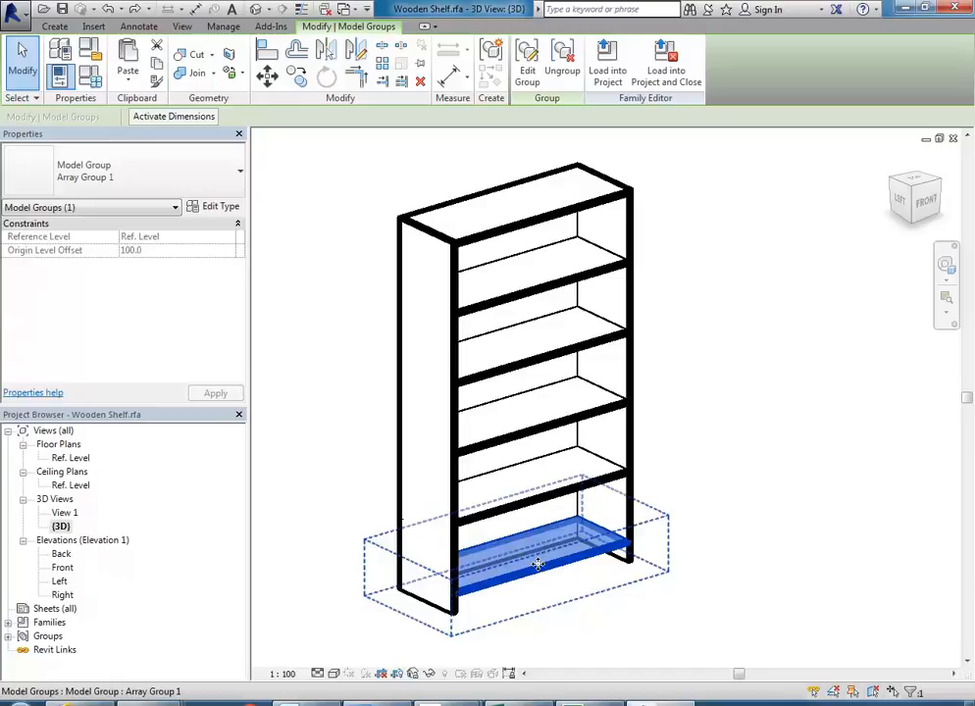
left_click(694, 507)
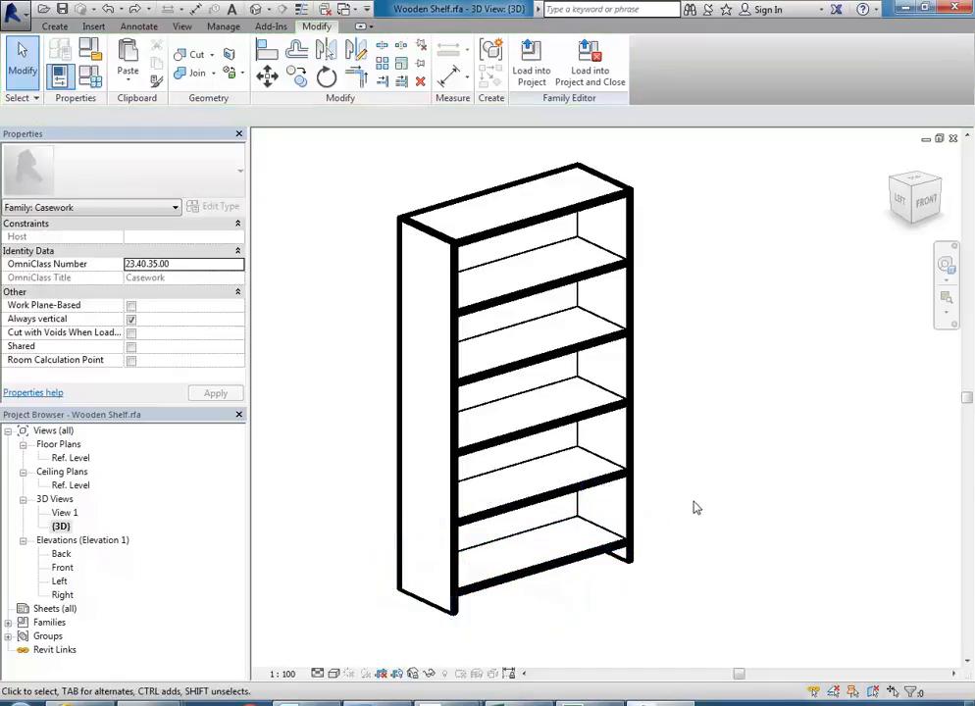
middle_click_drag(695, 507, 736, 503)
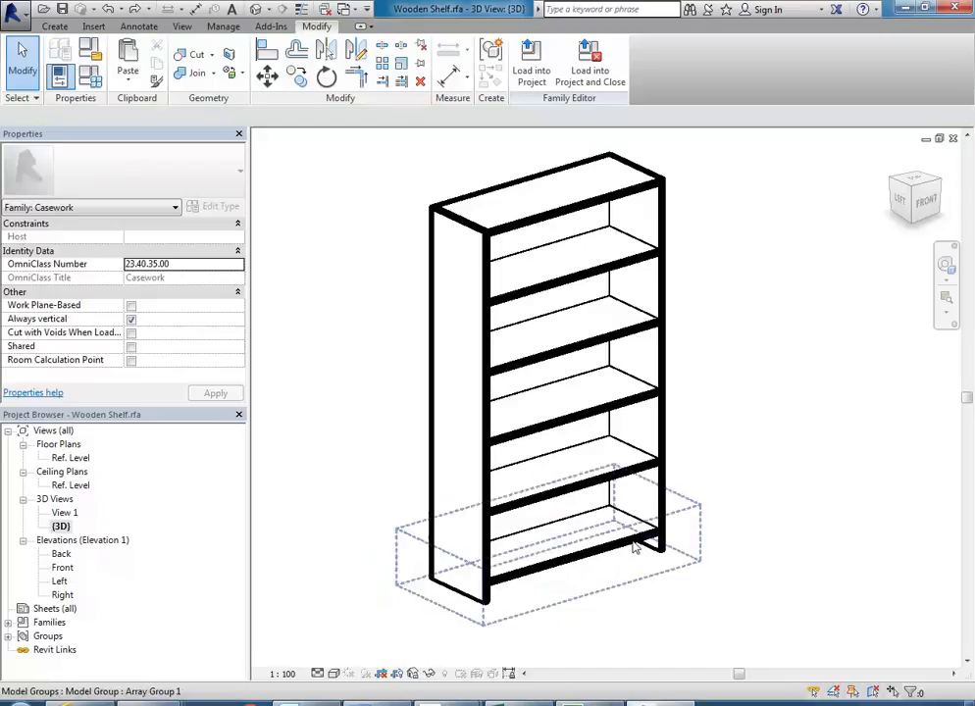
middle_click_drag(400, 452, 379, 459)
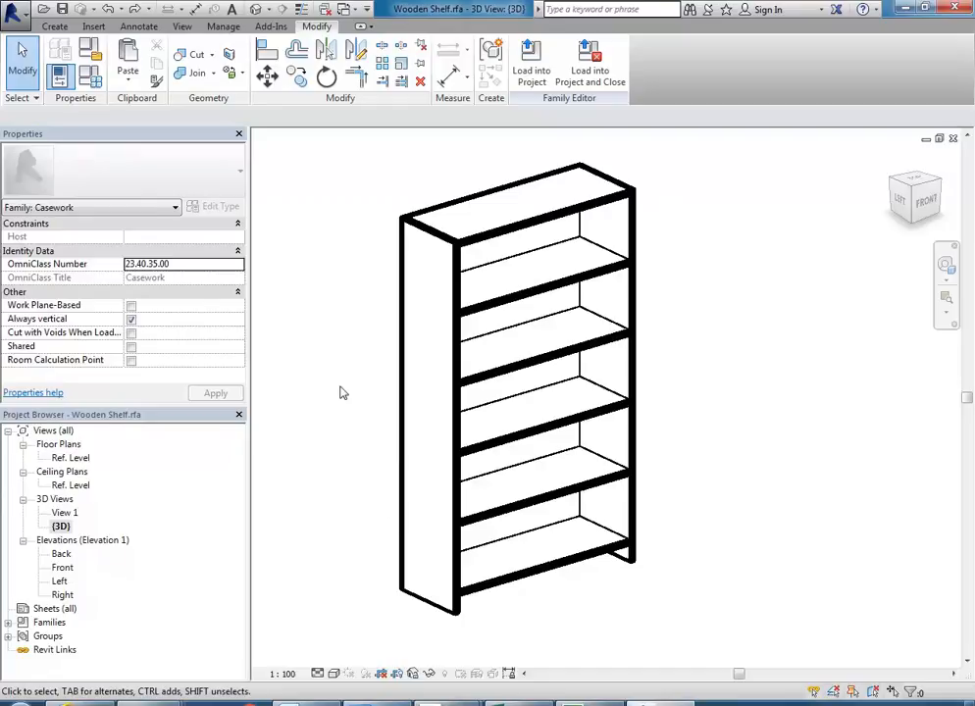
Save the family, load it into the MyrtleSt v3 project and place one Wooden Shelf against the upper wall of the Ground Floor plan
left_click(61, 9)
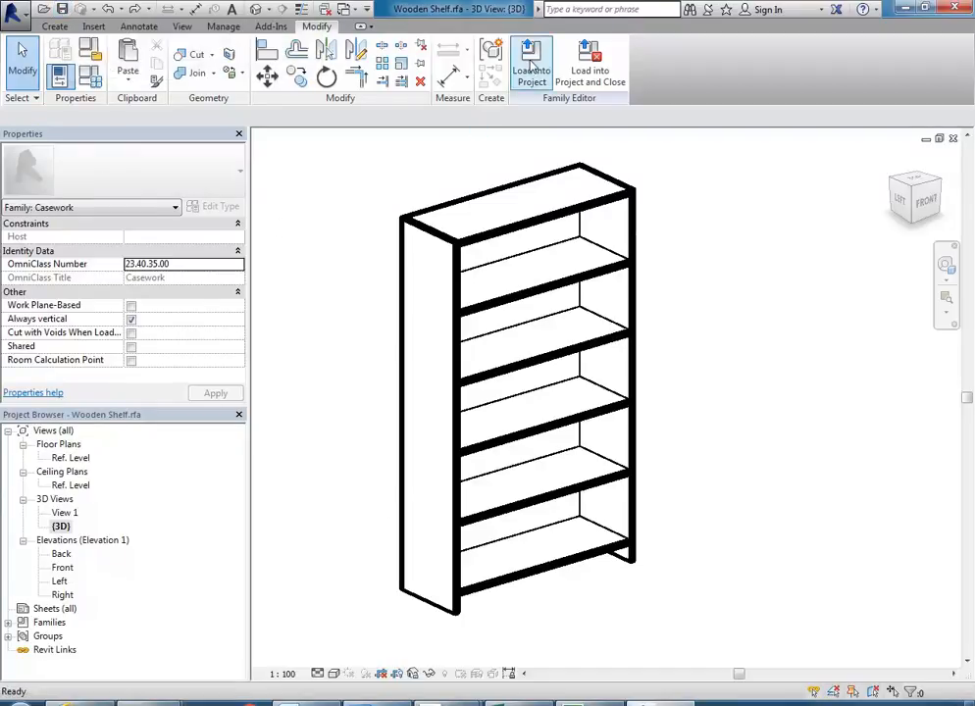
left_click(530, 64)
left_click(446, 471)
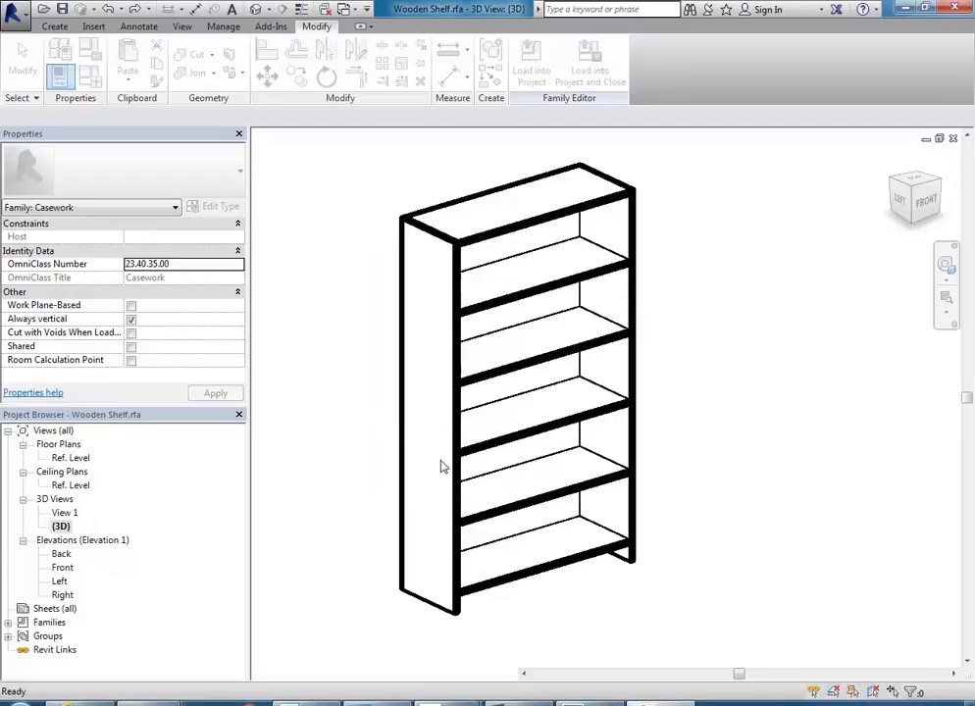
scroll(478, 449, "down", 2)
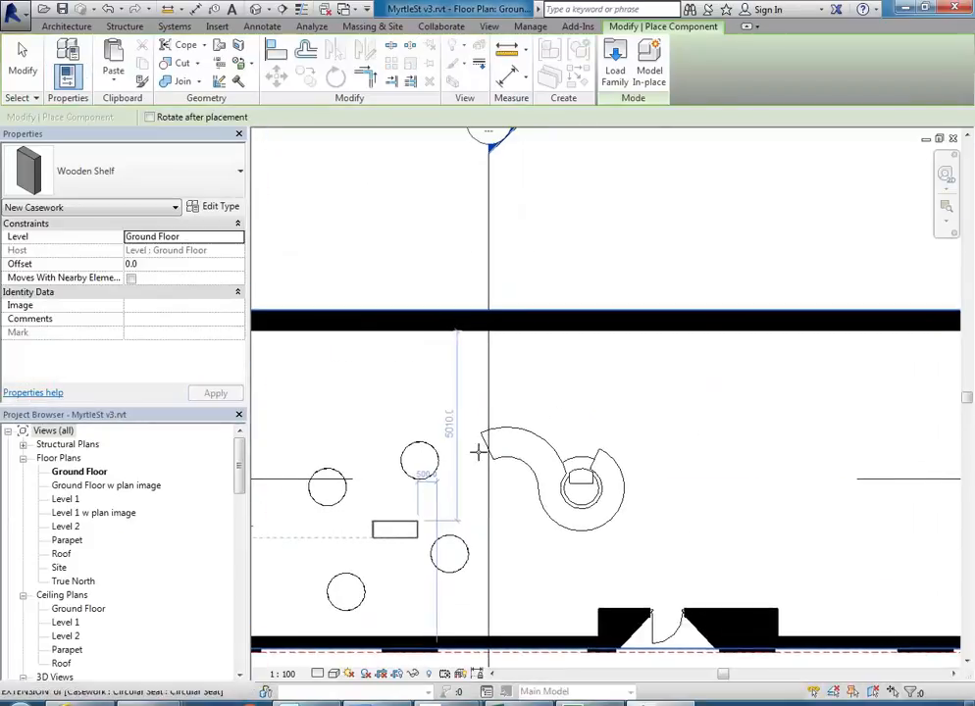
left_click(559, 319)
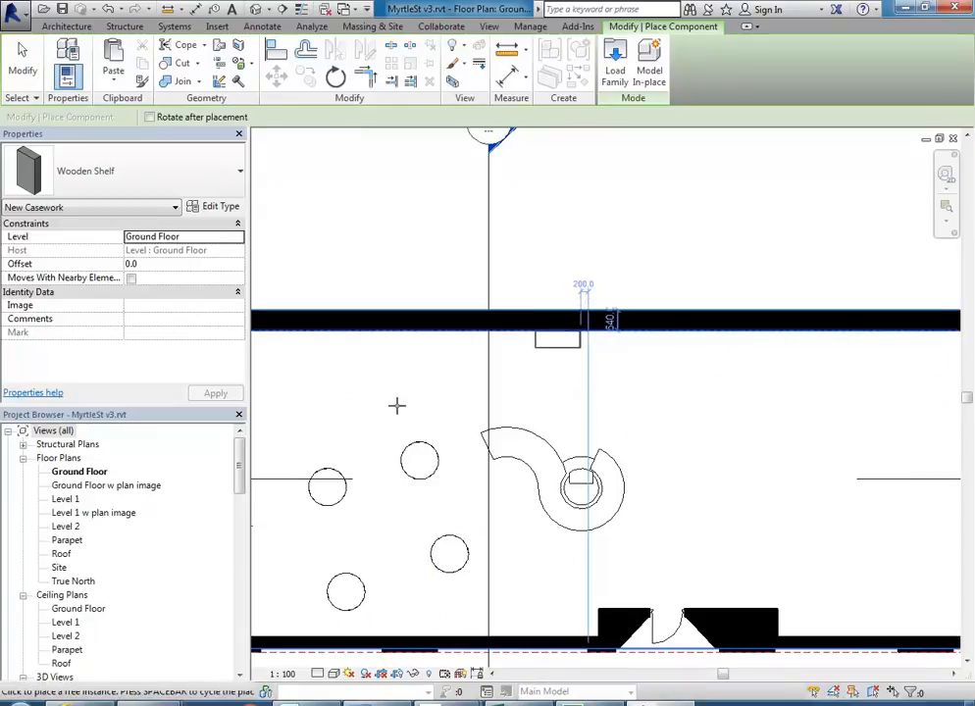
Open the SB1 3D view and examine the placed shelf against the wall
left_click(65, 650)
scroll(66, 654, "down", 1)
double_click(65, 651)
scroll(546, 317, "down", 4)
middle_click_drag(569, 319, 434, 447)
scroll(535, 346, "up", 3)
middle_click_drag(539, 348, 475, 498)
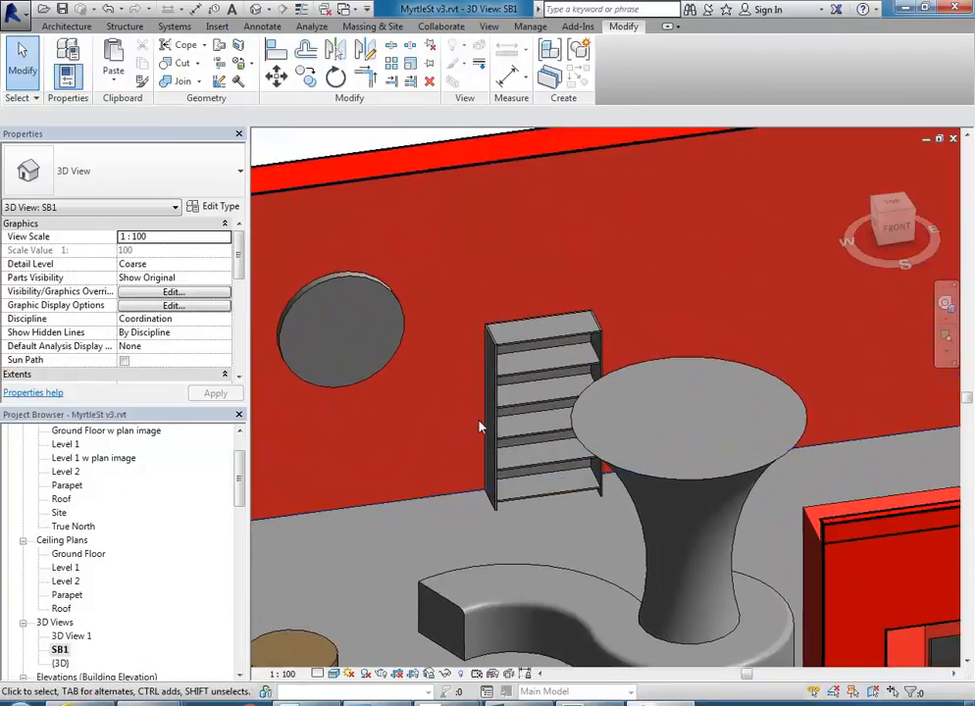
middle_click_drag(471, 348, 518, 337, "shift")
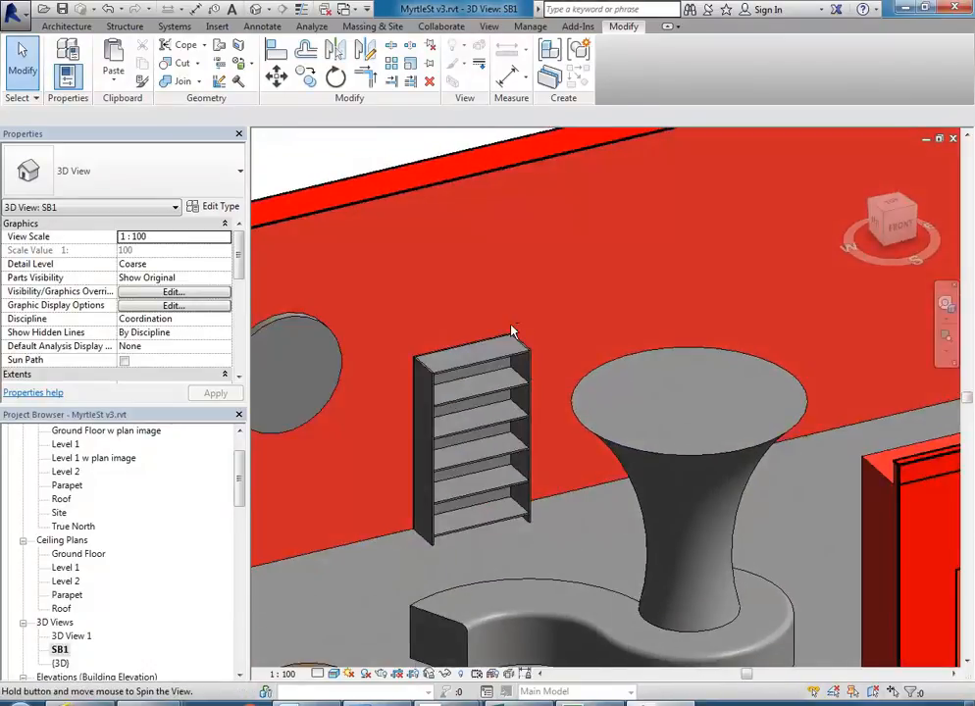
Copy the Wooden Shelf about 5060 mm along the wall, beyond the round column
left_click(477, 434)
middle_click_drag(470, 394, 468, 436, "shift")
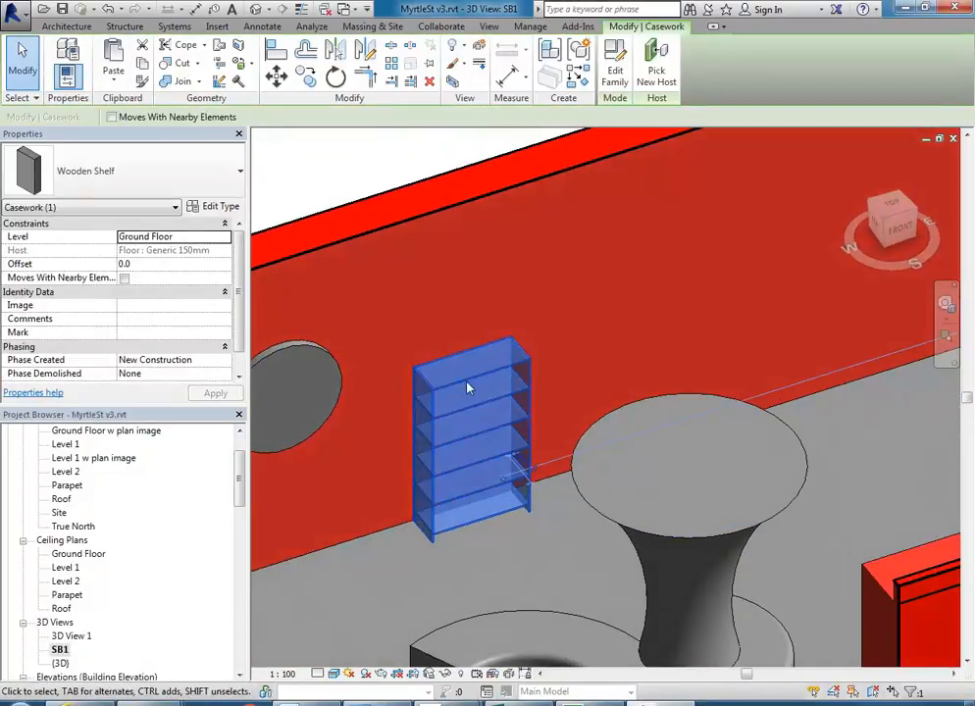
left_click(306, 78)
left_click(414, 529)
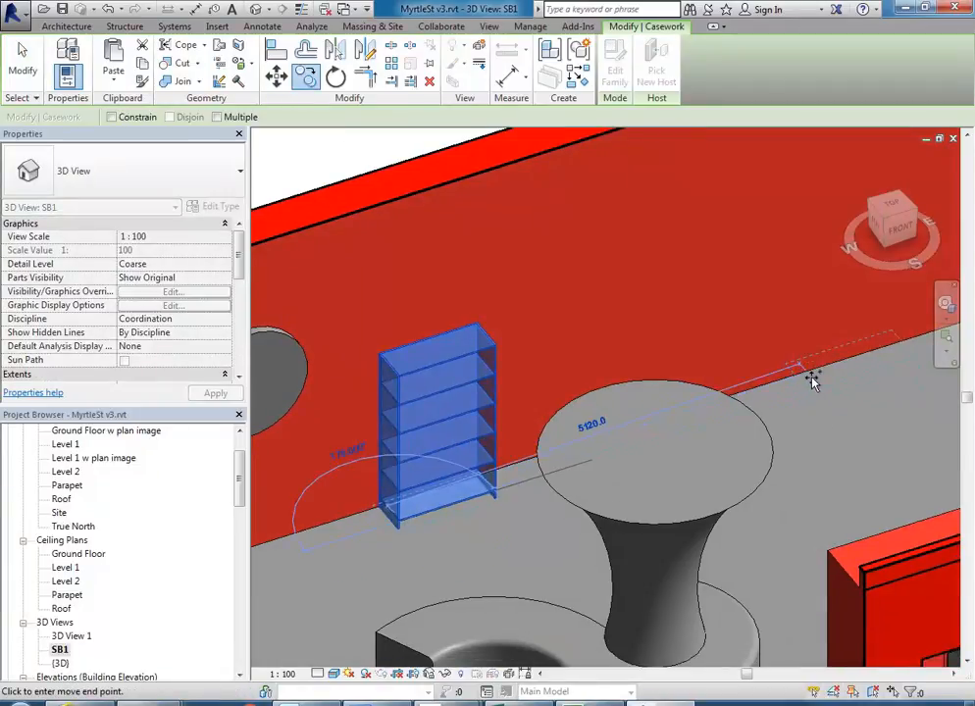
left_click(819, 390)
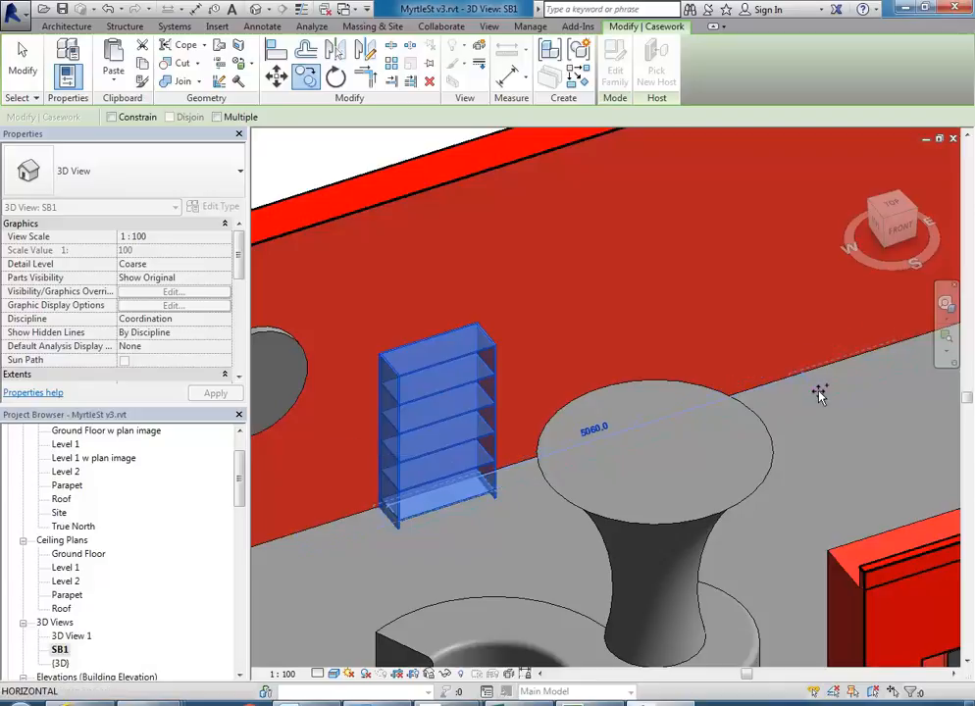
scroll(821, 392, "down", 2)
middle_click_drag(821, 392, 676, 451)
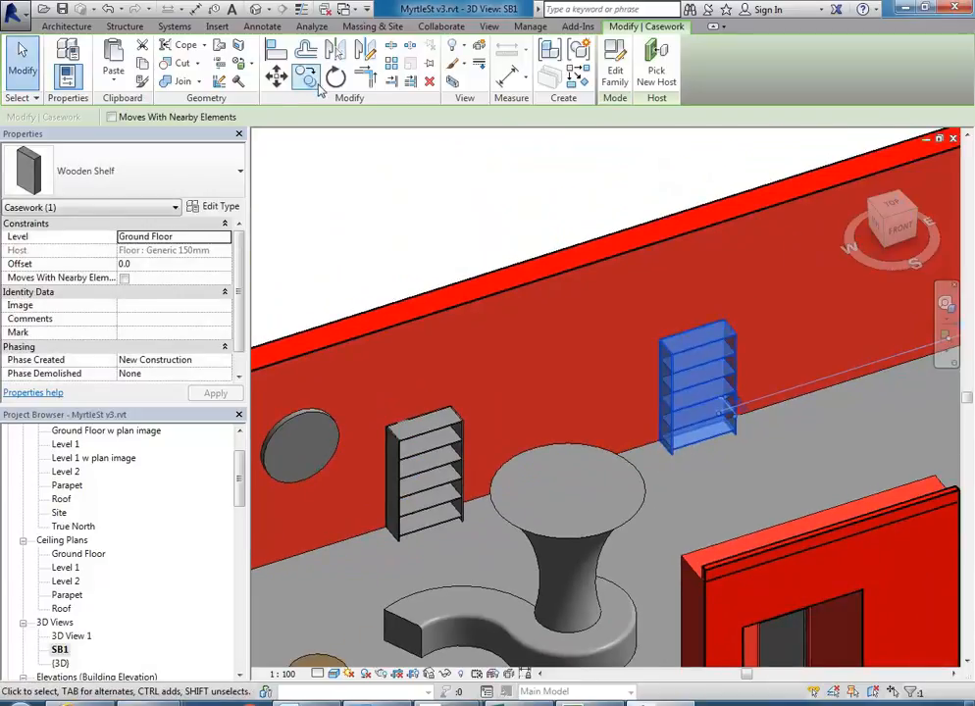
Copy the second shelf farther along the same wall to make a third, leaving nothing selected
left_click(308, 79)
left_click(666, 453)
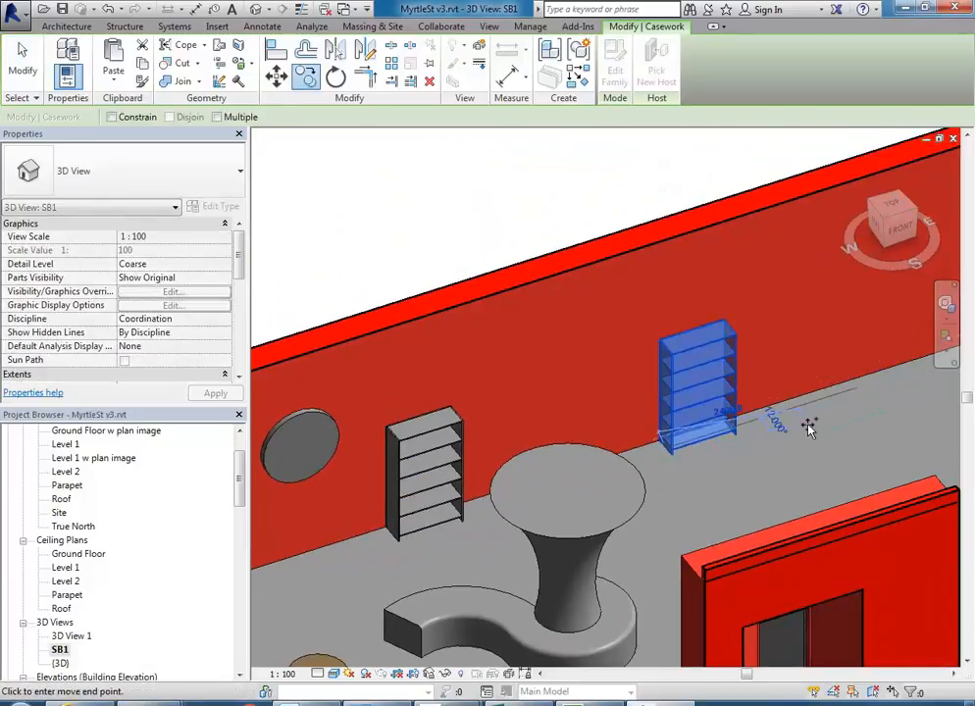
left_click(850, 391)
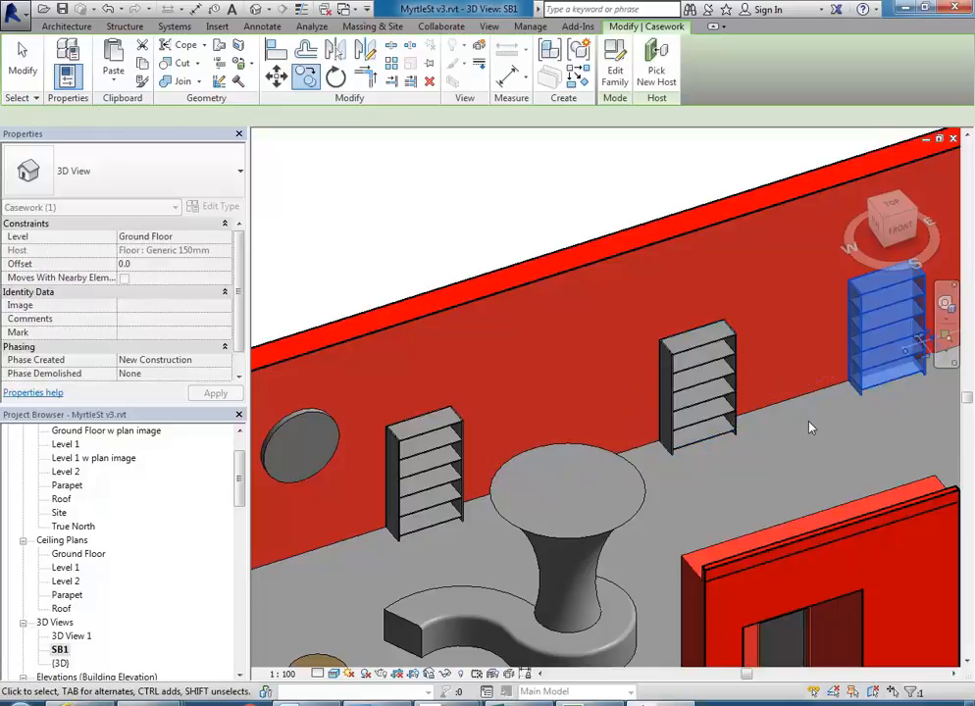
key("Escape")
middle_click_drag(798, 449, 739, 453)
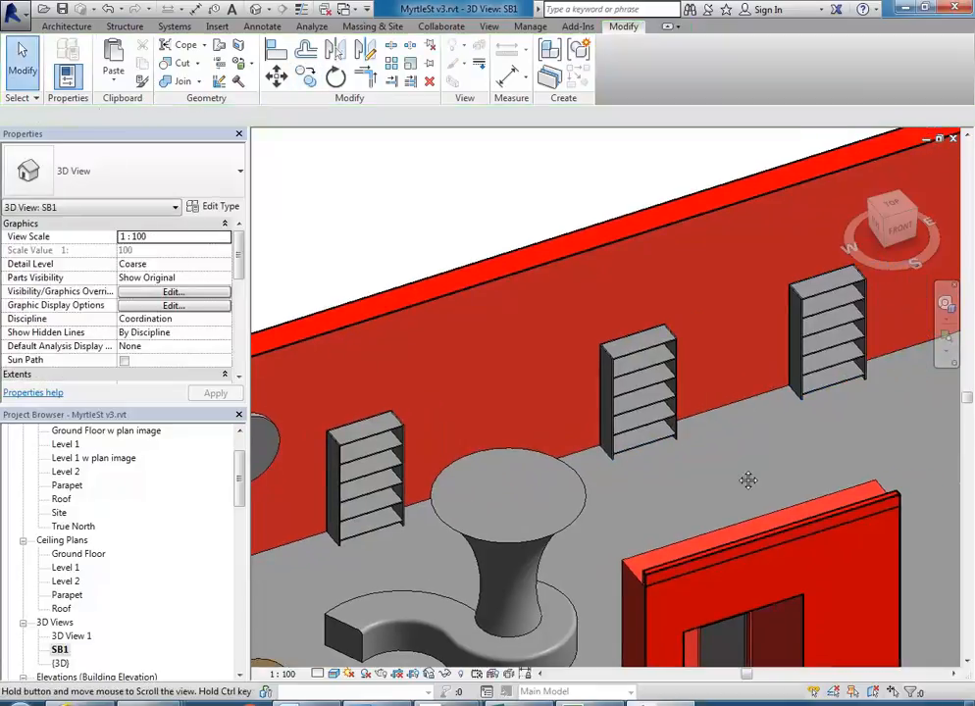
Examine the middle shelf and the red circular seat in the SB1 view, leaving nothing selected
left_click(655, 442)
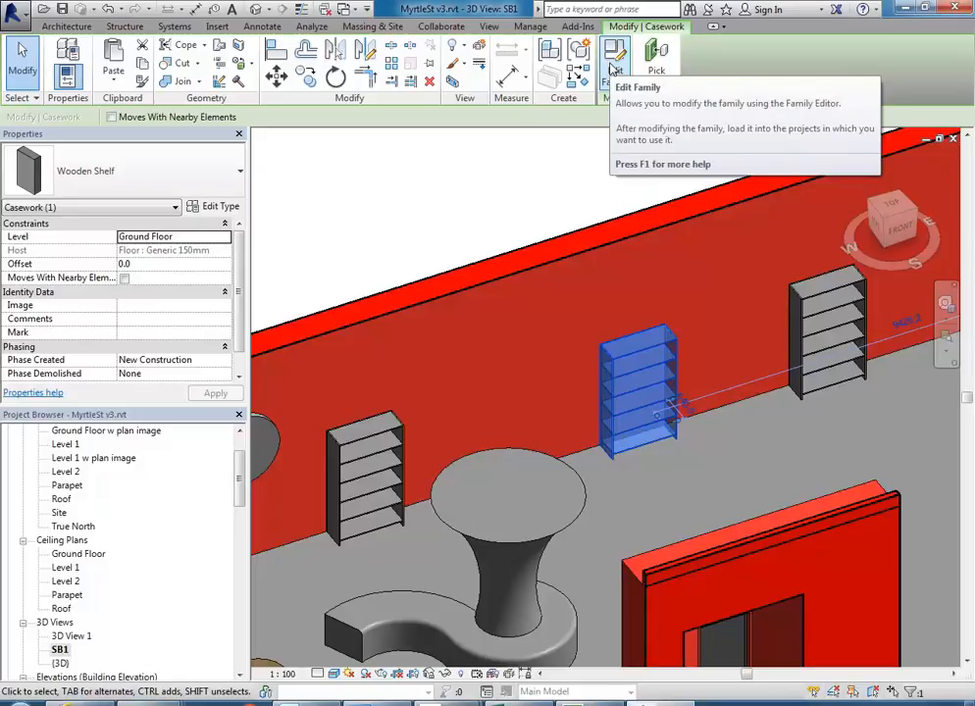
left_click(678, 312)
middle_click_drag(613, 275, 629, 251)
scroll(624, 250, "down", 2)
middle_click_drag(546, 276, 370, 247, "shift")
scroll(579, 259, "down", 3)
scroll(461, 276, "up", 4)
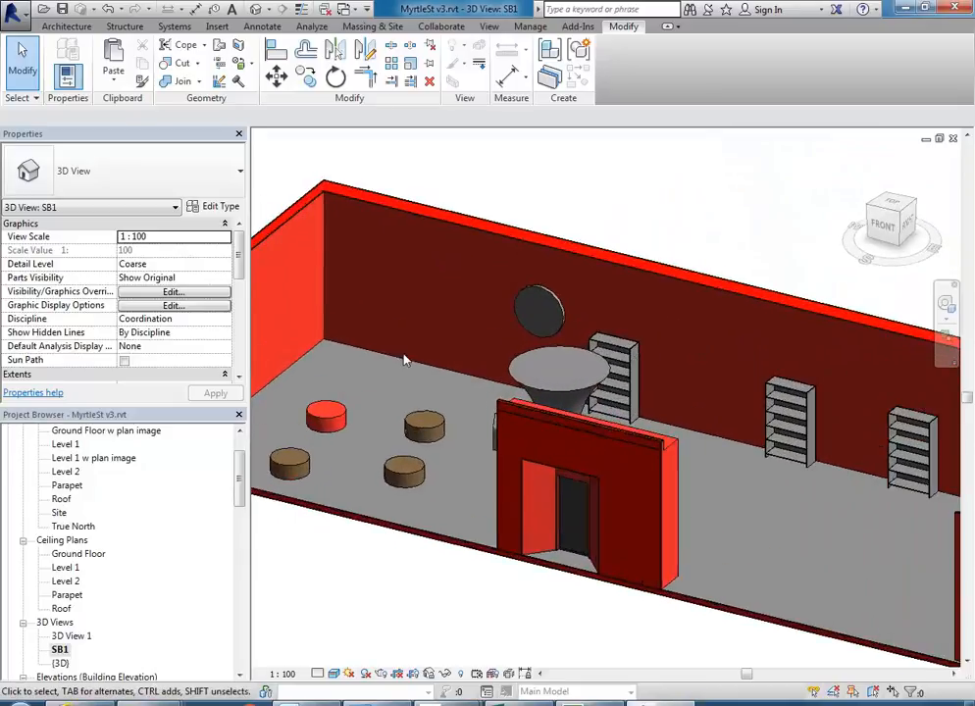
left_click(325, 417)
middle_click_drag(371, 410, 431, 410)
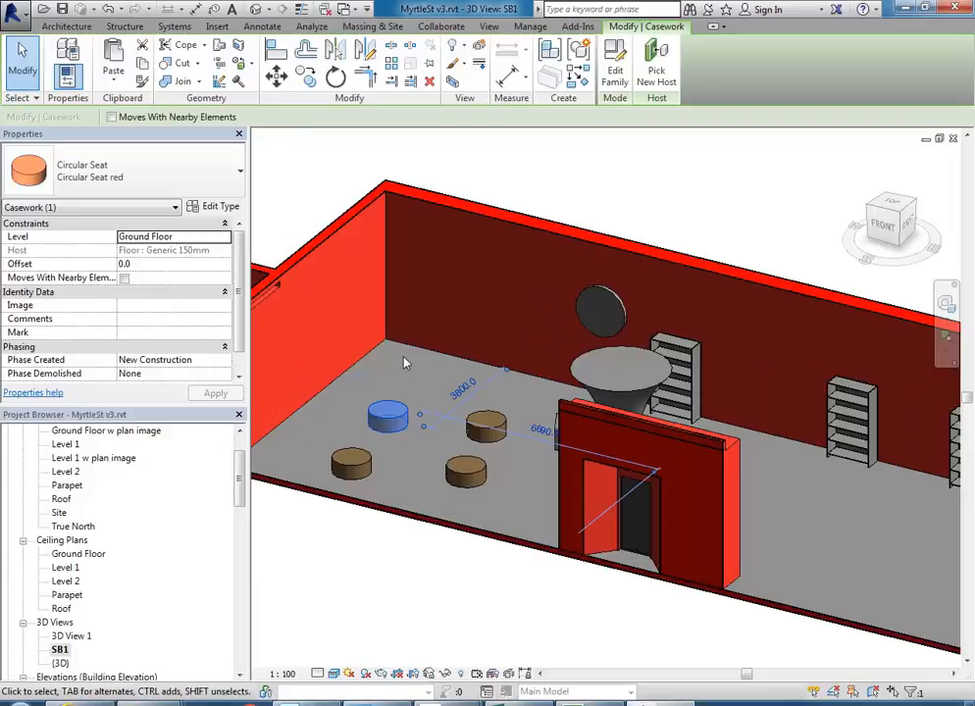
left_click(405, 363)
Open the project materials without saving the project and compare Finish with Finish Red, ending on the appearance of Finish
left_click(529, 26)
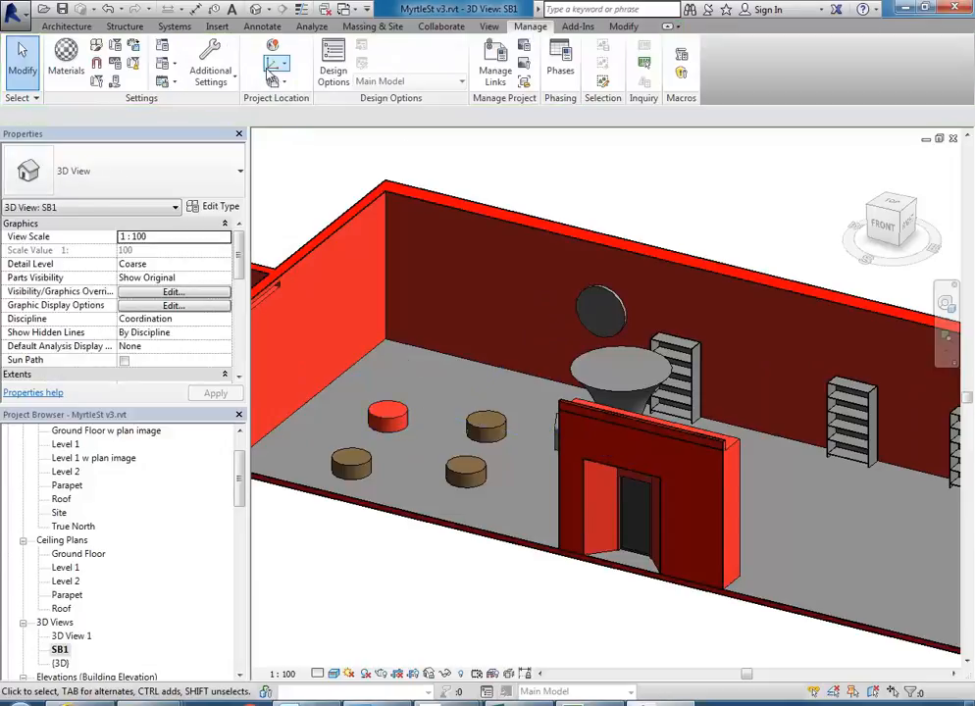
left_click(64, 51)
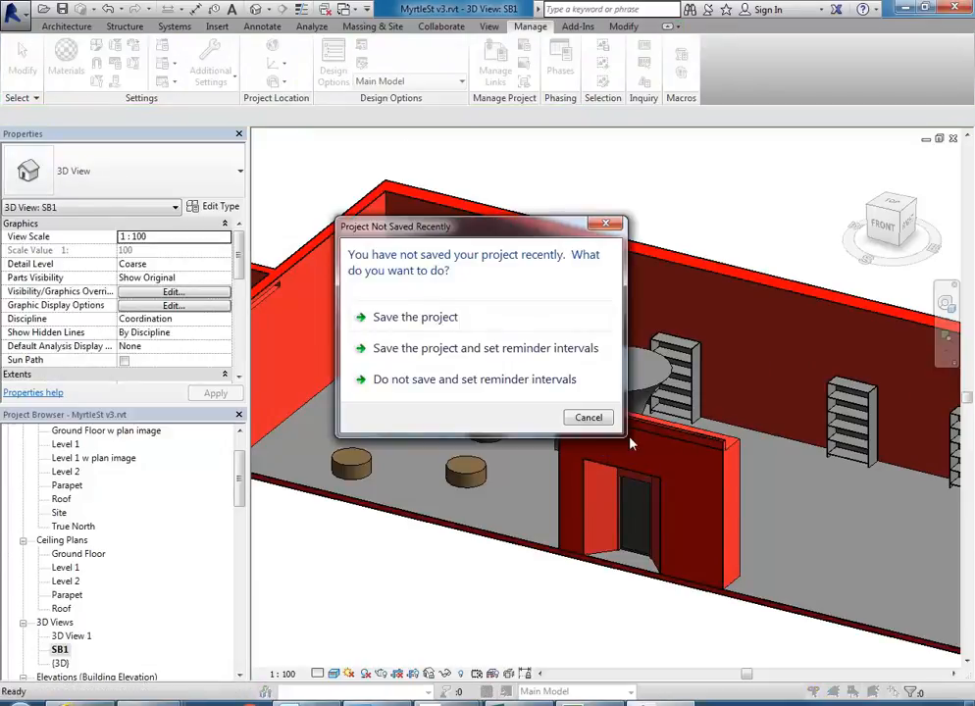
left_click(579, 417)
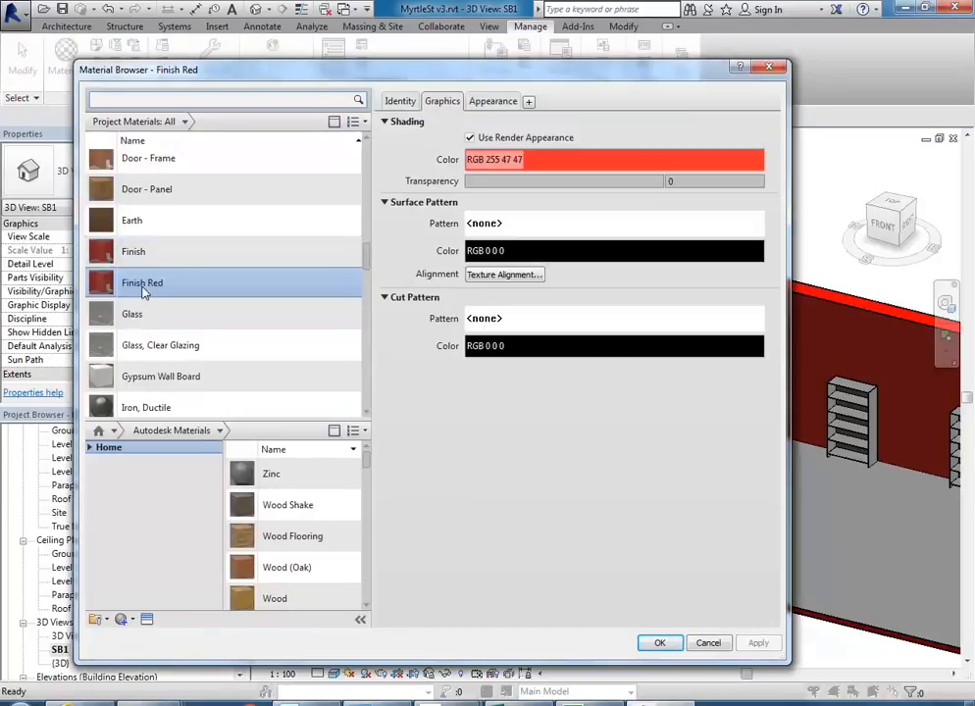
left_click(127, 254)
left_click(126, 291)
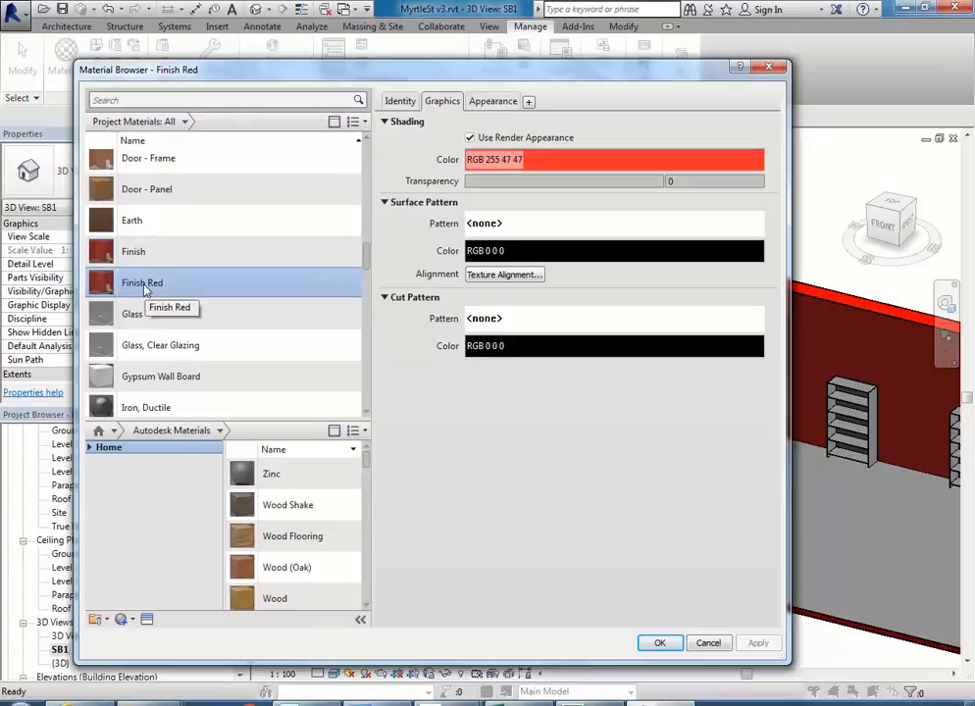
left_click(140, 258)
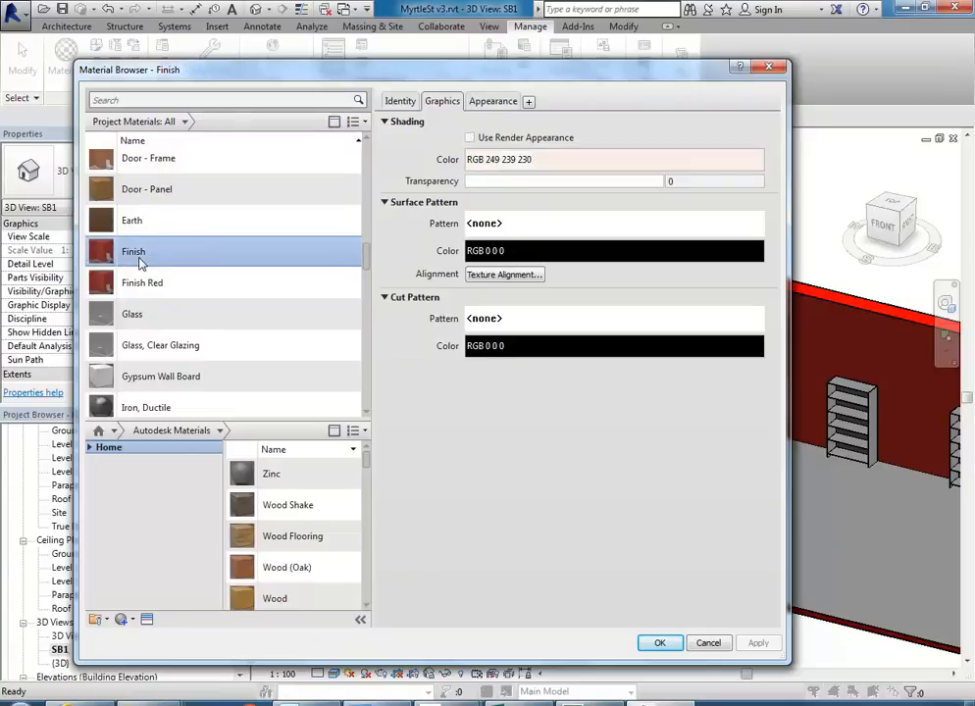
left_click(487, 104)
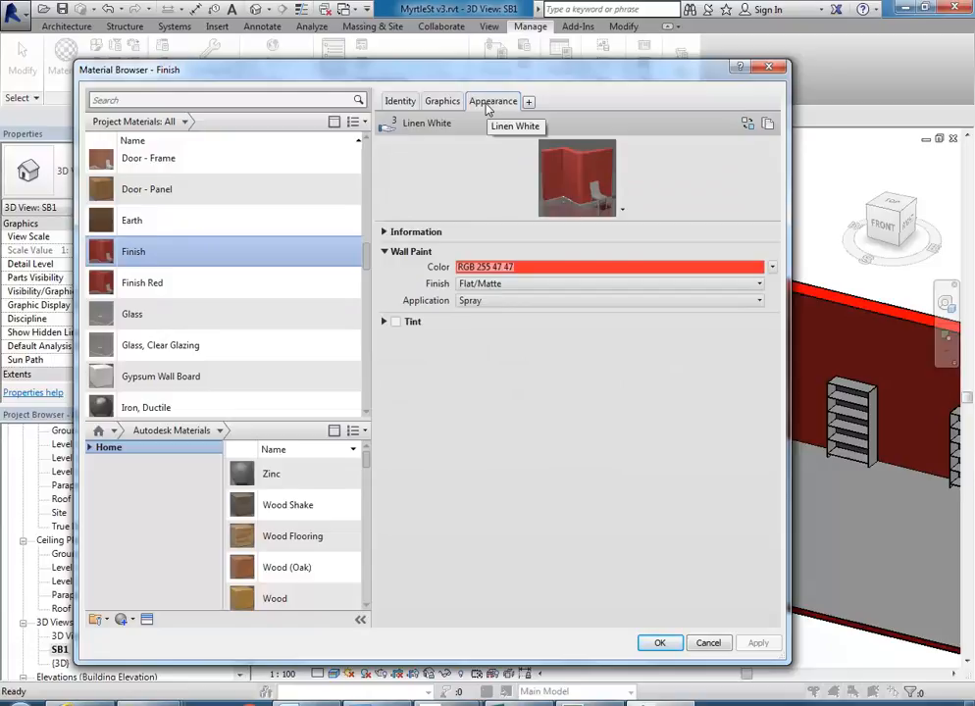
Duplicate the Linen White appearance asset of the Finish Red material so it is independent of Finish
right_click(488, 104)
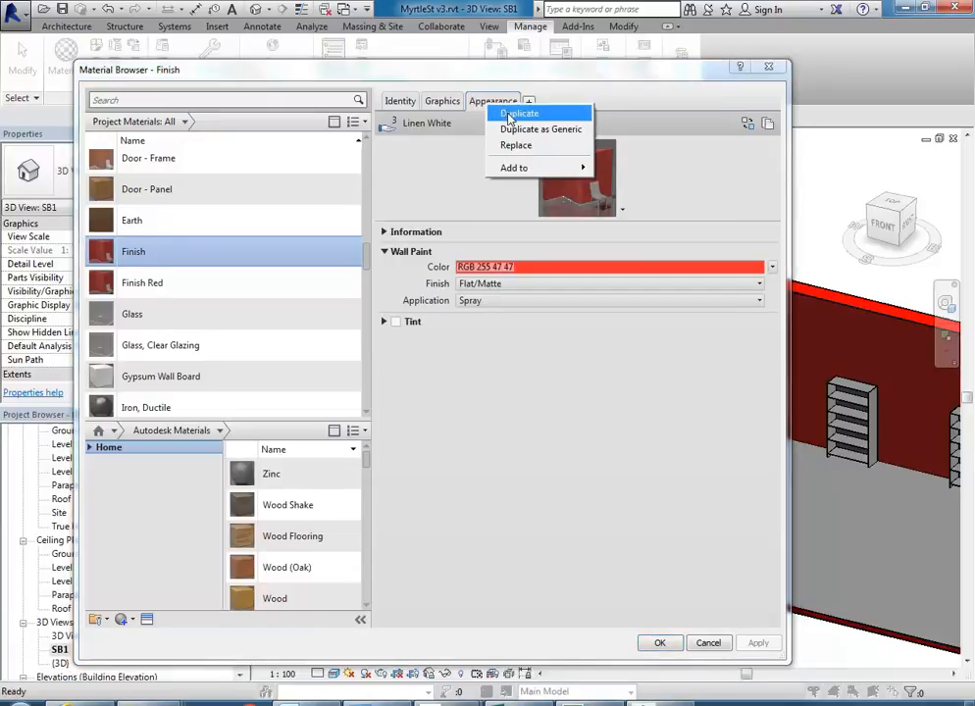
left_click(320, 211)
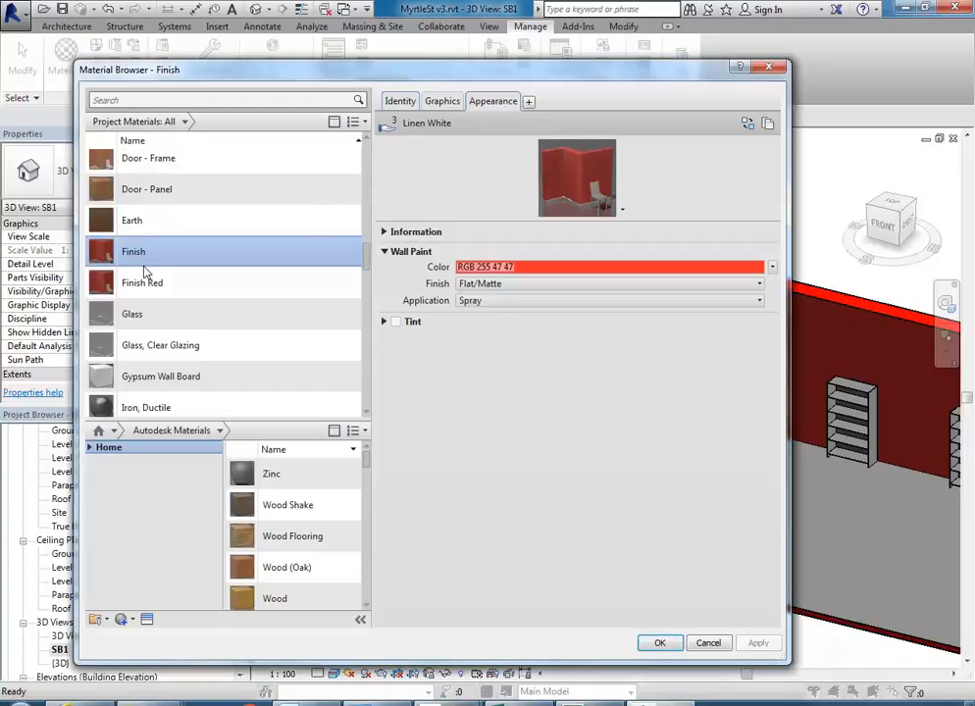
left_click(137, 284)
left_click(131, 251)
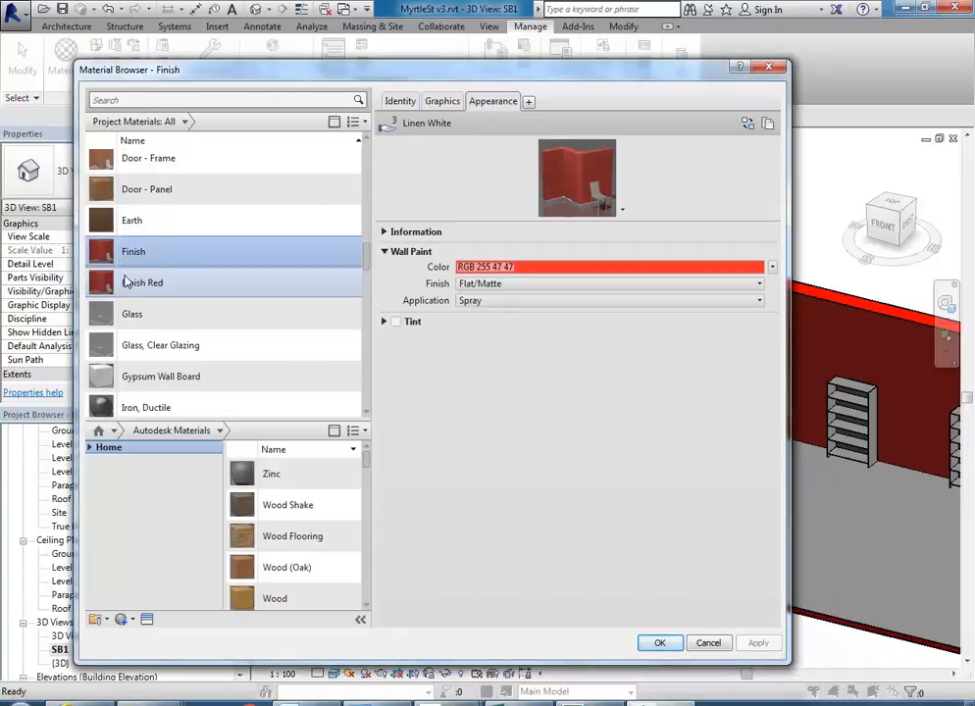
left_click(138, 282)
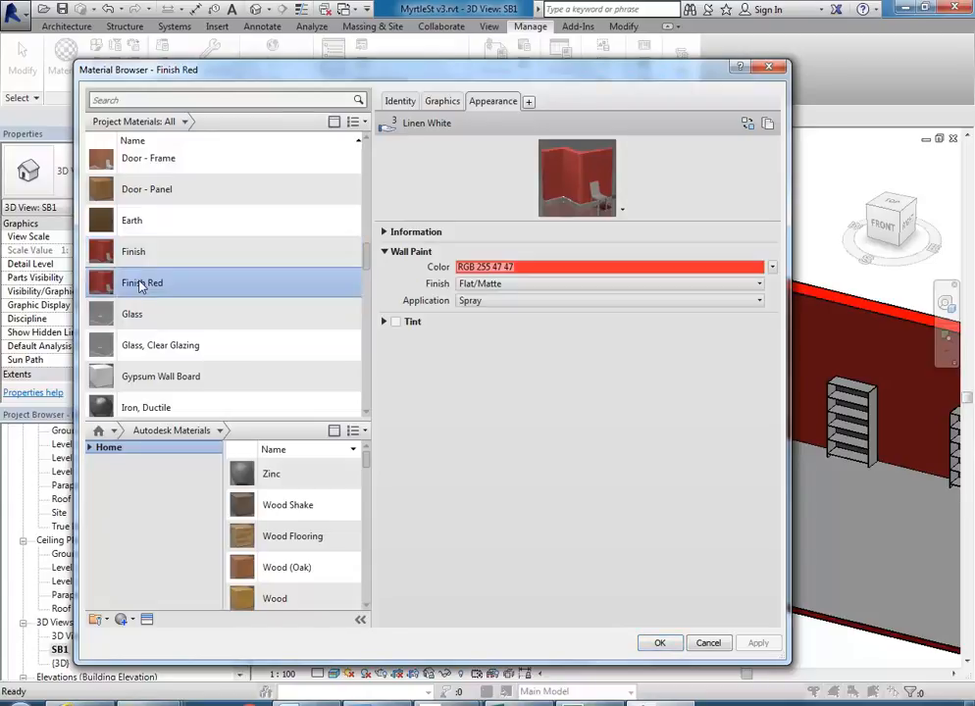
right_click(494, 102)
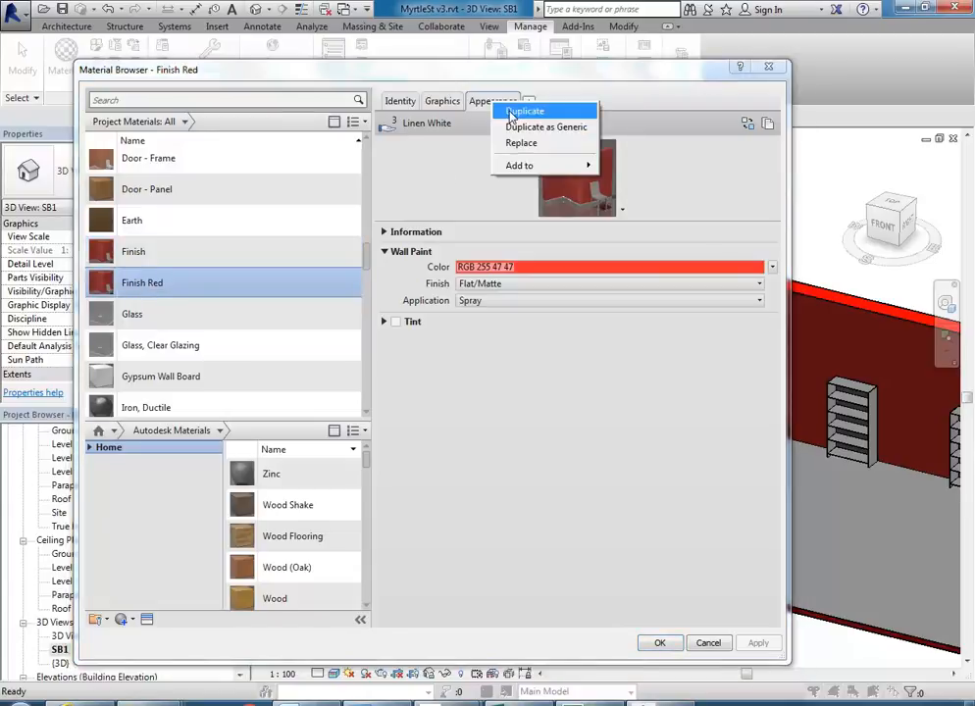
left_click(523, 111)
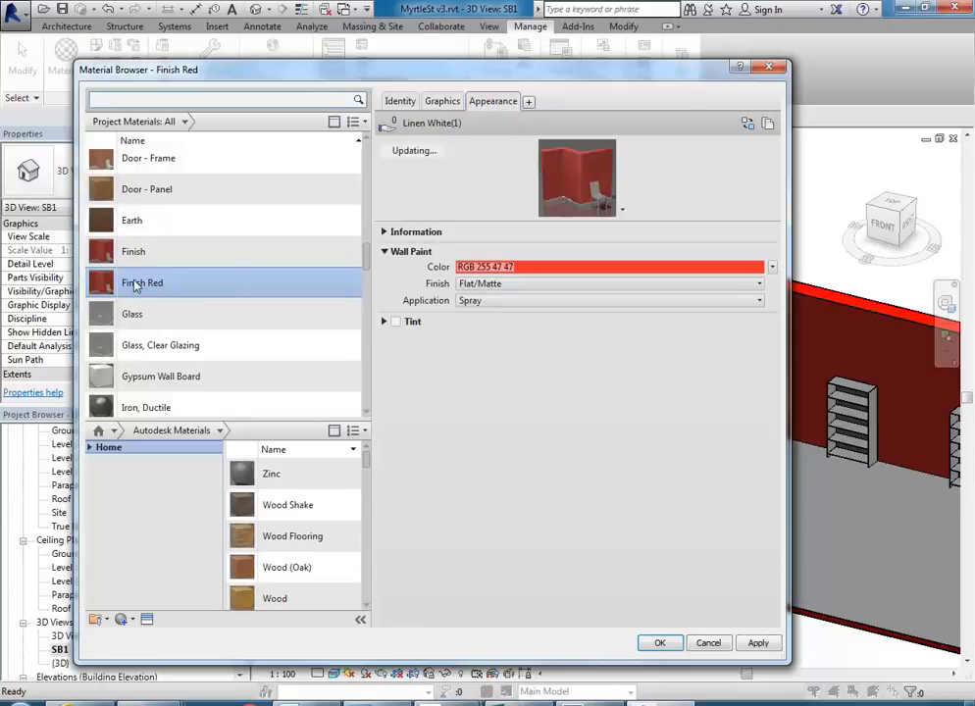
Set the wall paint colour of the Finish material's appearance to white, RGB 255 255 255
left_click(91, 253)
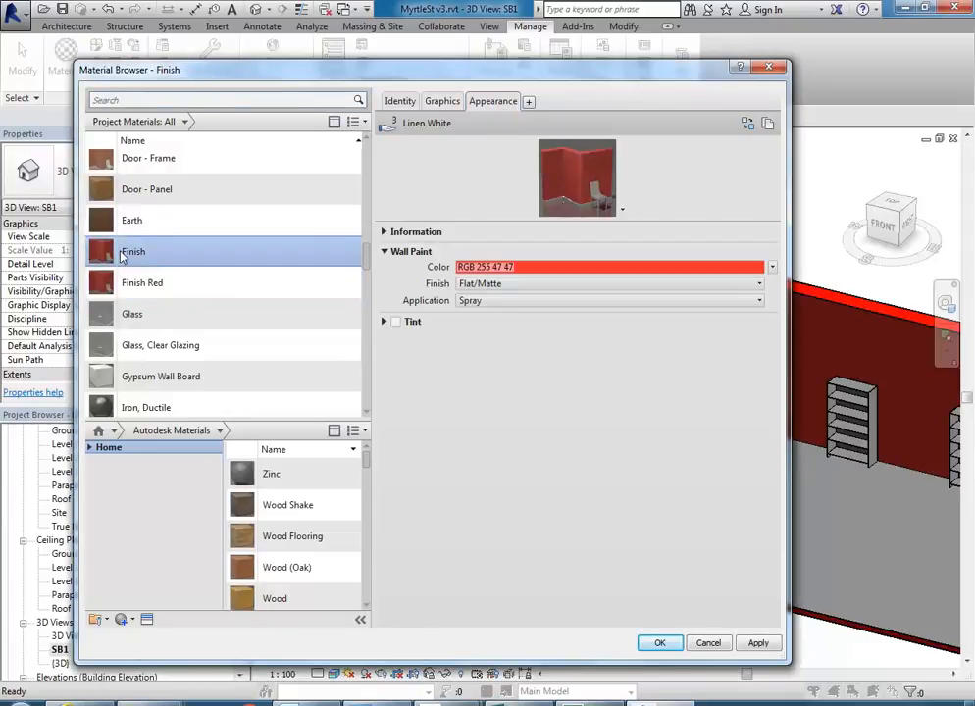
left_click(559, 266)
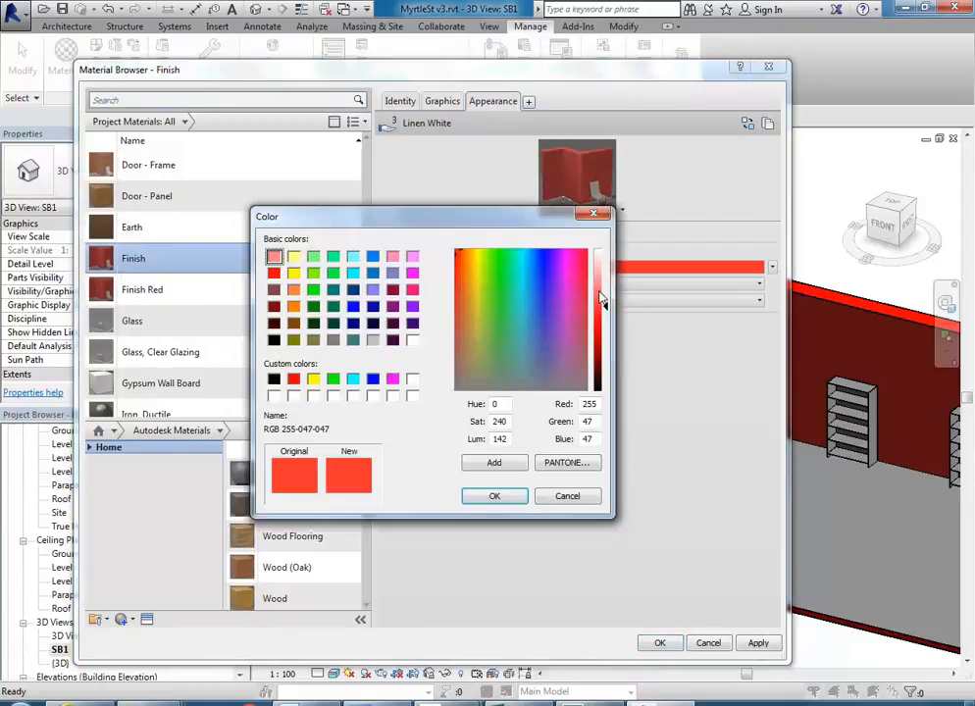
left_click_drag(605, 305, 605, 252)
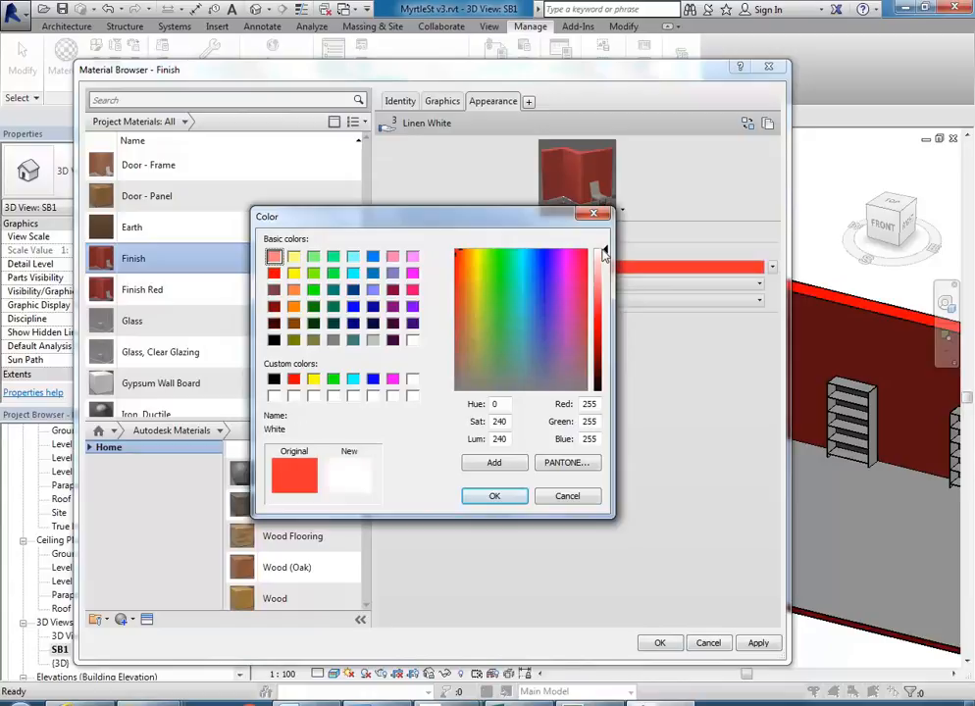
left_click(495, 496)
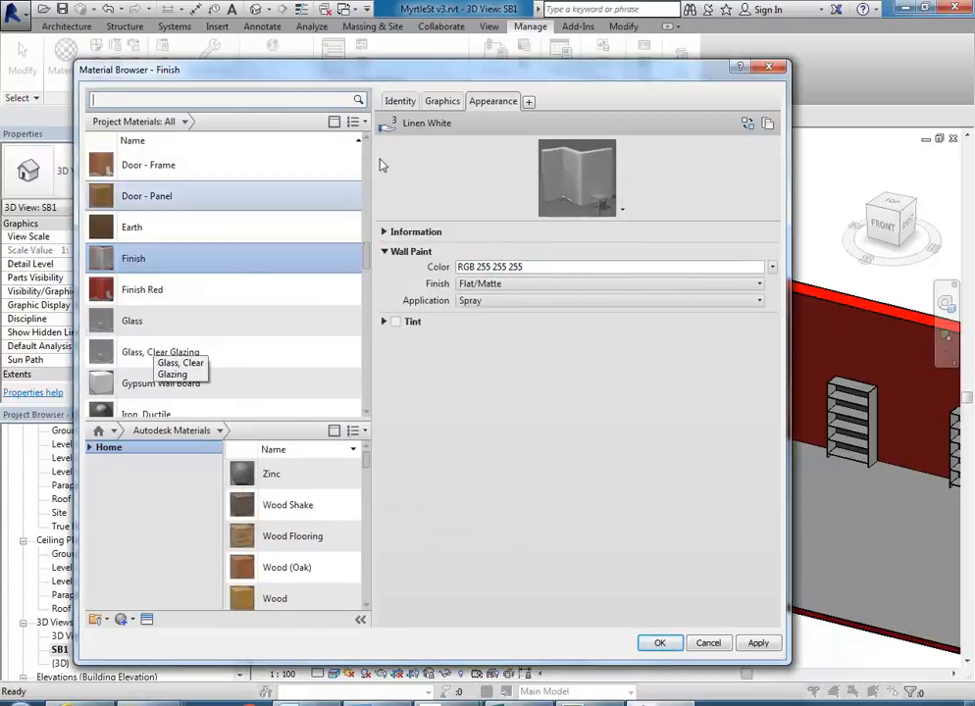
Compare the appearances of Finish and Finish Red, accept the material changes and check the walls and seats in the 3D view
left_click(142, 300)
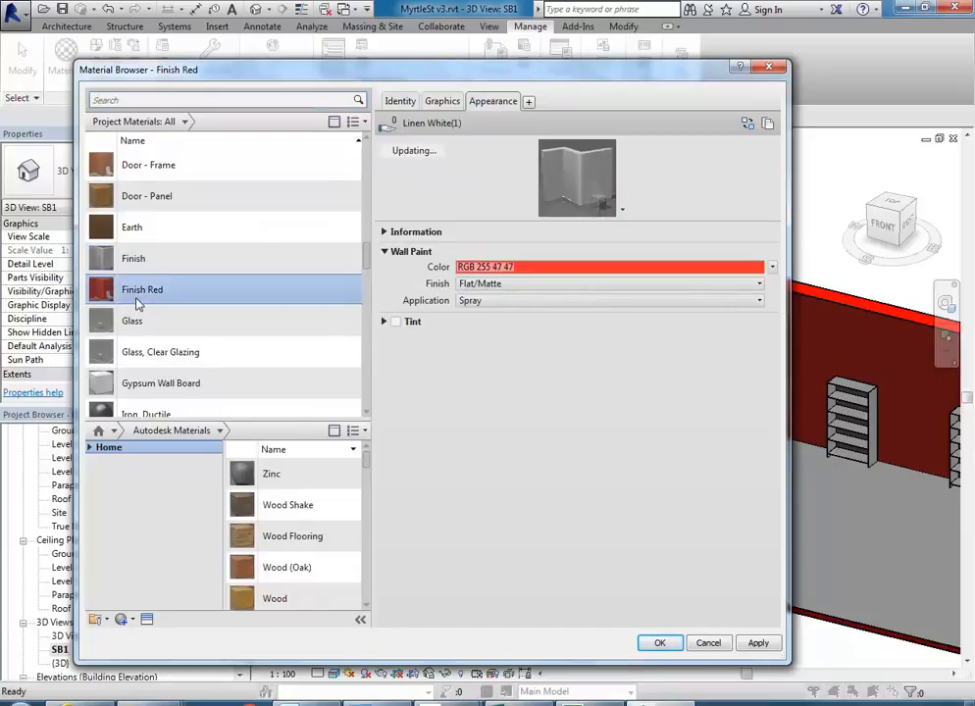
left_click(143, 263)
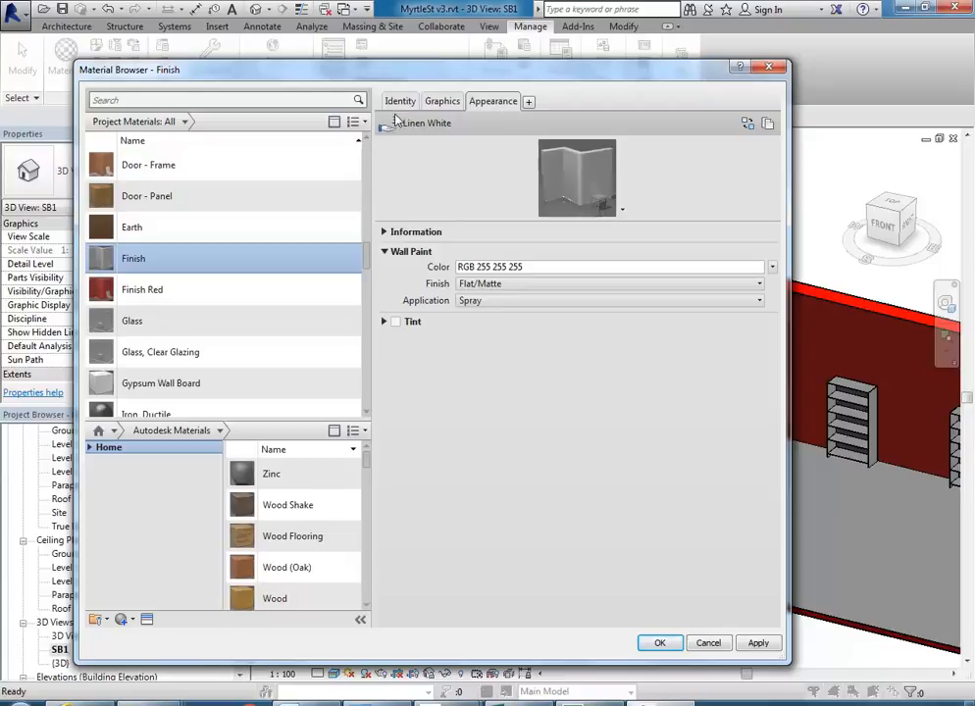
left_click(130, 296)
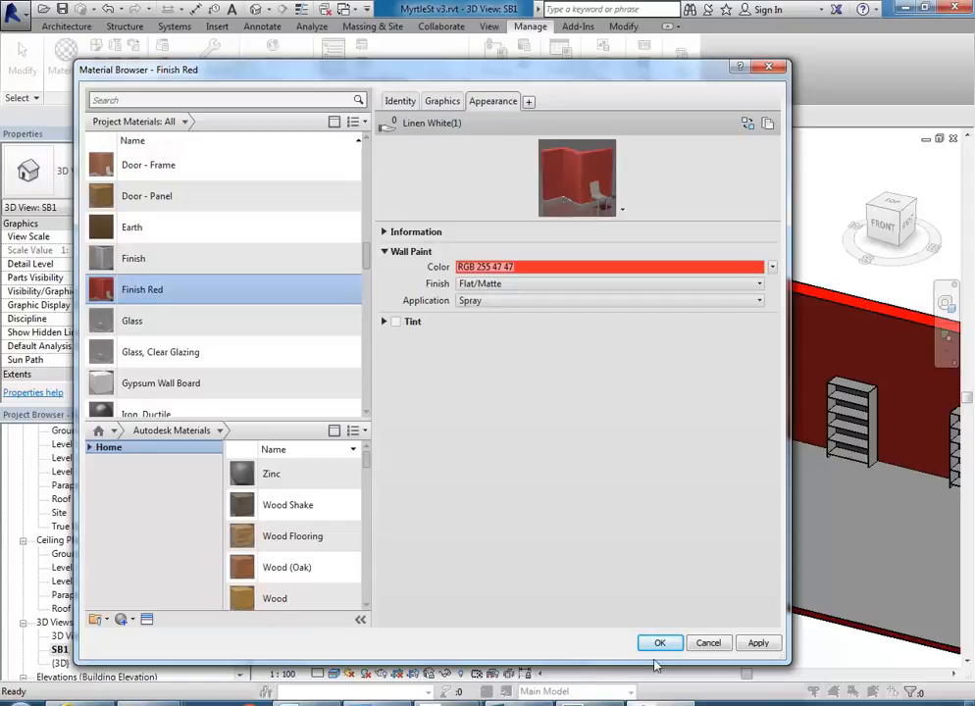
key("Return")
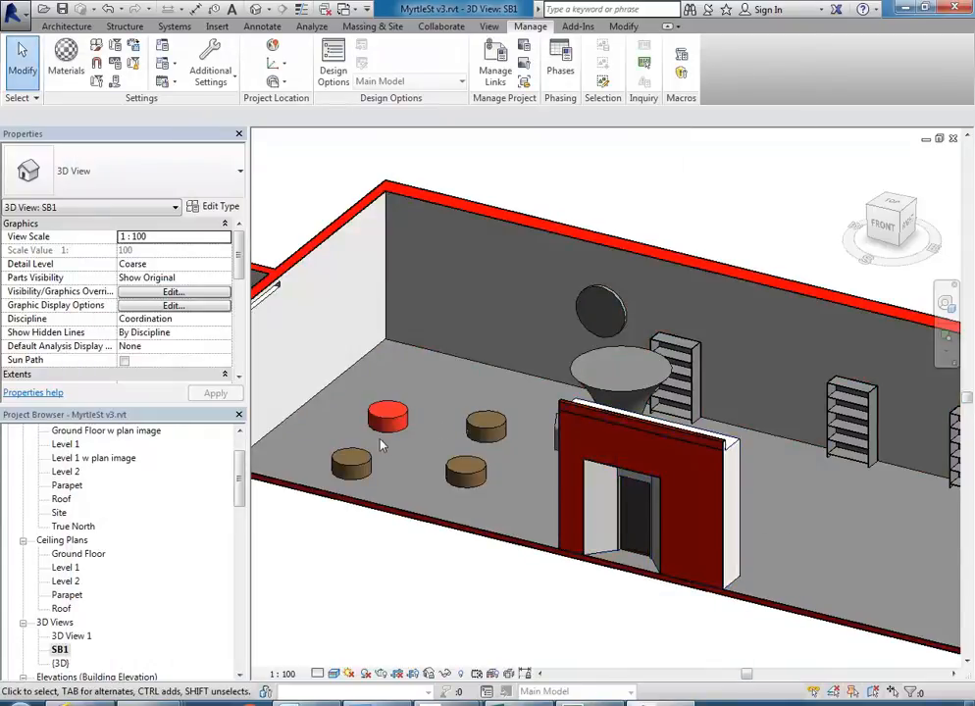
middle_click_drag(383, 446, 451, 458)
scroll(451, 457, "up", 1)
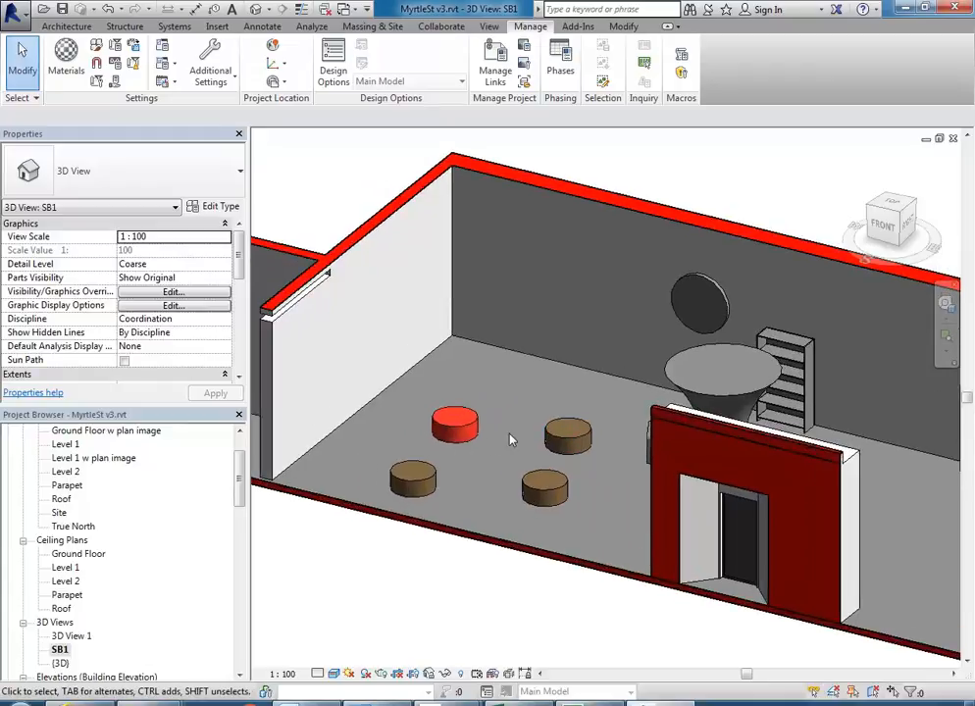